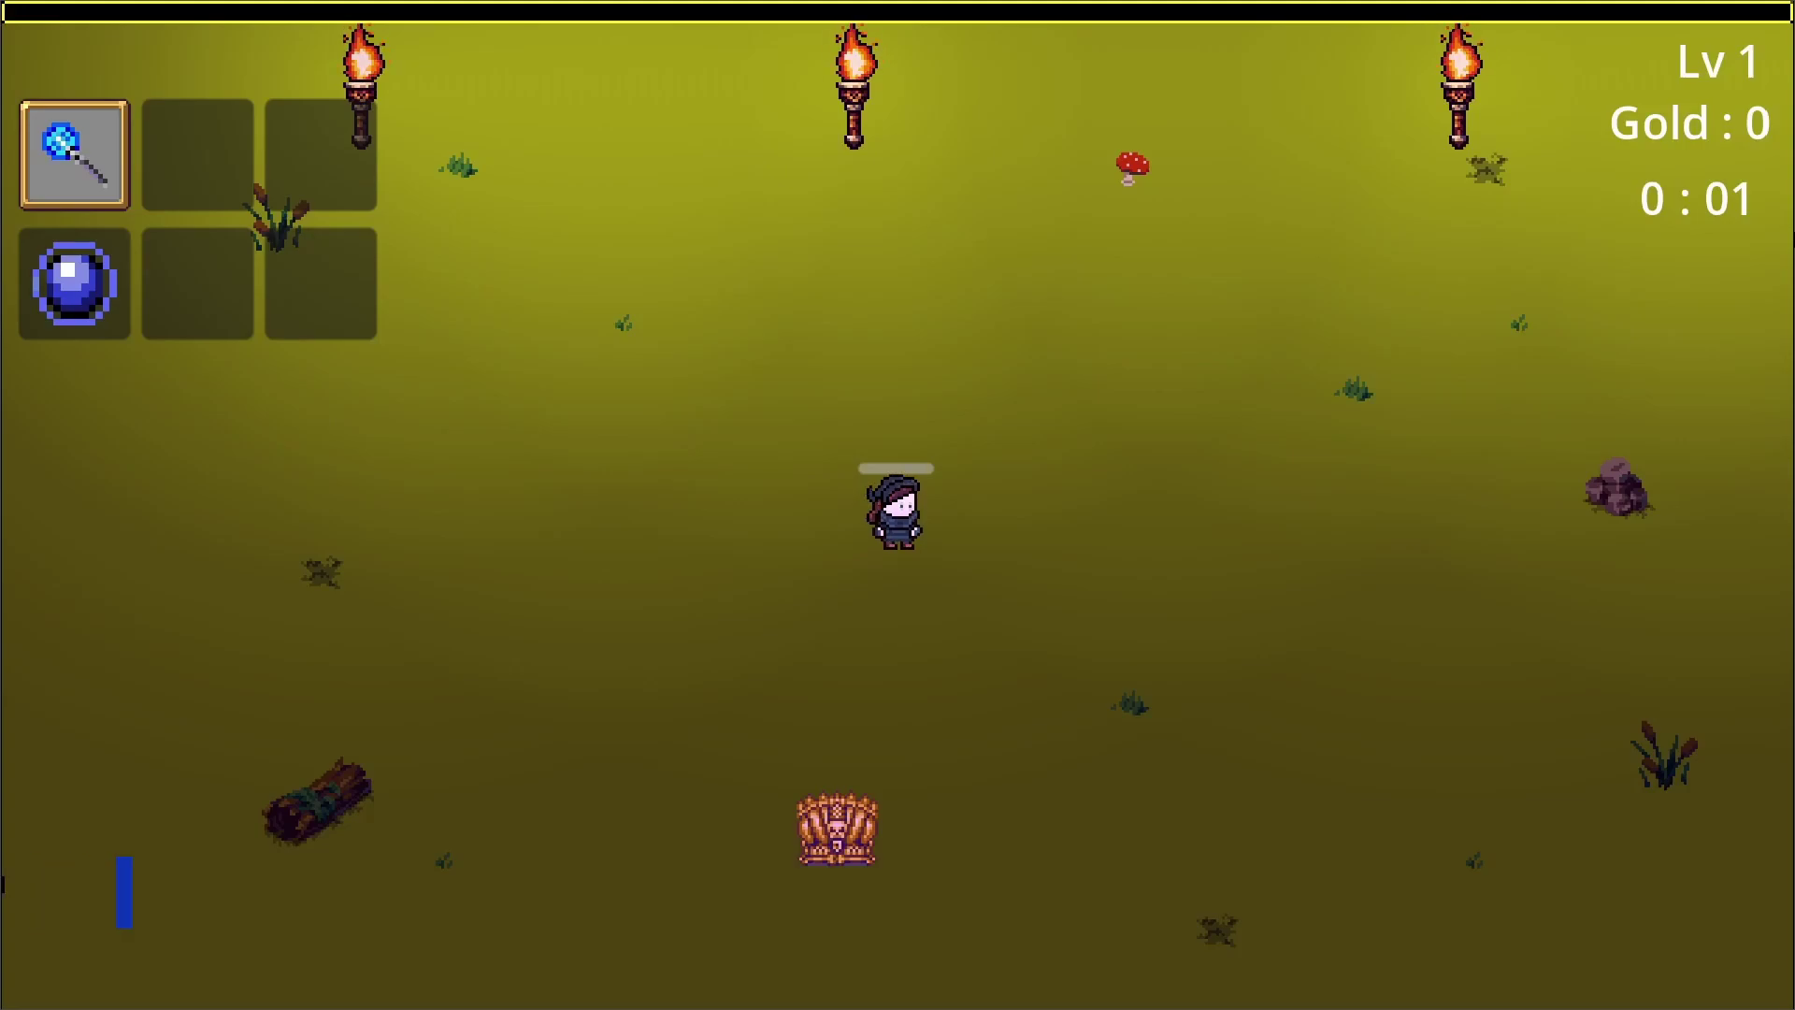
Step: Walk the hero up-left, then right, then down-right across the grassy field
key(a)
key(w)
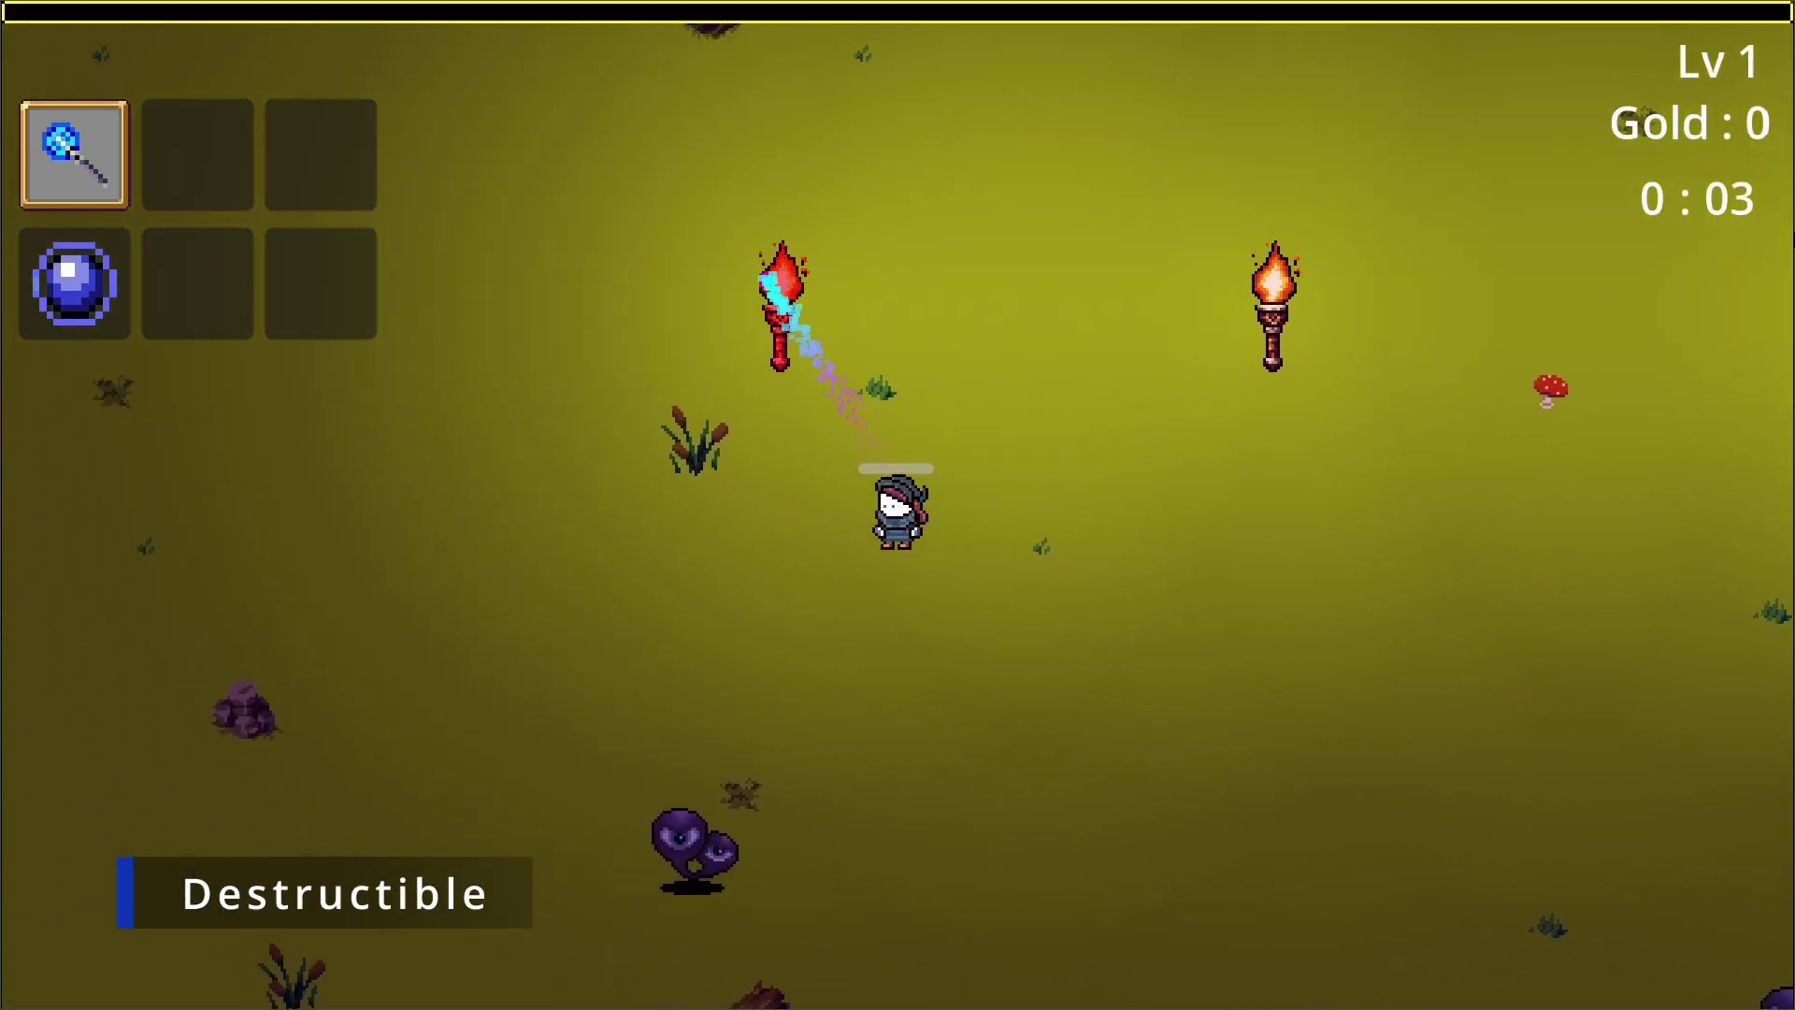
key(a)
key(w)
key(d)
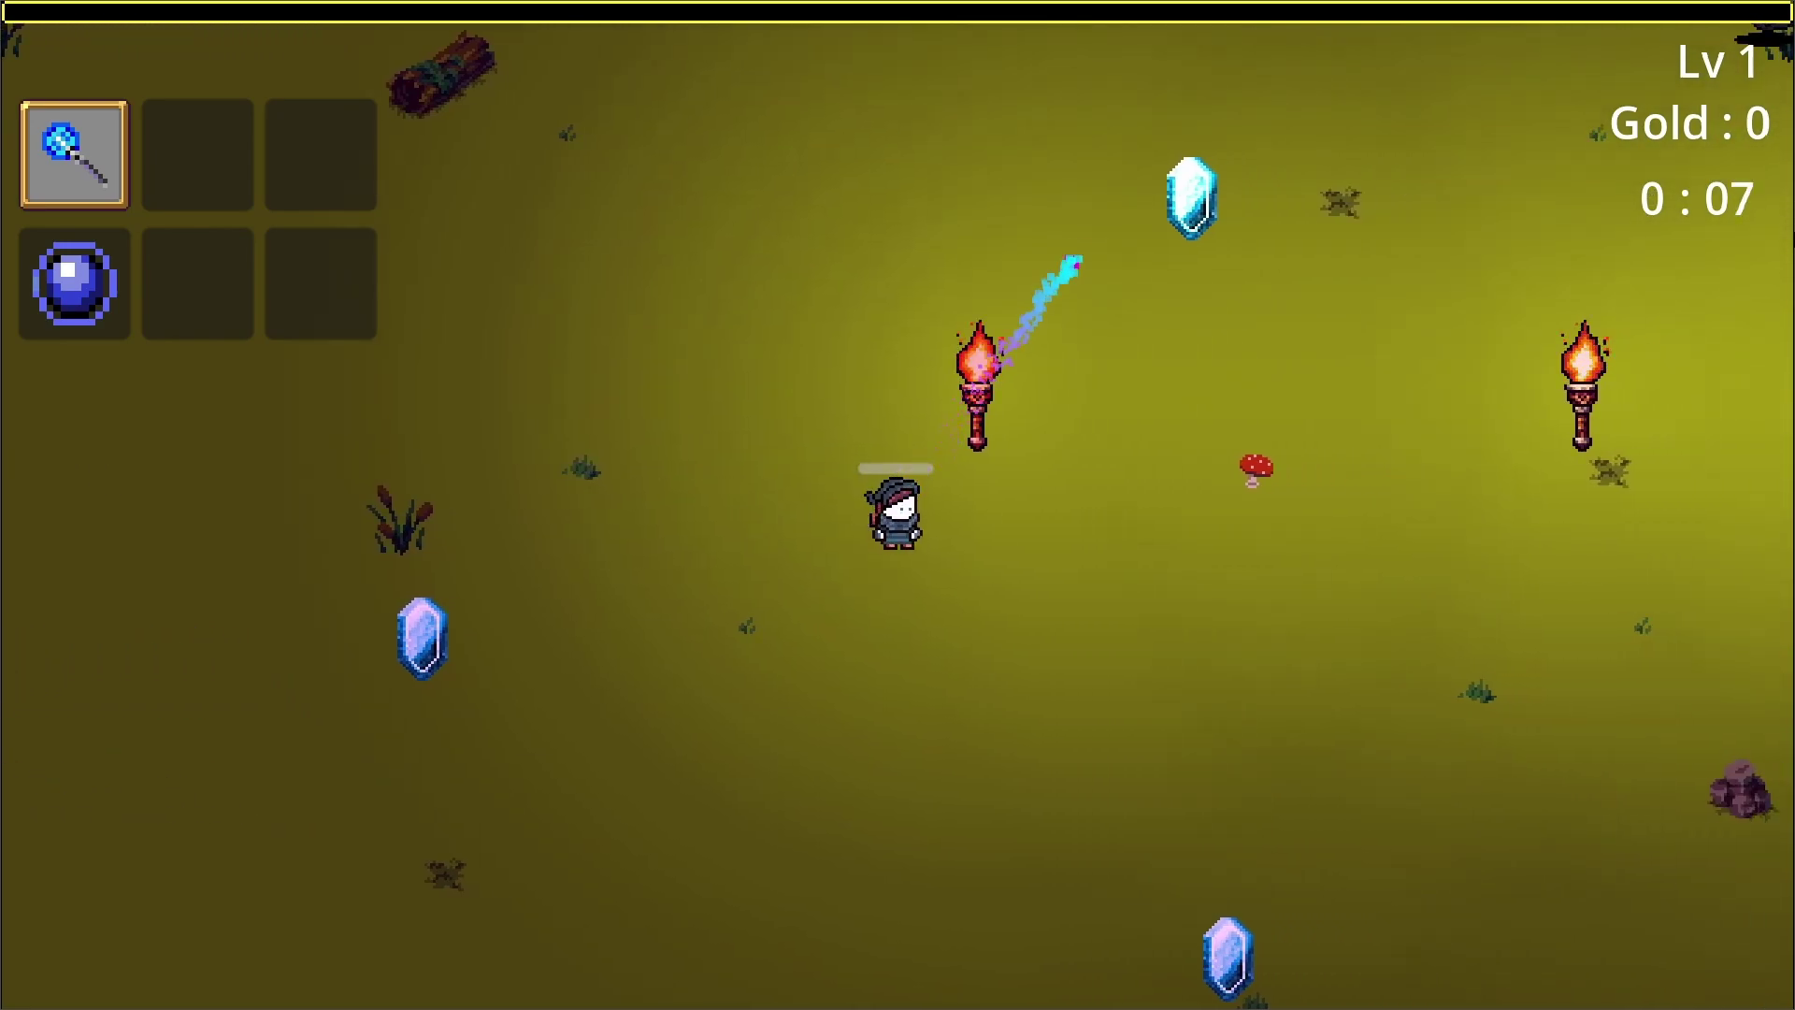
key(s)
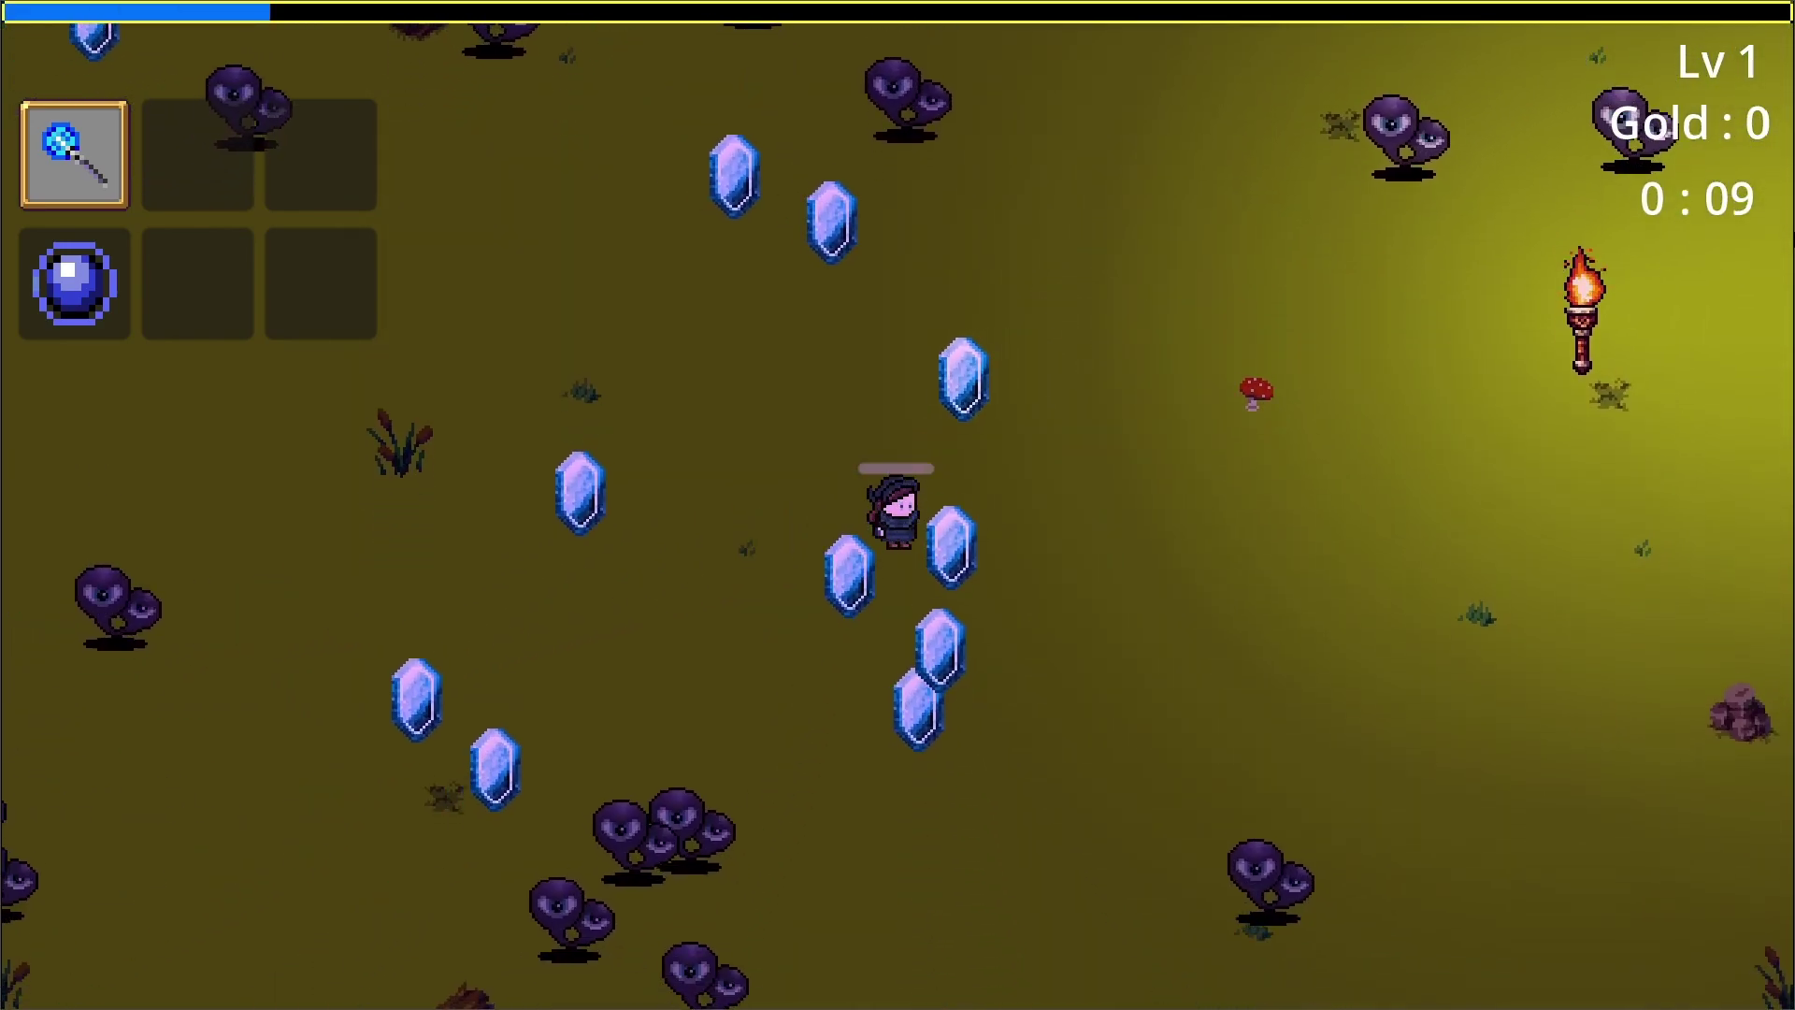
key(d)
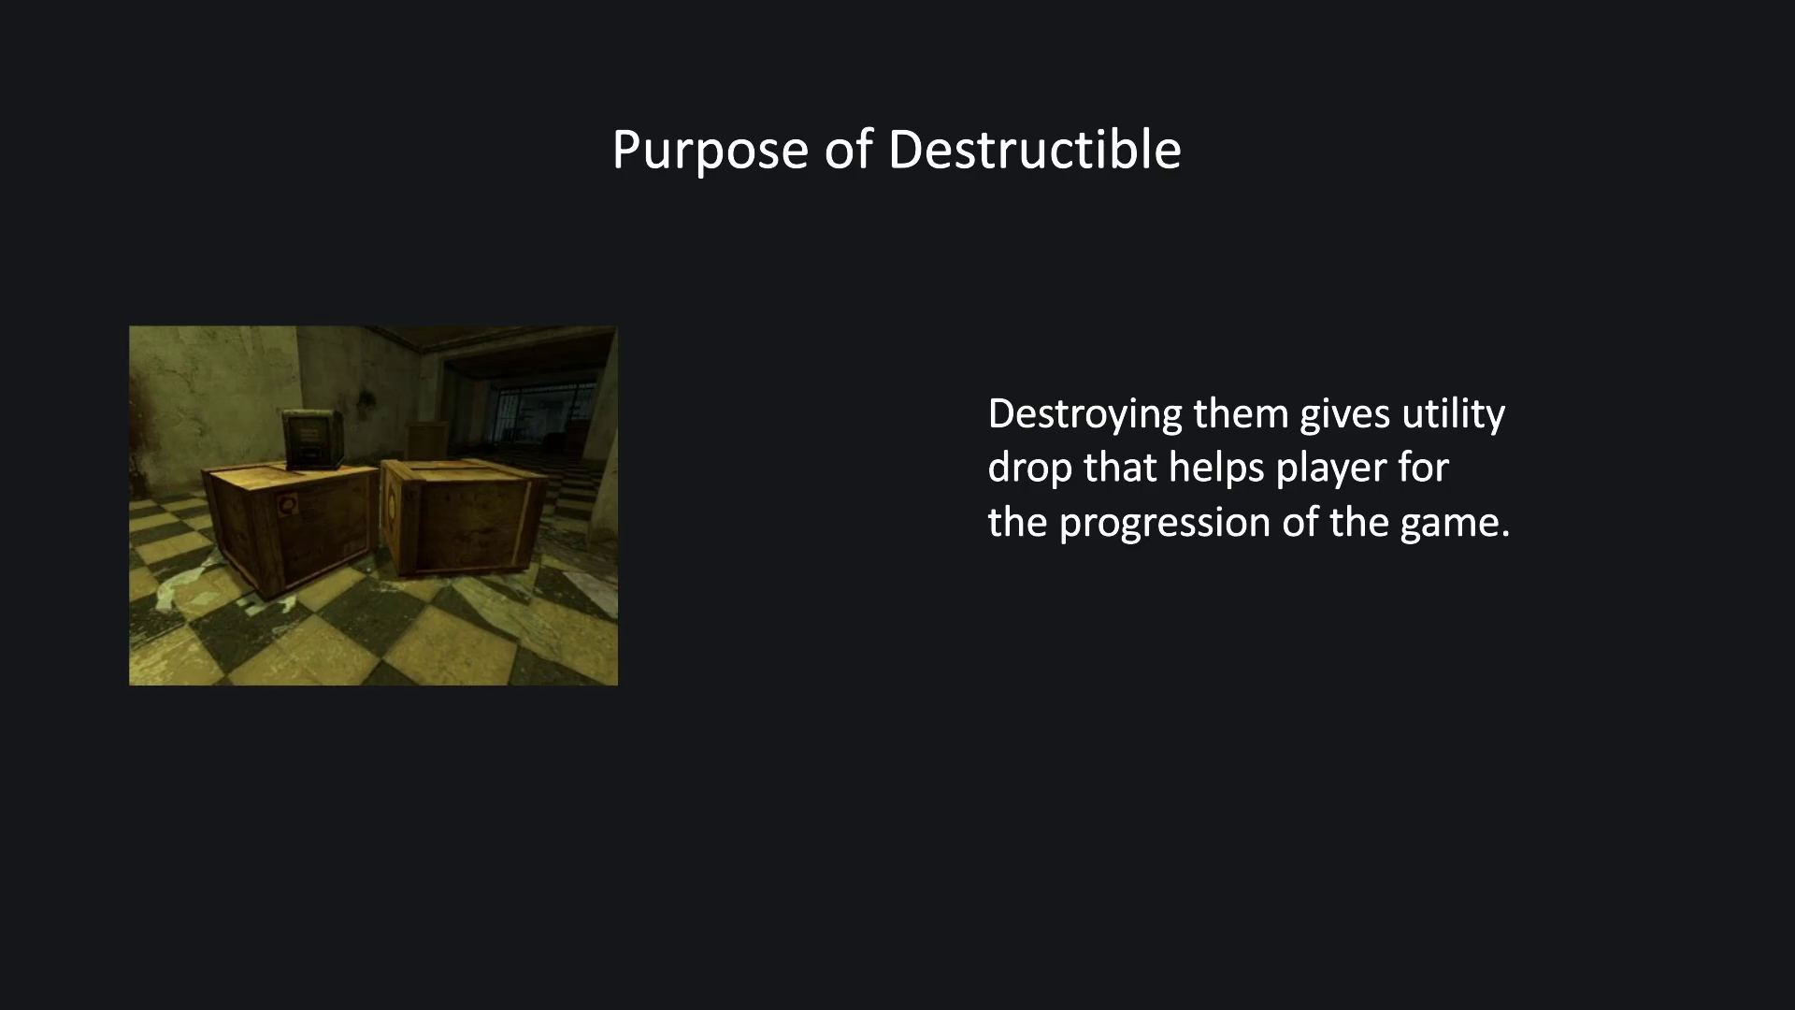
Step: Advance past the 'Games where Destructible are used' slide to the Powerups slide
key(Right)
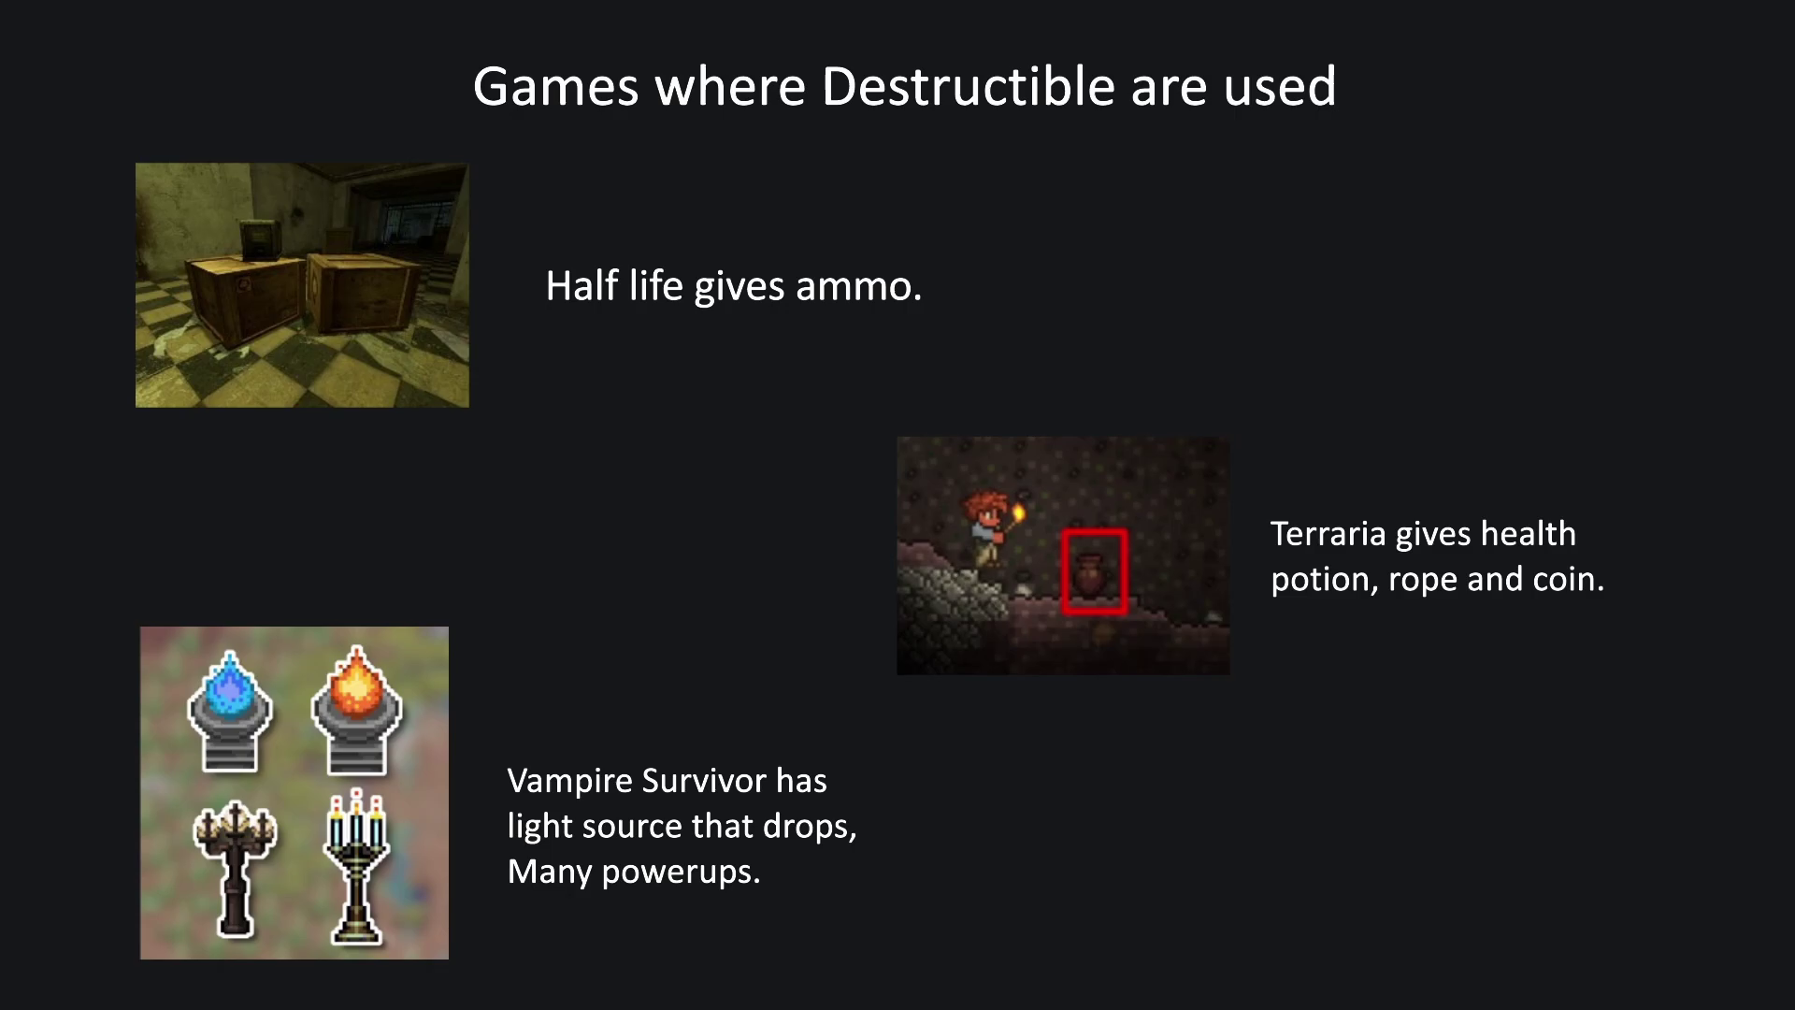
key(Right)
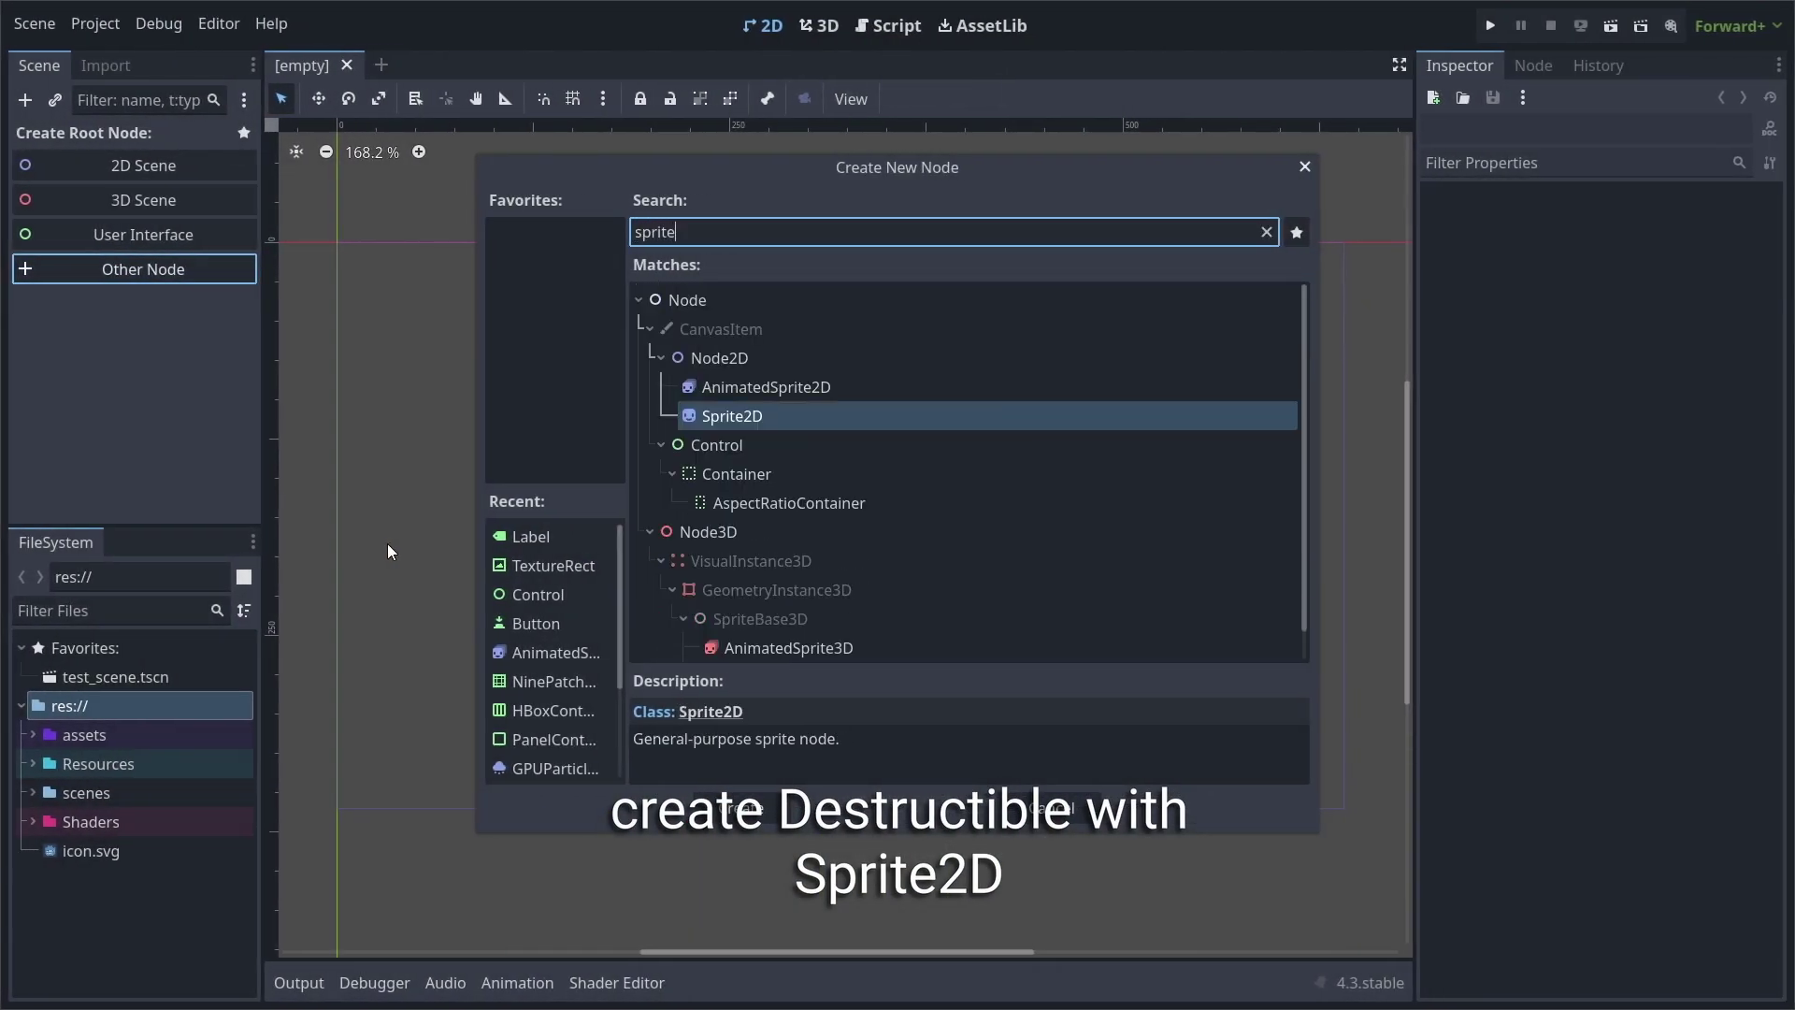
Step: Create a Sprite2D scene root and rename it Destructible
key(Return)
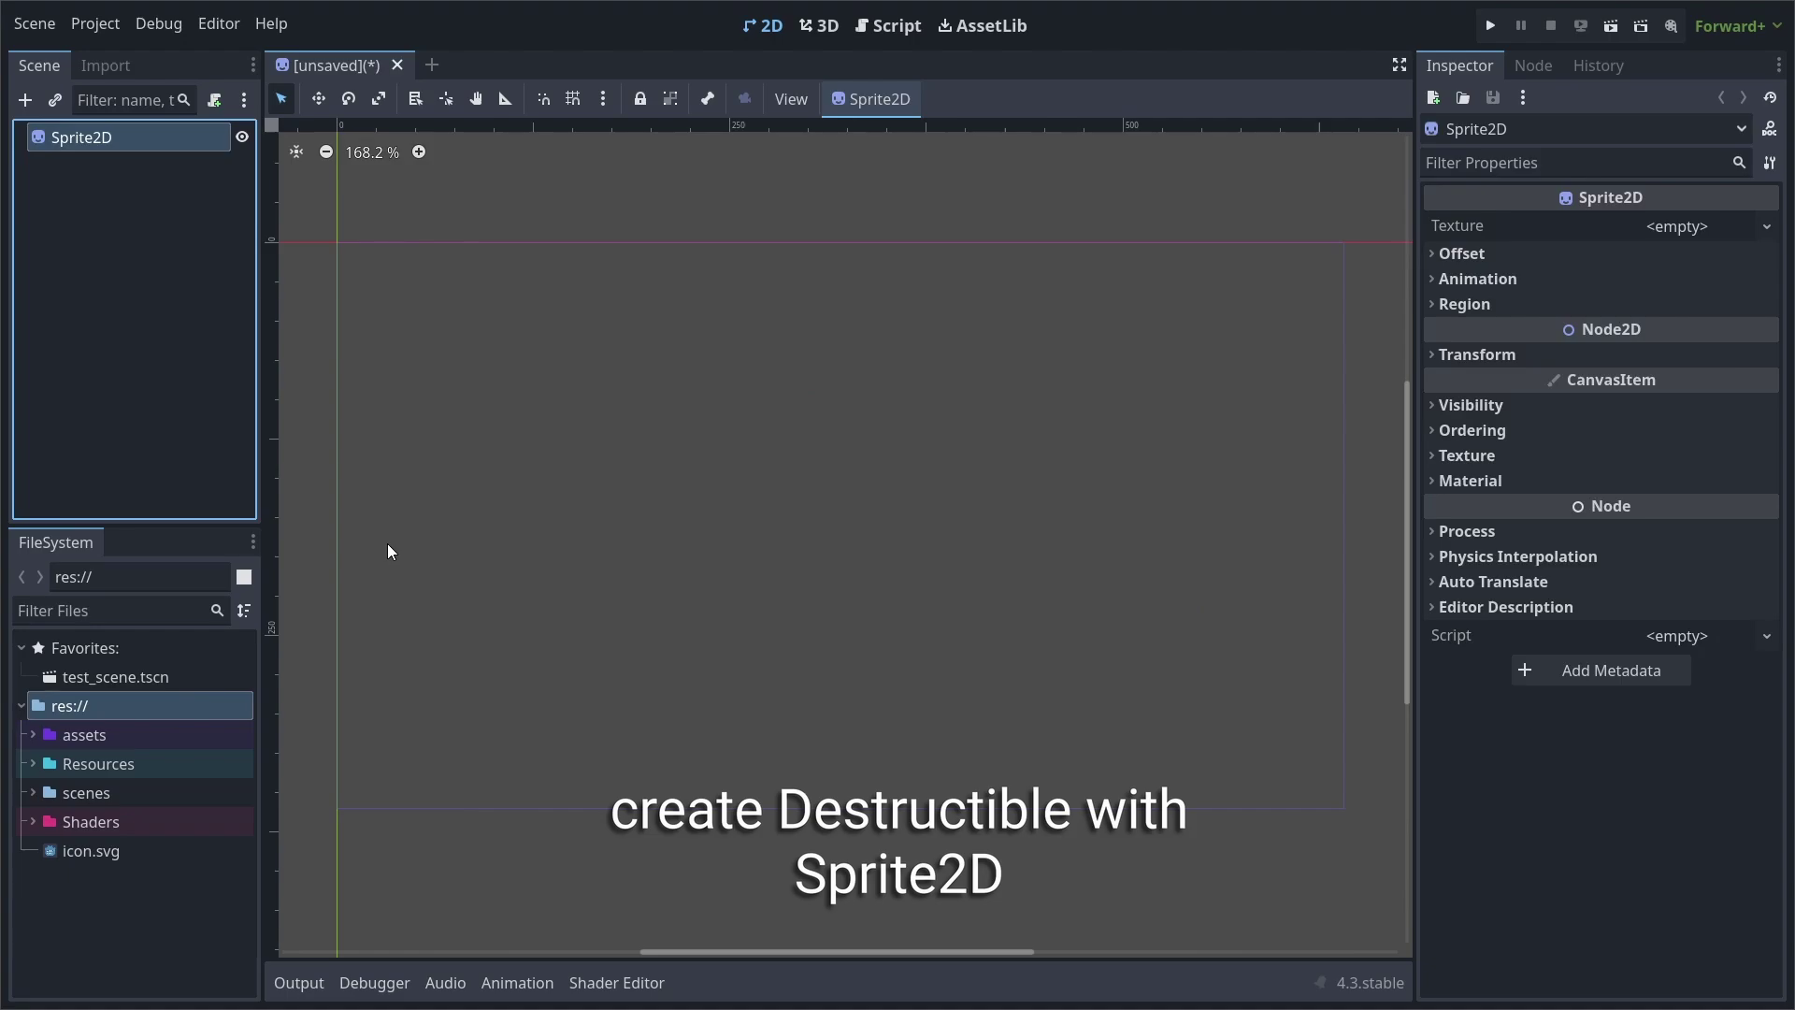
key(F2)
text(Destructi)
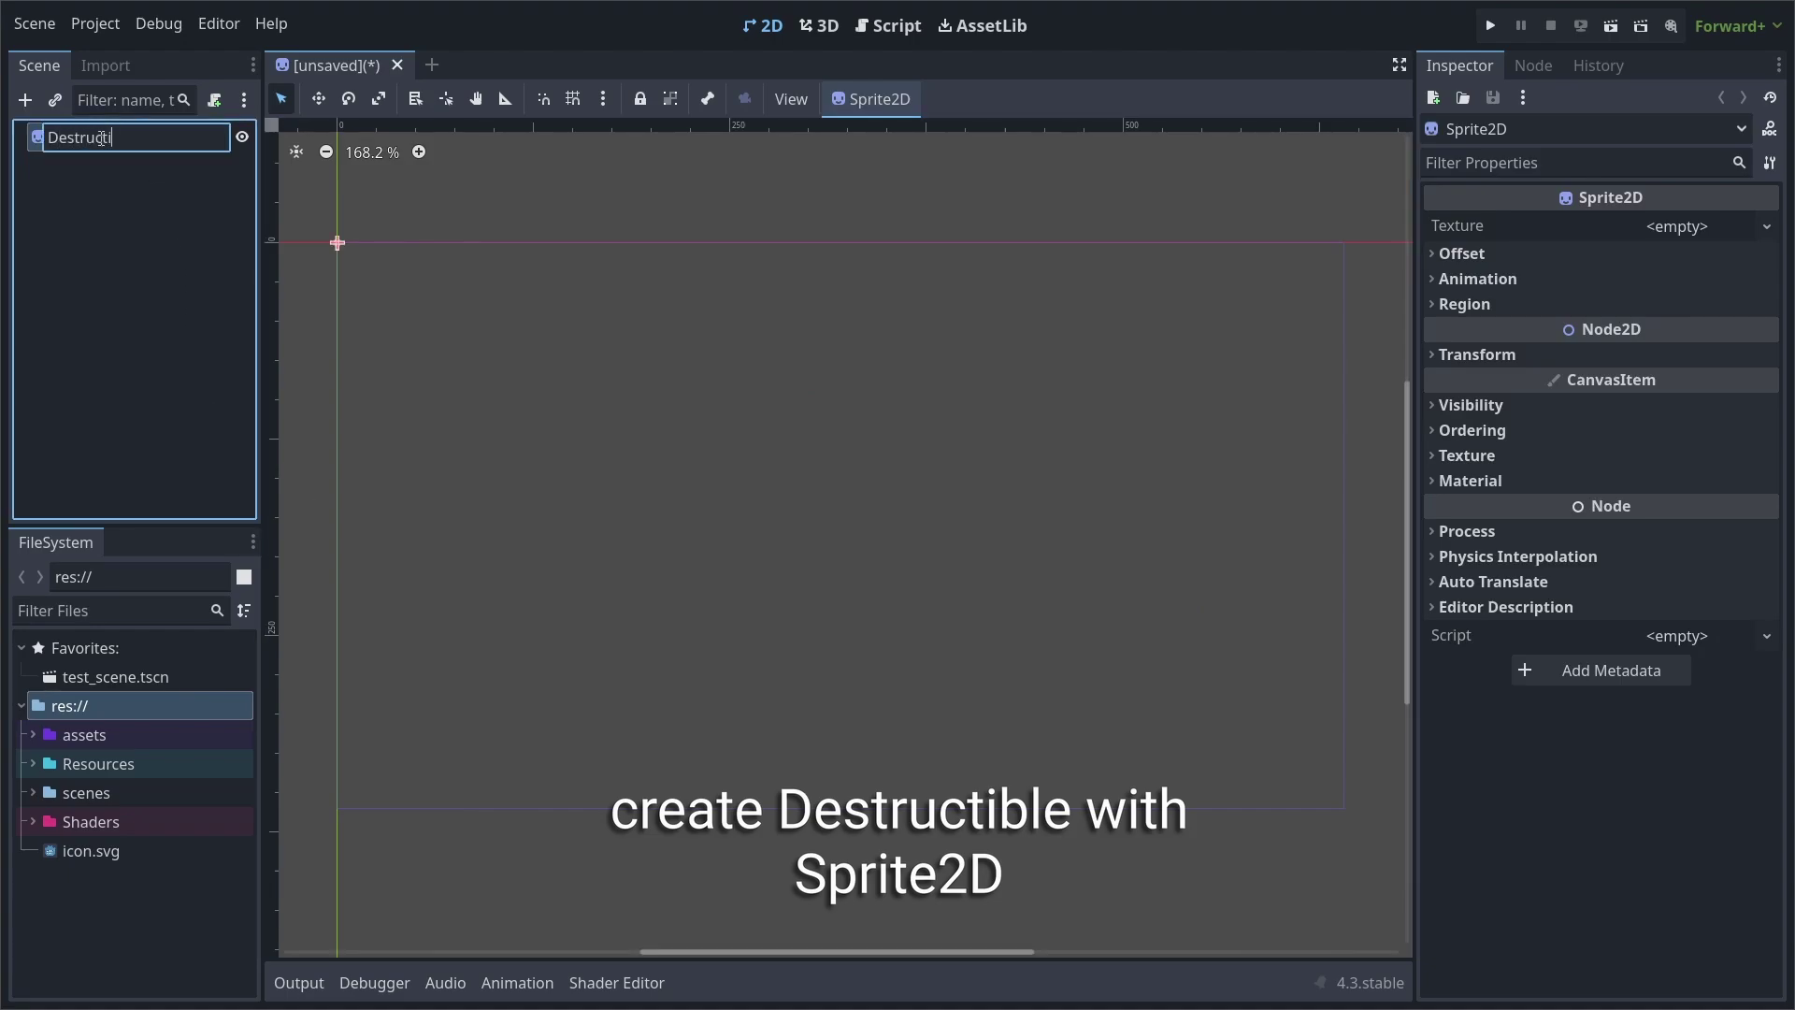
text(ble)
key(Return)
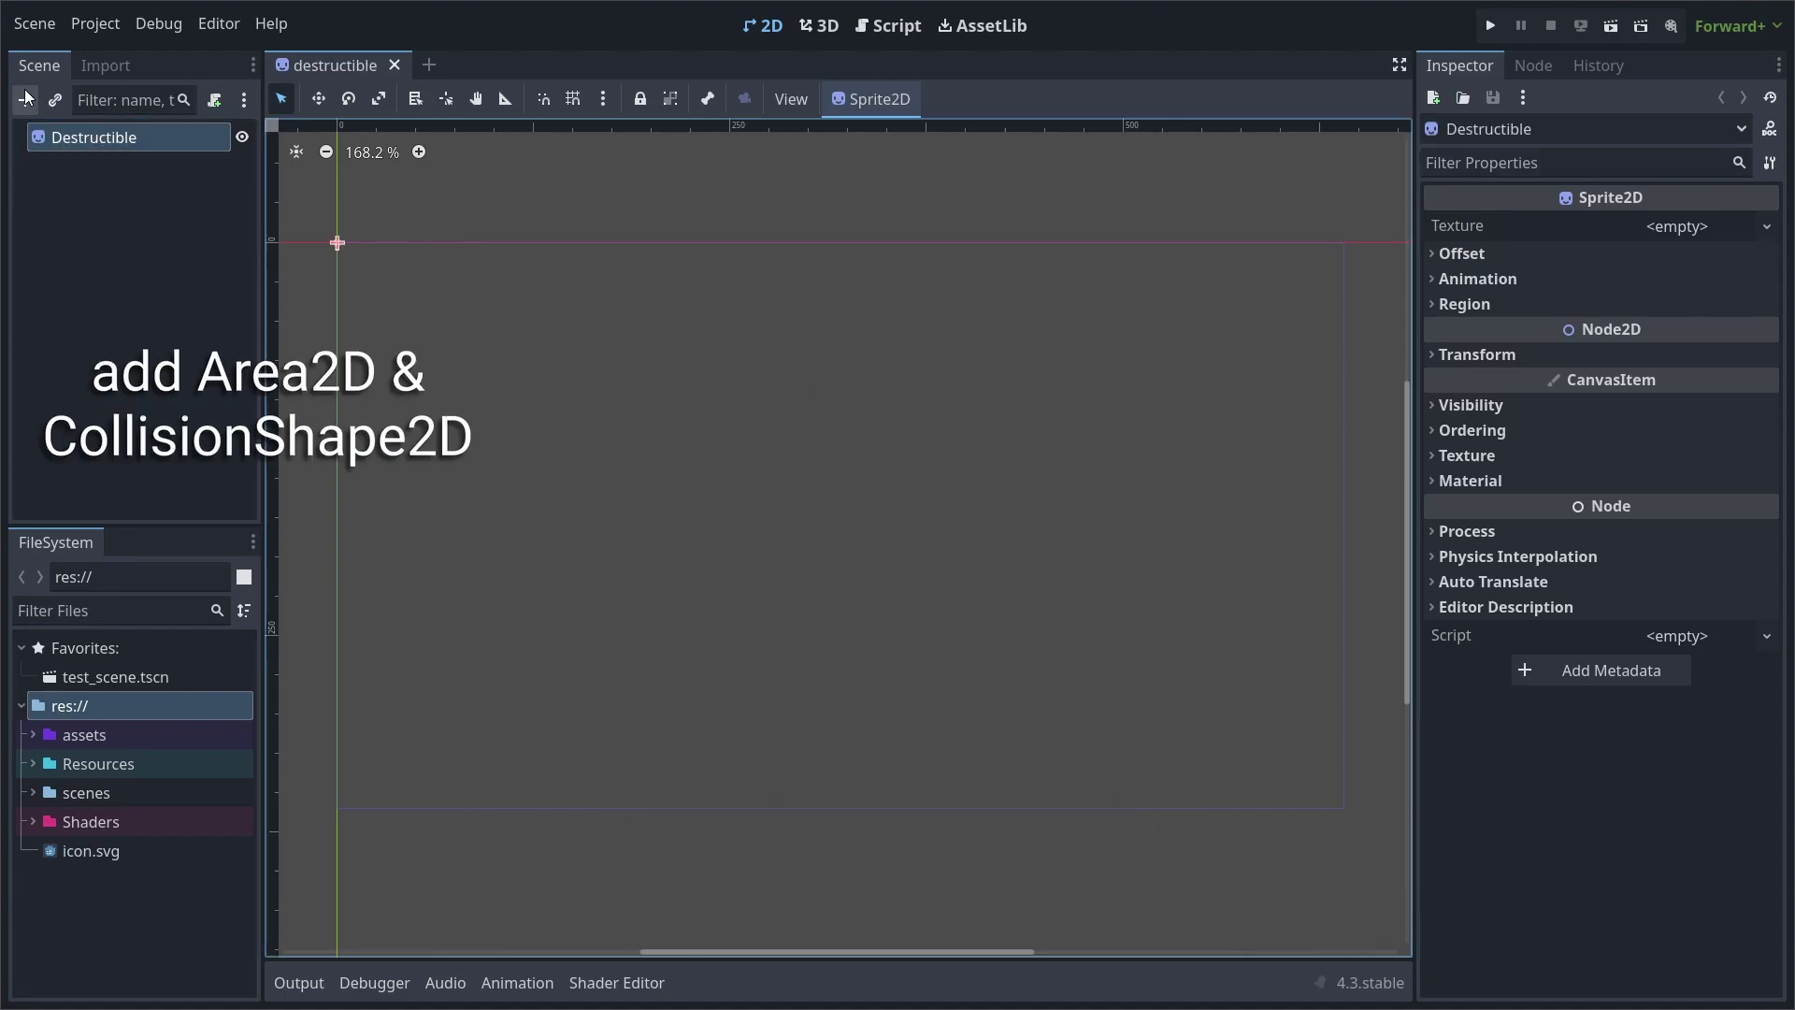
Step: Add an Area2D under Destructible with a CollisionShape2D inside it
click(26, 100)
text(area)
key(Return)
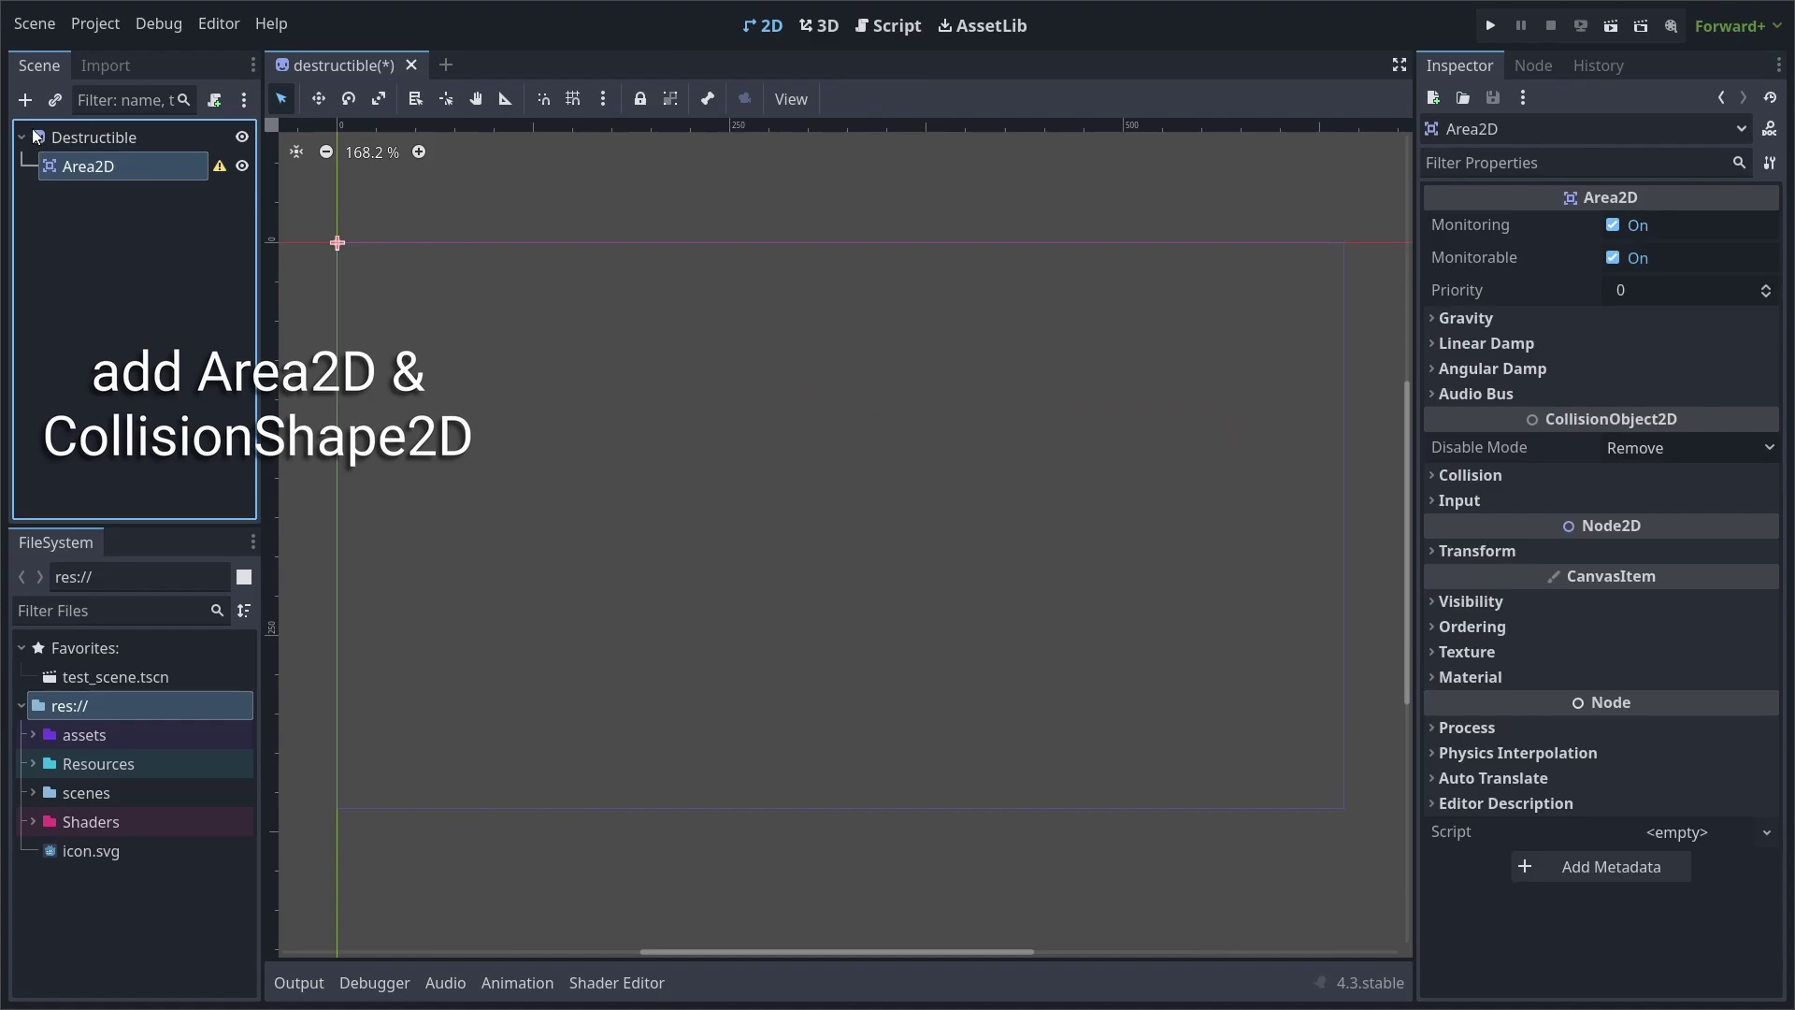
key(ctrl+a)
text(coll)
key(Return)
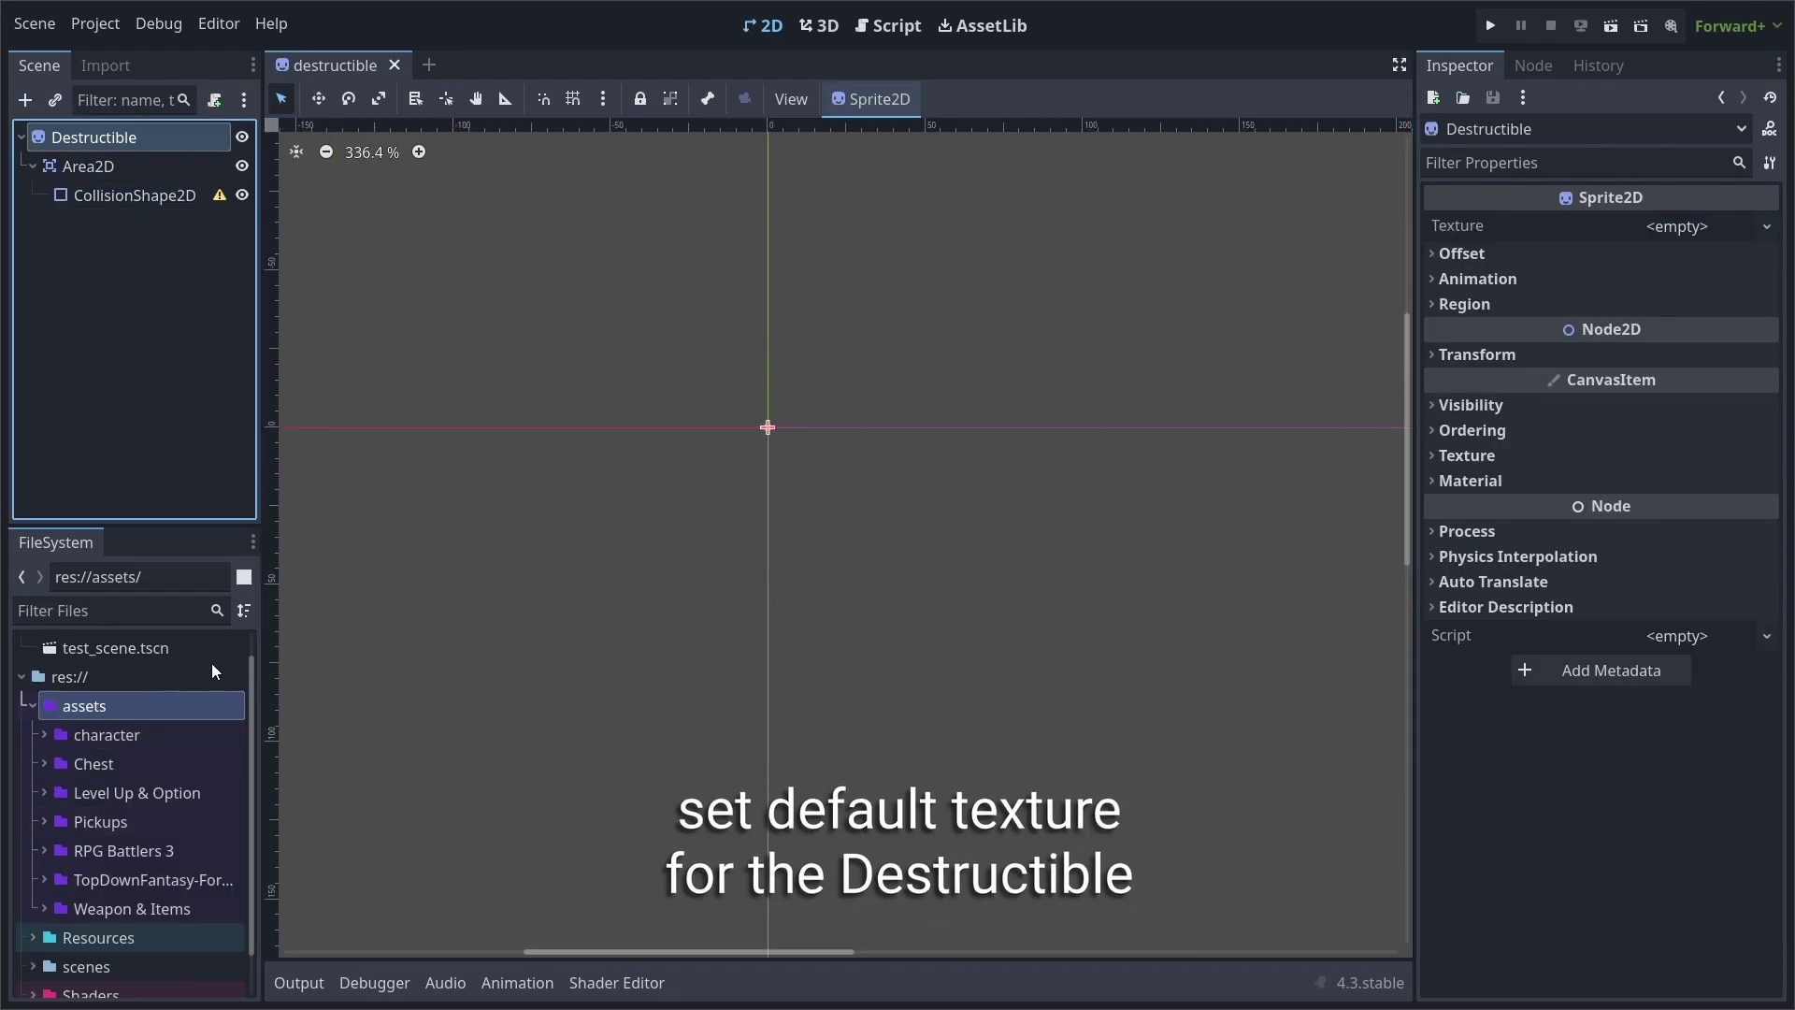
Step: Texture the sprite with Torch Animated.png split into 4 Hframes and 2 Vframes, then save
click(44, 822)
drag(141, 967, 1678, 227)
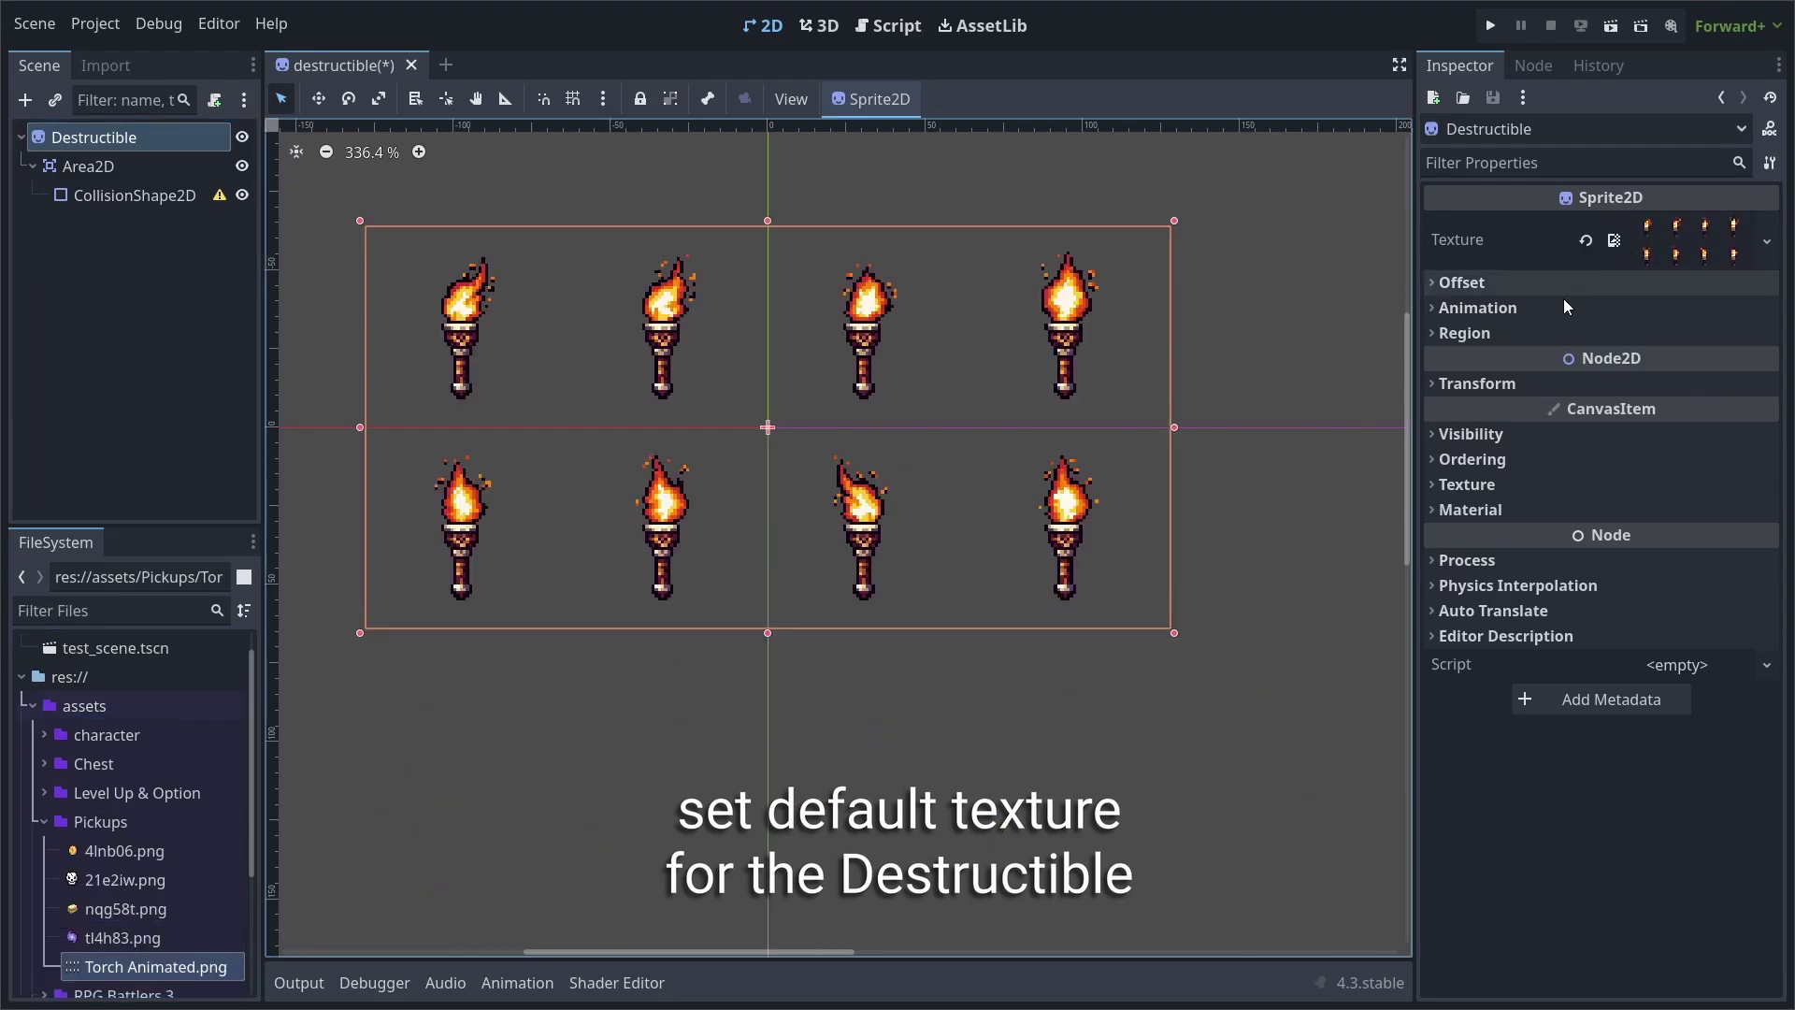
click(1556, 308)
click(1684, 335)
text(4)
click(1670, 368)
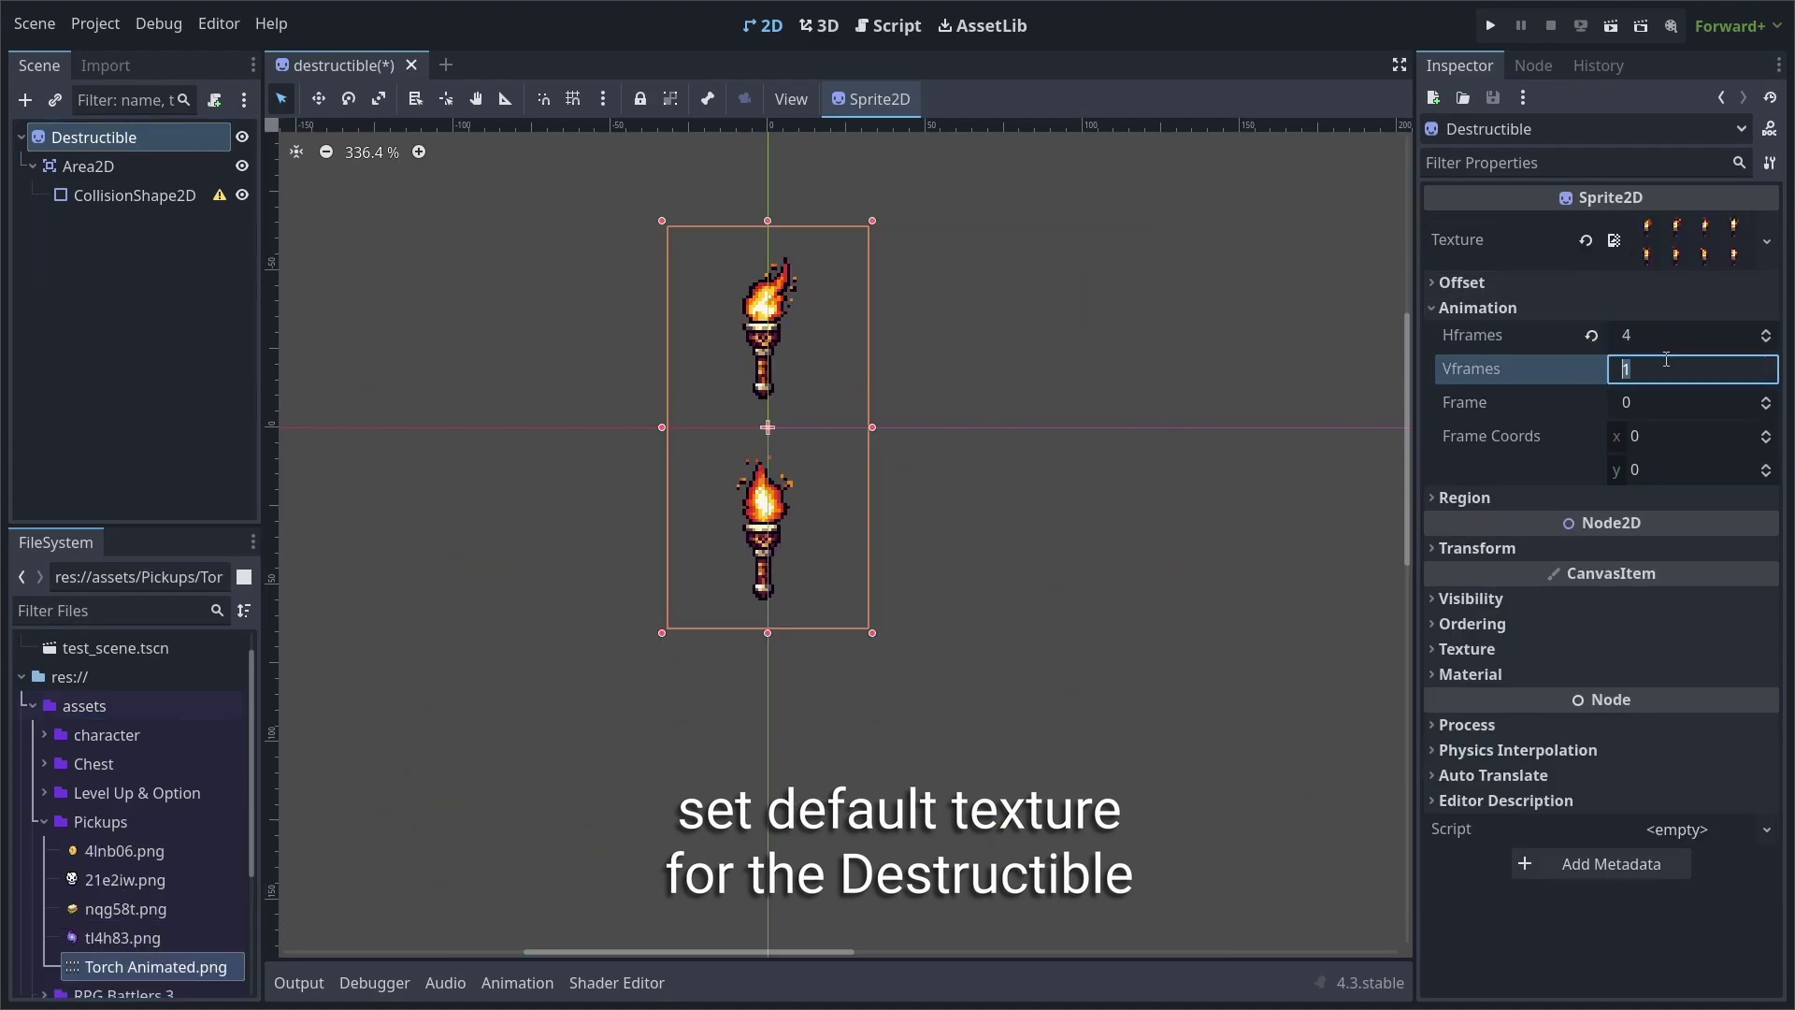
text(2)
key(Return)
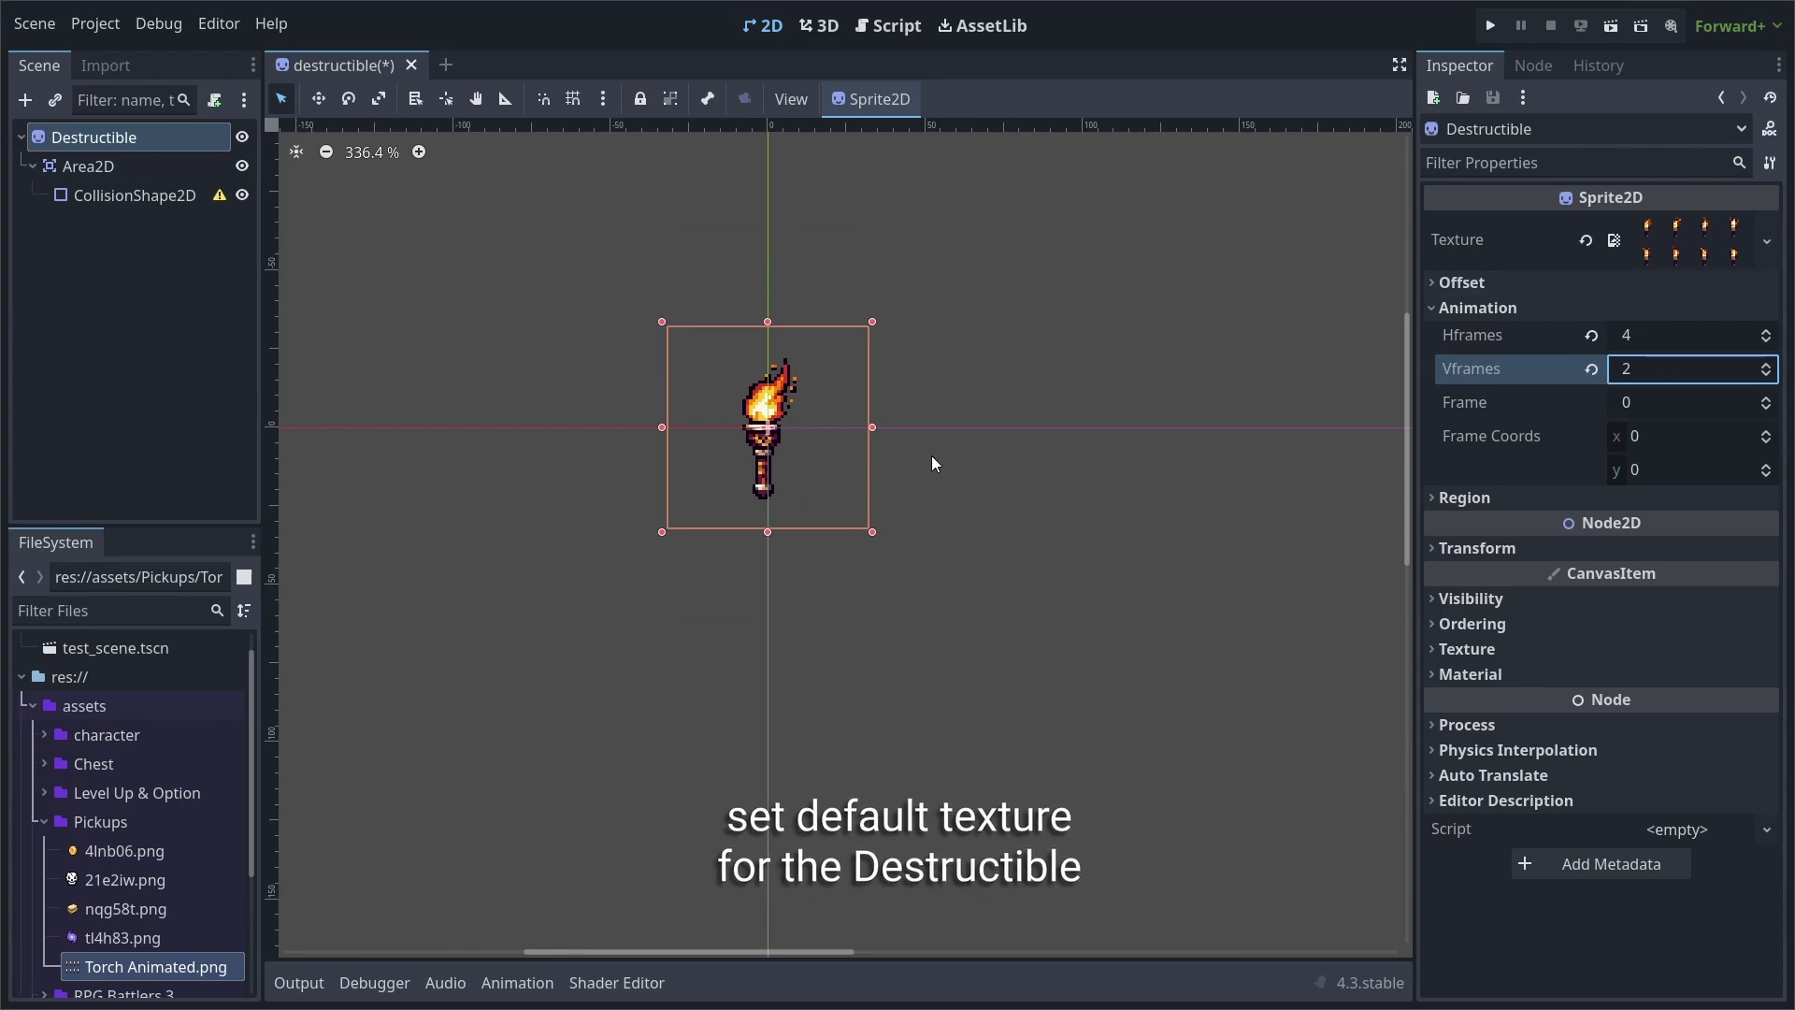
key(ctrl+s)
Step: Give the CollisionShape2D a new CapsuleShape2D and save the scene
click(134, 195)
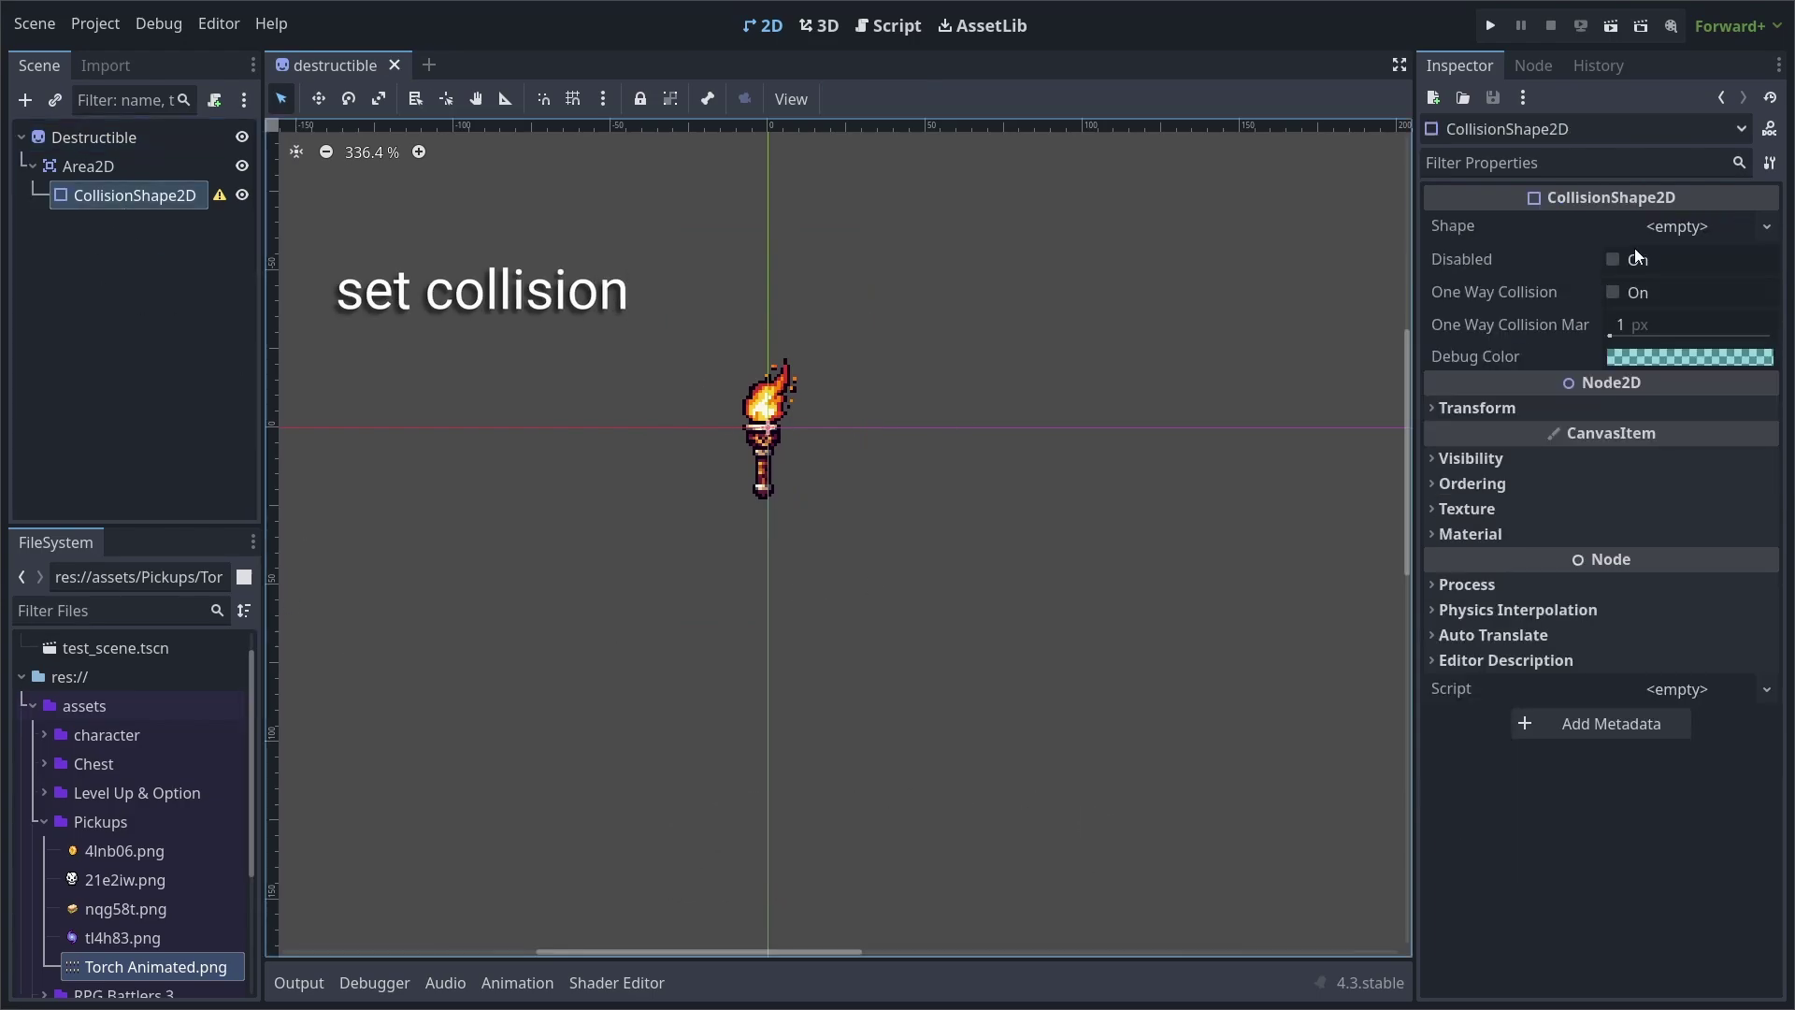
click(1674, 226)
click(1674, 402)
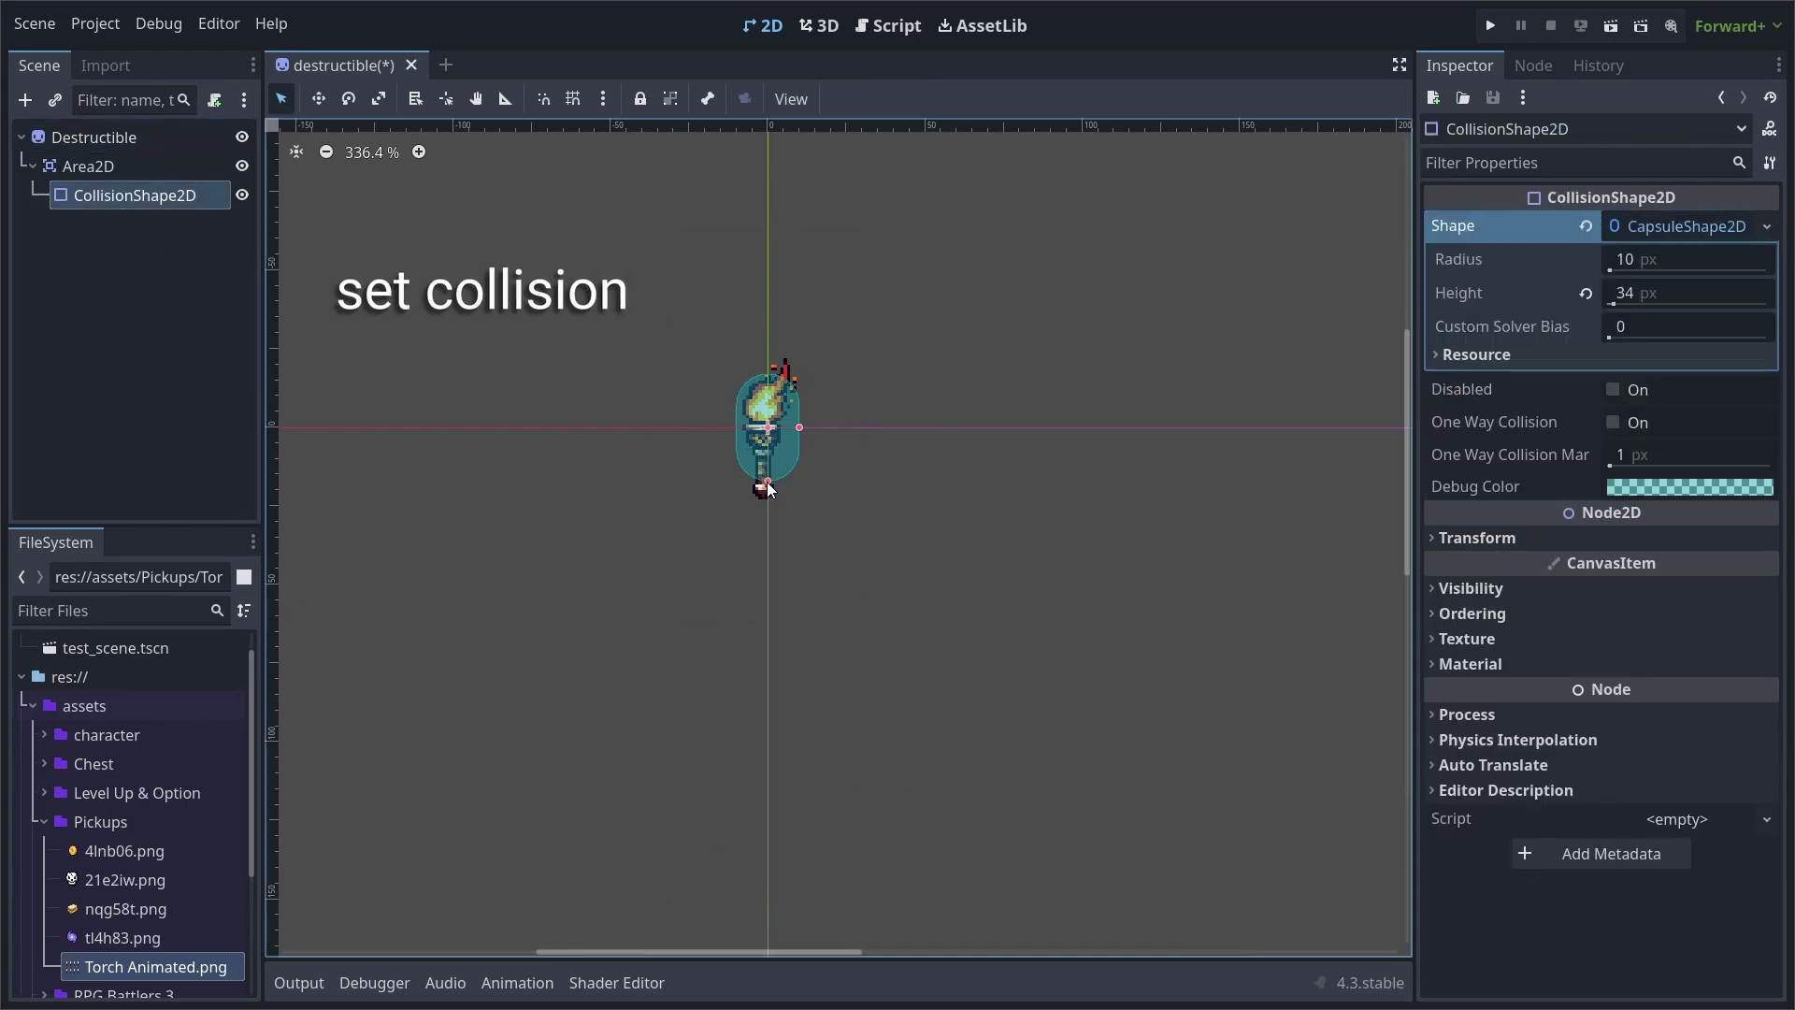
key(ctrl+s)
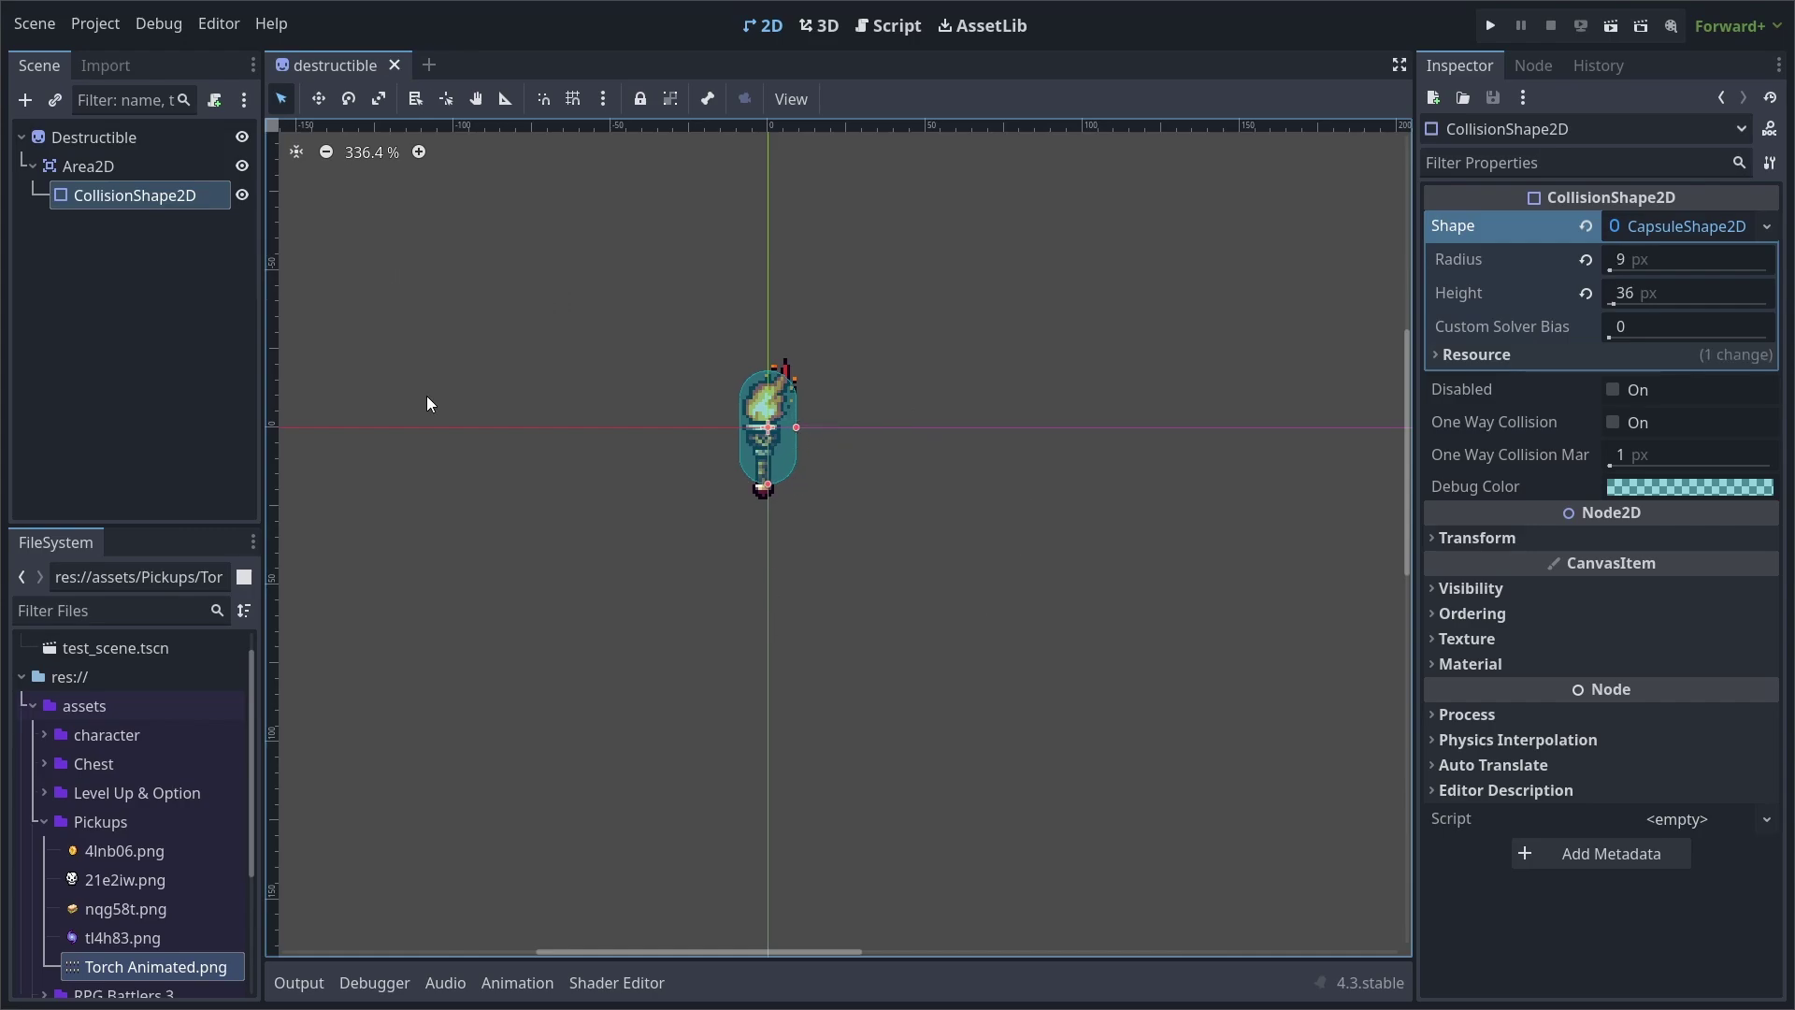
click(145, 140)
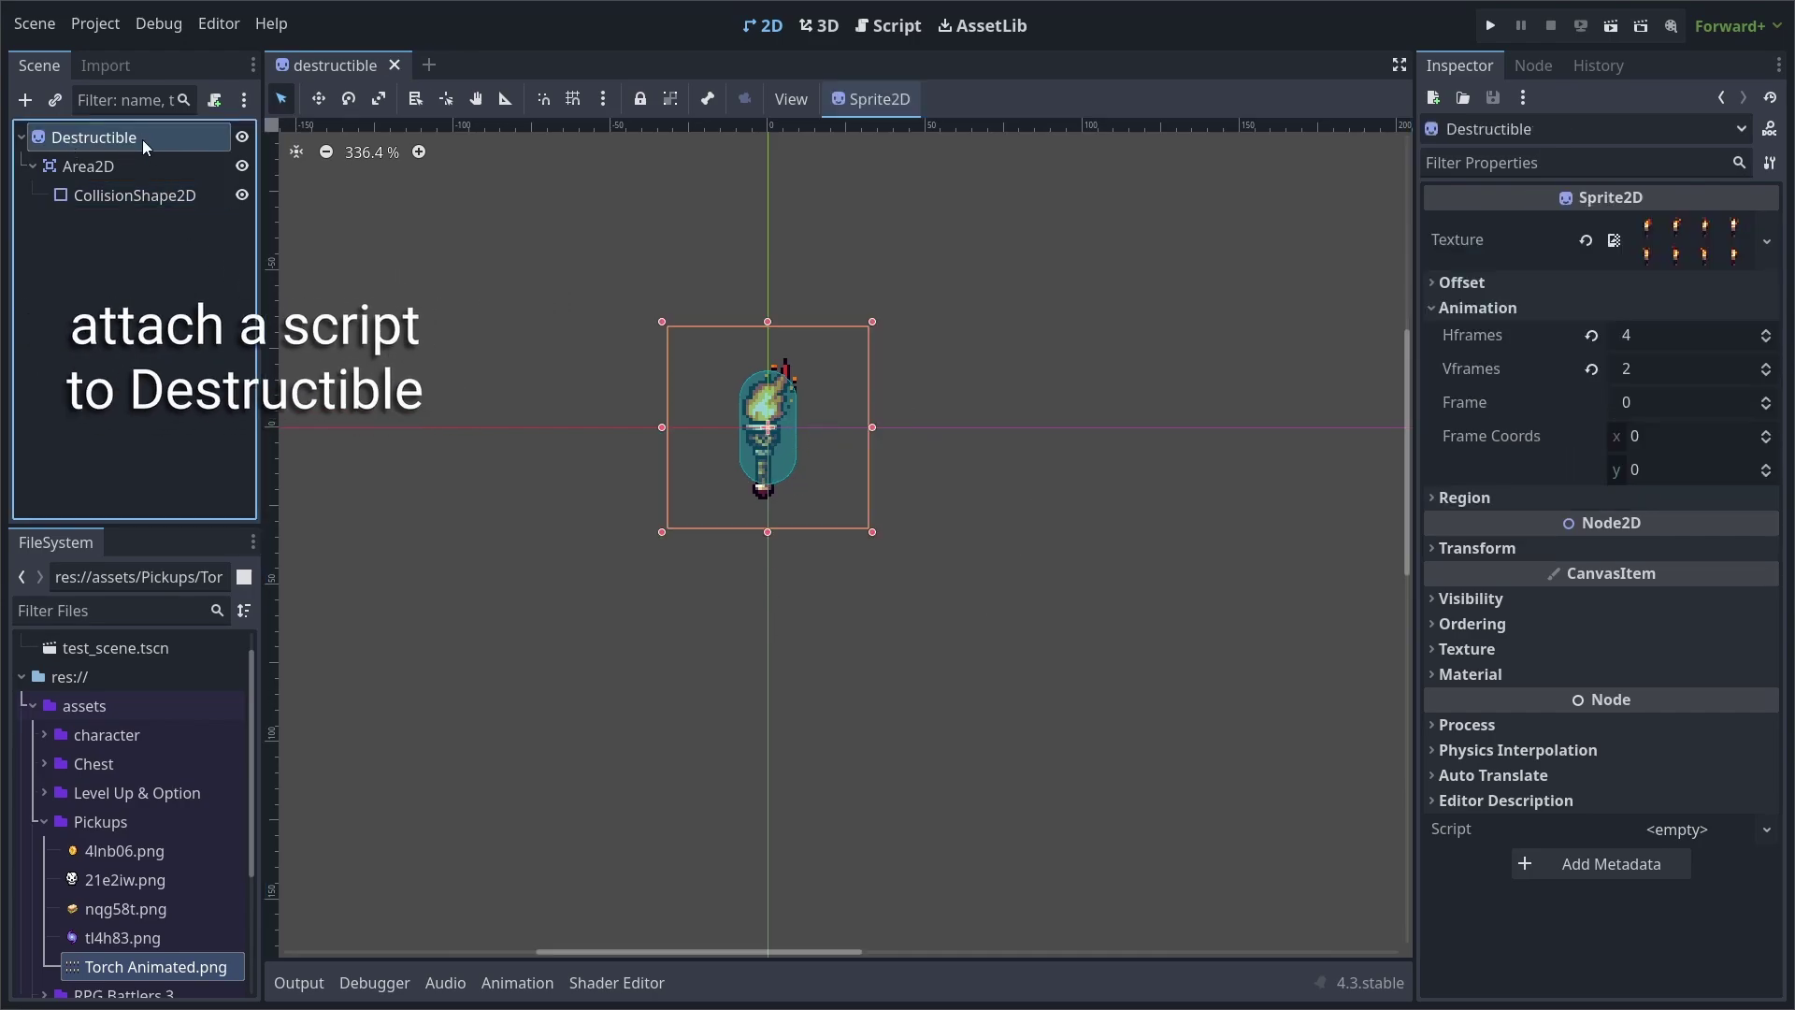
Step: Attach destructible.gd to Destructible, clear its template code, and declare var frame_counter = 0
click(214, 100)
click(793, 741)
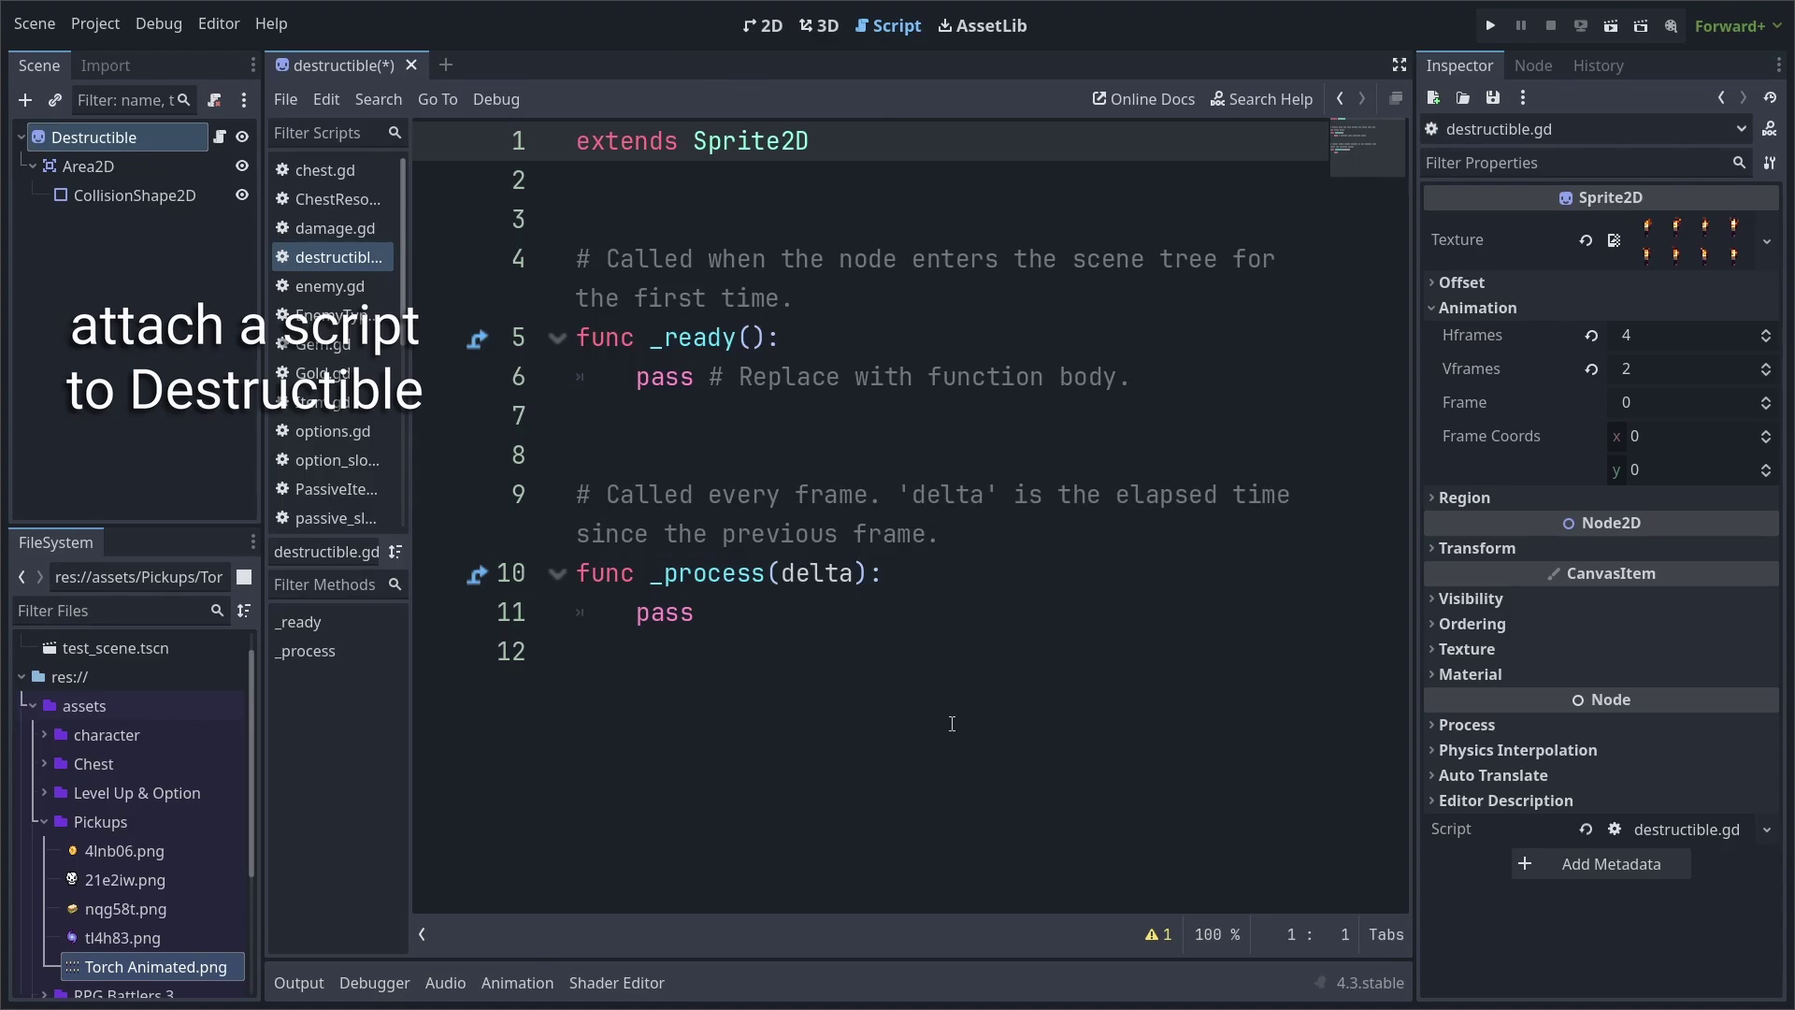
mouse_move(654, 652)
mouse_down()
mouse_move(531, 297)
mouse_move(535, 254)
mouse_up()
key(BackSpace)
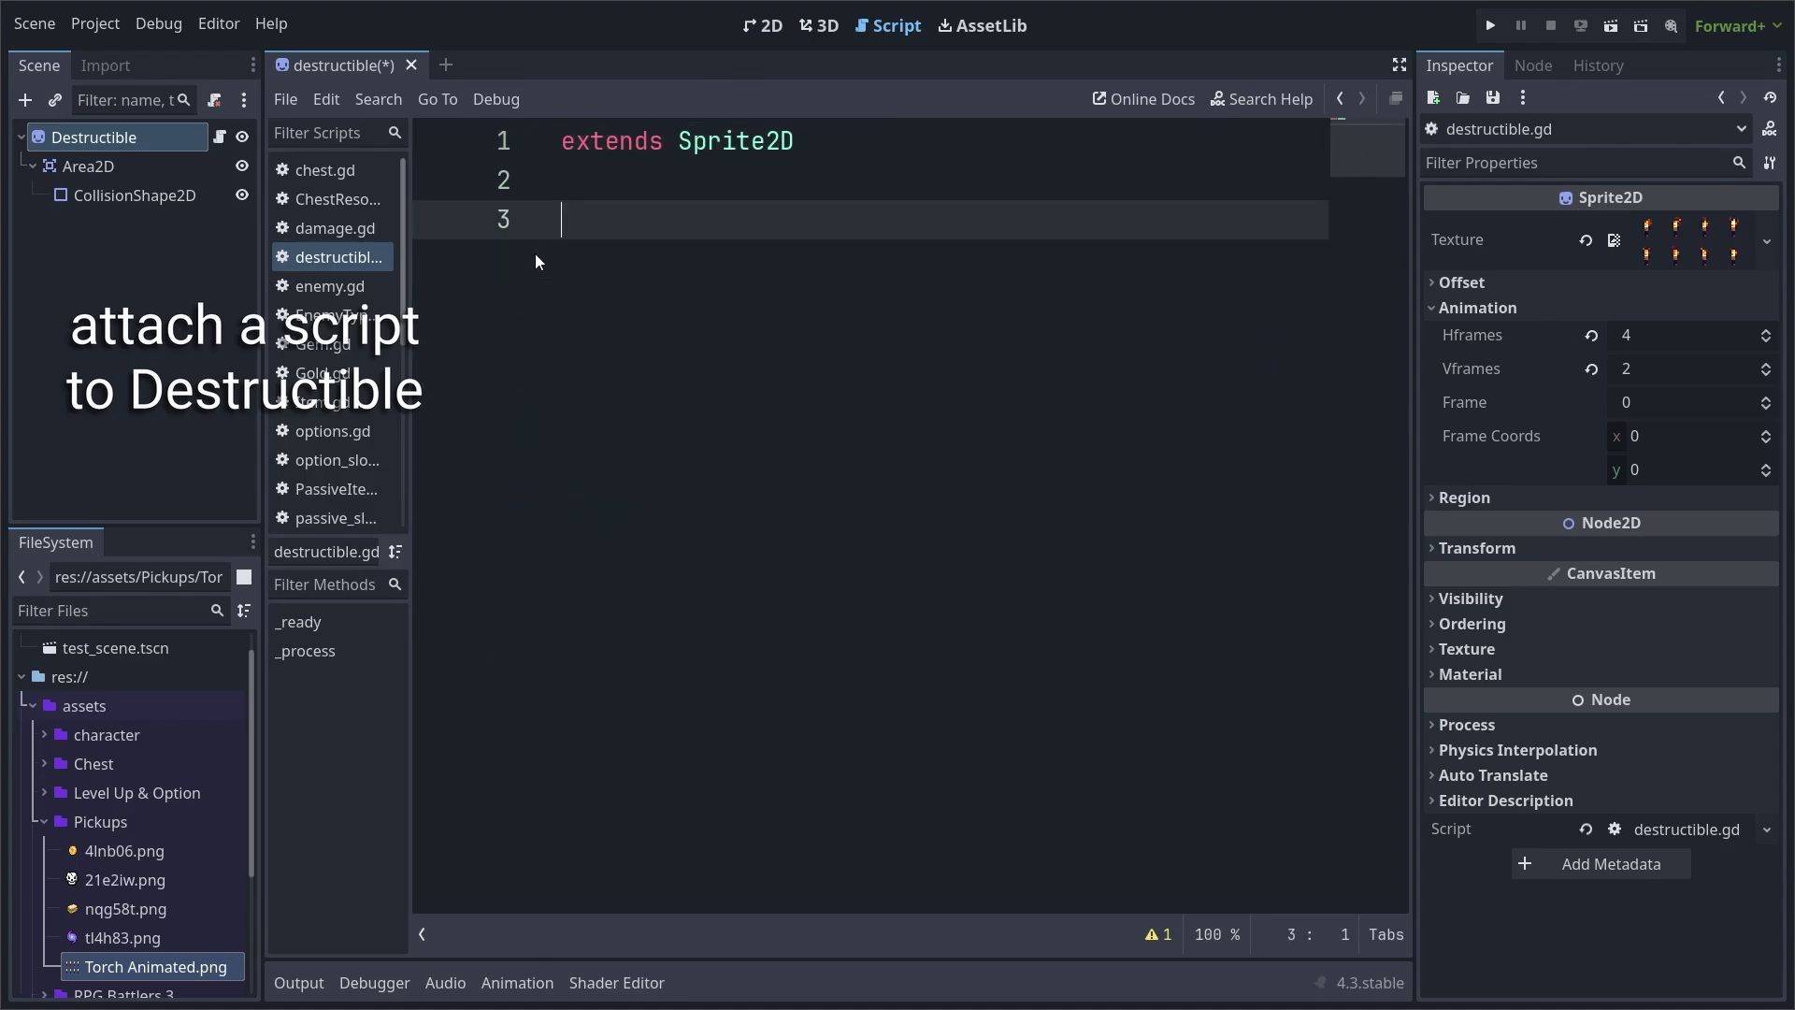
key(BackSpace)
key(ctrl+s)
key(Return)
text(var frame_counter = 0)
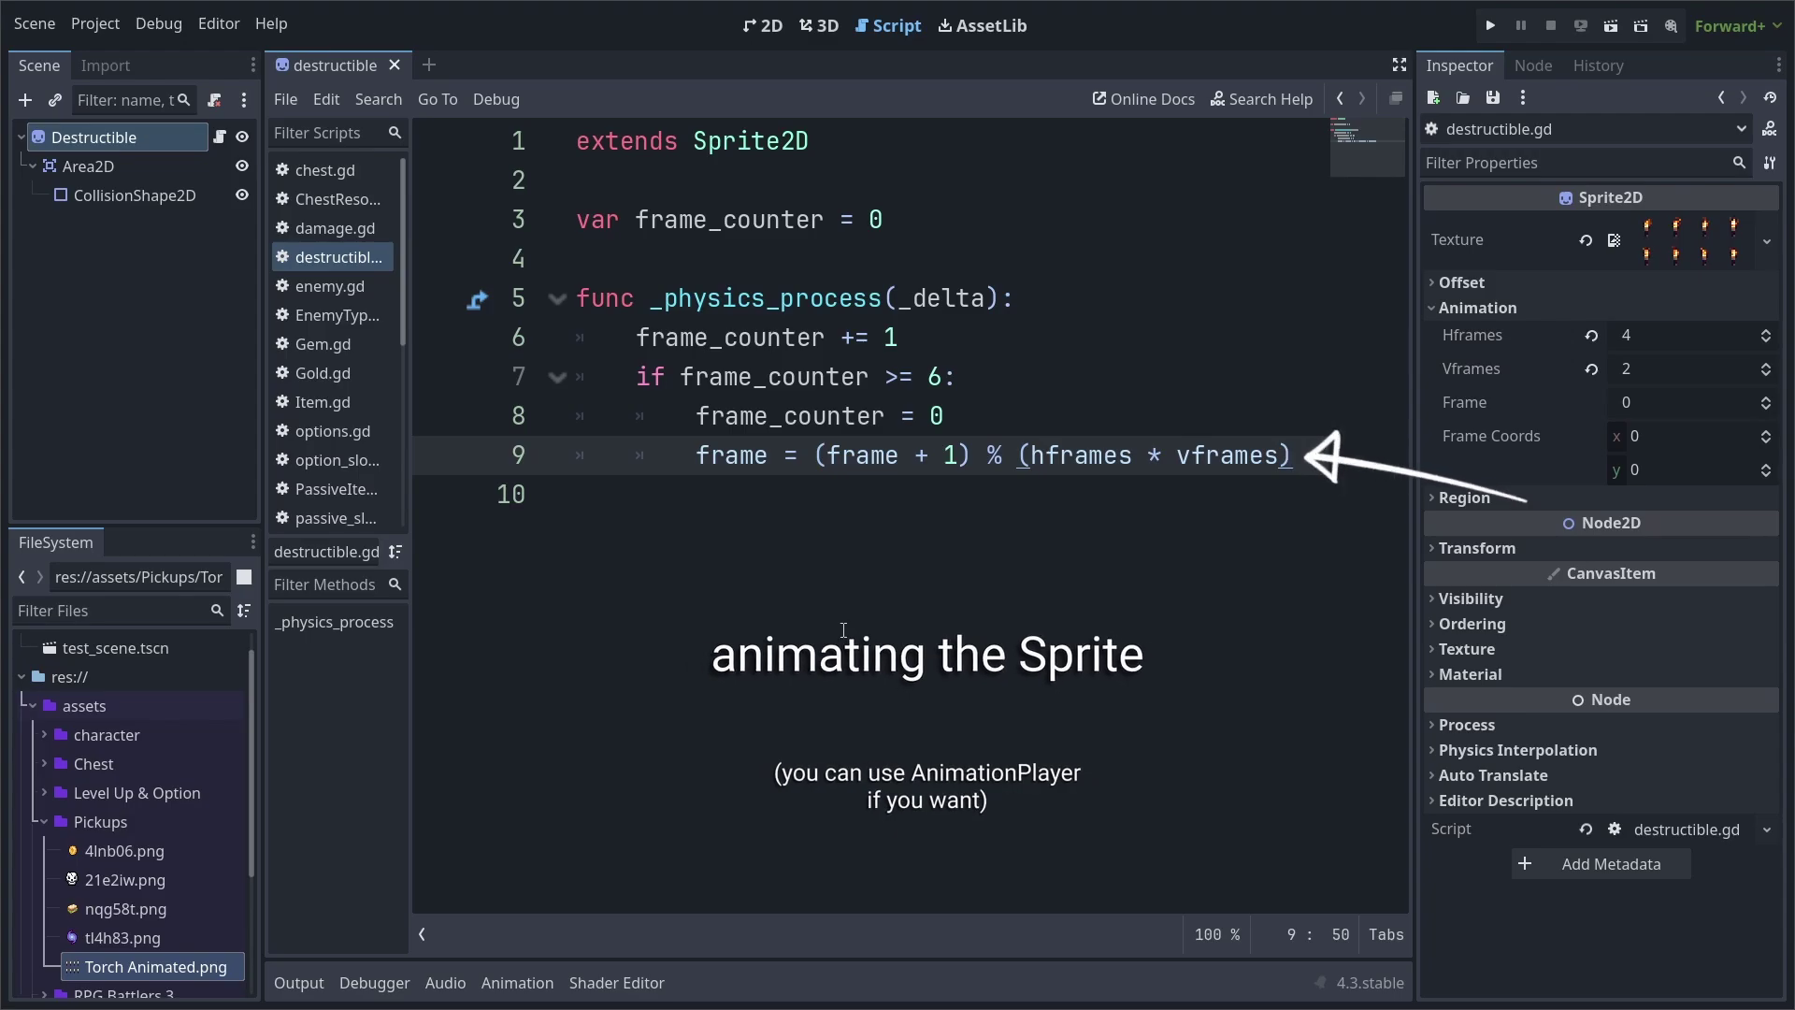
Step: Quick-open the spawner.tscn scene
key(ctrl+shift+o)
text(spawn)
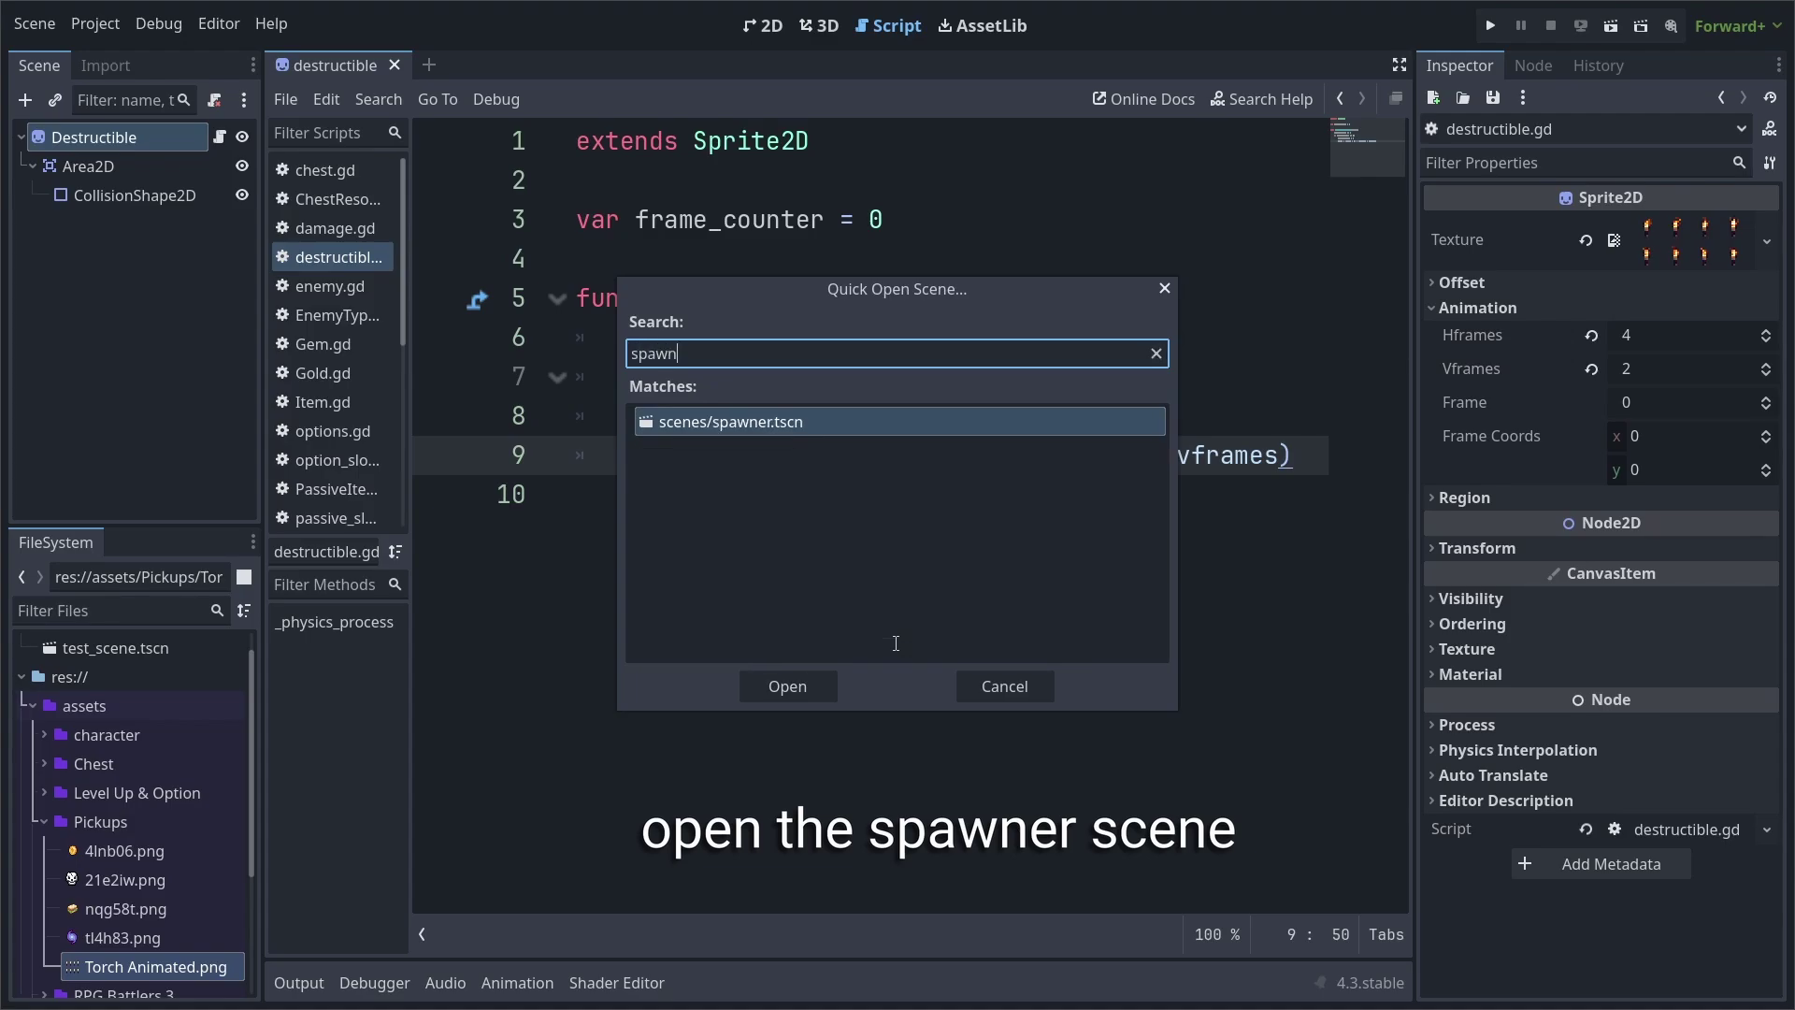
key(Return)
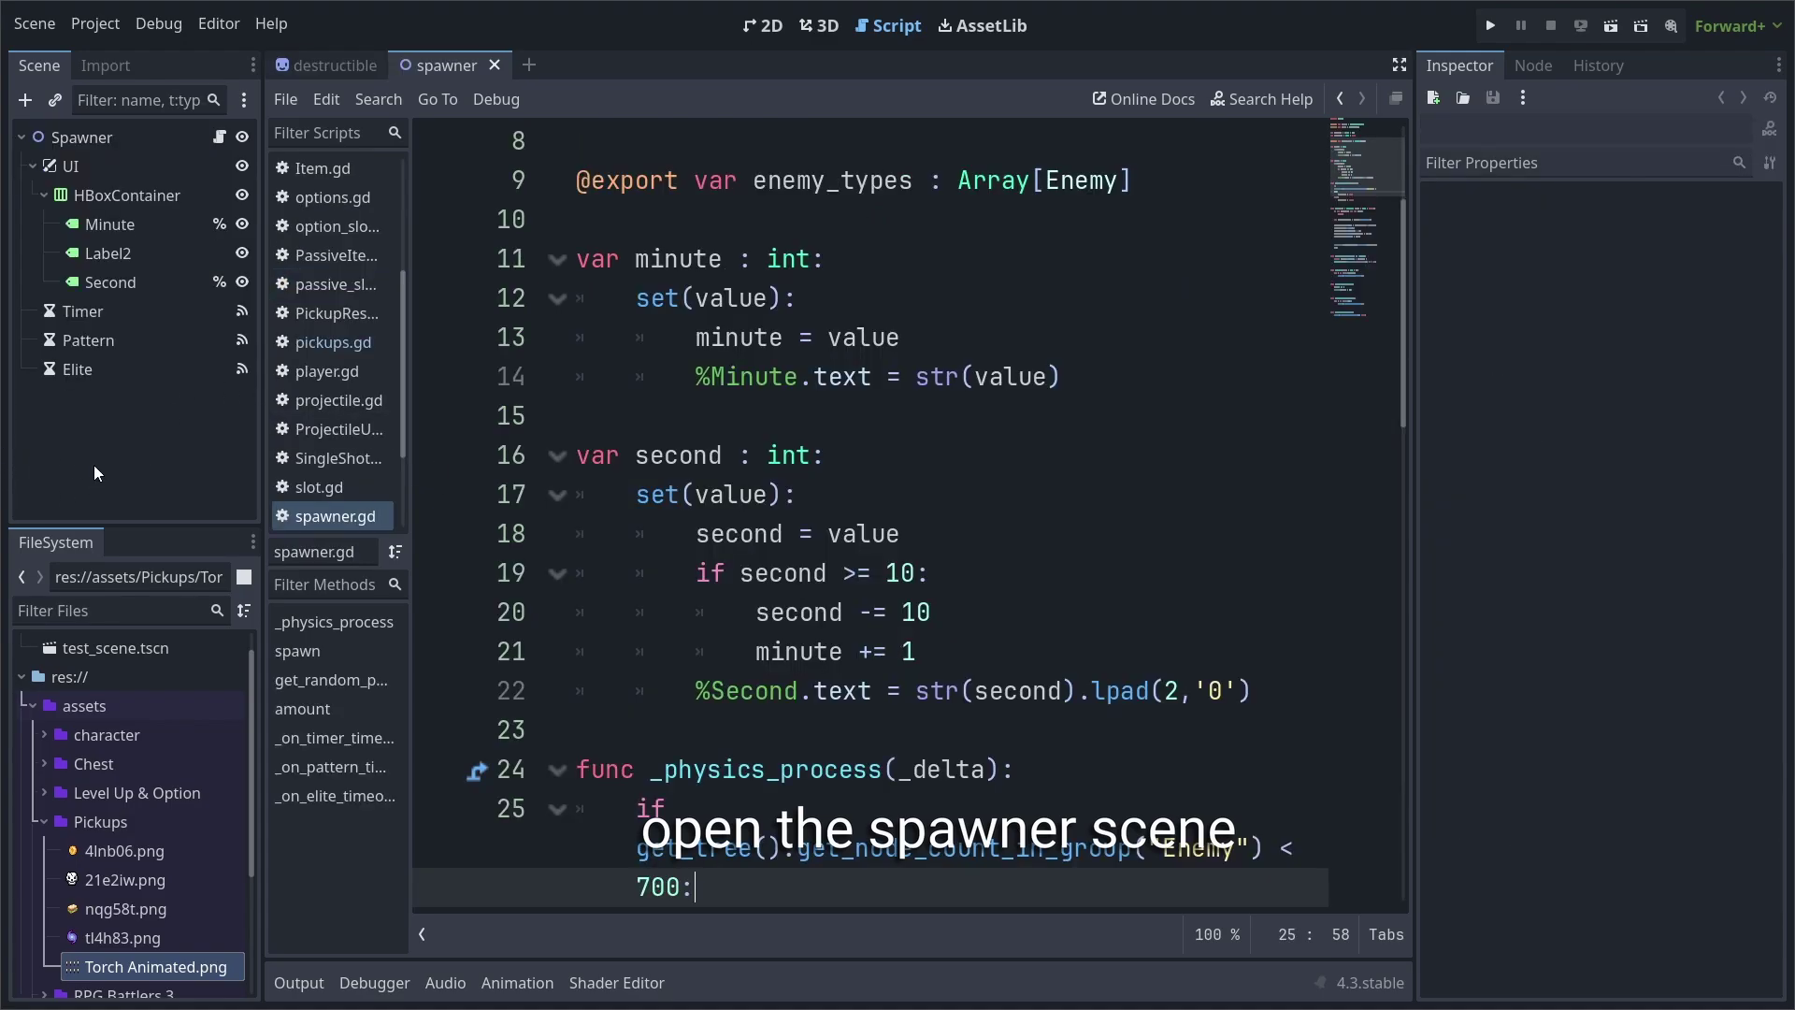
Step: Add a Timer child to Spawner and name it Destructible
click(85, 149)
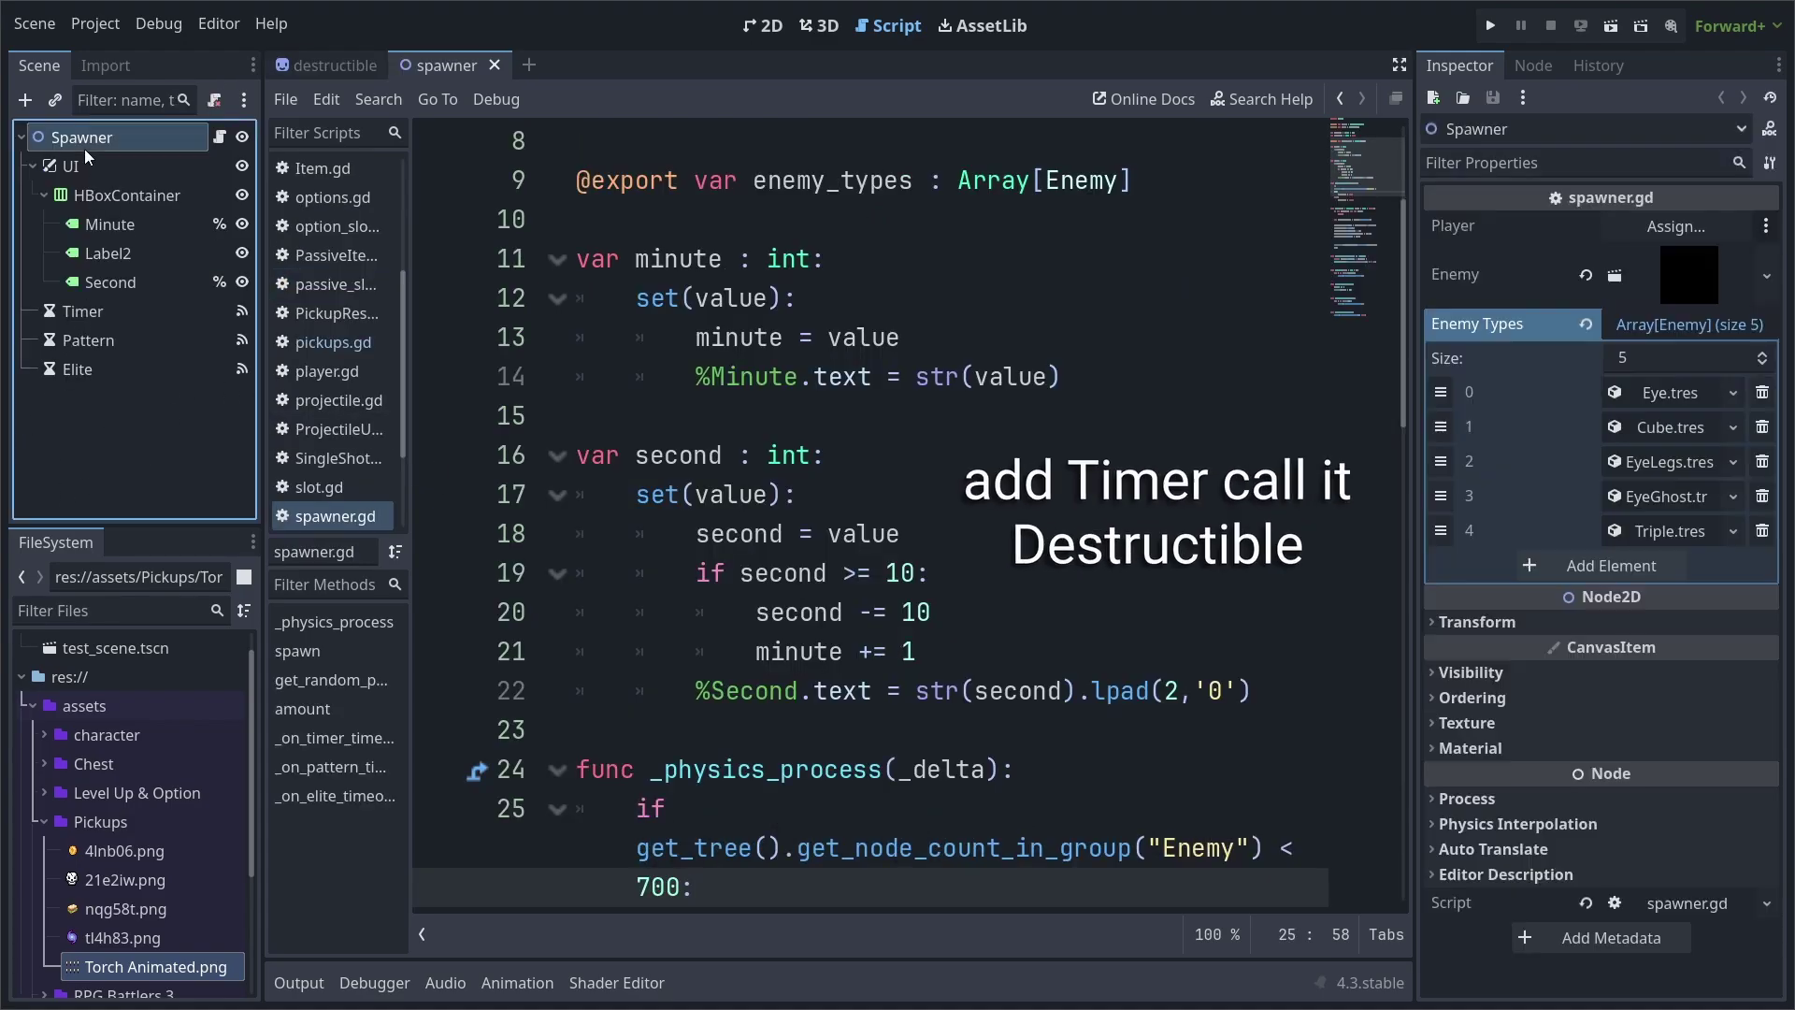
key(ctrl+a)
text(timer)
key(Return)
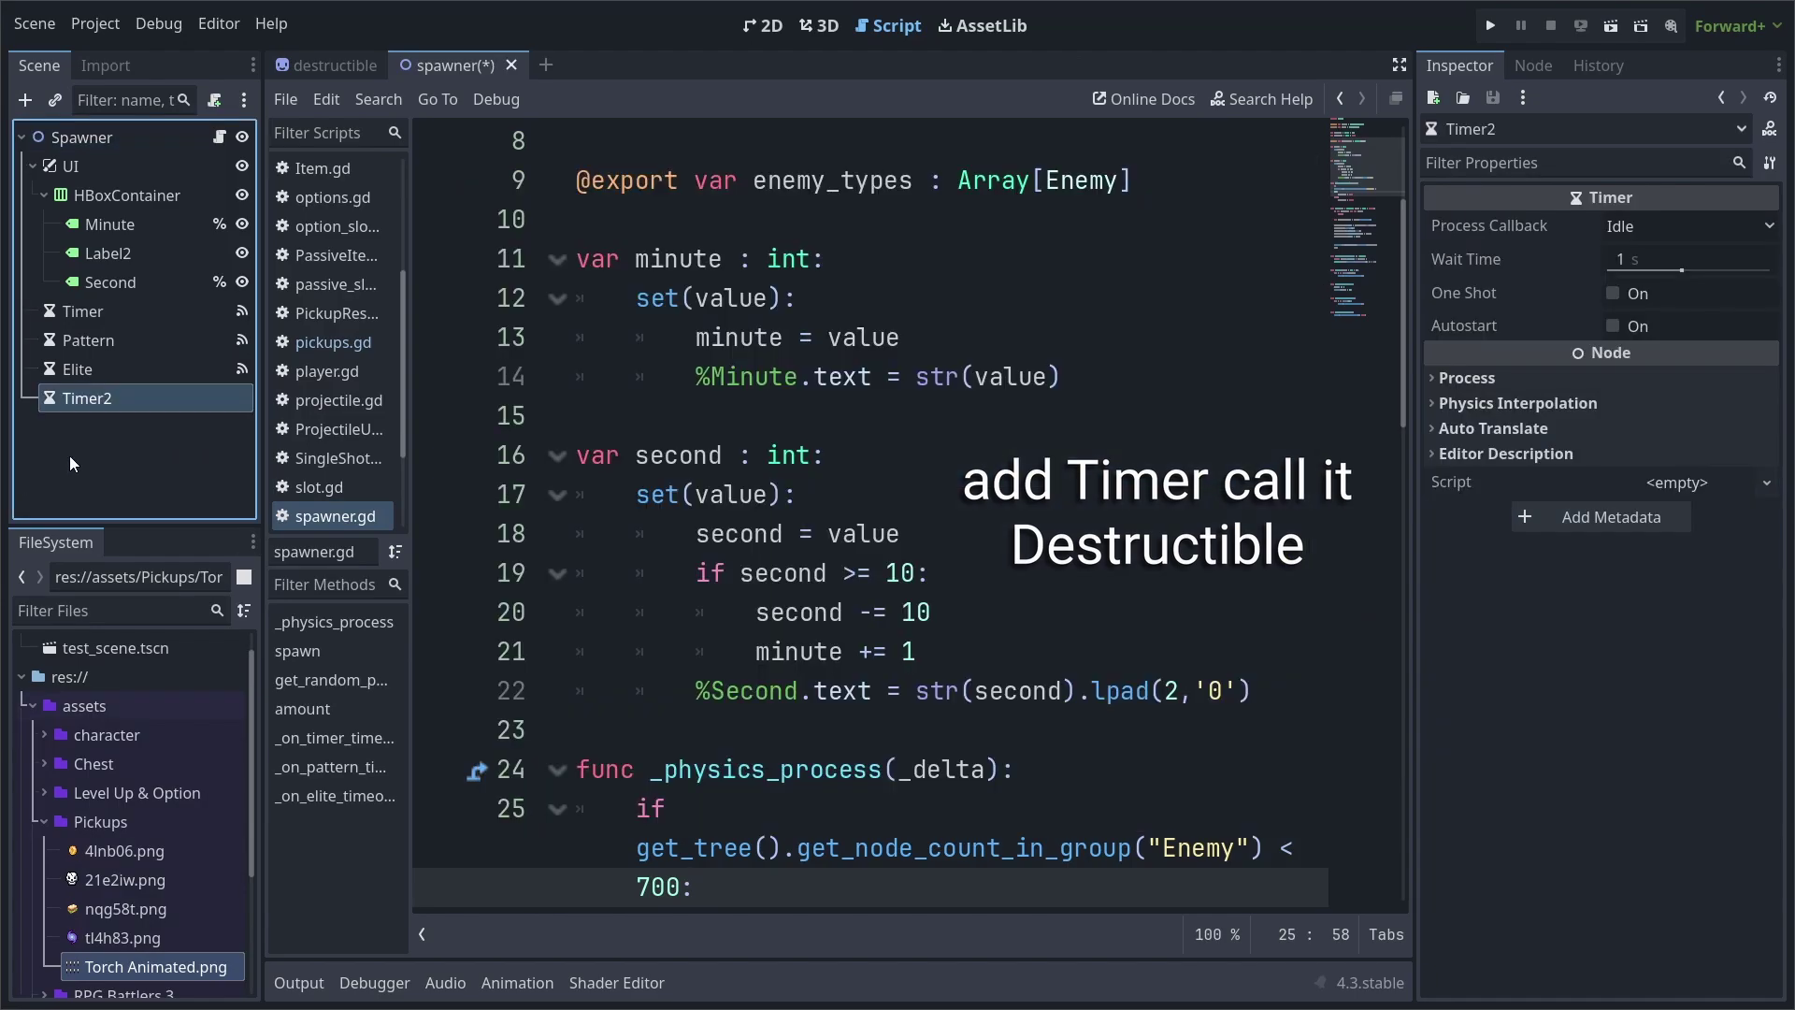
double_click(88, 399)
text(Destructible)
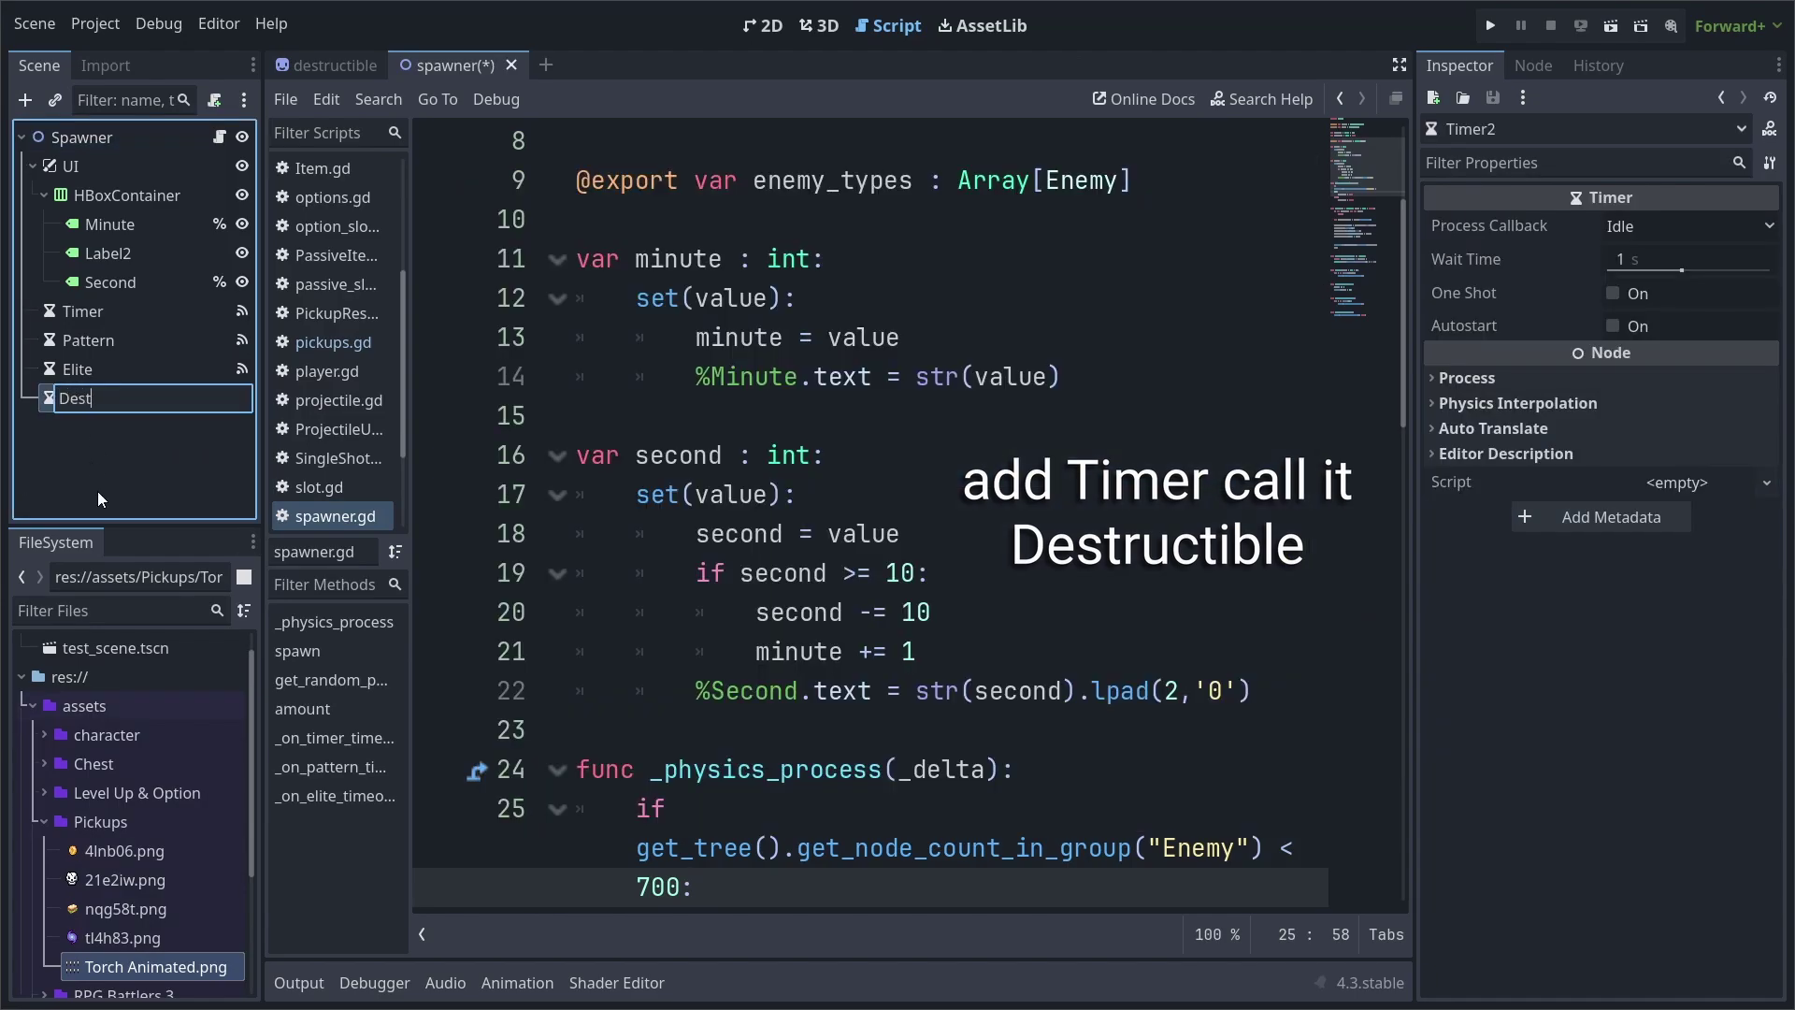
key(Return)
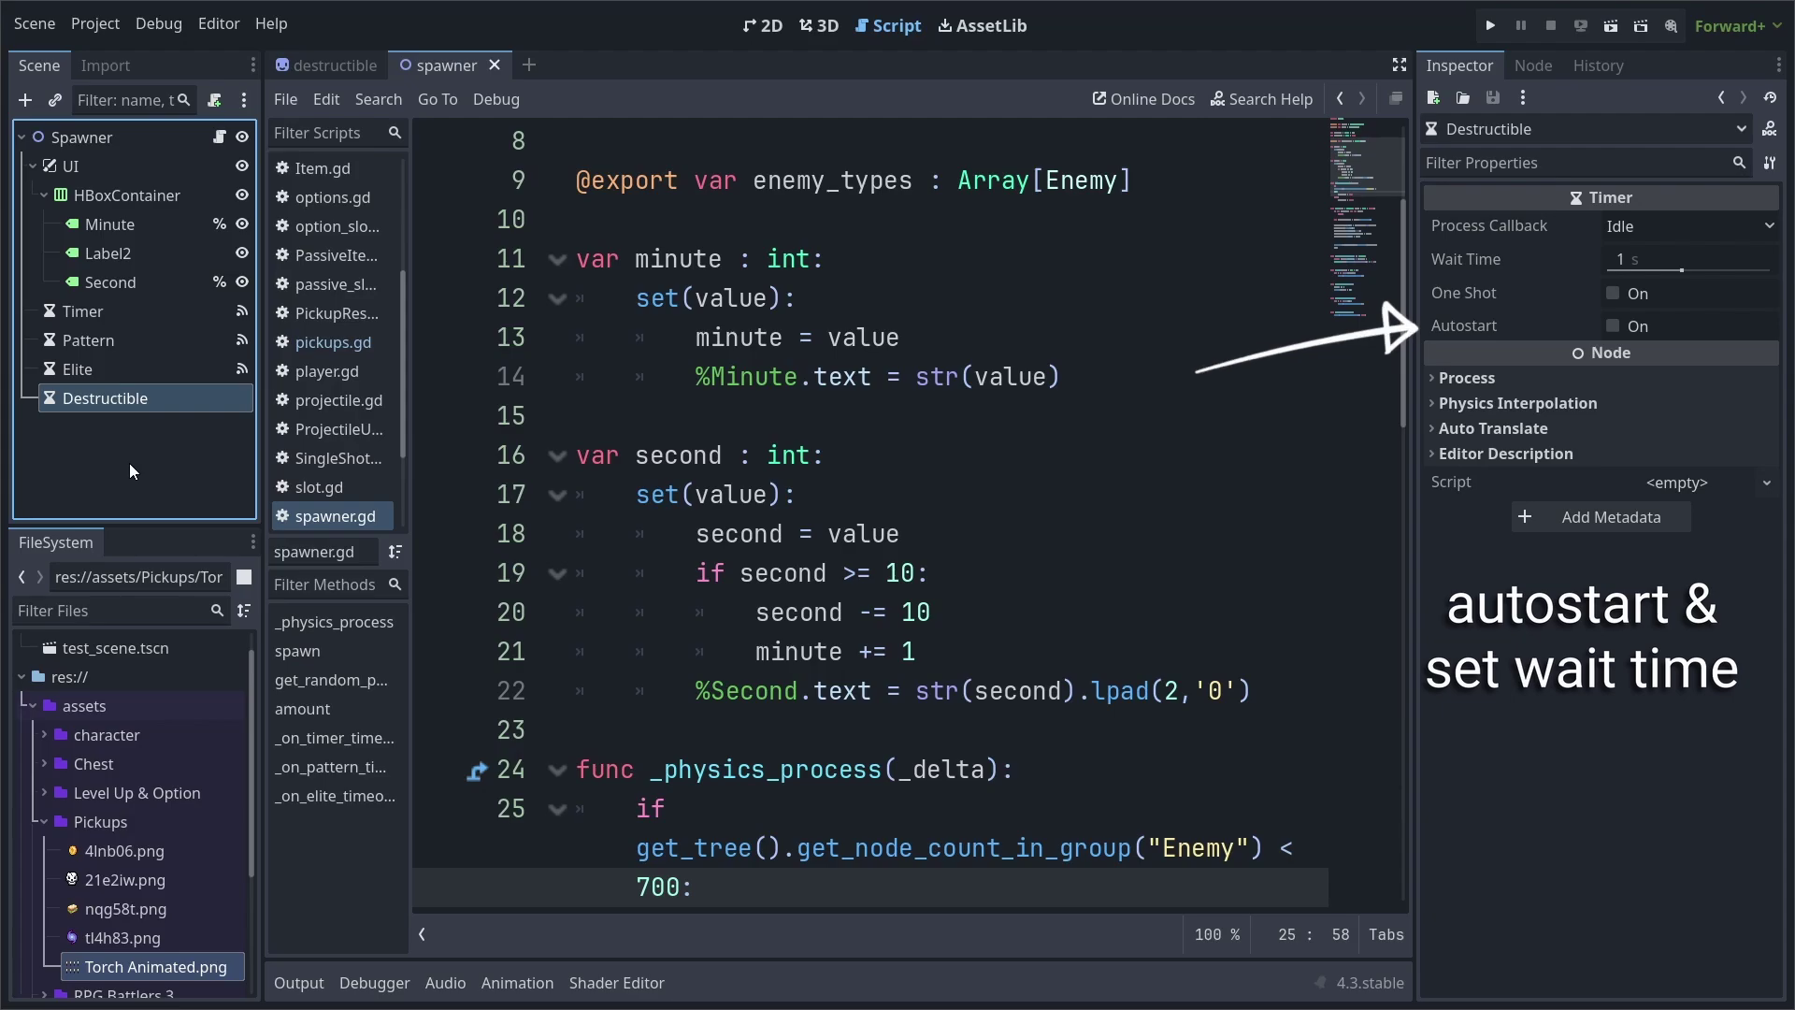
Step: Enable Autostart on the timer and set its Wait Time to 9
click(1613, 326)
click(1683, 259)
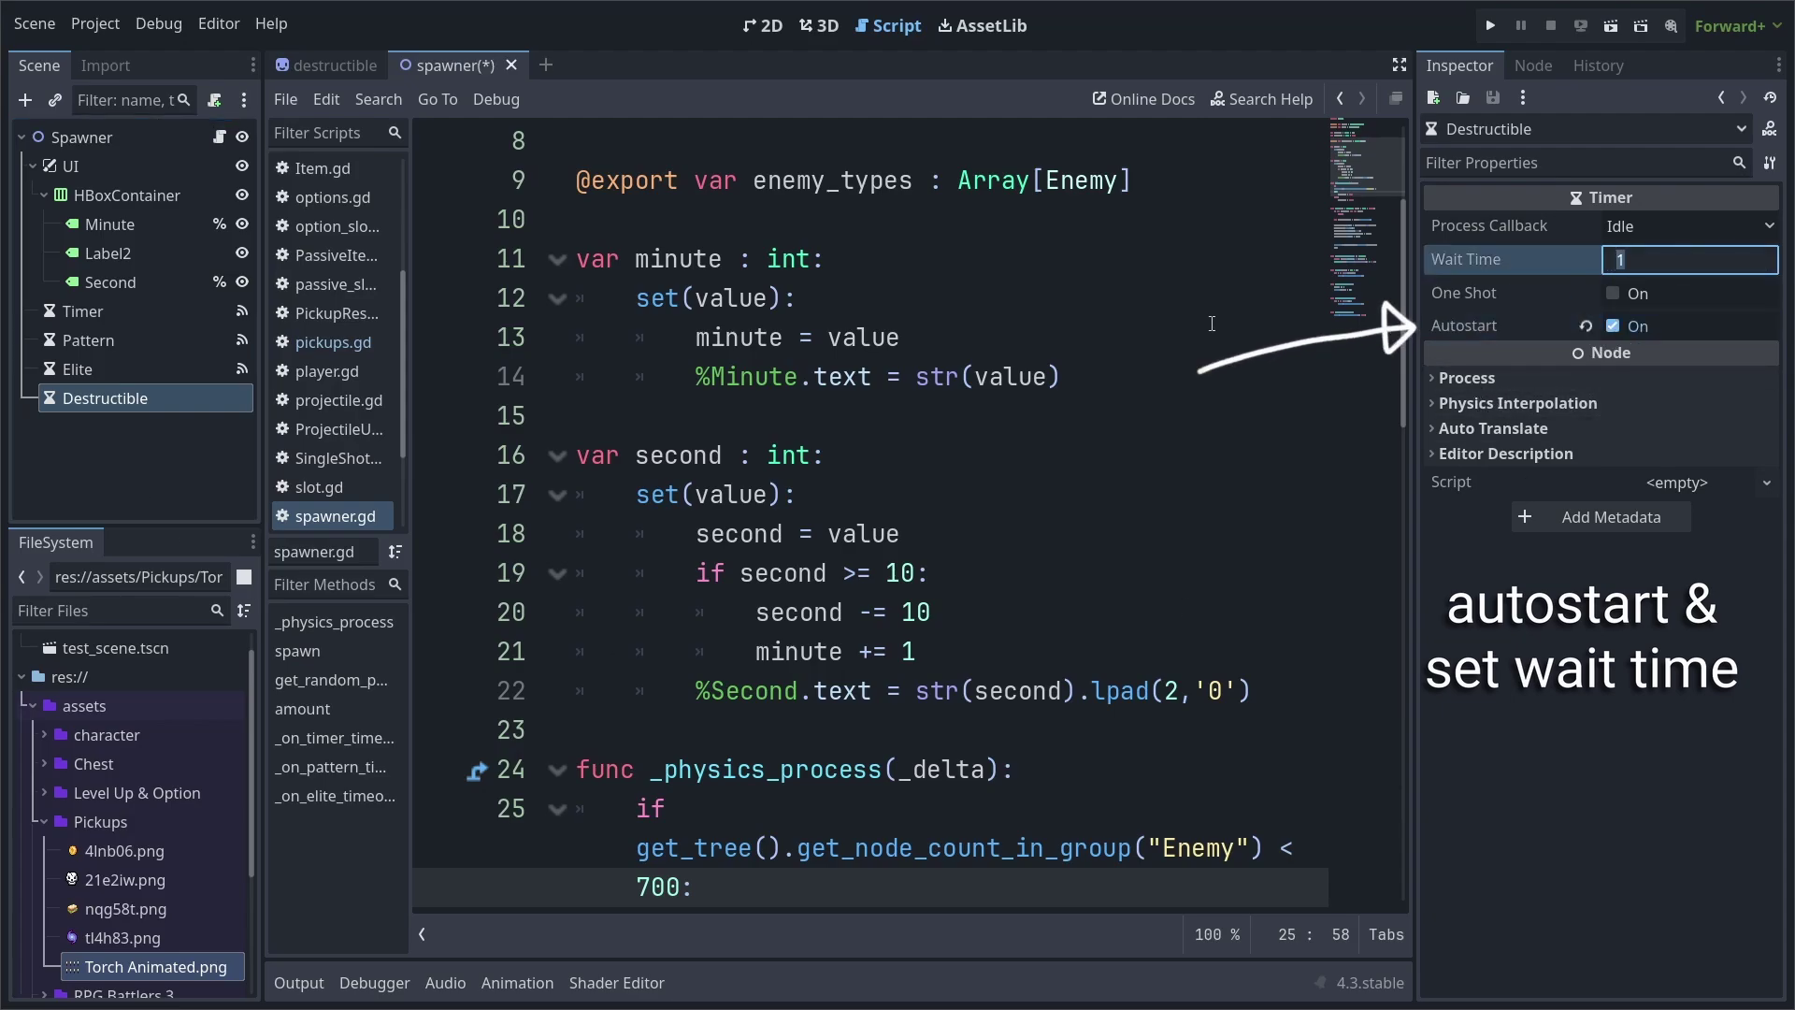
text(9)
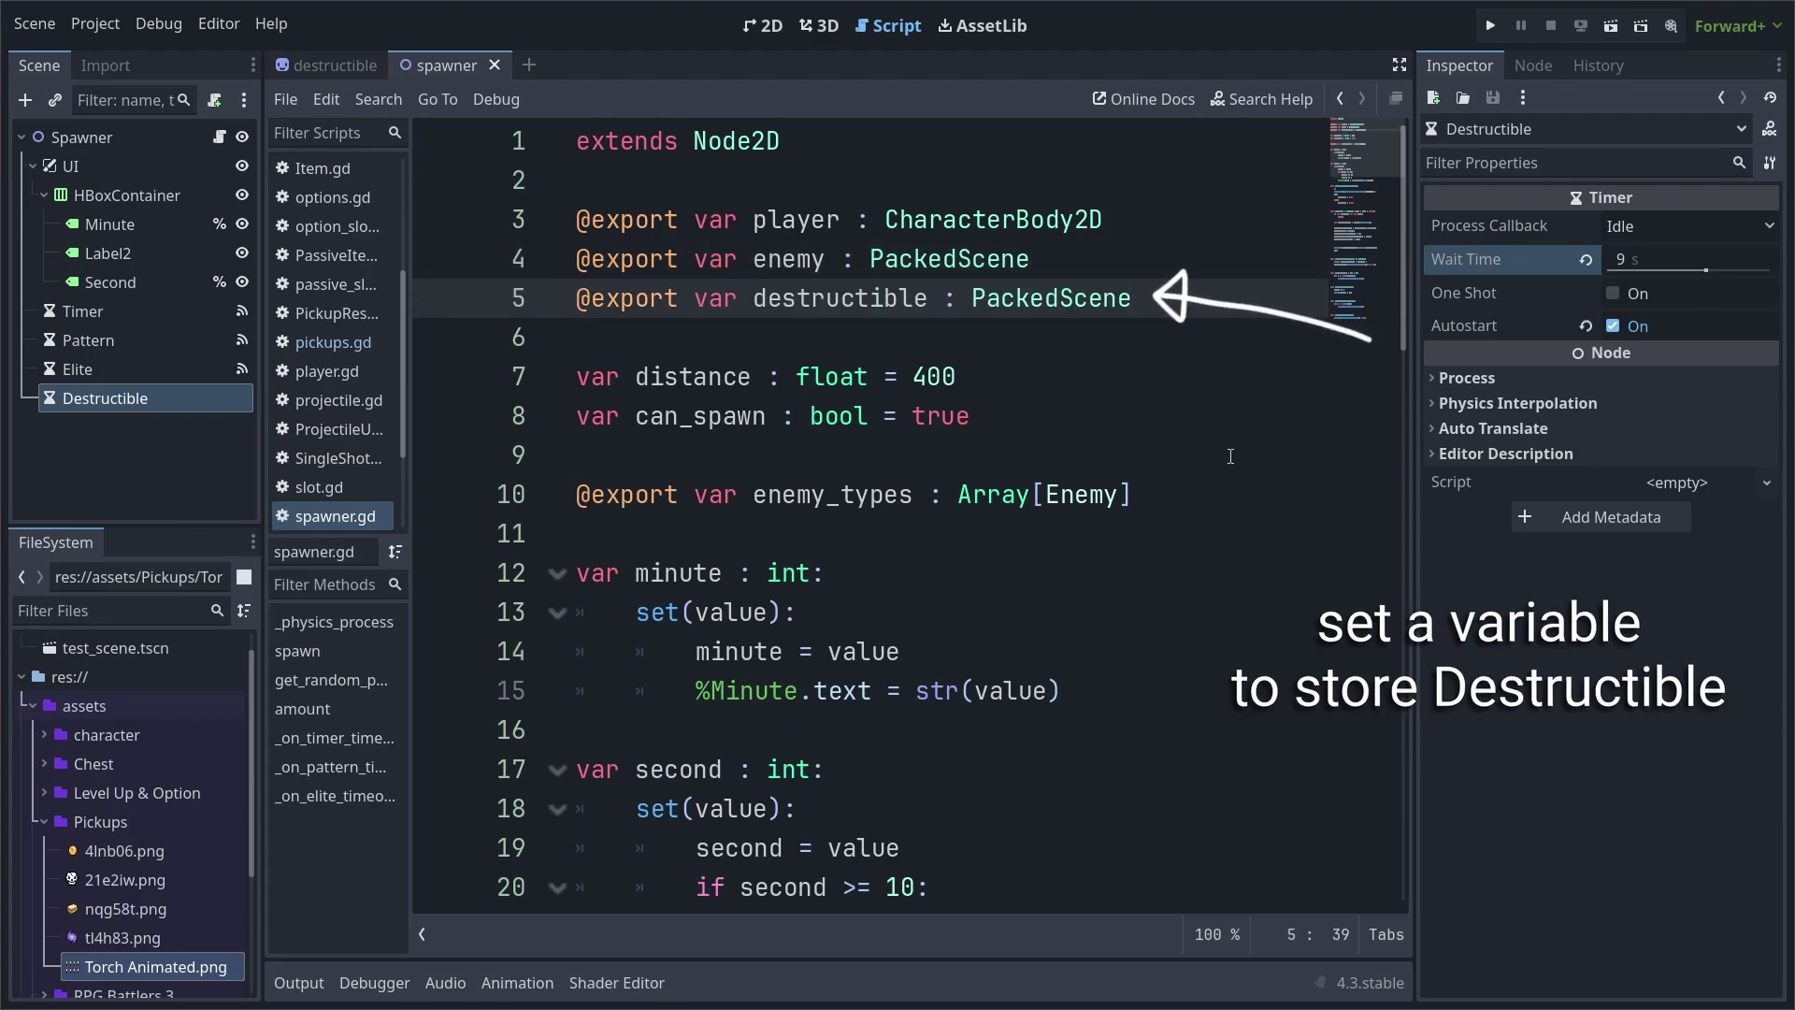
Step: Load destructible.tscn into the Spawner's Destructible property and save the spawner scene
click(82, 138)
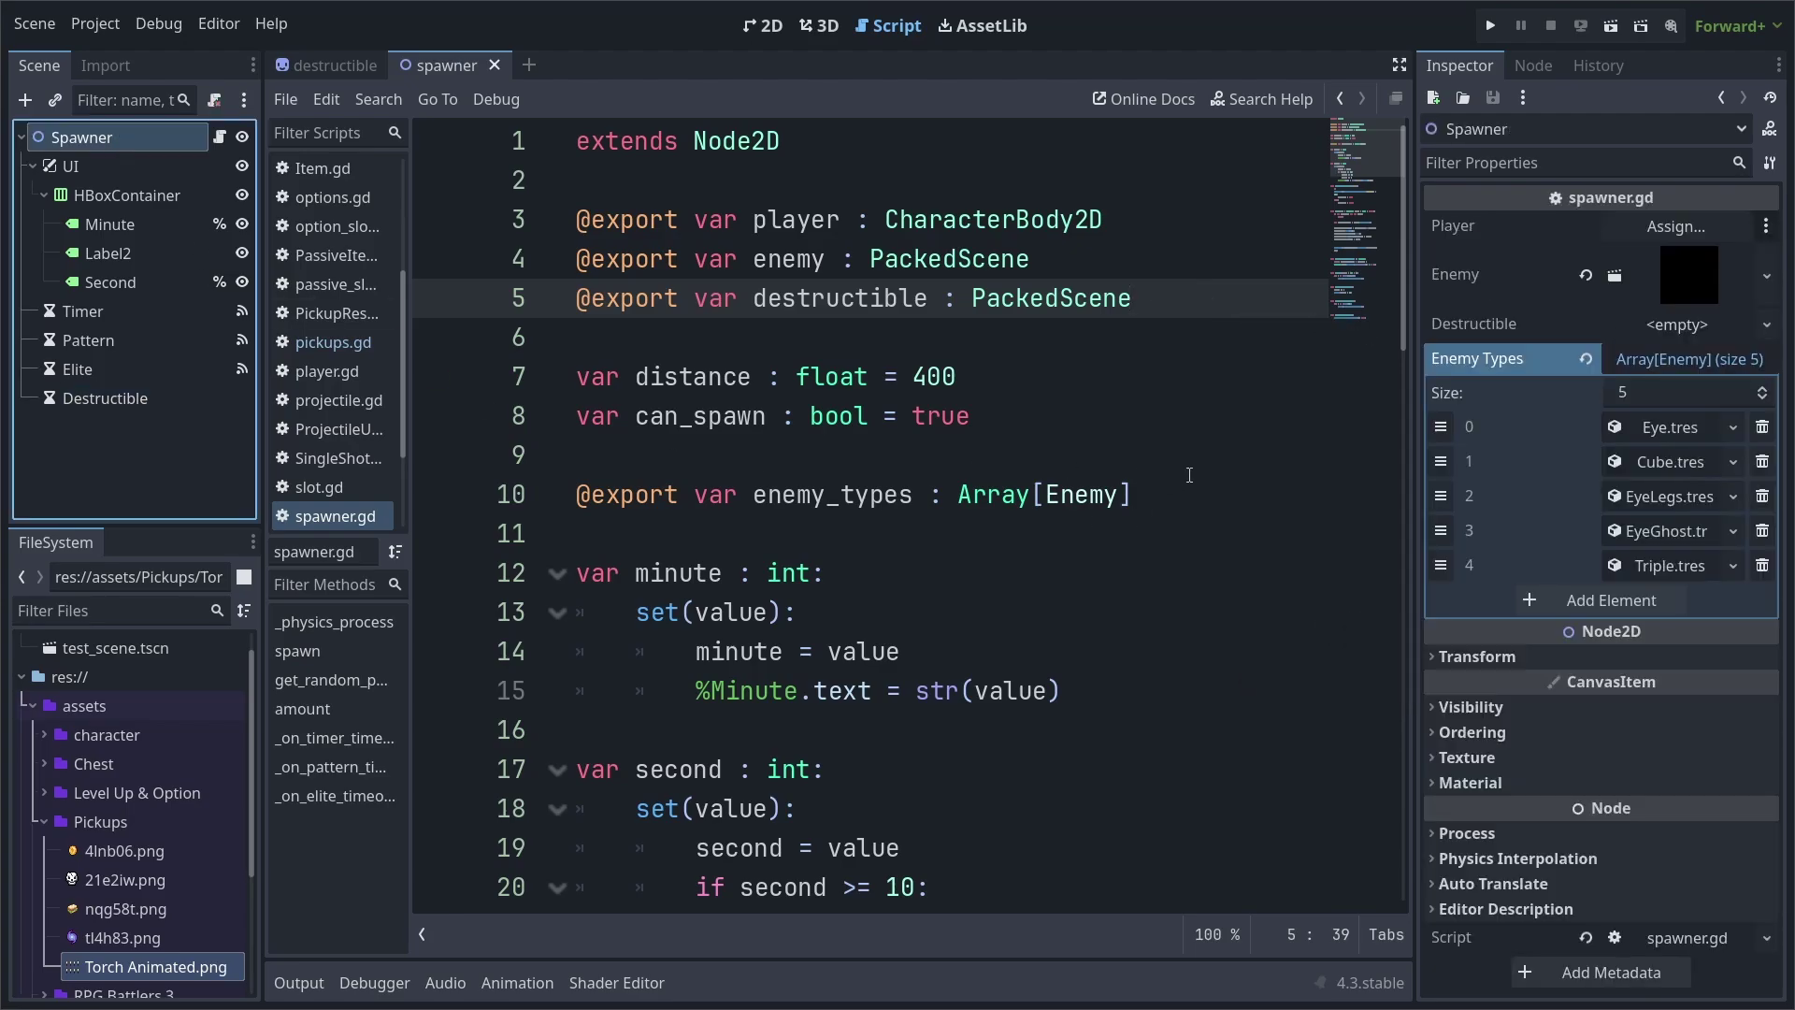
click(1651, 318)
click(1646, 396)
text(des)
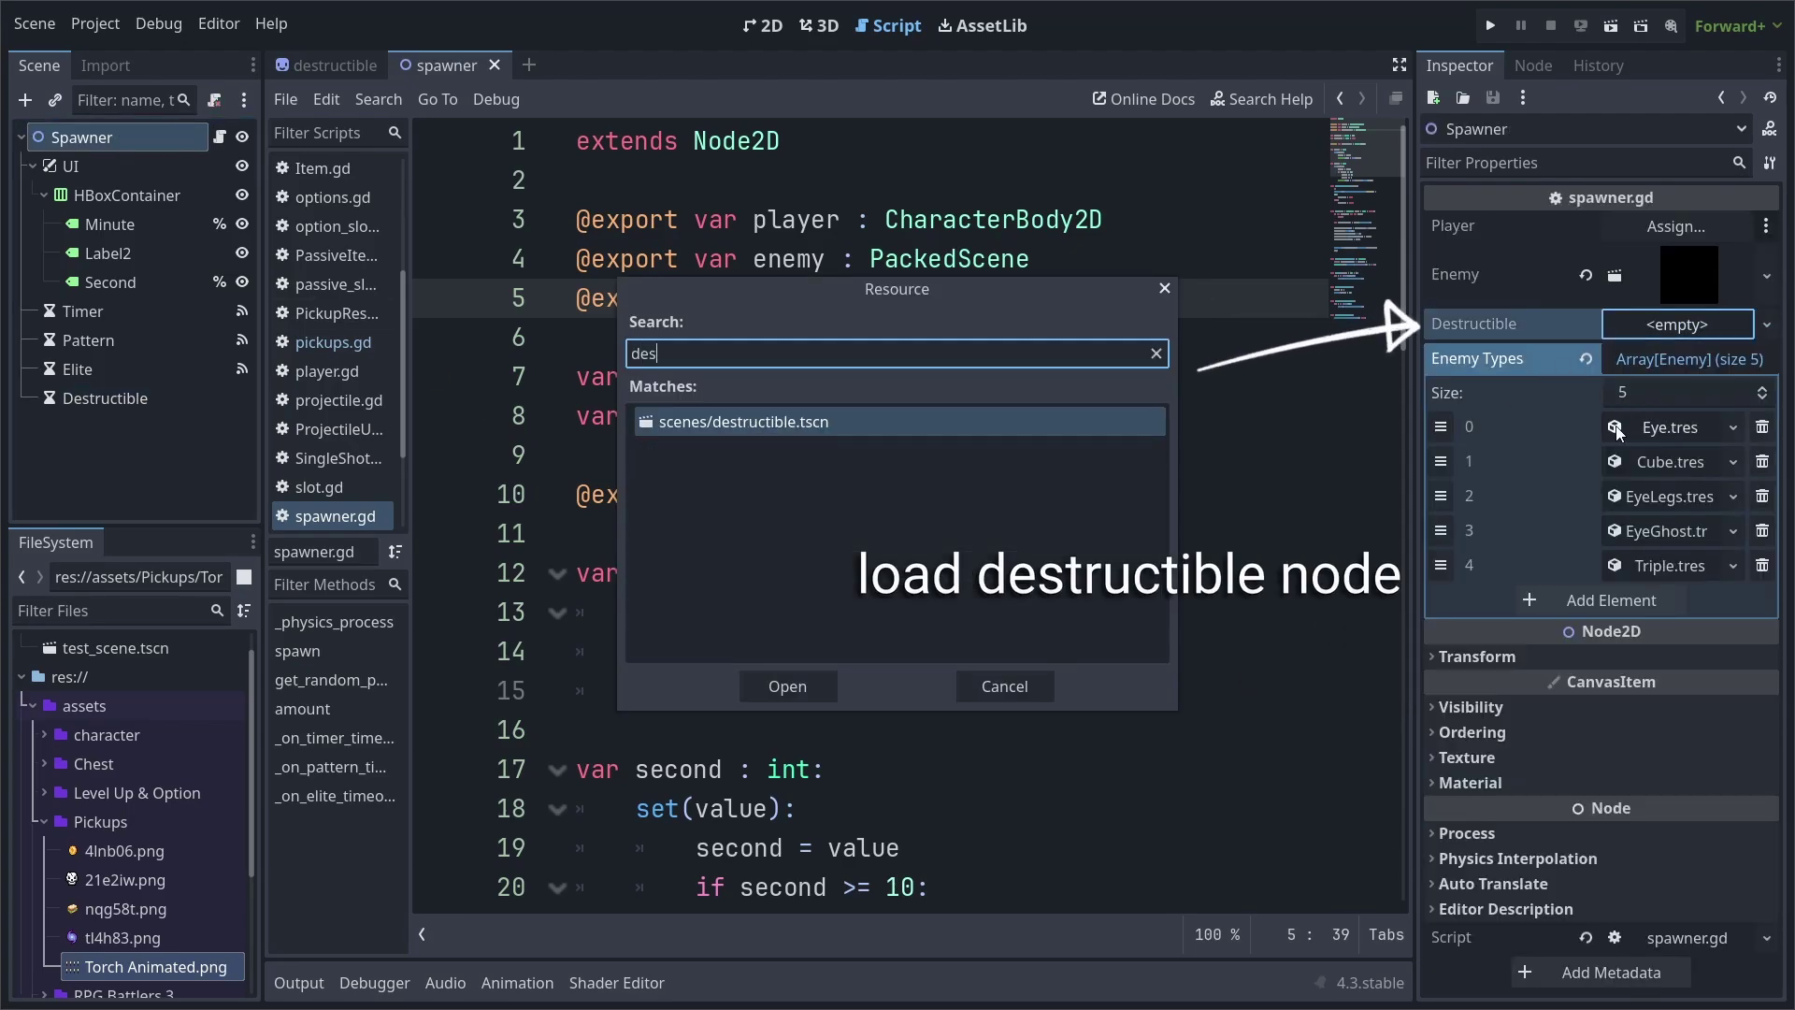
key(Return)
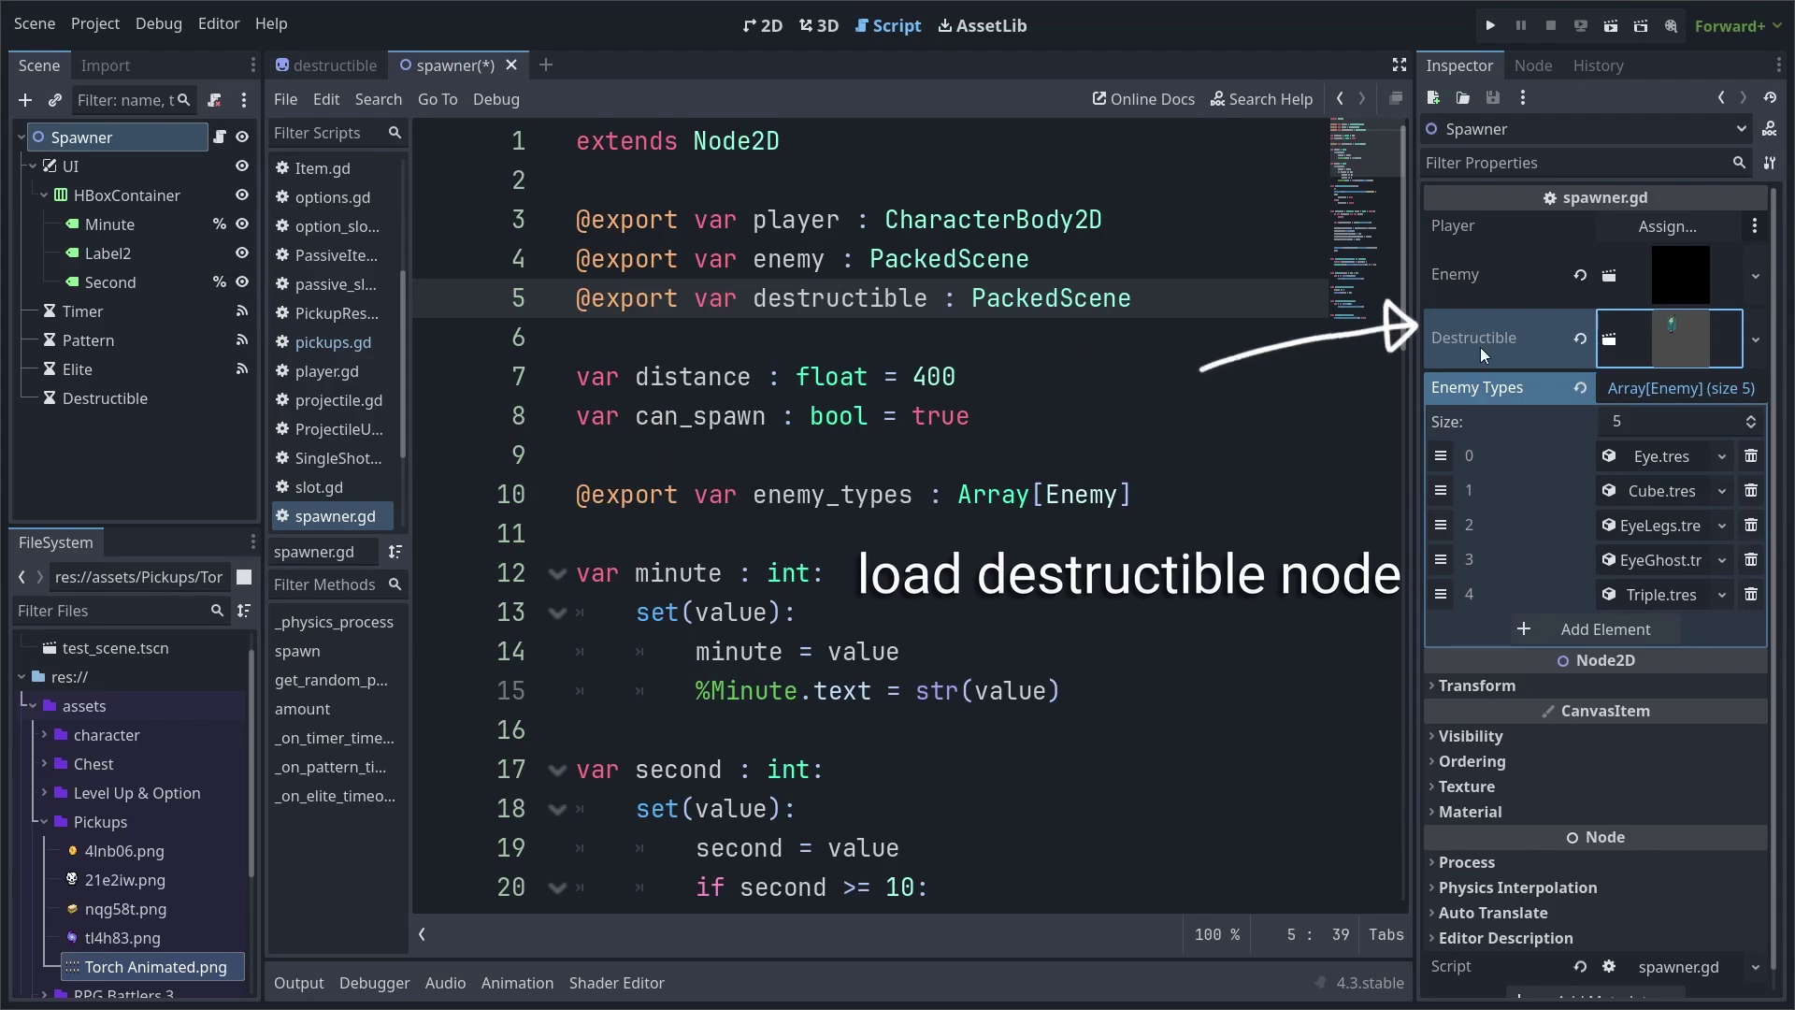
key(ctrl+s)
click(105, 398)
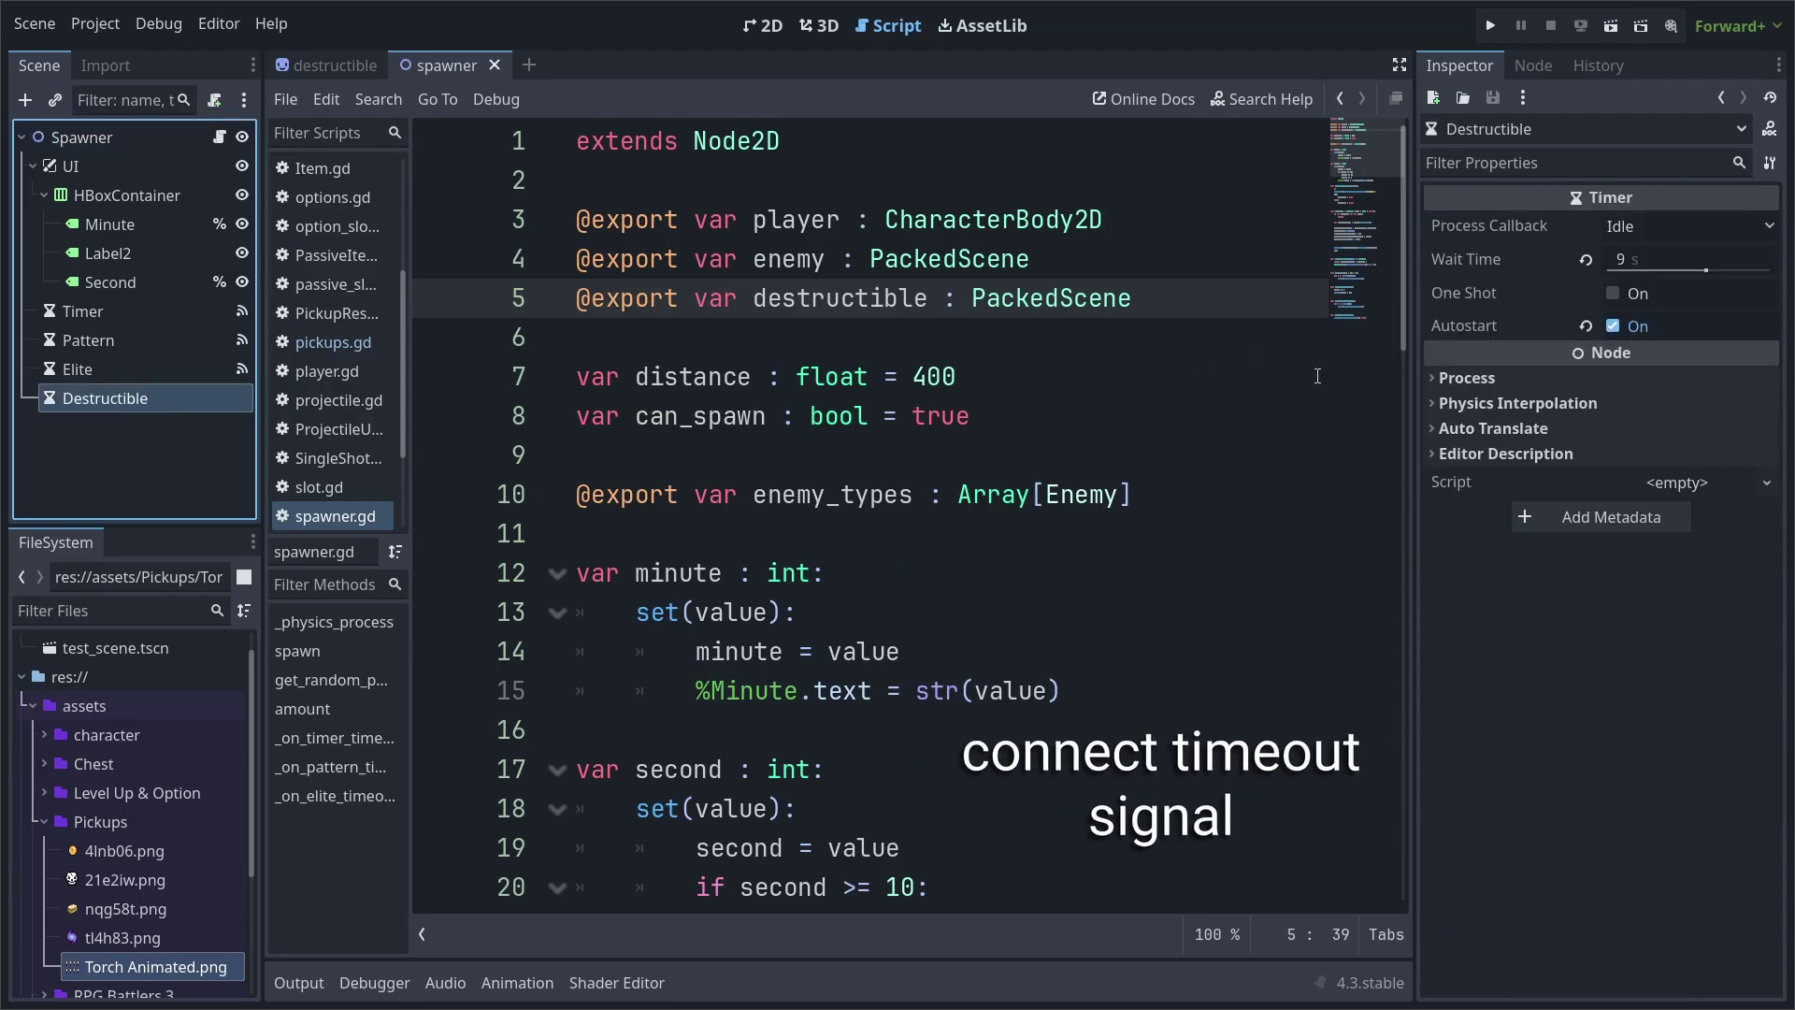
Step: Connect the Destructible timer's timeout() signal to _on_destructible_timeout and start a line below it
click(1534, 65)
double_click(1497, 202)
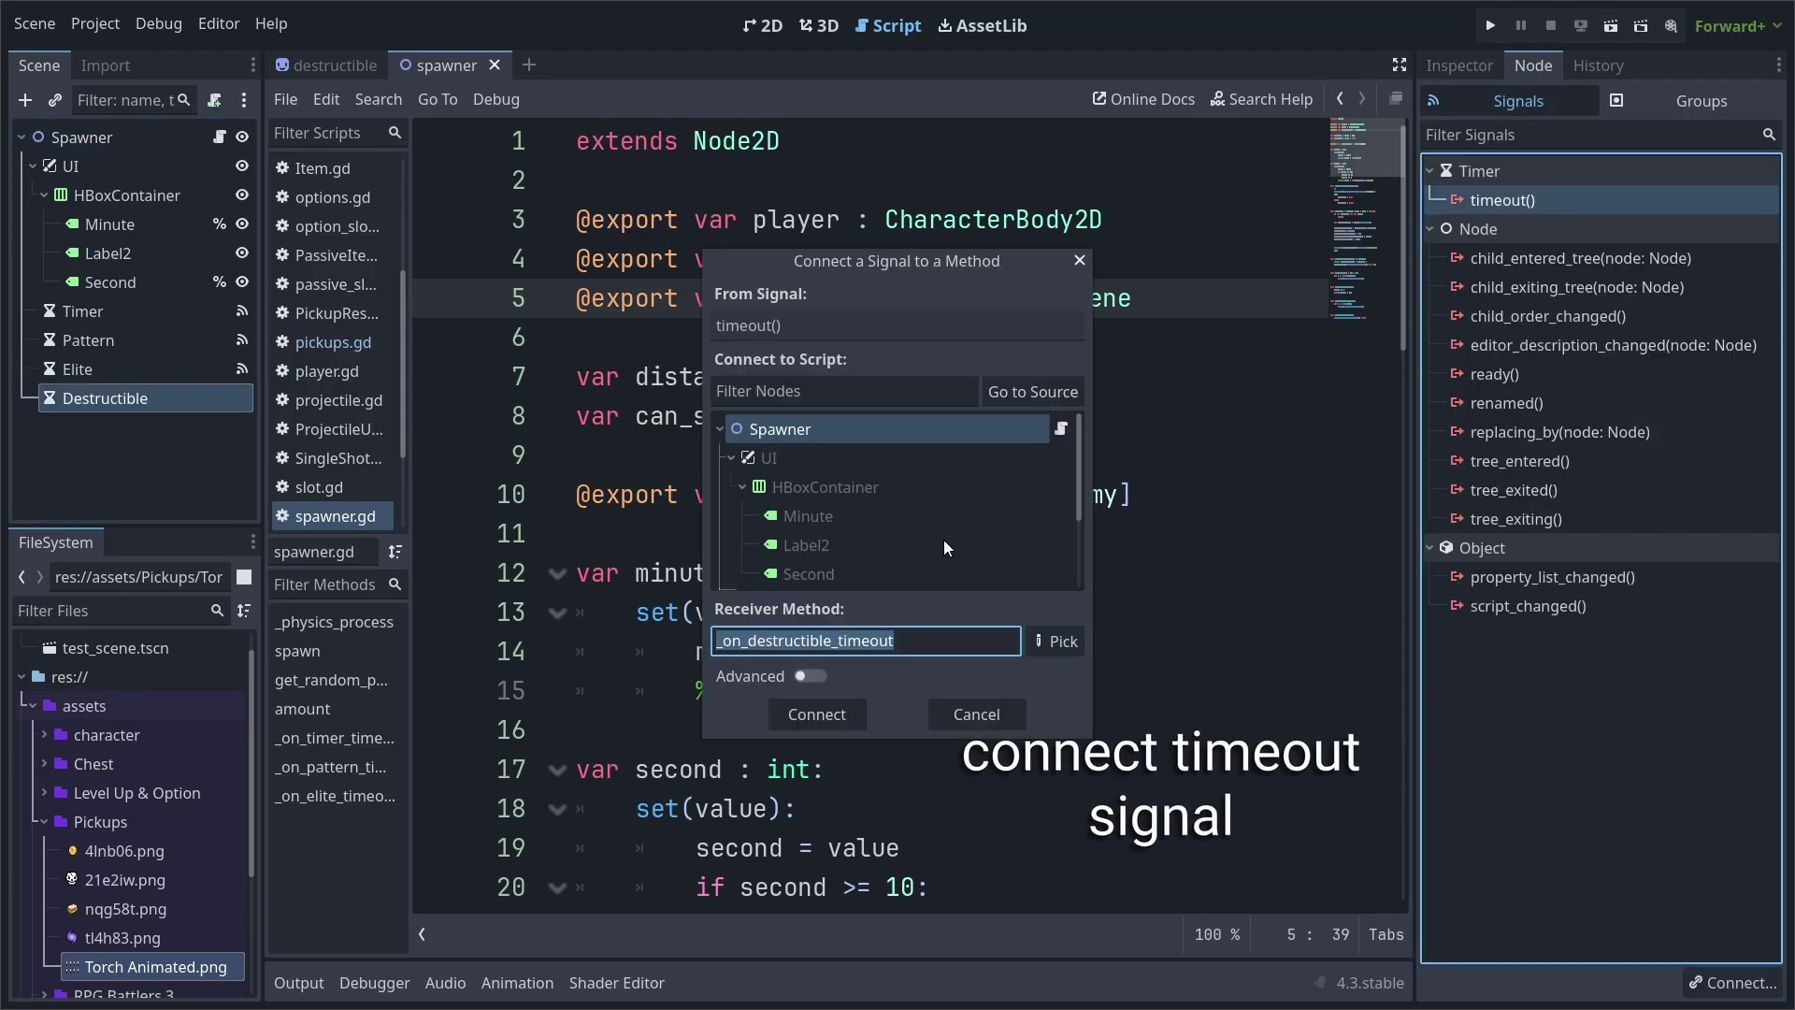
click(837, 716)
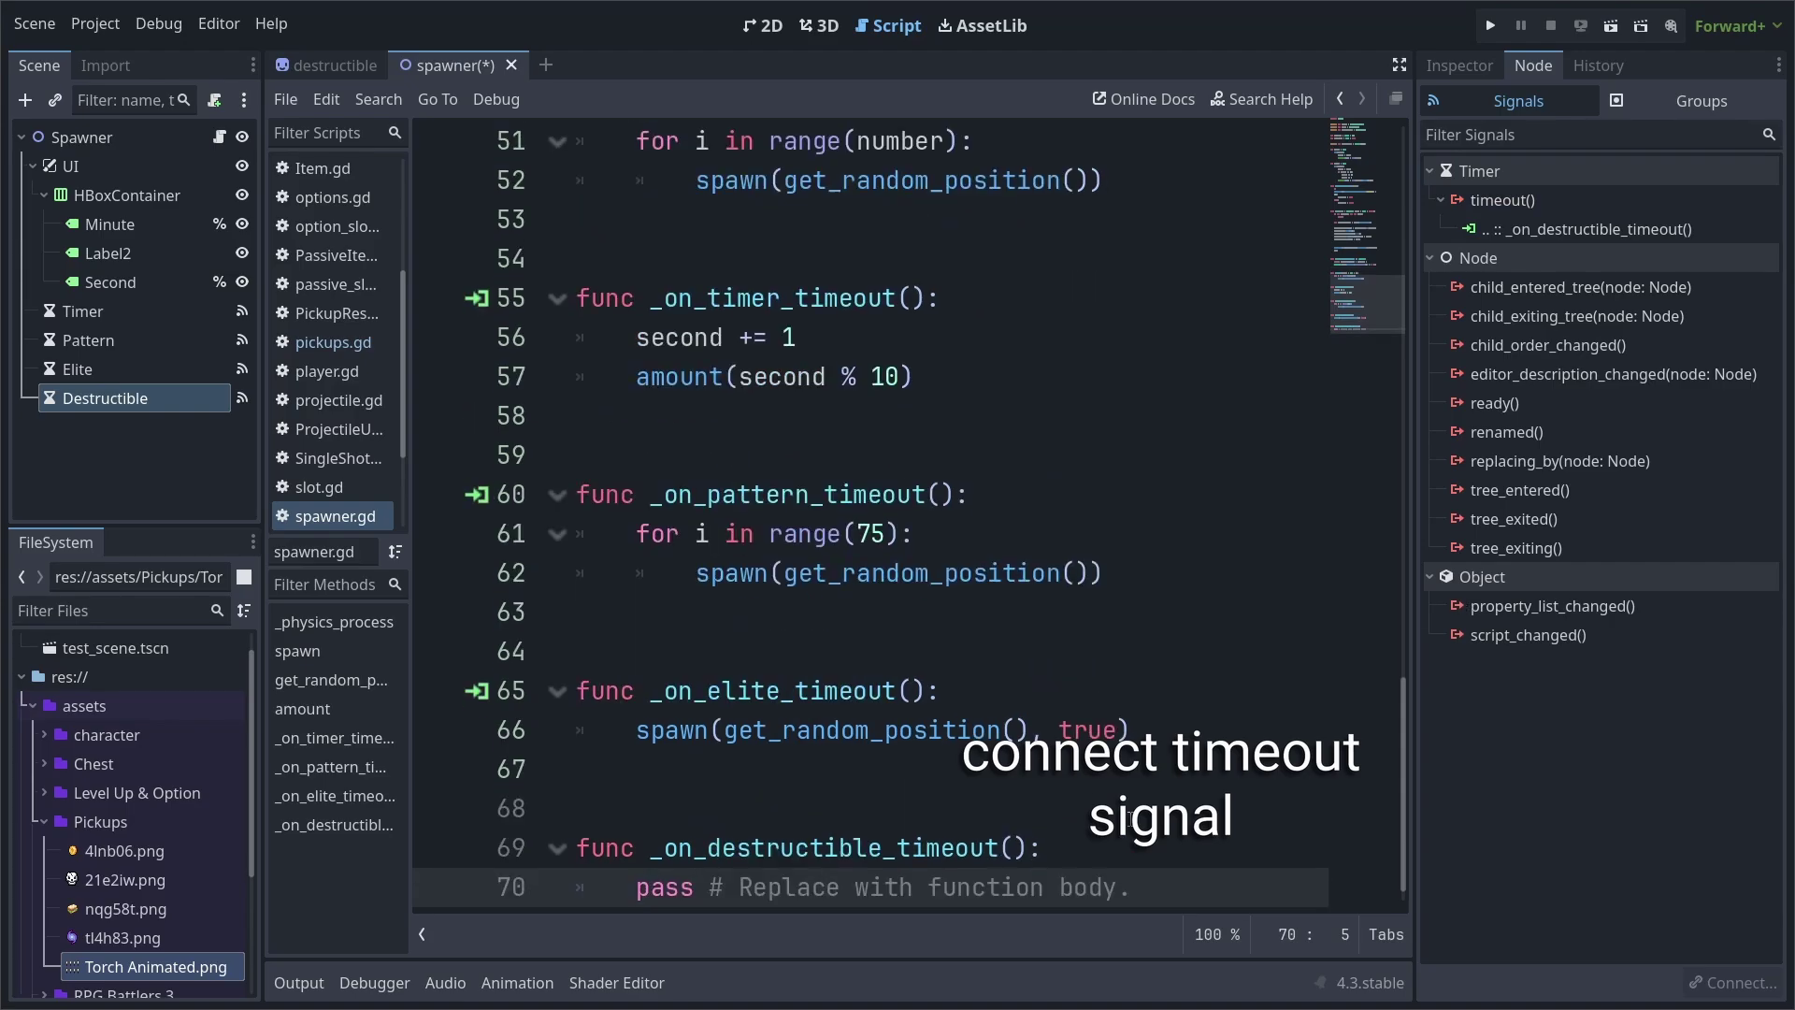
click(1399, 66)
click(1090, 874)
key(Return)
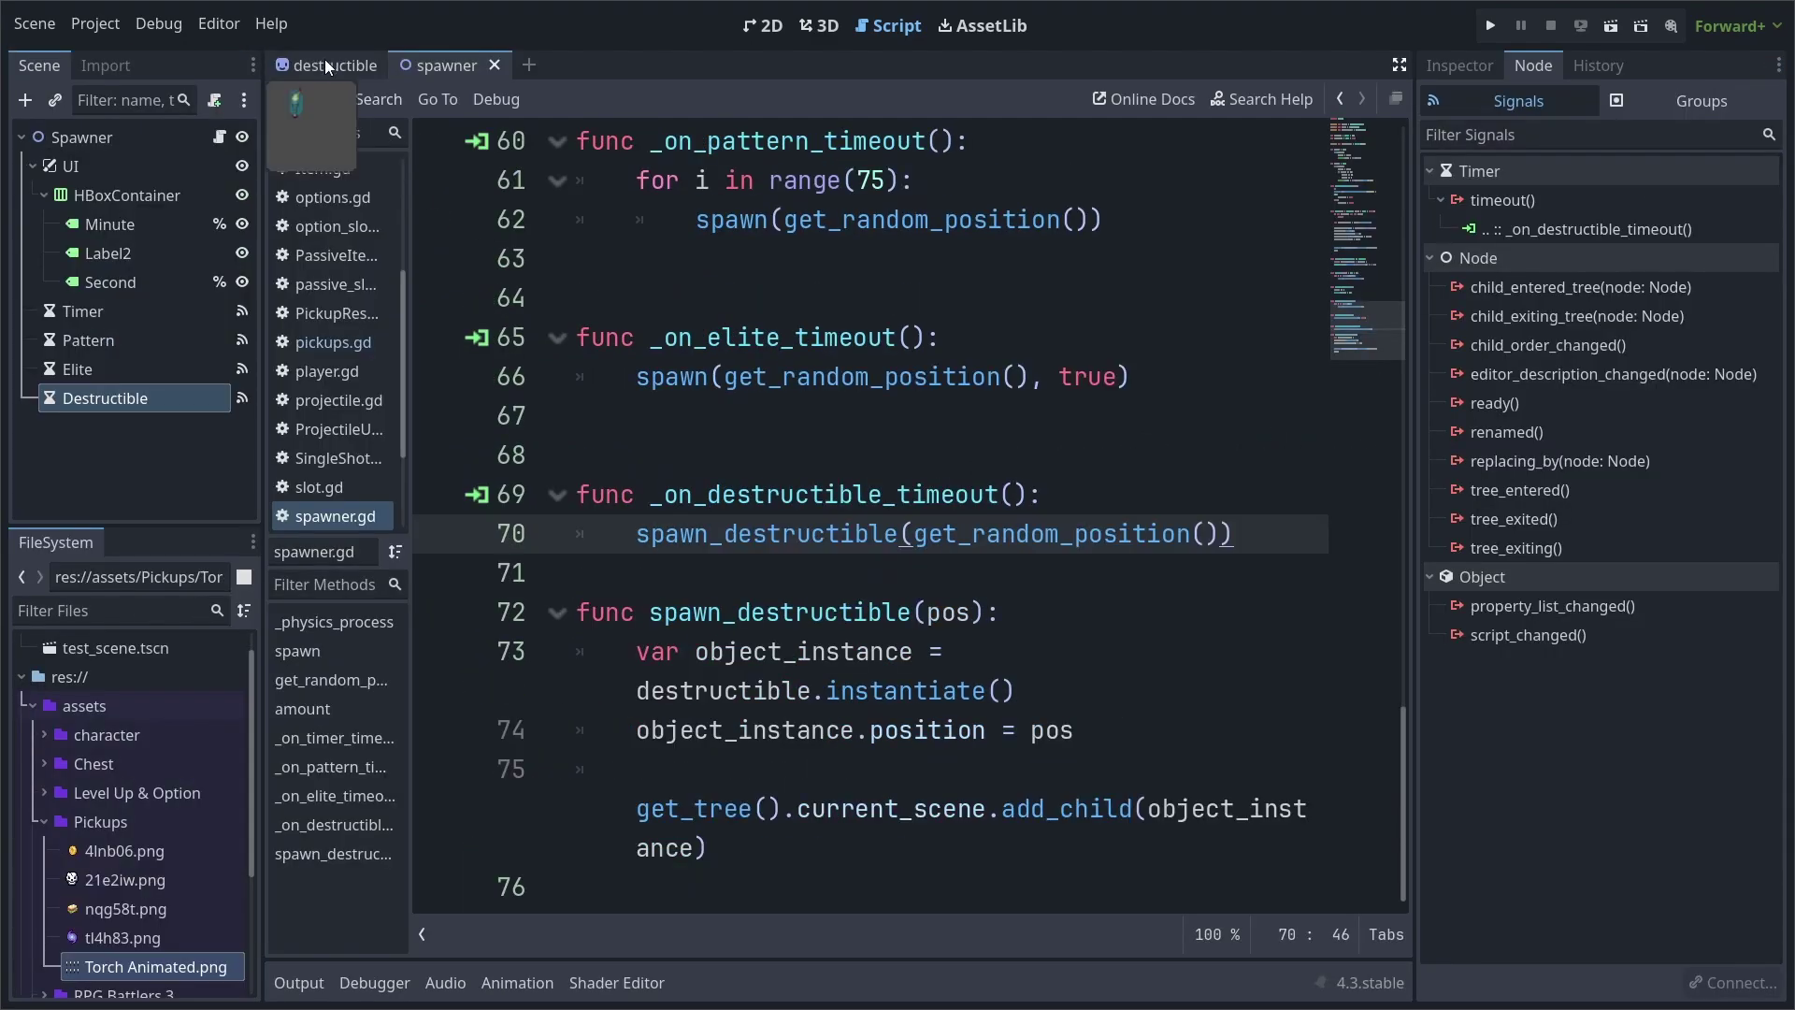
Step: Add a PointLight2D under Destructible and give it a new GradientTexture2D texture
text(lig)
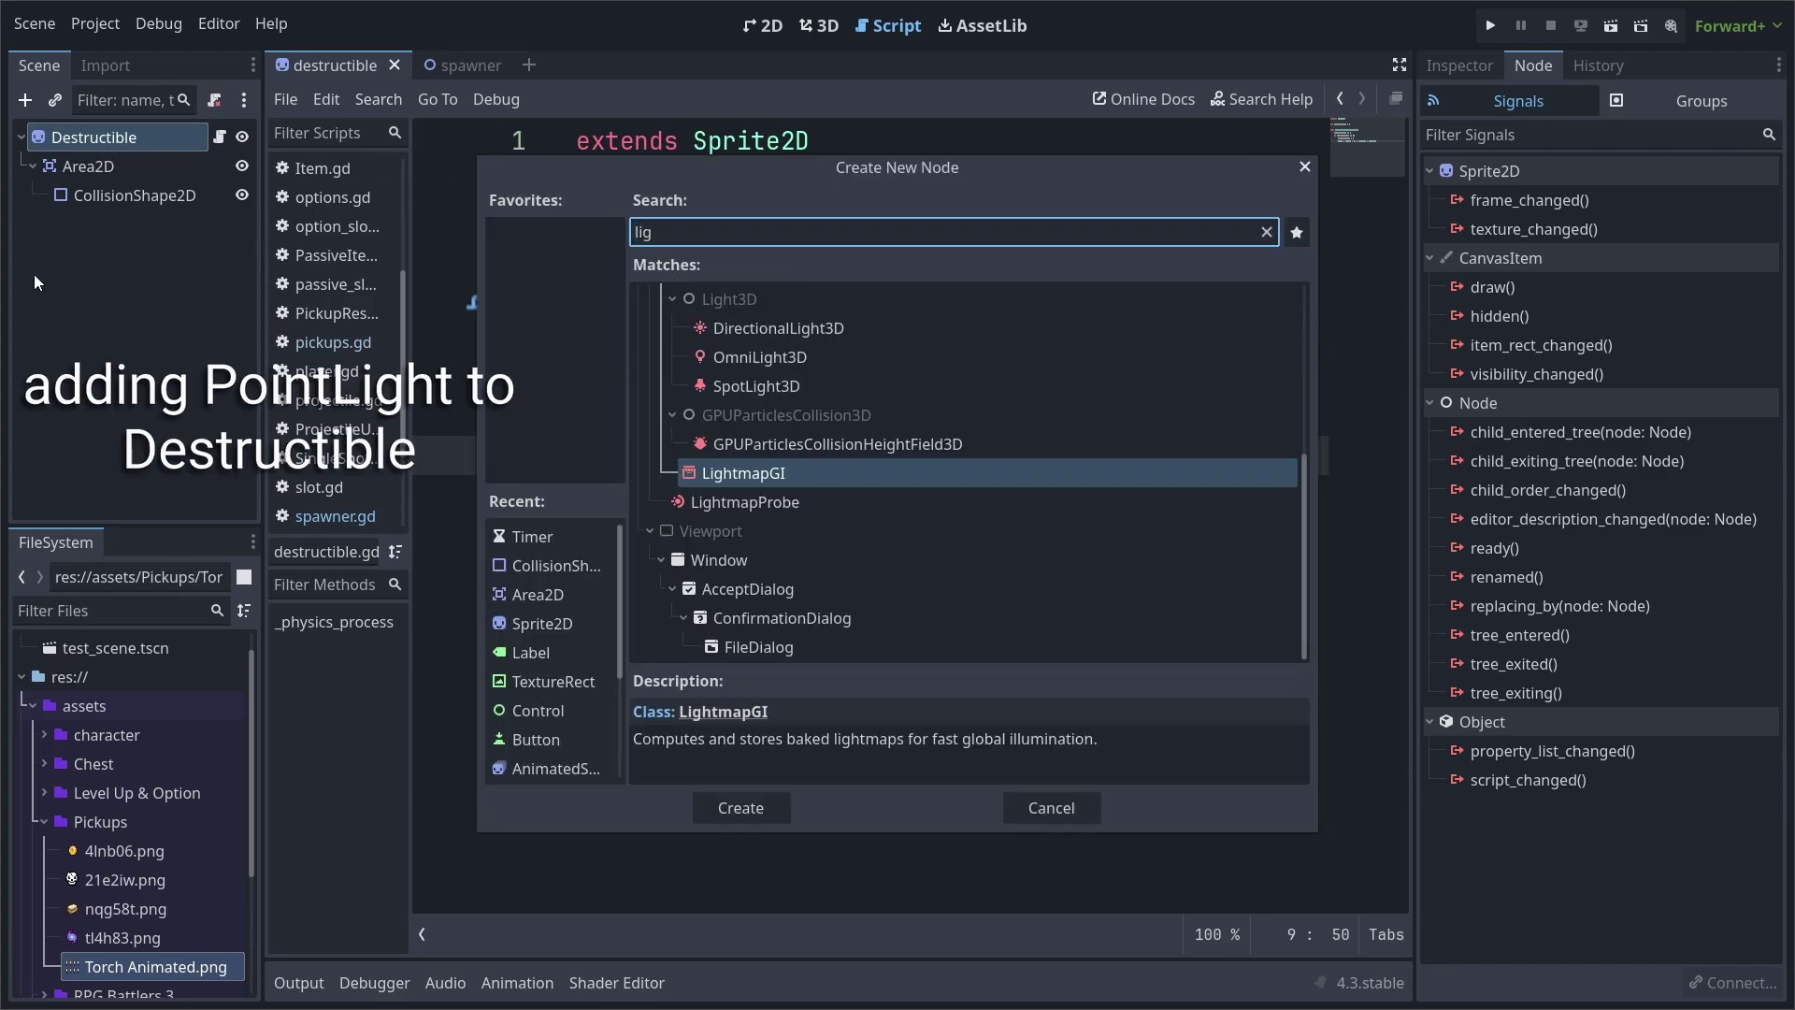
text(ht2)
key(Return)
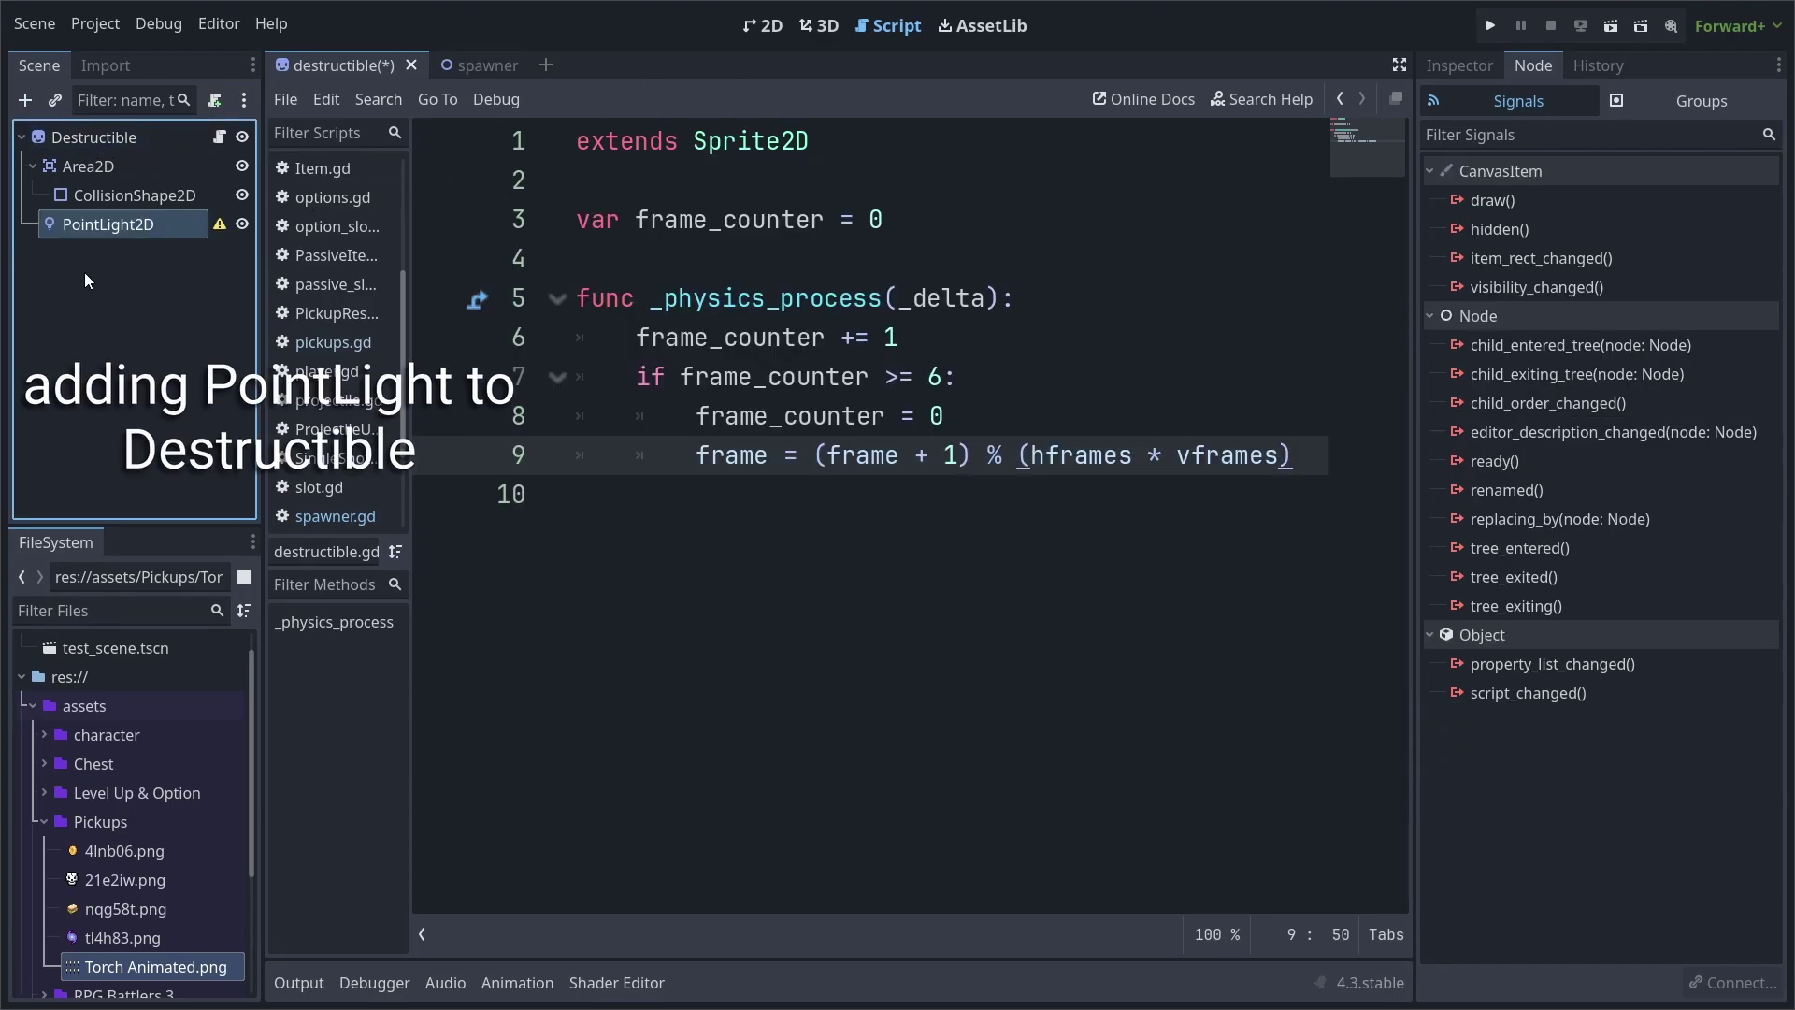
click(757, 26)
click(1440, 72)
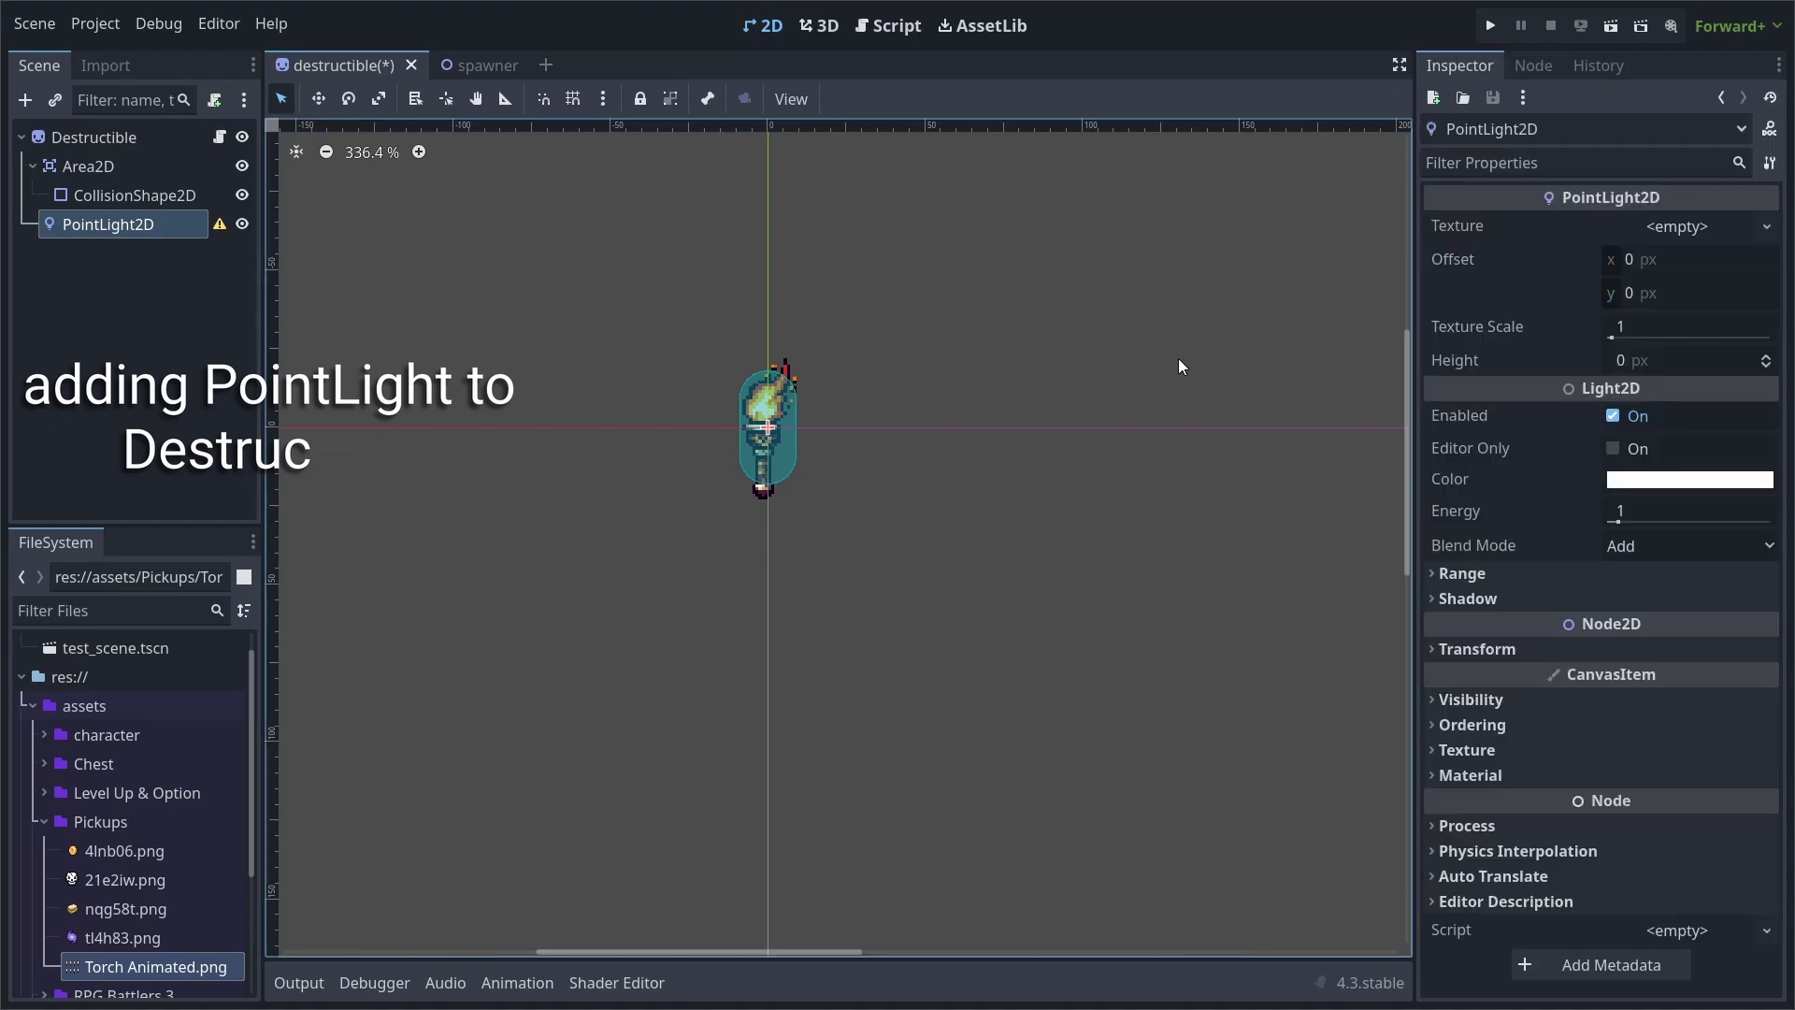
click(1678, 225)
click(1566, 548)
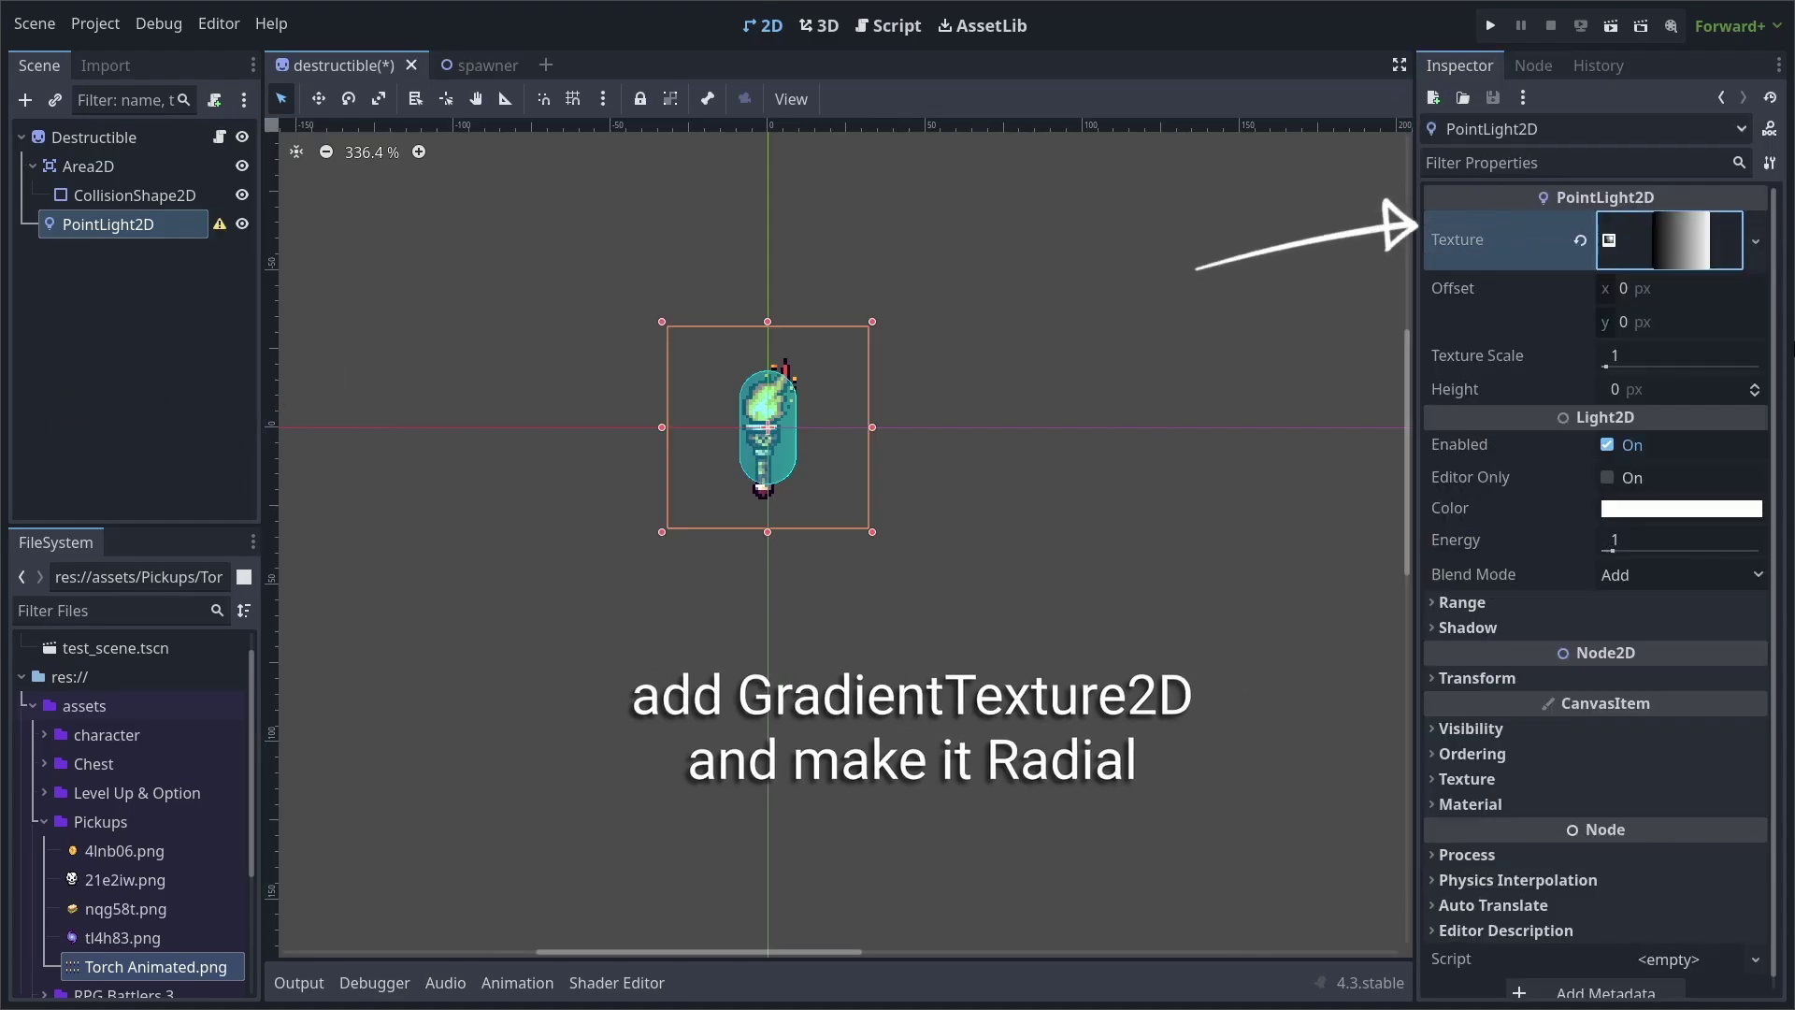
Step: Make the gradient fill Radial with its start point moved to the centre
click(1668, 253)
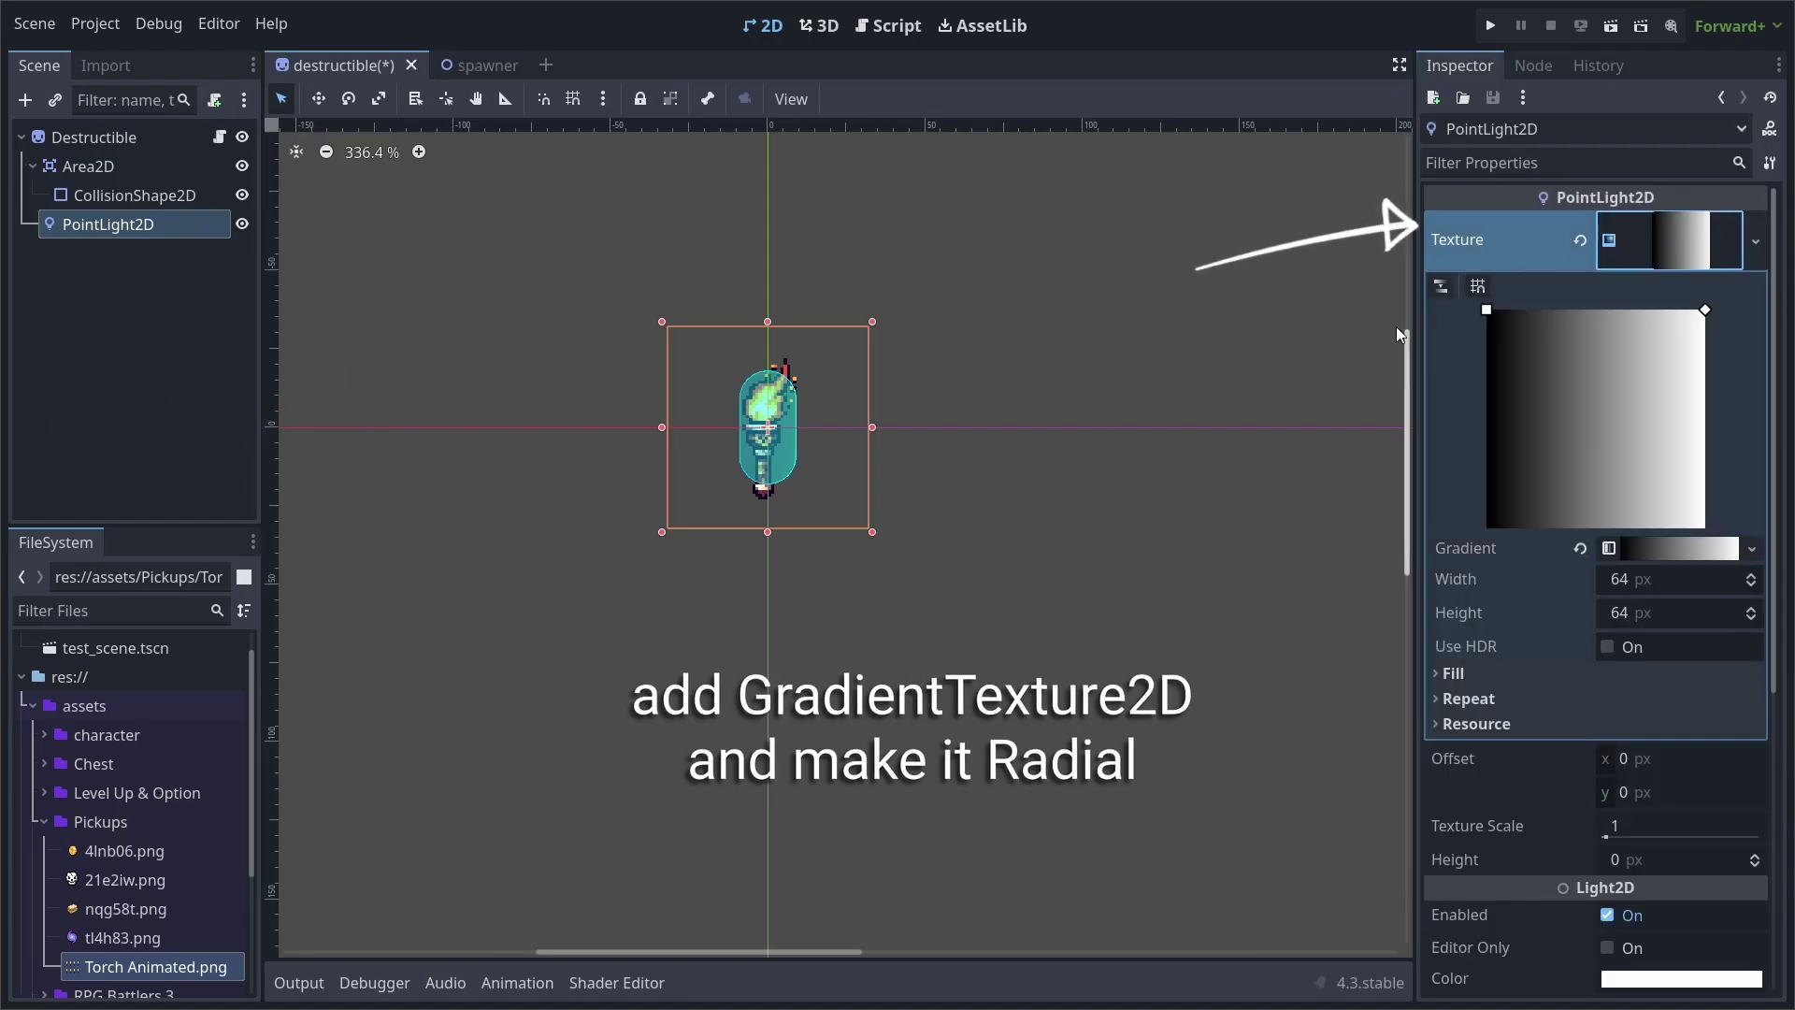
click(1476, 680)
click(1632, 703)
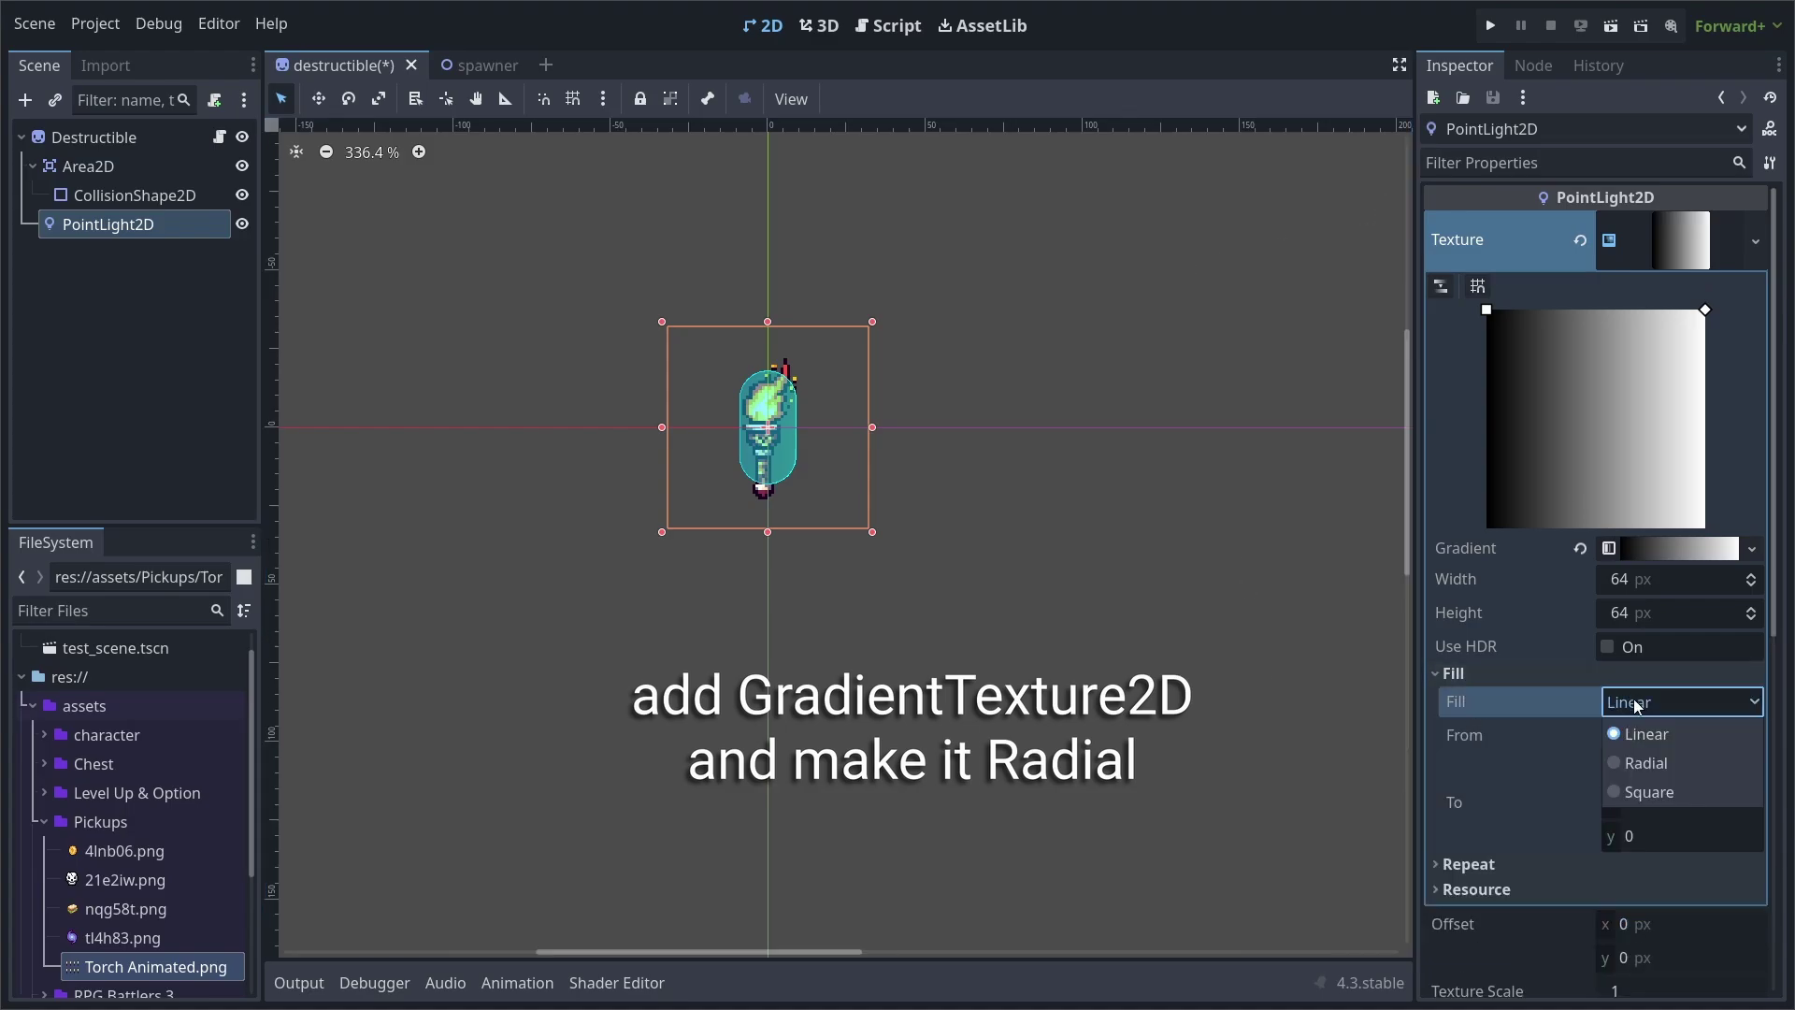
click(1630, 759)
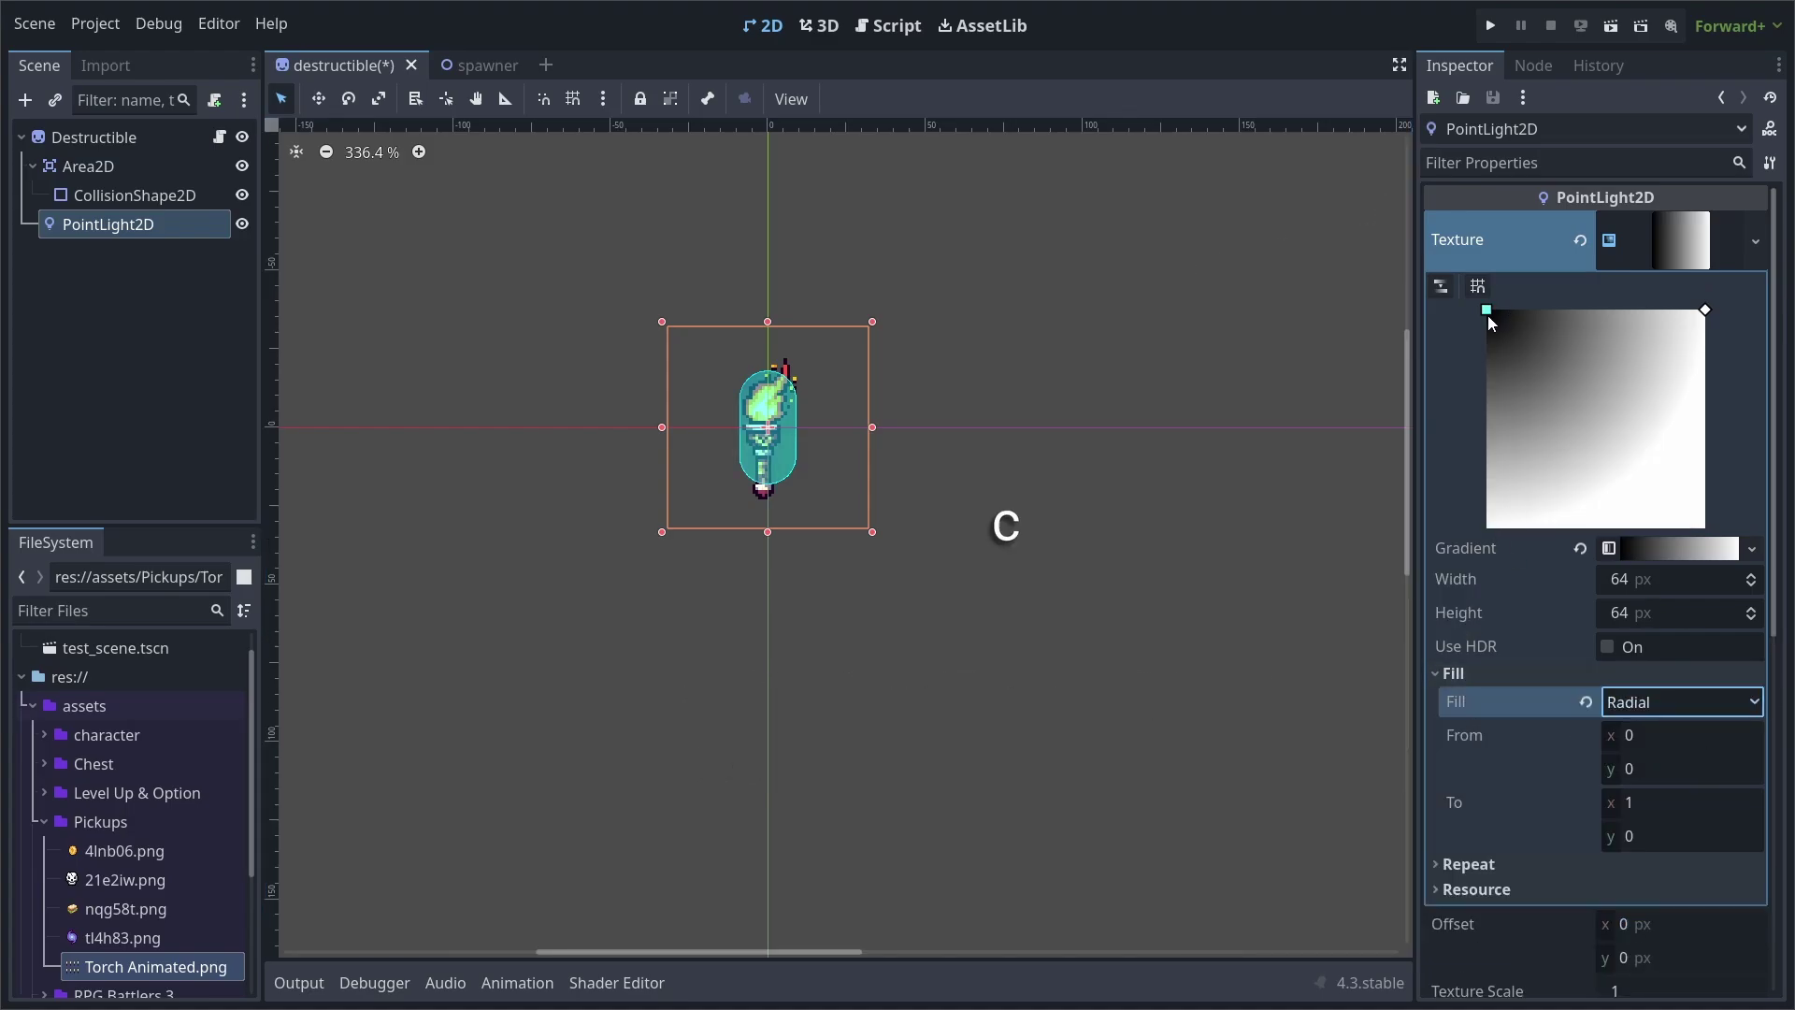
drag(1487, 310, 1592, 412)
drag(1706, 309, 1684, 335)
Step: Reverse the gradient to white-to-black and add a middle stop to widen the glow
click(1680, 548)
double_click(1437, 619)
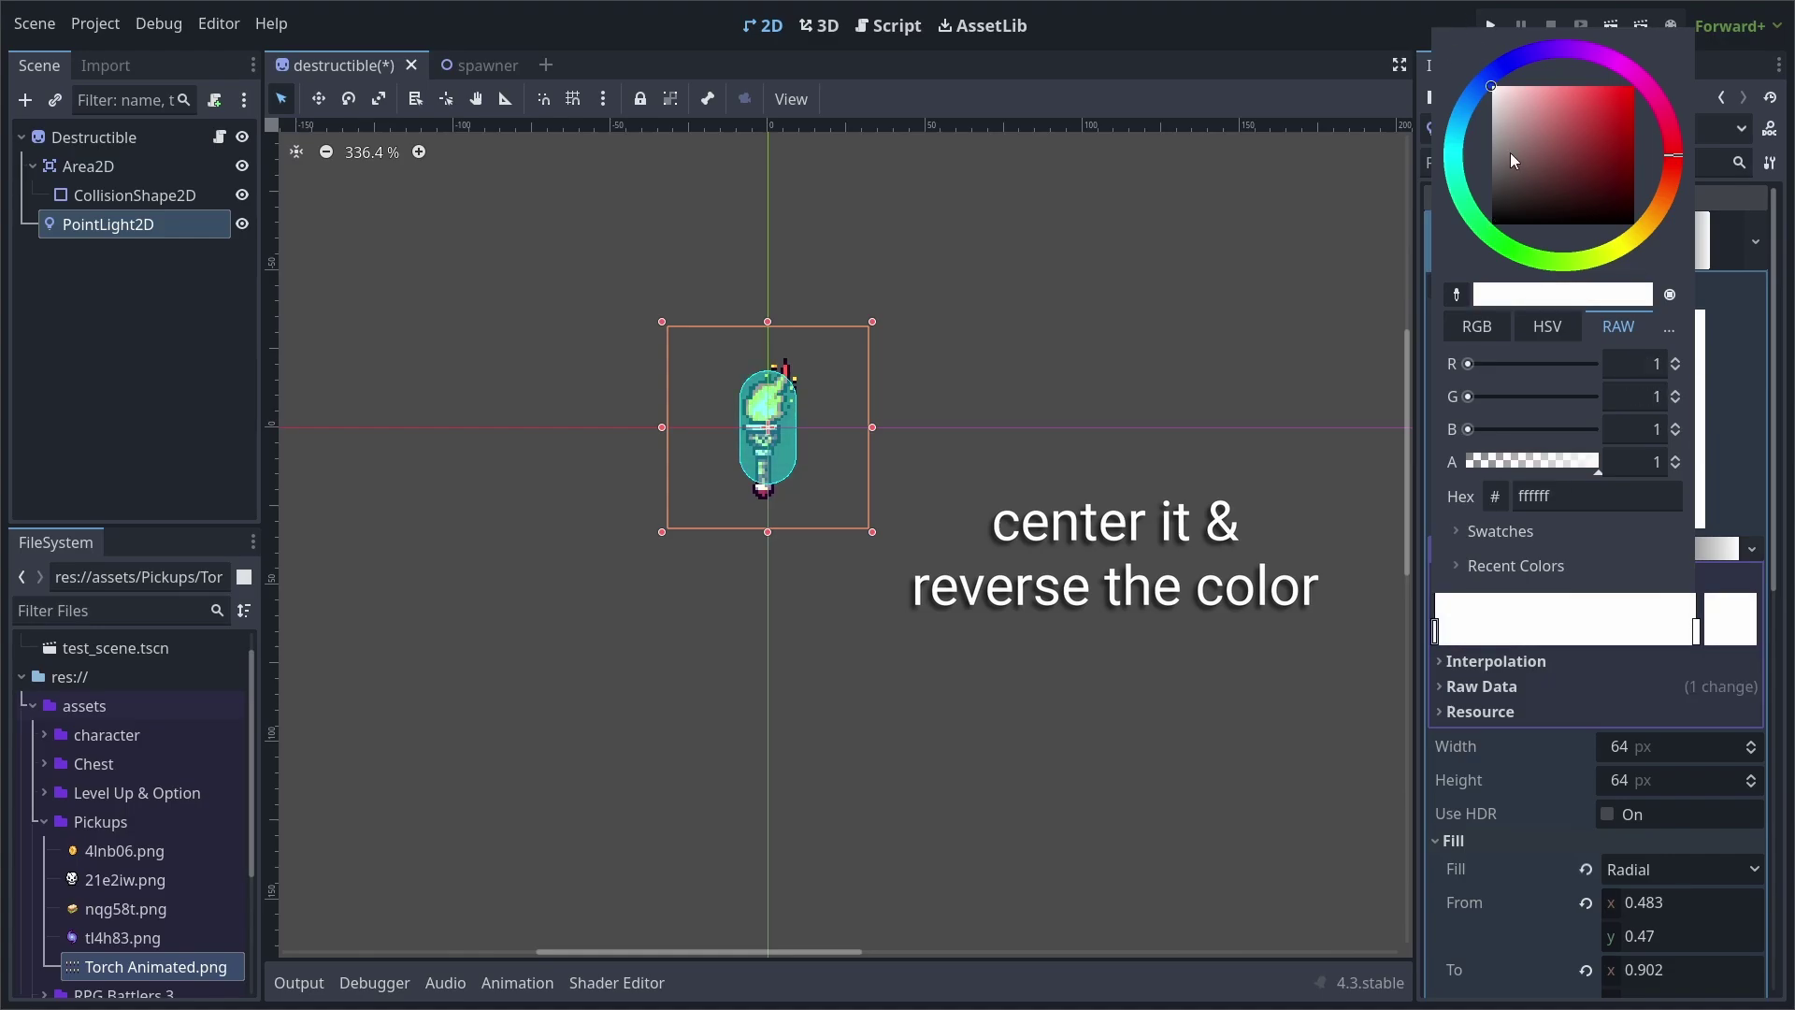
double_click(1697, 619)
drag(1550, 180, 1422, 352)
click(1422, 353)
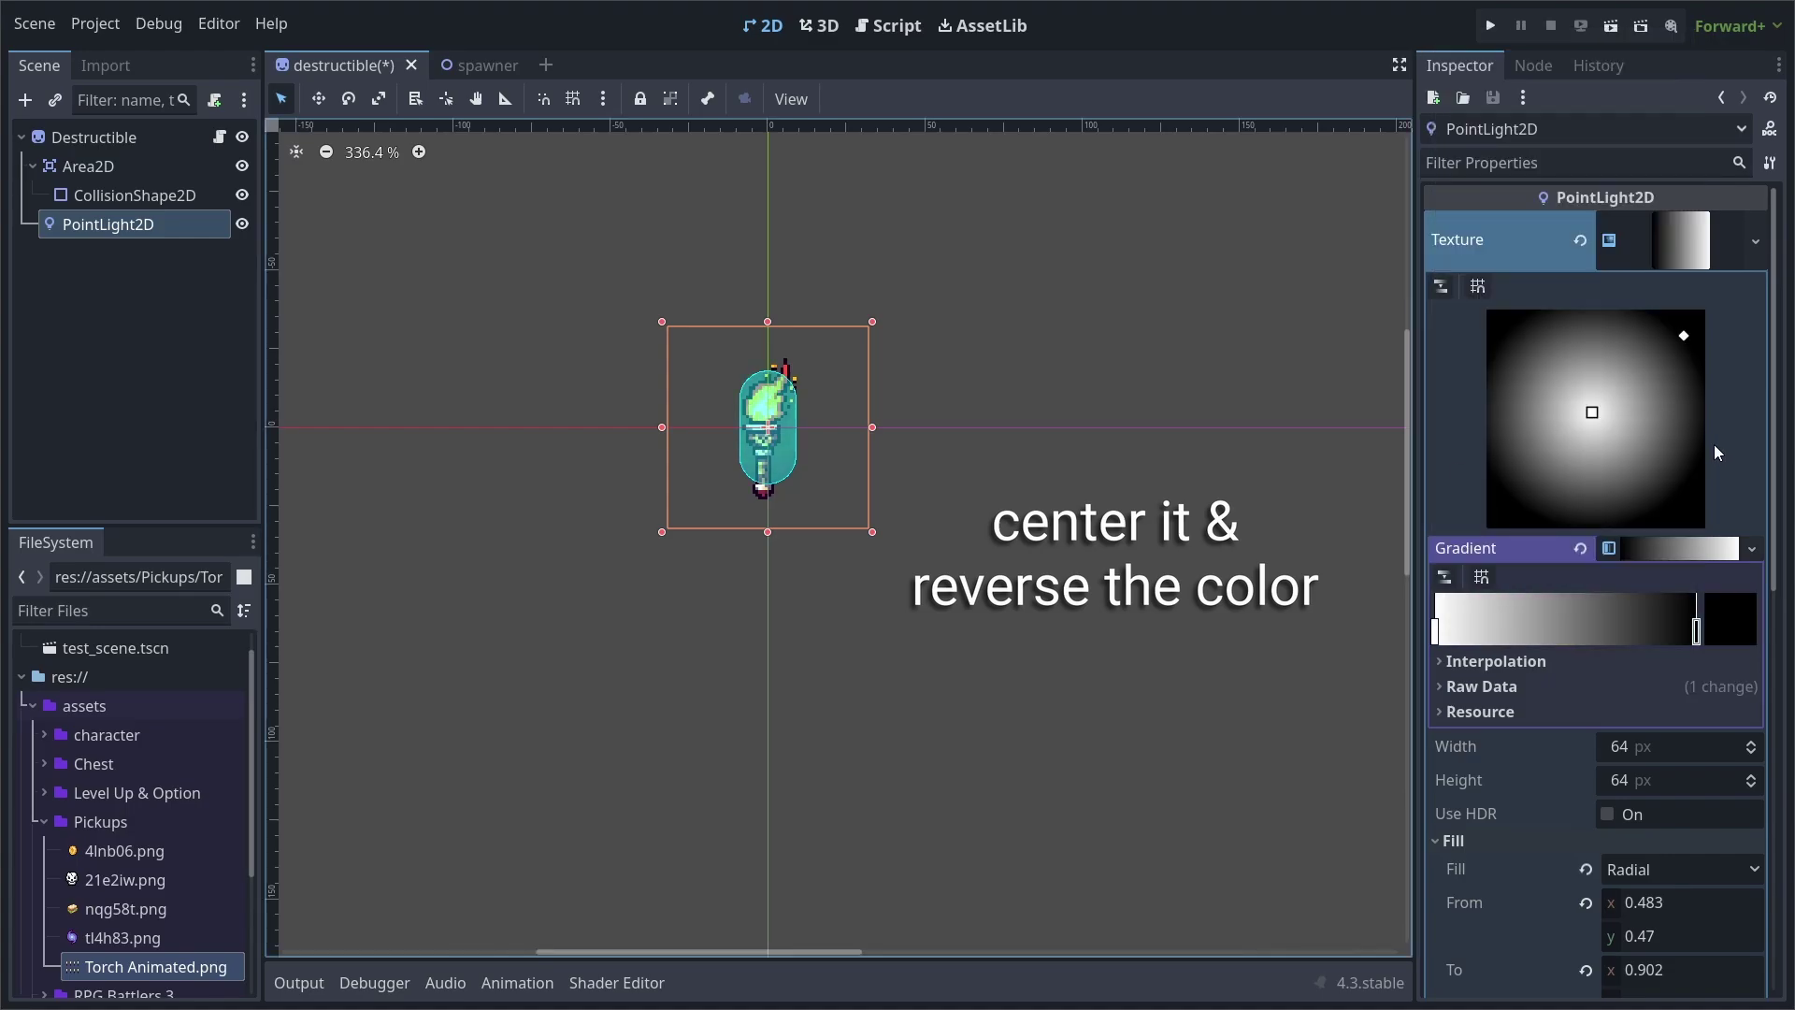
drag(1684, 335, 1671, 353)
click(1518, 634)
drag(1518, 639, 1583, 639)
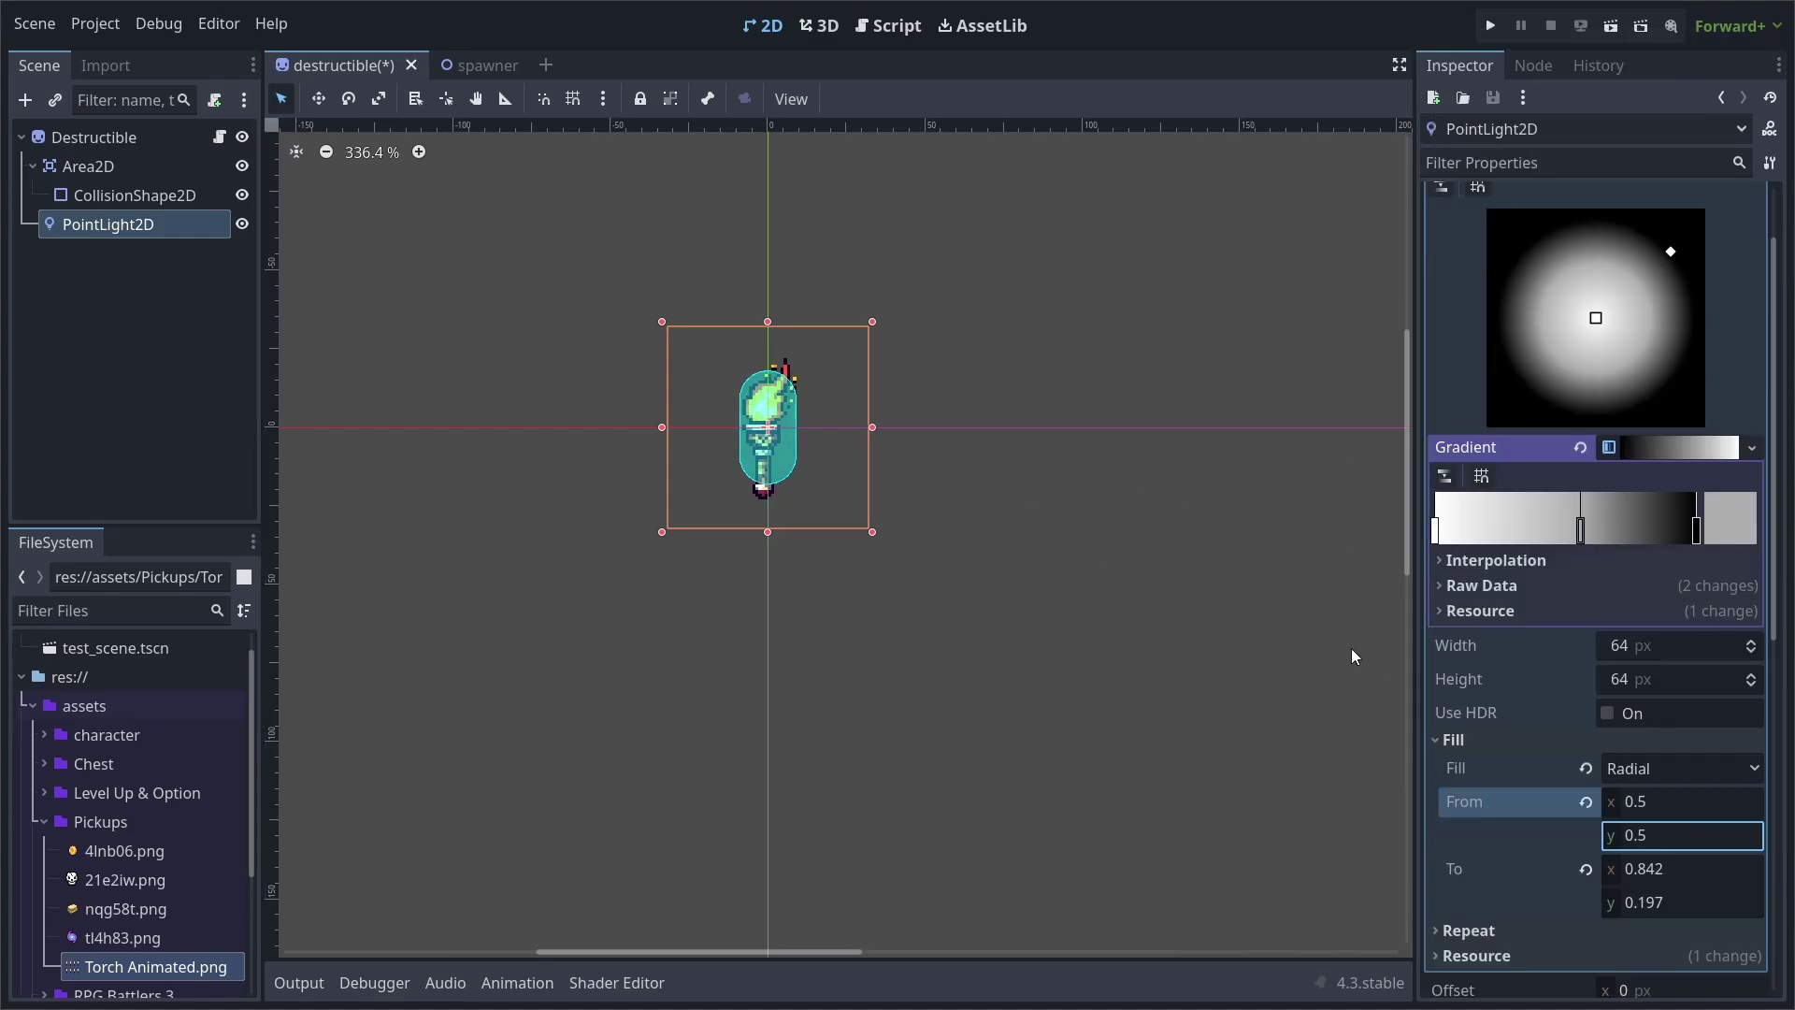
Step: Set the light colour to the flame's yellow (ffff65) with the eyedropper
scroll(1635, 653, down, 3)
scroll(1636, 654, down, 3)
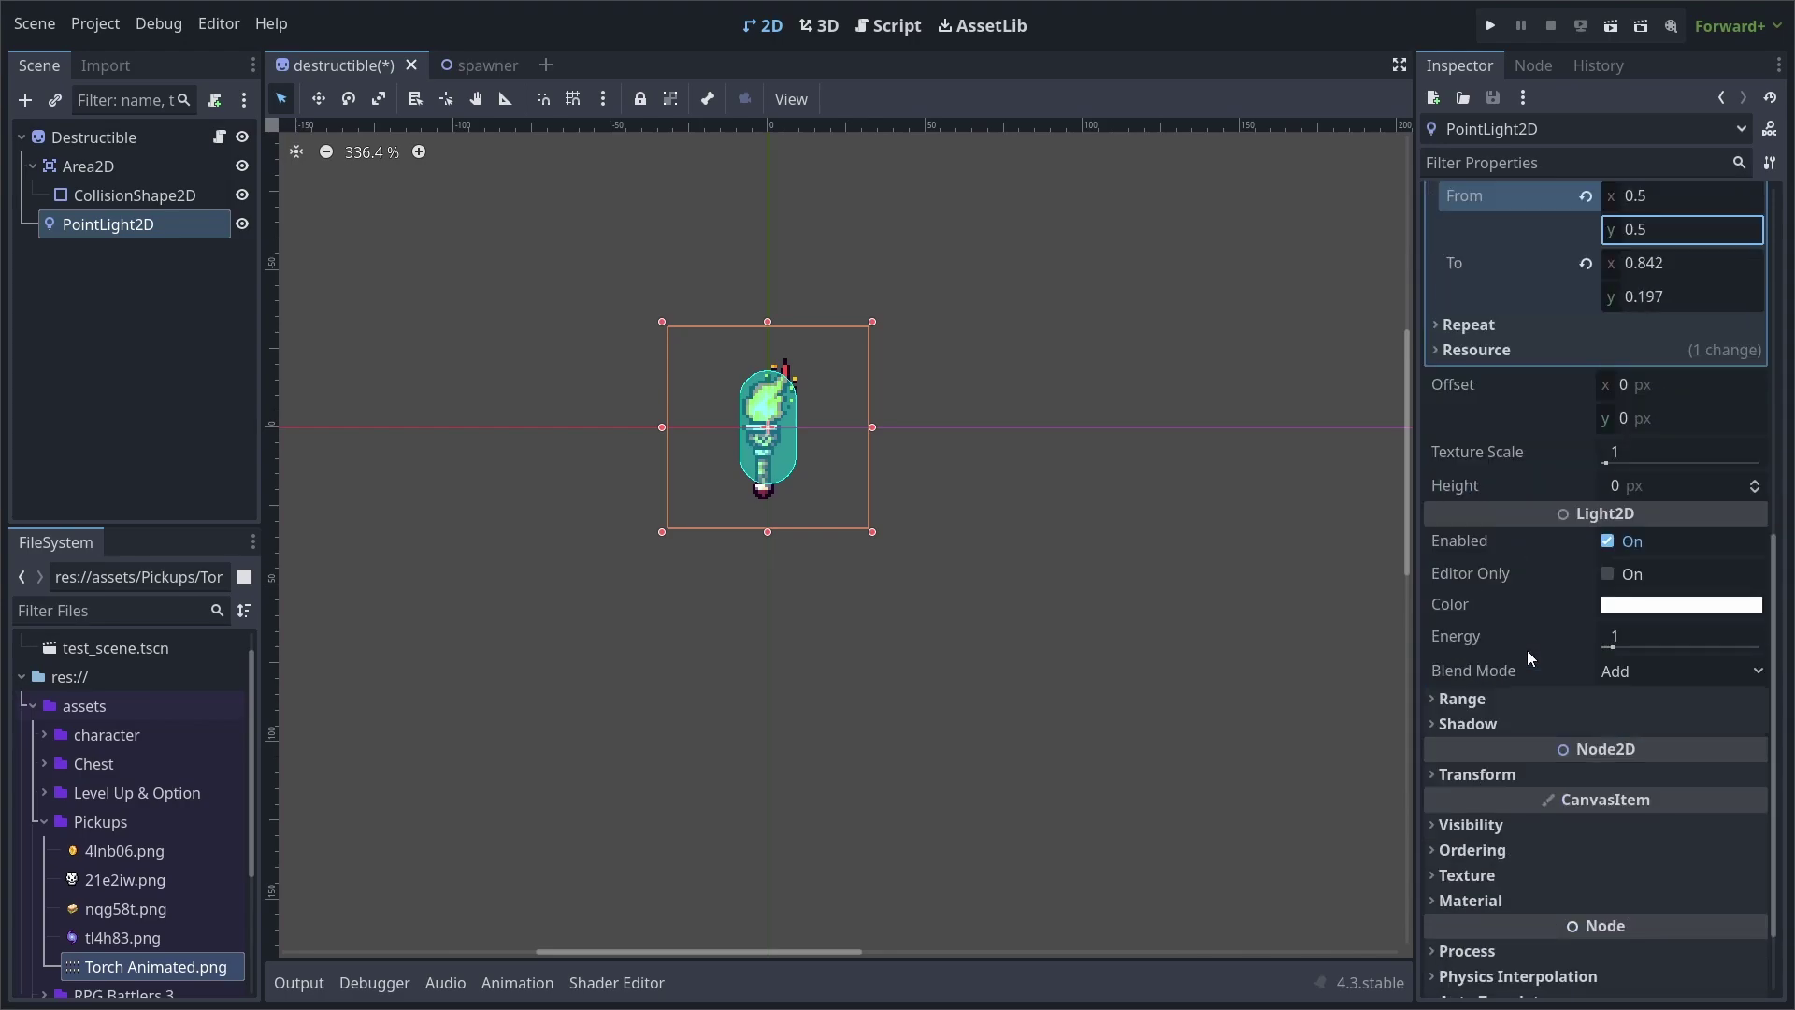
scroll(1636, 653, down, 2)
click(1681, 493)
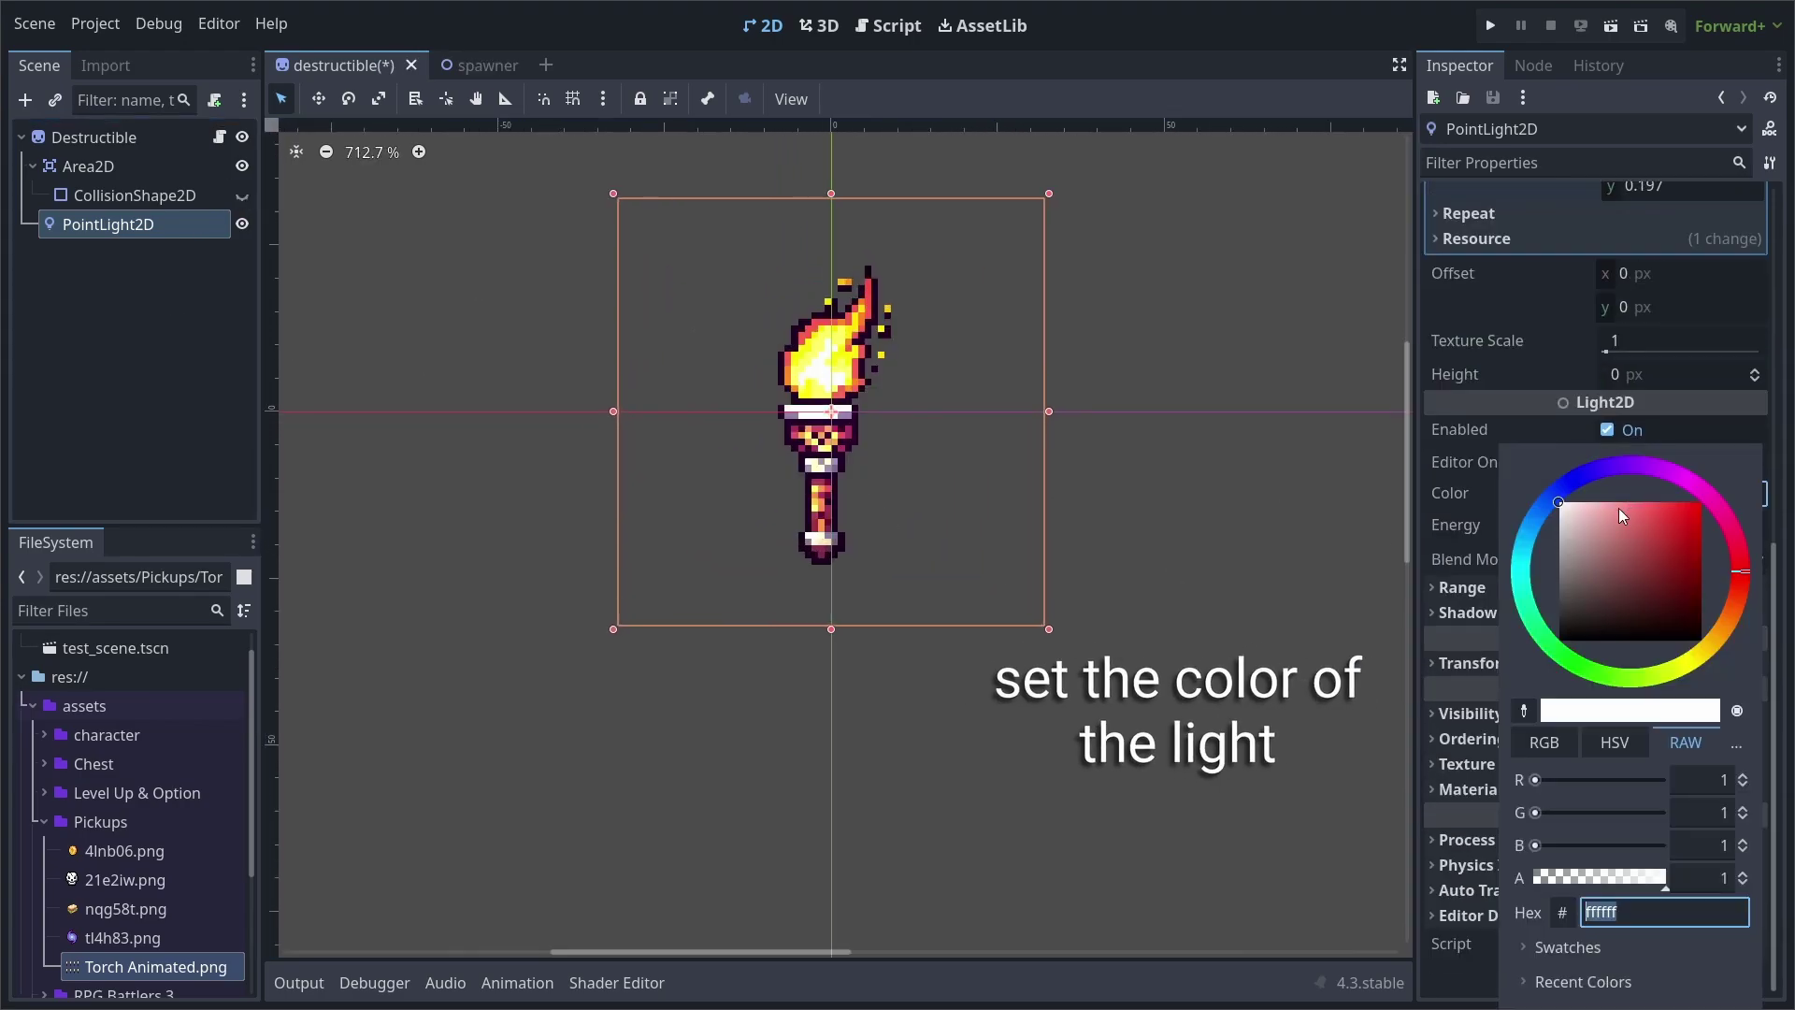
click(1524, 710)
click(816, 354)
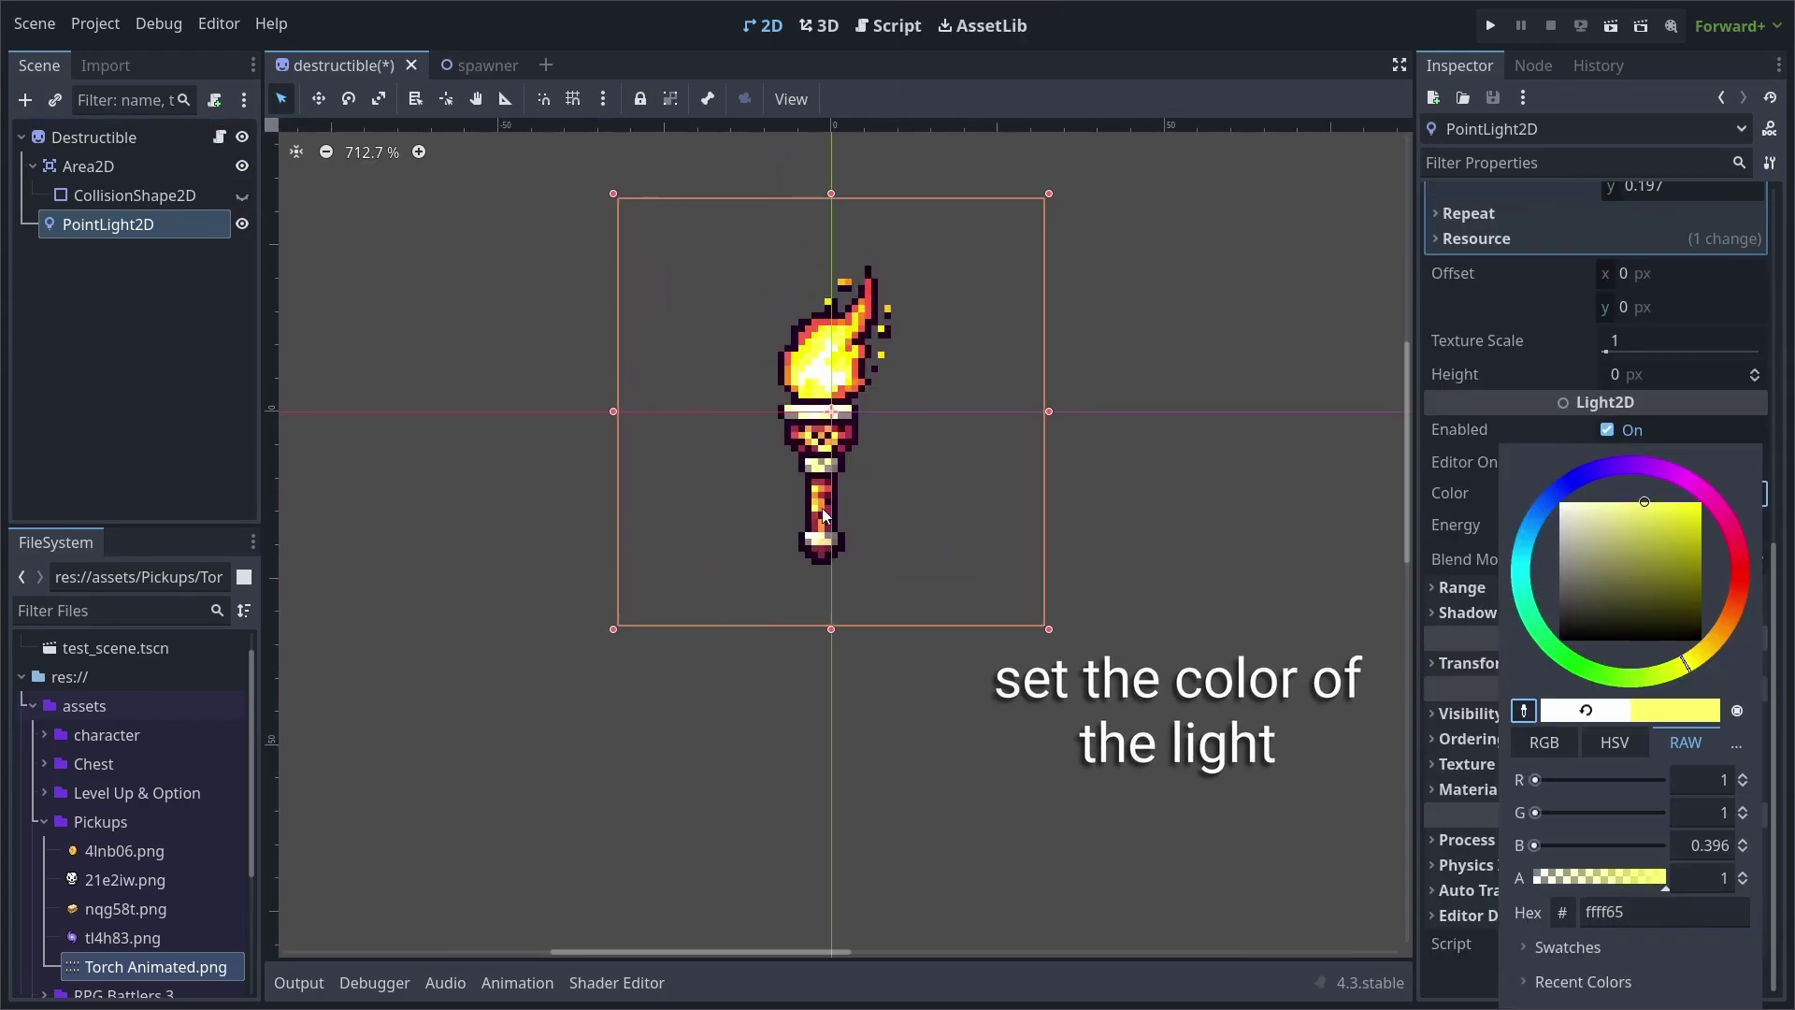
click(1271, 572)
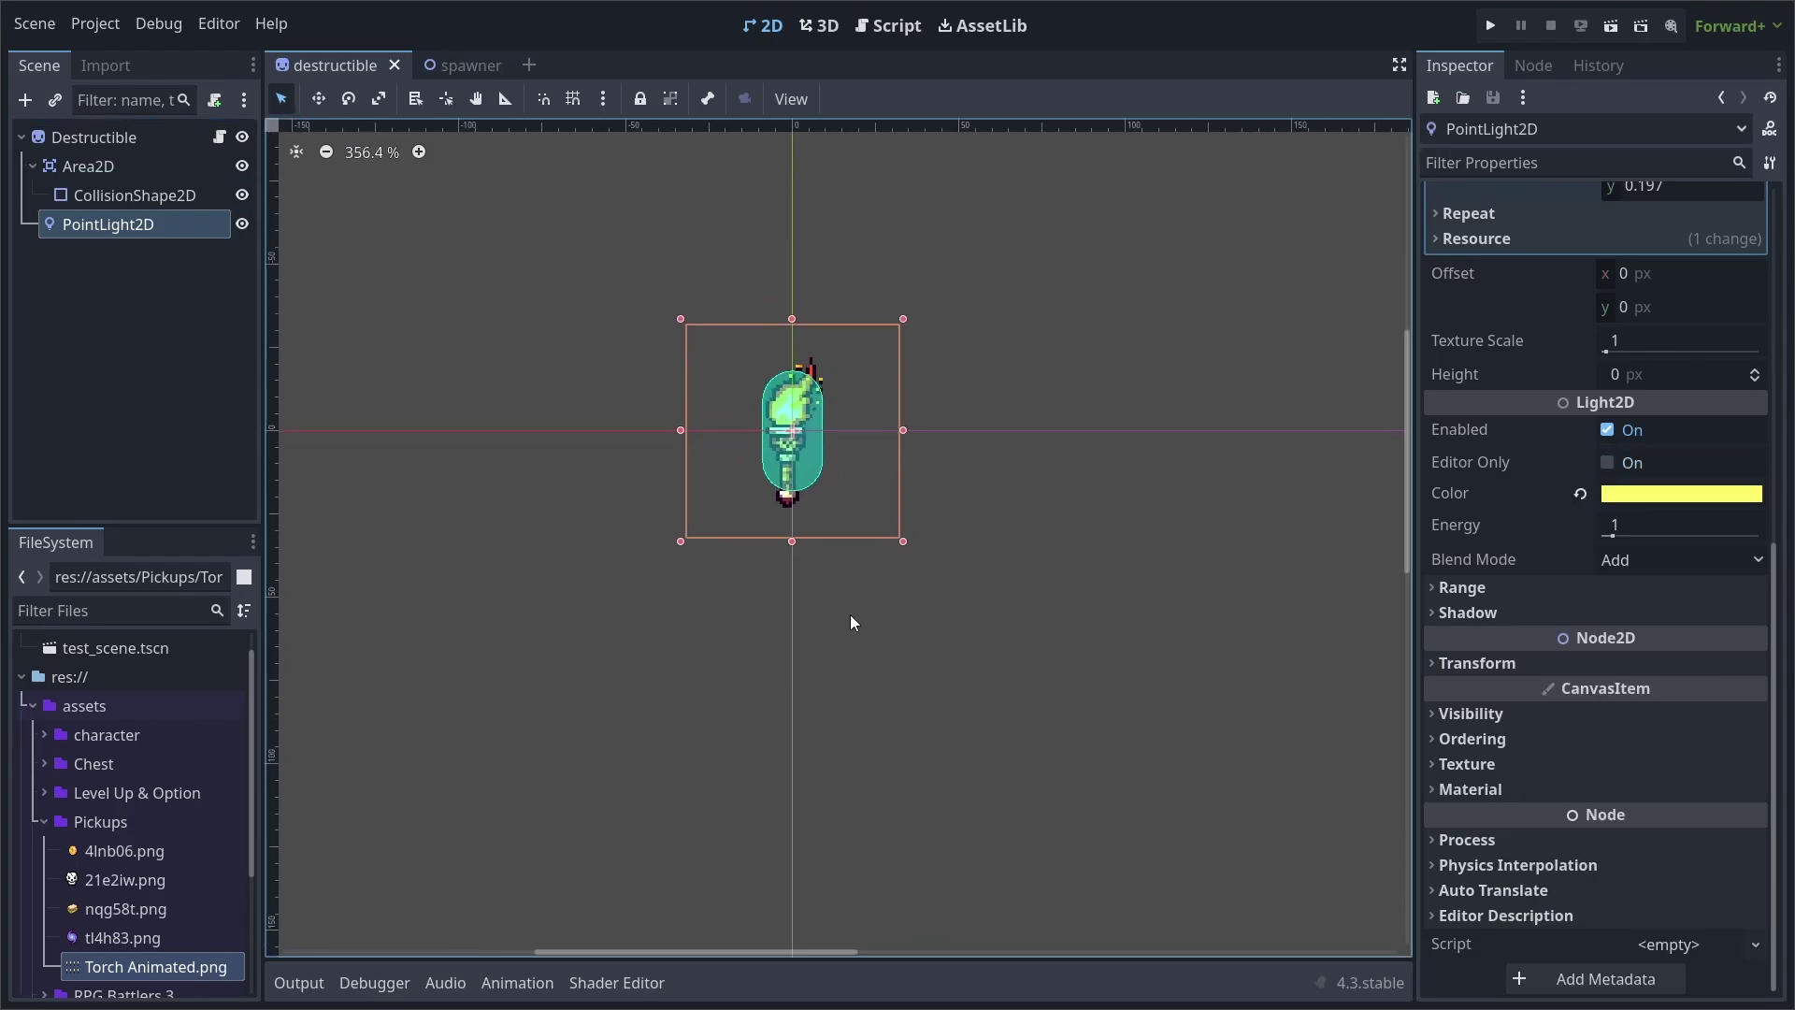
key(ctrl+shift+o)
Step: Open test_scene and add a DirectionalLight2D to it
key(Return)
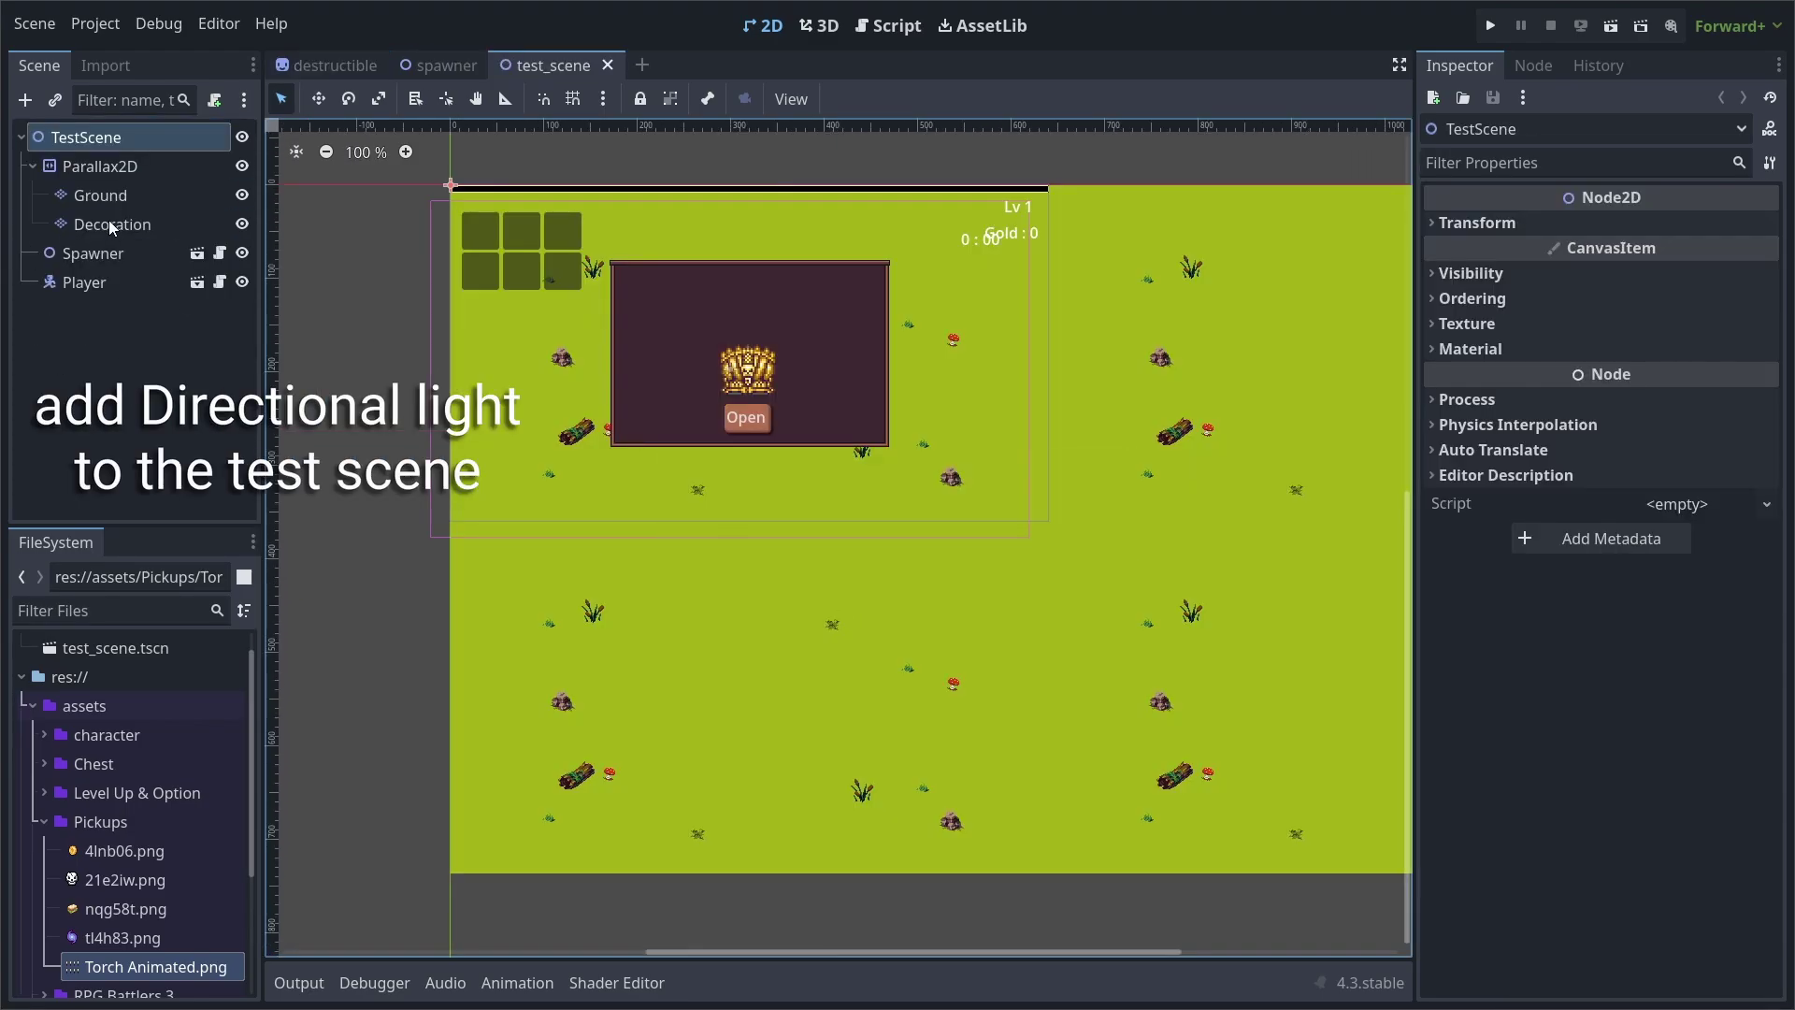
click(19, 108)
text(direction)
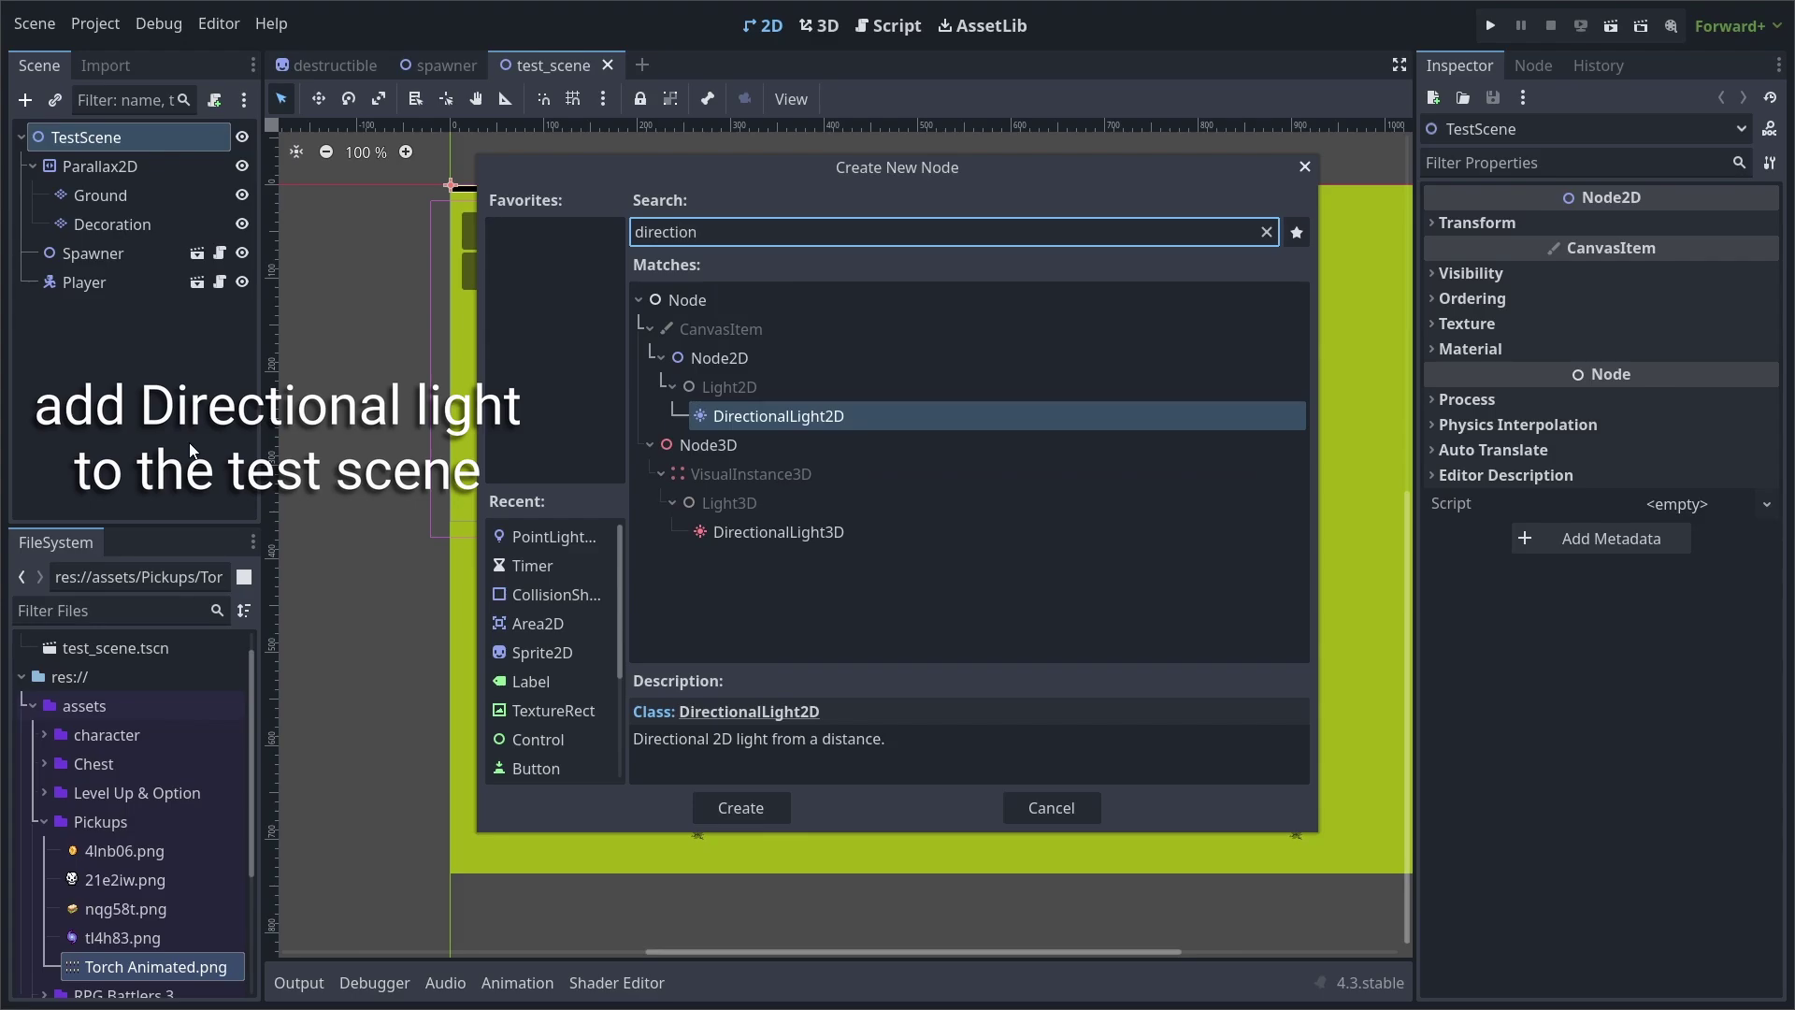
key(Return)
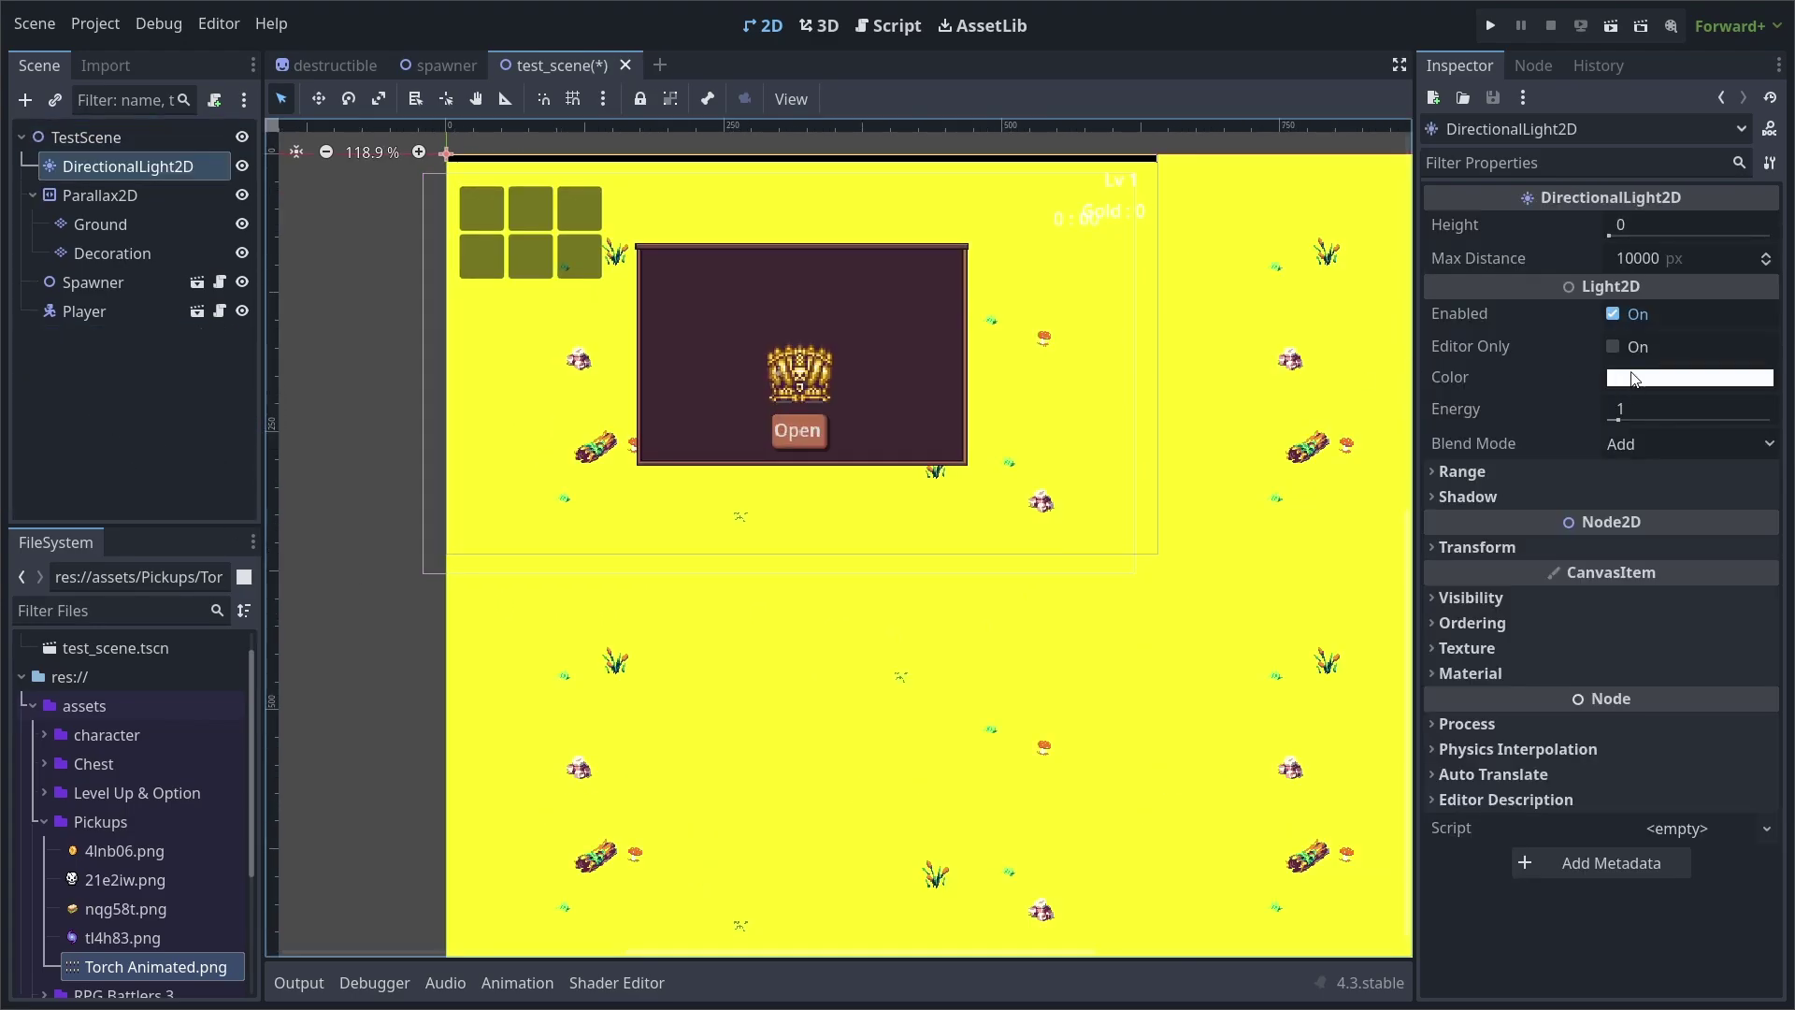
Step: Tint the directional light purple and set its Blend Mode to Mix
click(1689, 377)
drag(1646, 524, 1707, 582)
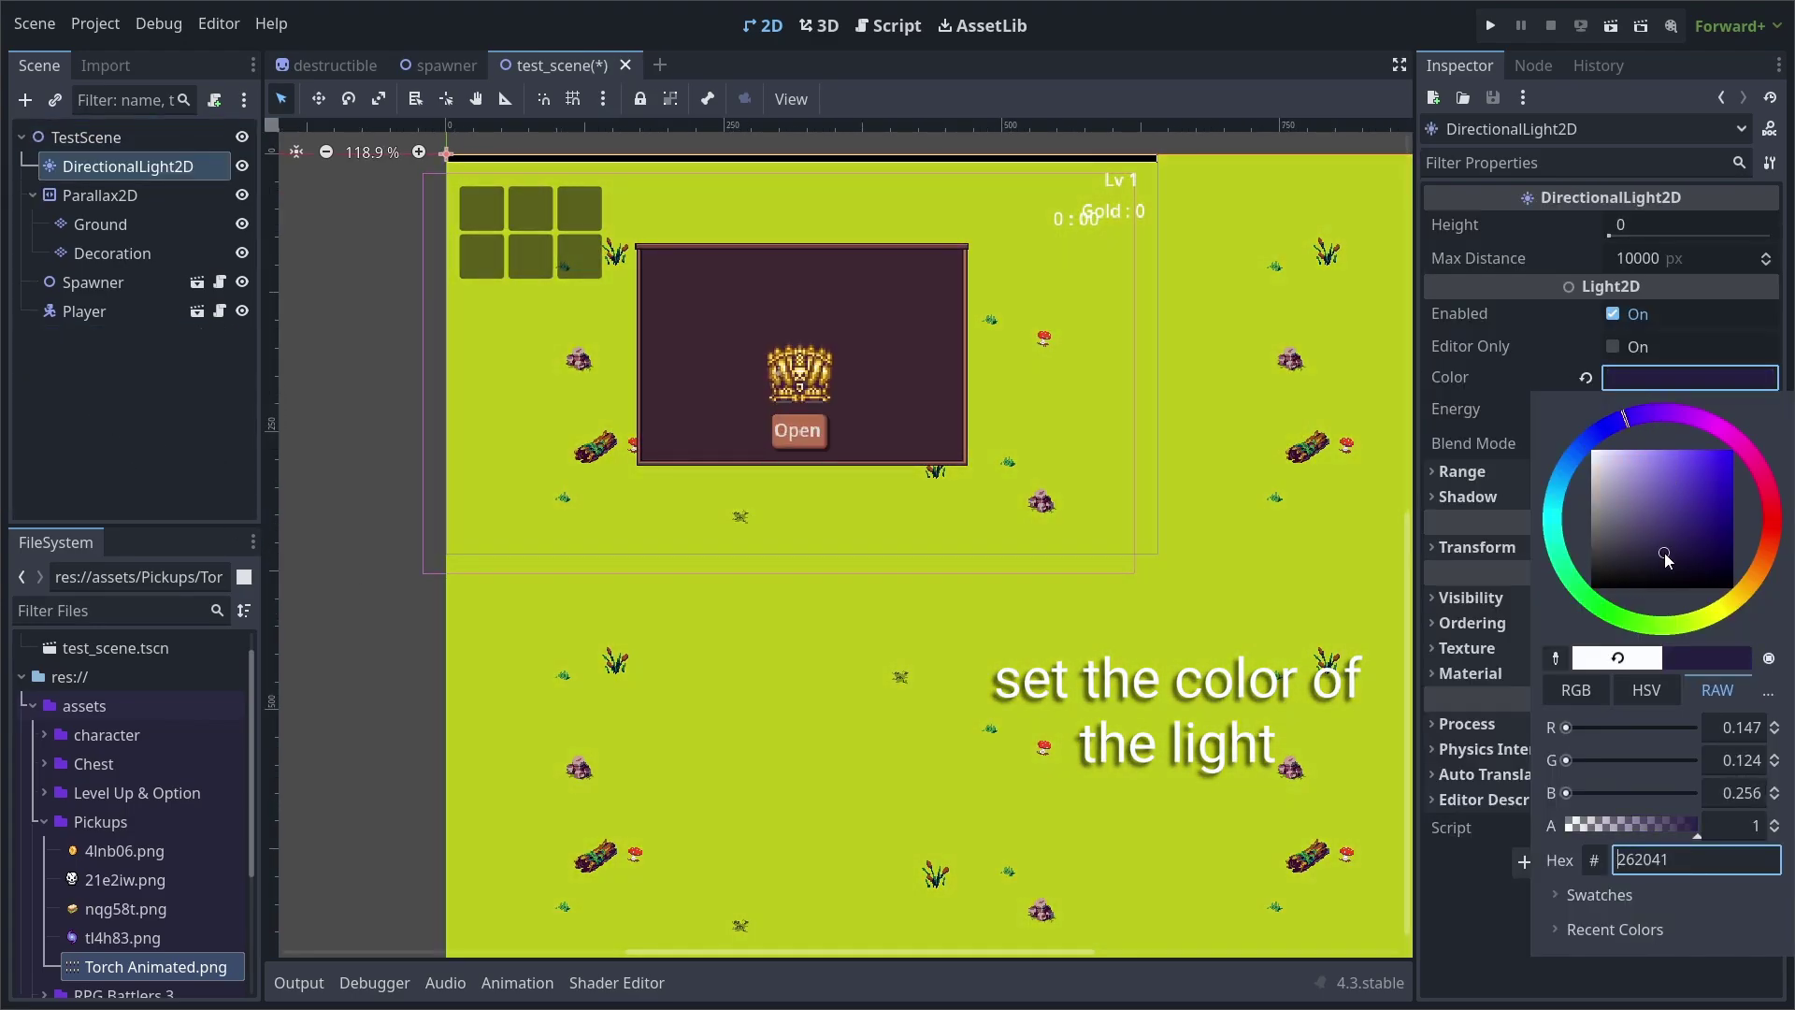
click(1474, 444)
click(1690, 444)
click(1636, 524)
scroll(1197, 302, up, 3)
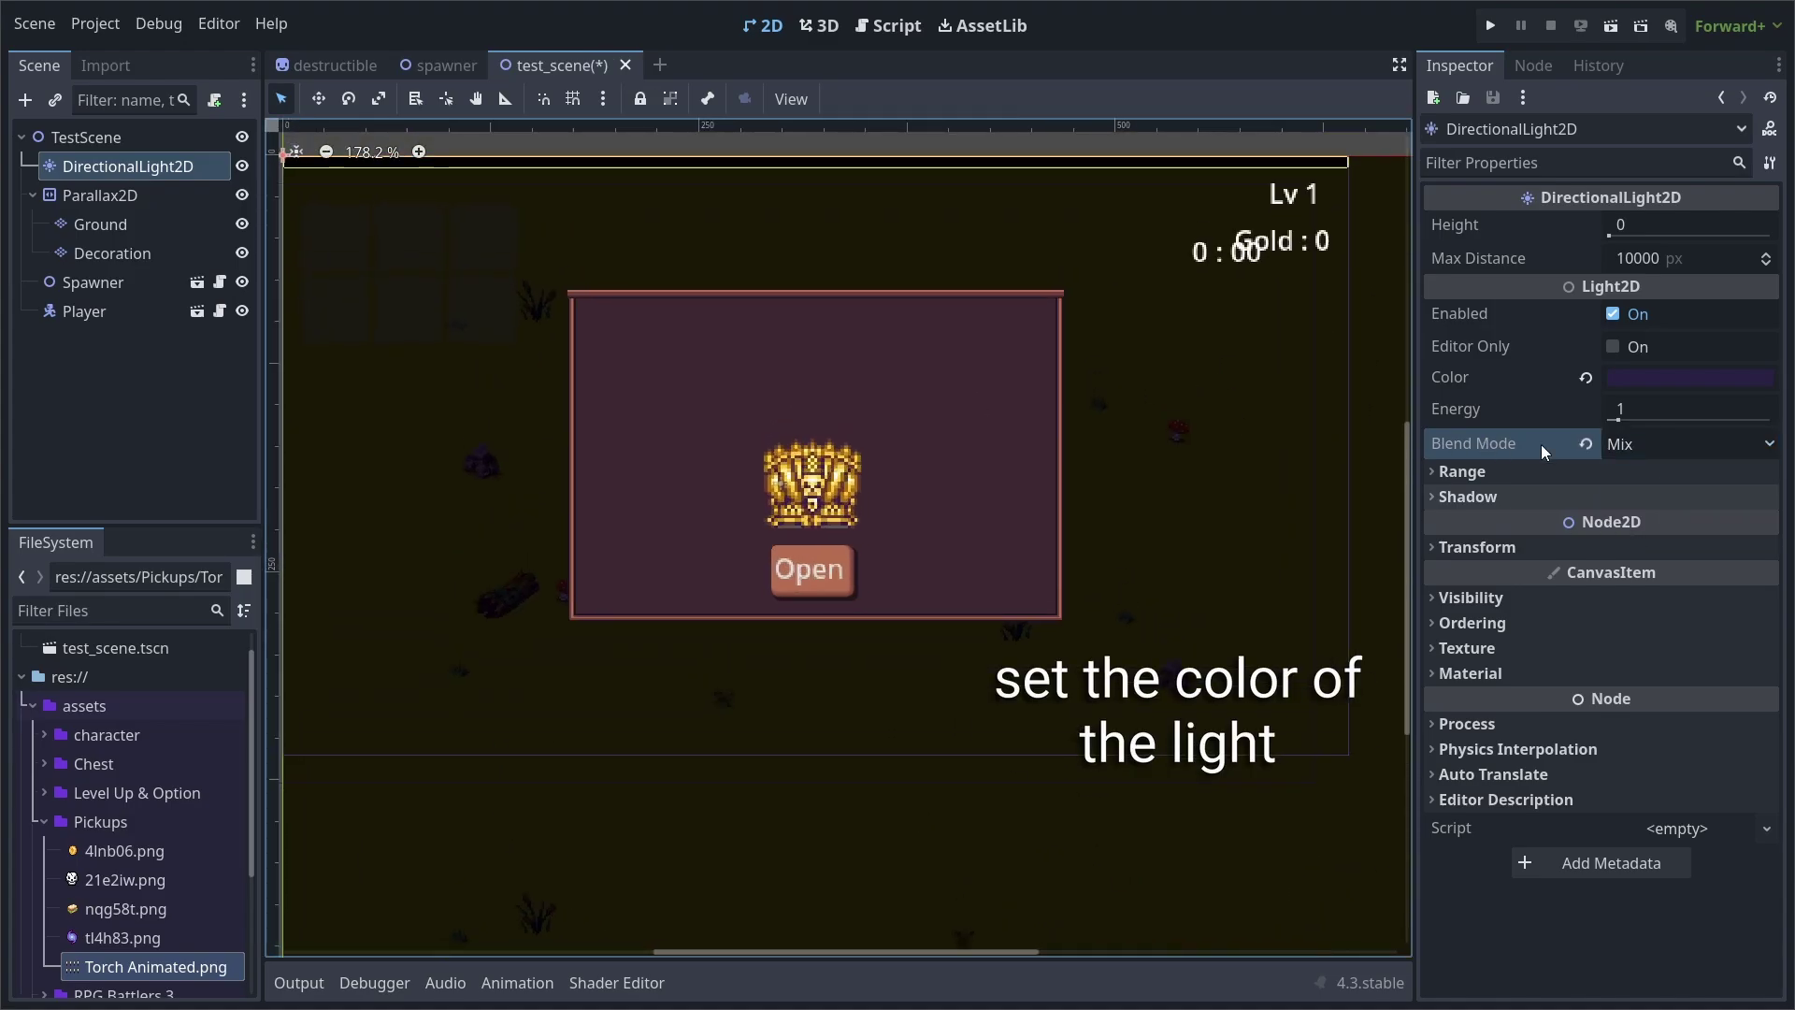
click(1690, 377)
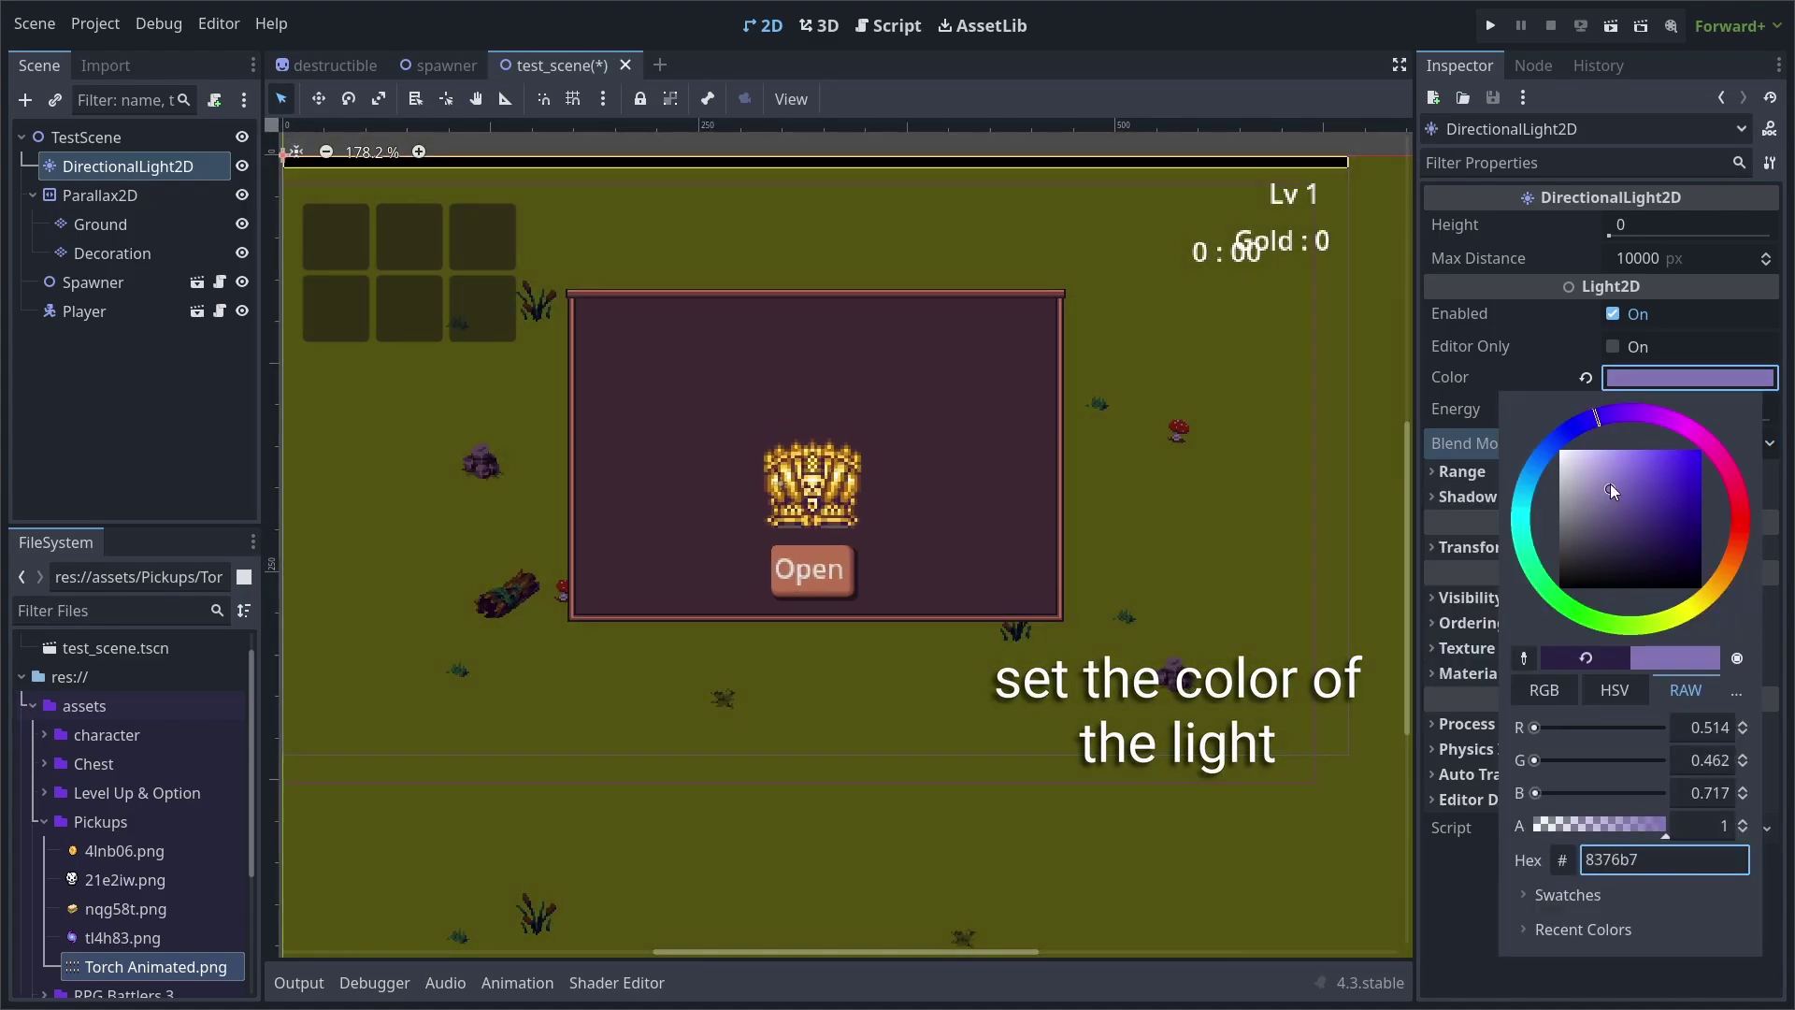
drag(1643, 531, 1609, 502)
Step: Instance destructible.tscn into the test scene and move the torch near the top
key(ctrl+shift+a)
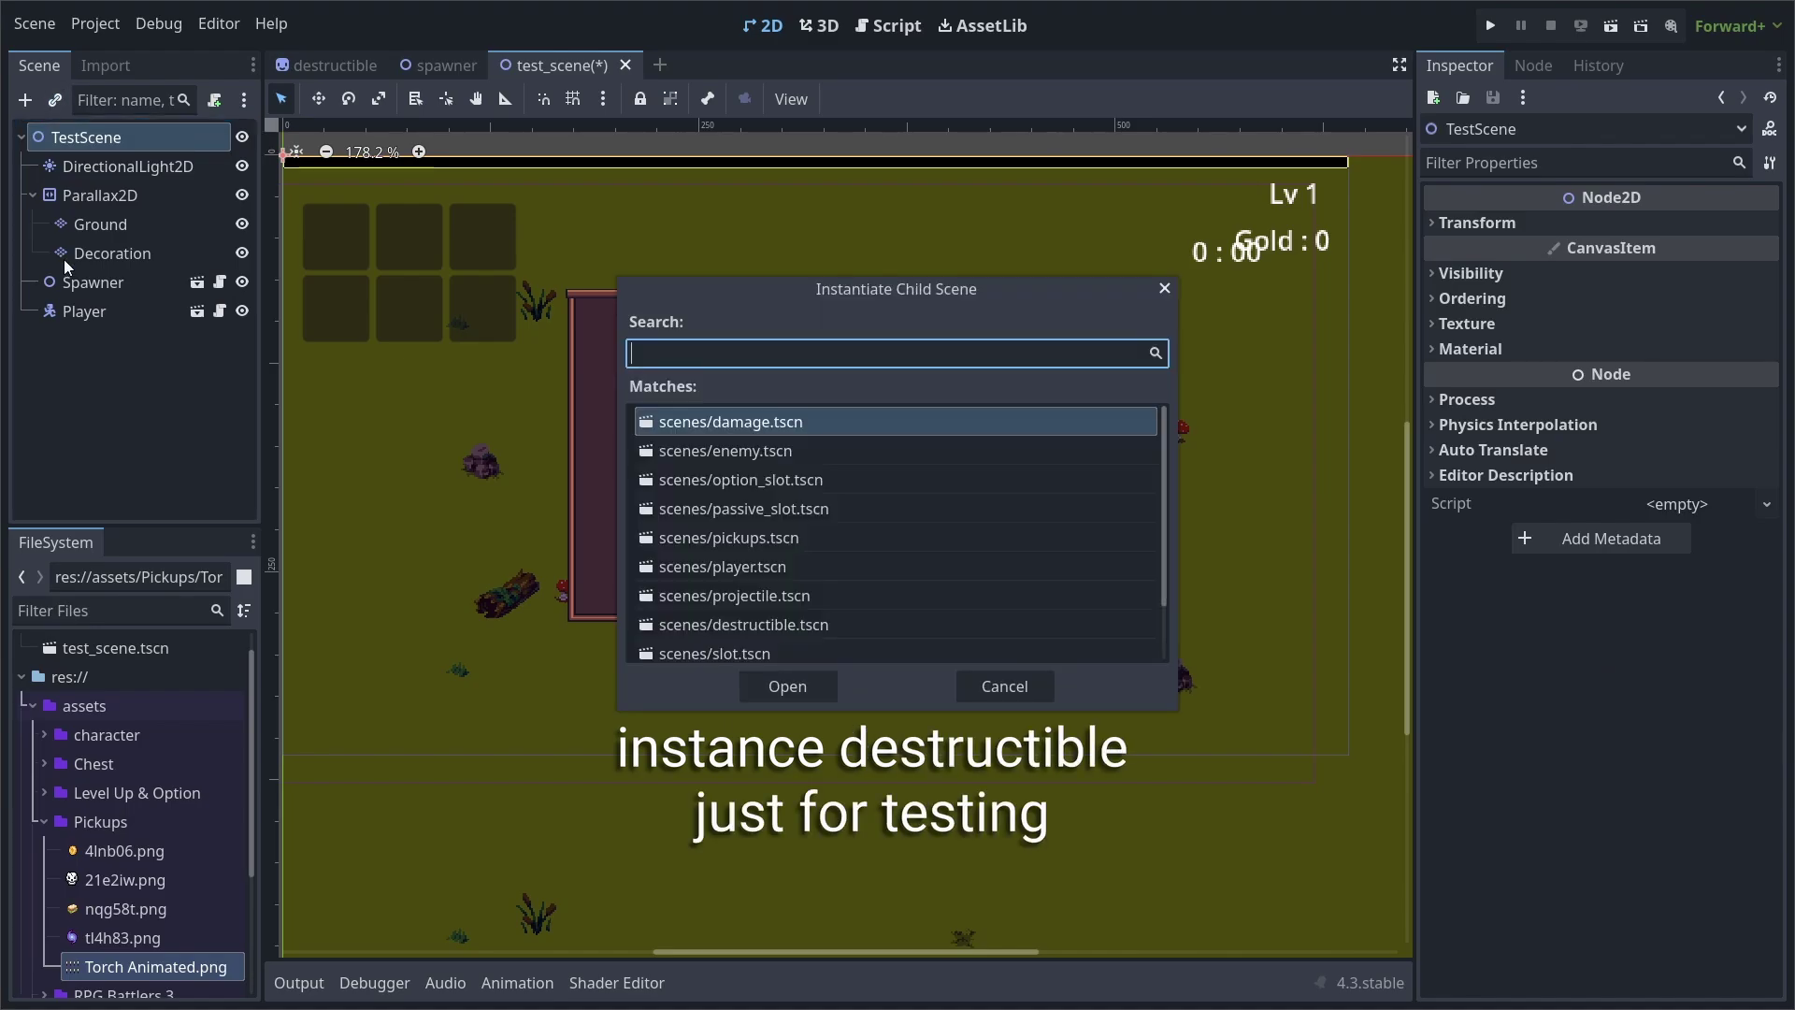
key(Return)
scroll(377, 311, down, 1)
key(w)
mouse_move(377, 310)
mouse_down()
mouse_move(378, 396)
mouse_move(1129, 240)
mouse_move(958, 241)
mouse_up()
Step: Fine-tune the light's purple to 70649f and run the test scene
click(1640, 378)
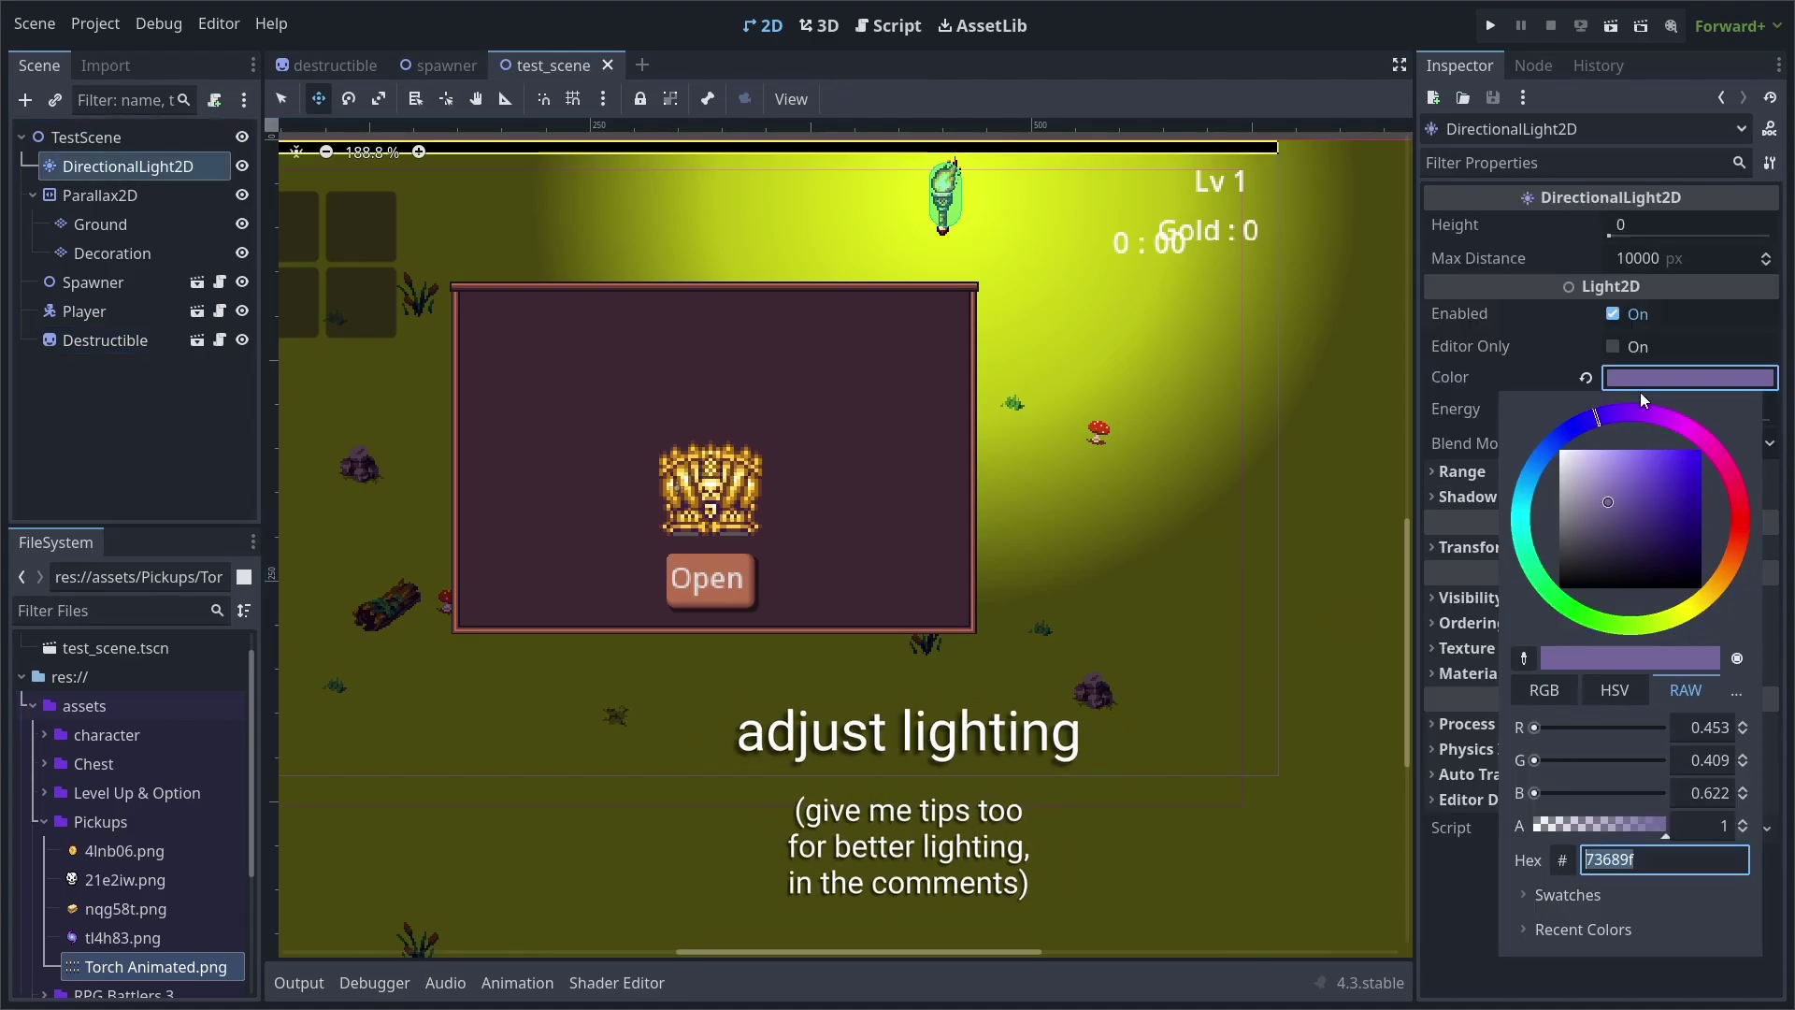
mouse_move(1614, 524)
mouse_down()
mouse_move(1629, 475)
mouse_move(1612, 503)
mouse_up()
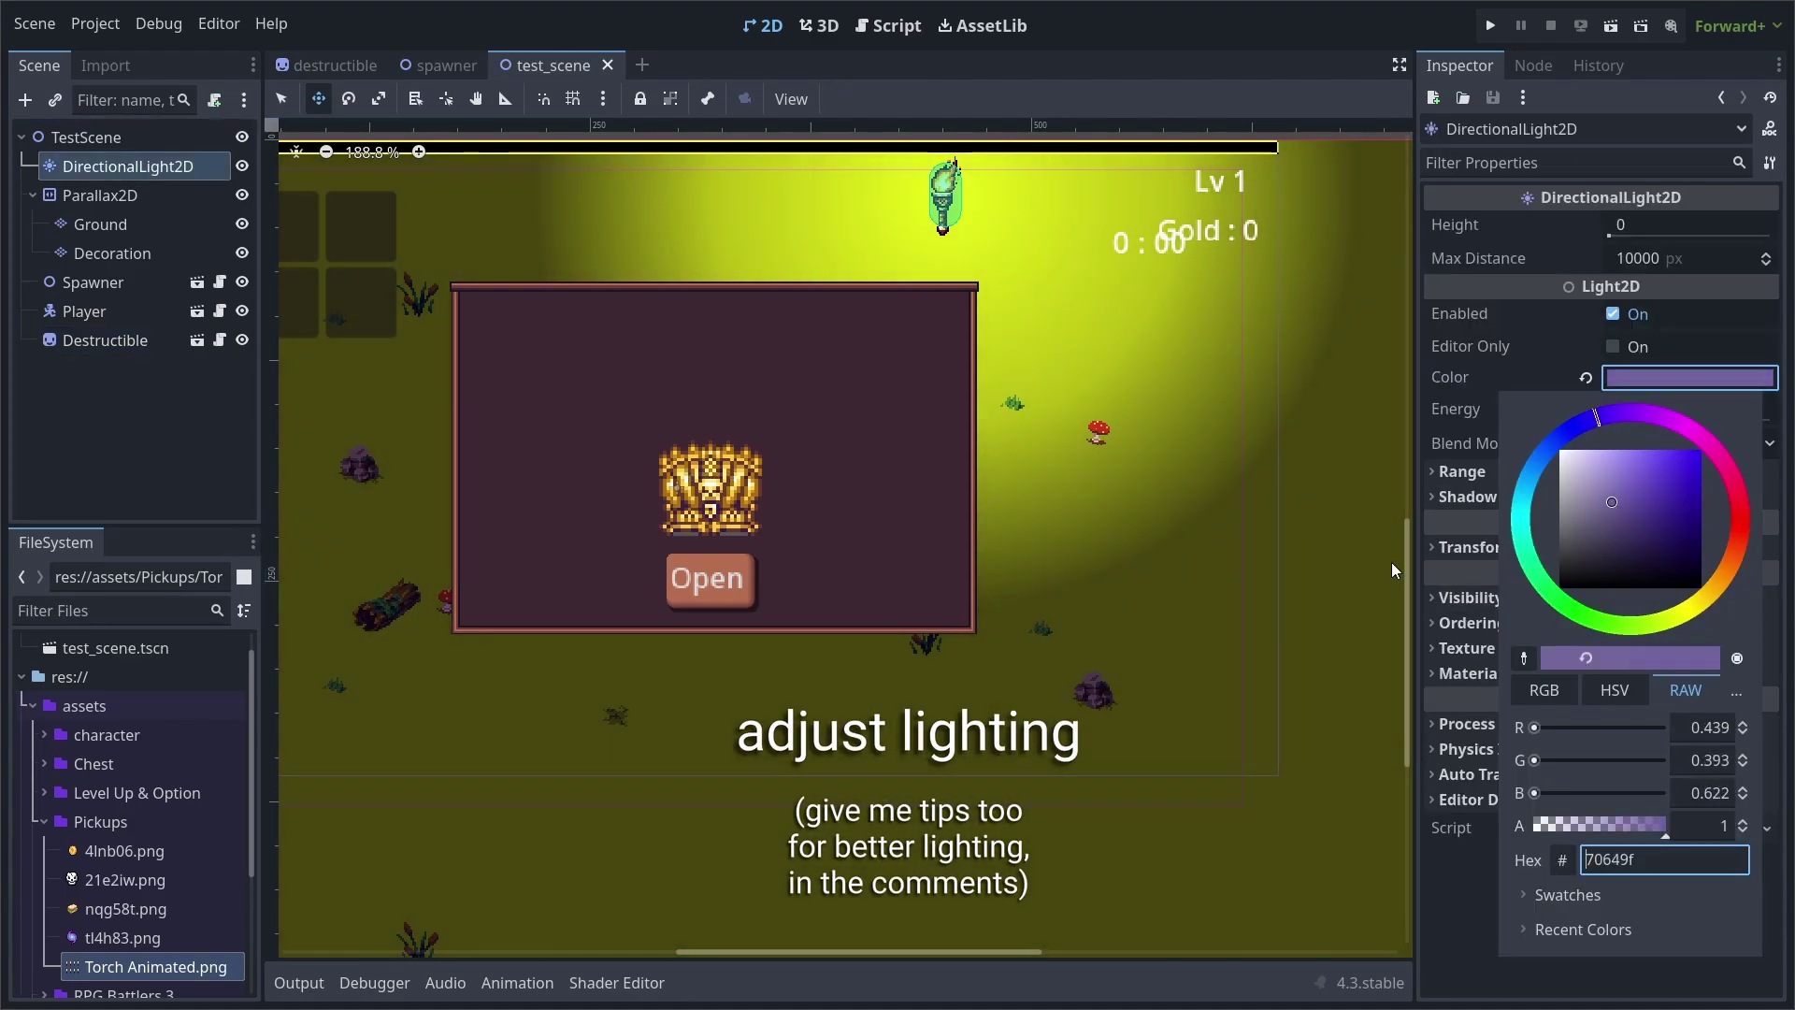
key(F5)
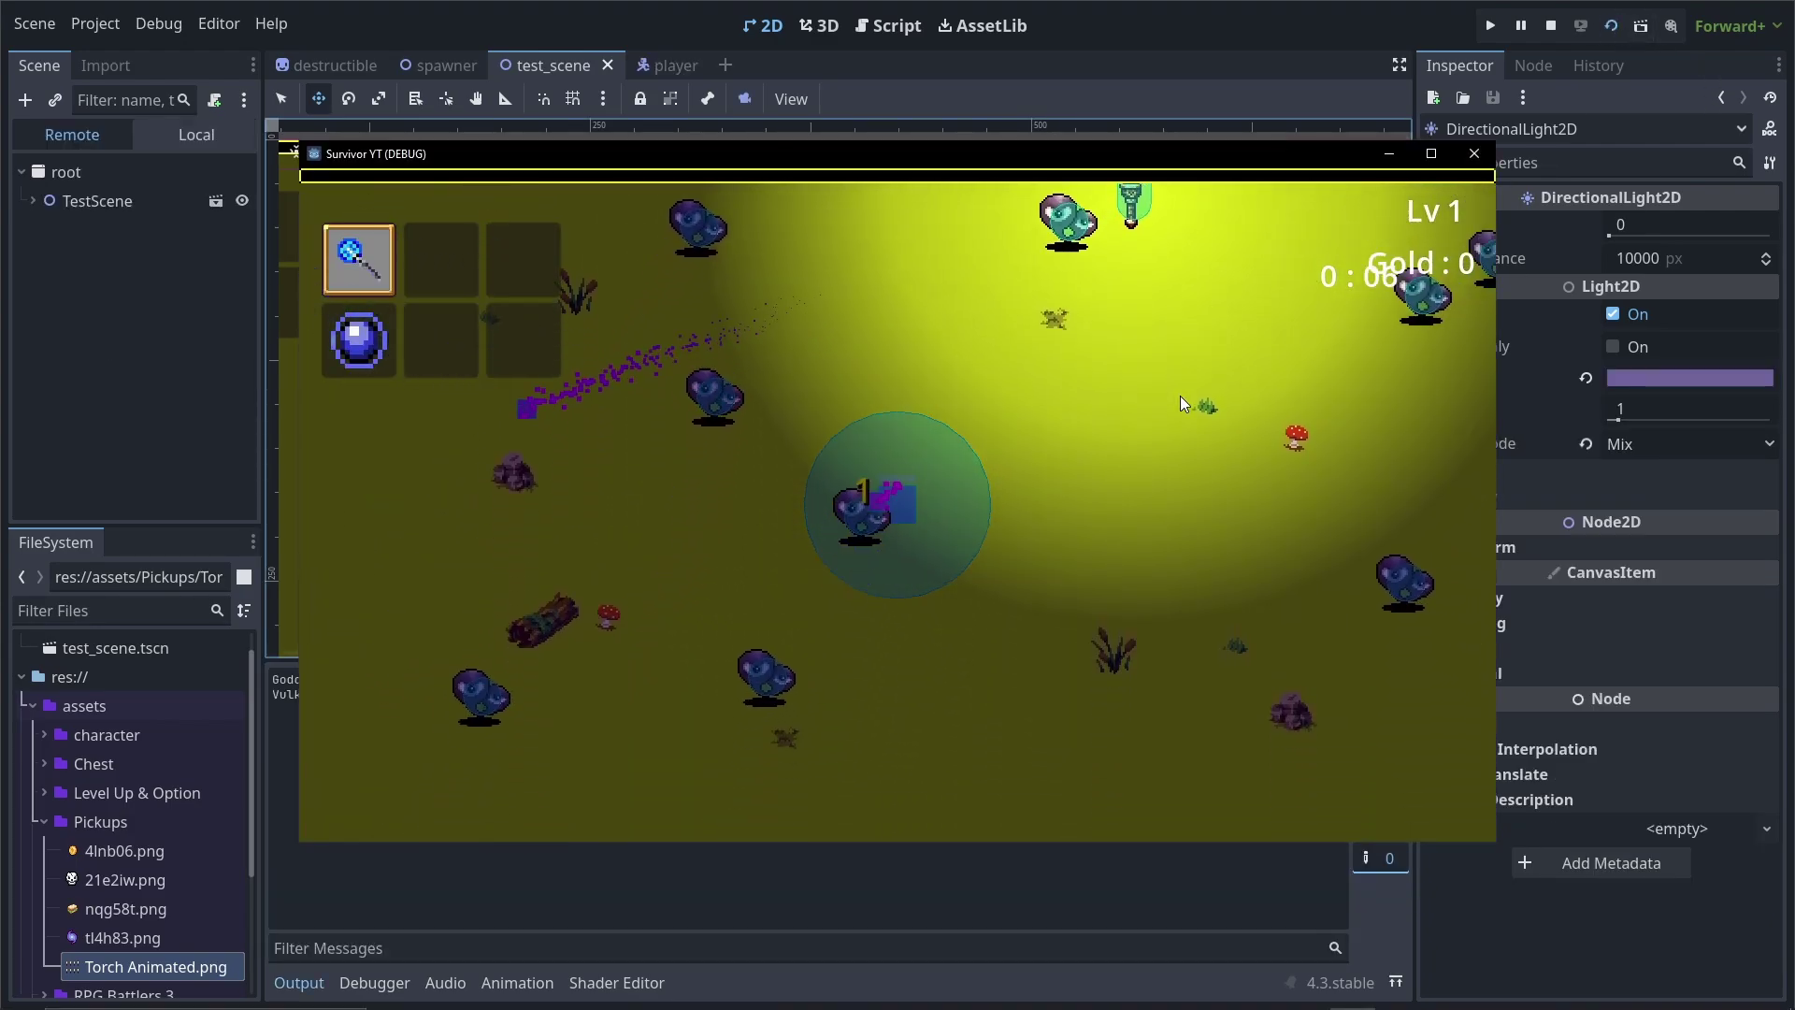
Step: Steer the hero around the torch-lit field until Lv 2, then pick a level-up upgrade
key(d)
key(s)
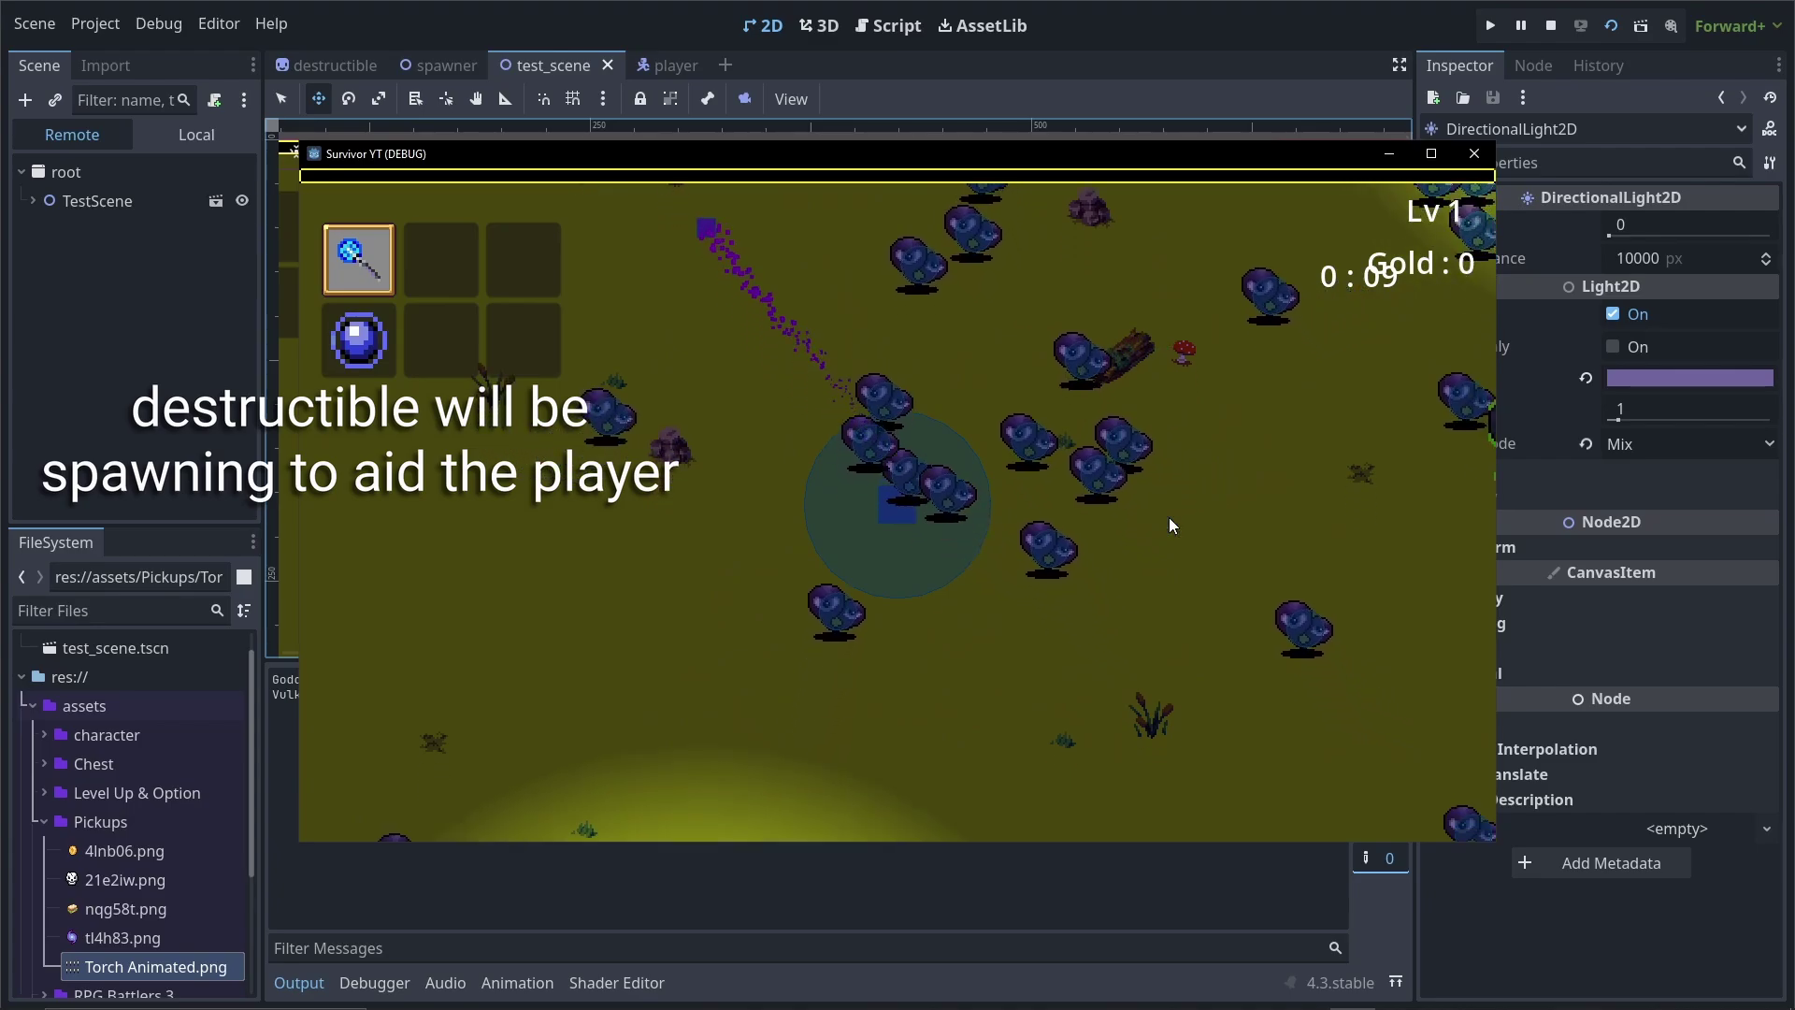
key(s)
key(a)
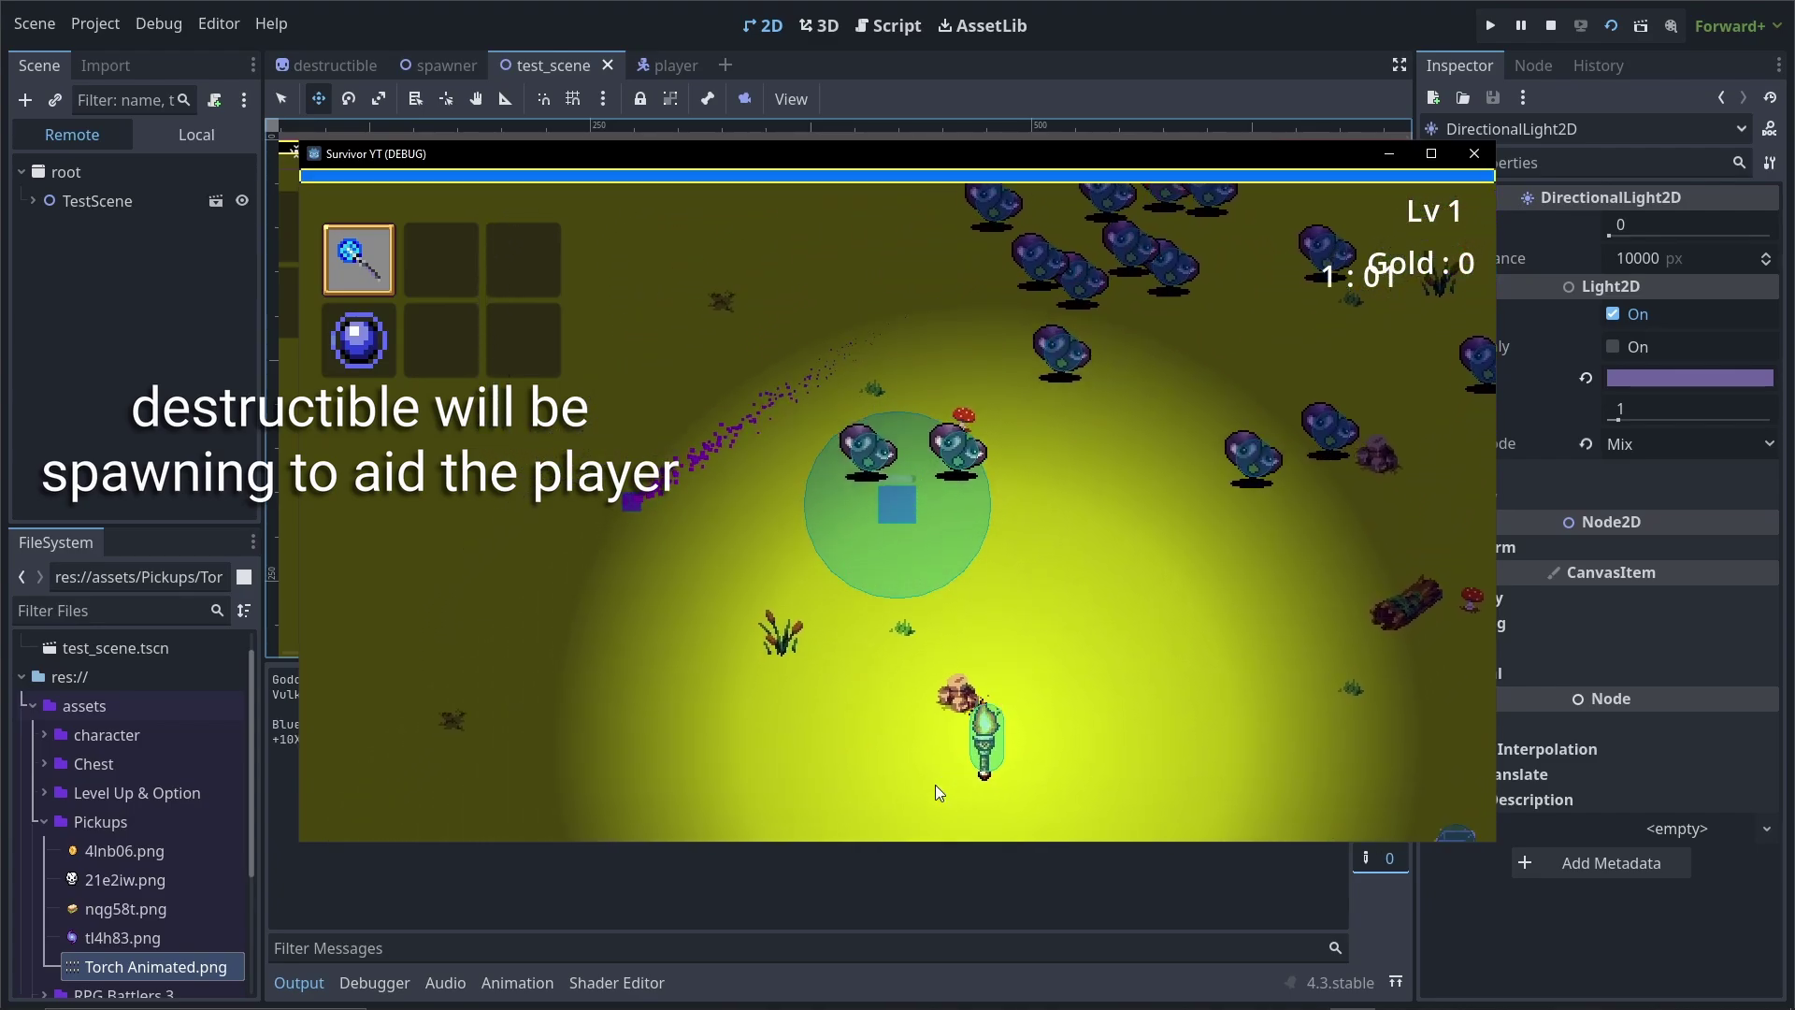
key(s)
key(a)
key(d)
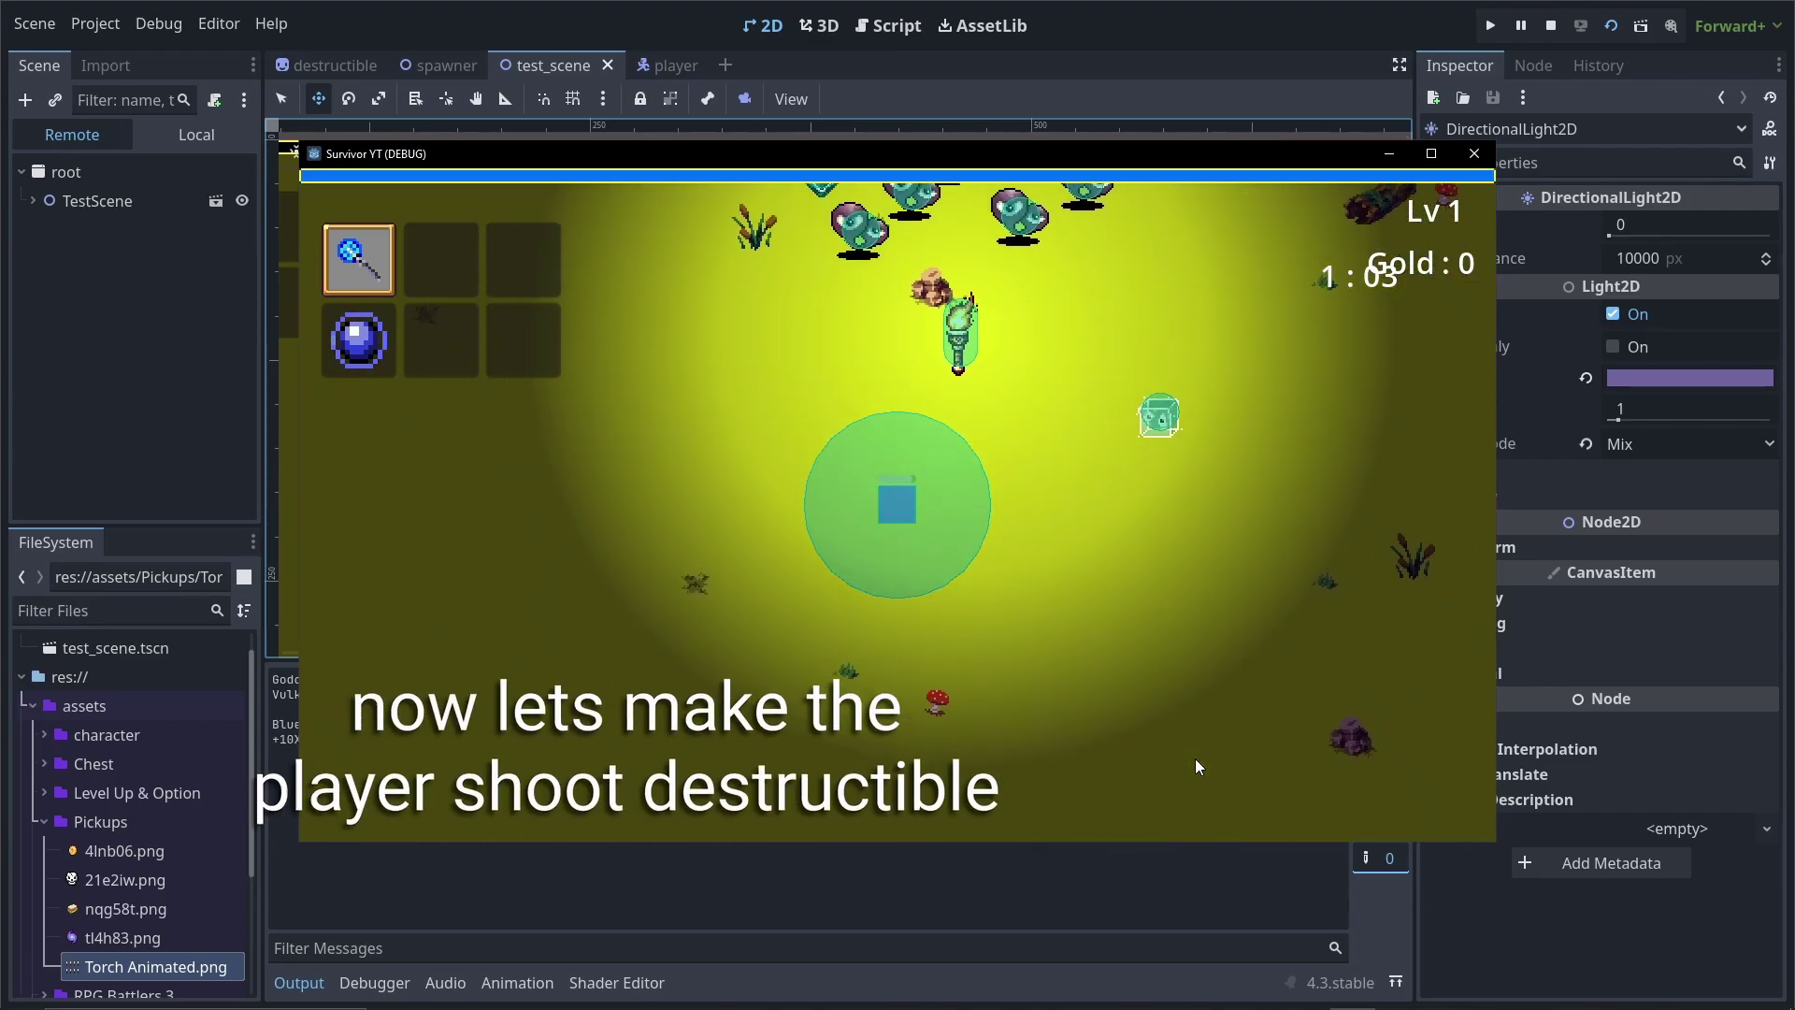
key(d)
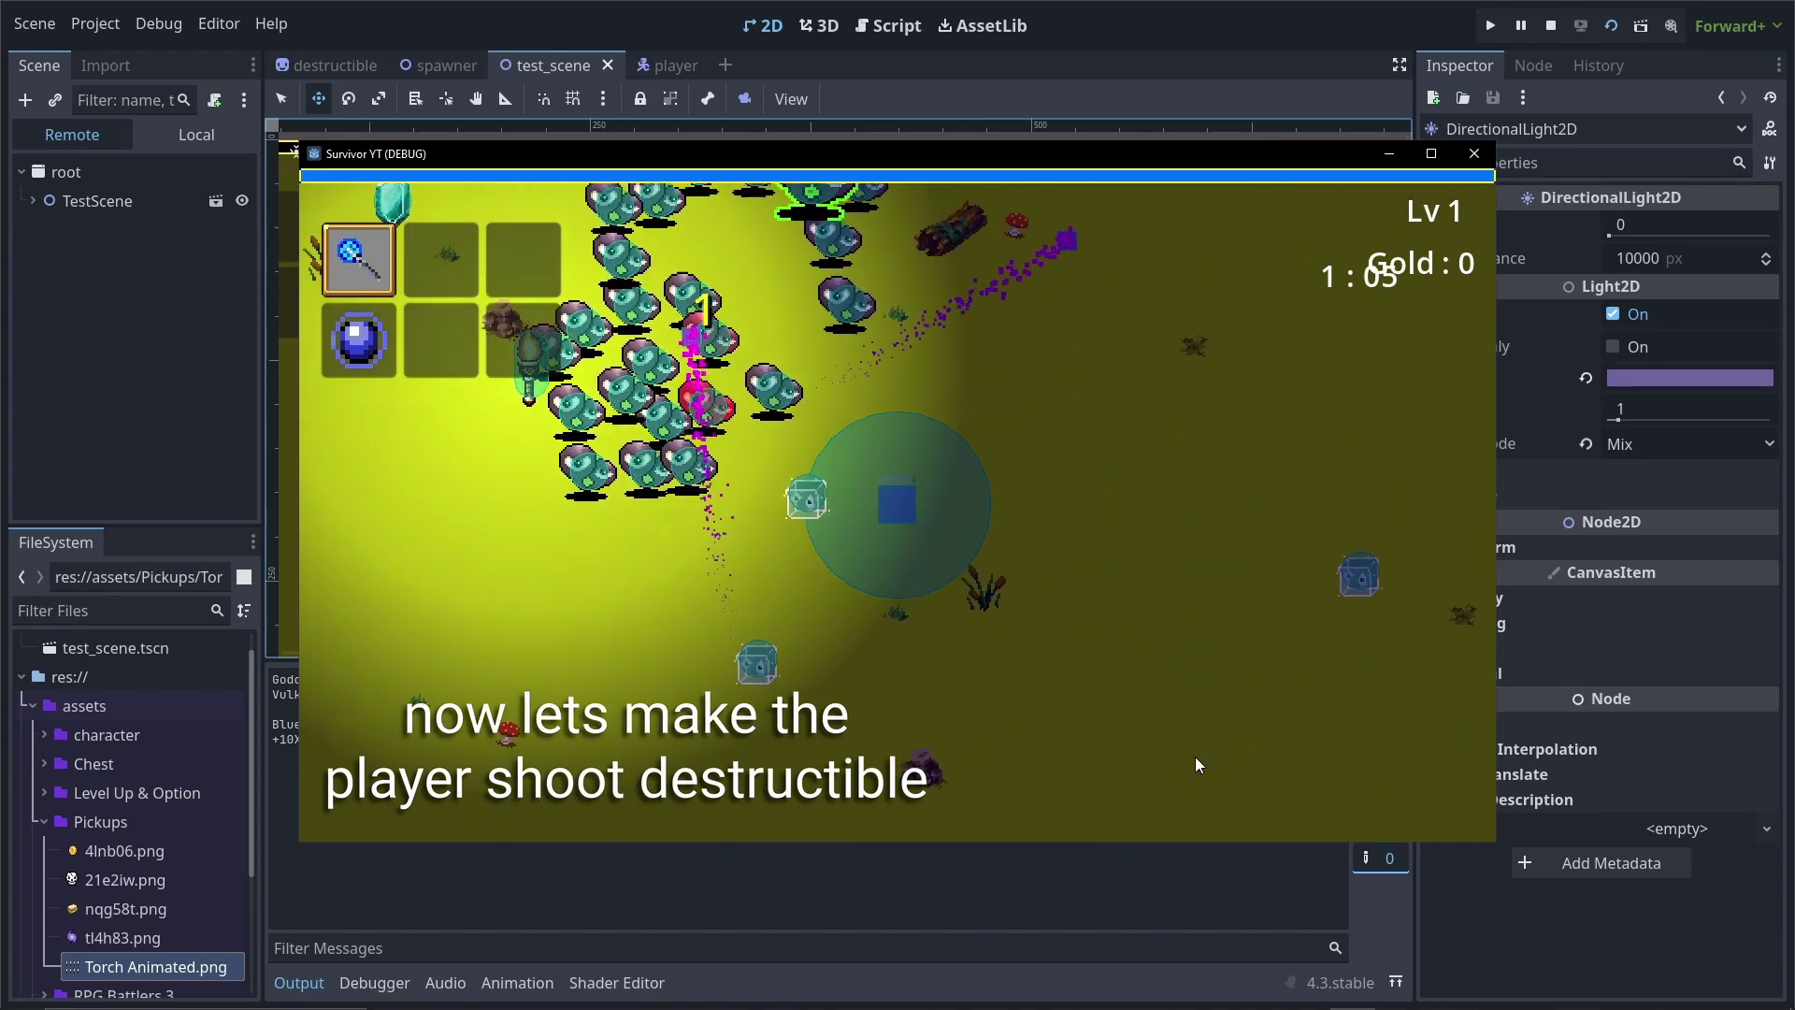
click(916, 533)
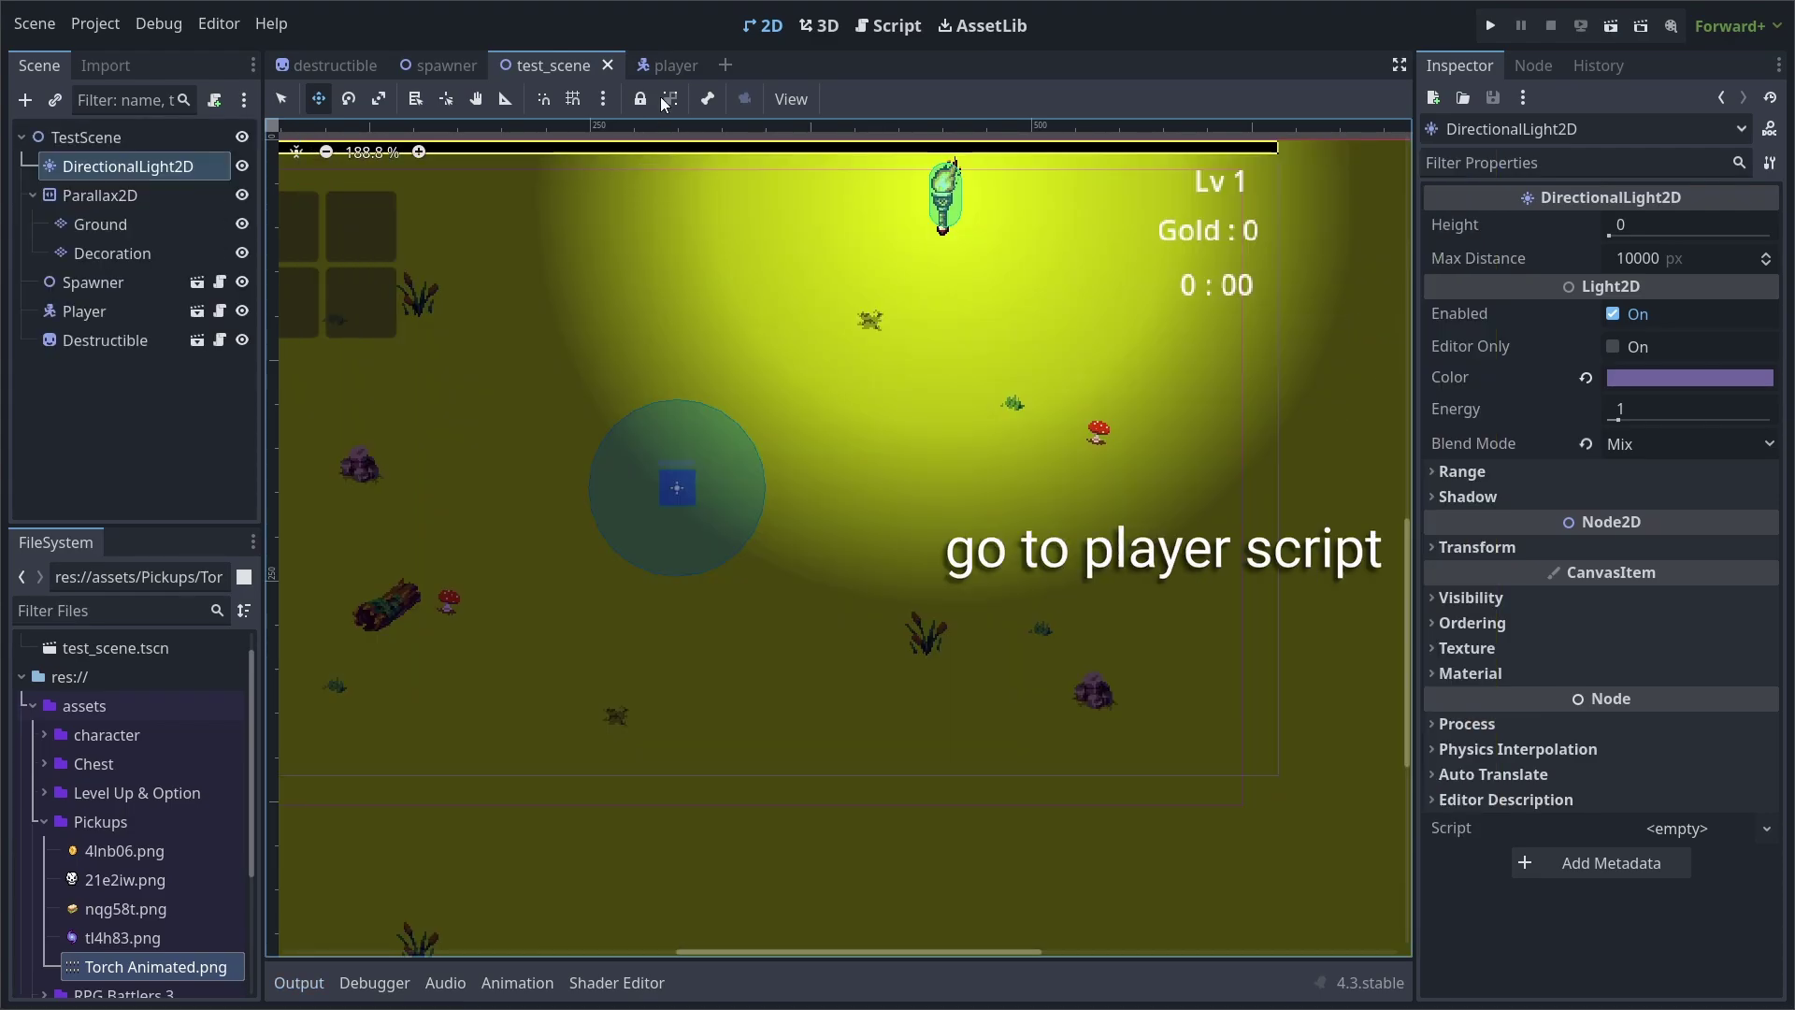
Step: Remove the ': CharacterBody2D' type from nearest_enemy on line 24 of player.gd
click(652, 65)
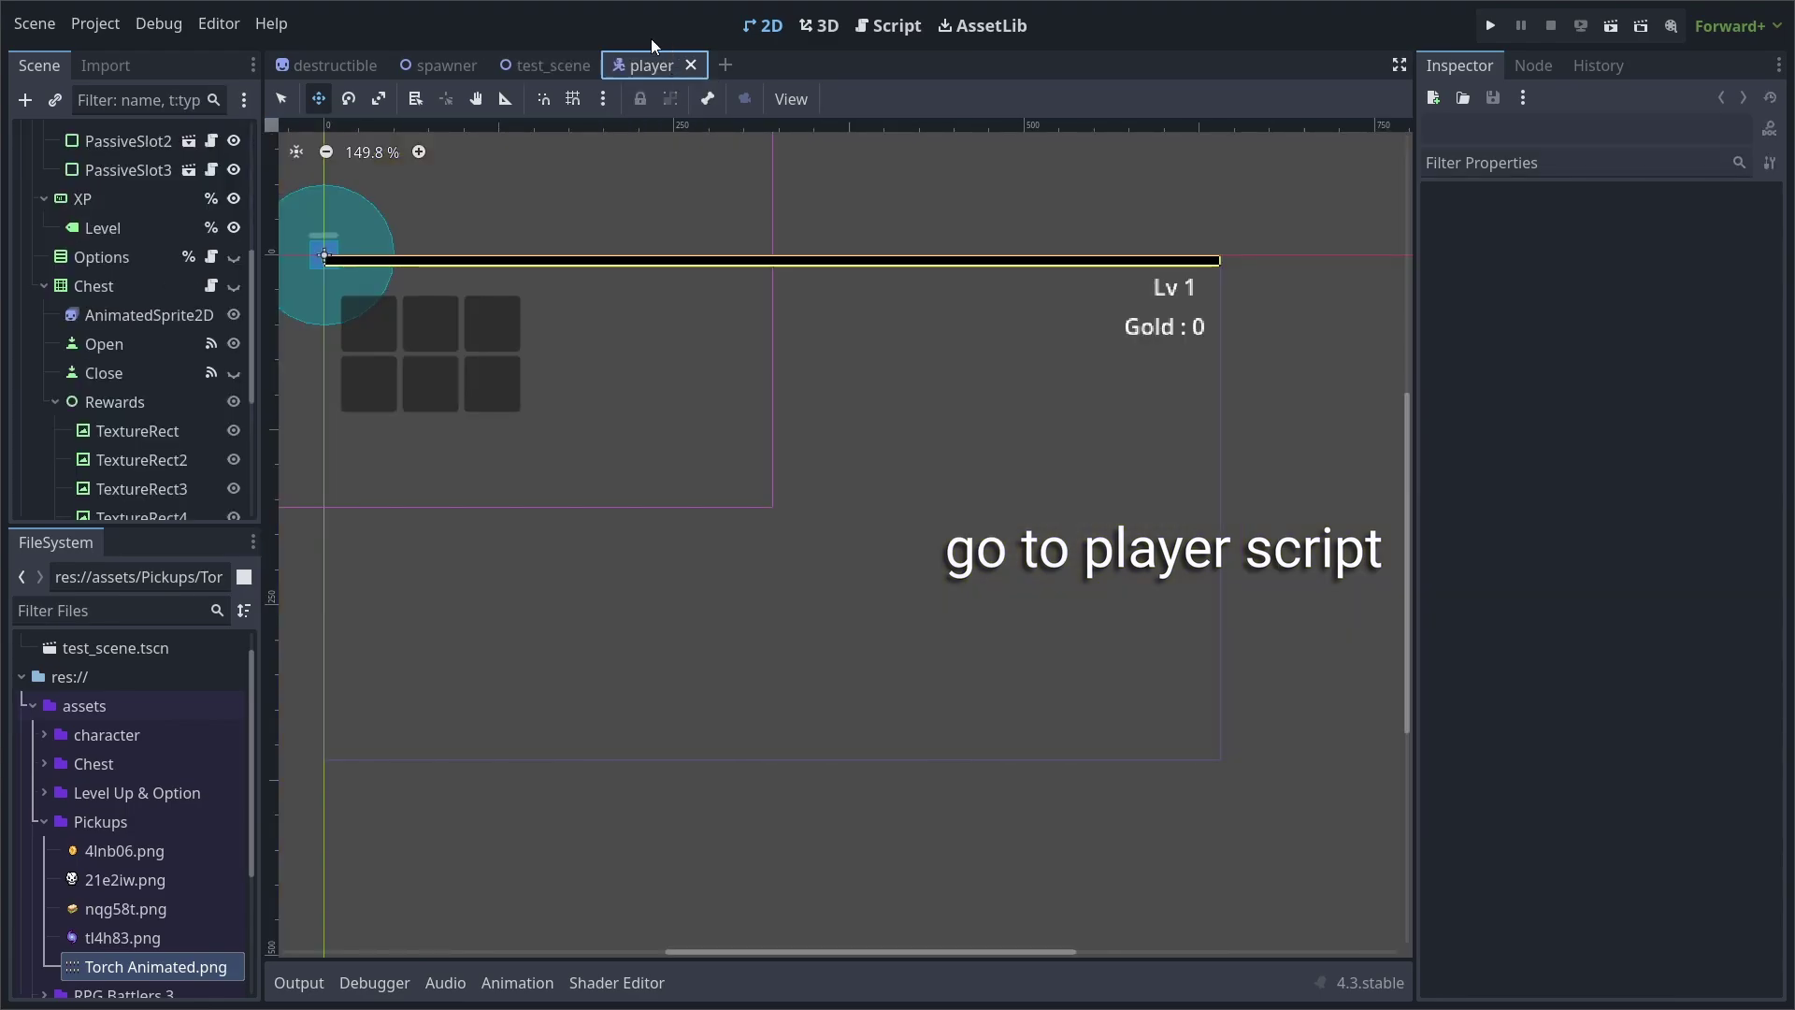
scroll(145, 236, up, 5)
click(214, 137)
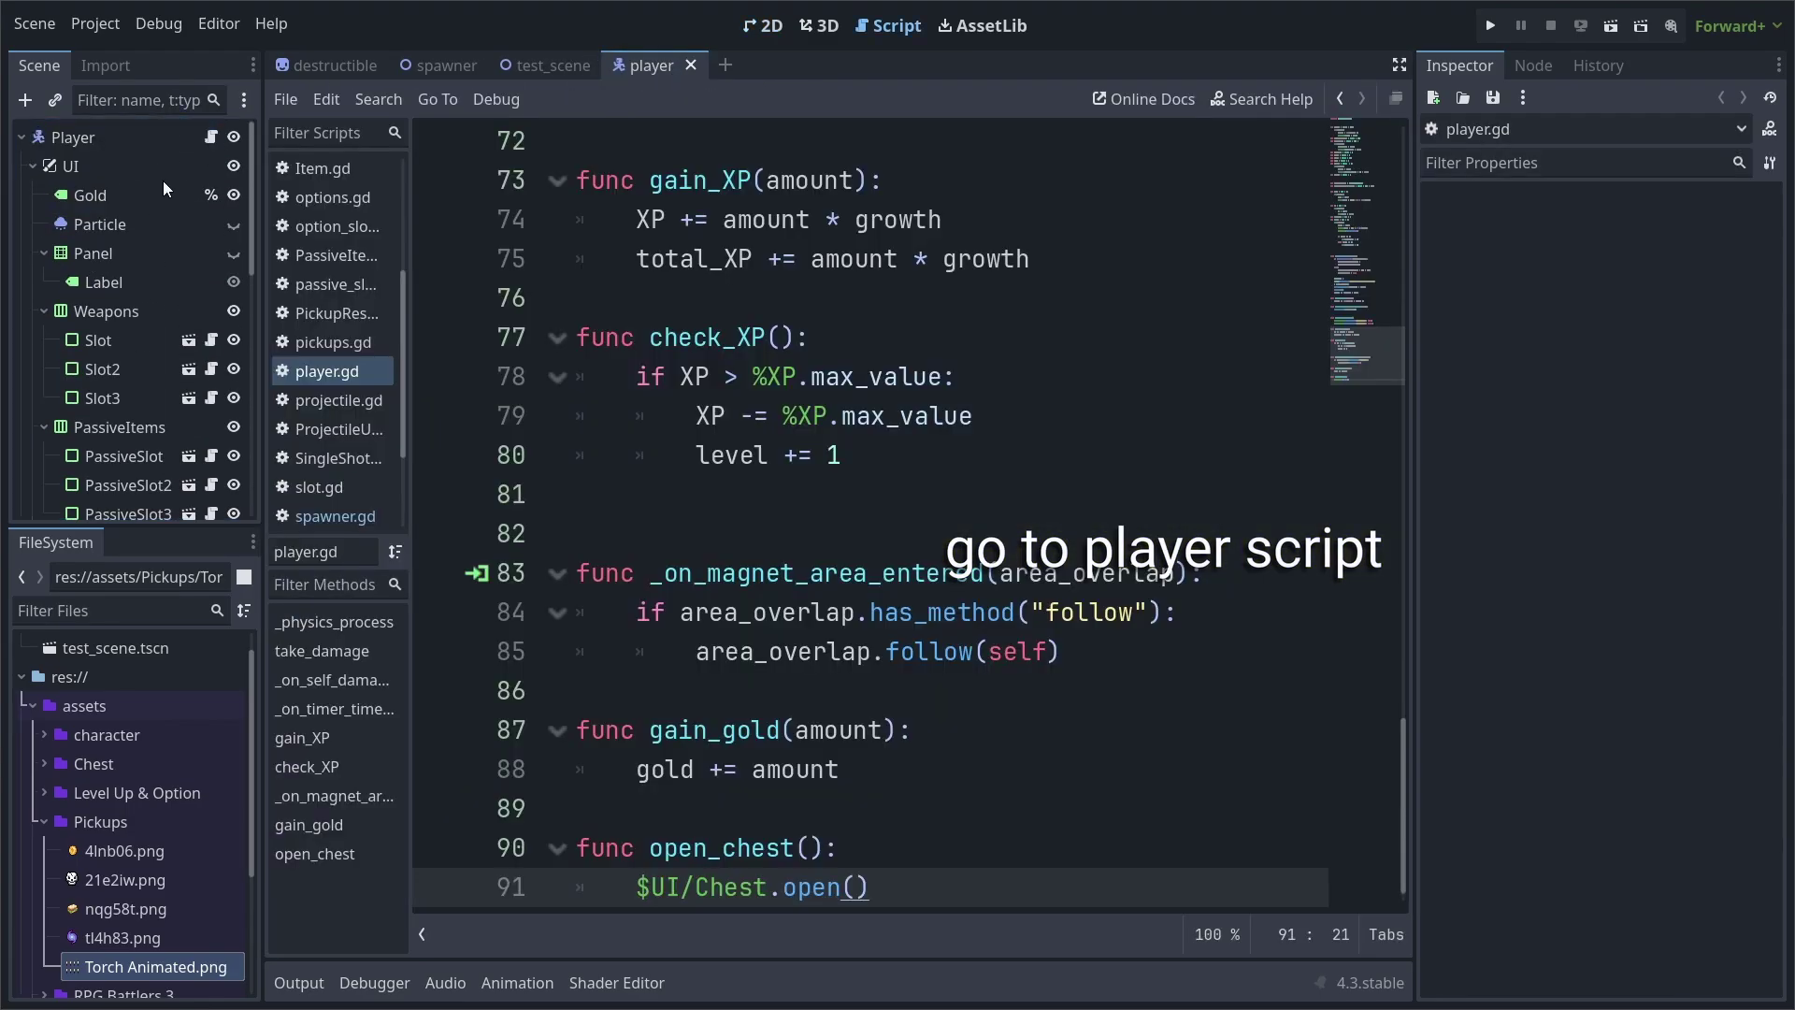
scroll(1256, 502, up, 5)
scroll(1257, 502, up, 12)
scroll(1257, 502, up, 5)
scroll(1257, 502, down, 2)
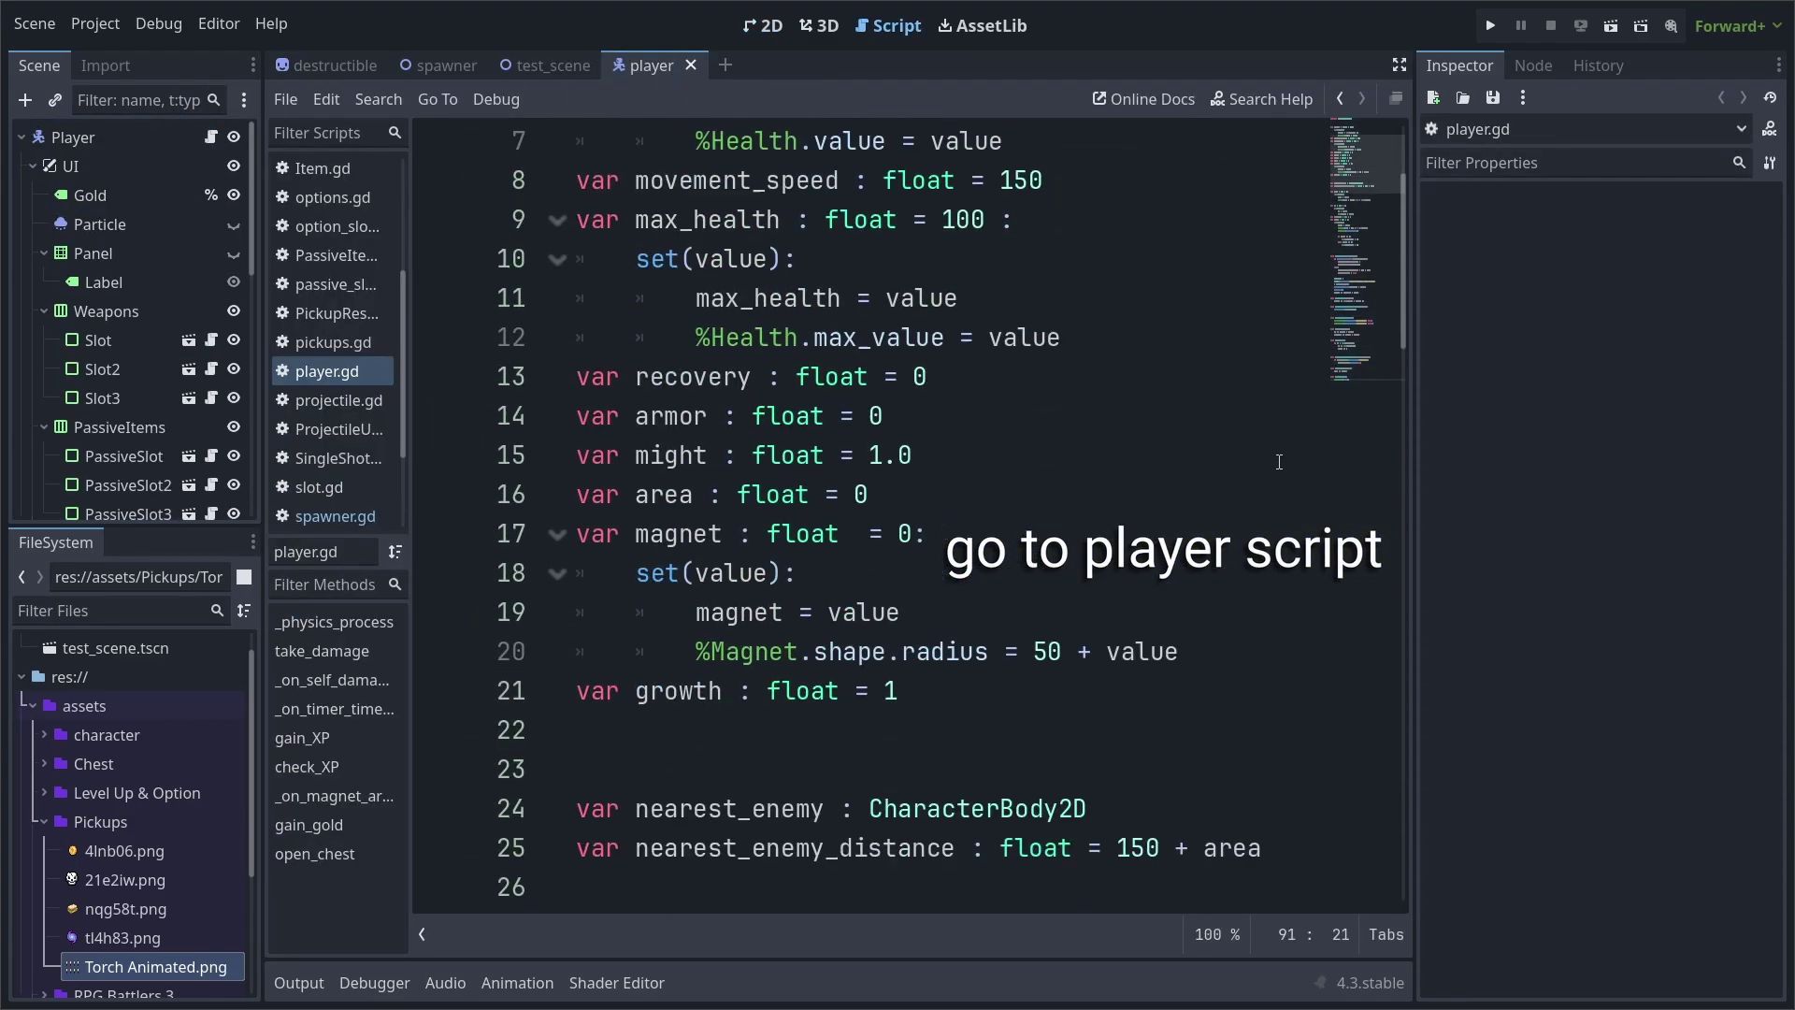
scroll(1130, 596, down, 3)
double_click(977, 456)
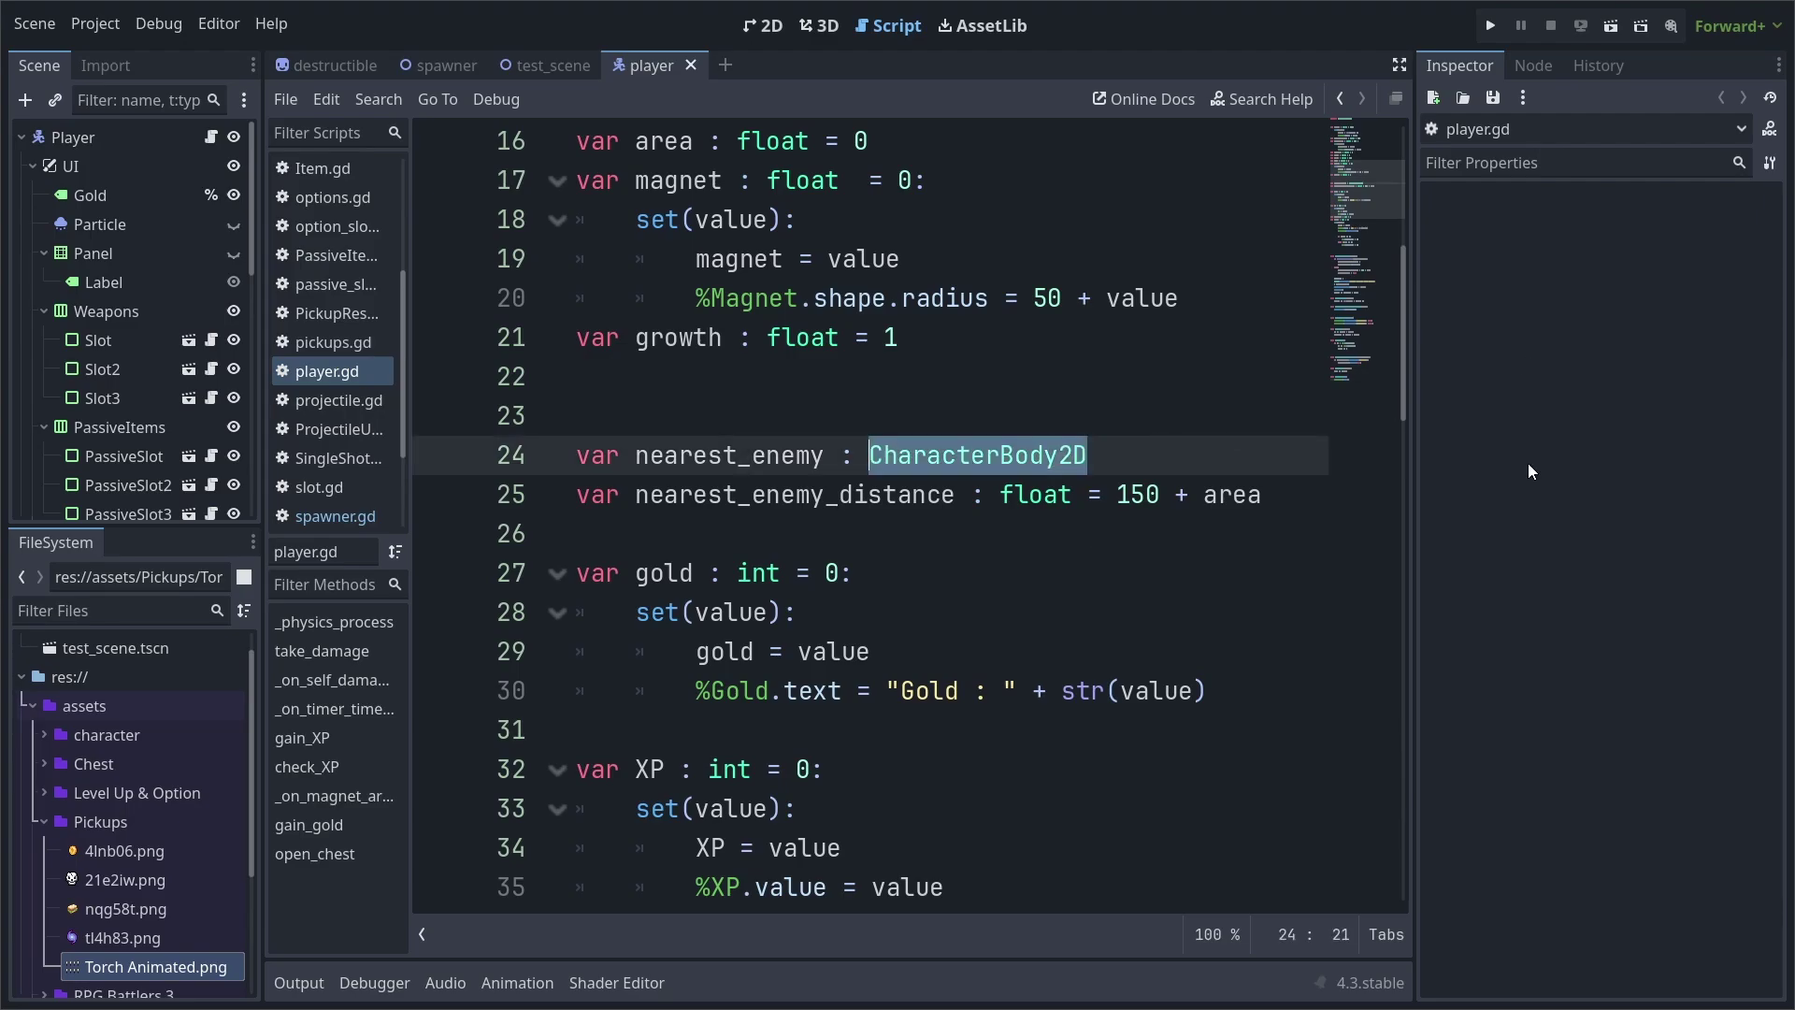
key(BackSpace)
key(BackSpace)
key(BackSpace)
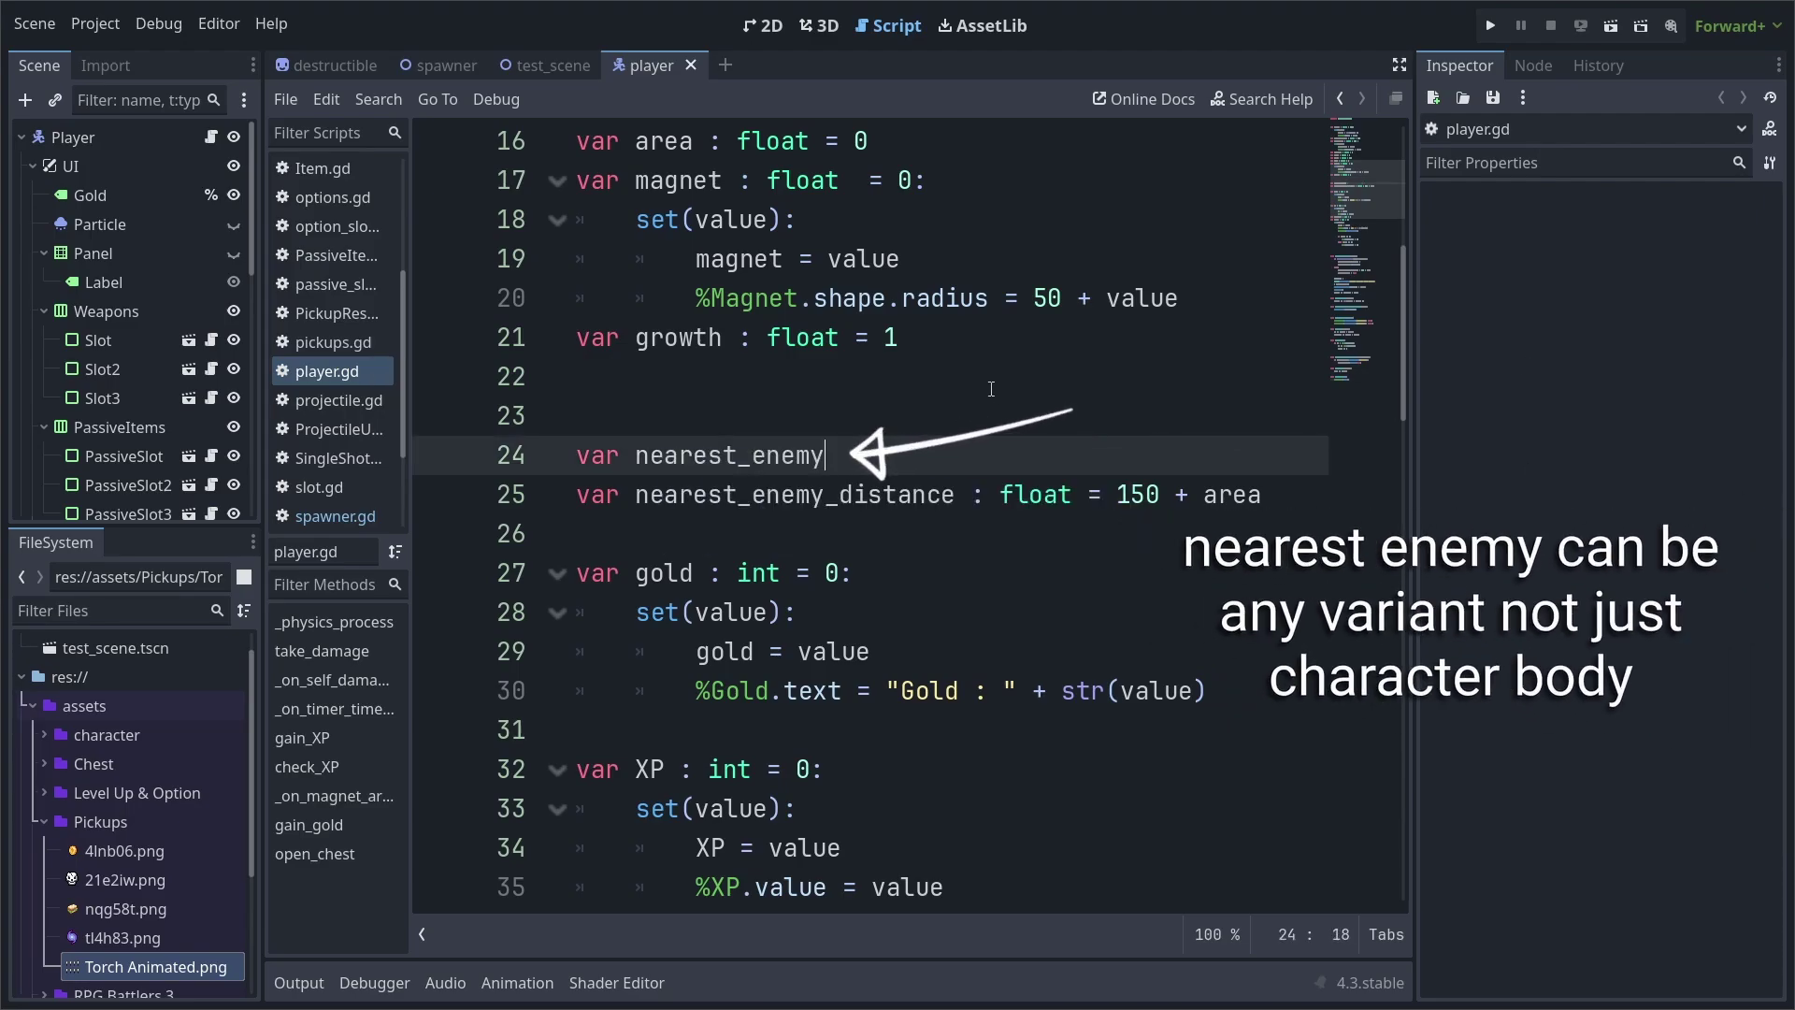
scroll(991, 388, down, 5)
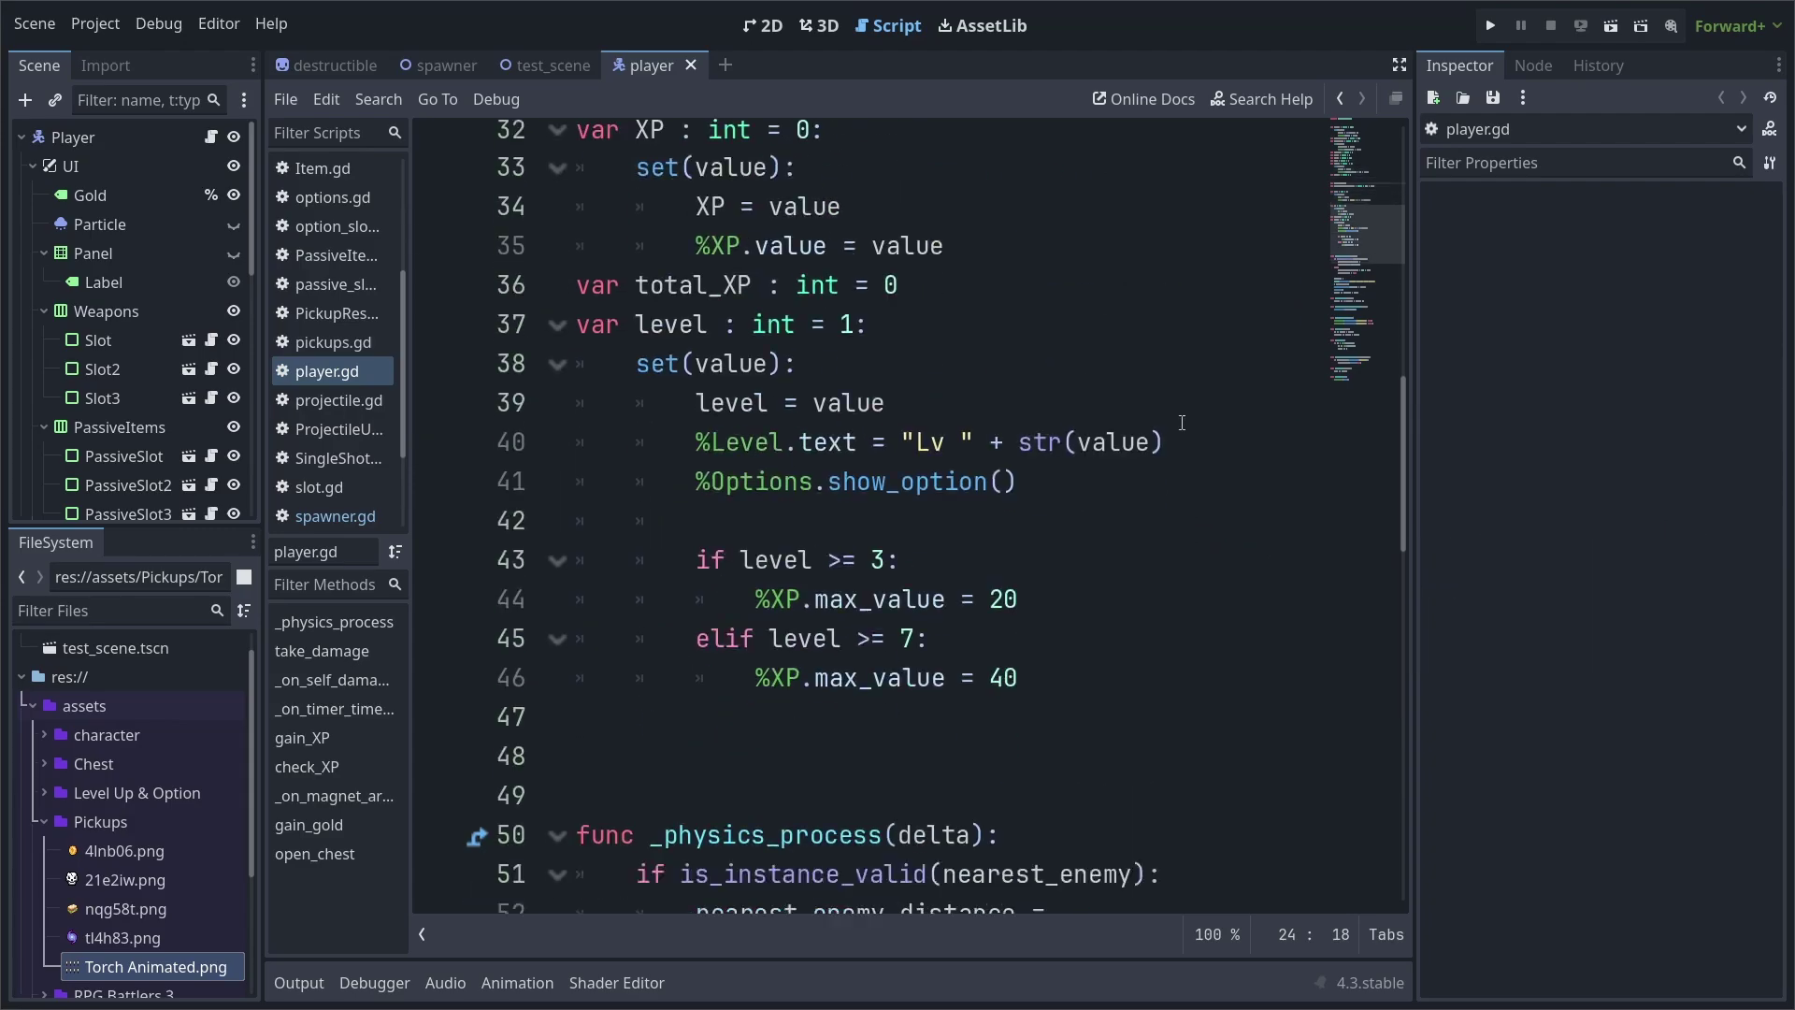
scroll(1373, 614, down, 4)
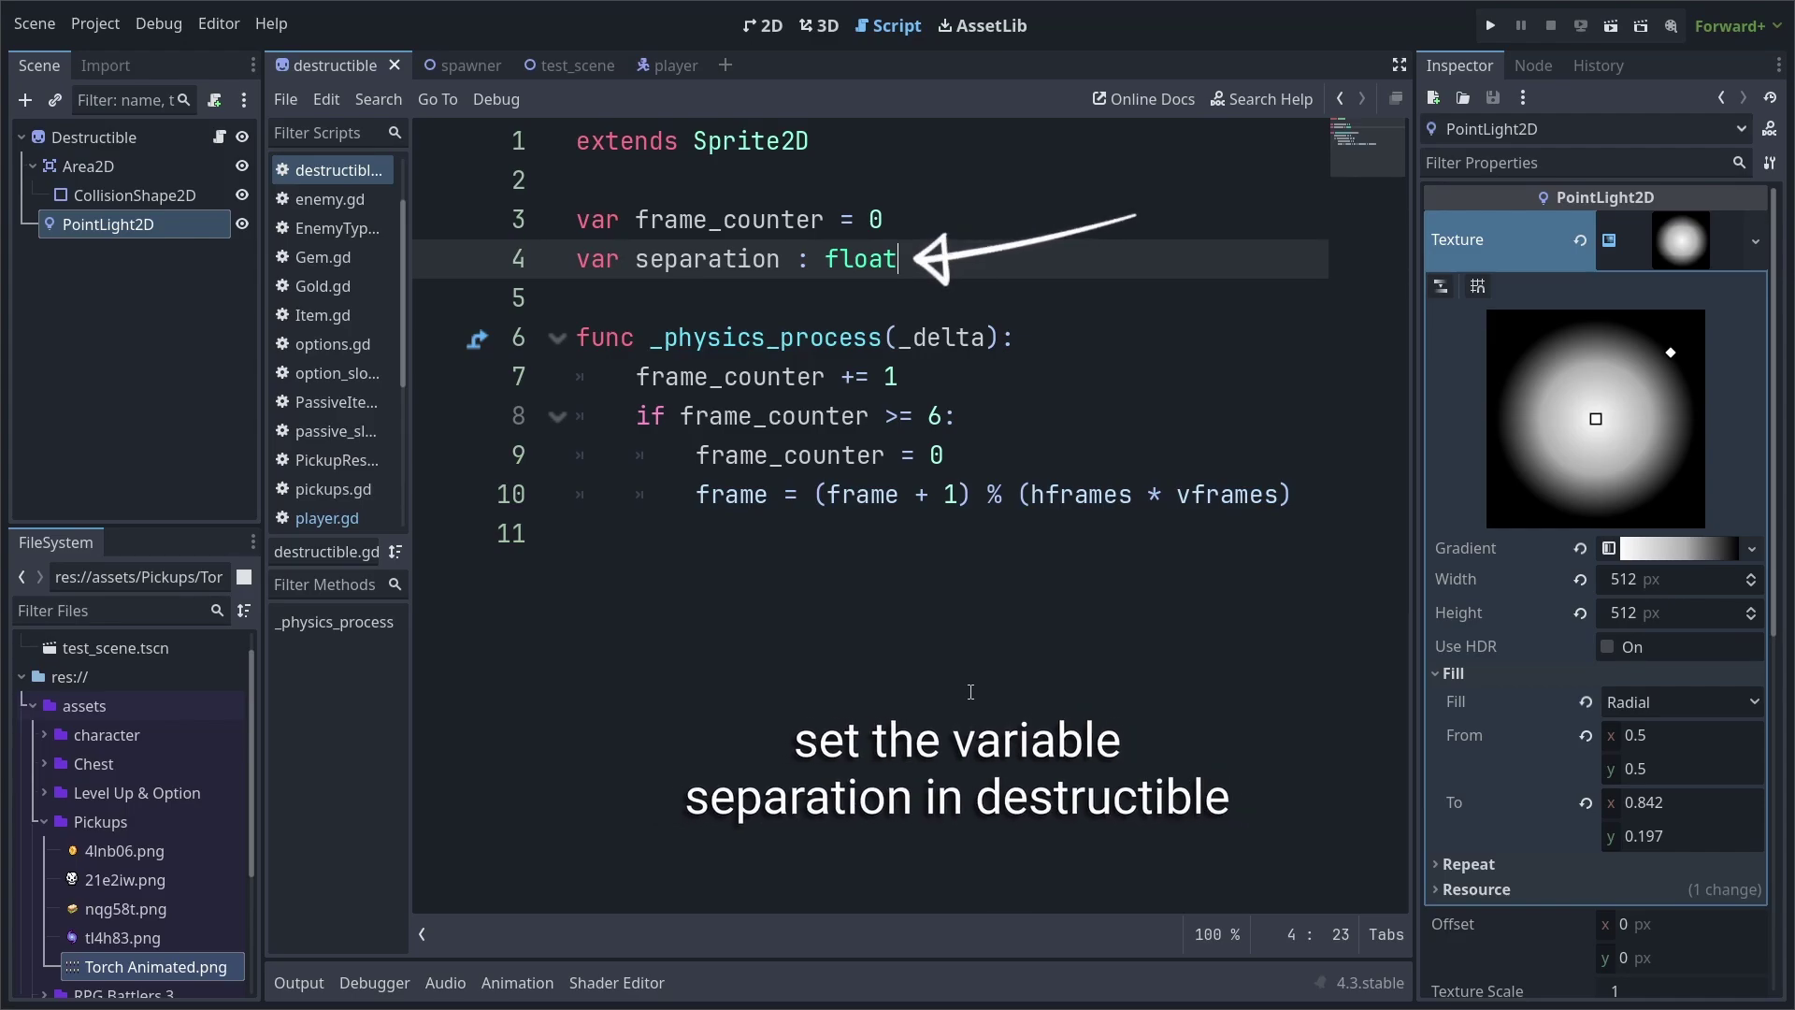
key(ctrl+shift+F11)
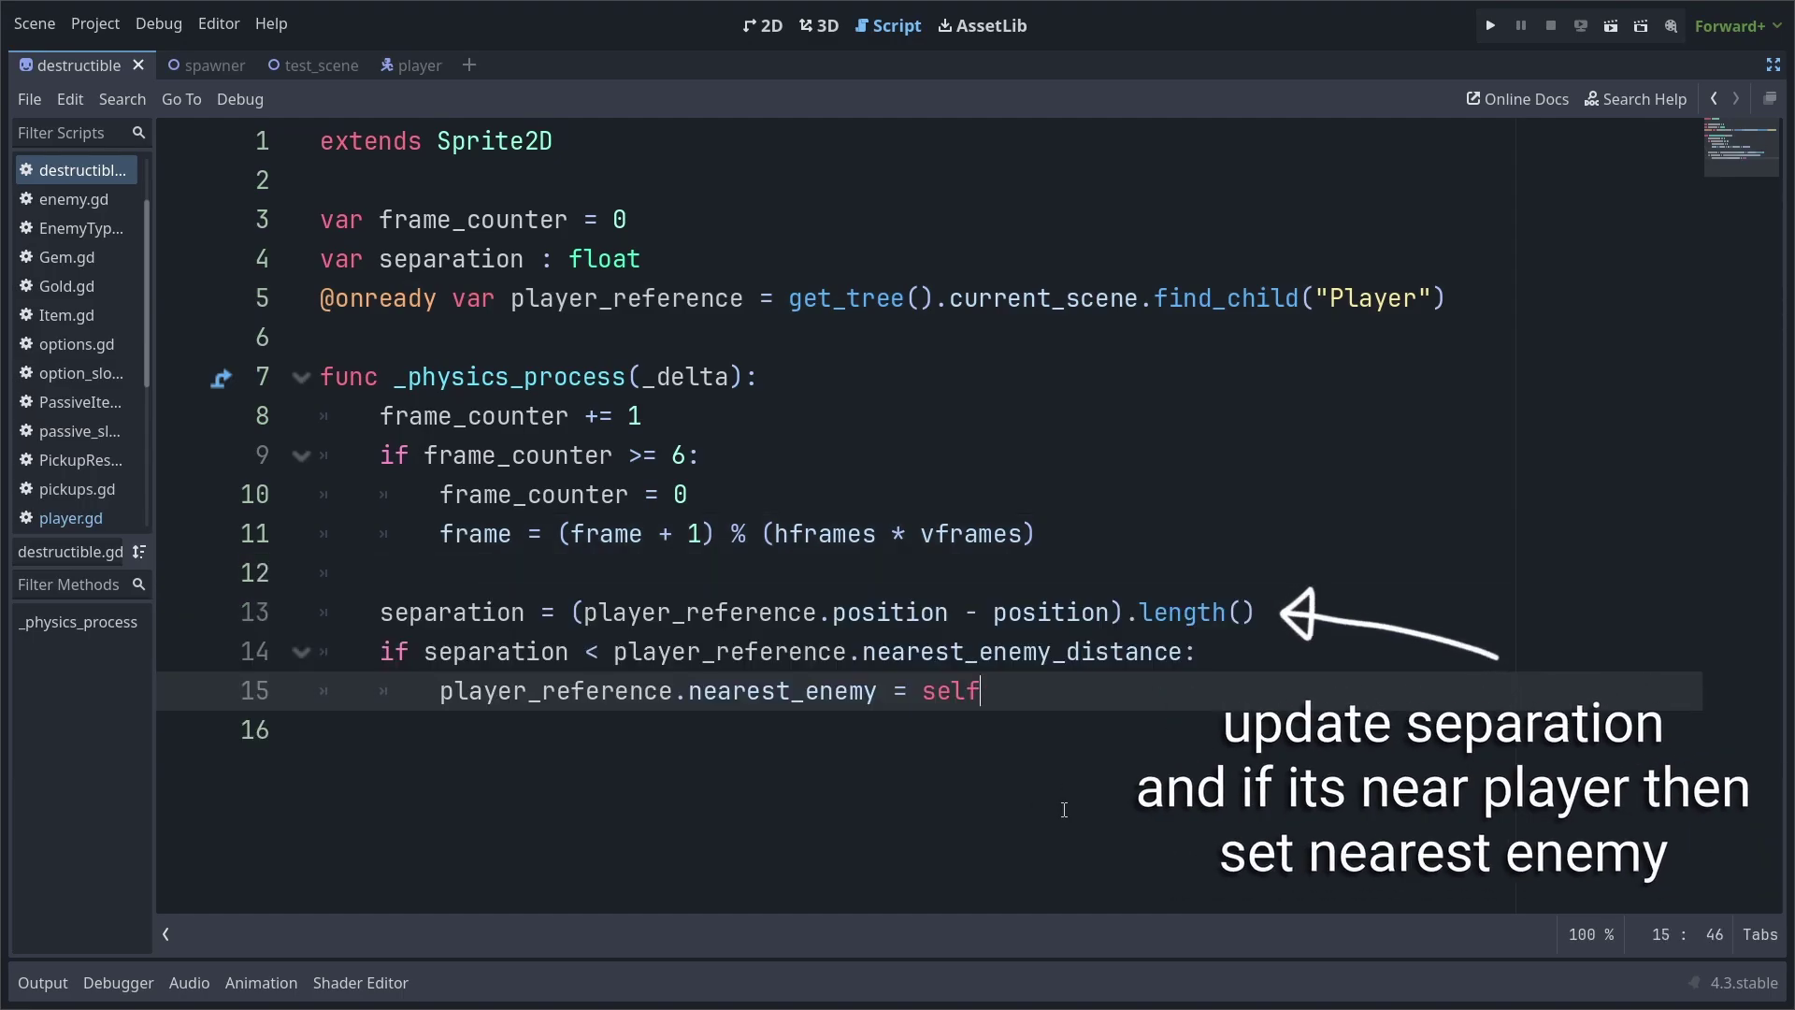
Step: Test-run the game with F5, moving the hero so it shoots nearby torches, then stop
key(F5)
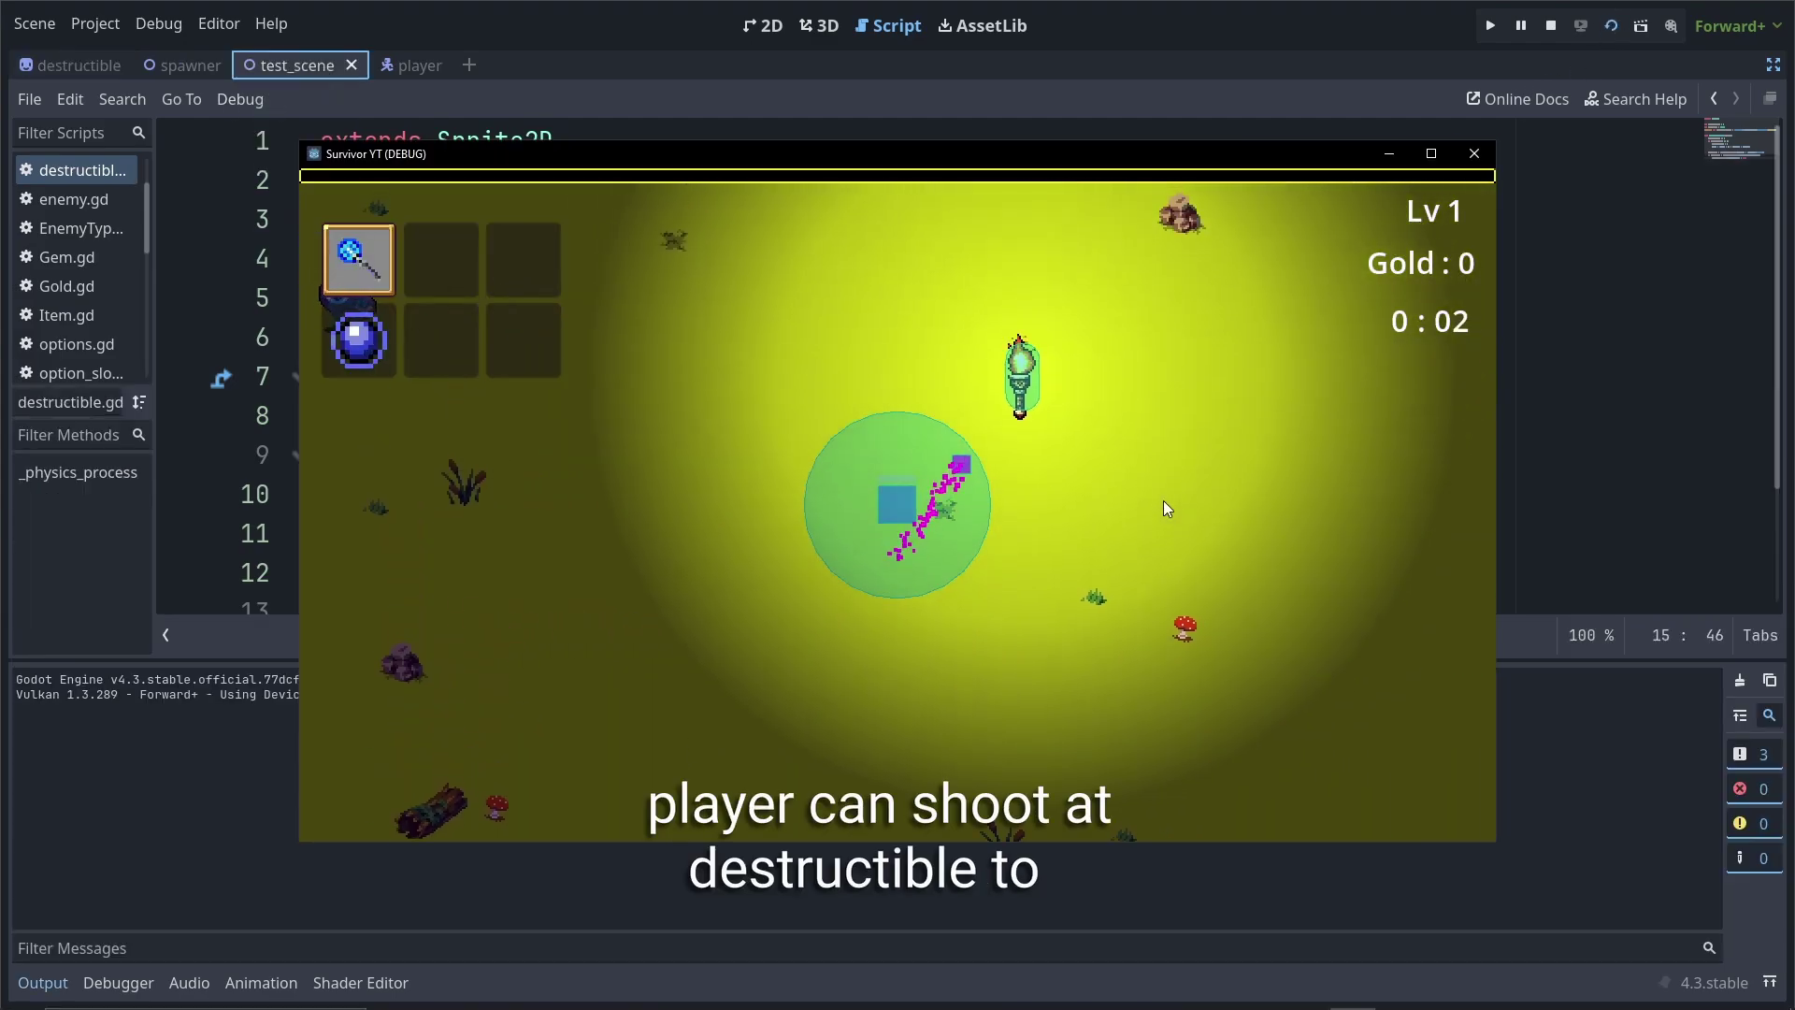
key(w)
key(d)
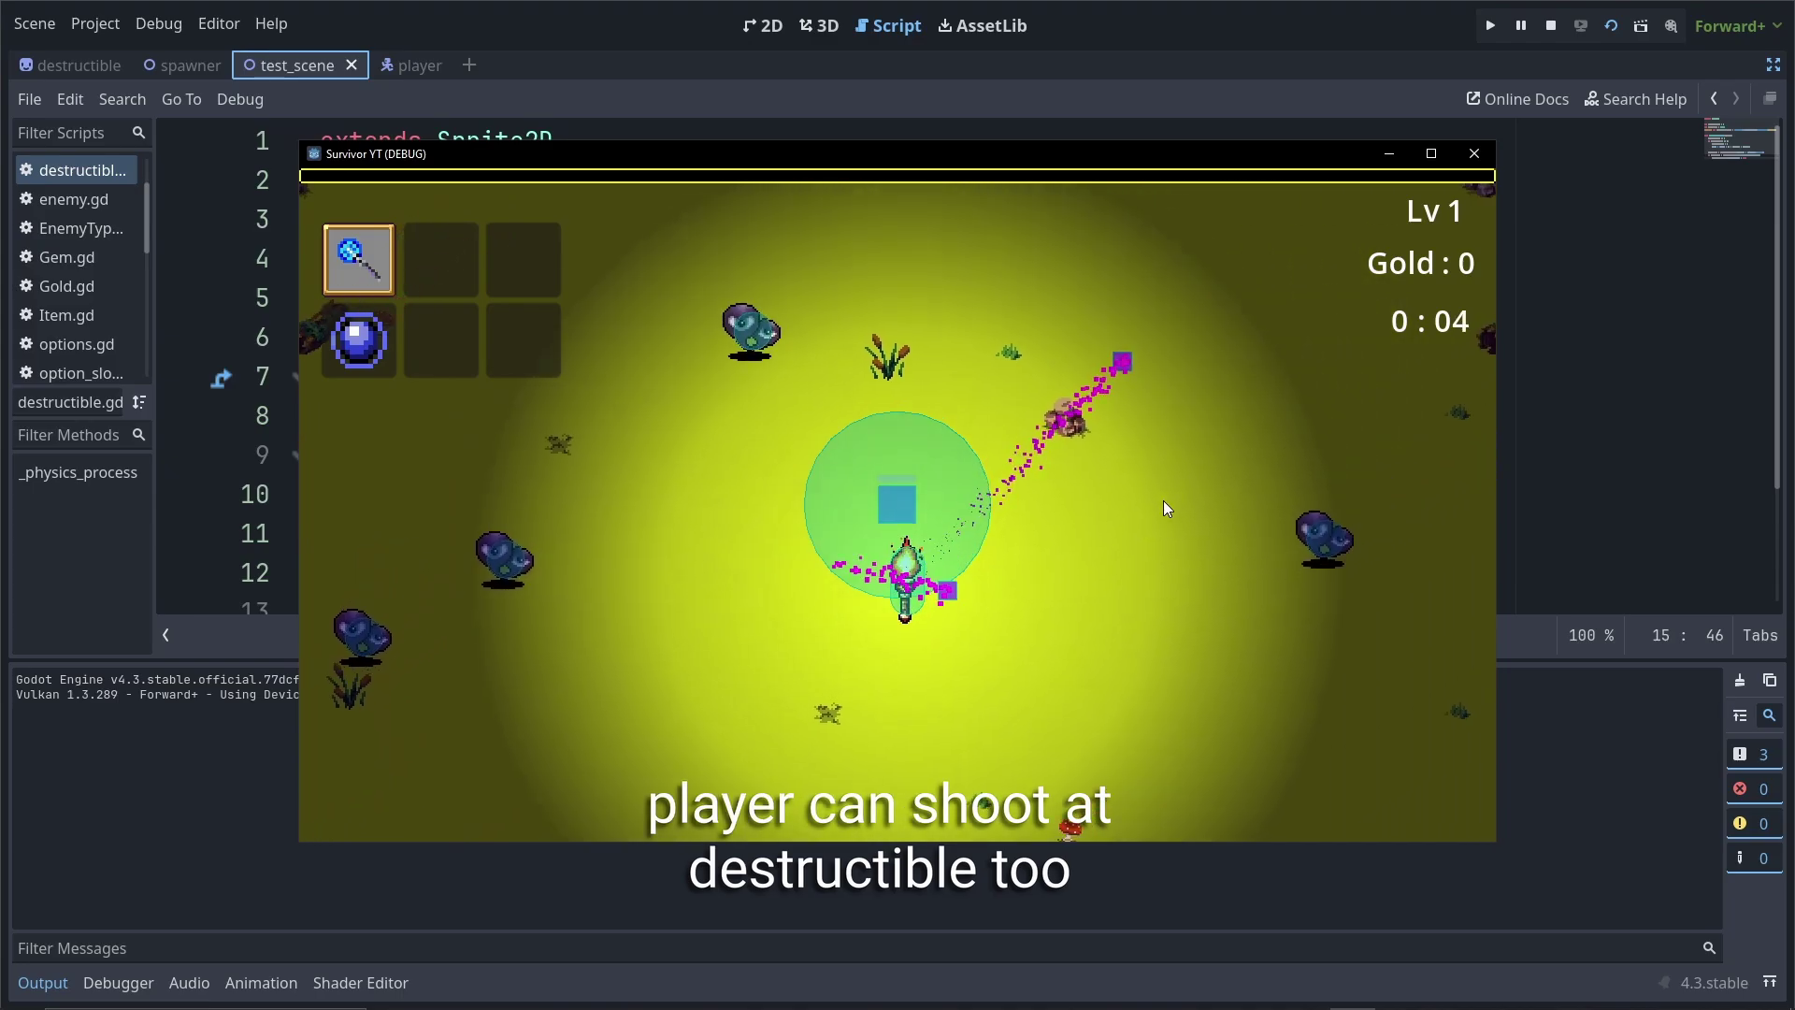
key(s)
key(d)
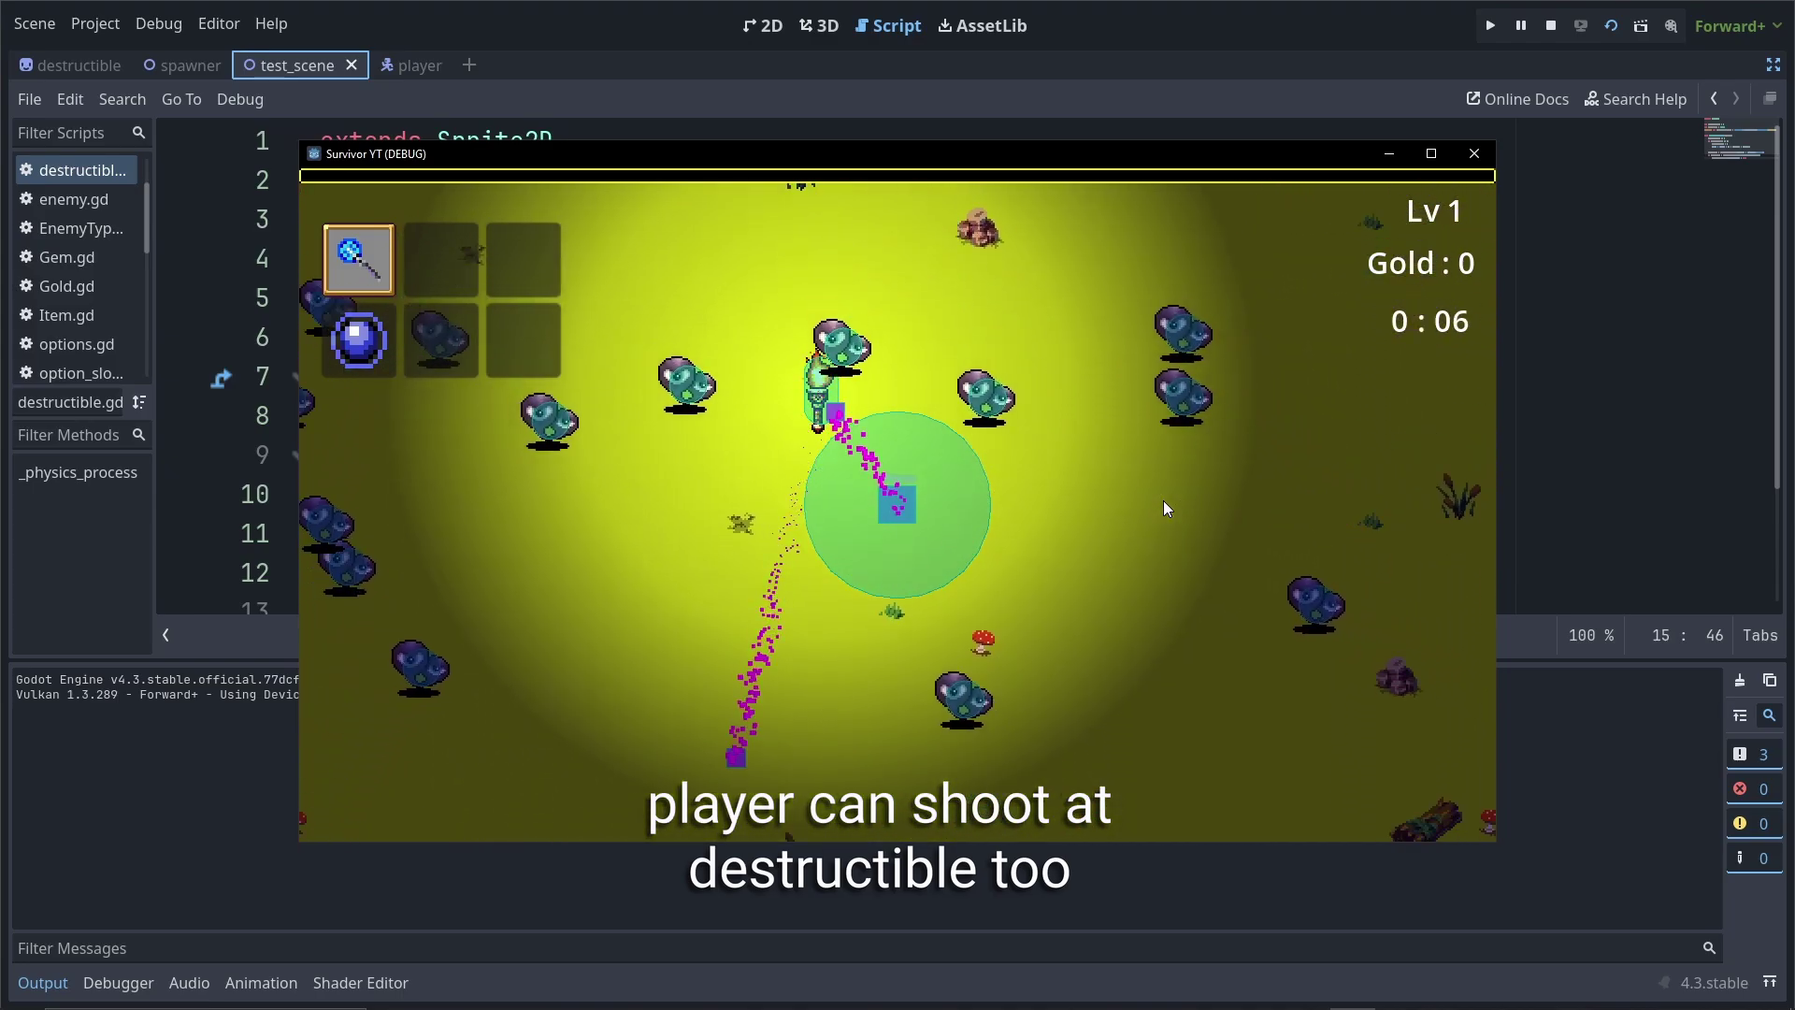
key(F8)
Step: Add 'var health : float = 10' with a queue_free setter and a red-flash take_damage function
click(665, 259)
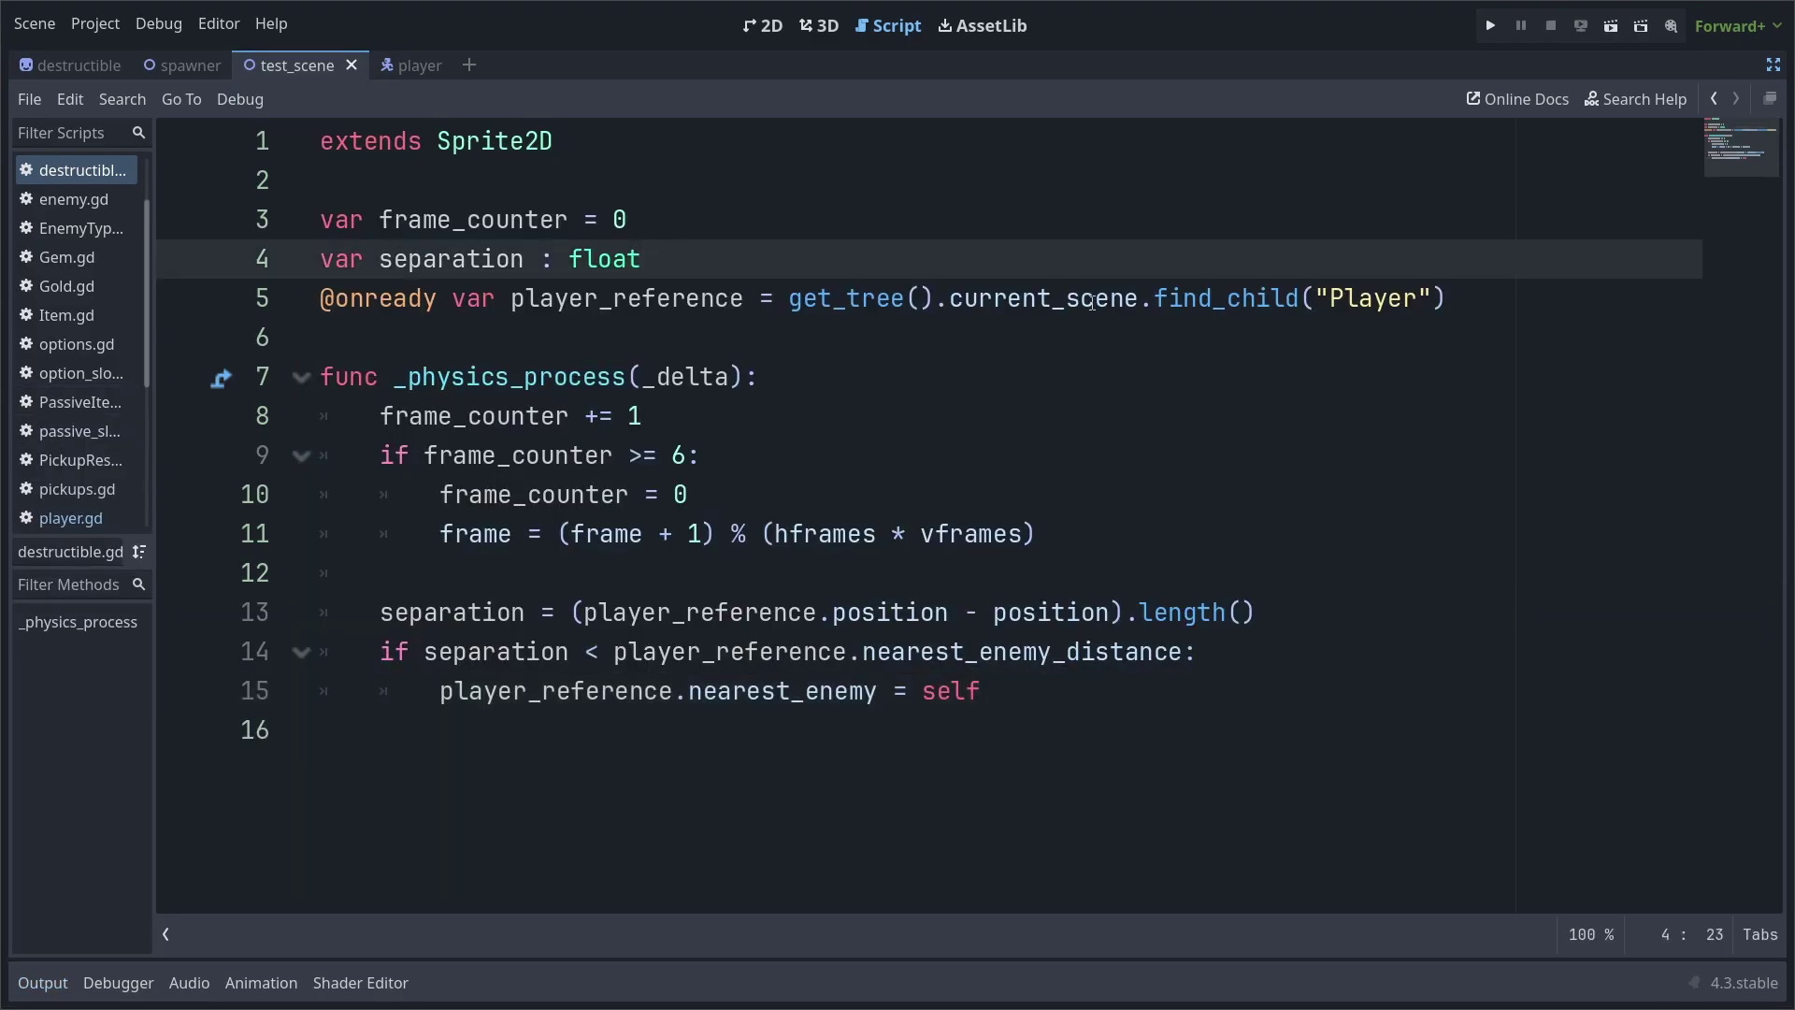
key(Return)
text(var health : float = 10)
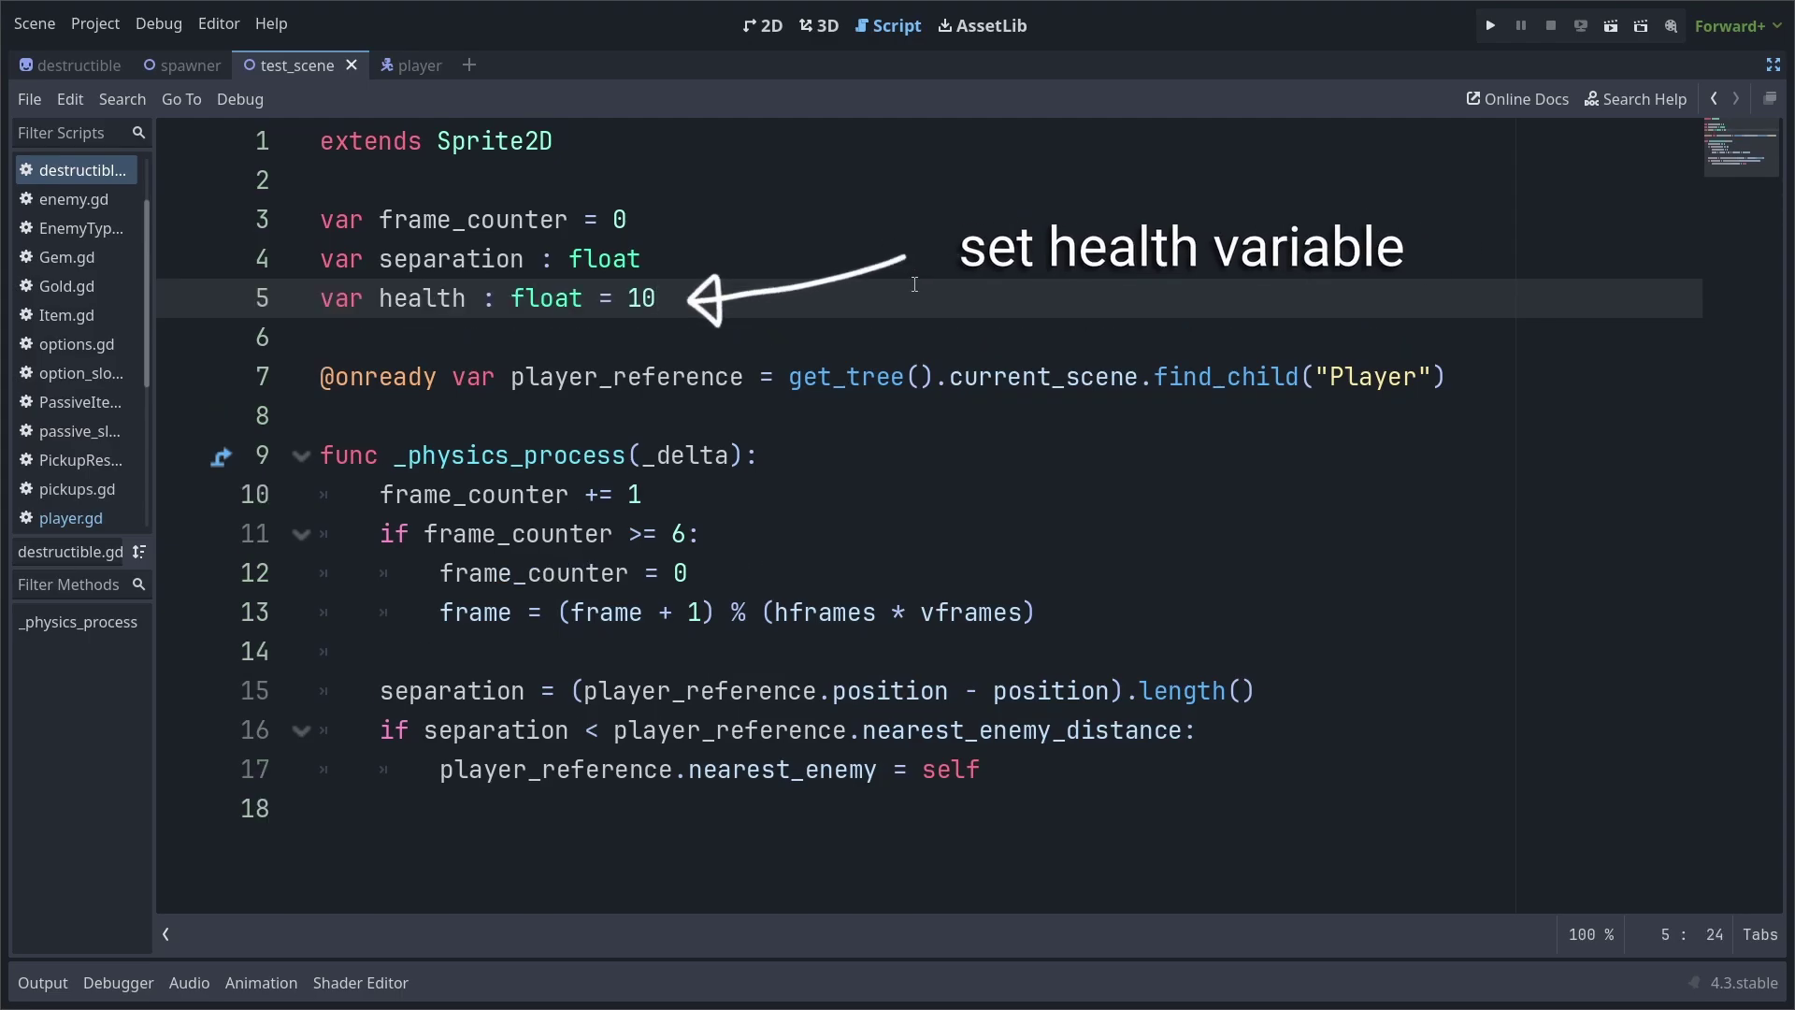
click(476, 814)
text(func take_damage(amount = 1): 	health -= amount 	 	var tween = get_tree().create_tween() 	tween.tween_property(self, "modulate", Color(3, 0.25, 0.25), 0.2) 	tween.chain().tween_property(self, "modulate", Color(1, 1, 1), 0.2) 	 	tween.bind_node(self))
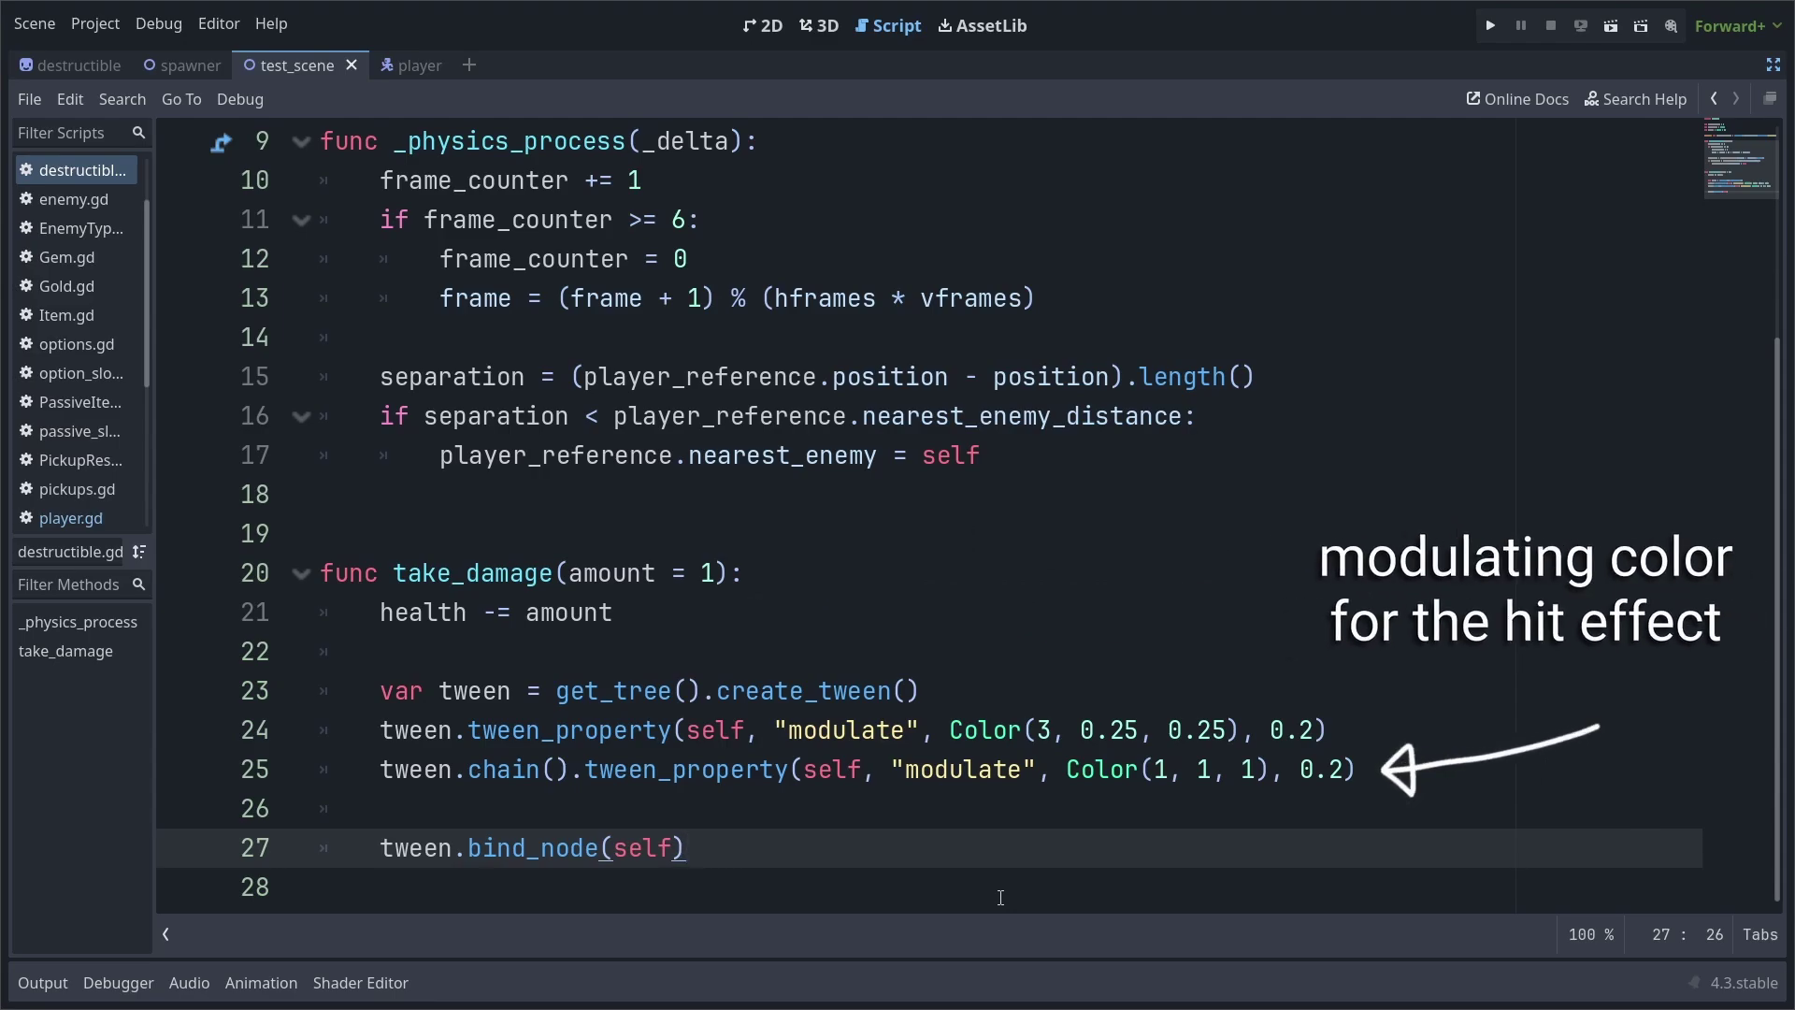
scroll(948, 786, up, 3)
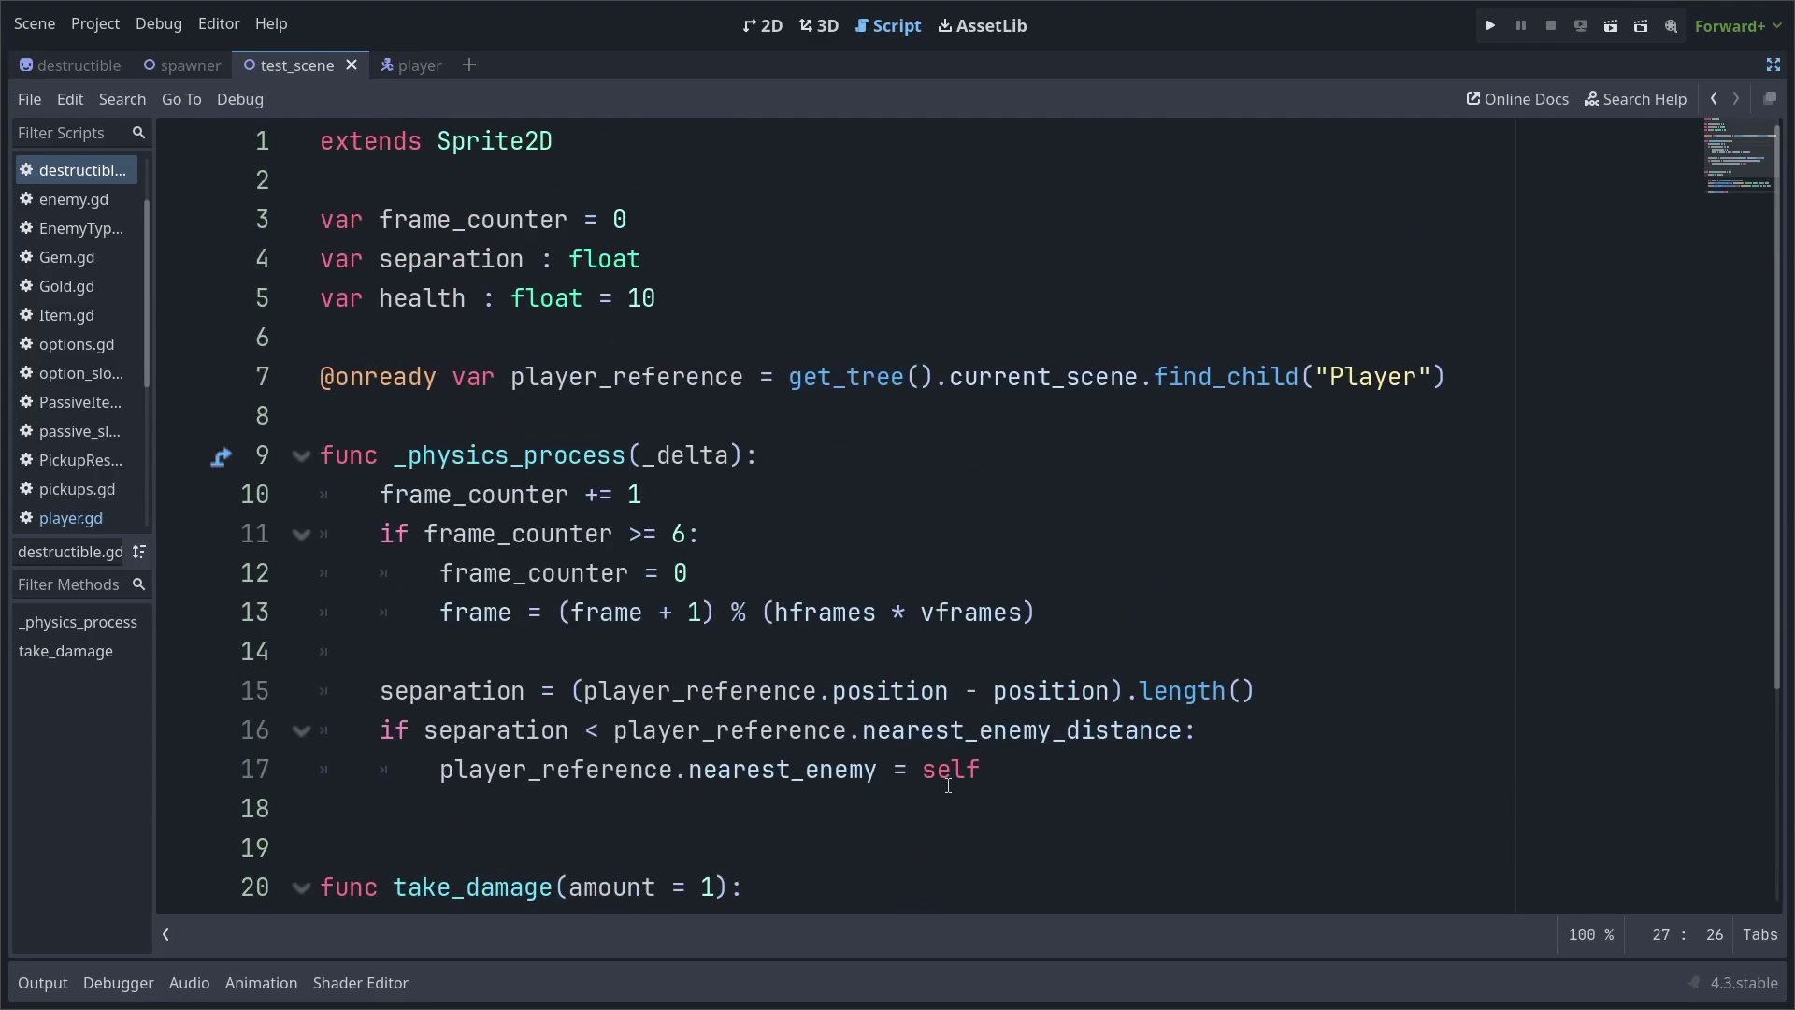
click(703, 299)
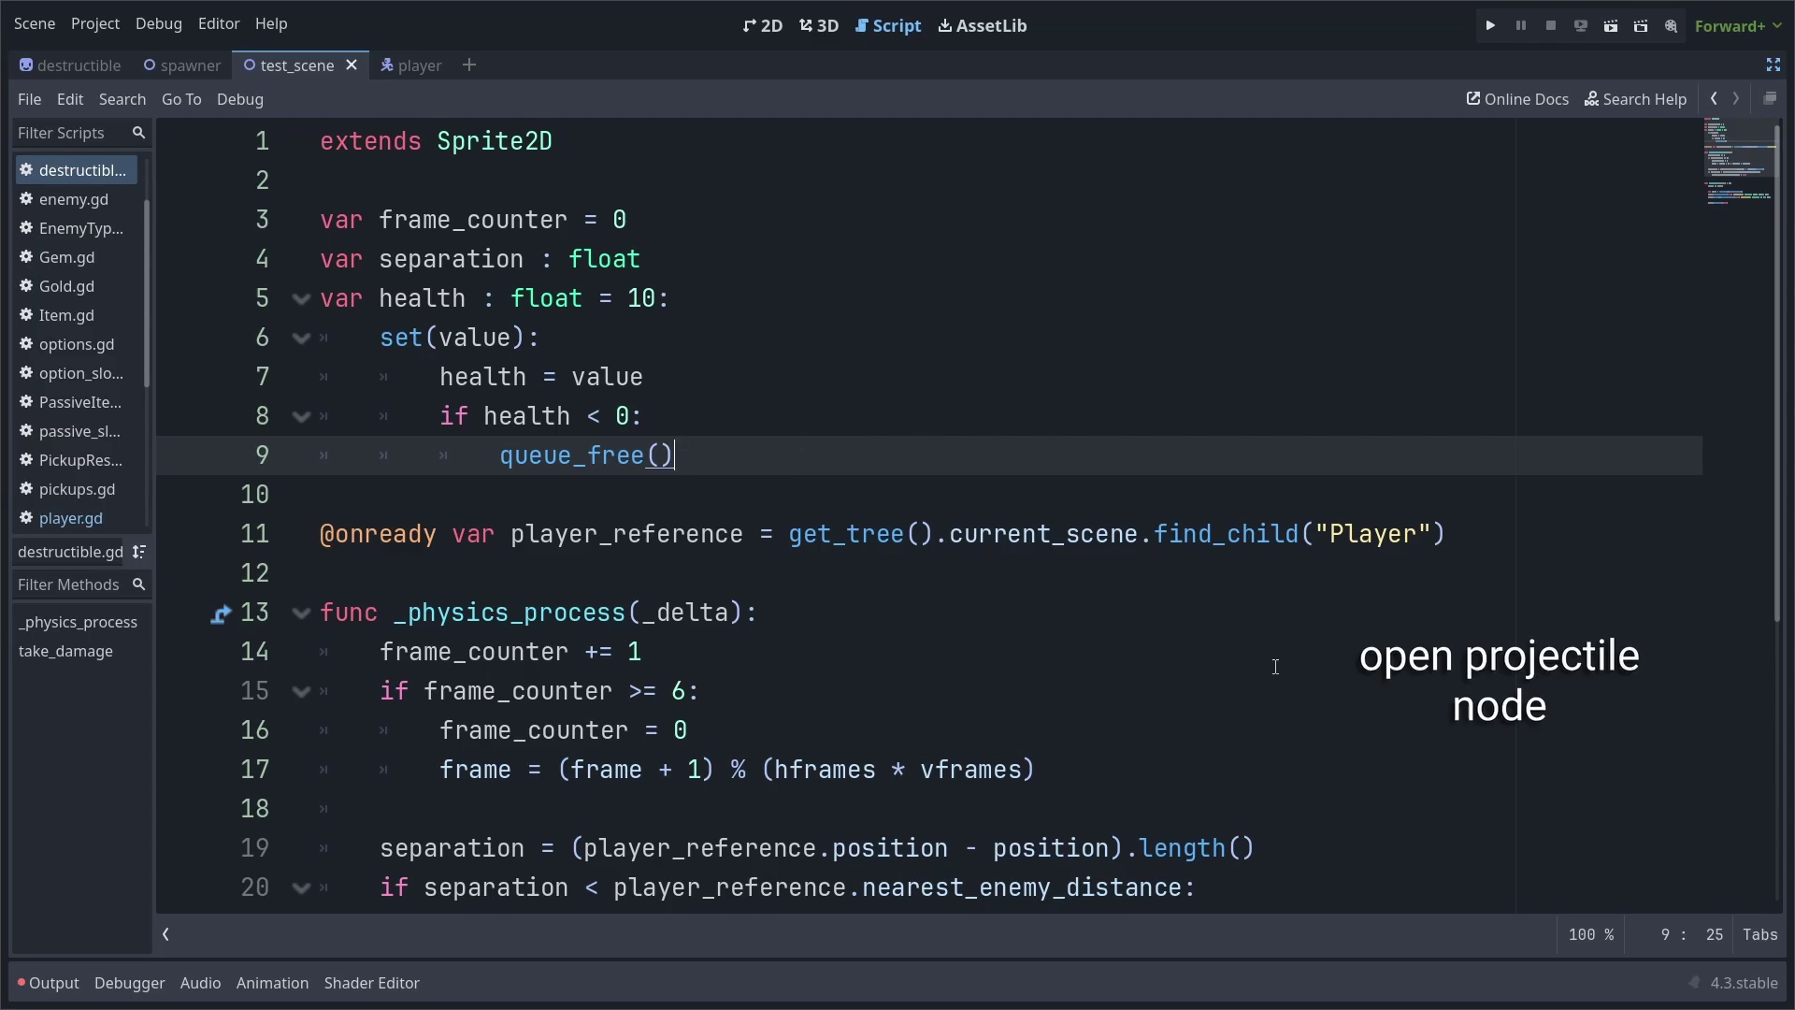
Step: Open projectile.tscn through the quick scene search
key(ctrl+shift+o)
text(proje)
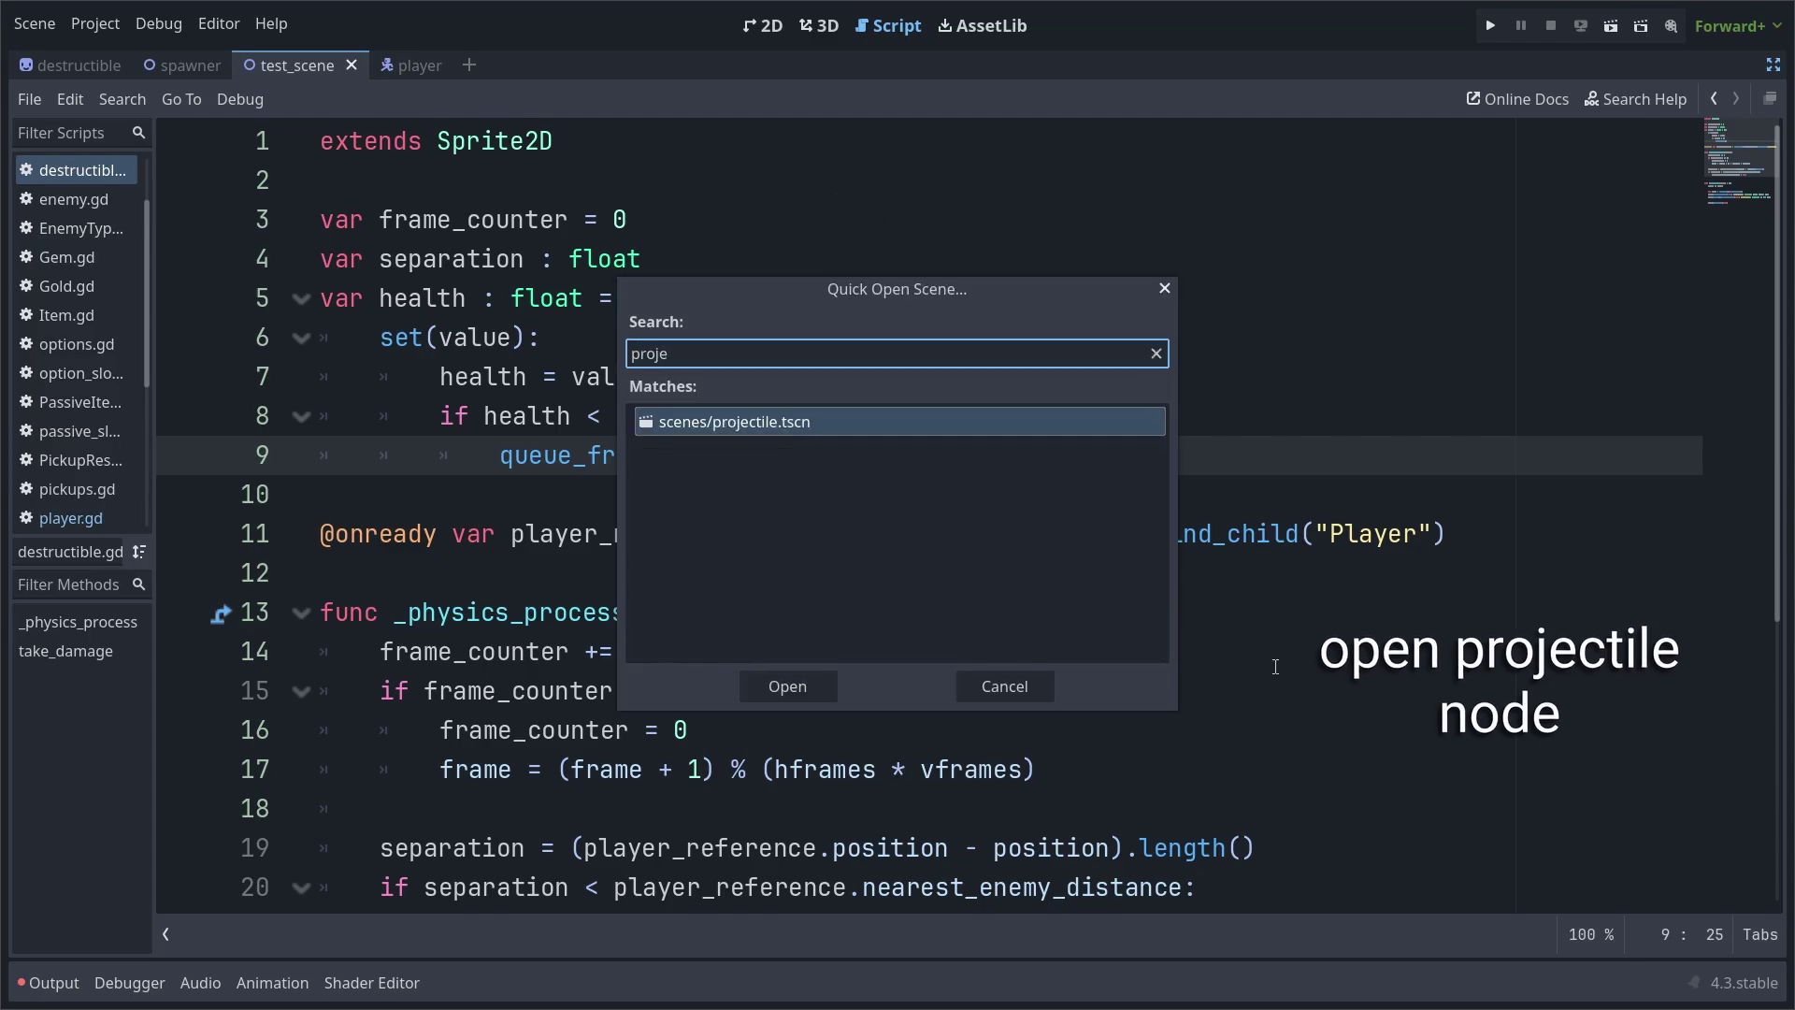
key(Return)
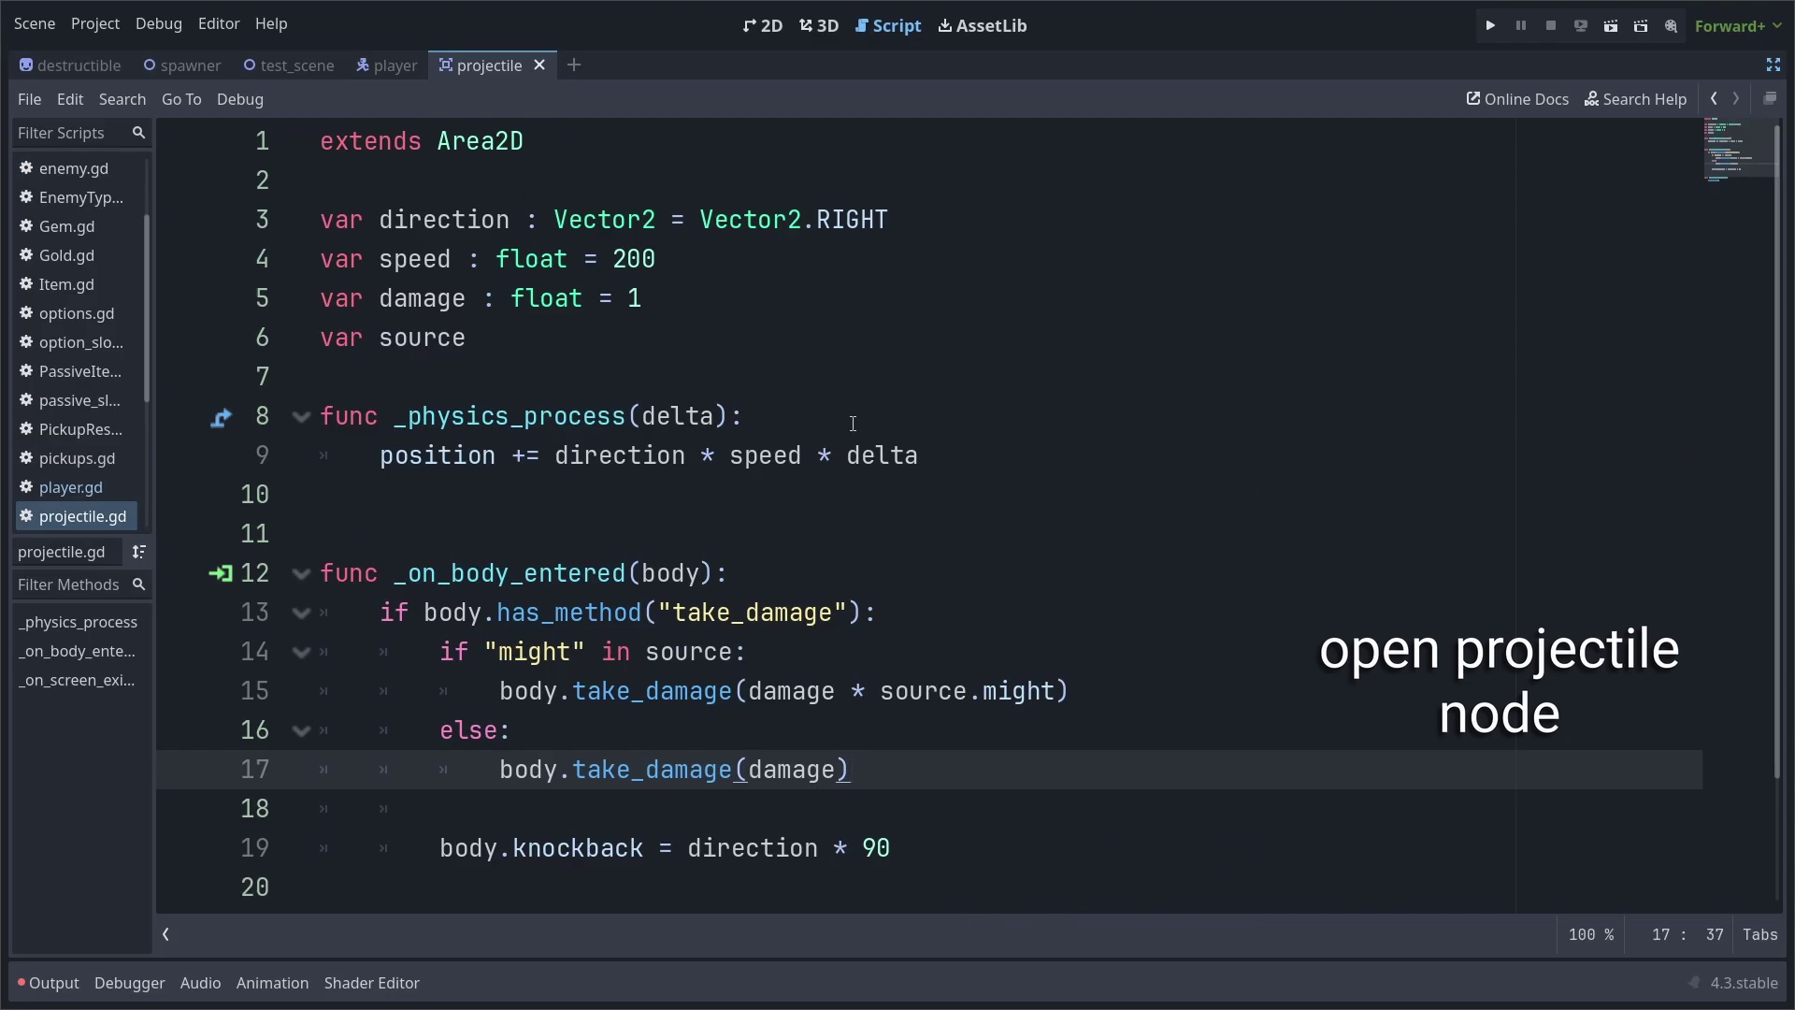
click(1774, 64)
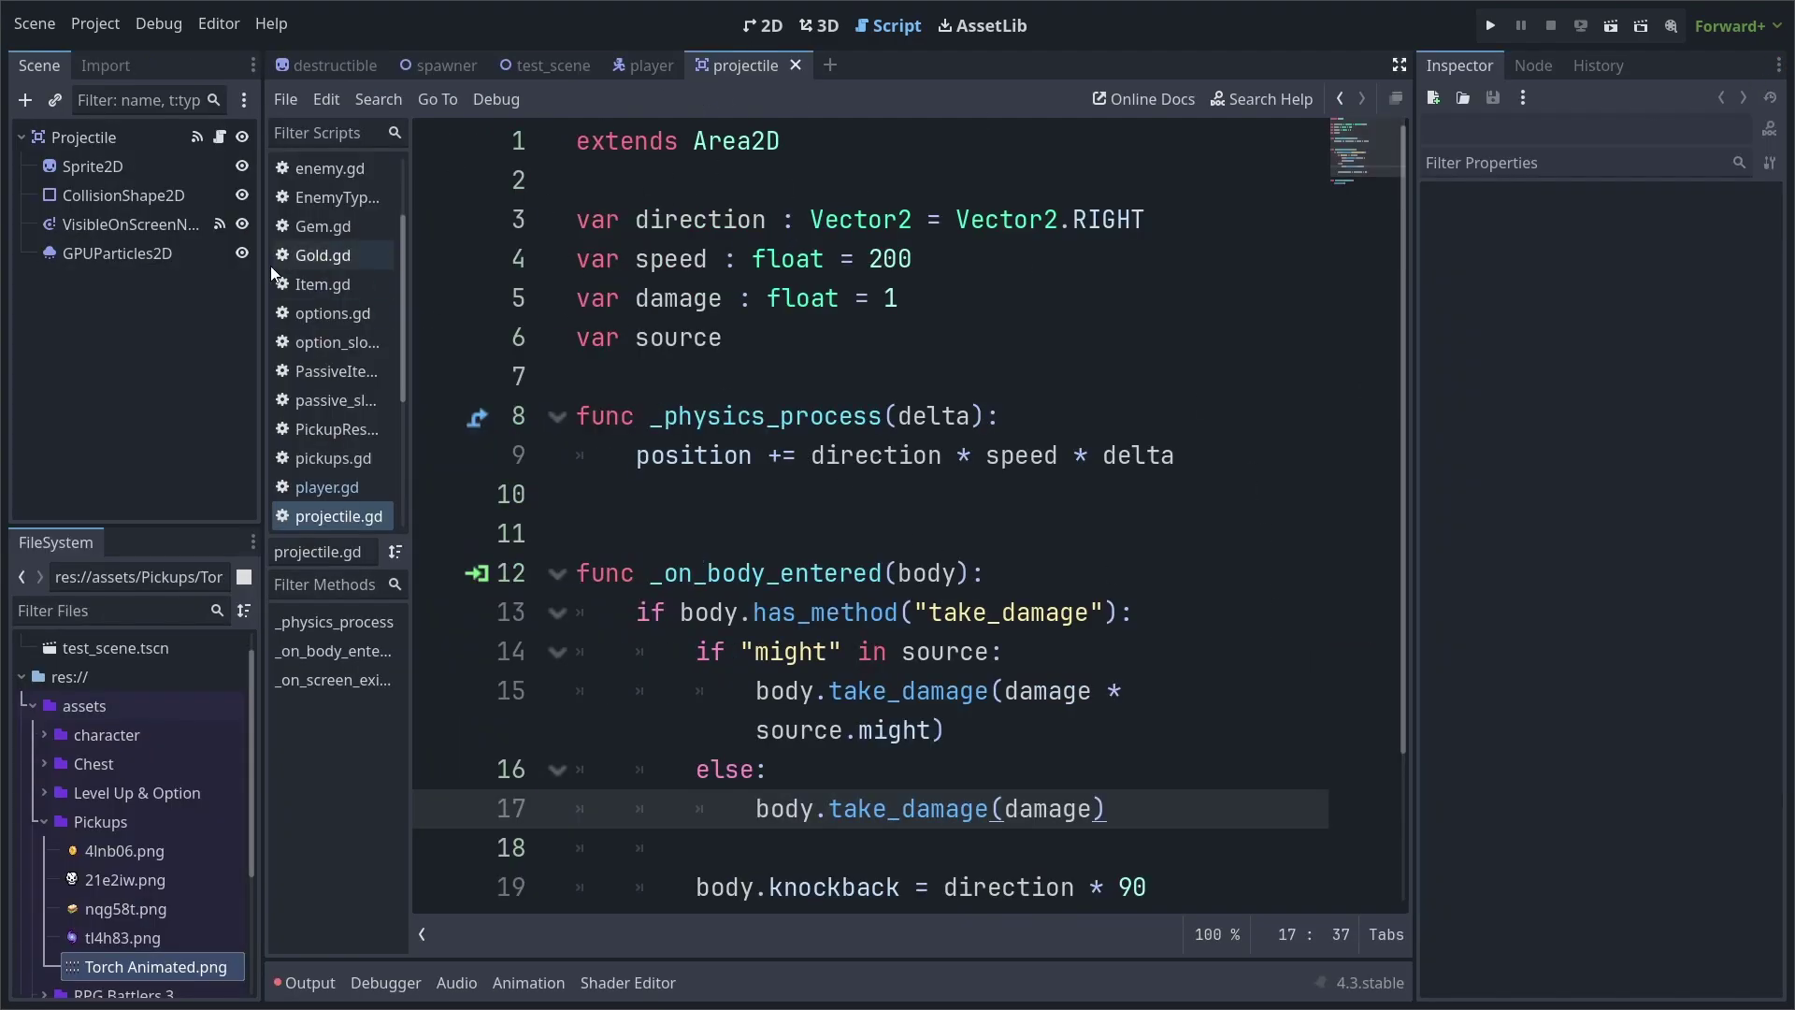
Step: Connect Projectile's area_entered signal so it calls area.get_parent().take_damage(damage), and save
click(104, 147)
click(1539, 66)
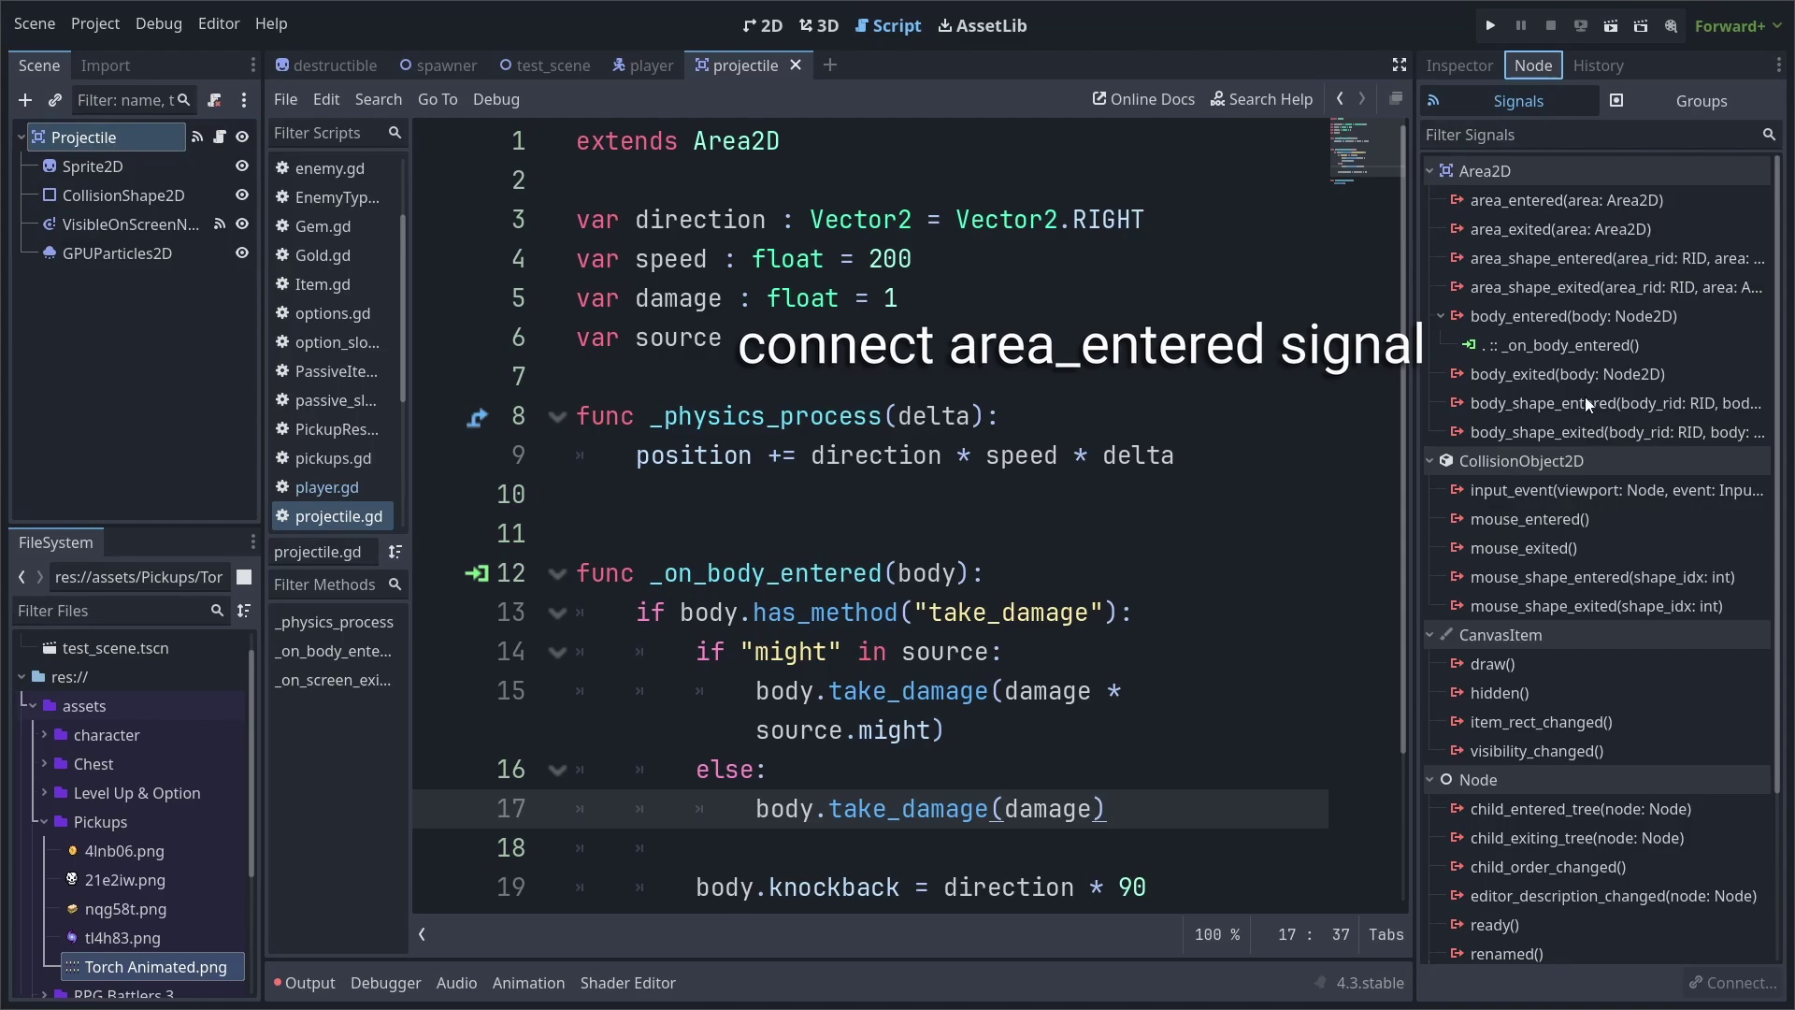
double_click(1551, 200)
click(818, 716)
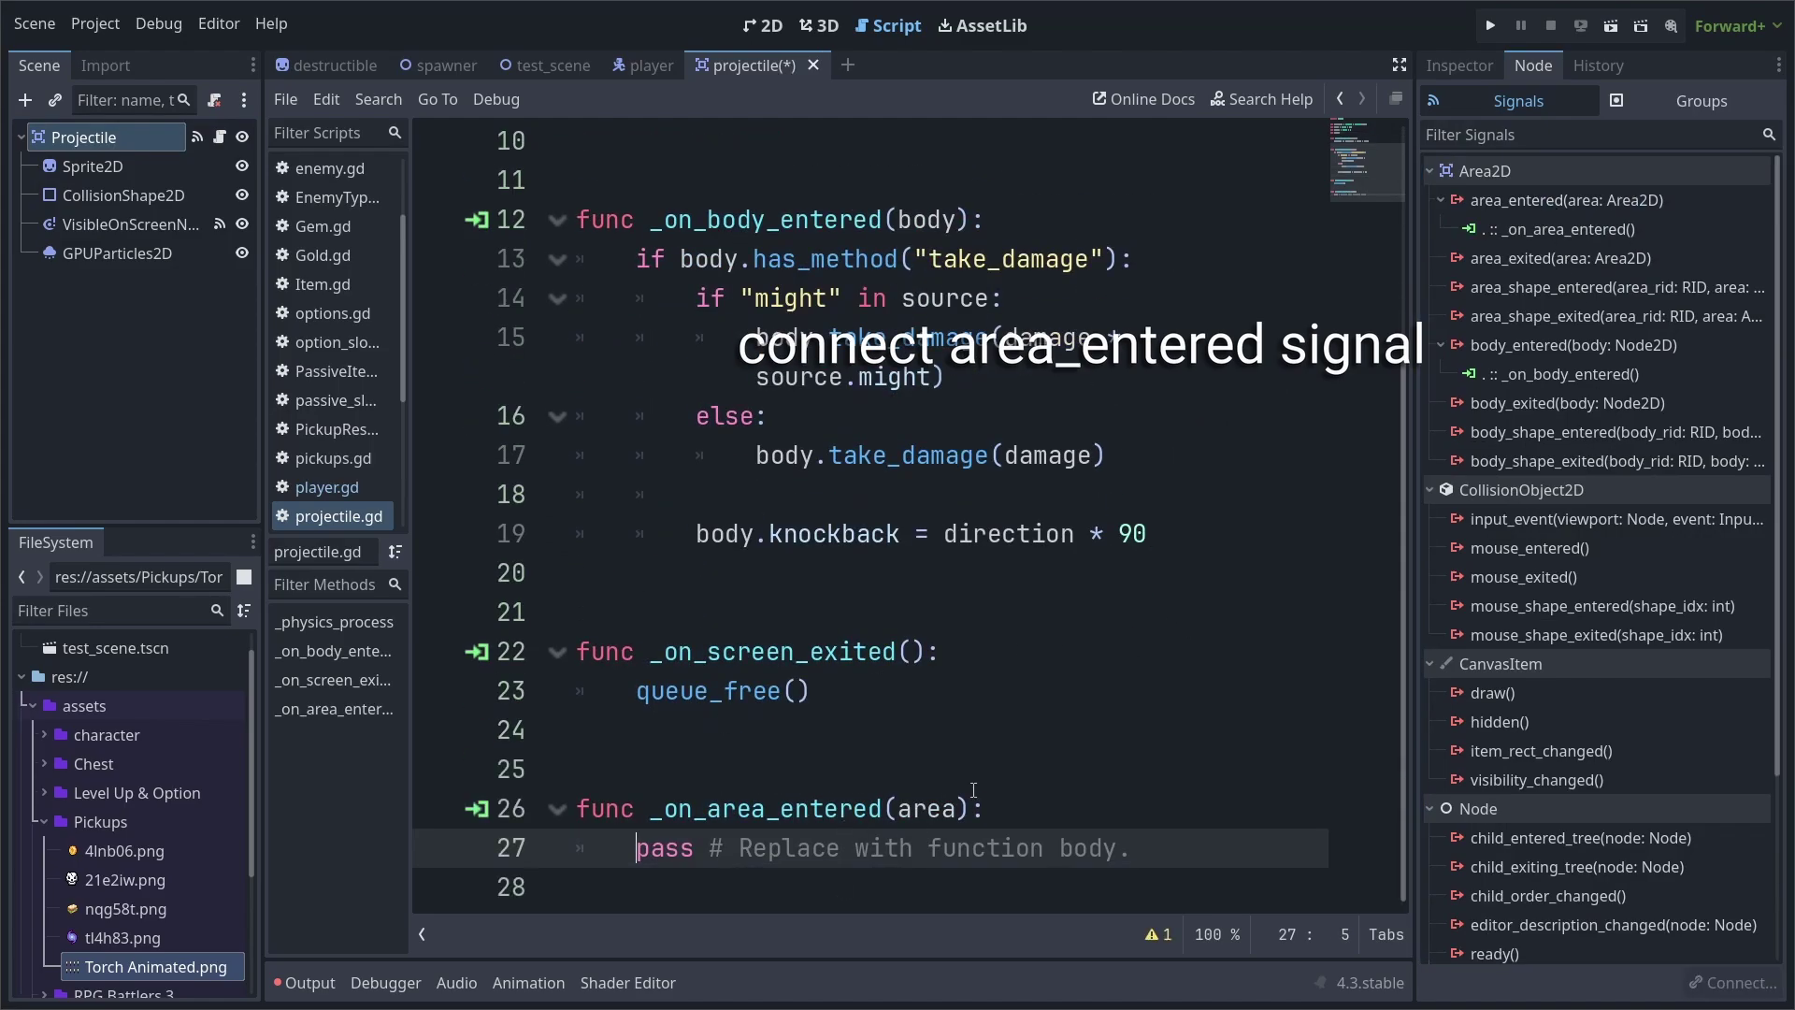
key(ctrl+s)
click(1400, 64)
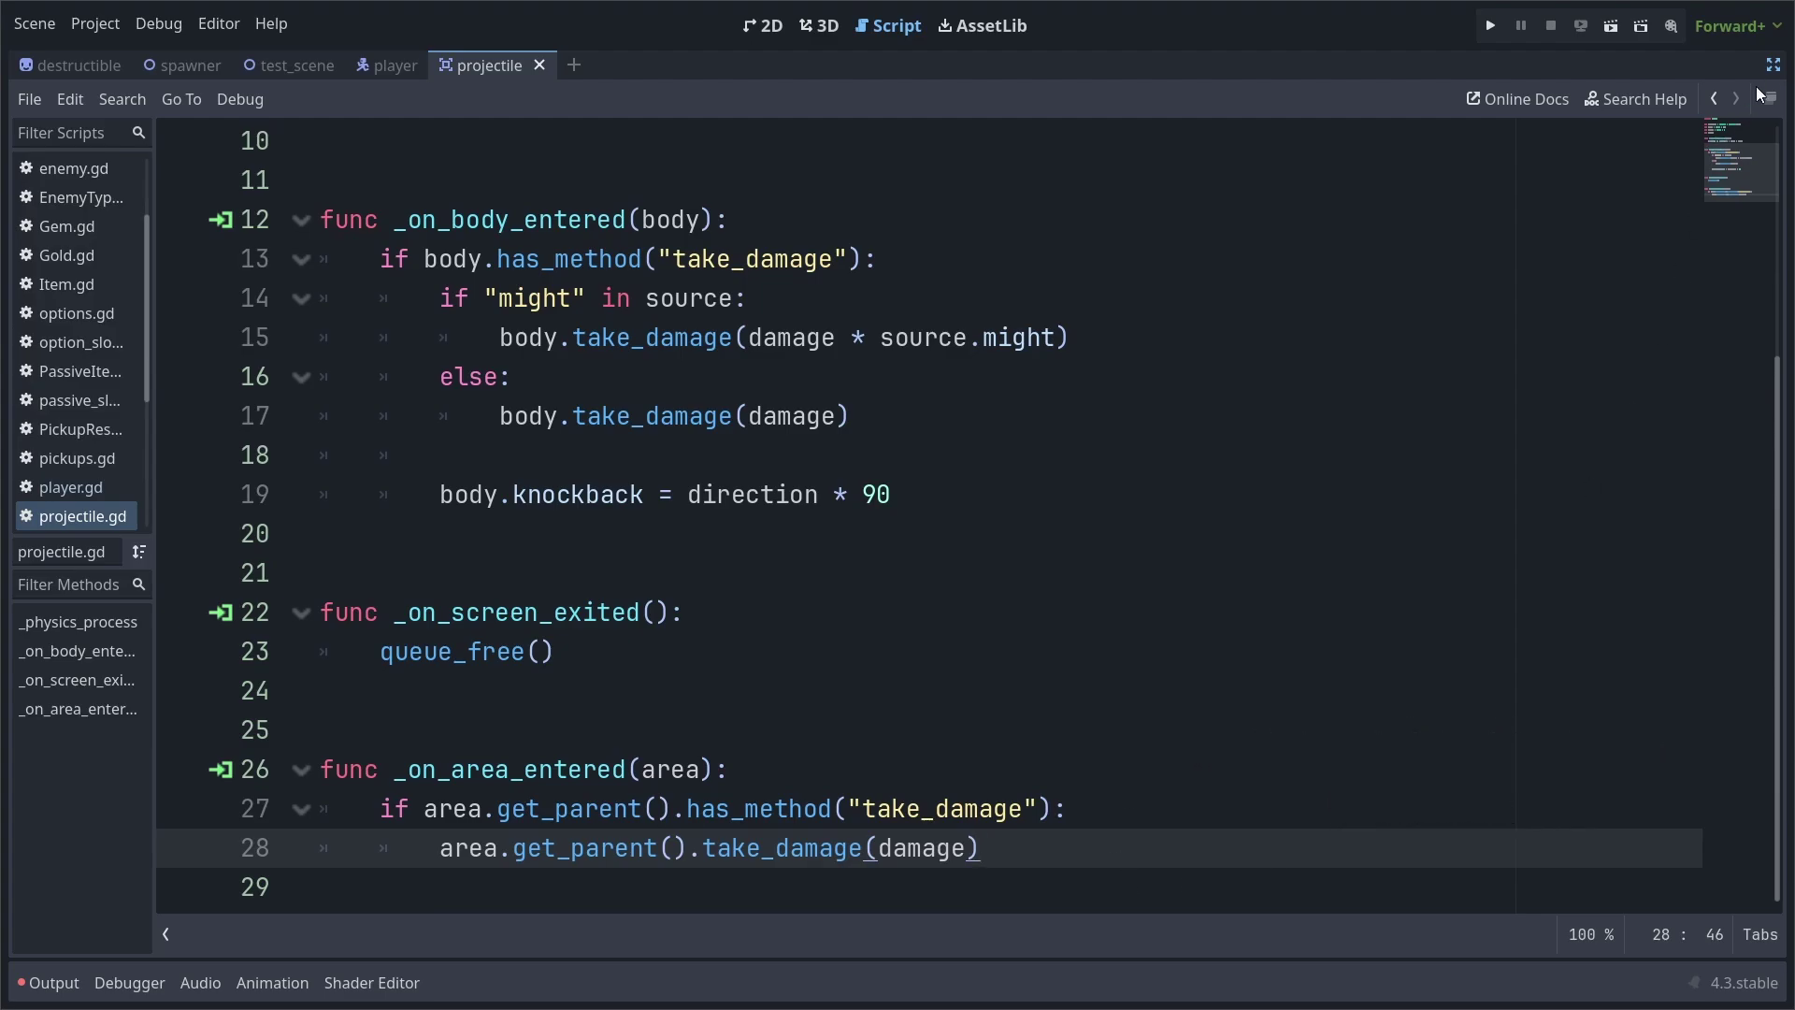
click(1774, 65)
click(82, 138)
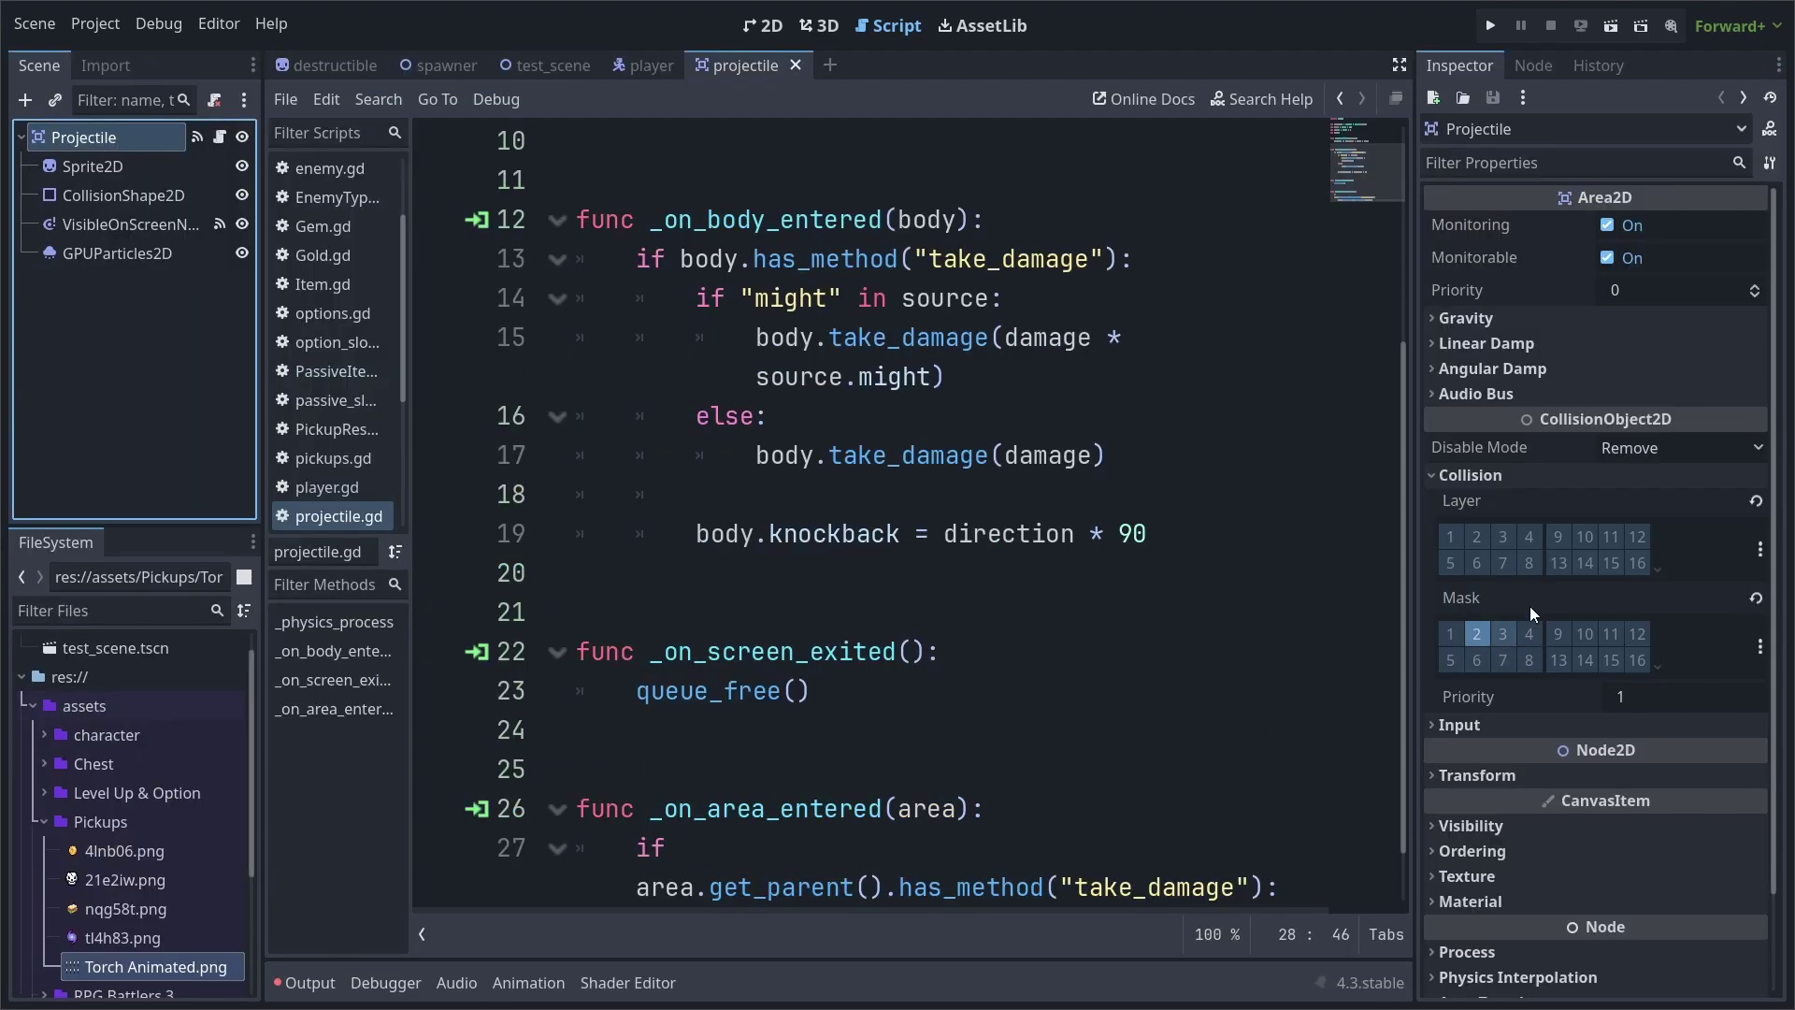
Step: Move the Destructible's Area2D from its old collision layer onto layer 2
click(298, 65)
click(138, 168)
click(1459, 475)
click(1451, 543)
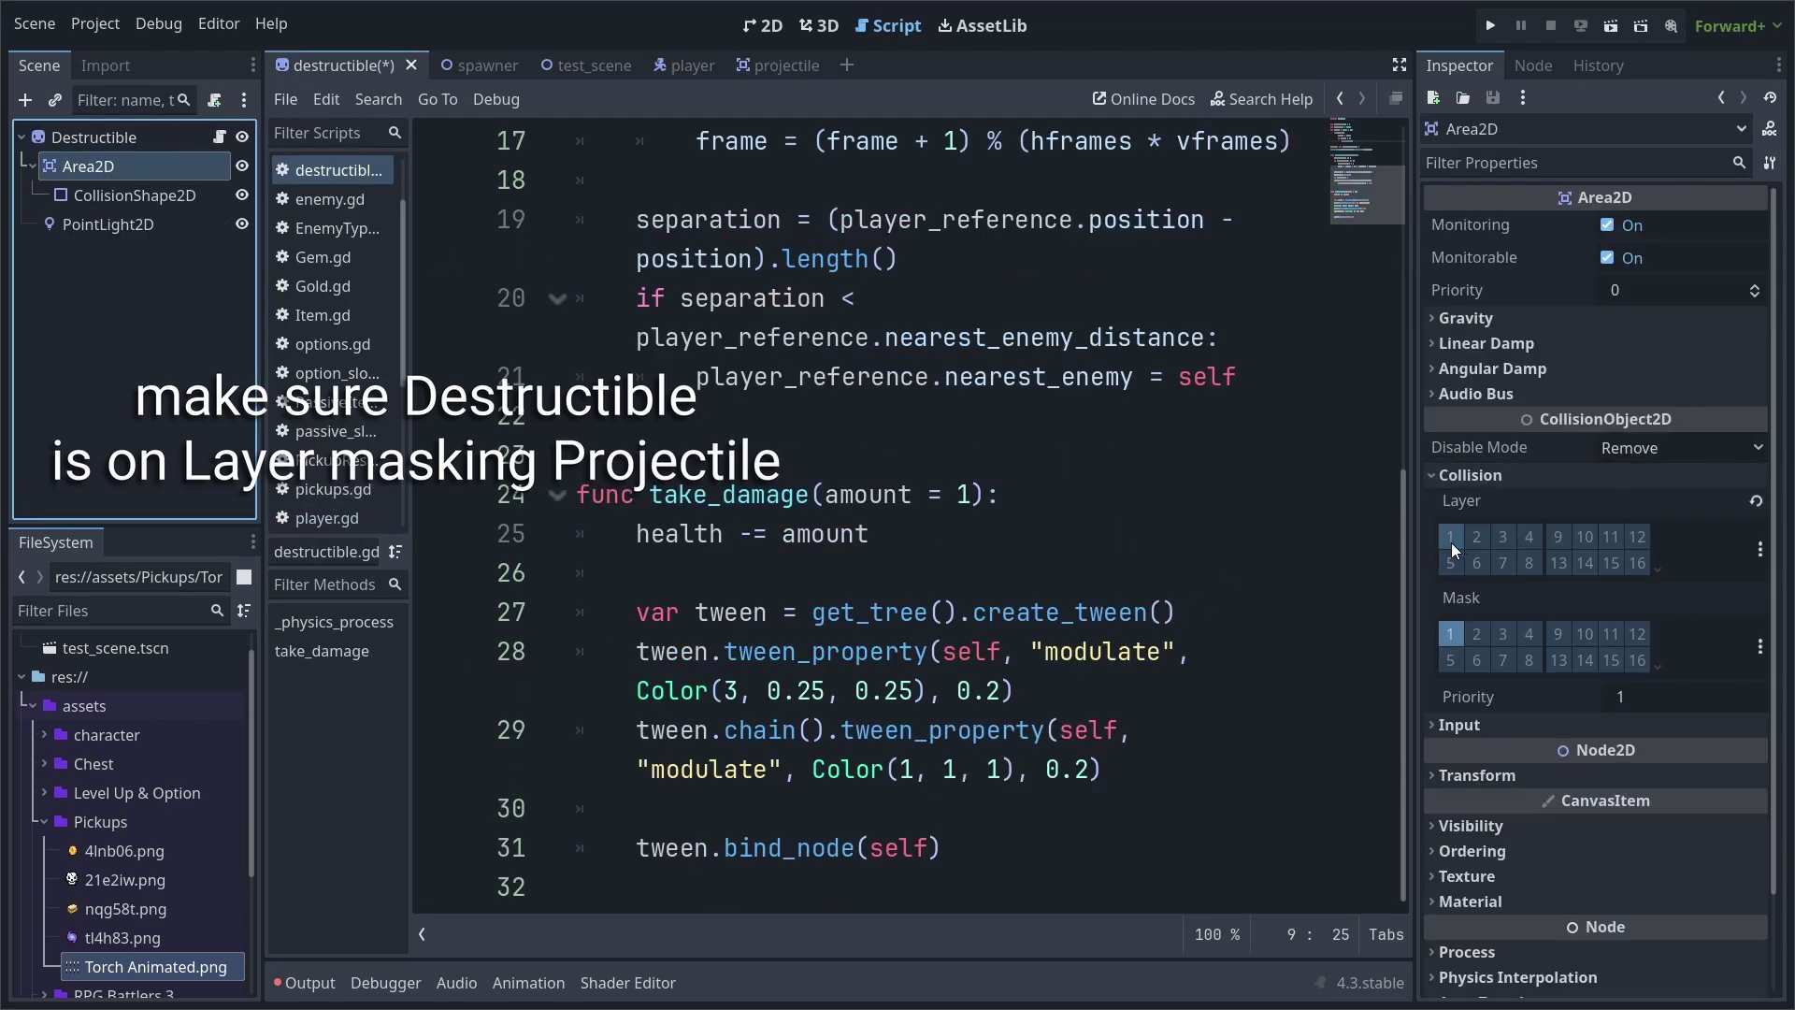
click(1475, 537)
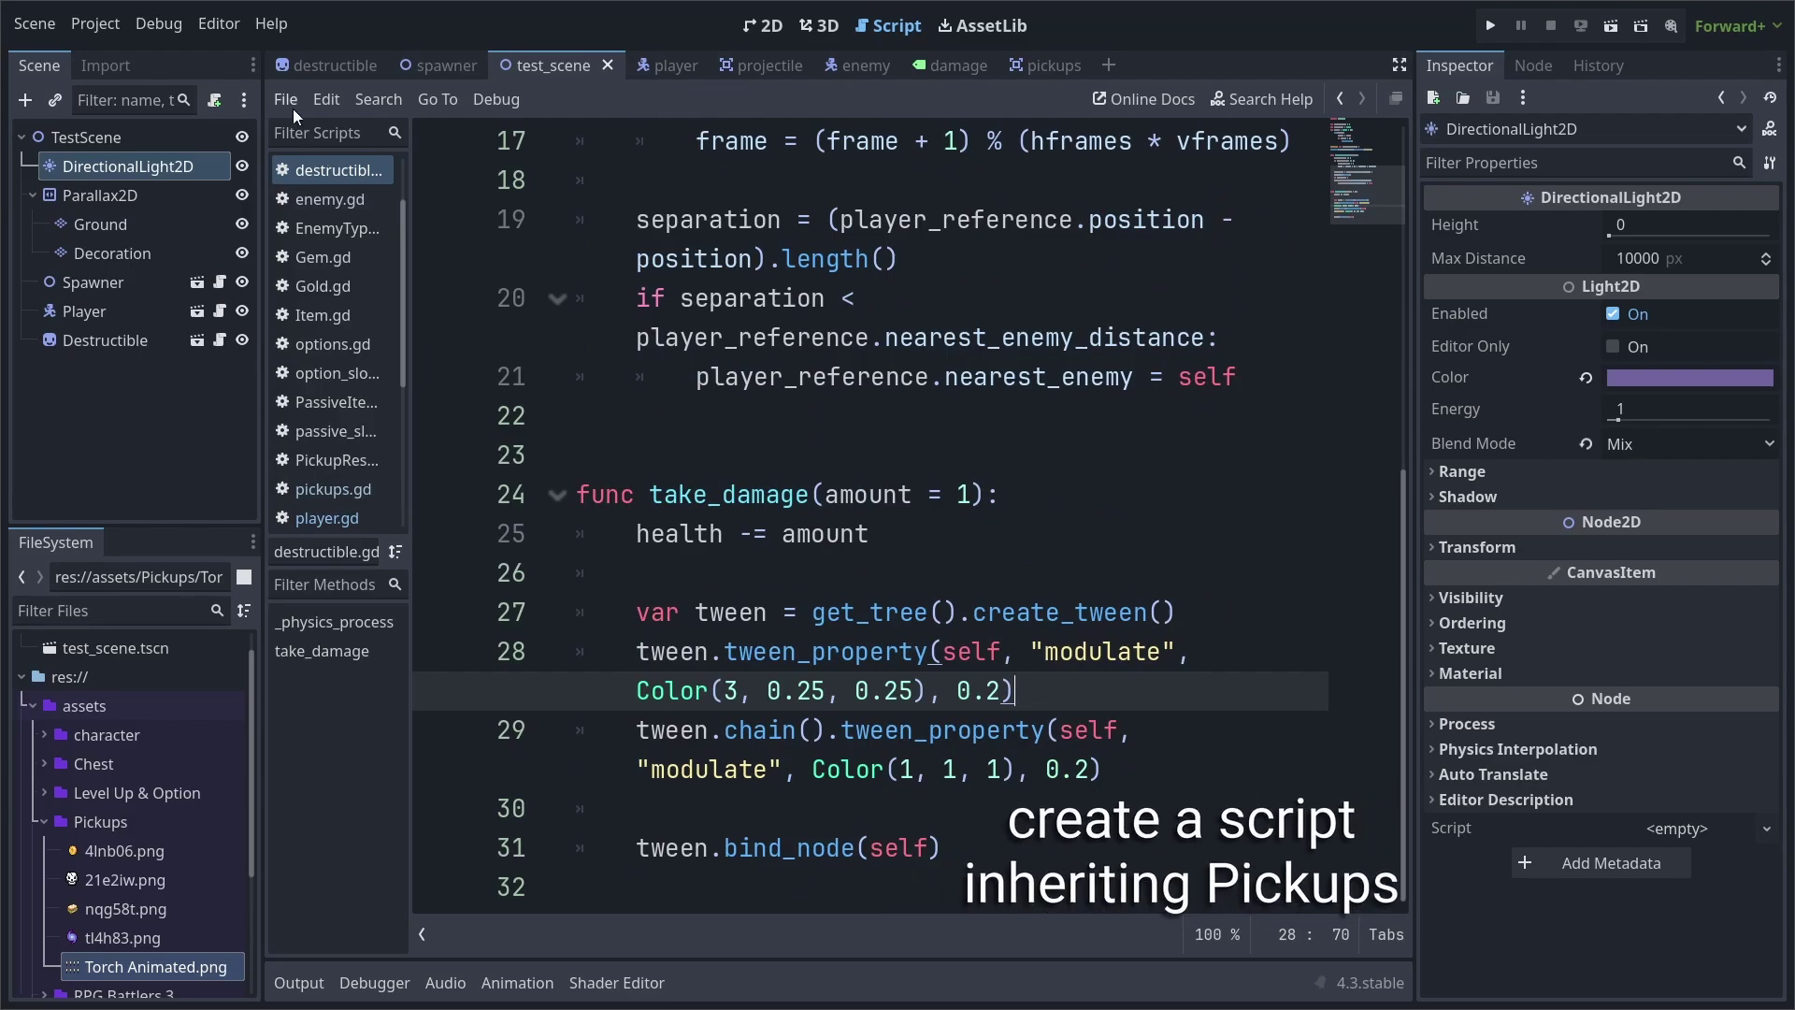
click(286, 101)
Step: Create Health.gd in the scenes folder, inheriting from Pickups
click(308, 127)
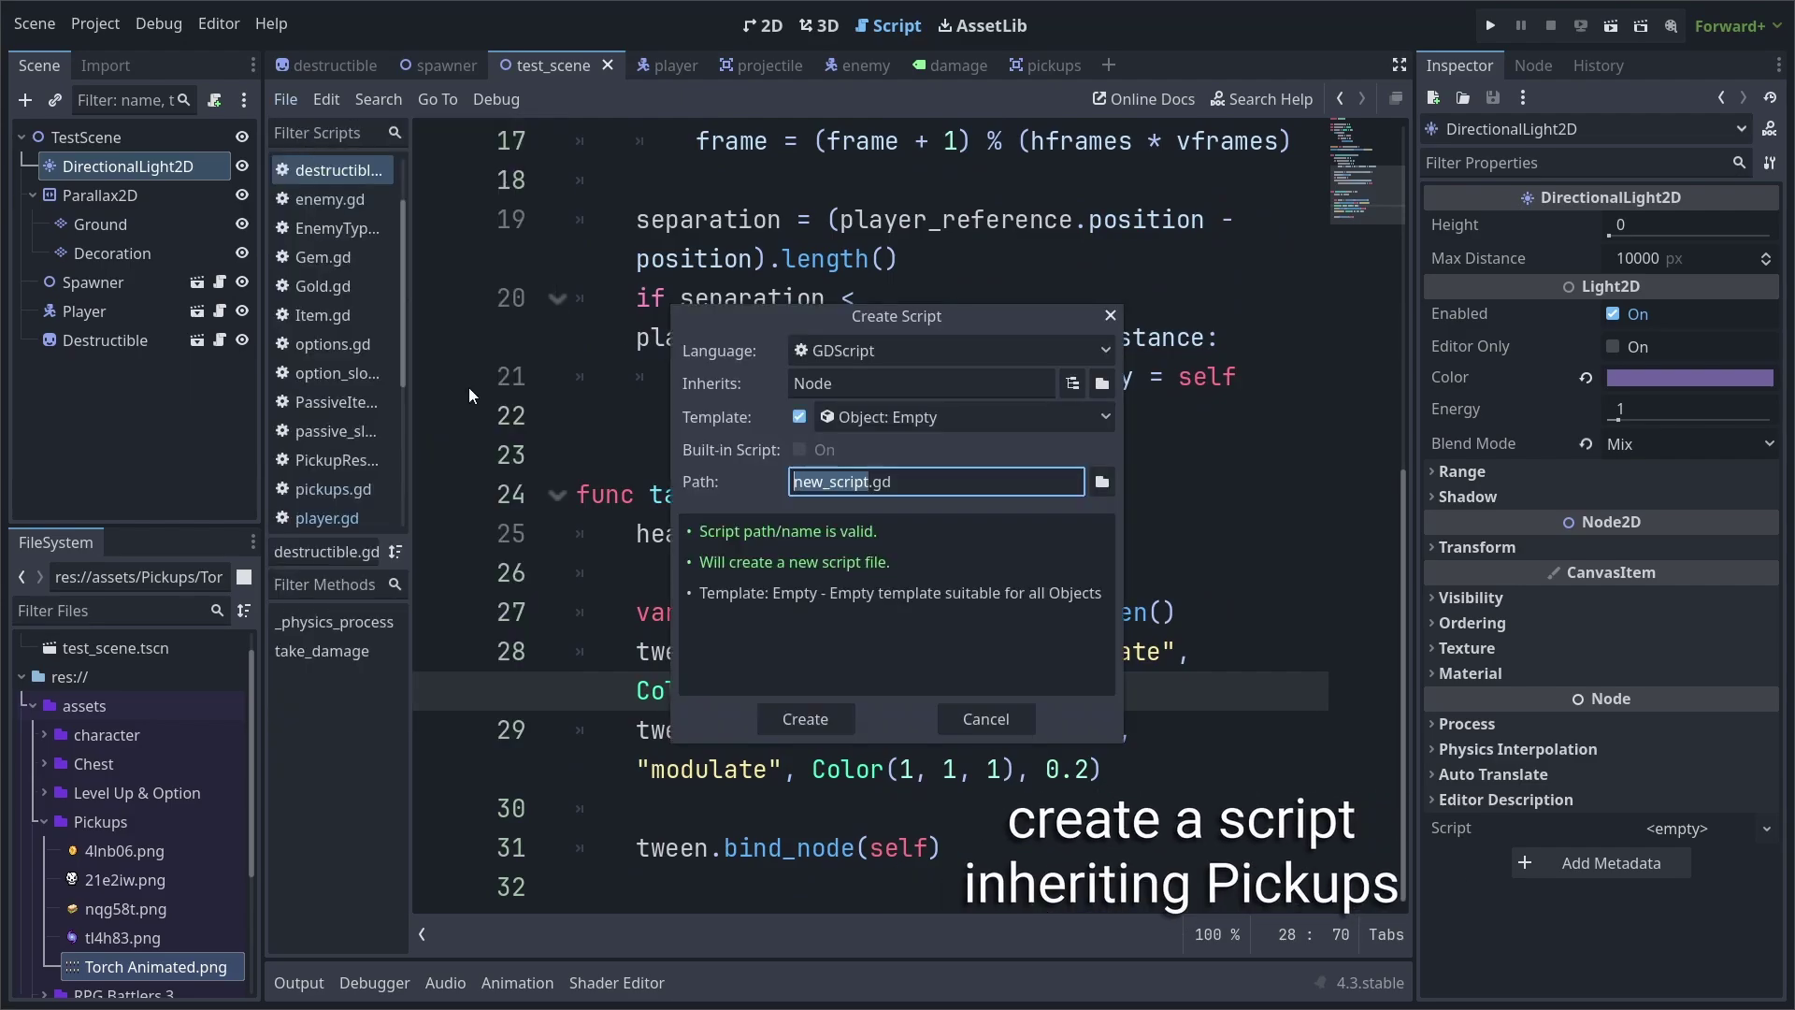
click(1072, 383)
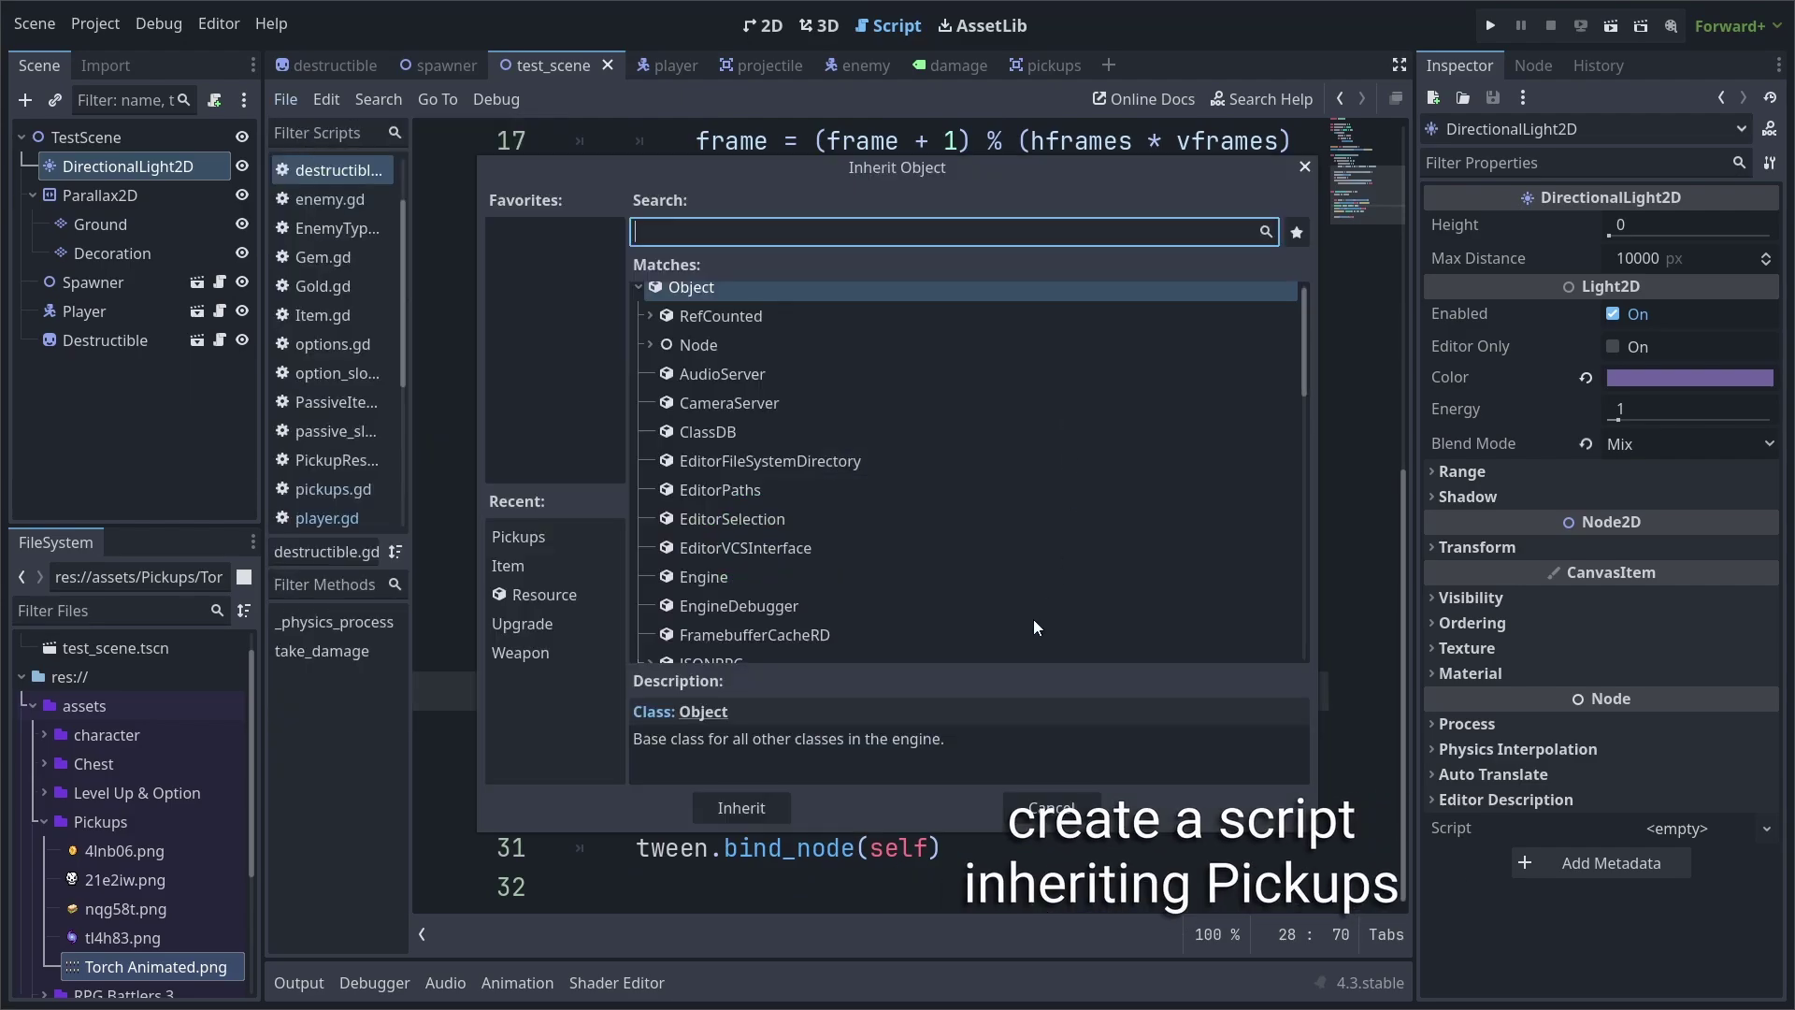
text(pickup)
key(Return)
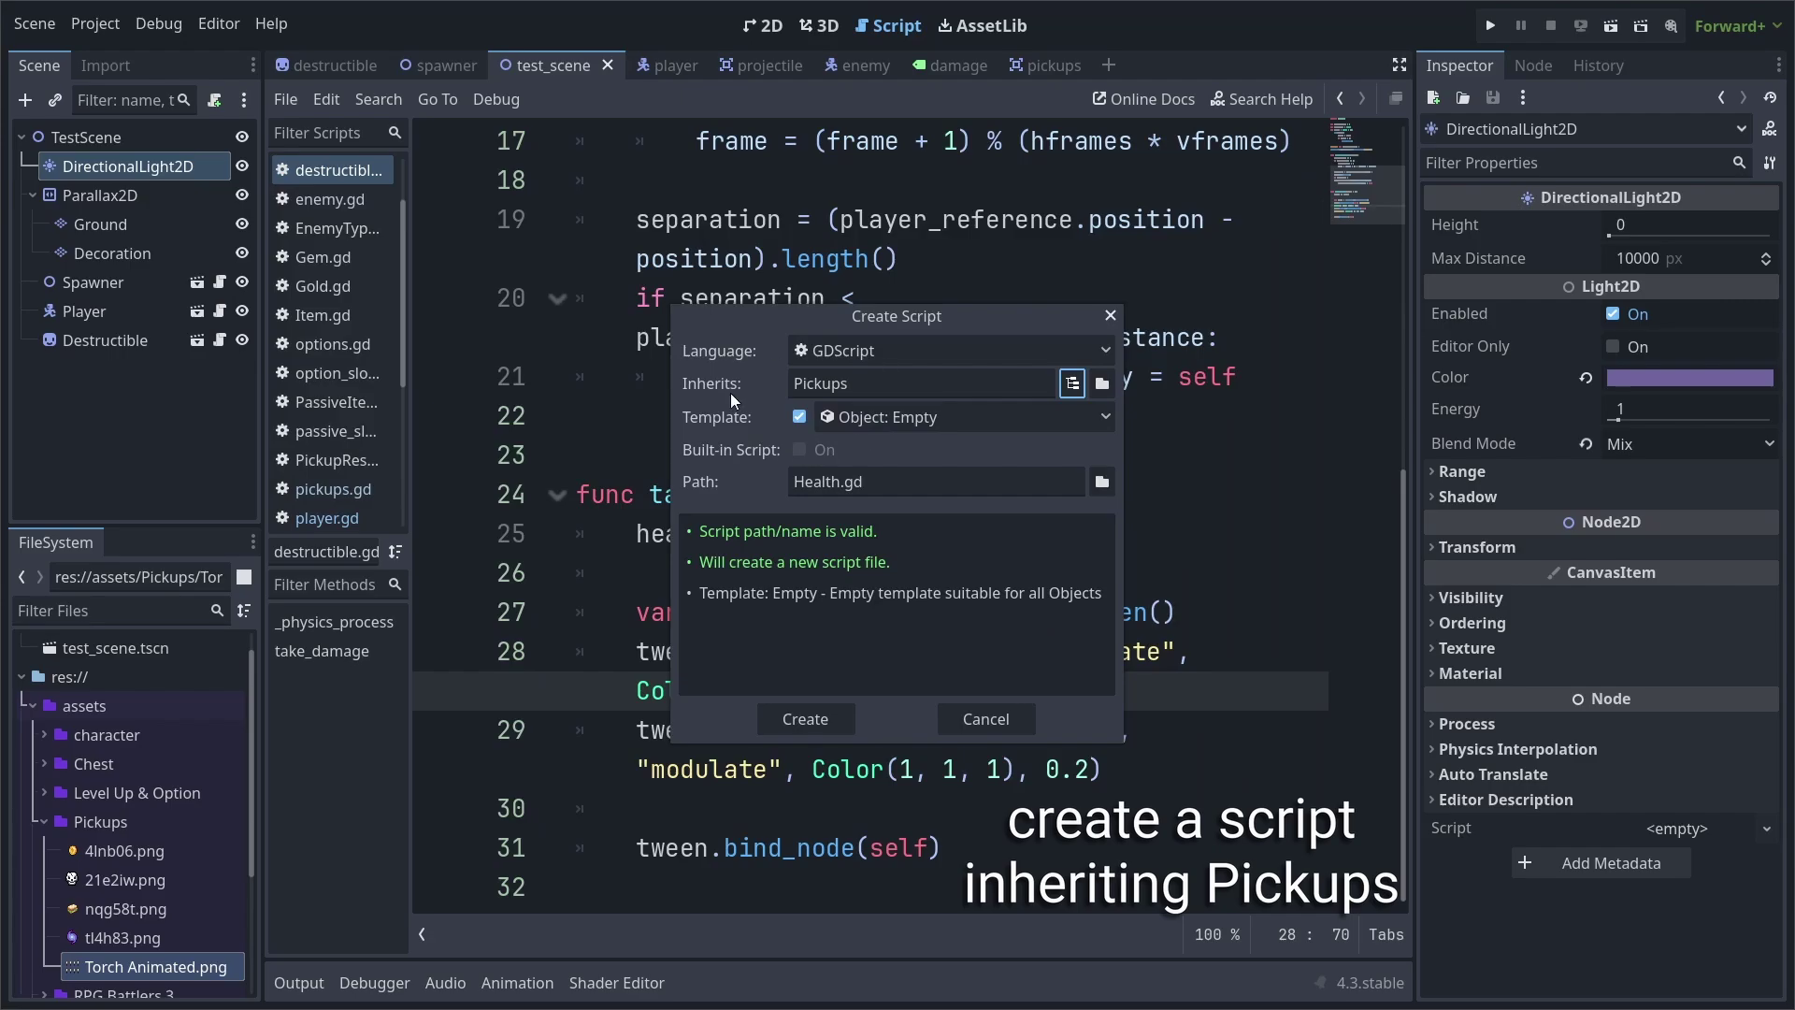
click(1102, 481)
double_click(787, 324)
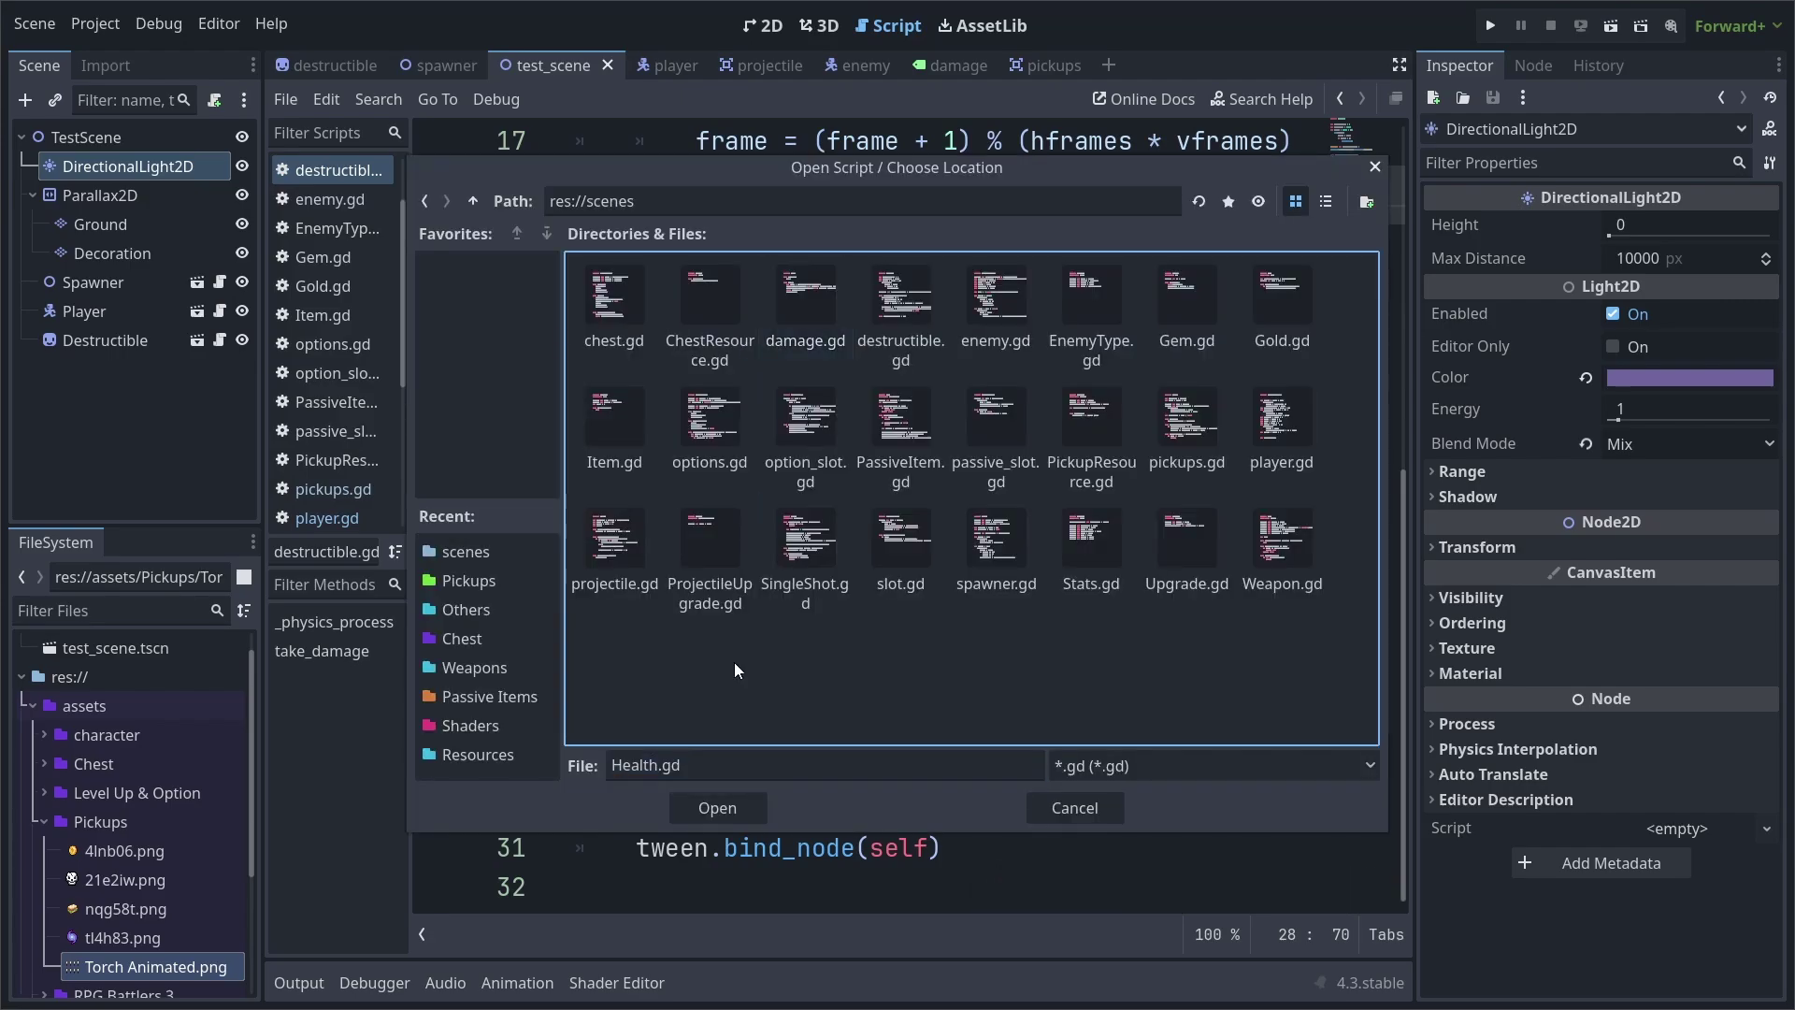
click(717, 808)
click(746, 713)
Step: Declare class_name Health with an exported amount of 20 and an activate() raising player health
text(class_name Health)
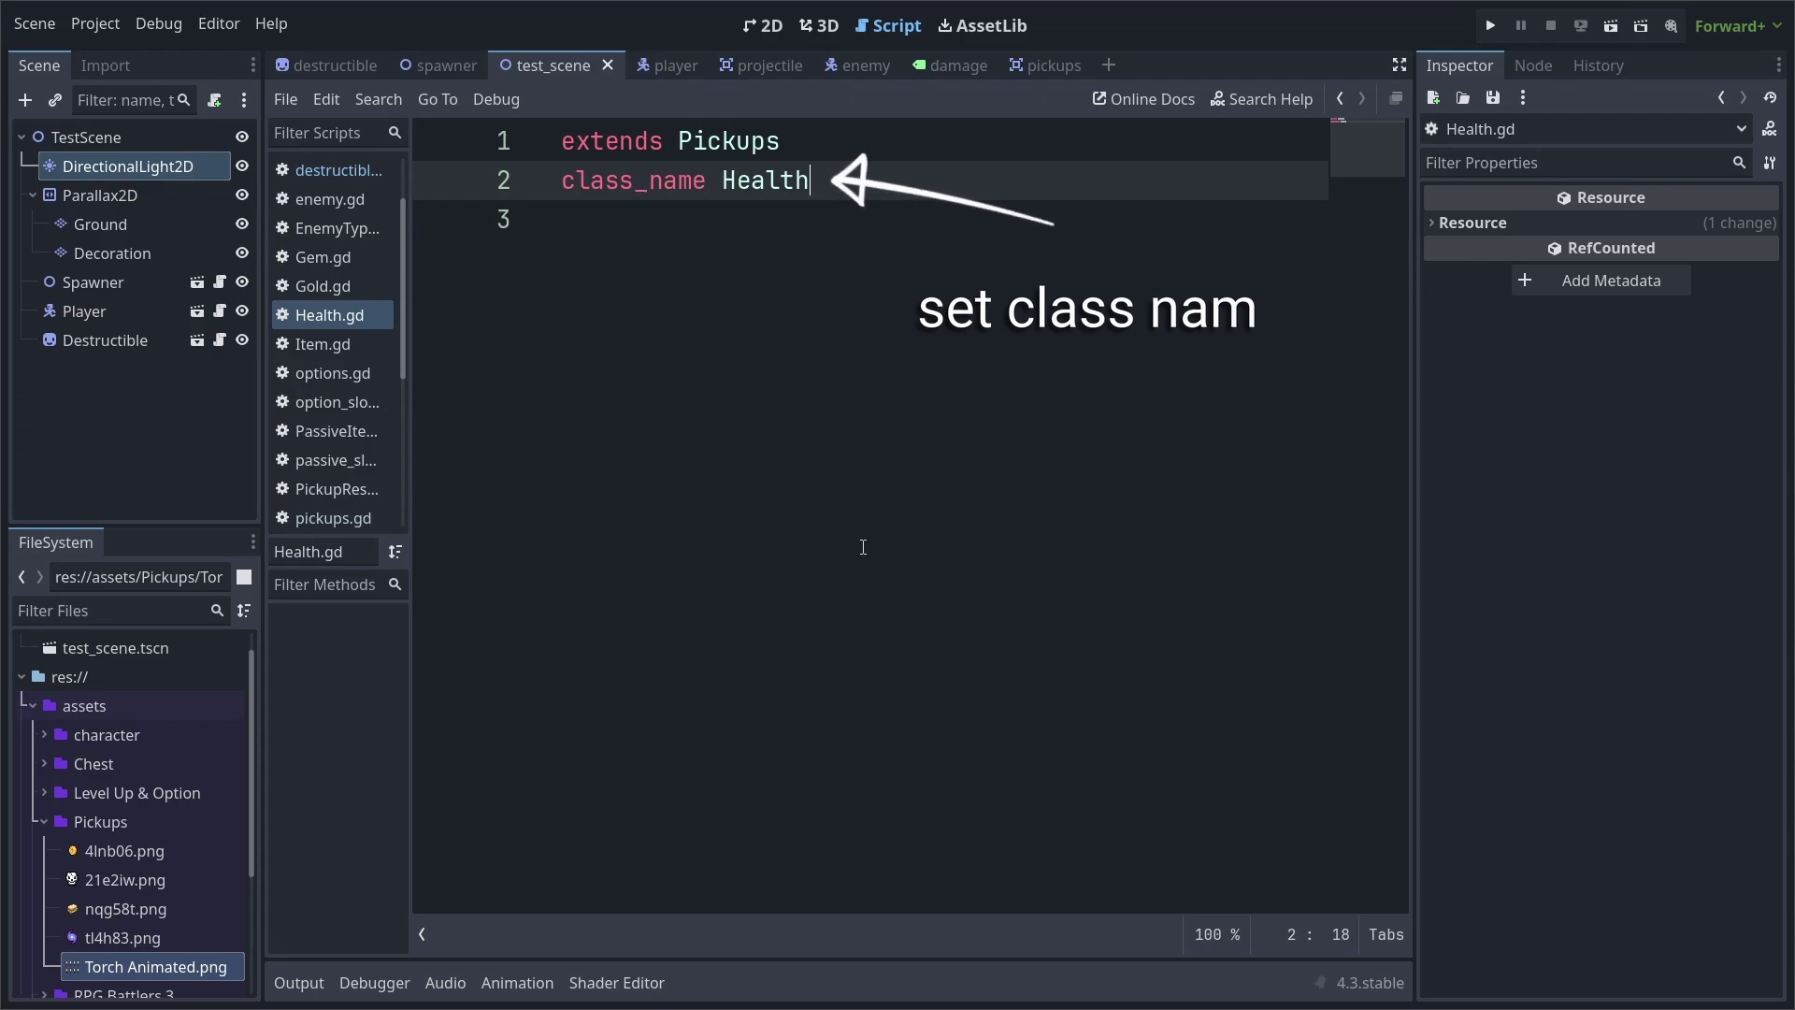
key(Return)
key(Return)
text(@export var amount : int = 20  func activate(): super.activate() player_reference.health += amount)
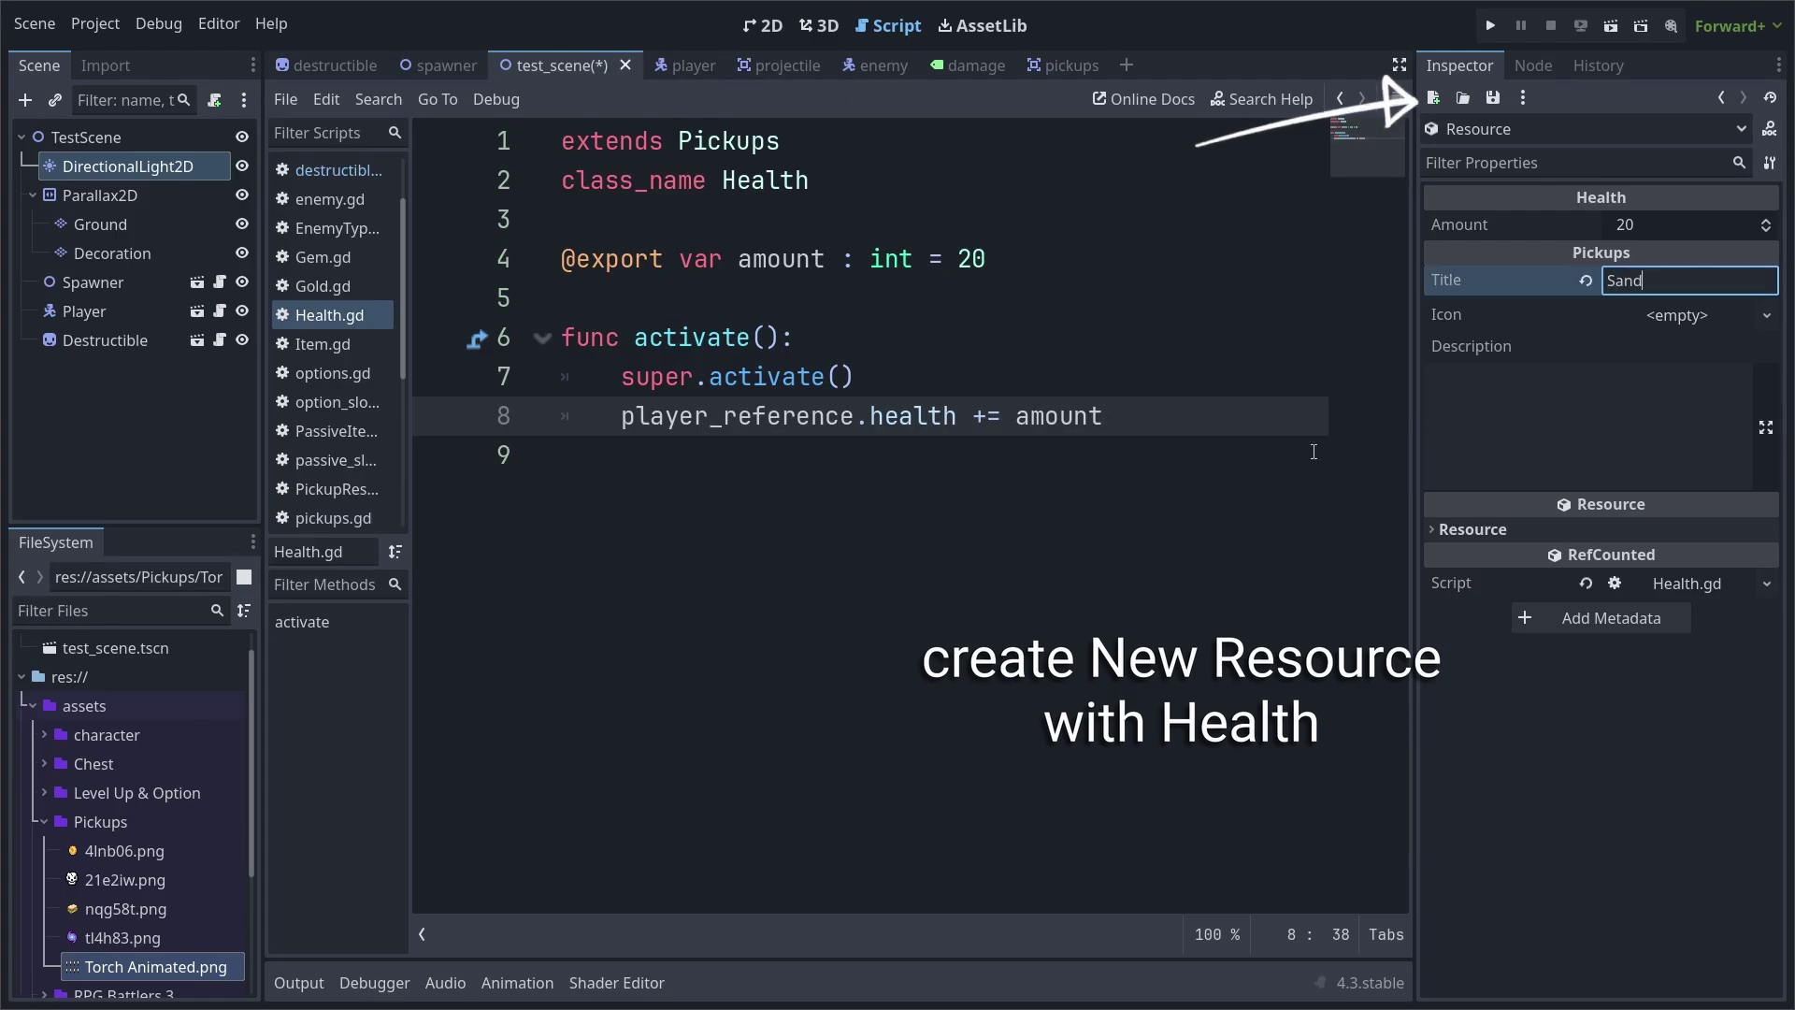
Step: Title the resource Sandwich, use nqg58t.png as its icon, and describe it as '+20 Health'
text(wich)
key(Return)
scroll(127, 780, down, 3)
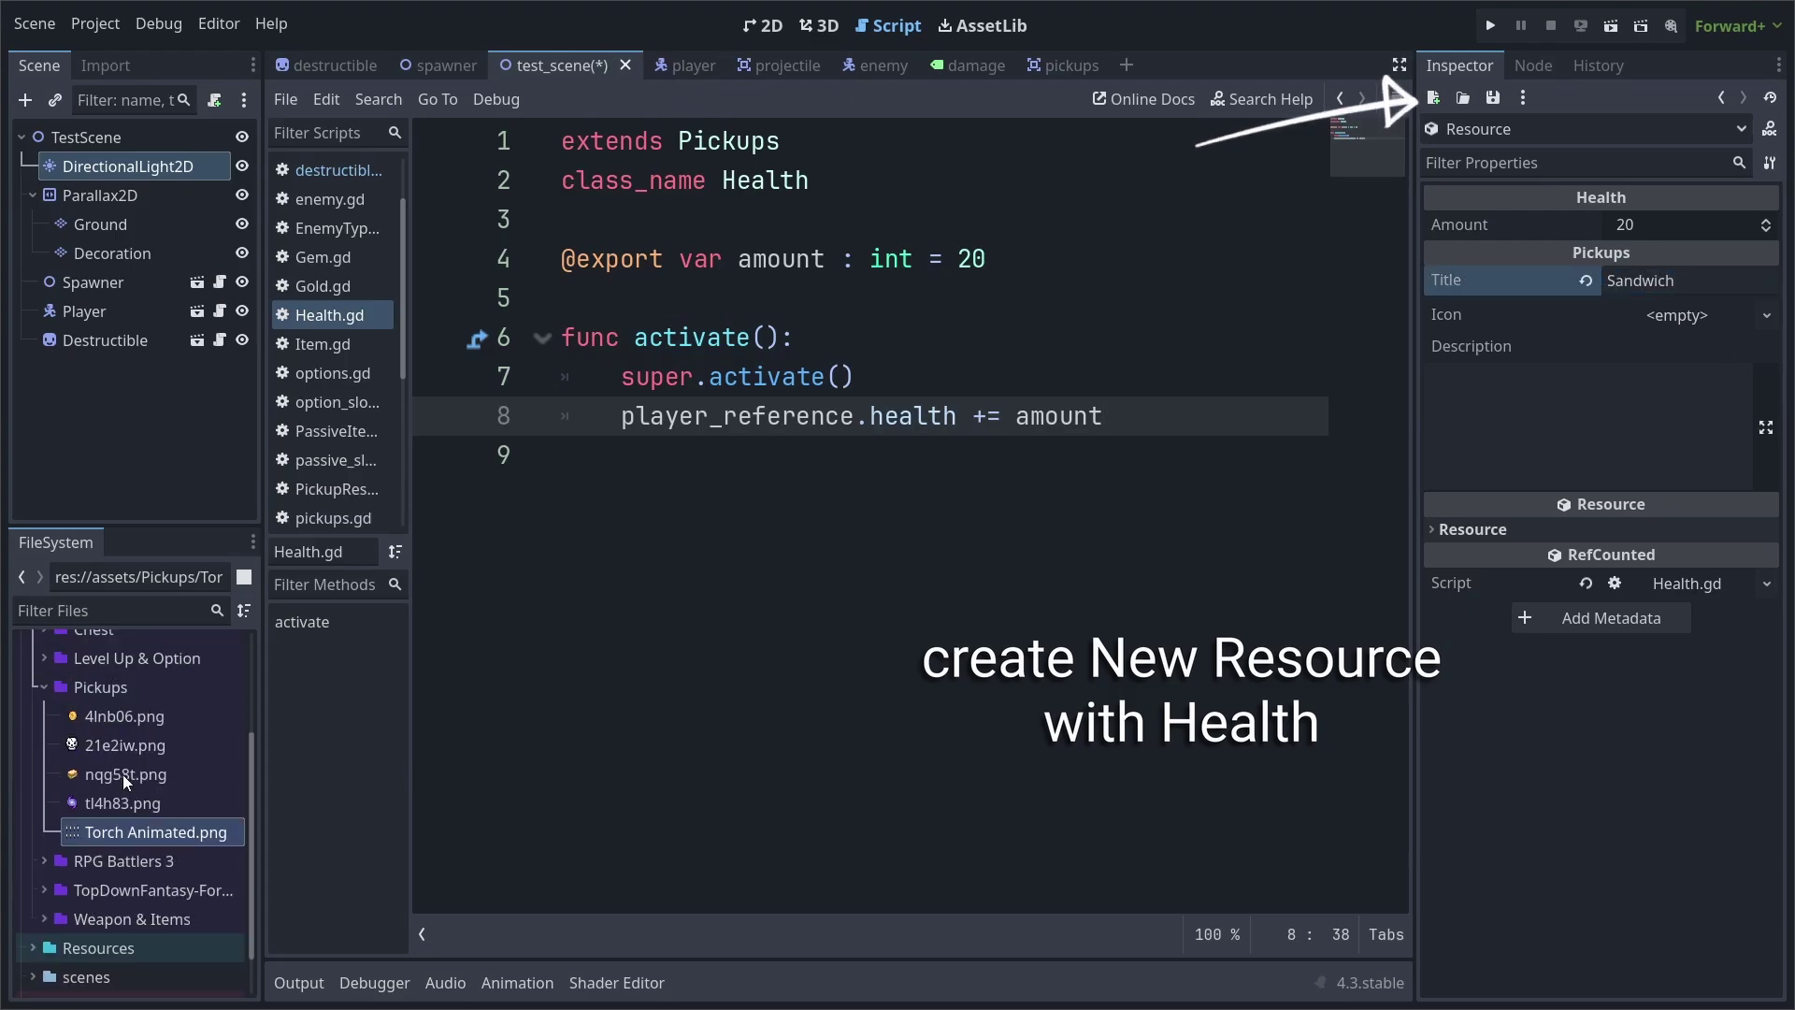
drag(127, 774, 1677, 318)
click(1513, 473)
text(+20 Health)
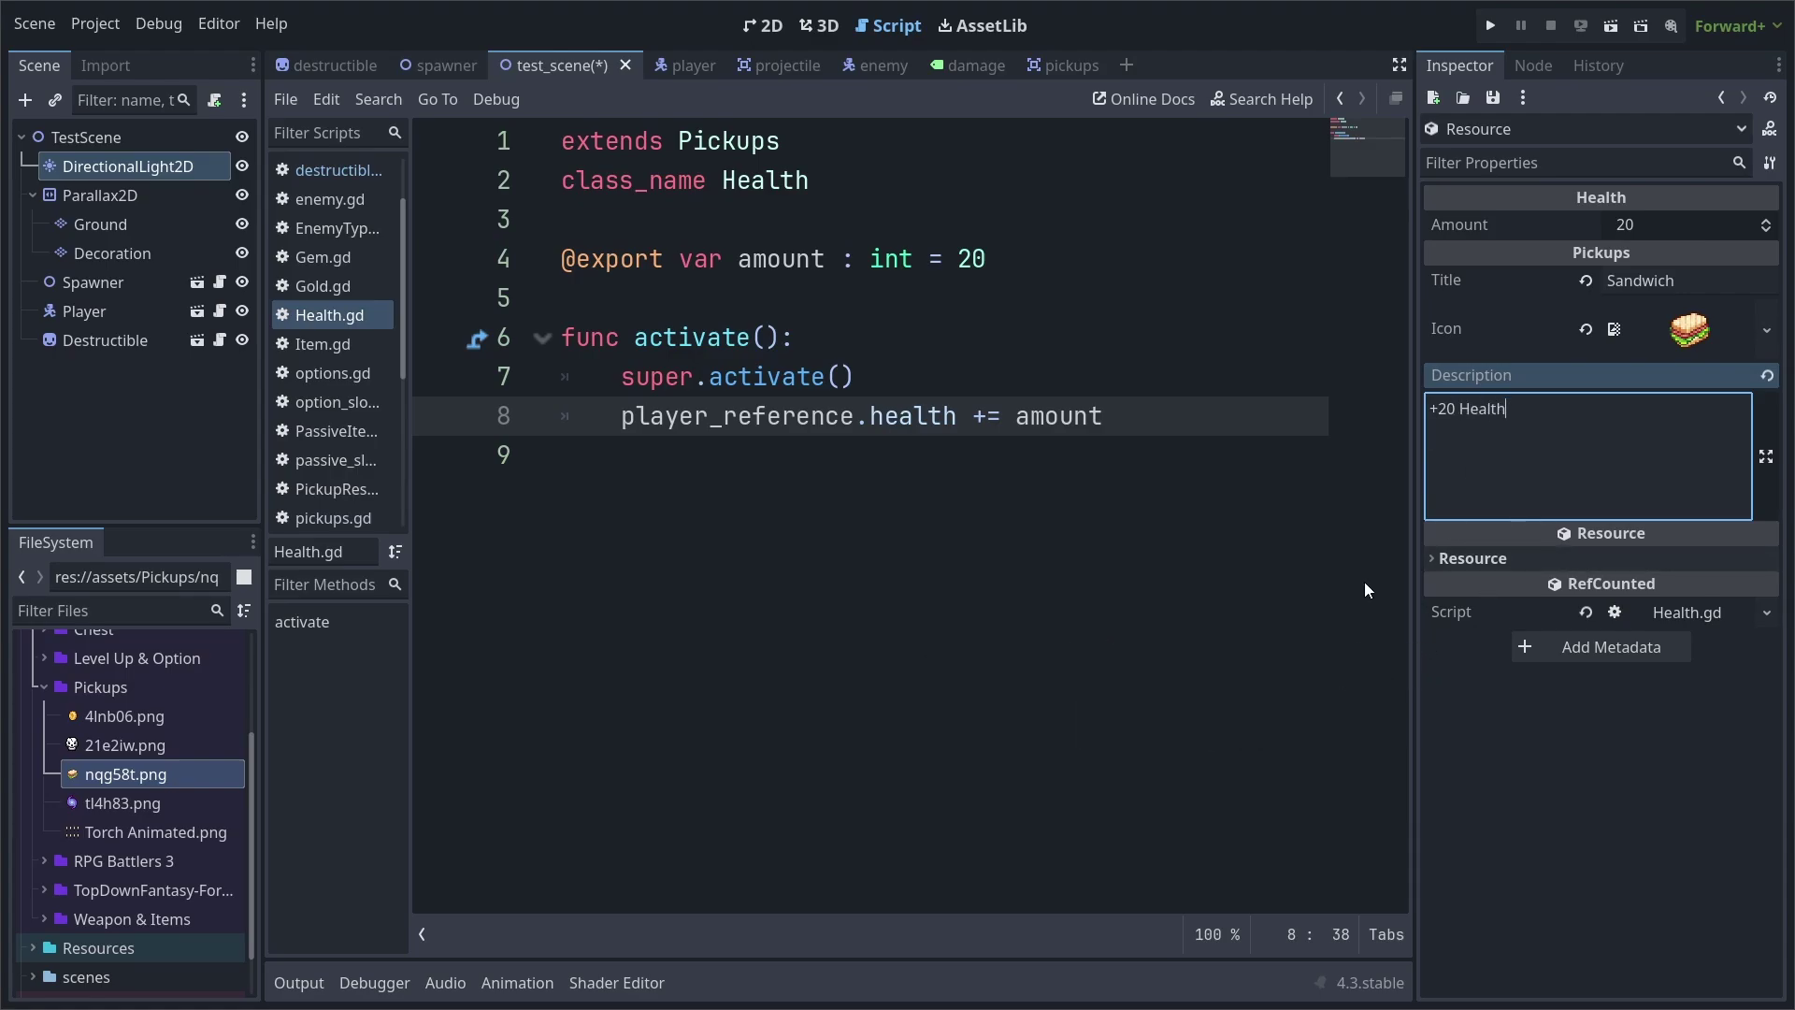
Step: Save the resource as Sandwich.tres in Resources/Pickups
click(1495, 99)
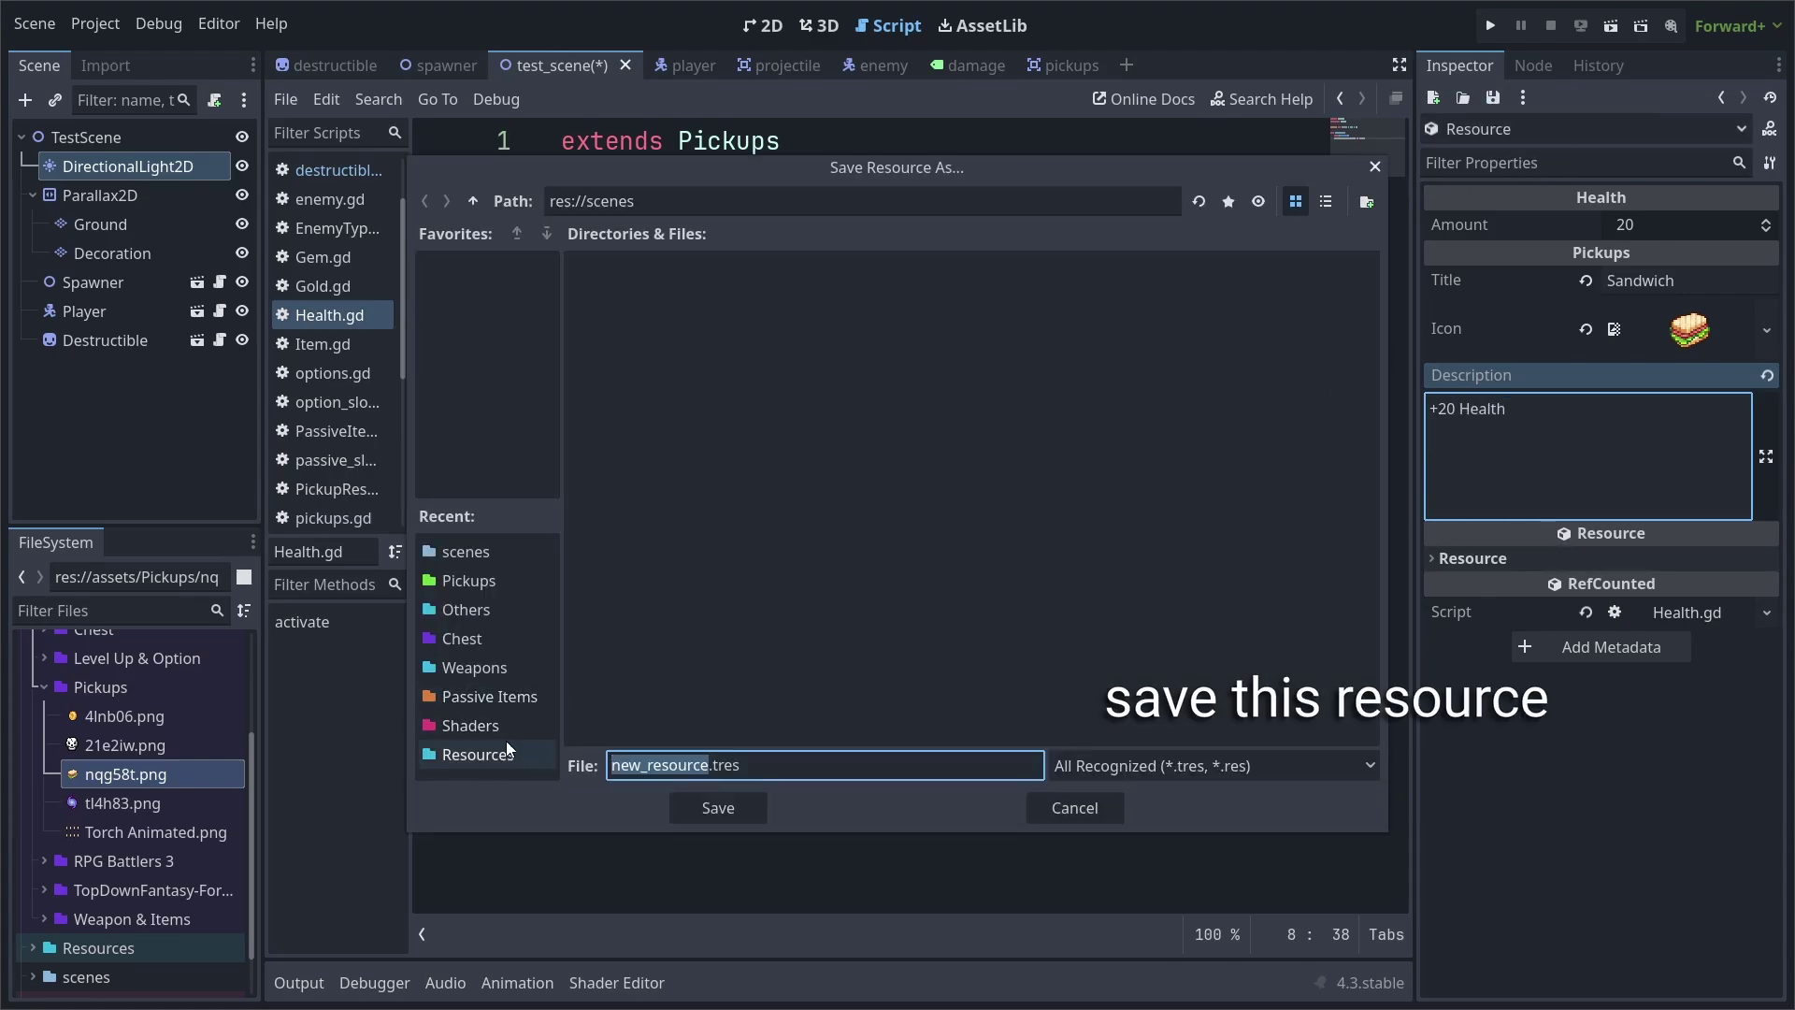
click(468, 581)
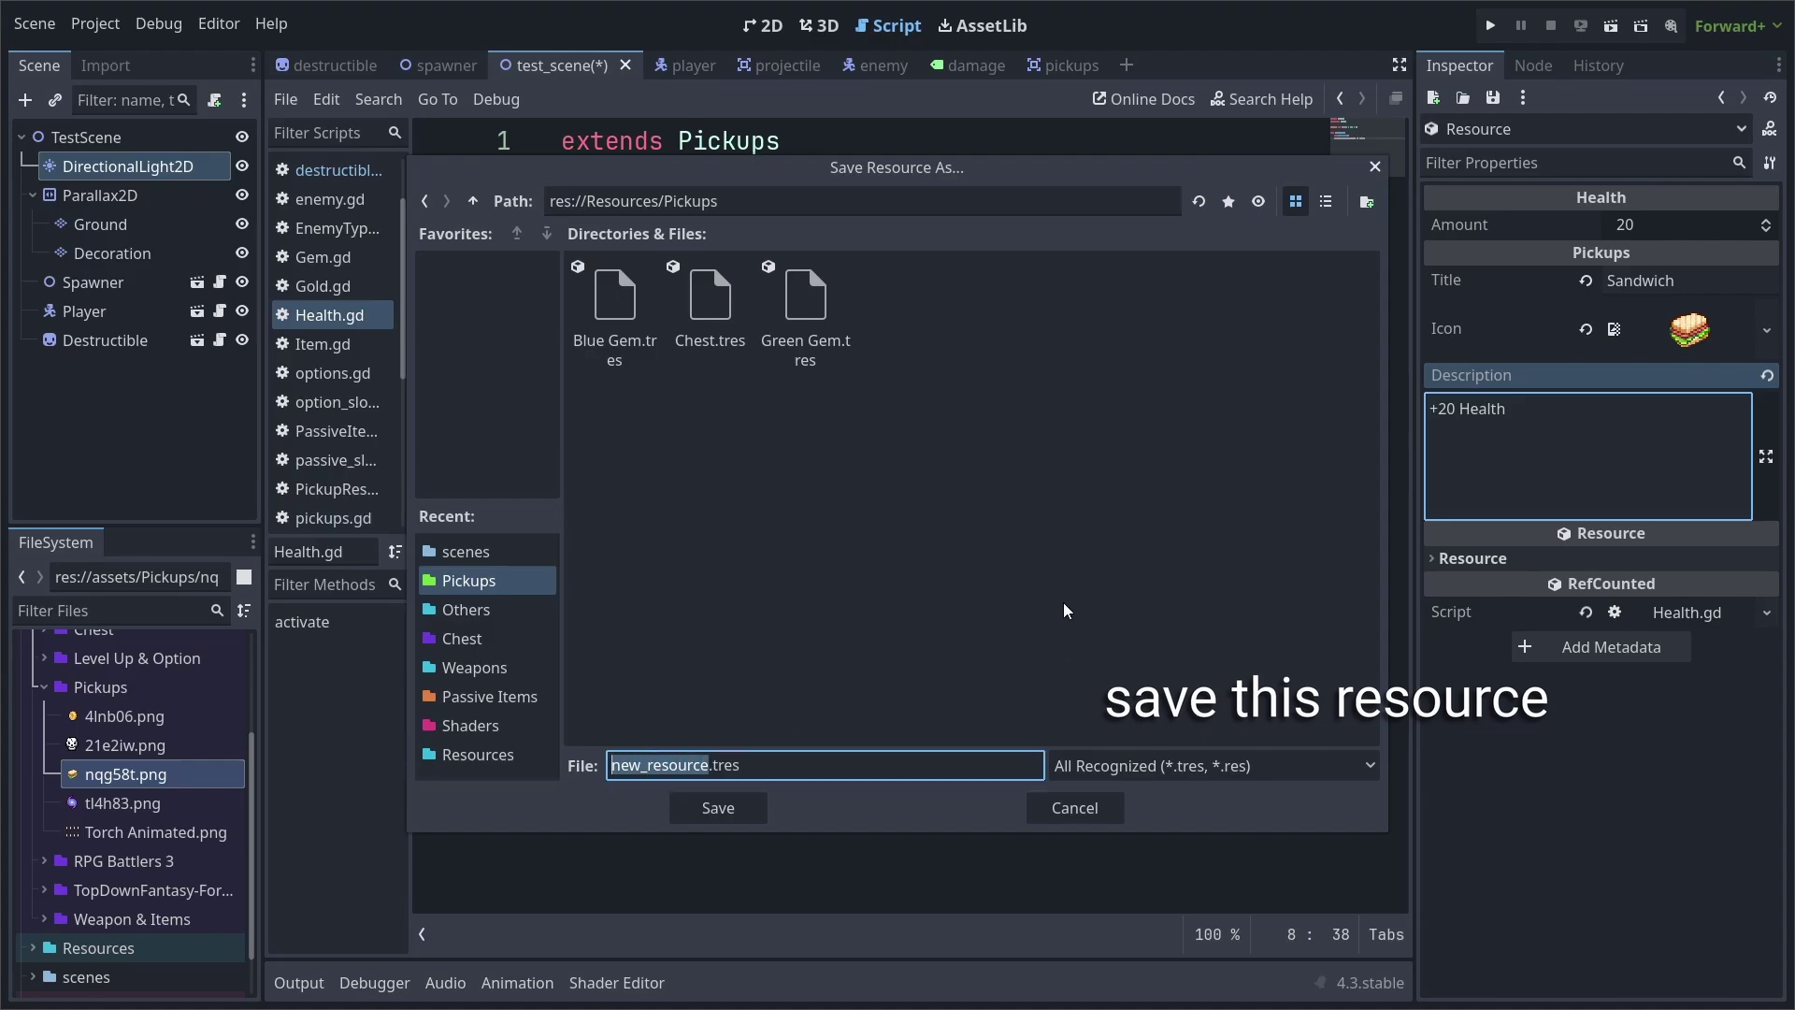
text(Sandwich)
key(Return)
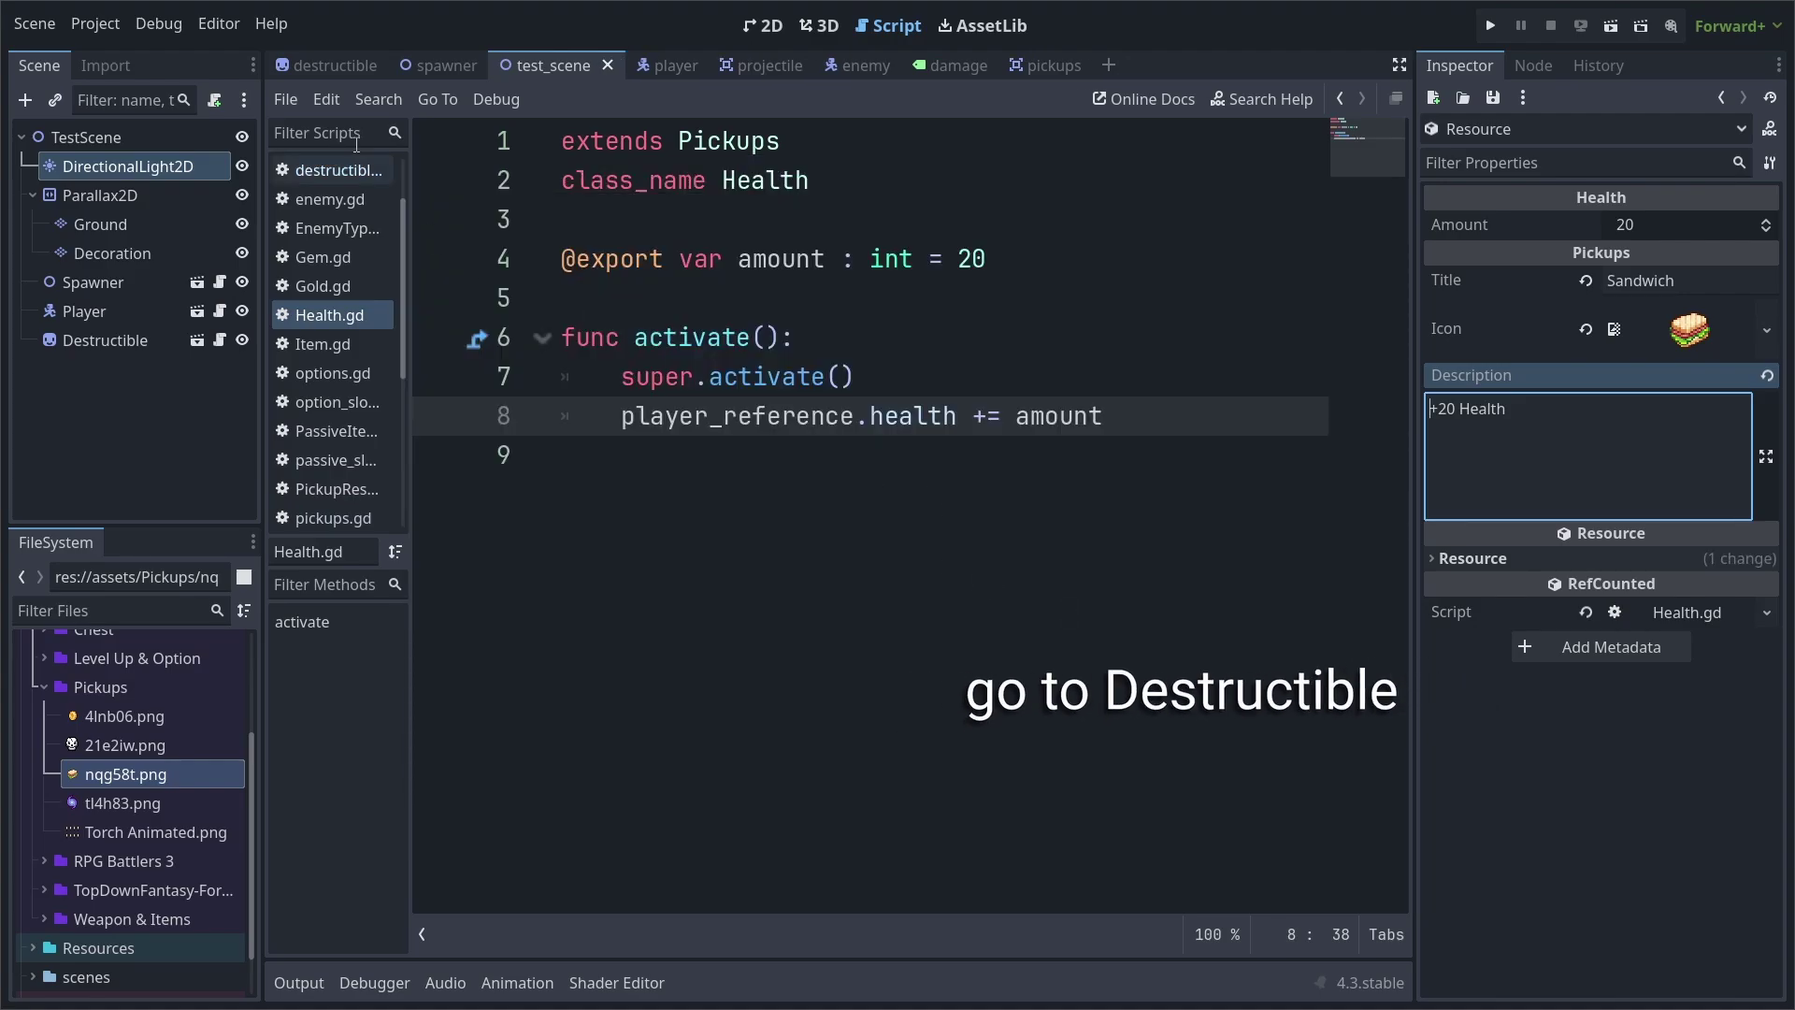
click(332, 65)
Step: Add a drop_node preload of pickups.tscn and an exported 'drops : Array[Pickups]' to destructible.gd
scroll(1023, 545, up, 5)
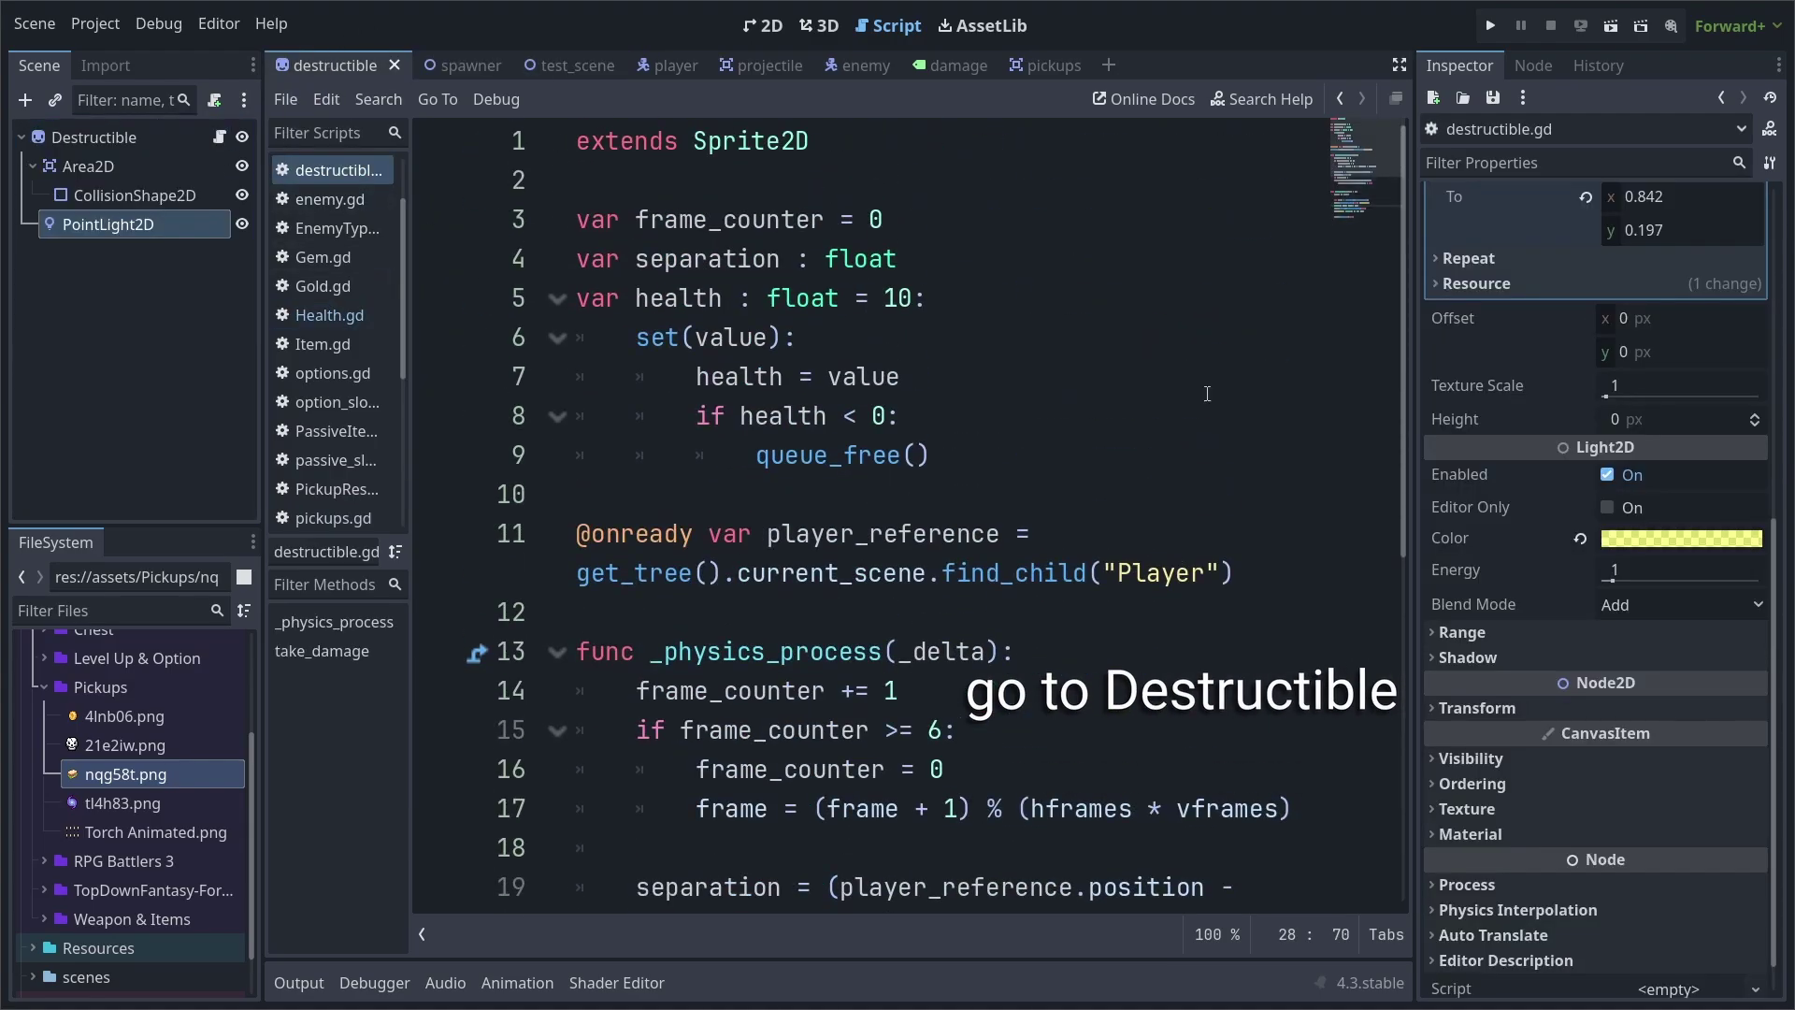
click(1400, 72)
click(1477, 533)
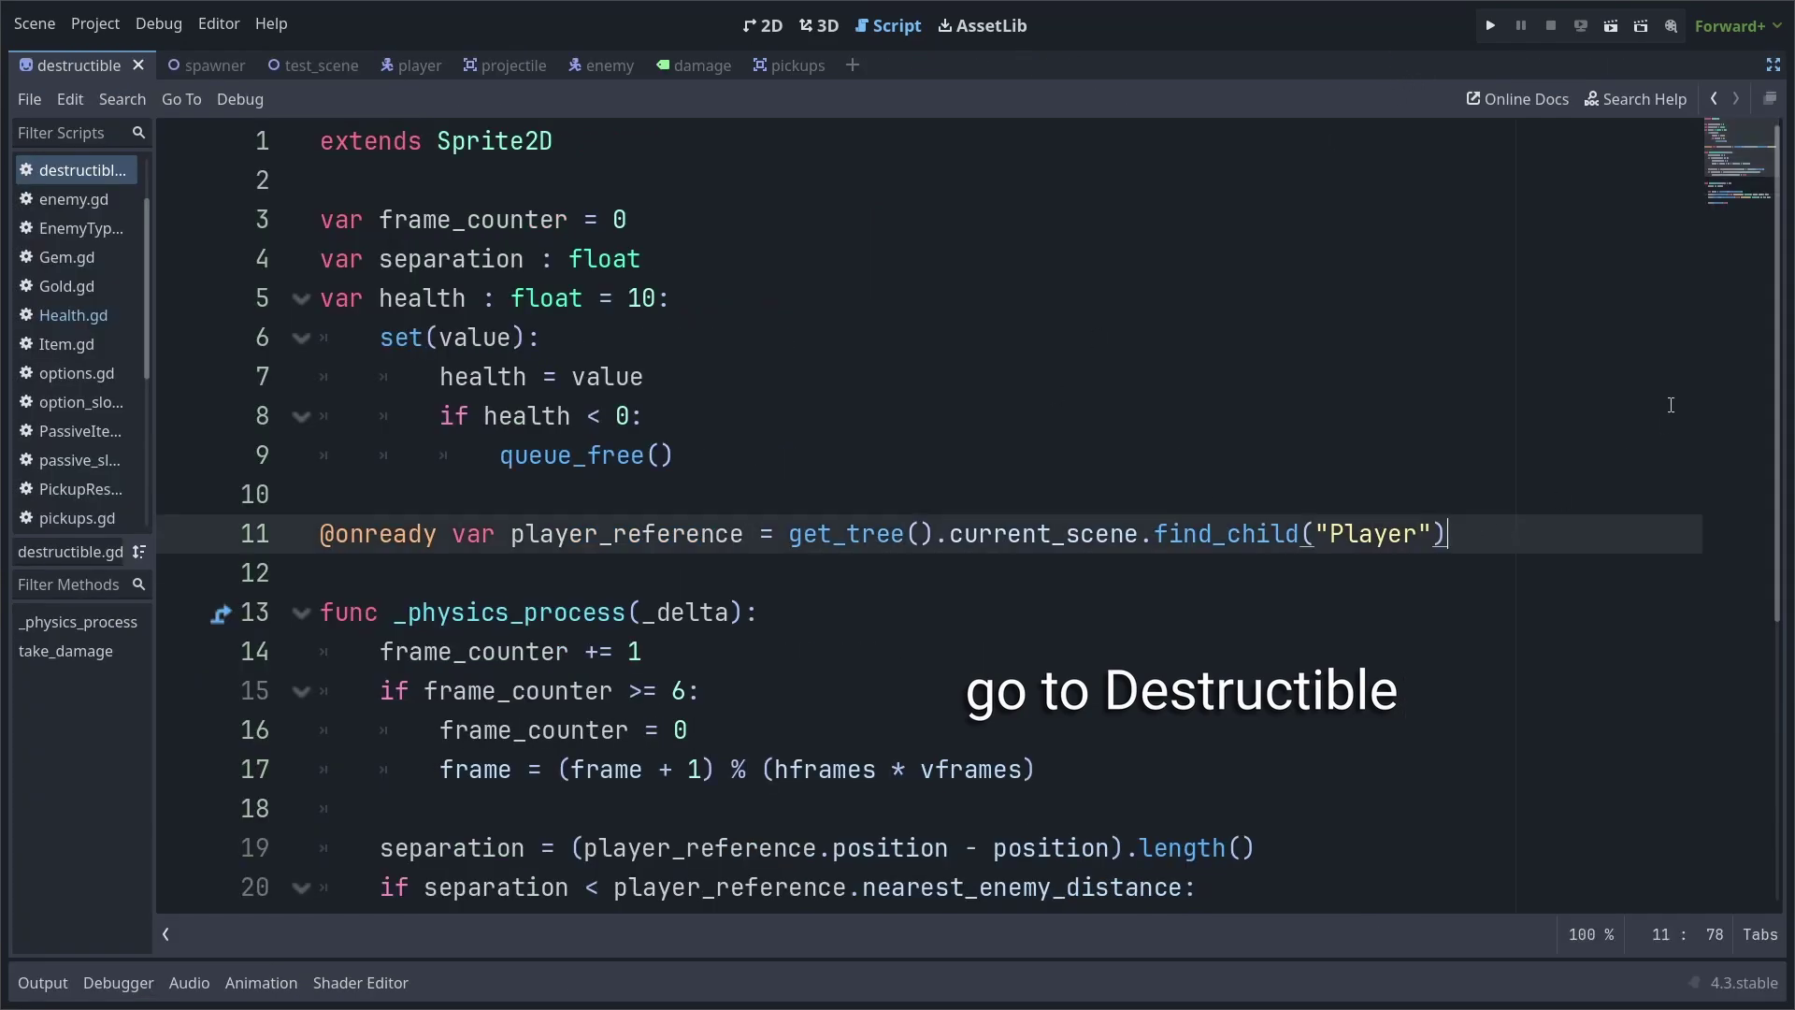
key(Return)
text(var drop_node = preload("res://scenes/pickups.tscn"))
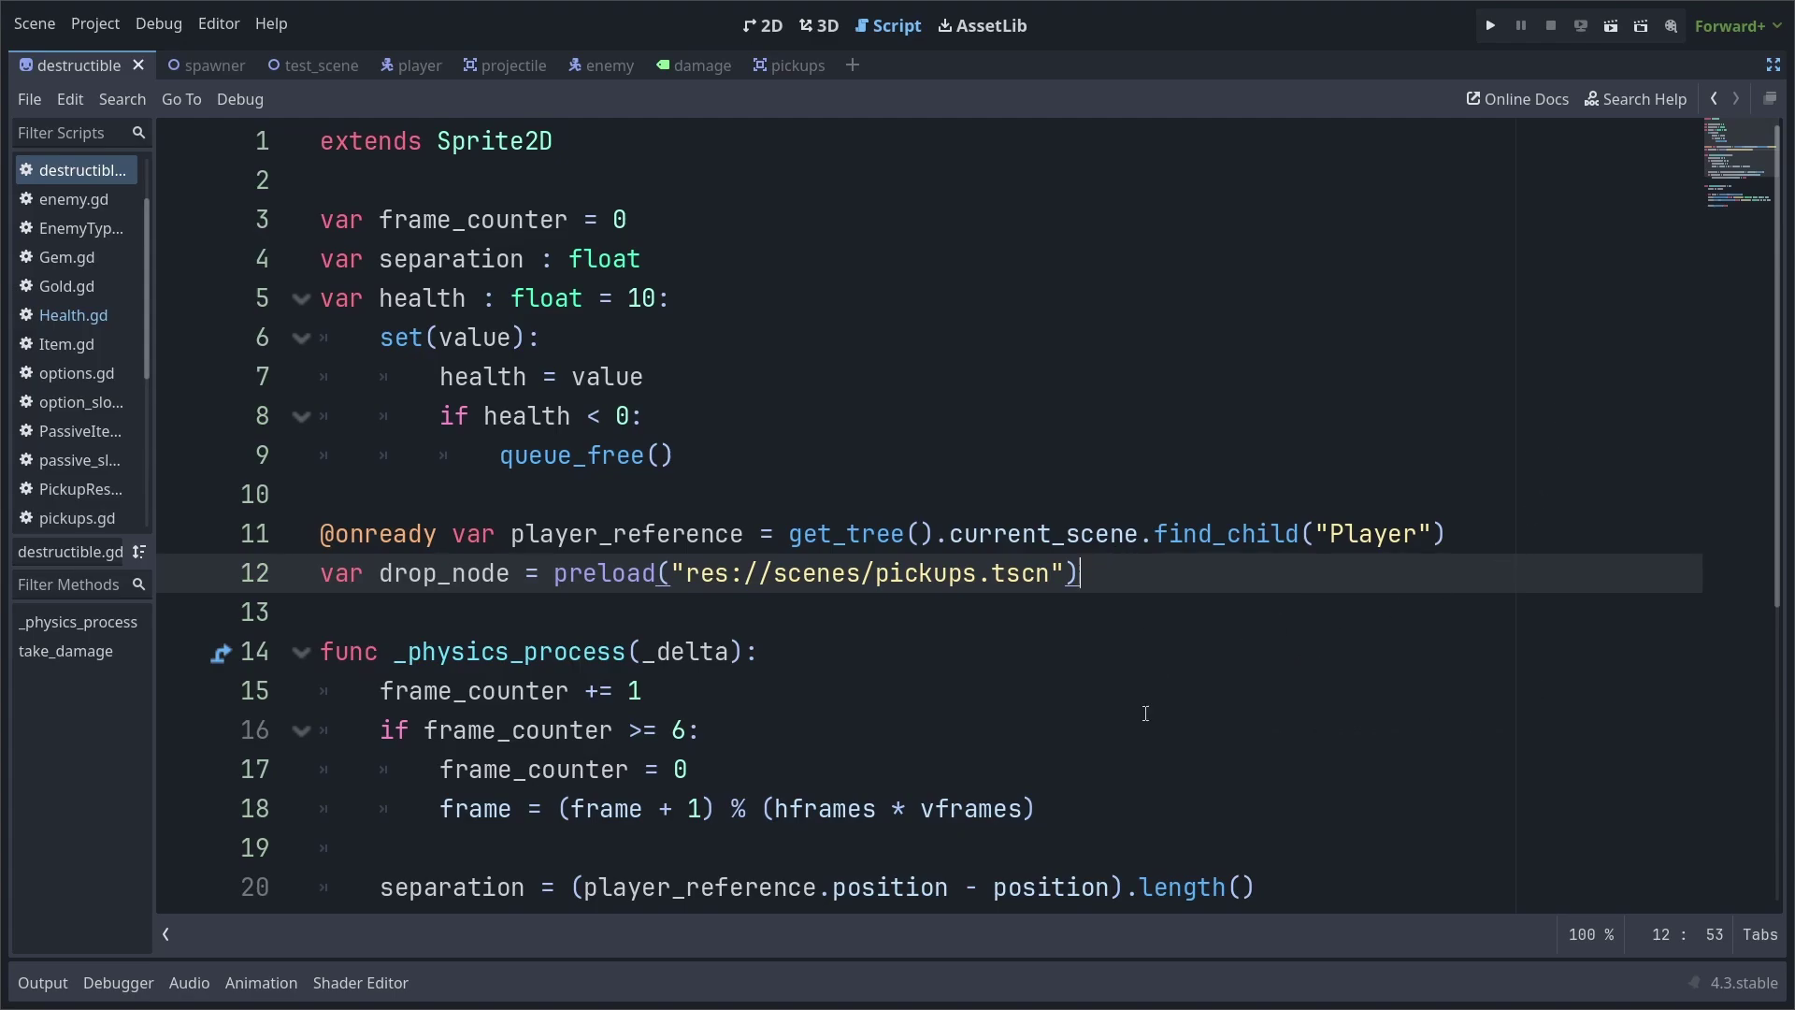
key(Return)
text(@export var drops : Array[Pickups])
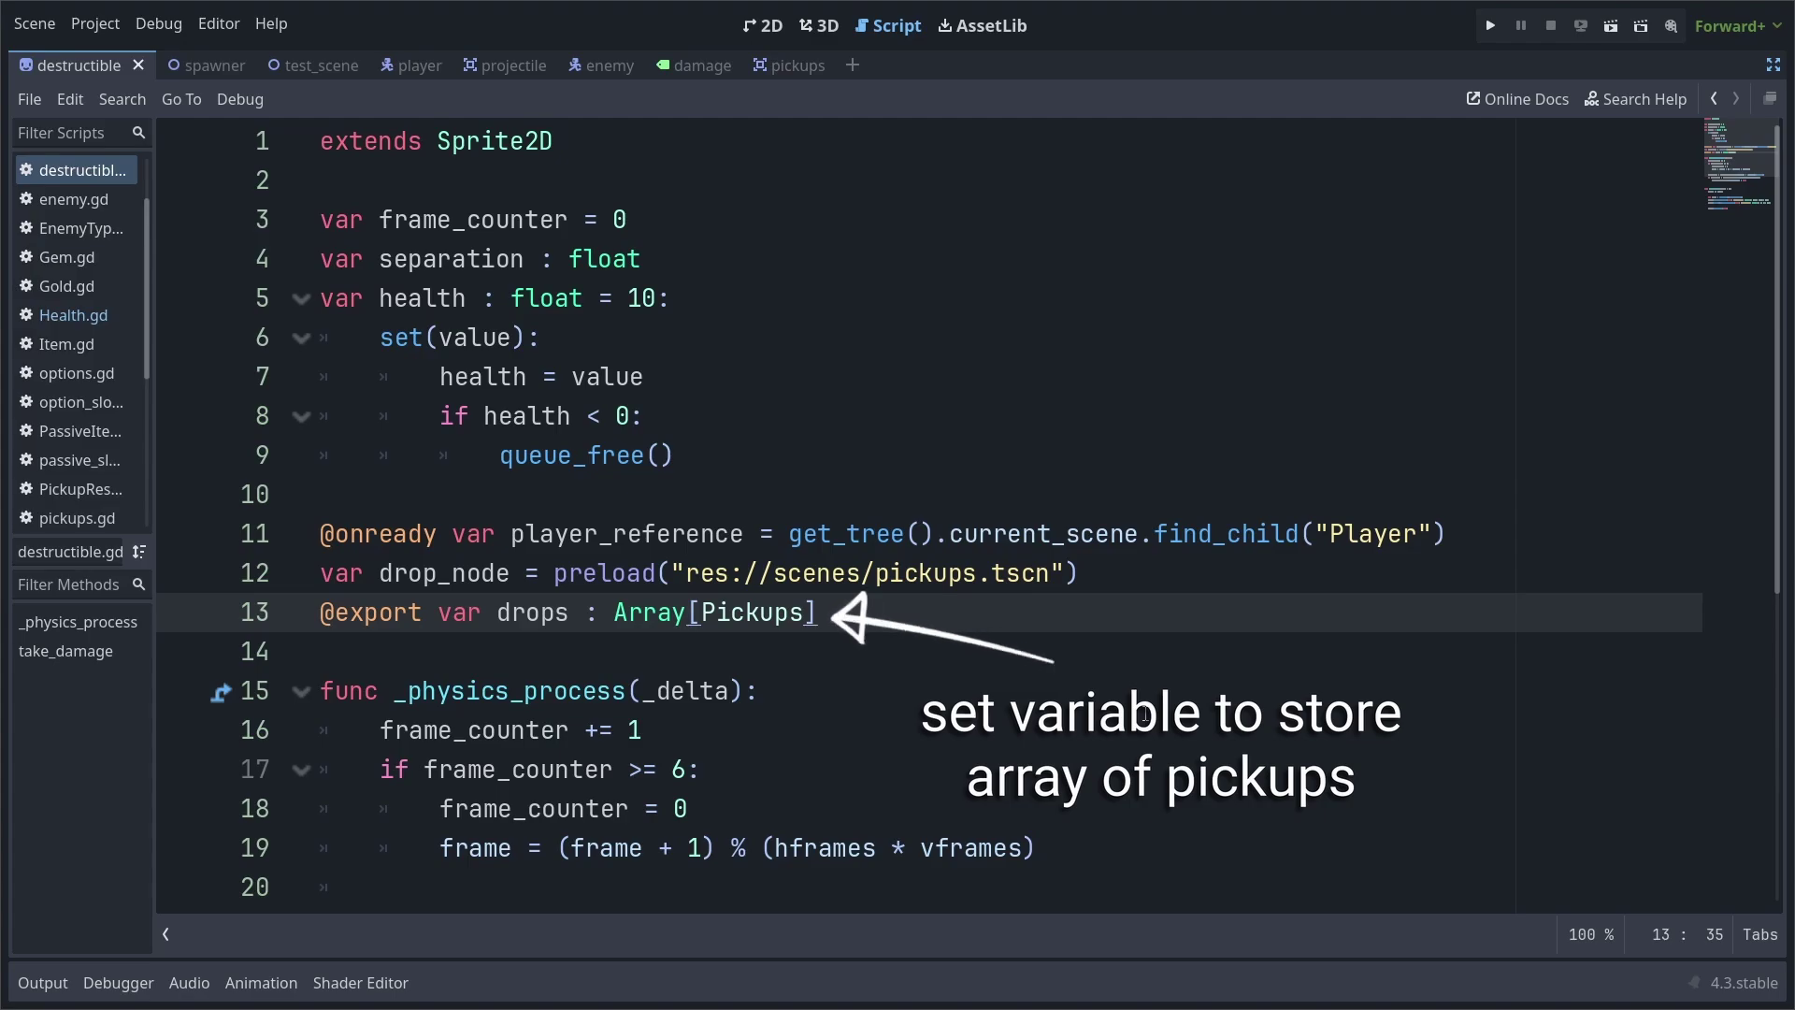
Step: Add a drop_item() function called once health falls below 0, and save the script
scroll(1073, 689, down, 5)
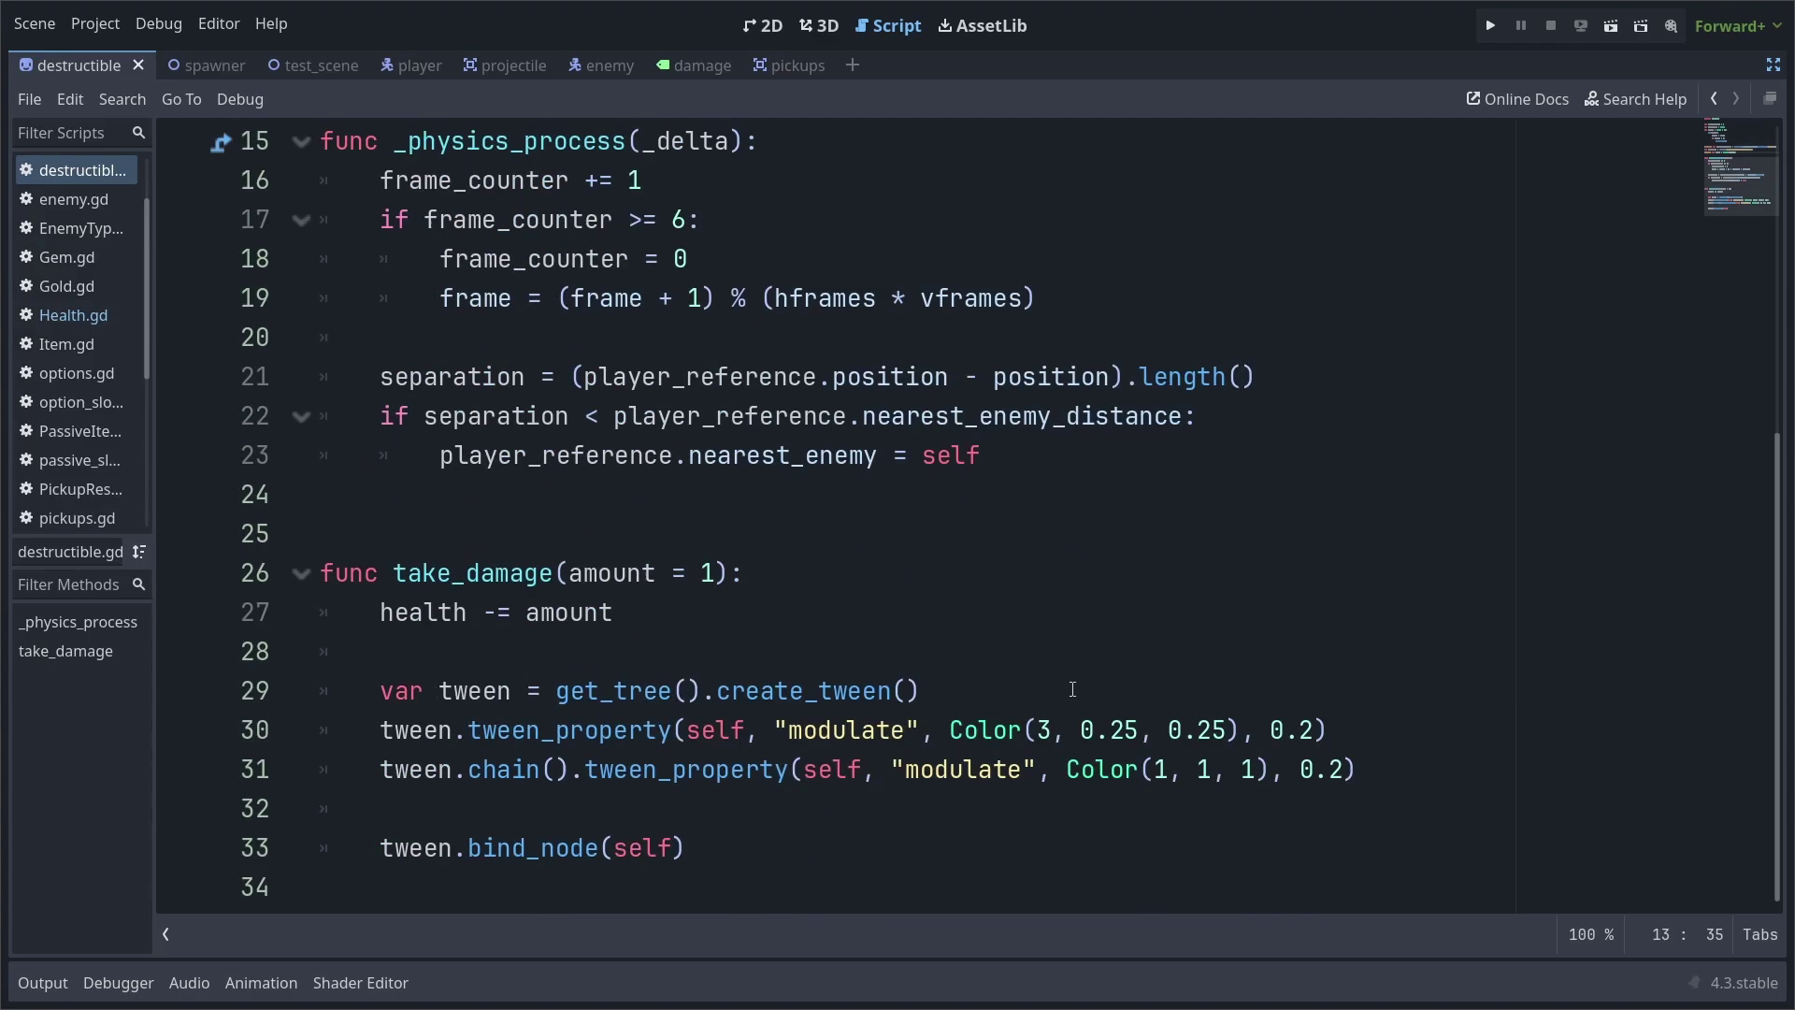
click(954, 870)
text(func drop_item(): 	var item = drops.pick_random() 	 	var item_to_drop = drop_node.instantiate() 	 	item_to_drop.type = item 	item_to_drop.position = position 	item_to_drop.player_reference = player_reference 	 	get_tree().current_scene.call_deferred("add_child", item_to_drop) 	queue_free())
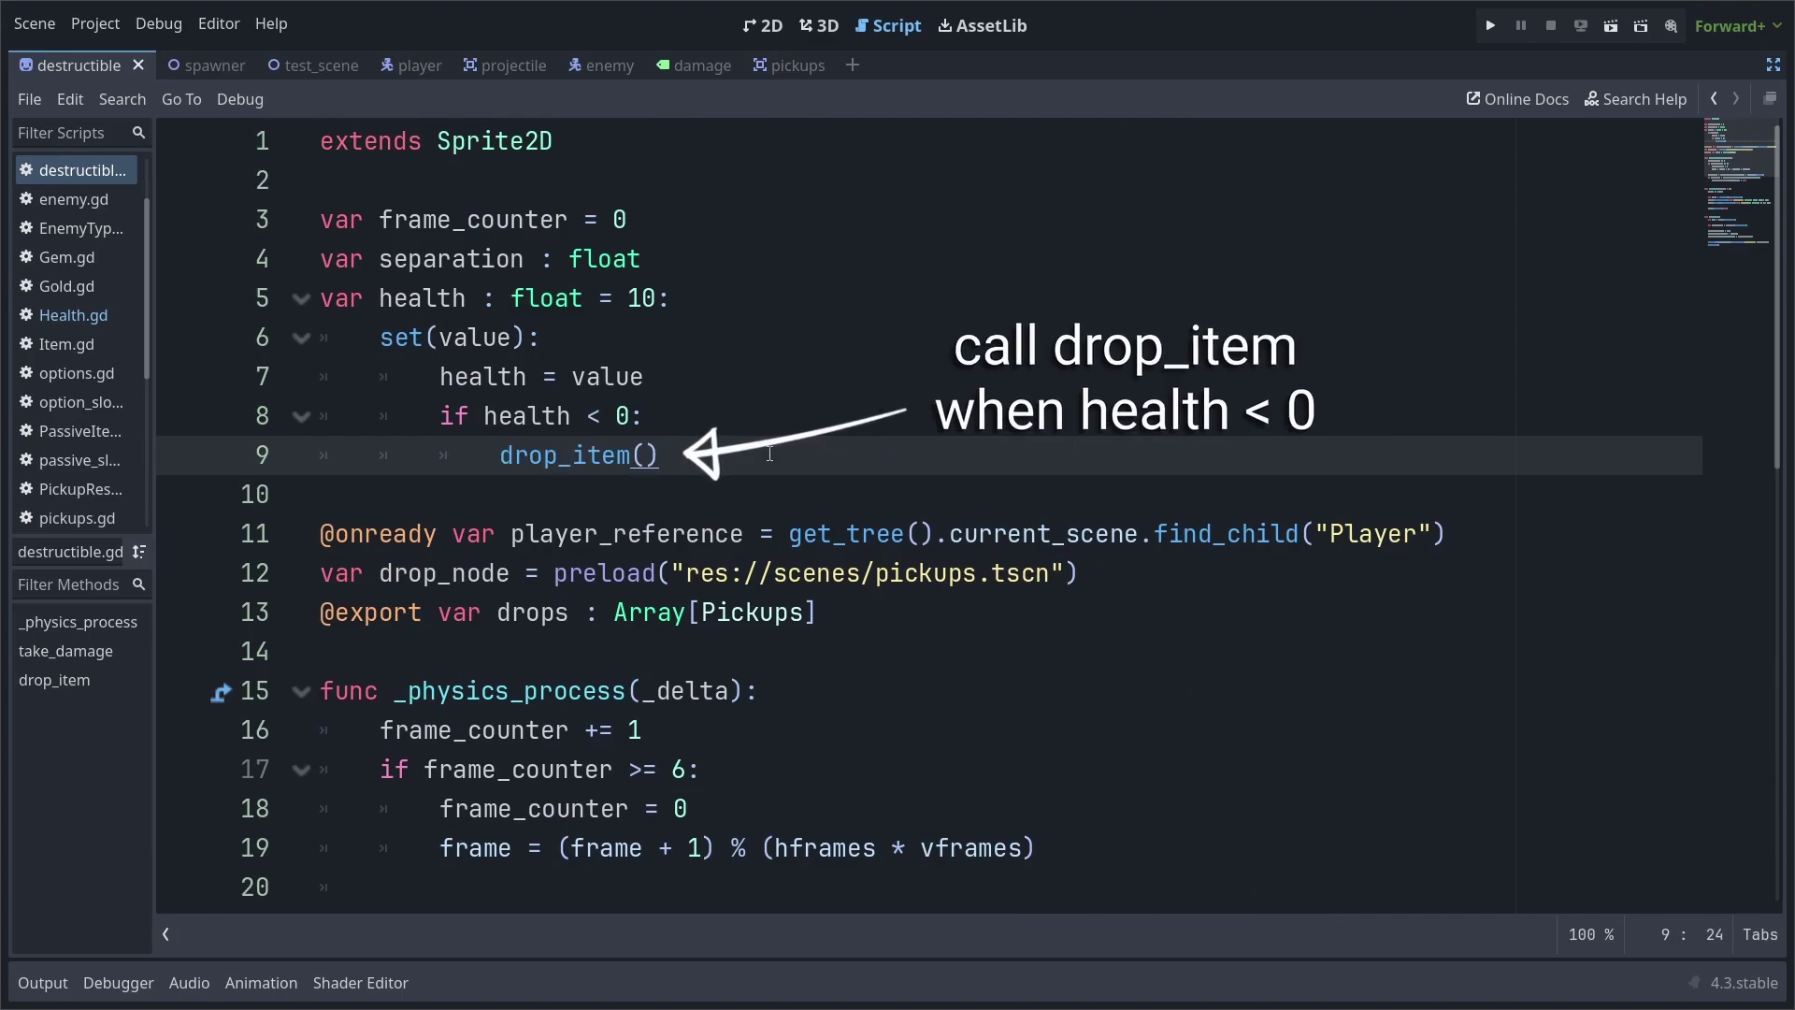
key(ctrl+s)
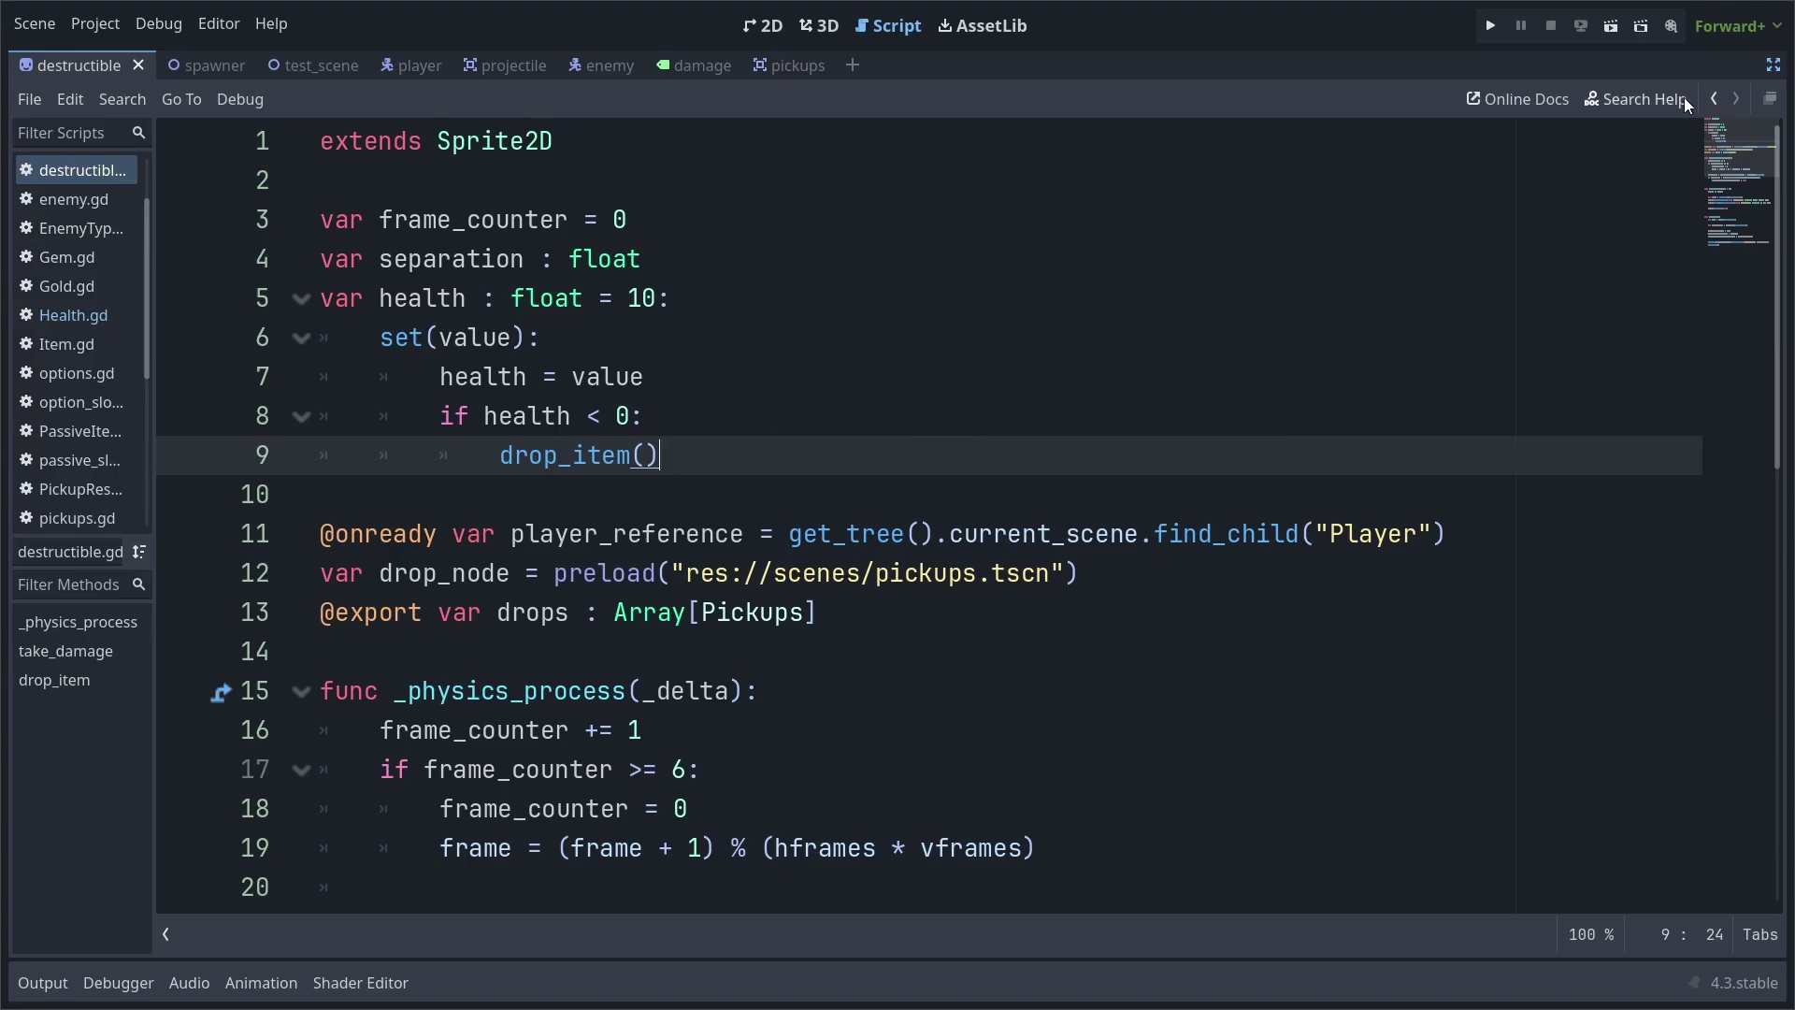
click(1770, 67)
Step: Give the Destructible a one-element Drops array holding Sandwich.tres, then run the test scene
click(102, 137)
click(1679, 226)
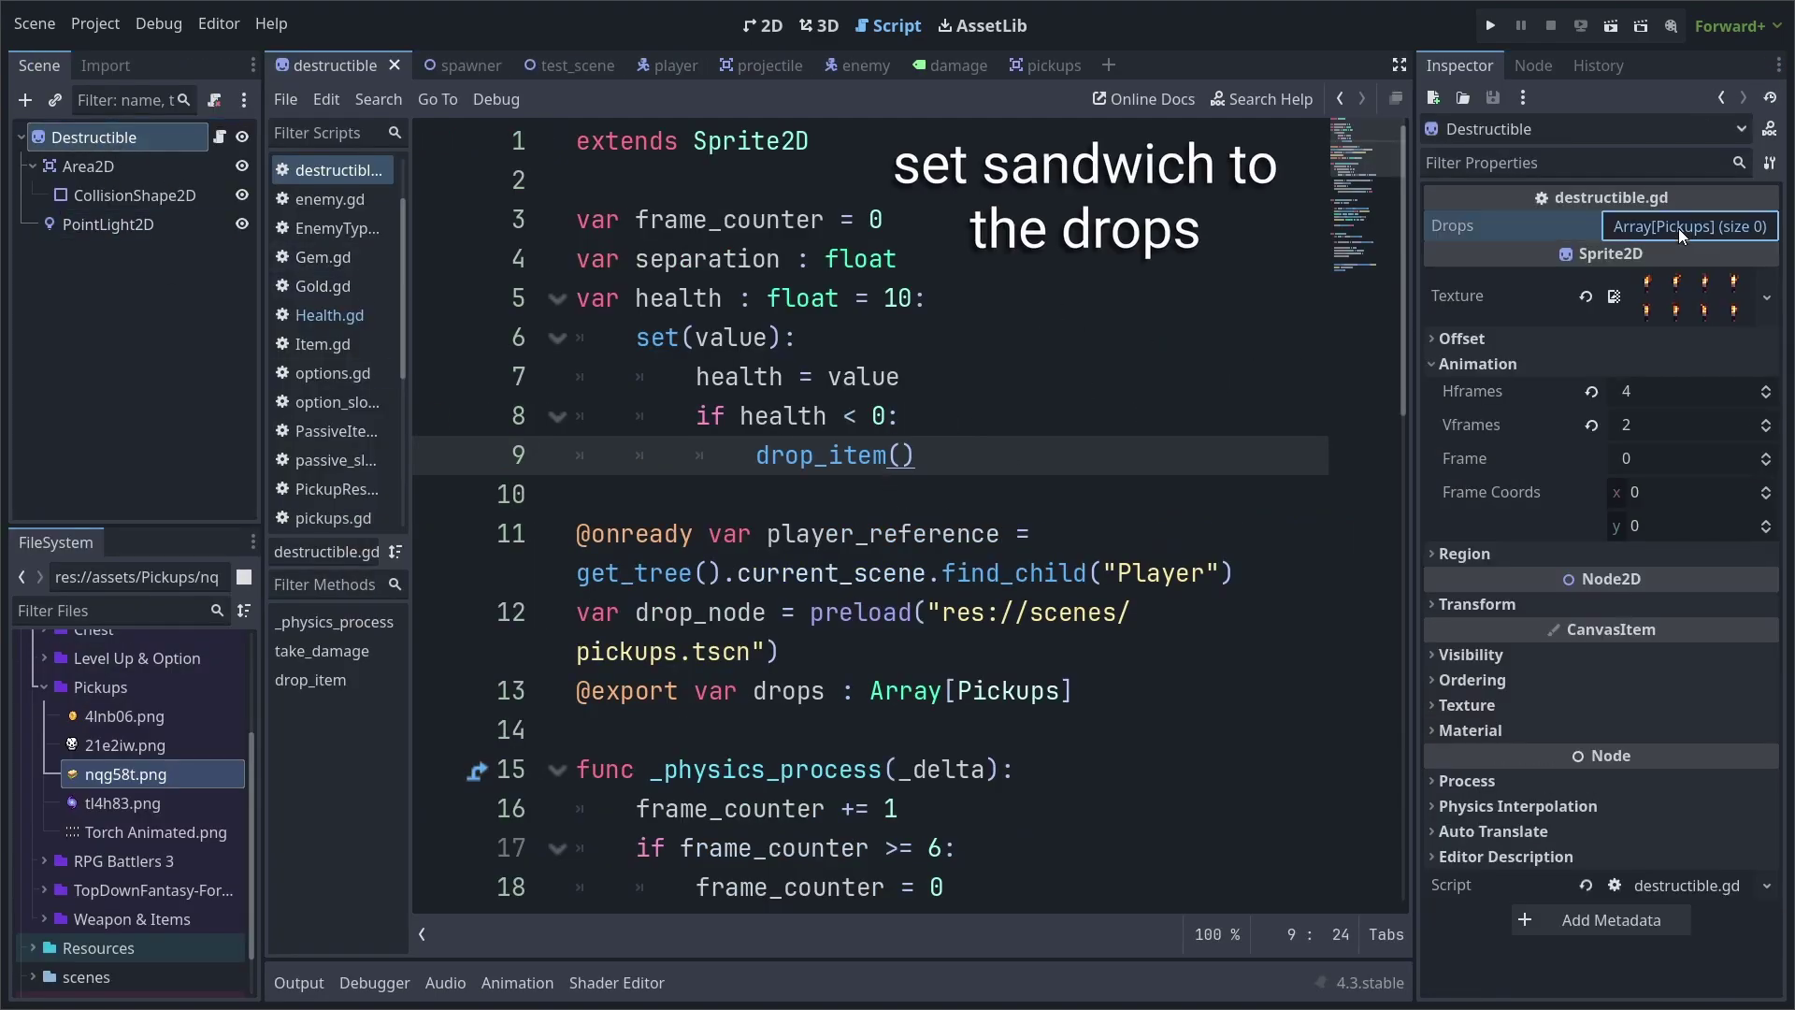
click(1636, 258)
click(1703, 295)
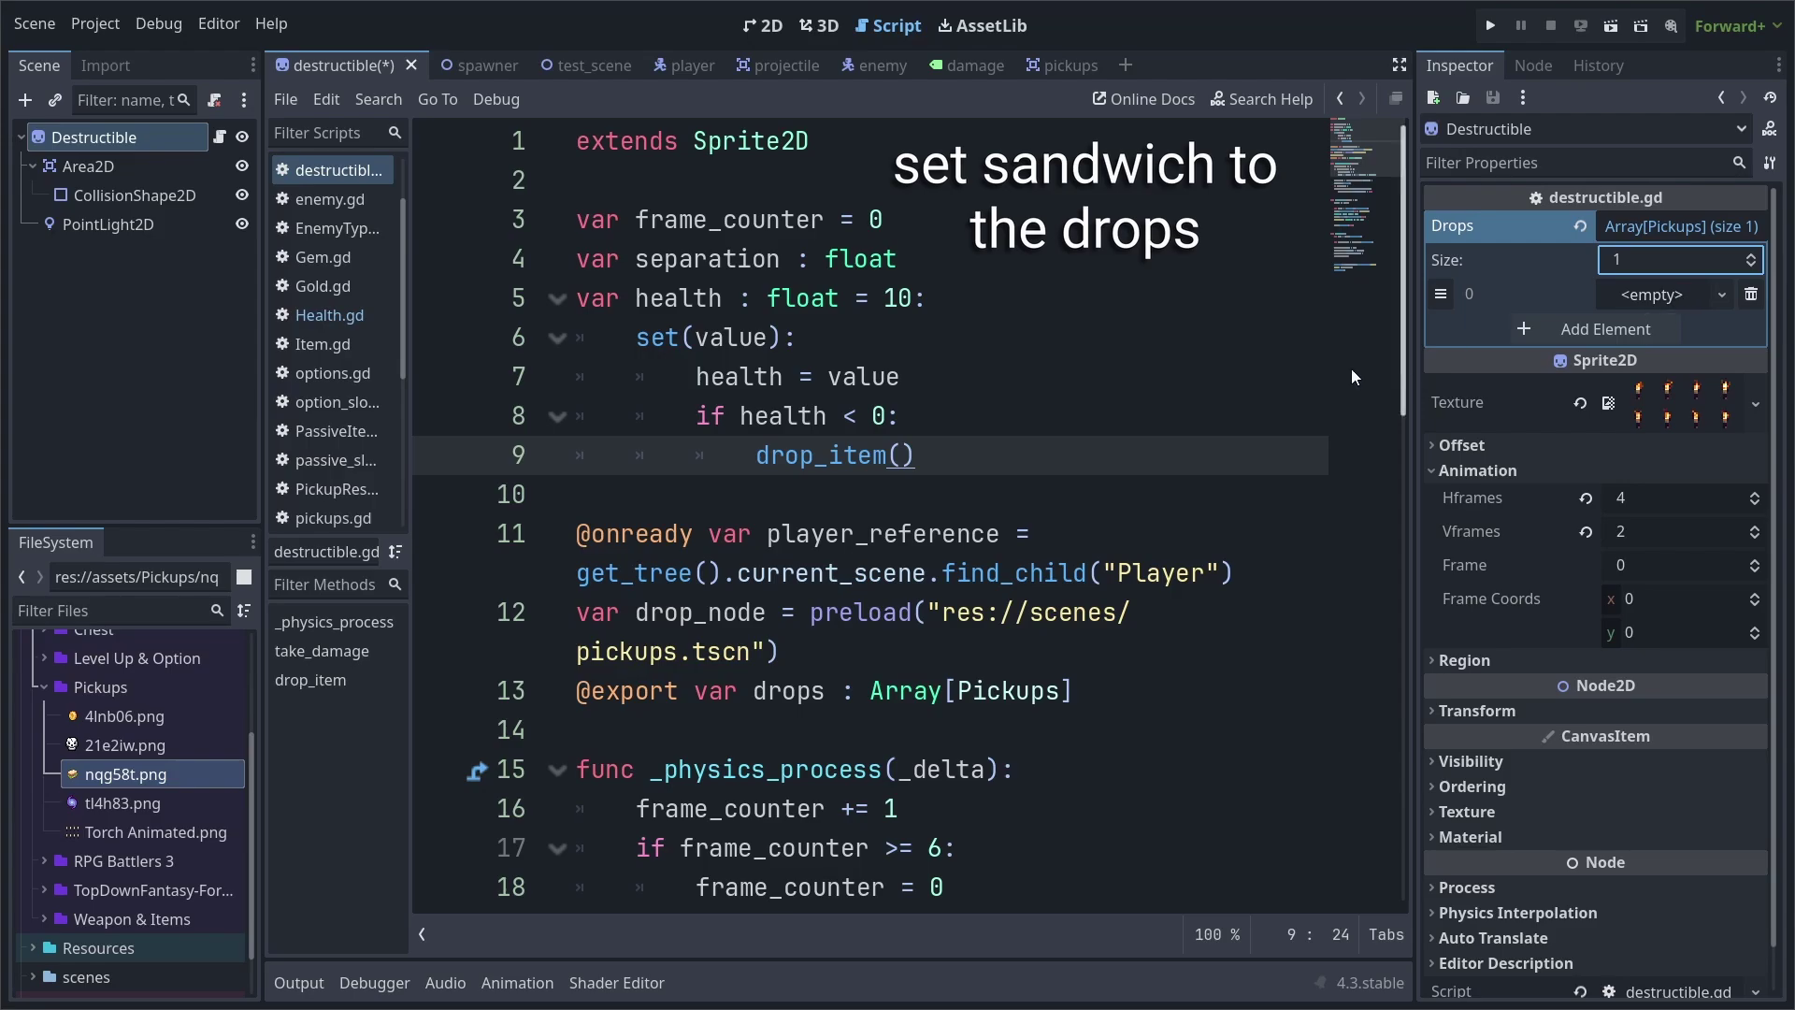
scroll(66, 758, down, 2)
click(36, 896)
scroll(132, 849, down, 5)
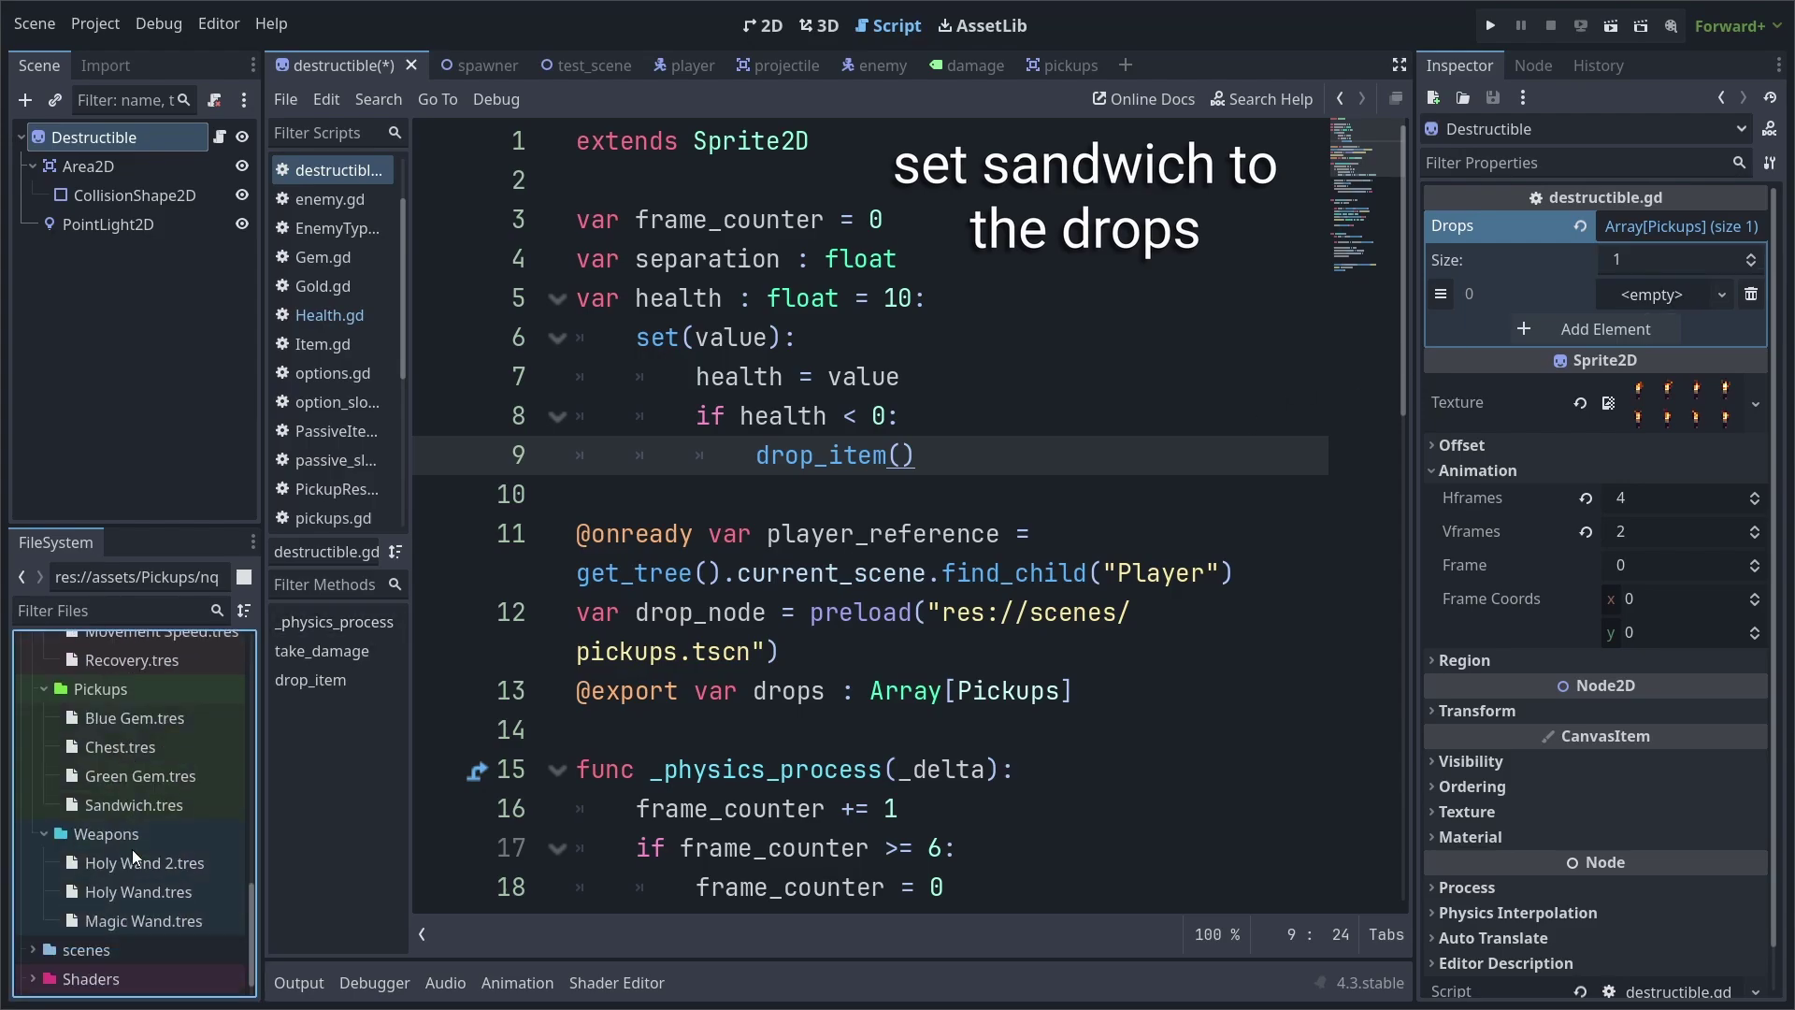
drag(134, 806, 1660, 294)
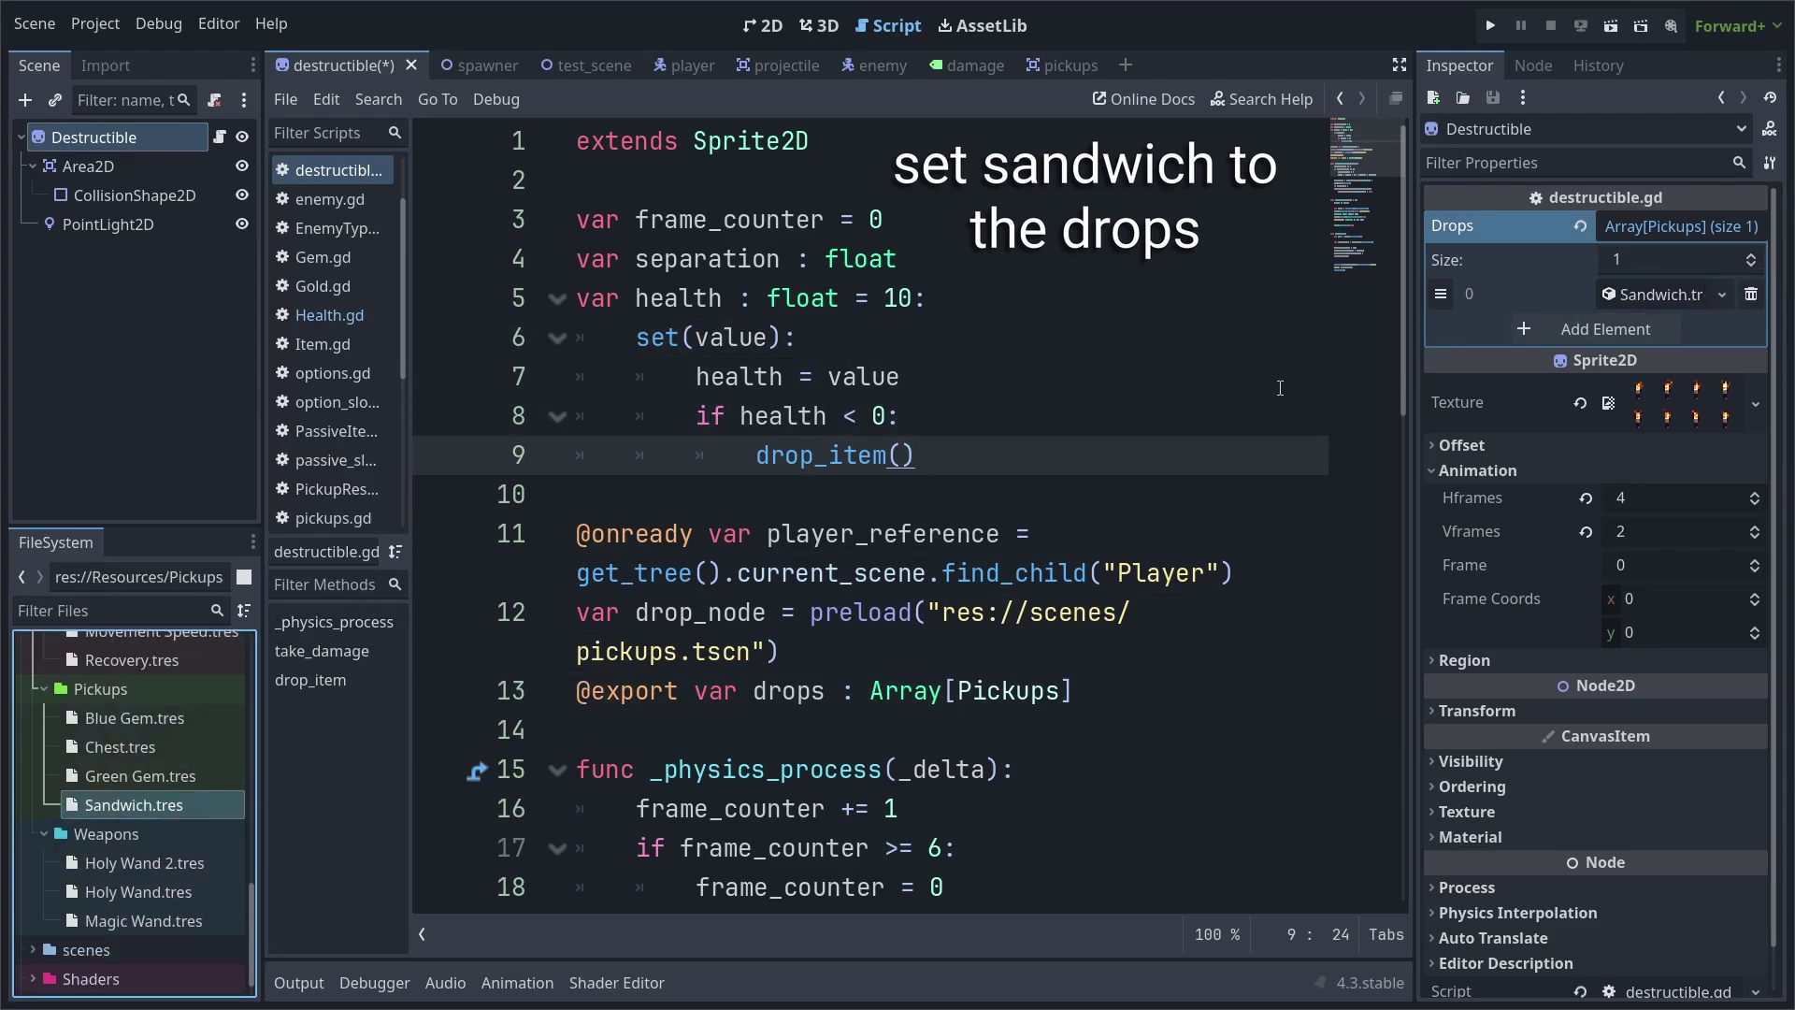
click(1610, 25)
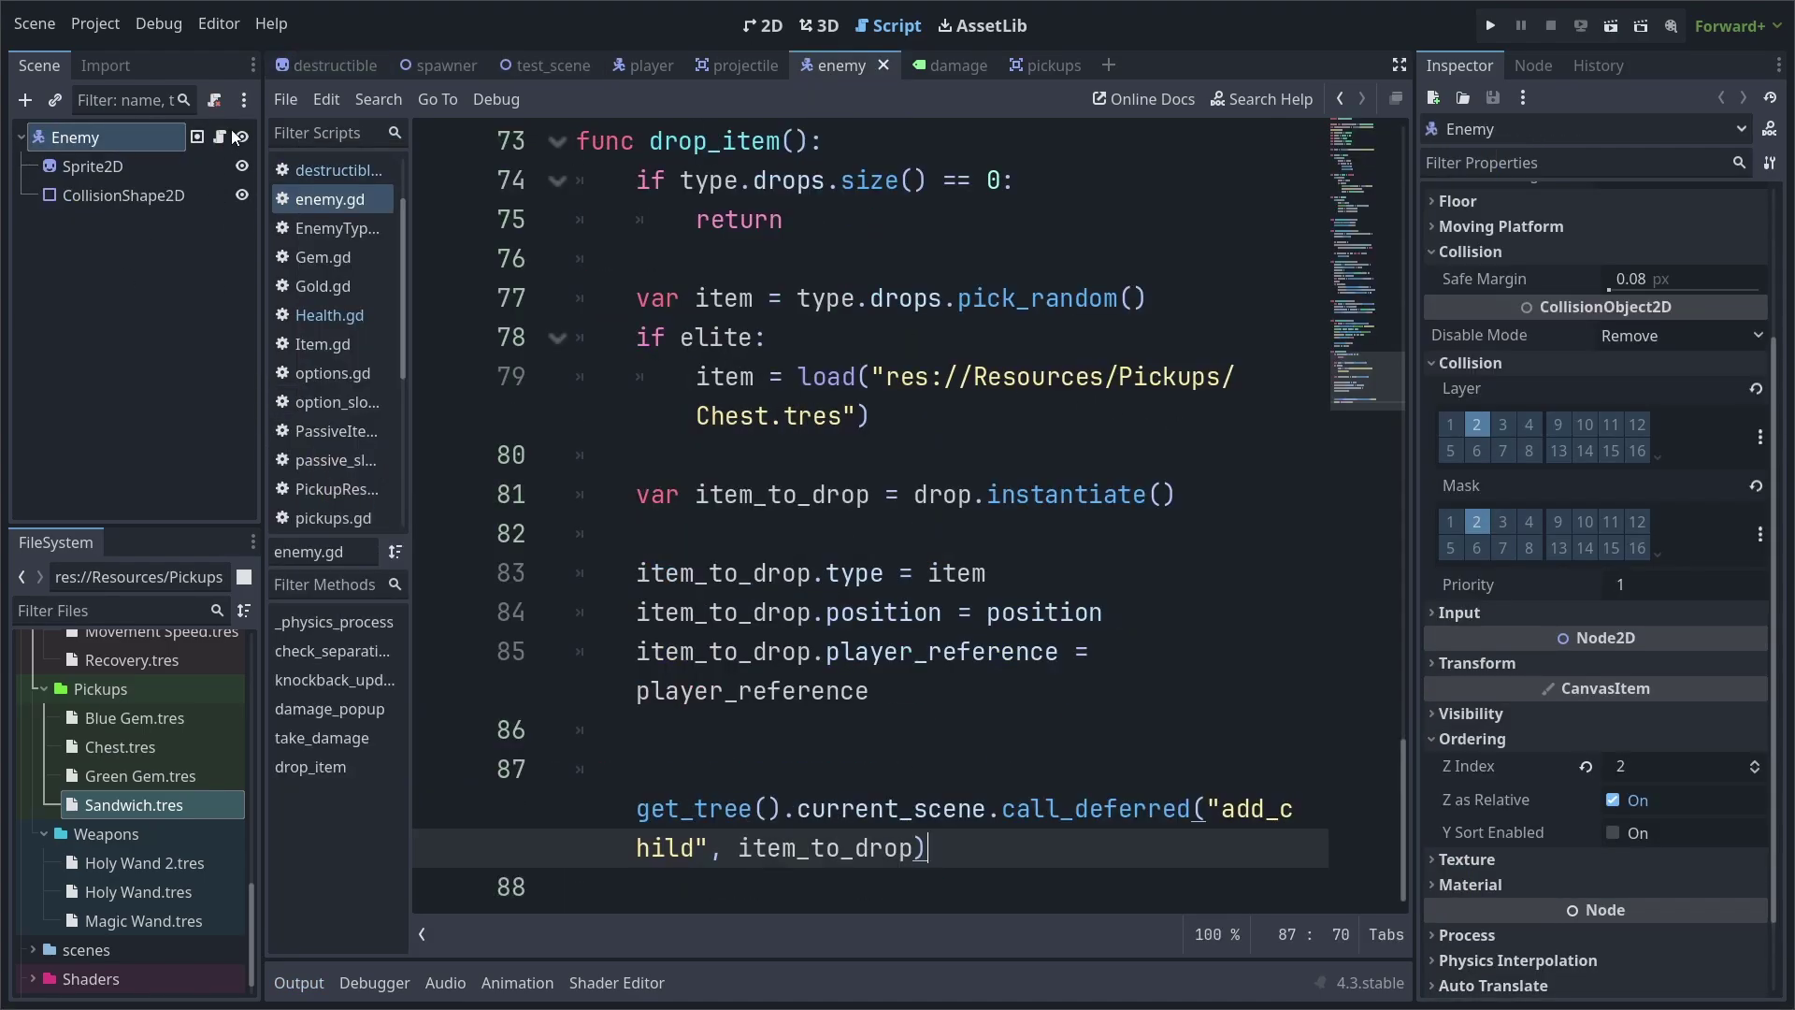
Step: Add queue_free() after call_deferred in the enemy's drop_item function
key(ctrl+shift+F11)
key(Return)
text(queue_free())
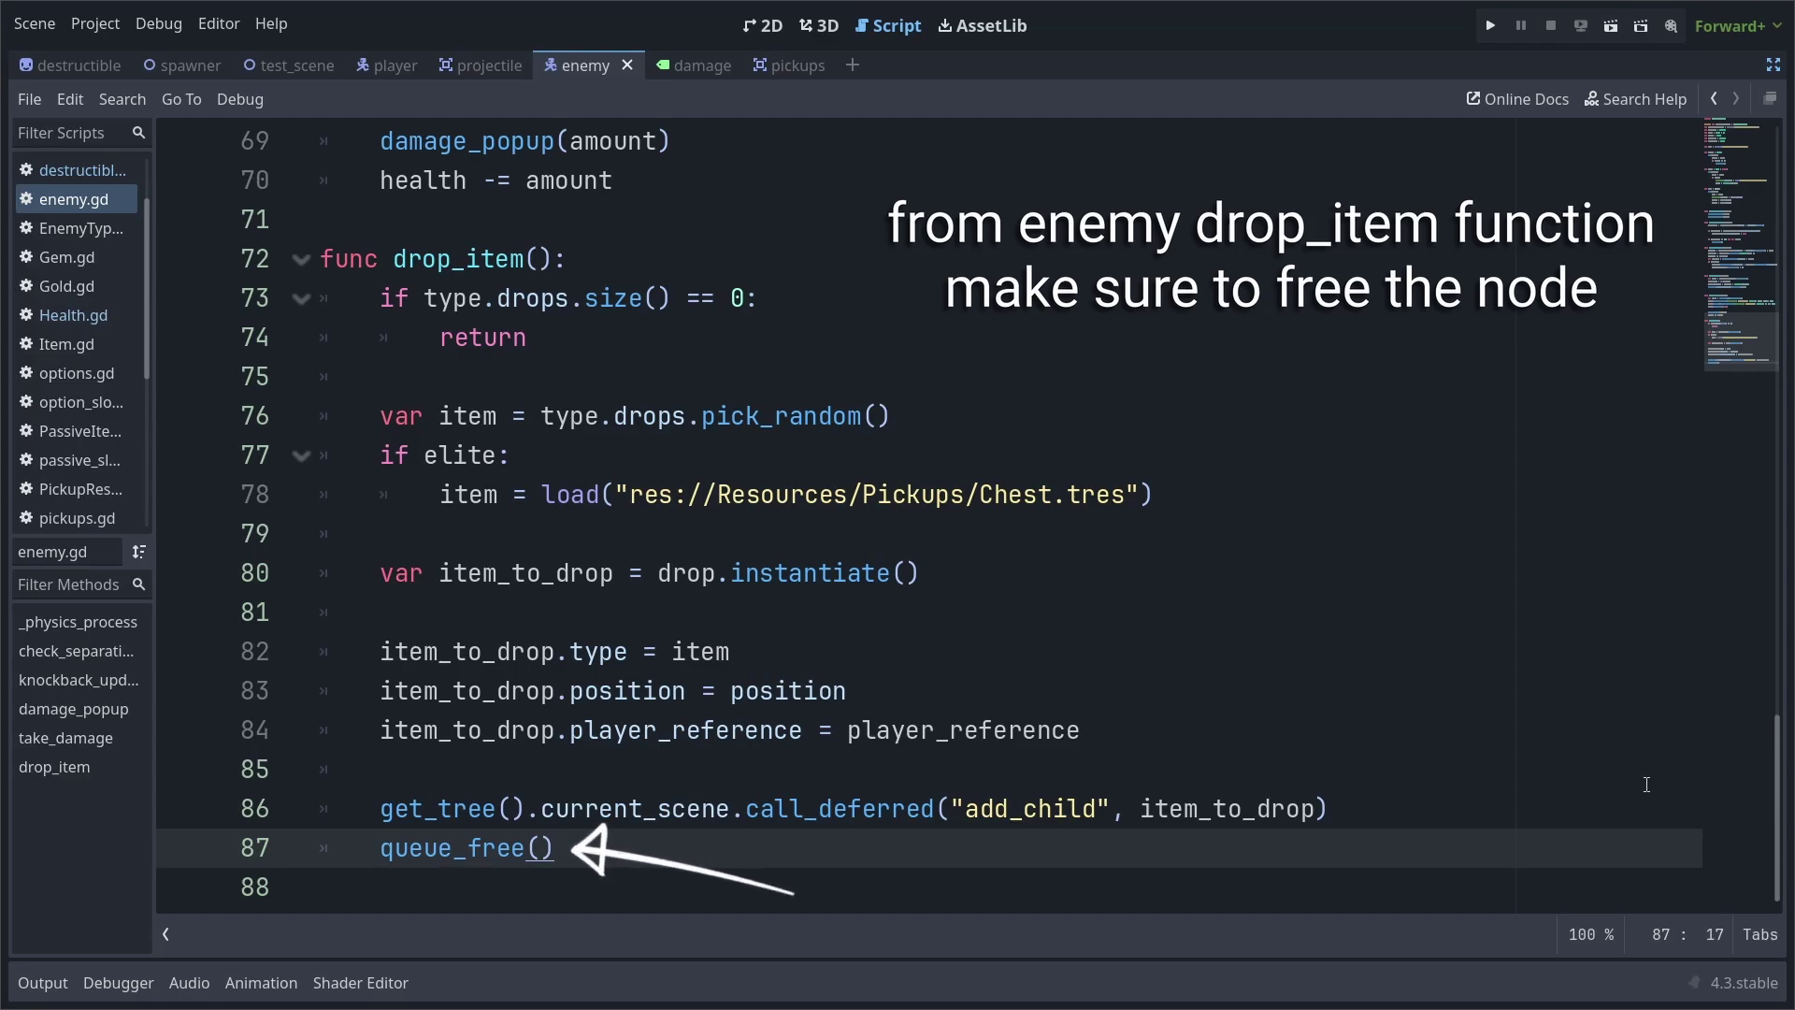
Step: Create Death.gd in the scenes folder, inheriting from Pickups
click(29, 98)
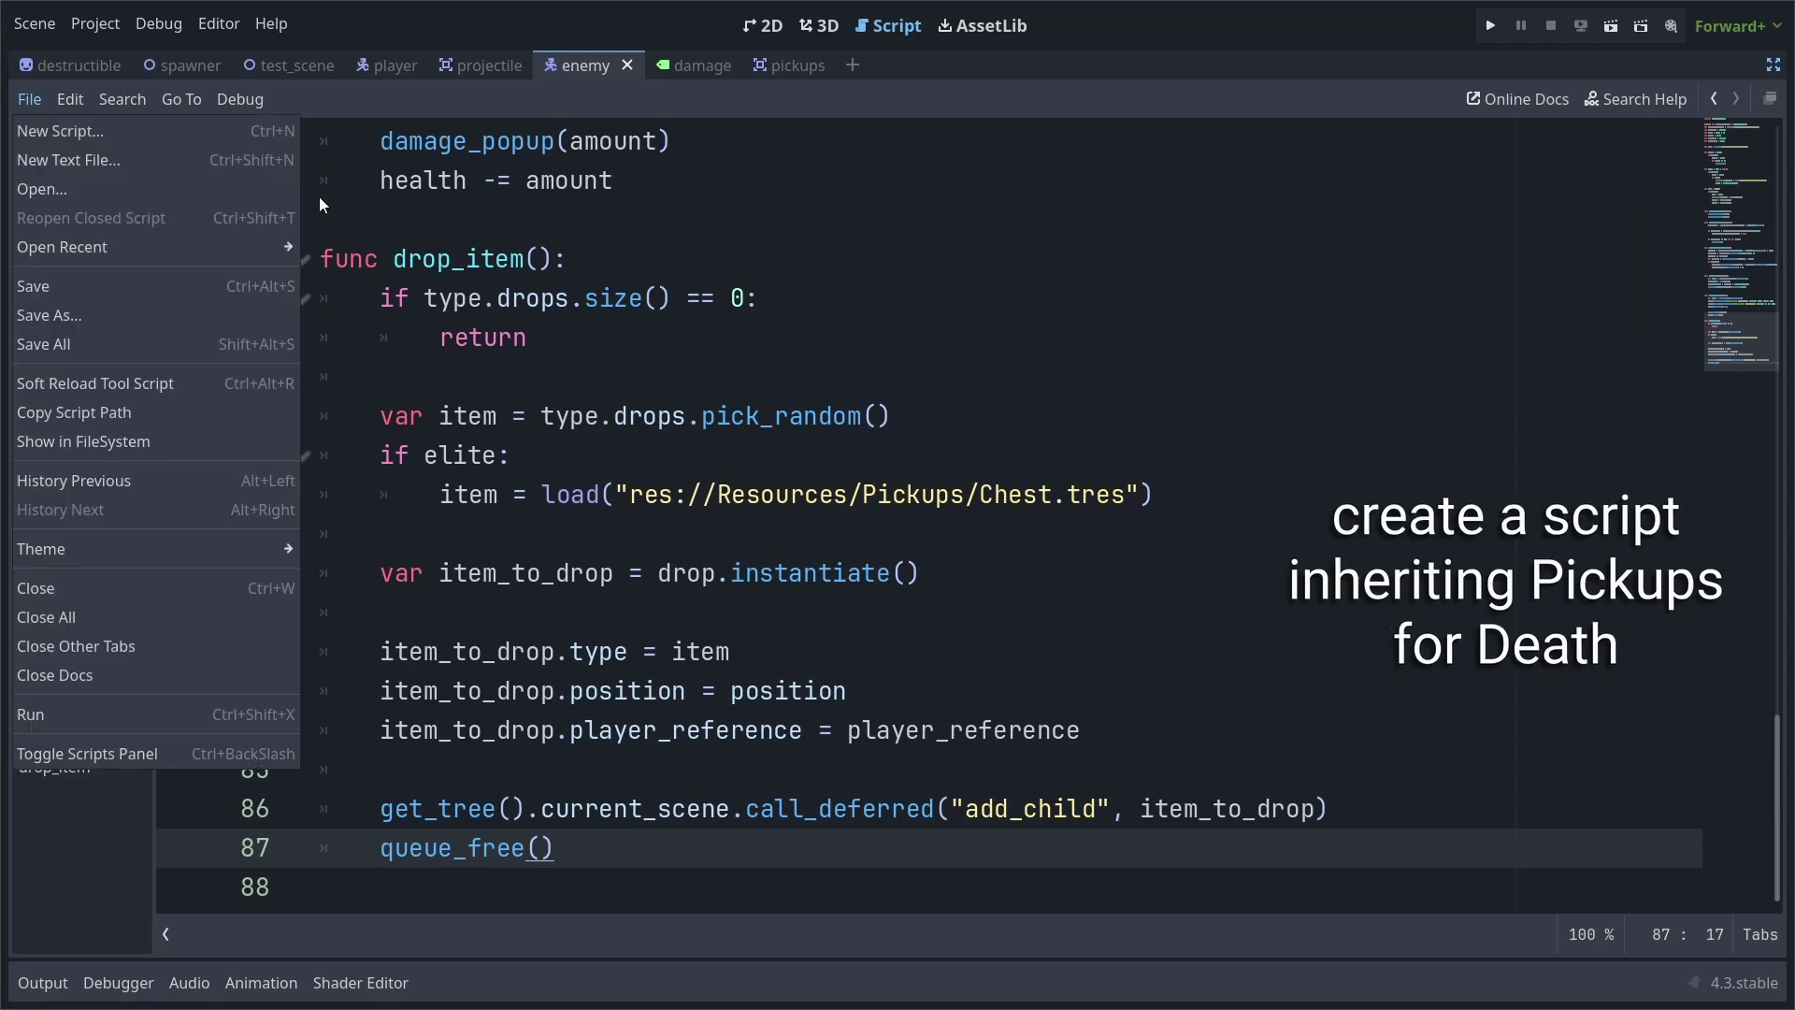
click(60, 128)
click(876, 355)
click(1072, 353)
double_click(1068, 370)
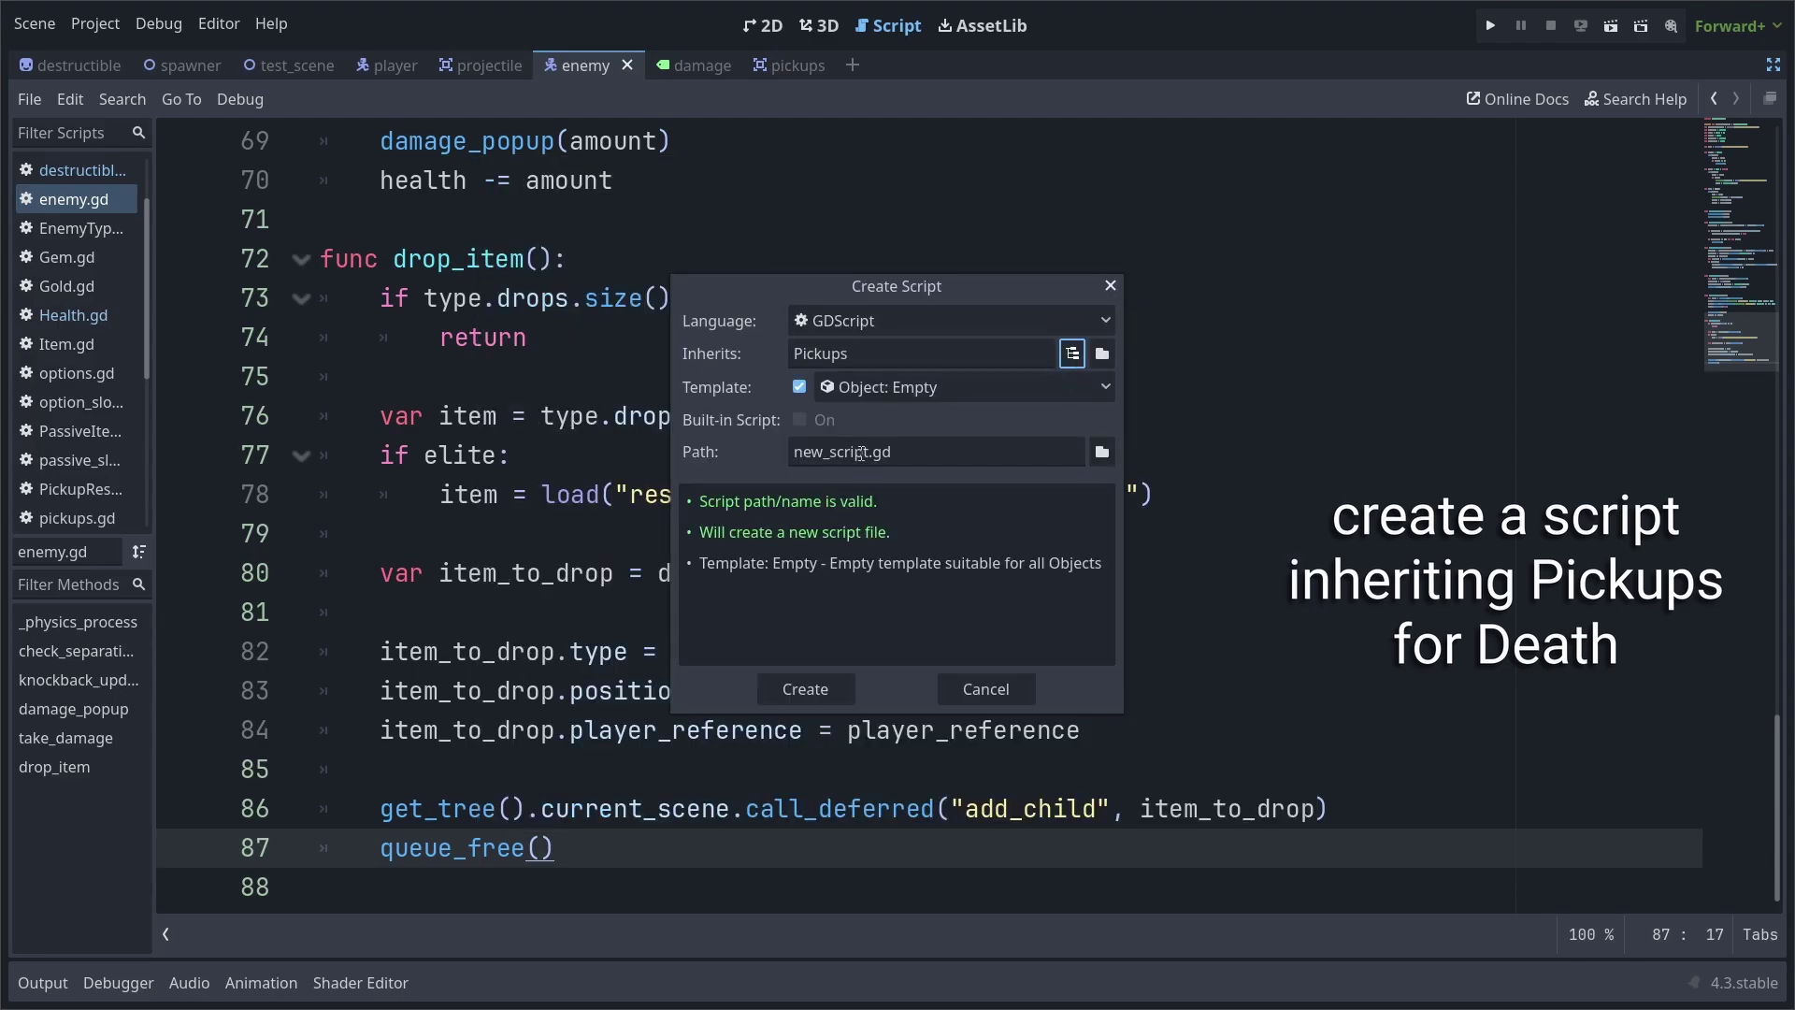
text(Death)
click(1102, 451)
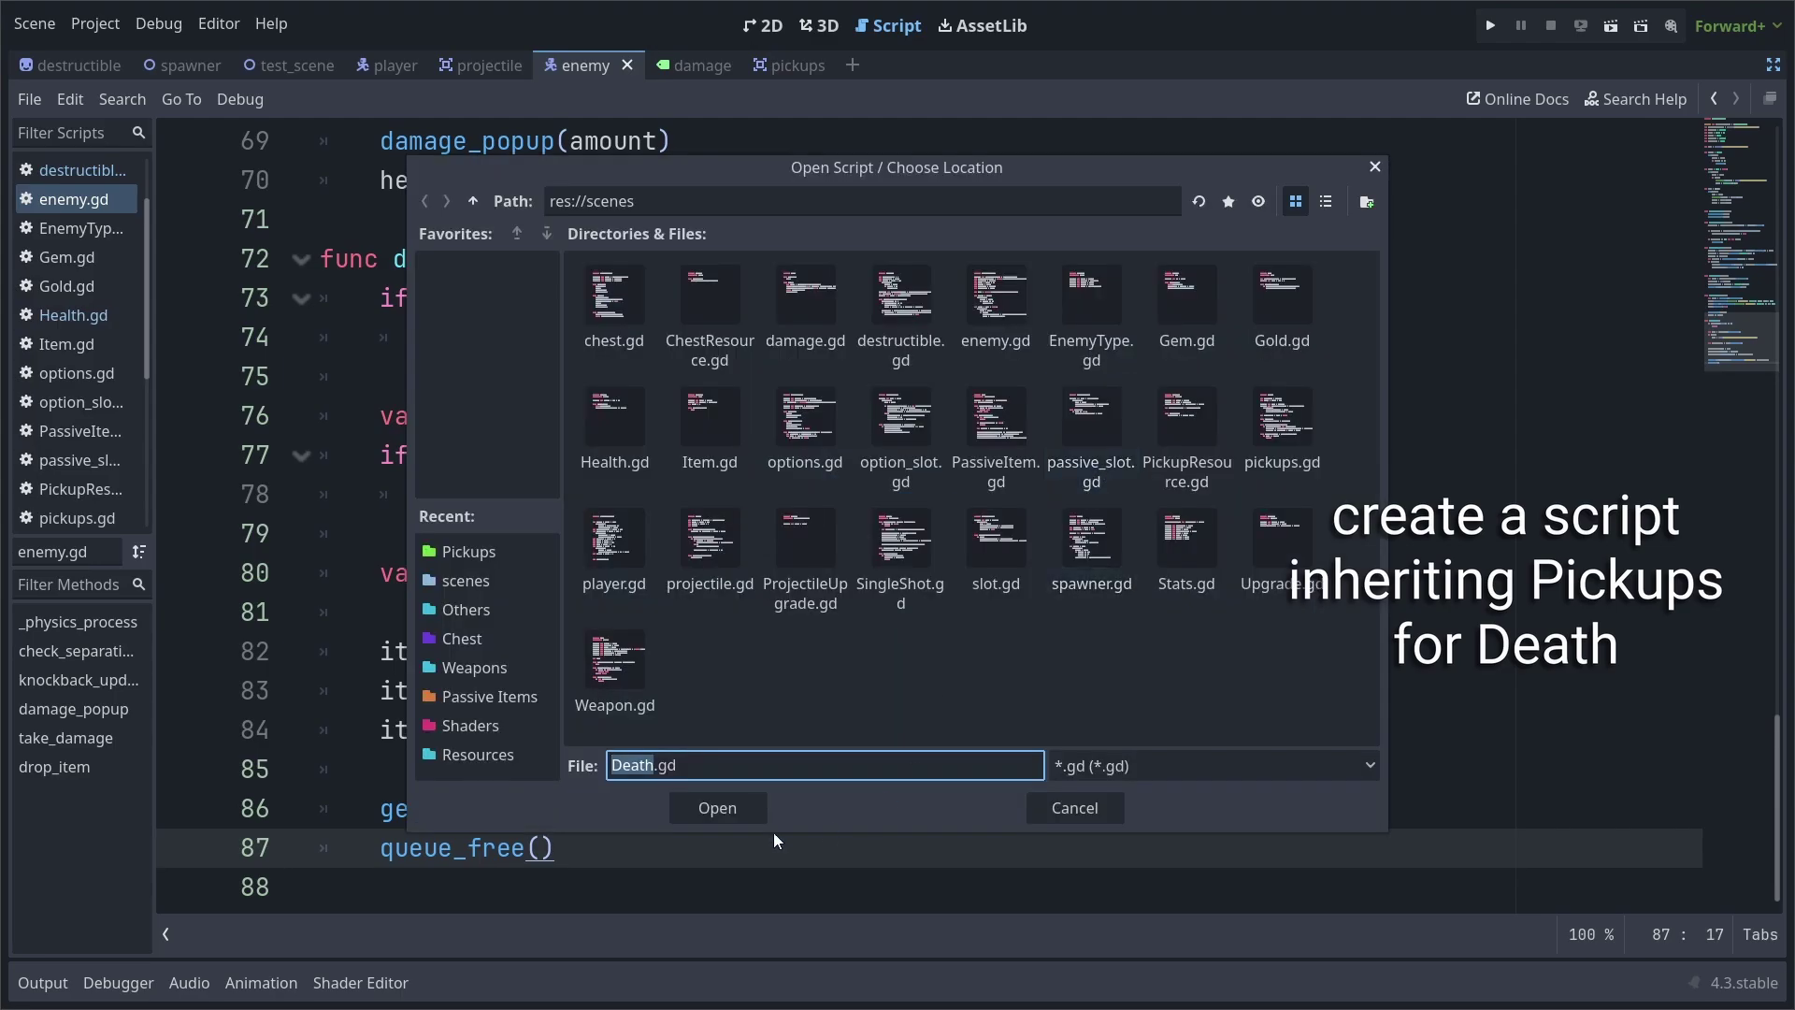
click(748, 806)
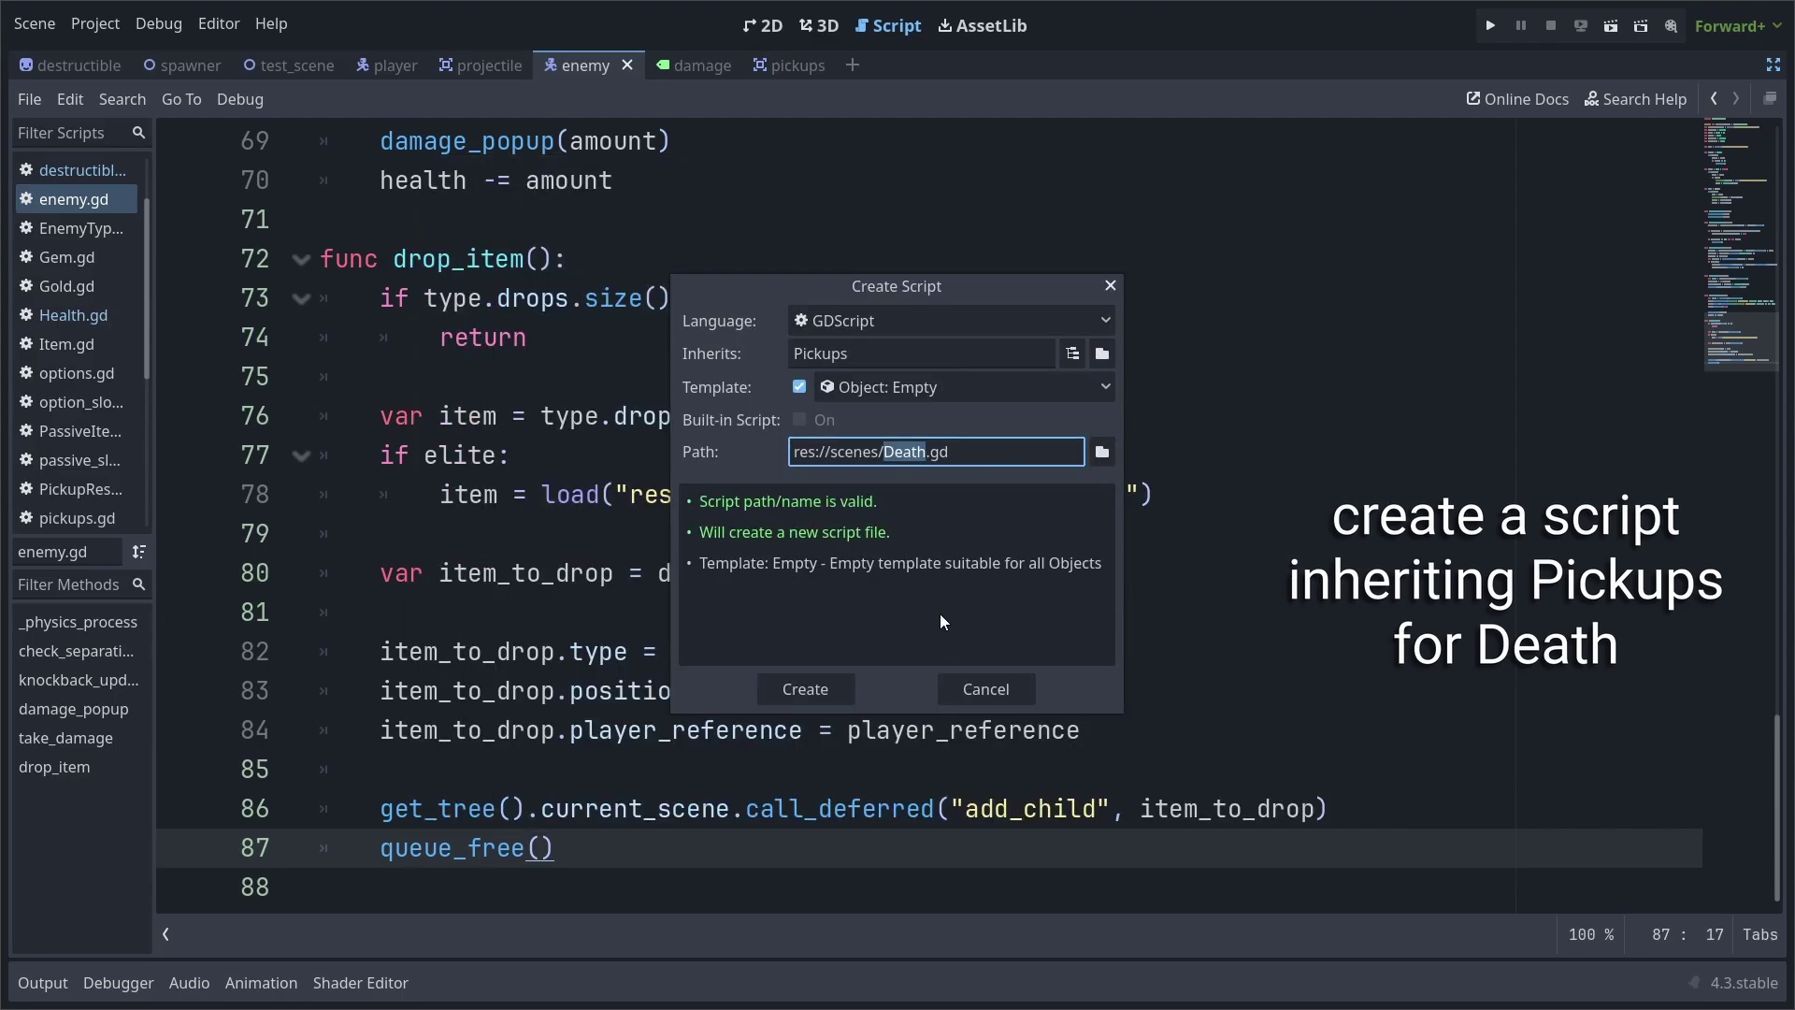
click(785, 699)
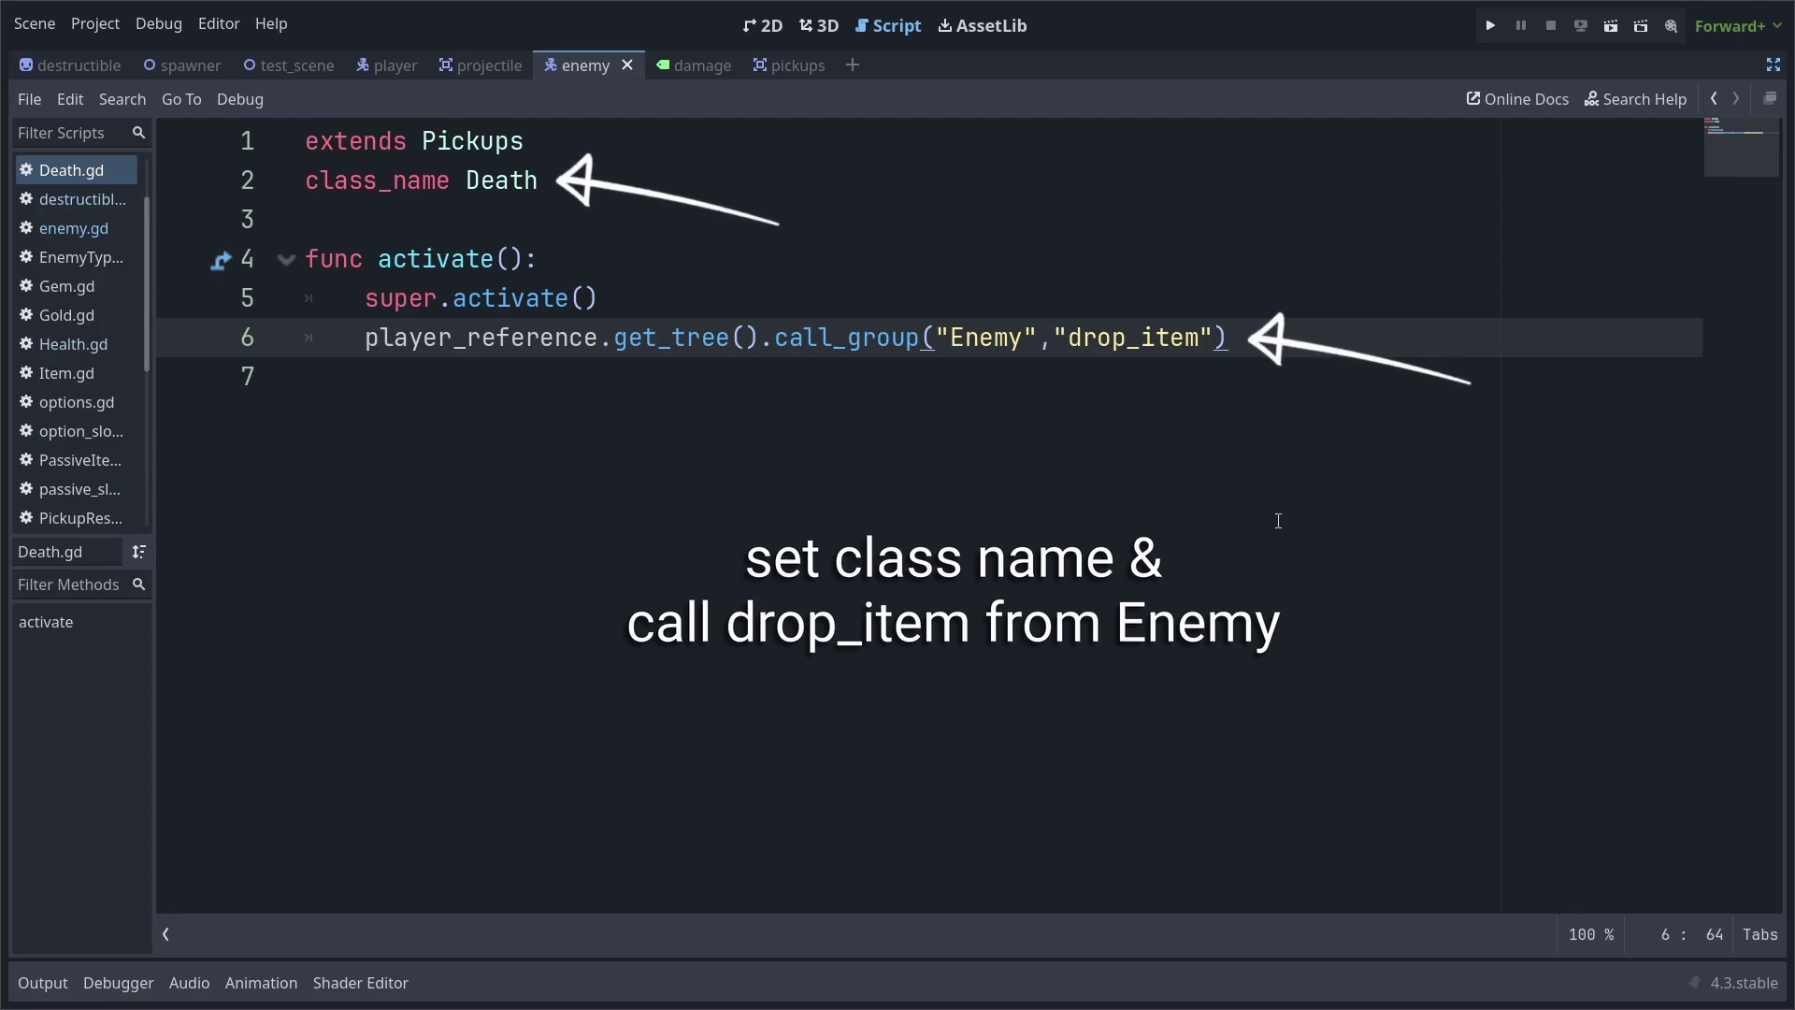
key(ctrl+shift+F11)
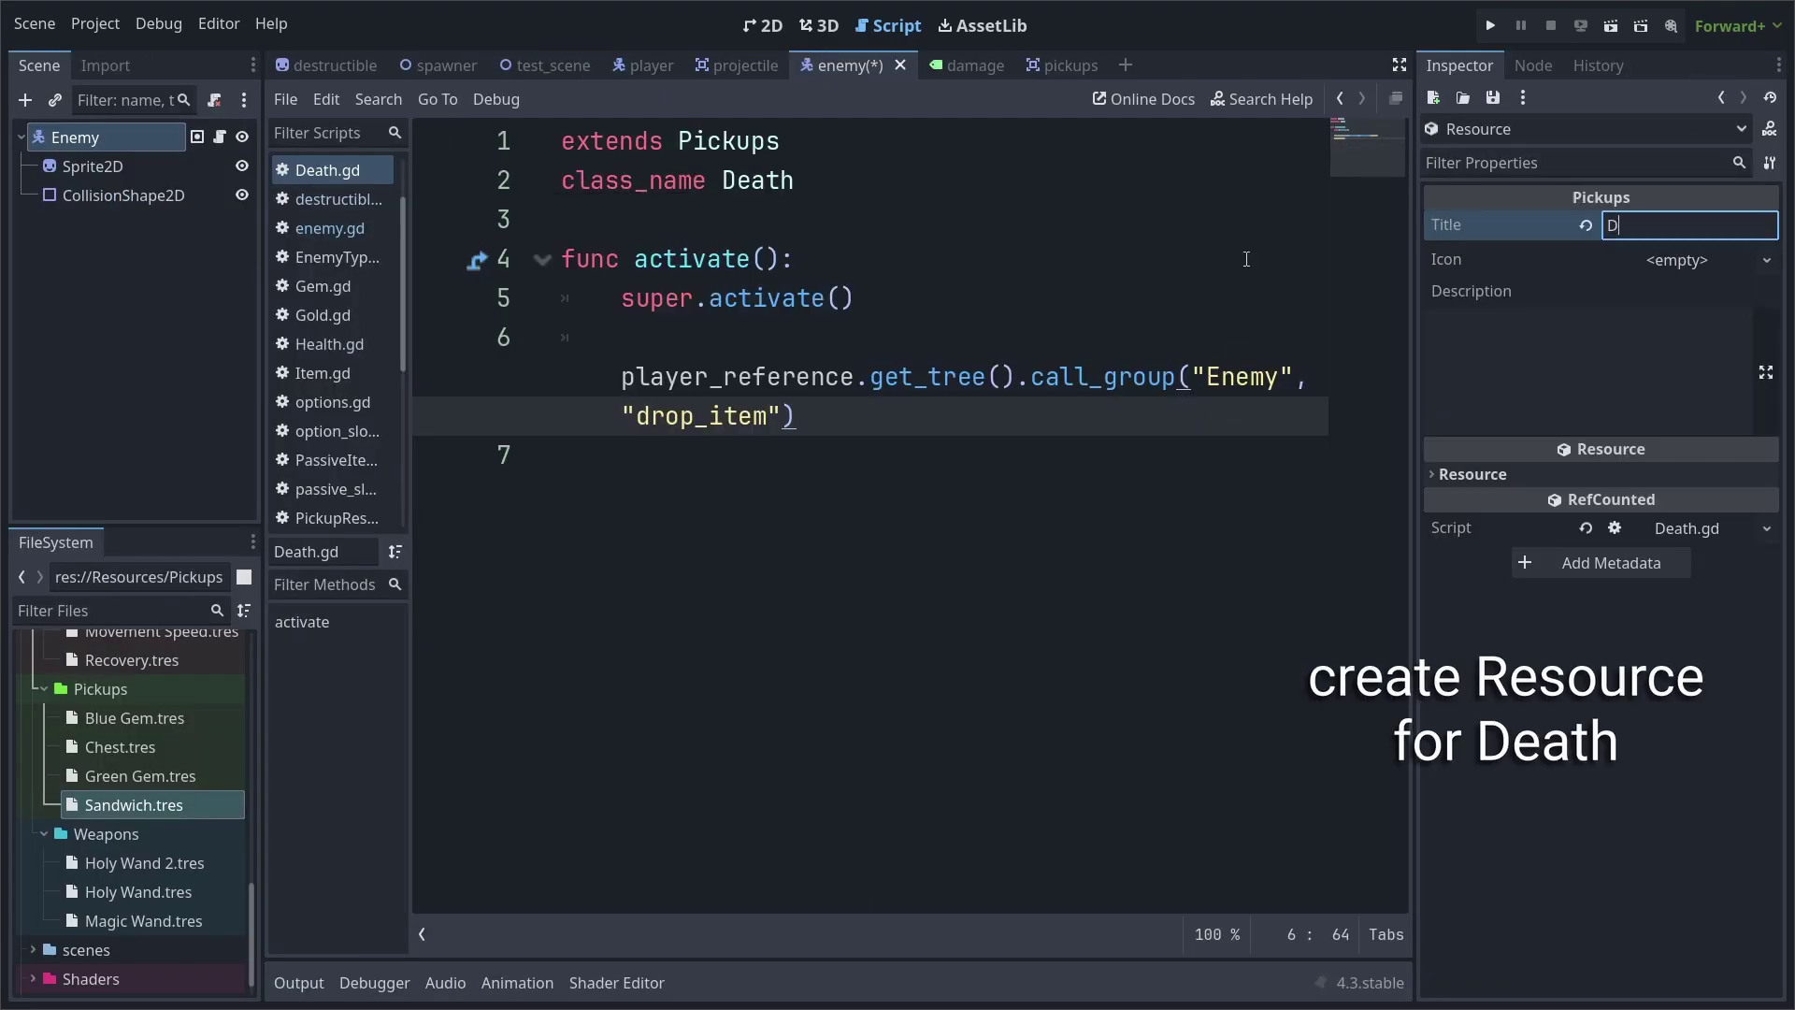
Step: Give the Death resource the skull icon 21e2iw.png and the description 'Destroys every enemy.'
scroll(59, 755, up, 5)
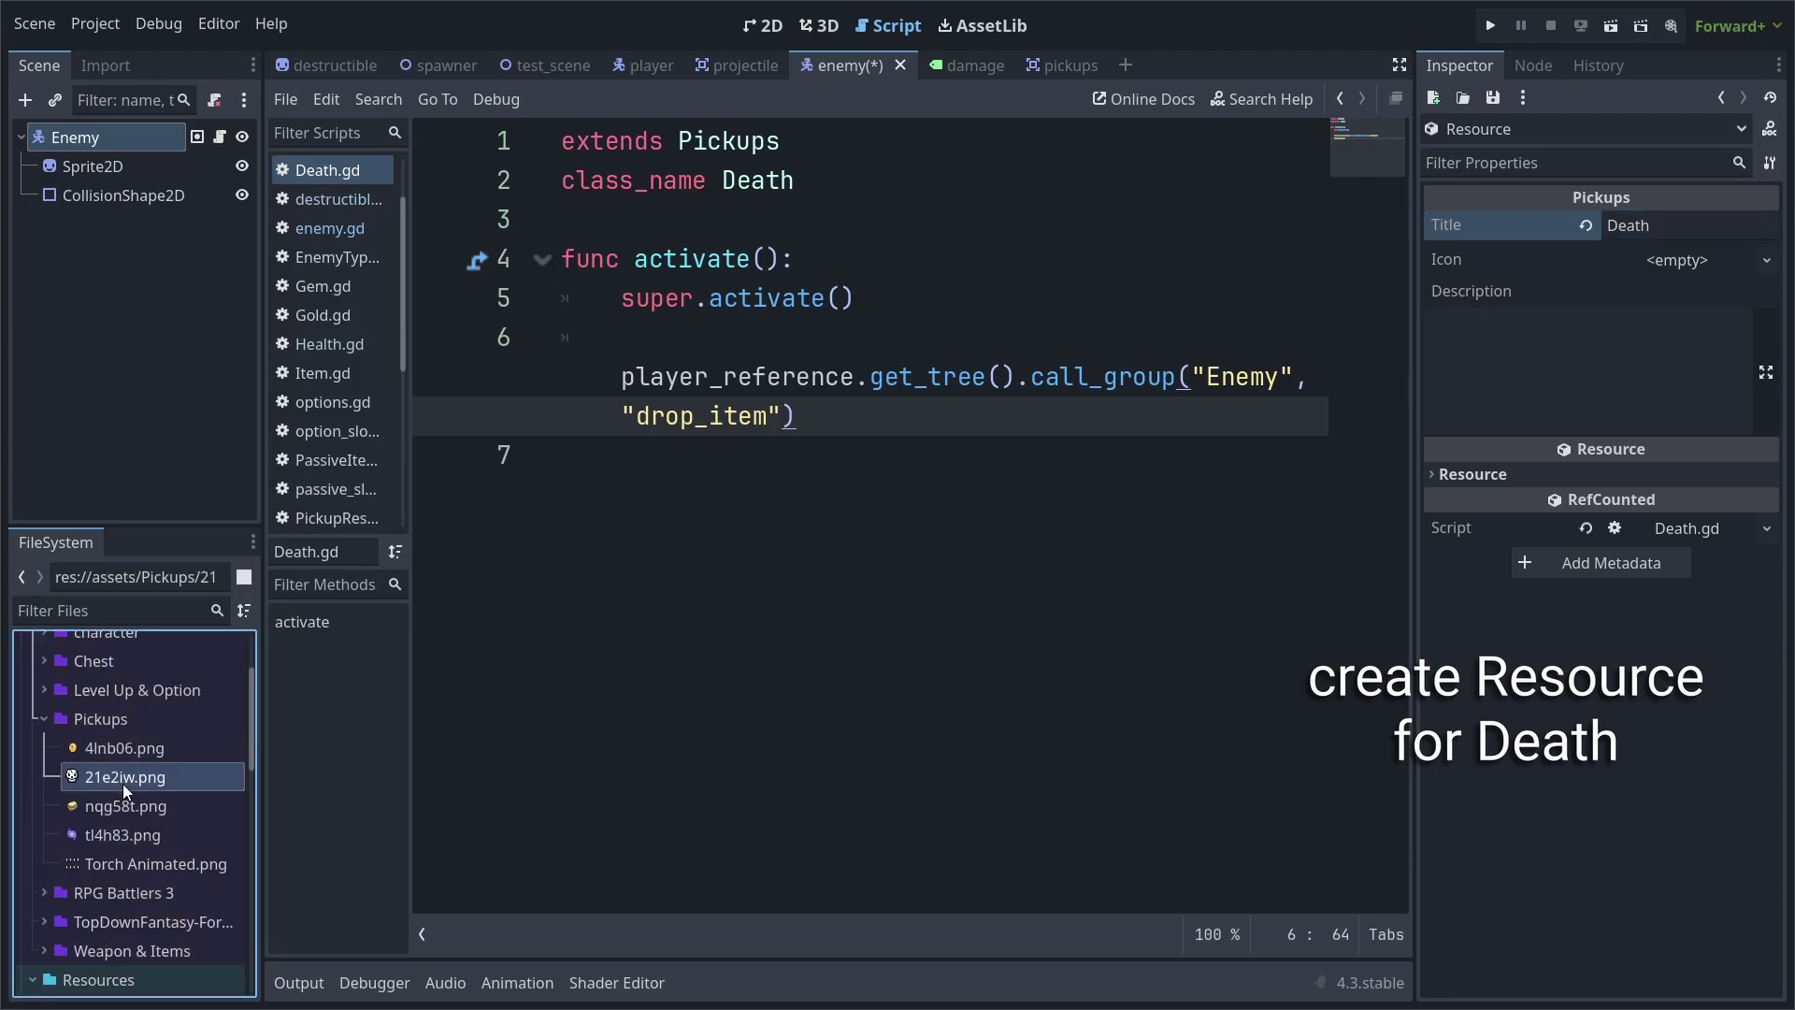
drag(121, 780, 1689, 271)
click(1526, 426)
text(Destroys every enemy.)
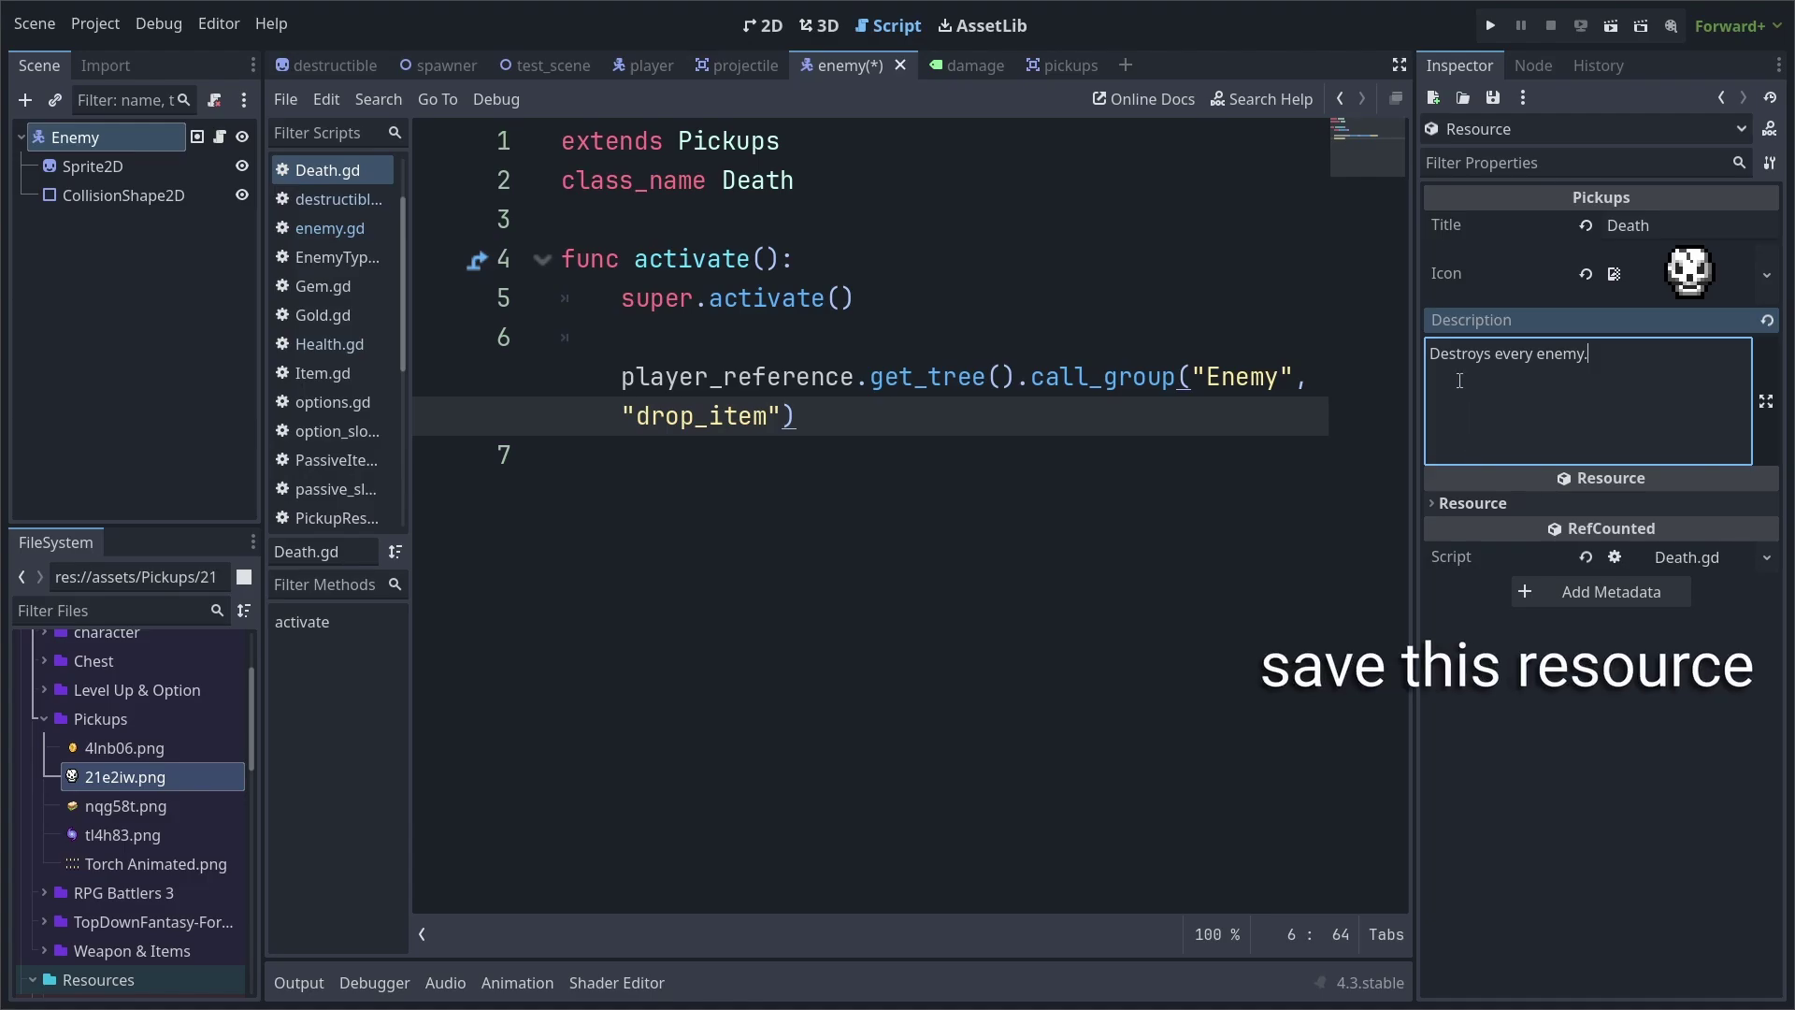
Step: Save the resource as Death.tres in Resources/Pickups
click(1493, 97)
click(1496, 149)
click(526, 582)
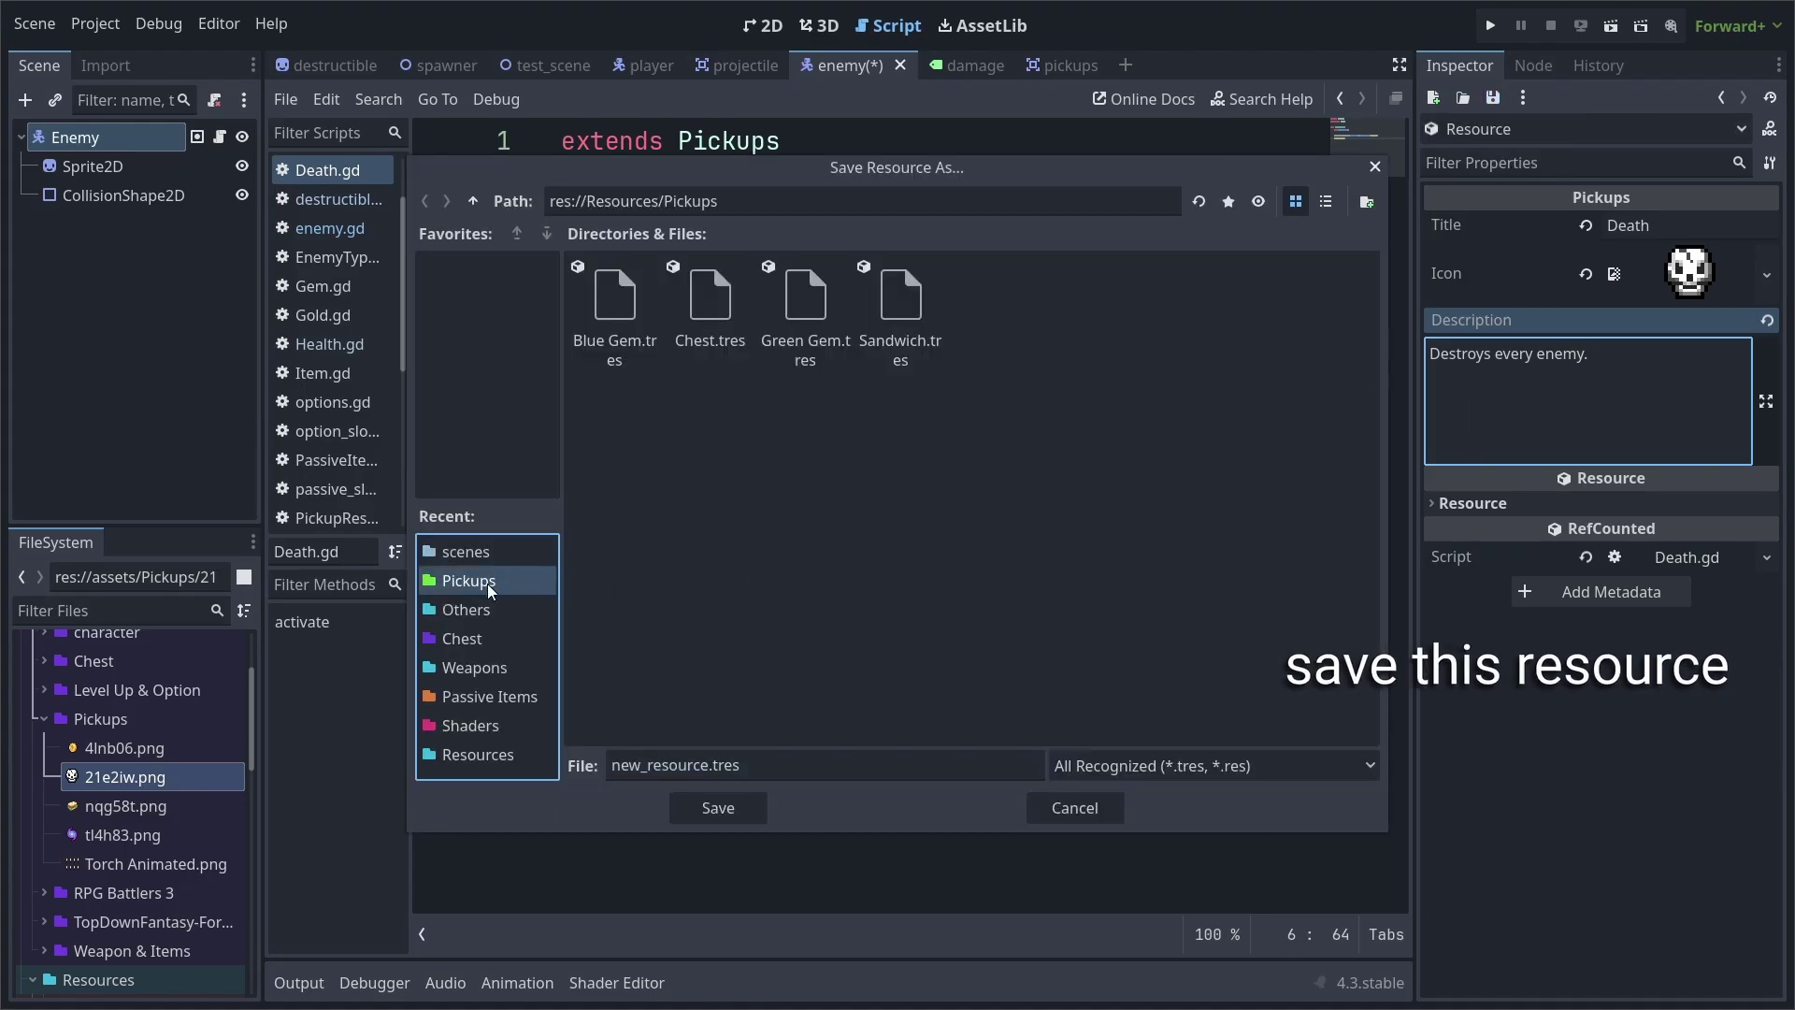
double_click(712, 765)
text(Death)
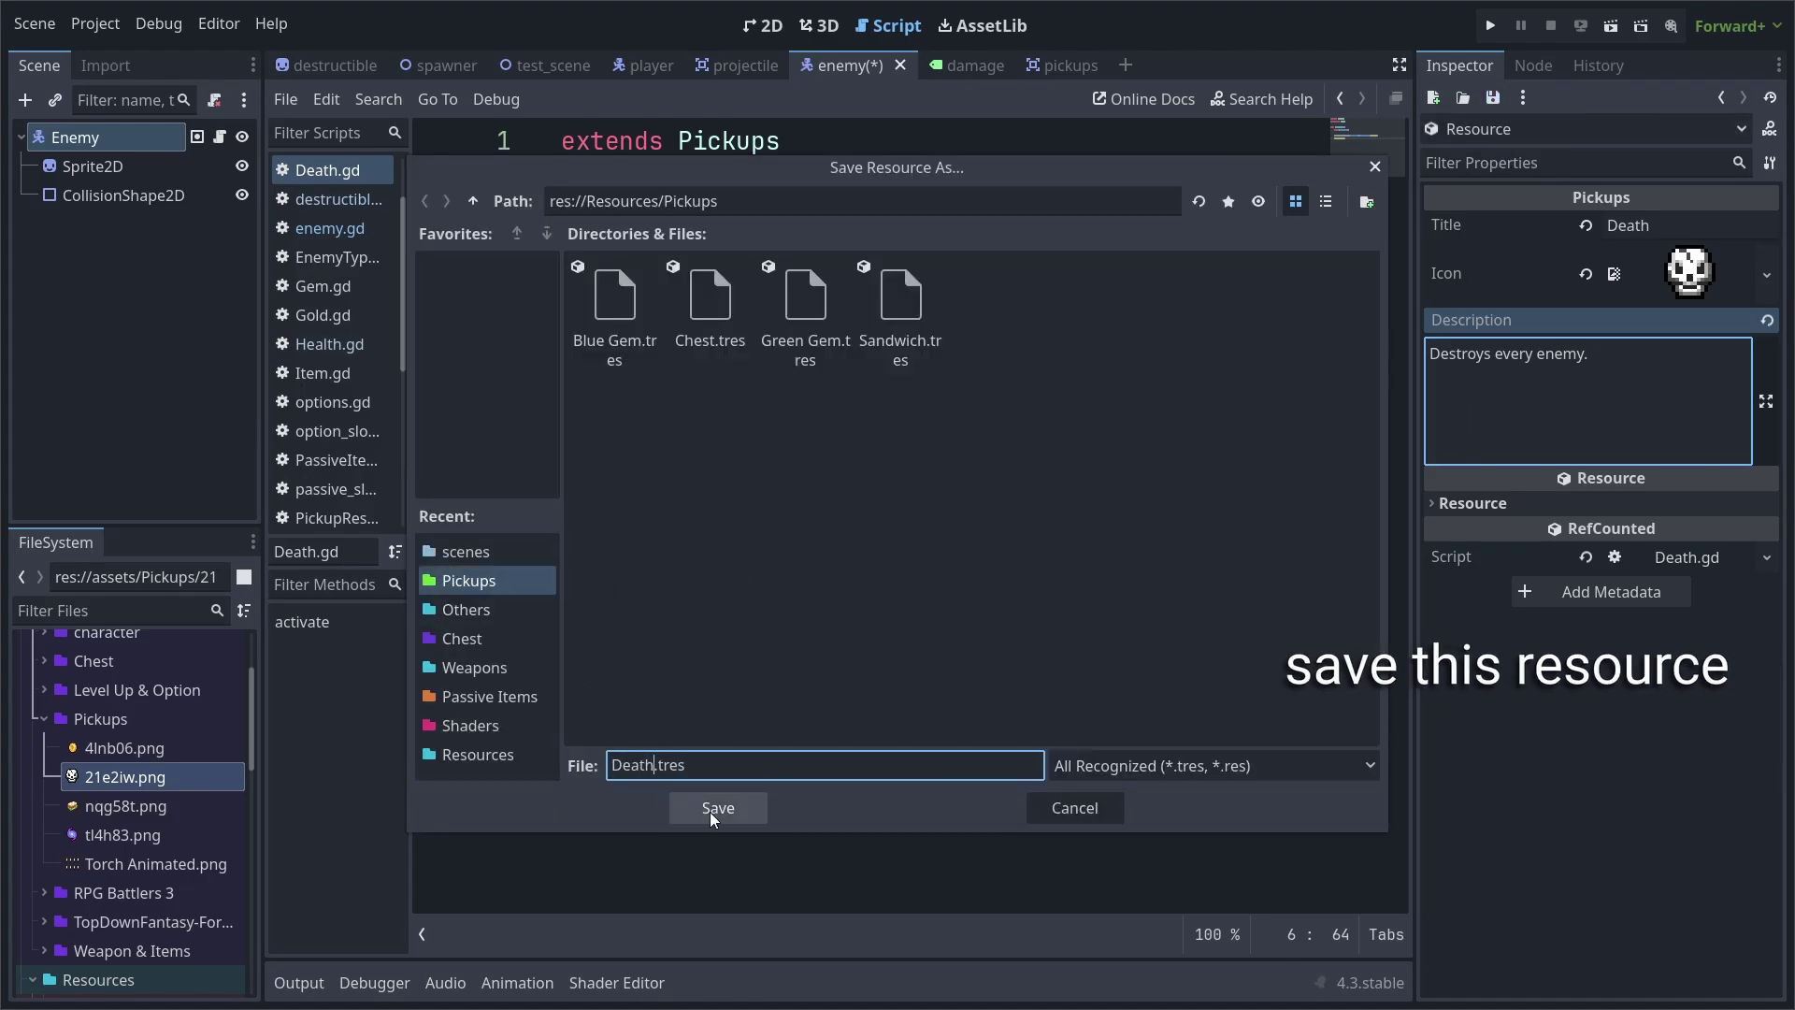
click(713, 810)
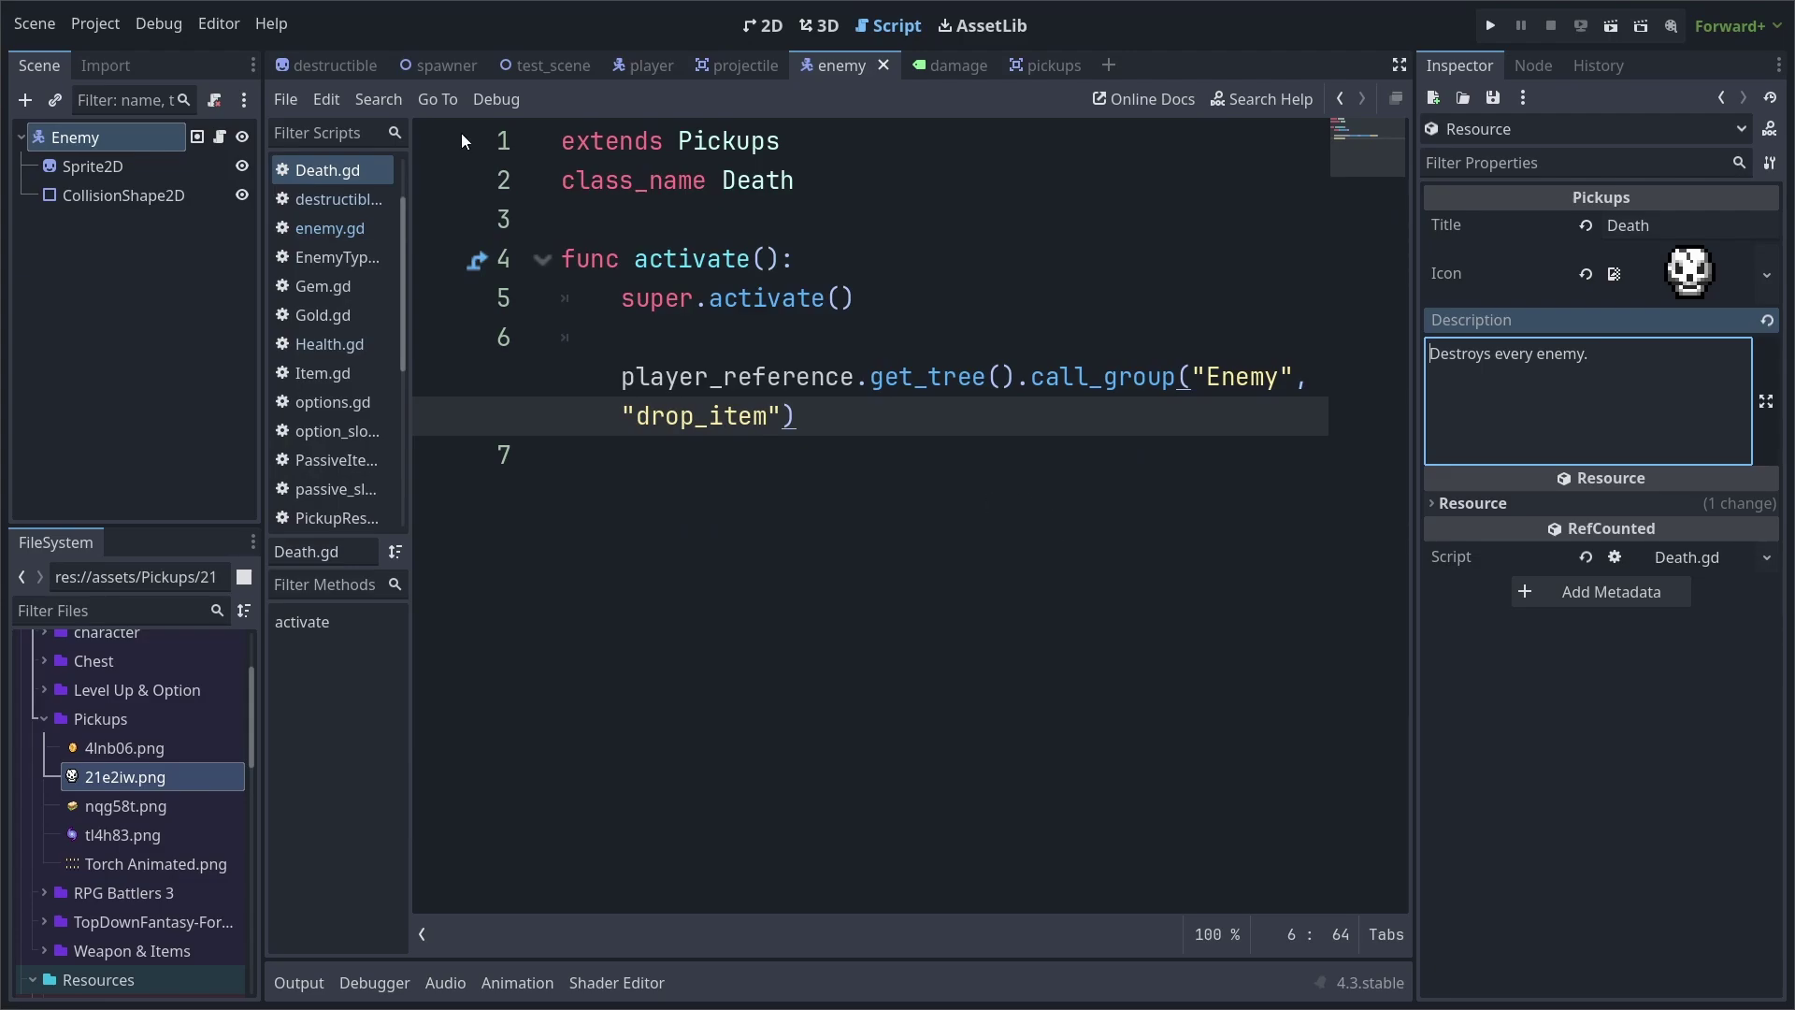
click(328, 62)
scroll(138, 771, down, 5)
Step: Replace Sandwich with Death.tres in the destructible's drops slot and save the scene
scroll(127, 812, down, 1)
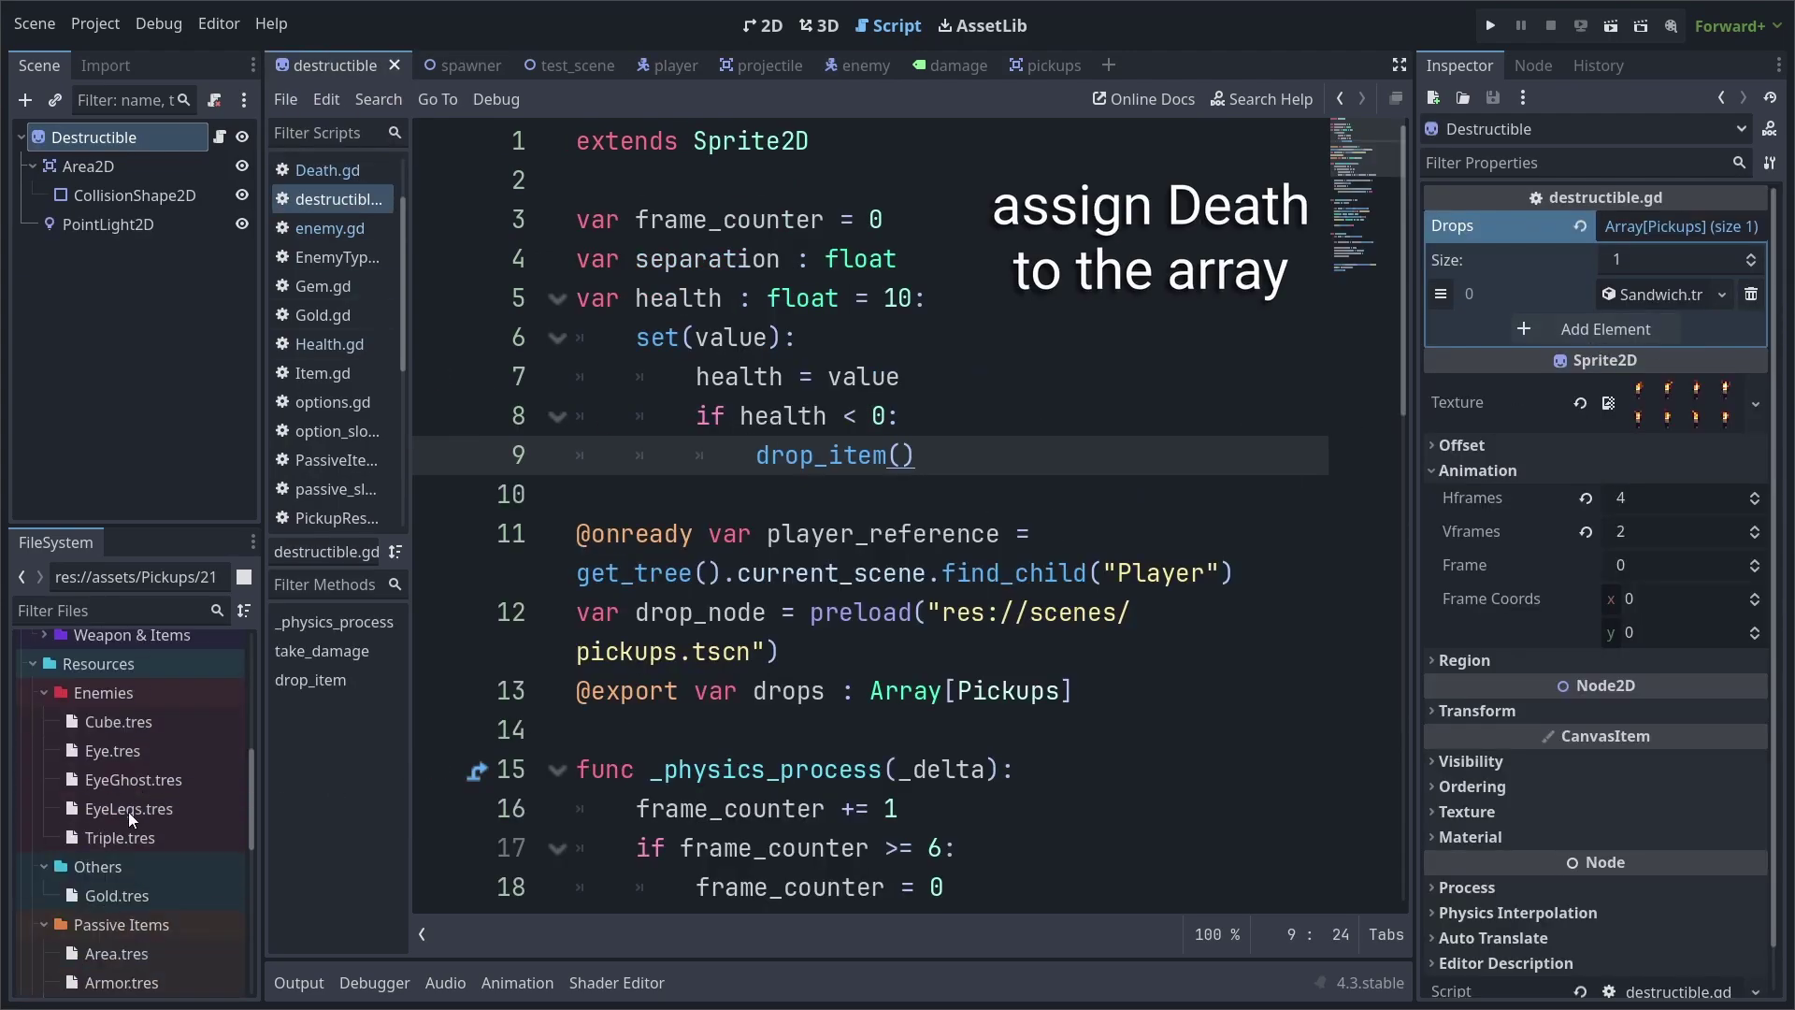
scroll(127, 812, down, 2)
scroll(132, 812, down, 3)
drag(120, 774, 1638, 295)
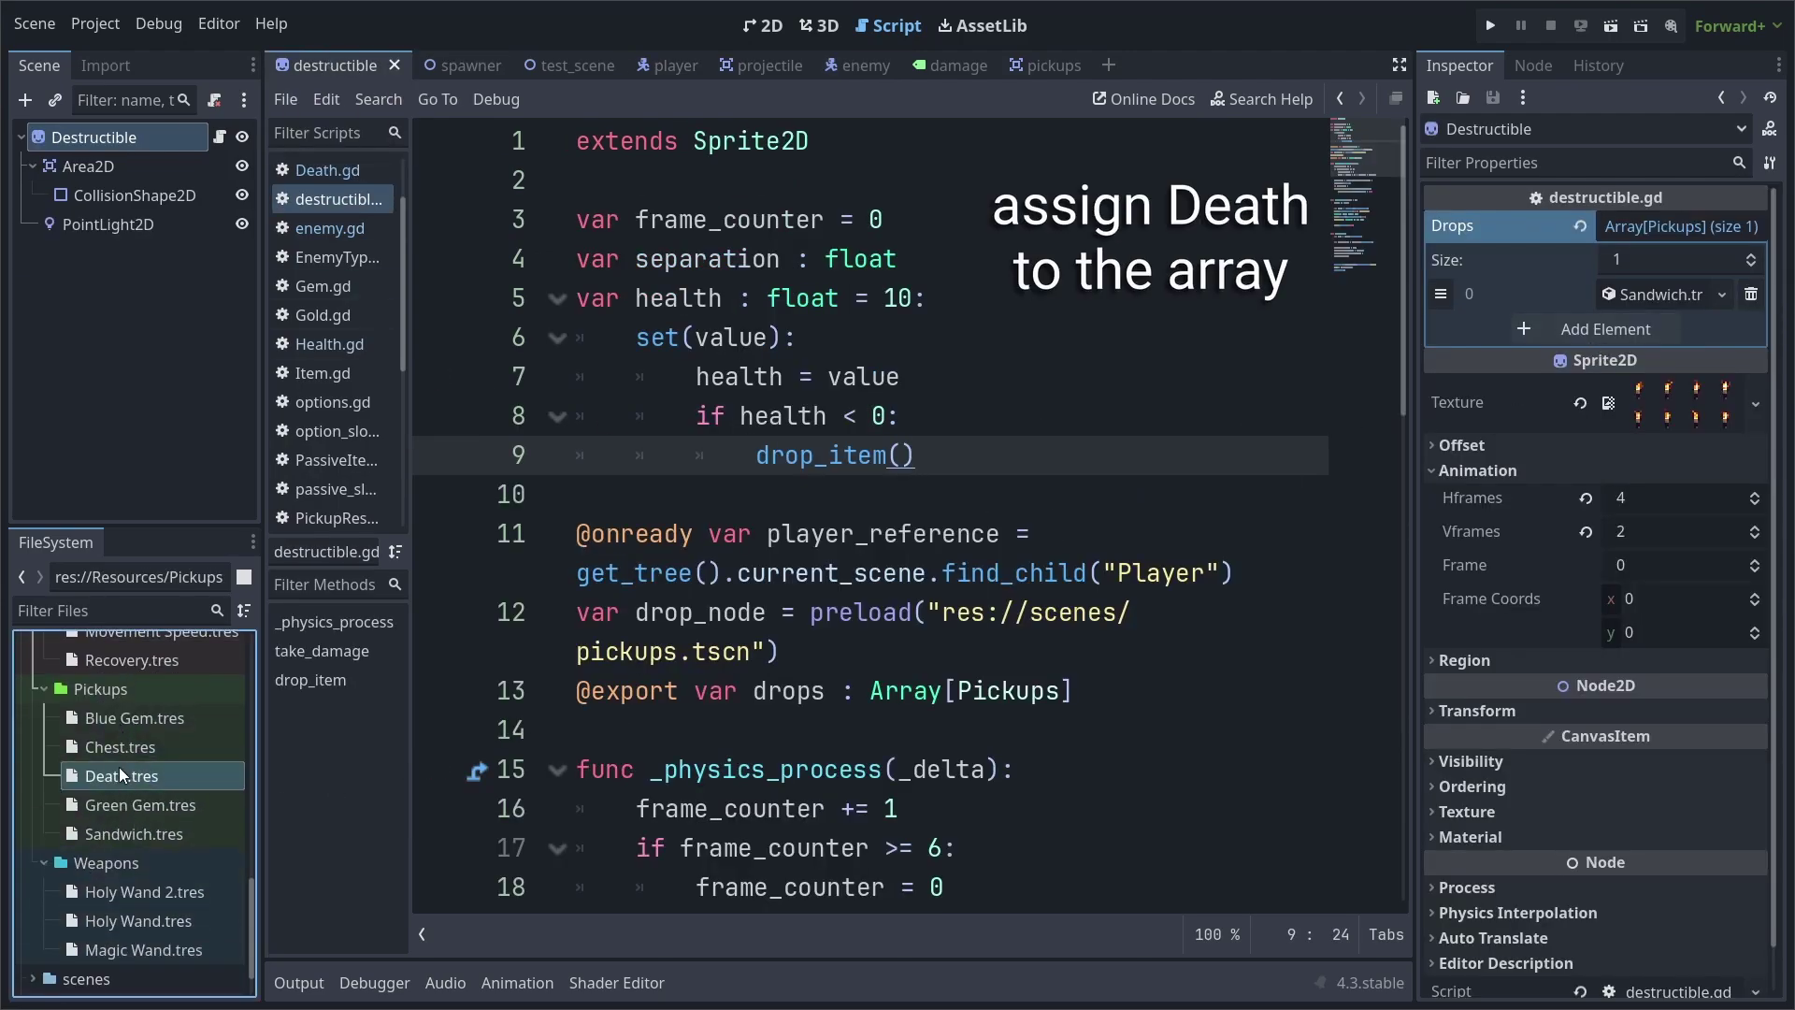
key(ctrl+s)
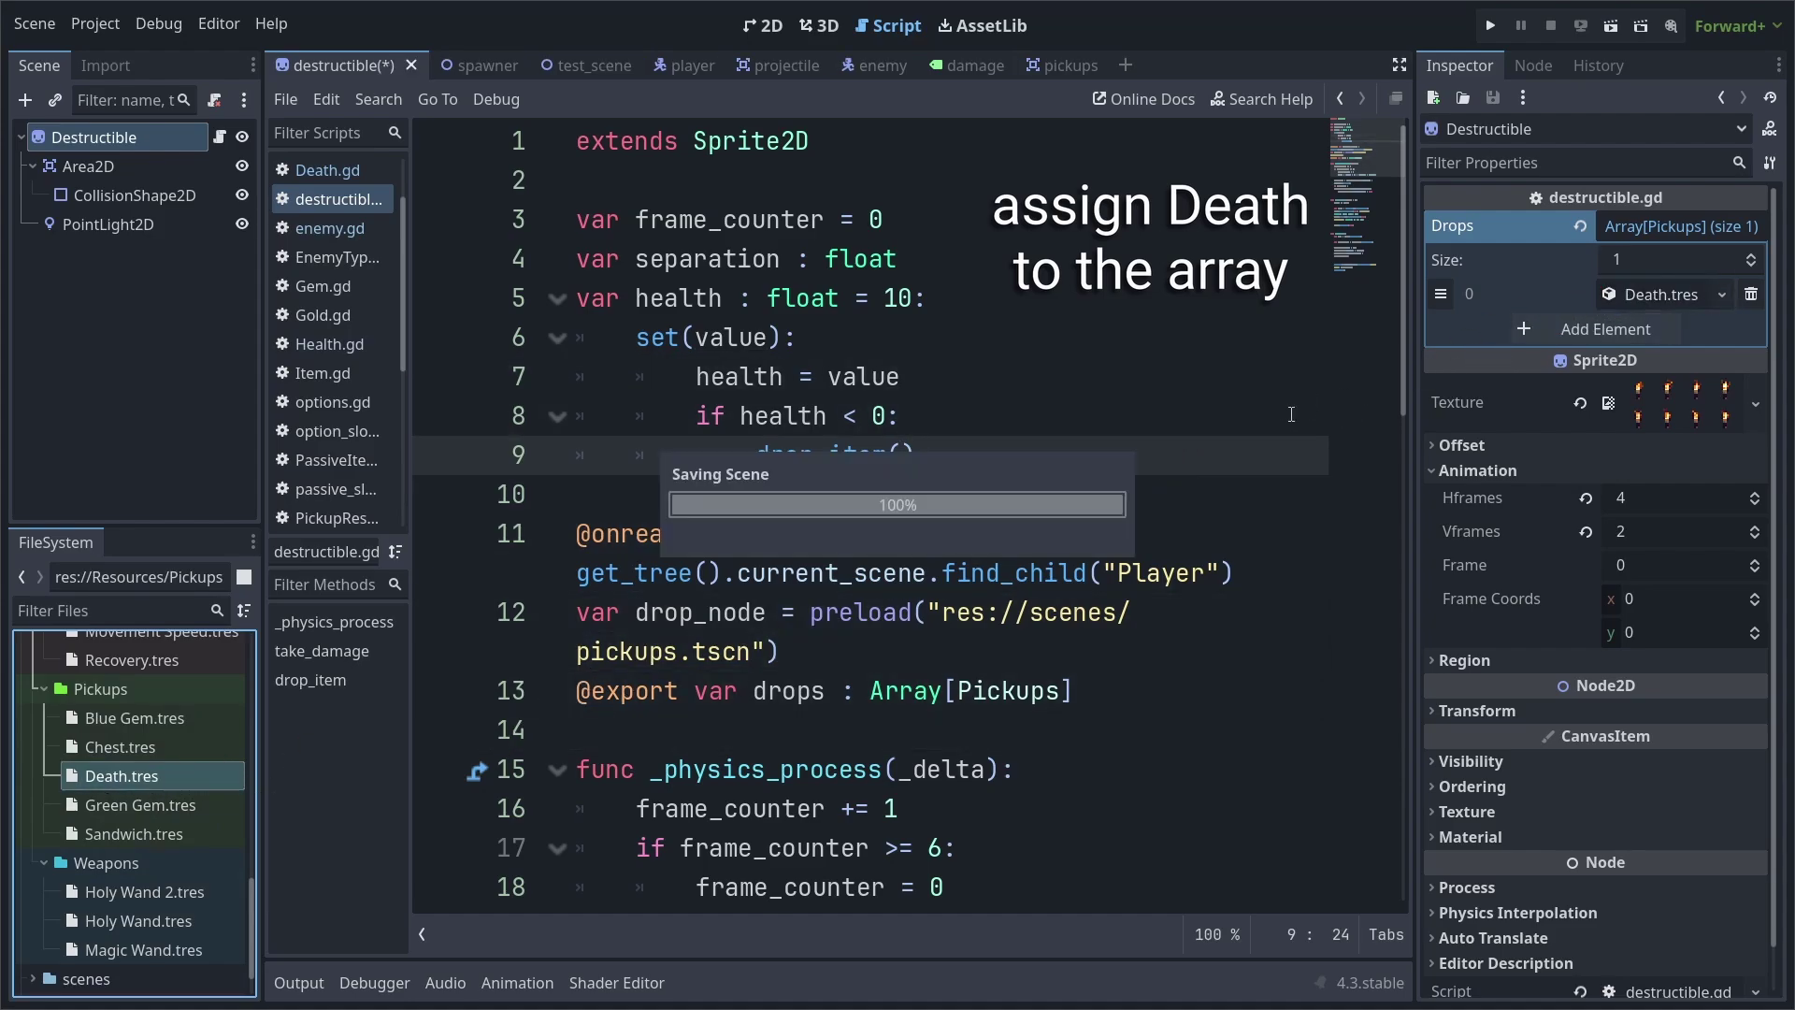
Step: Test-run test_scene, collect the skull pickup to see every enemy die, then stop the game
click(559, 64)
click(1611, 26)
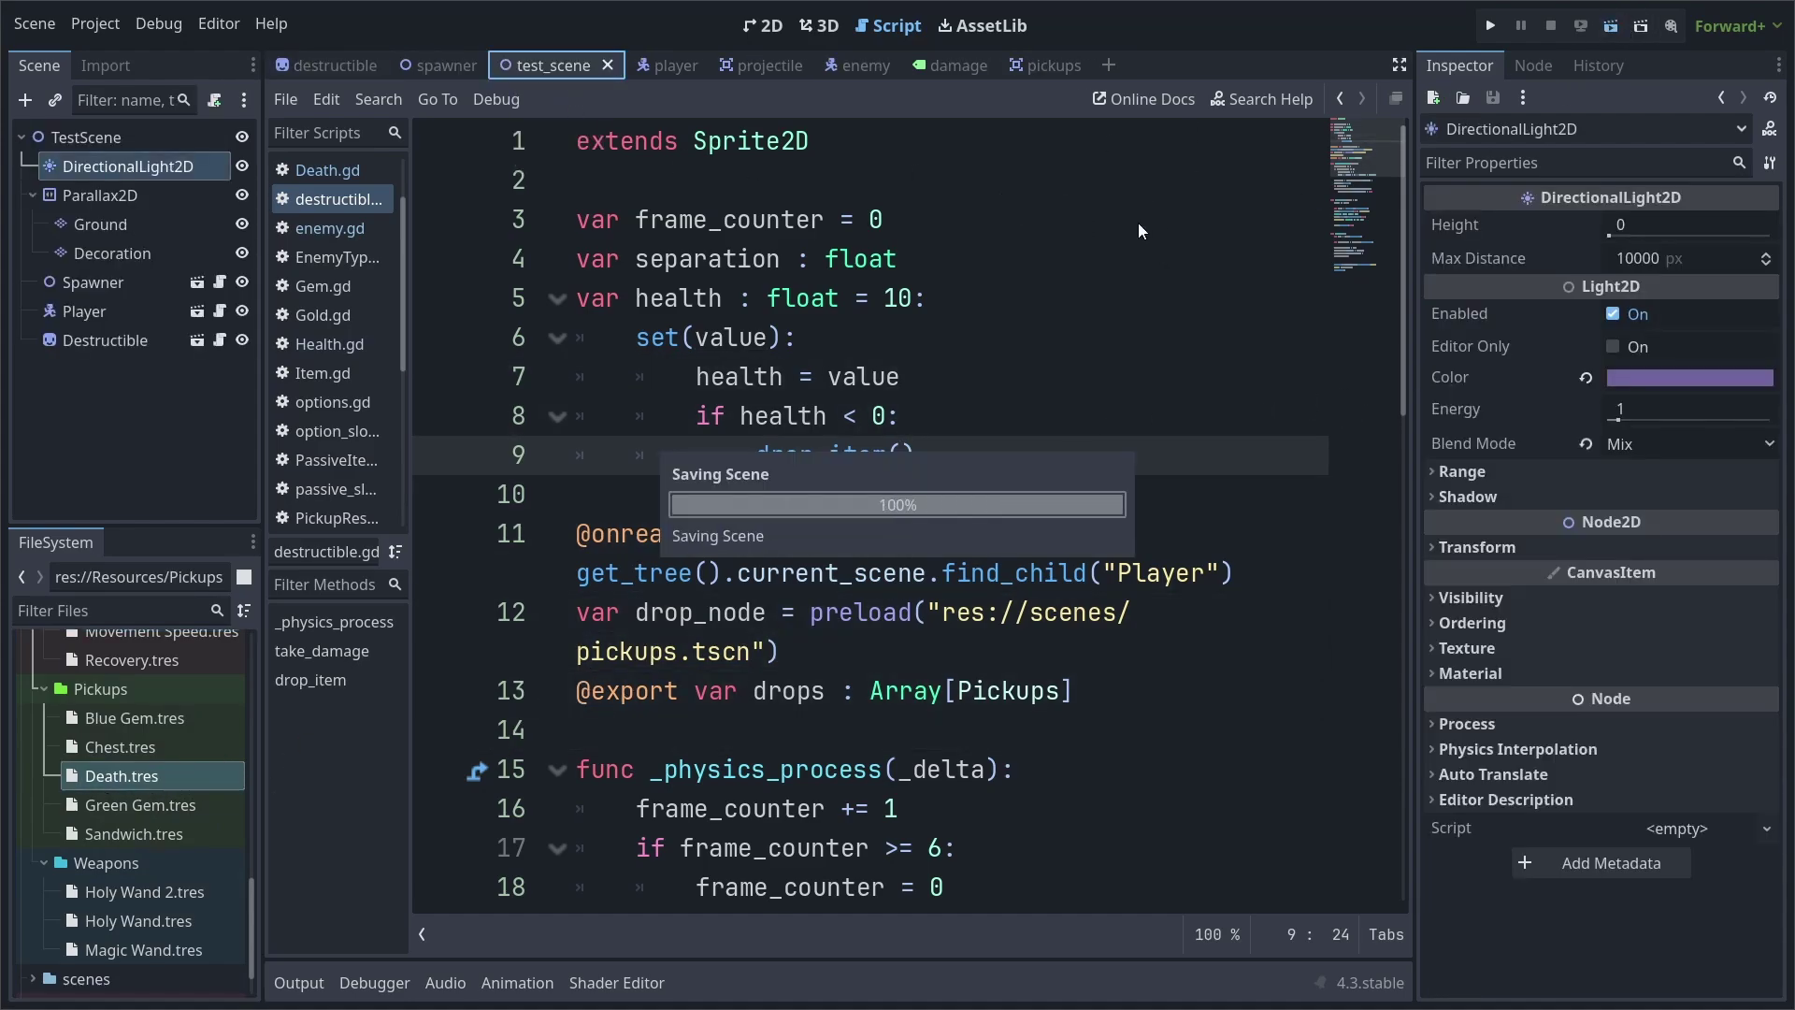
key(w)
key(d)
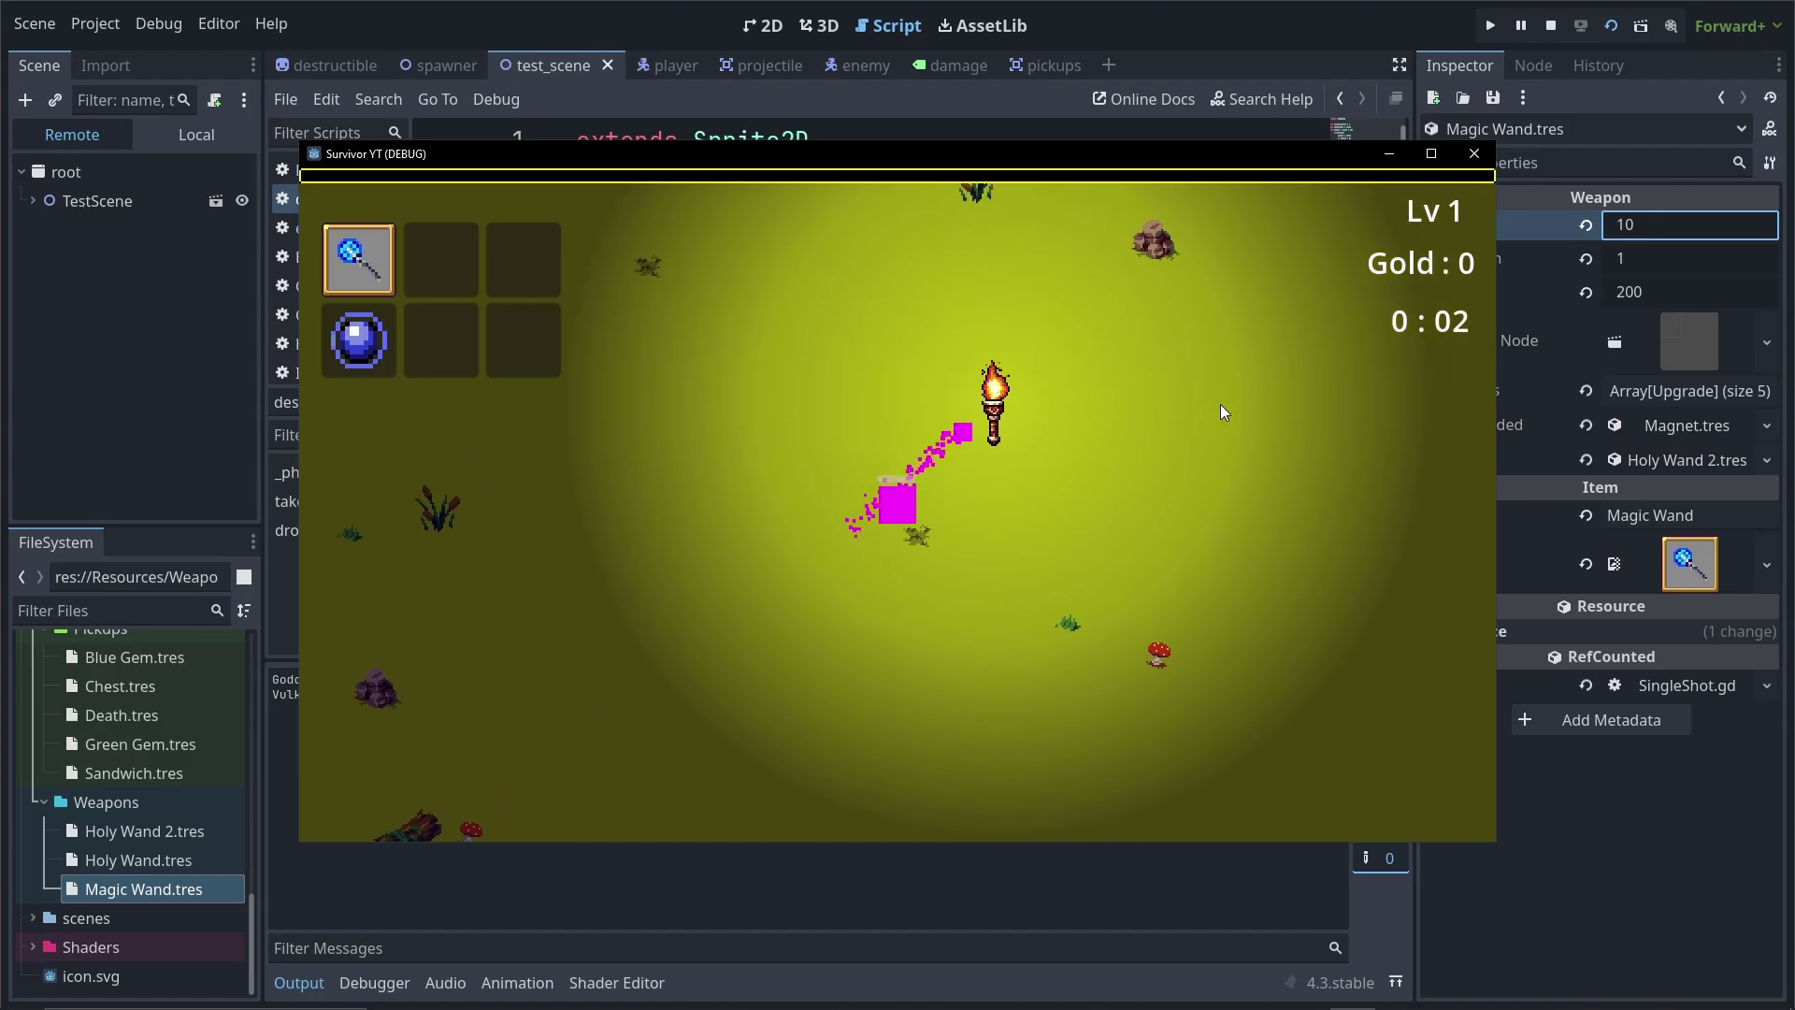
key(w)
key(d)
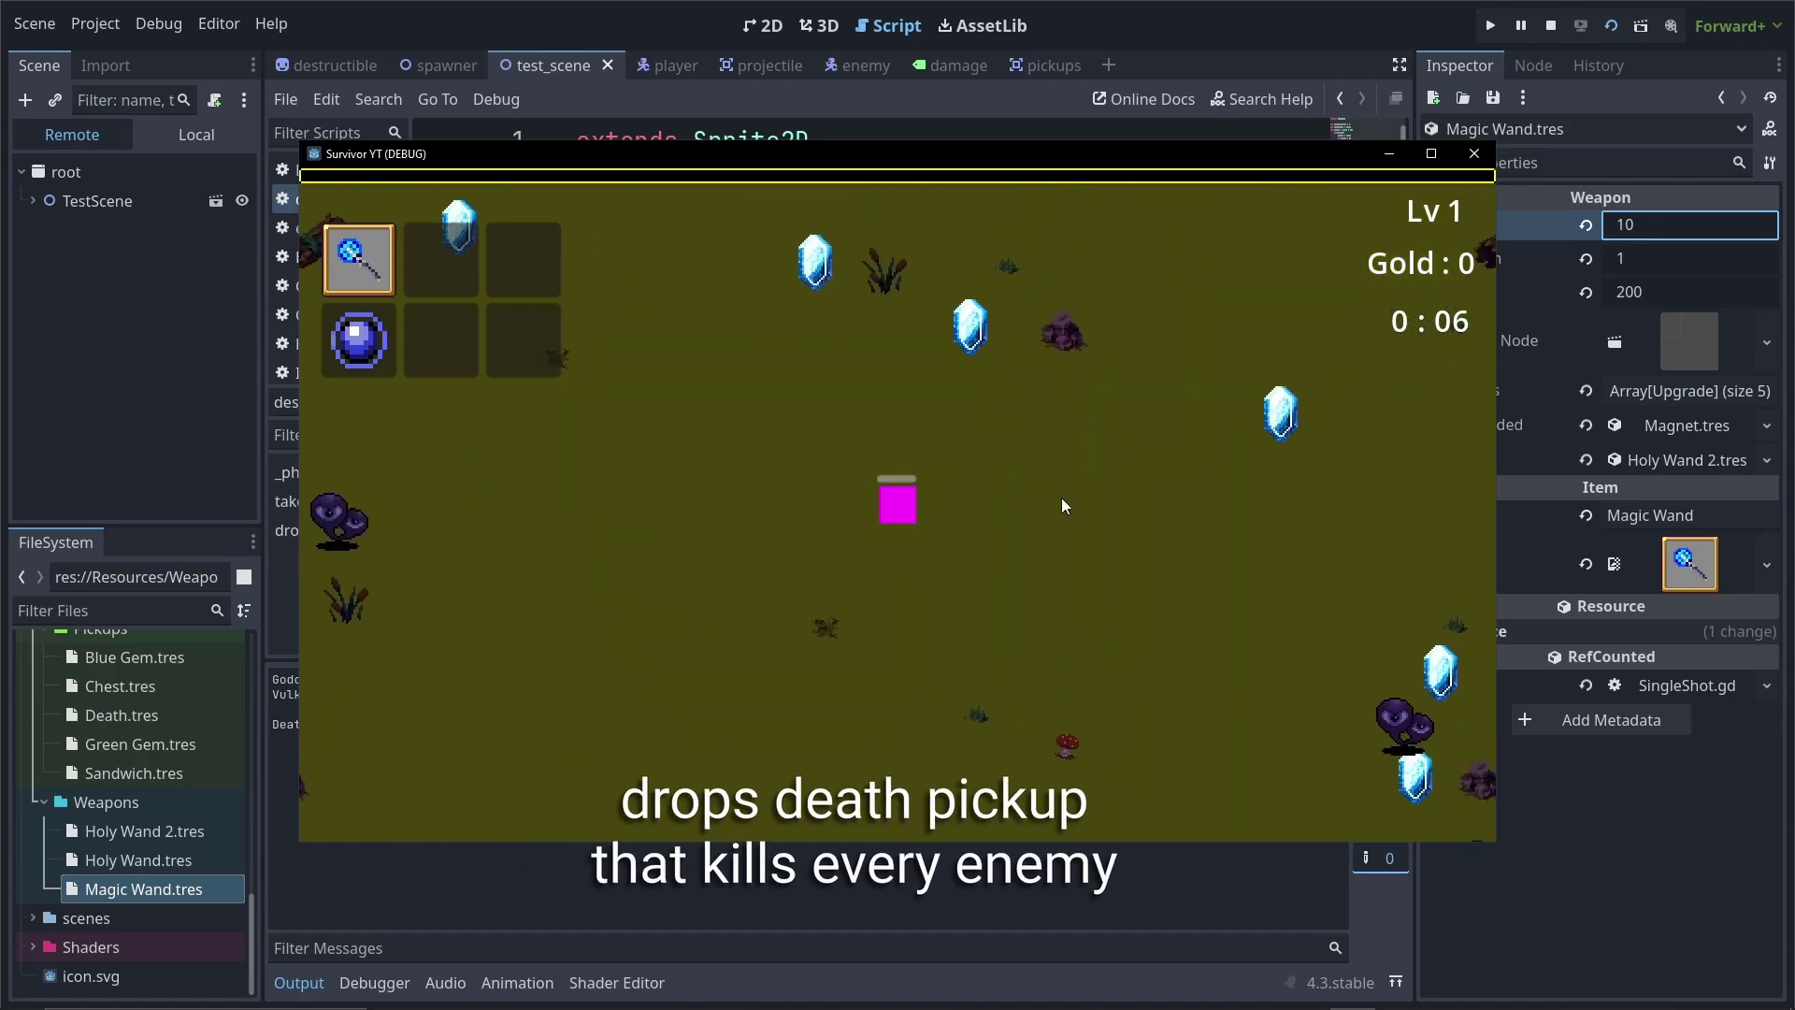
key(s)
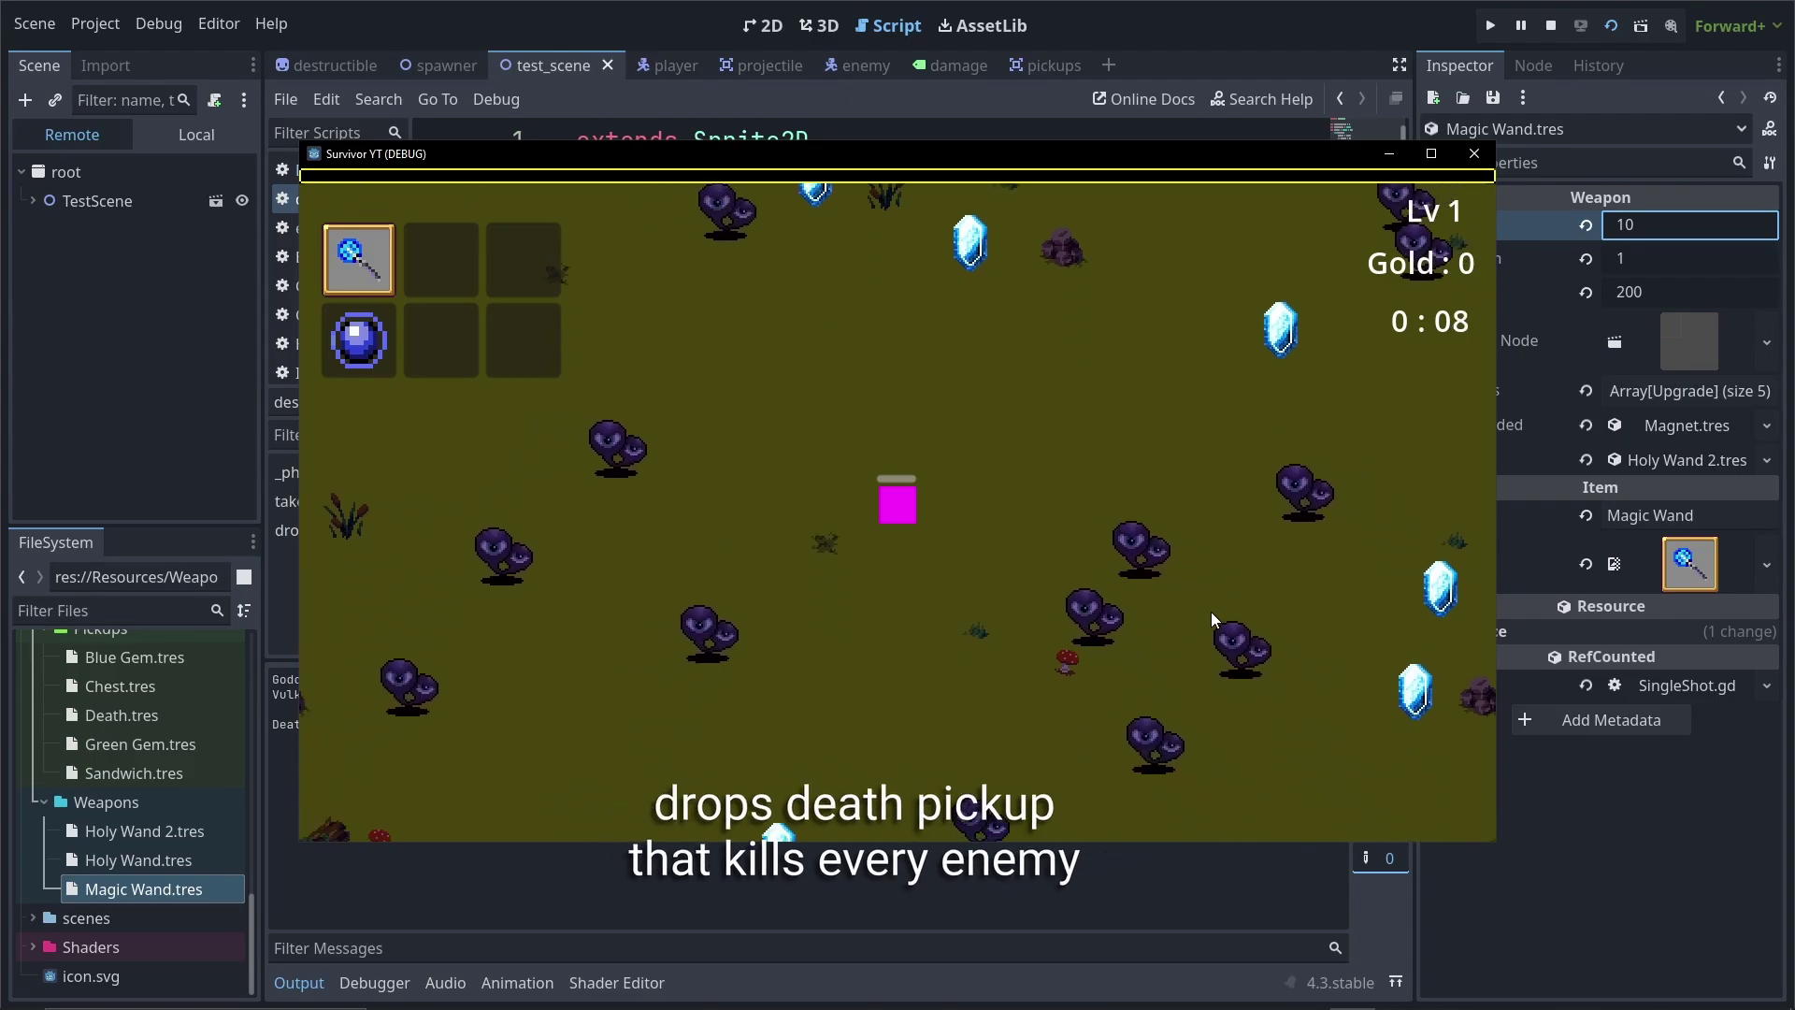
key(F8)
Step: Add the Pickups node to a new group named Pickups
click(1055, 65)
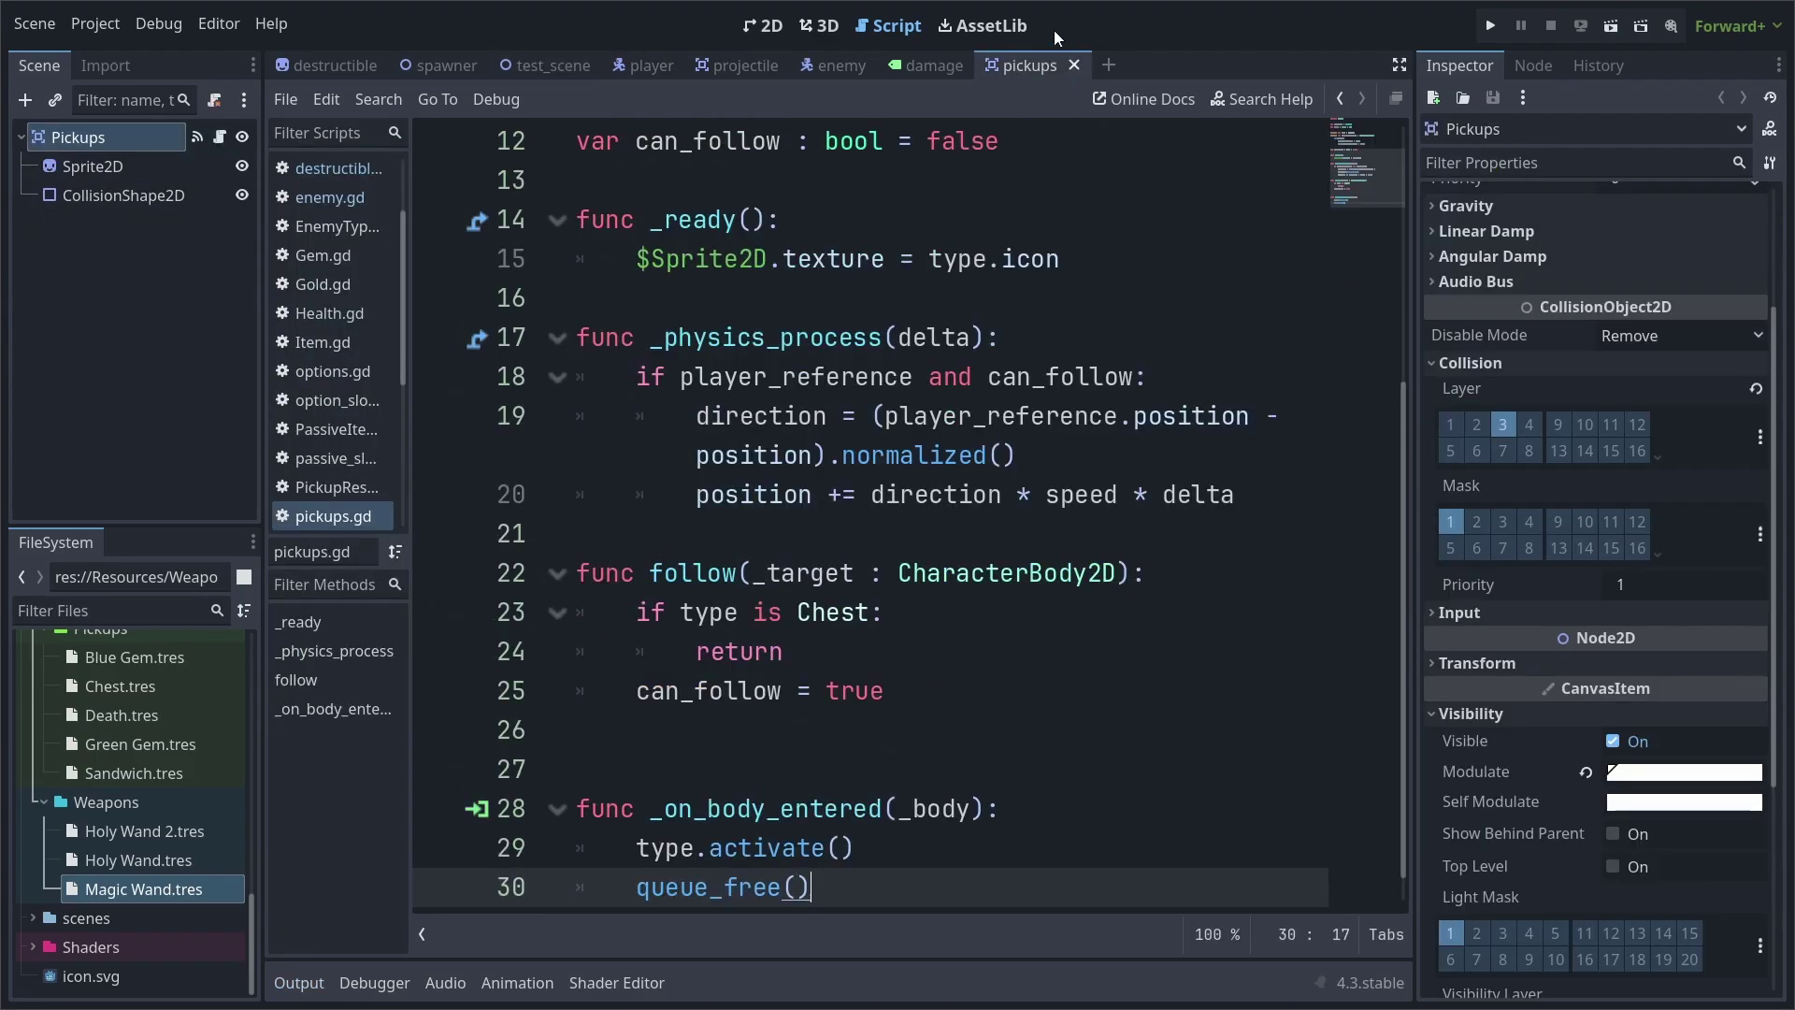
click(1528, 65)
click(1663, 101)
click(1436, 137)
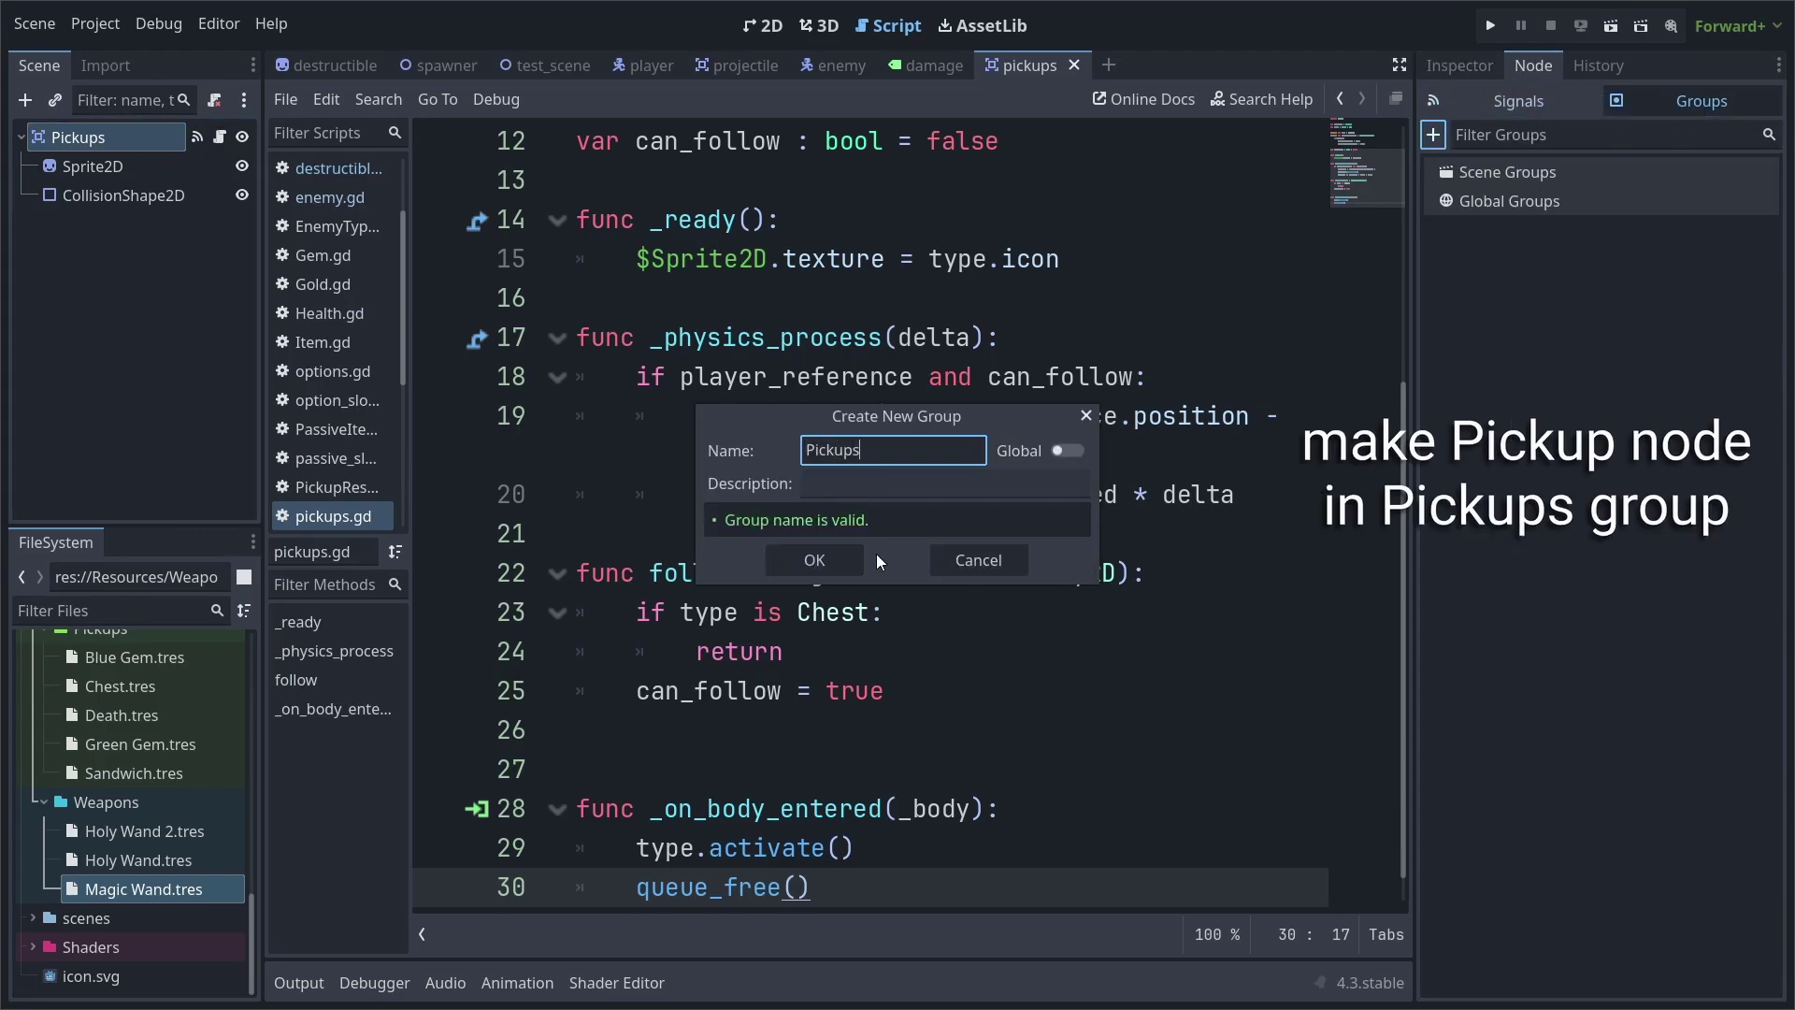
click(859, 561)
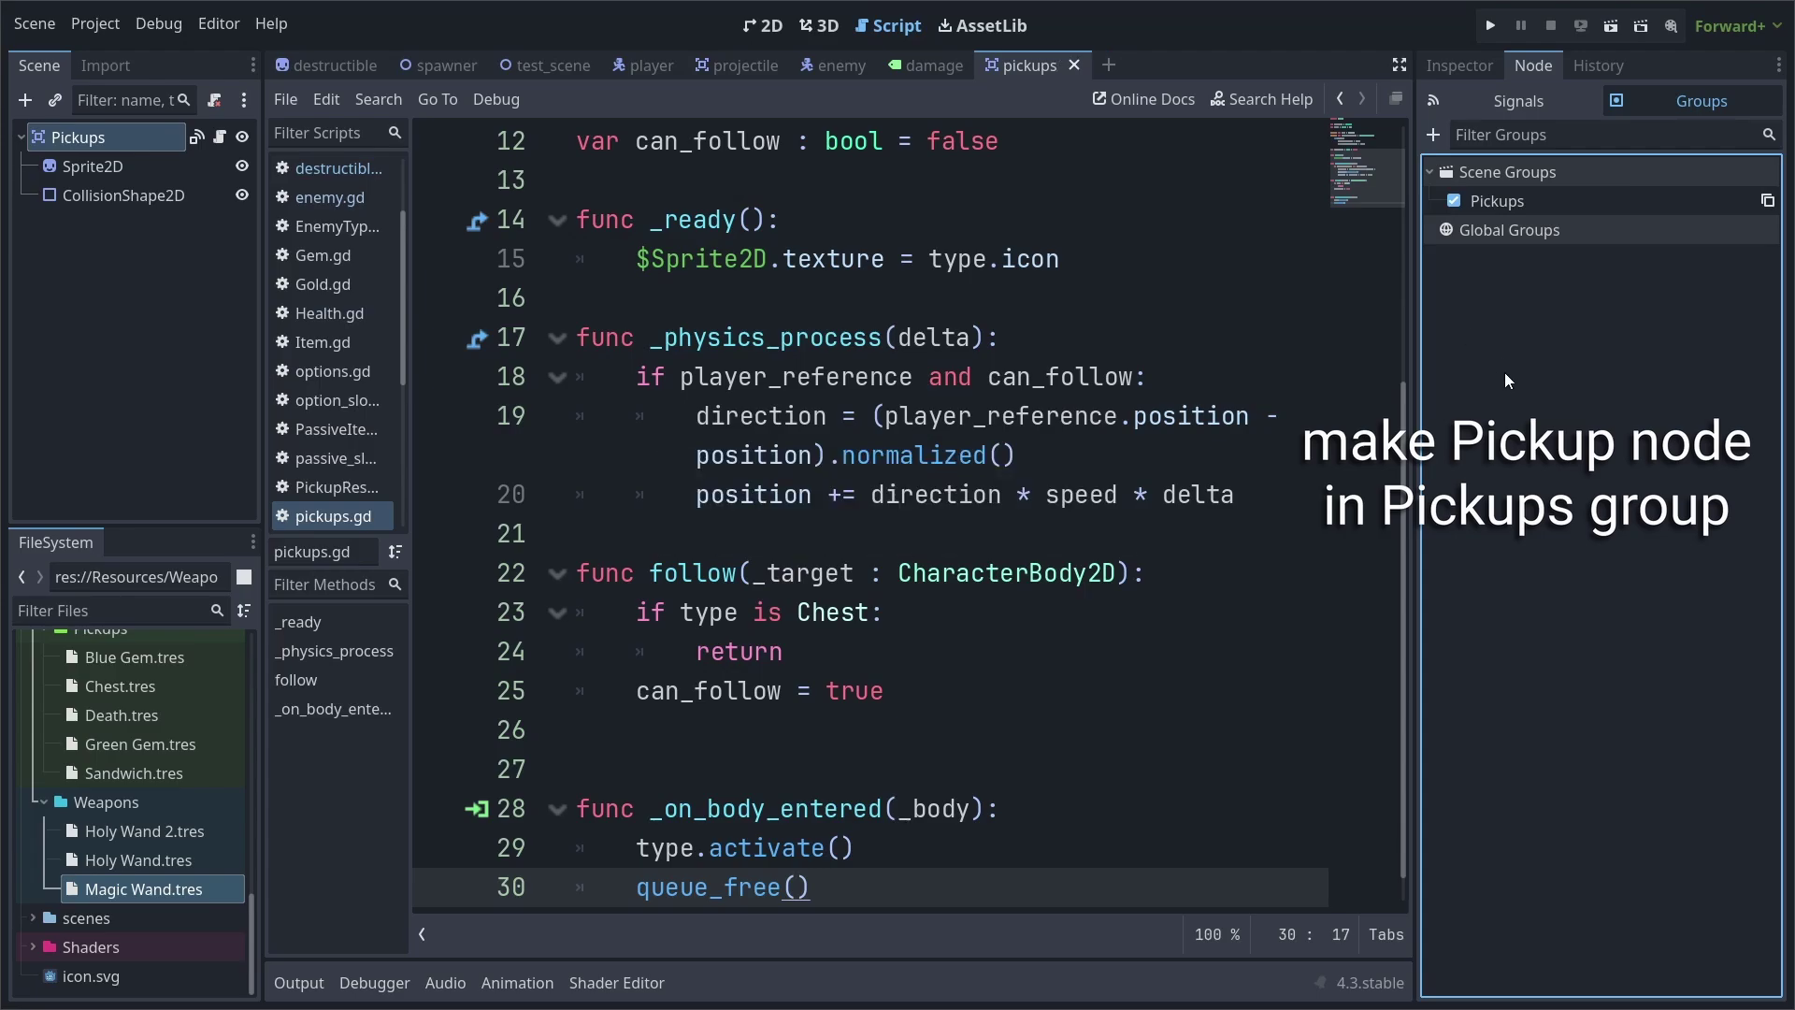
Step: Add a gem_flag = false parameter to follow() with an if gem_flag / if type is Gem check
click(1400, 65)
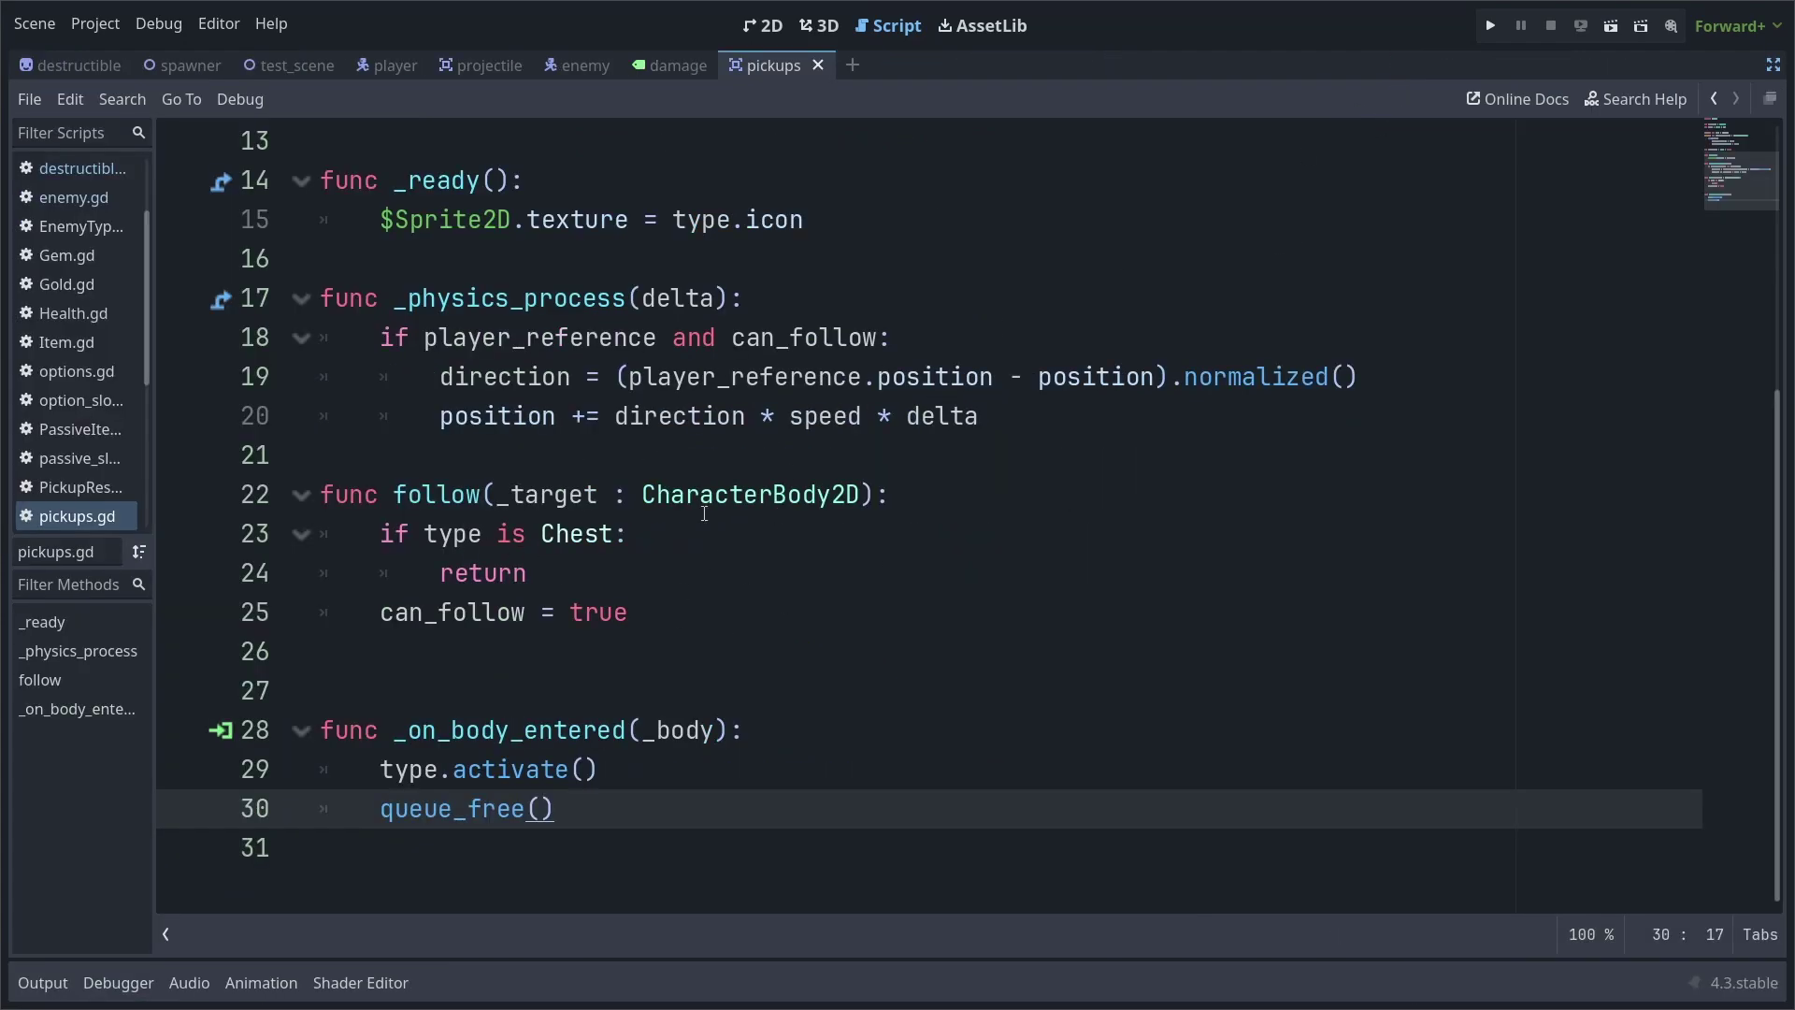
click(859, 494)
text(, gem_flag = false)
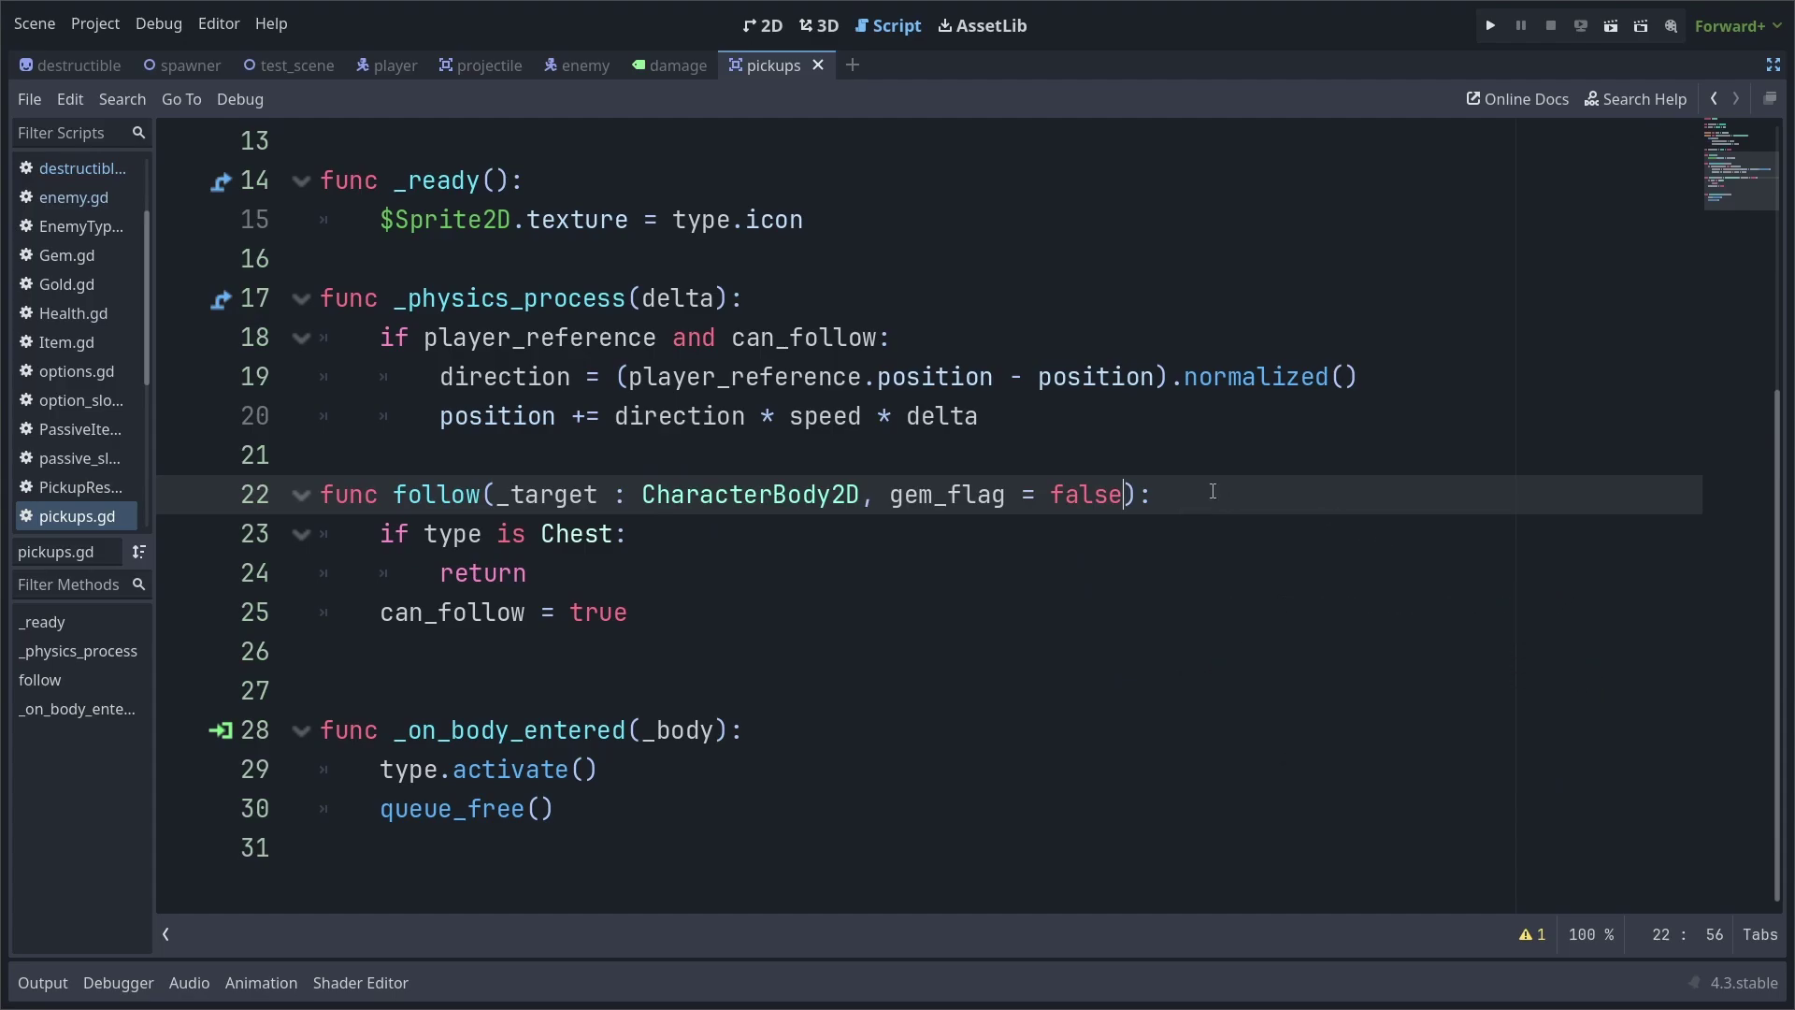
click(929, 565)
key(Return)
text(if gem_flag == true: if type is Gem: can_follow = true)
key(BackSpace)
text(return)
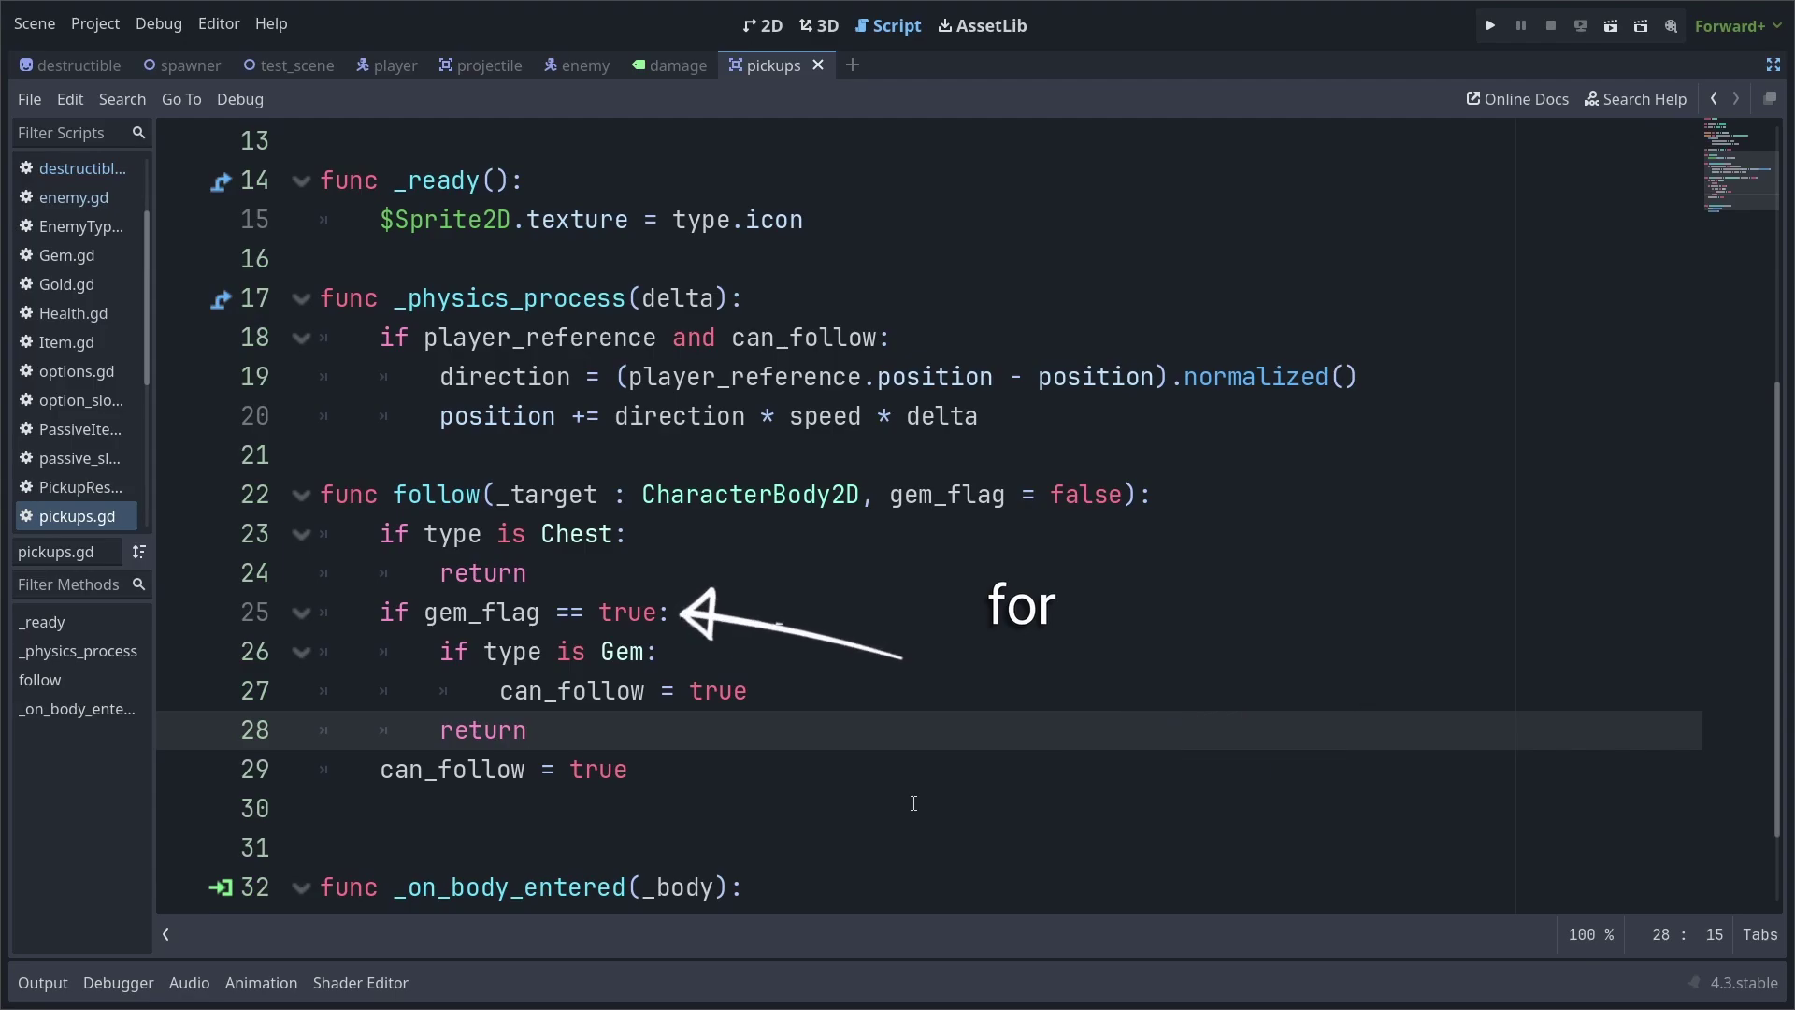
click(29, 99)
click(42, 133)
Step: Create Vaccum.gd inheriting Pickups, defining PickupMagnet whose activate() calls follow on the Pickups group
click(1073, 354)
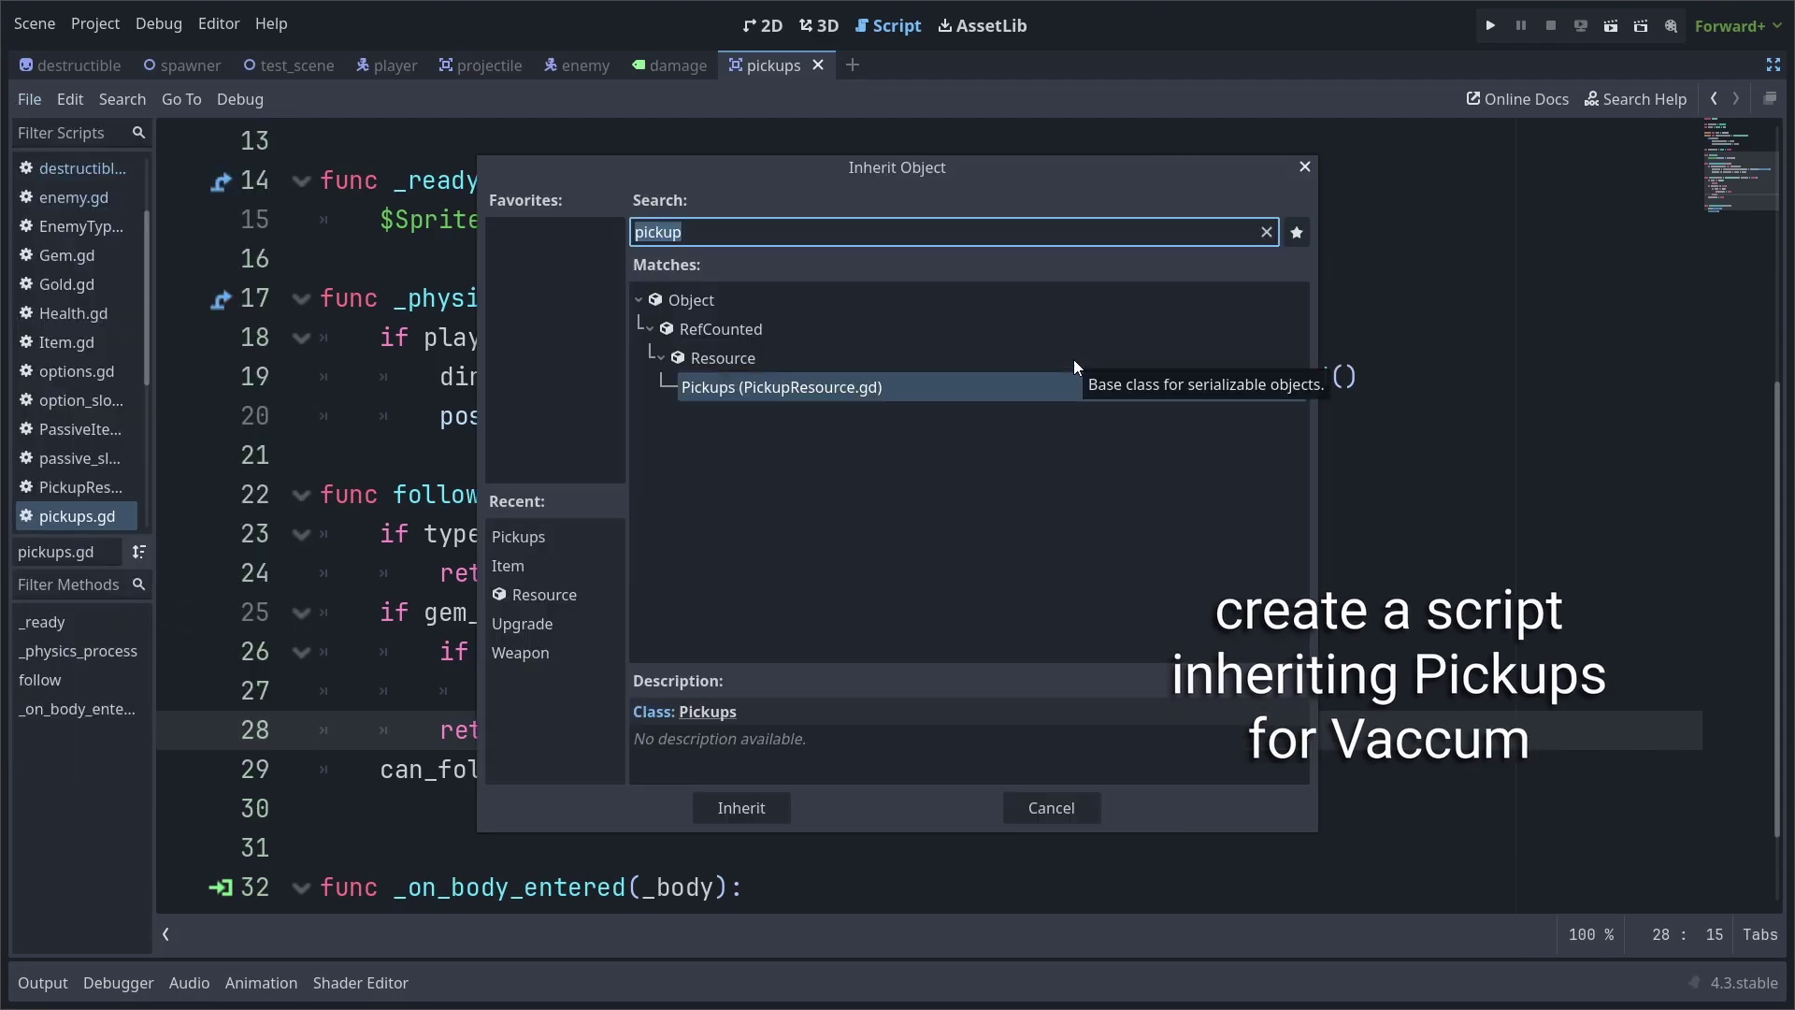
key(Return)
text(C)
key(BackSpace)
text(Vacc.gd)
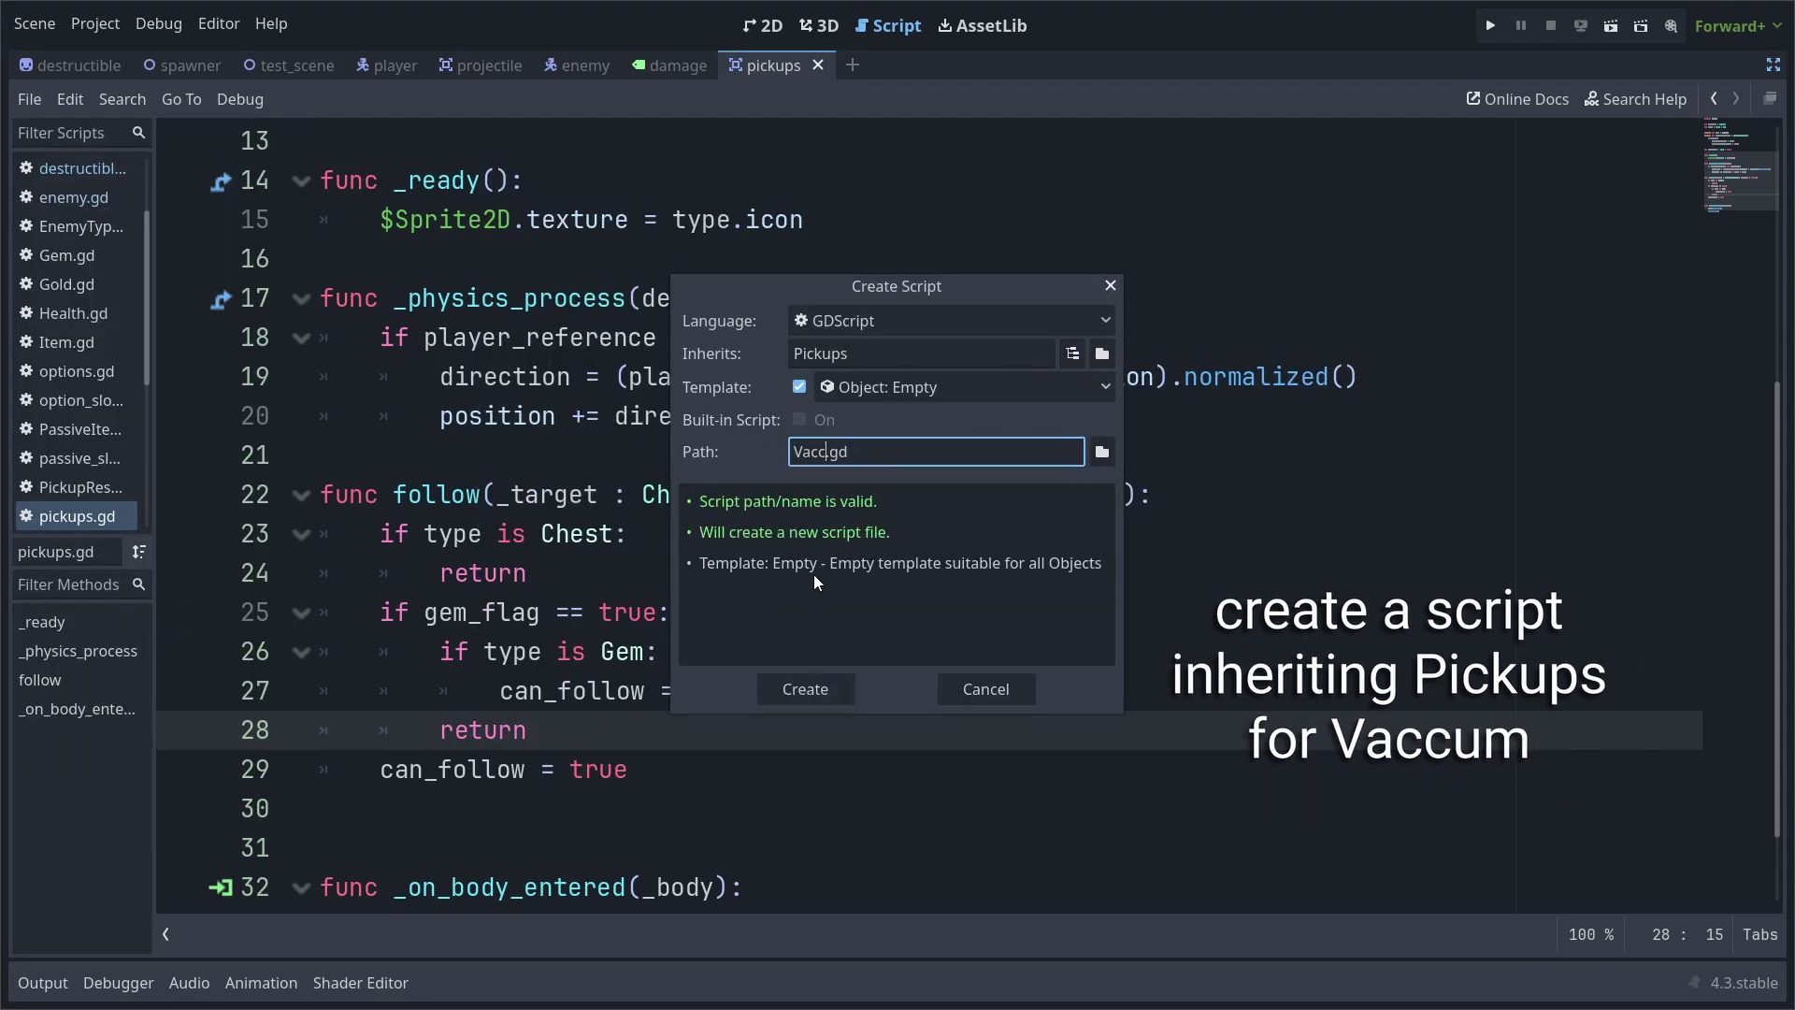
text(umm)
key(BackSpace)
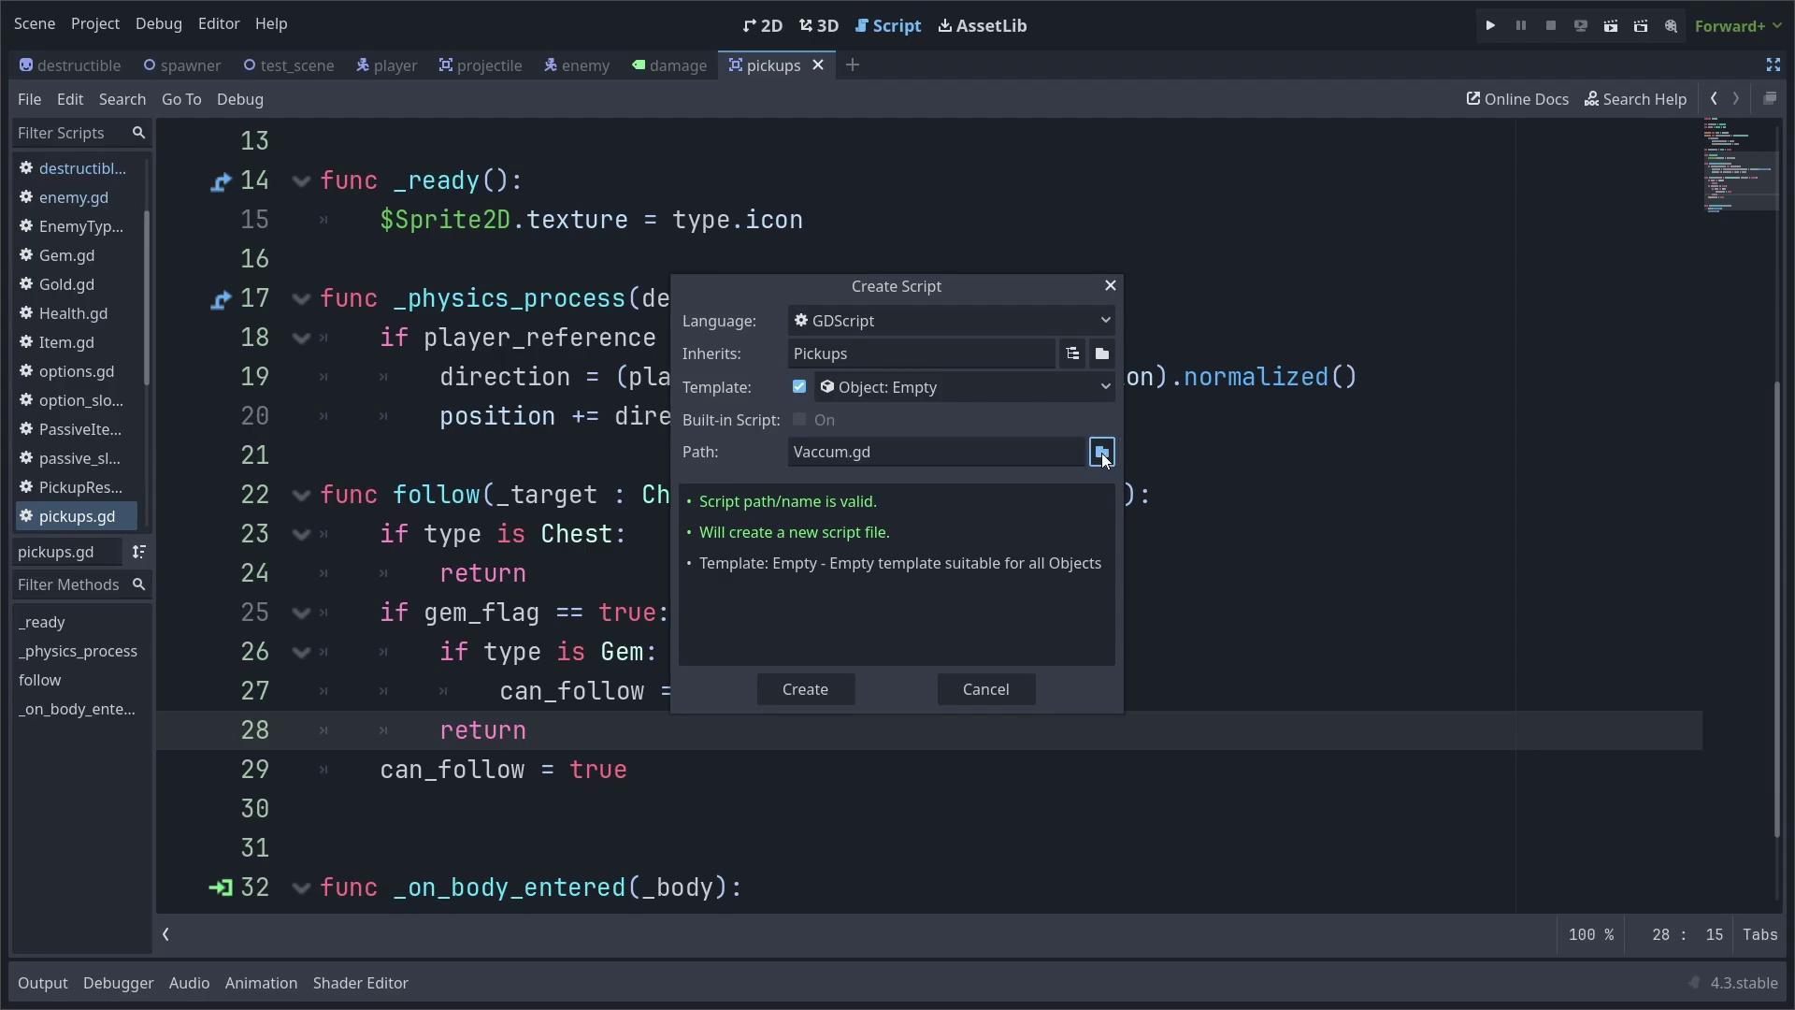
click(1102, 452)
key(Return)
click(805, 689)
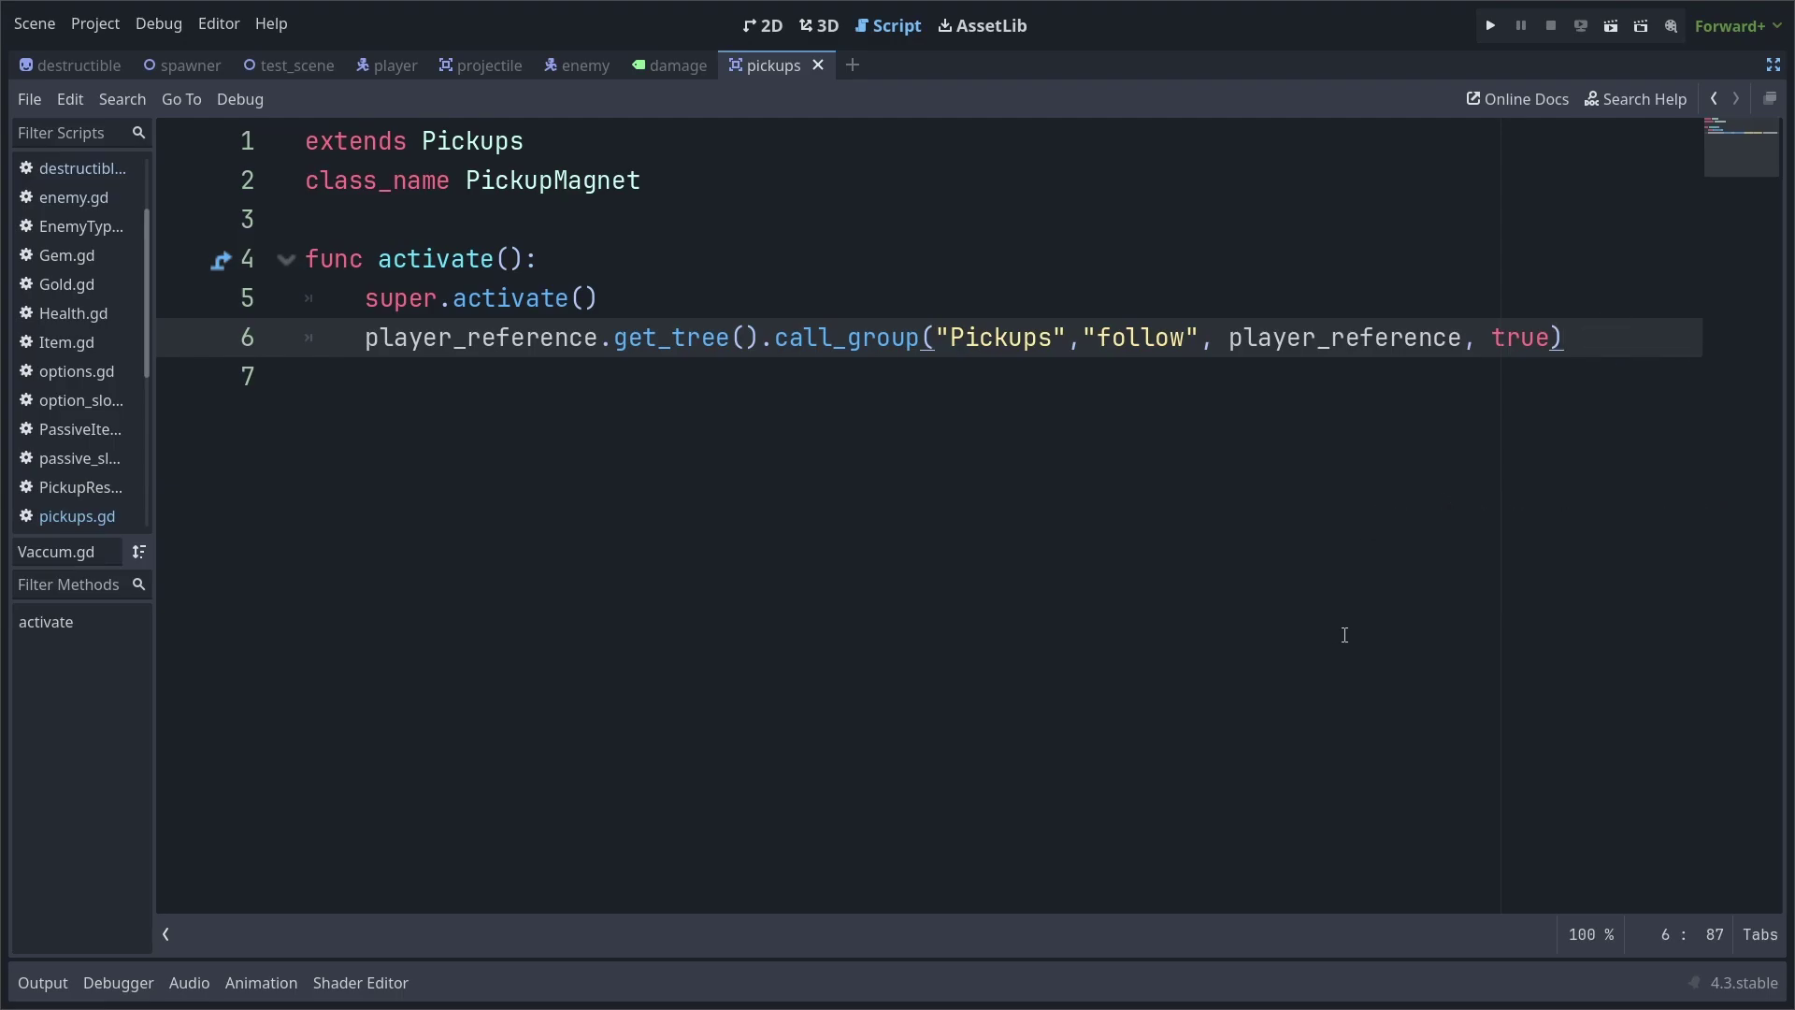
click(1774, 67)
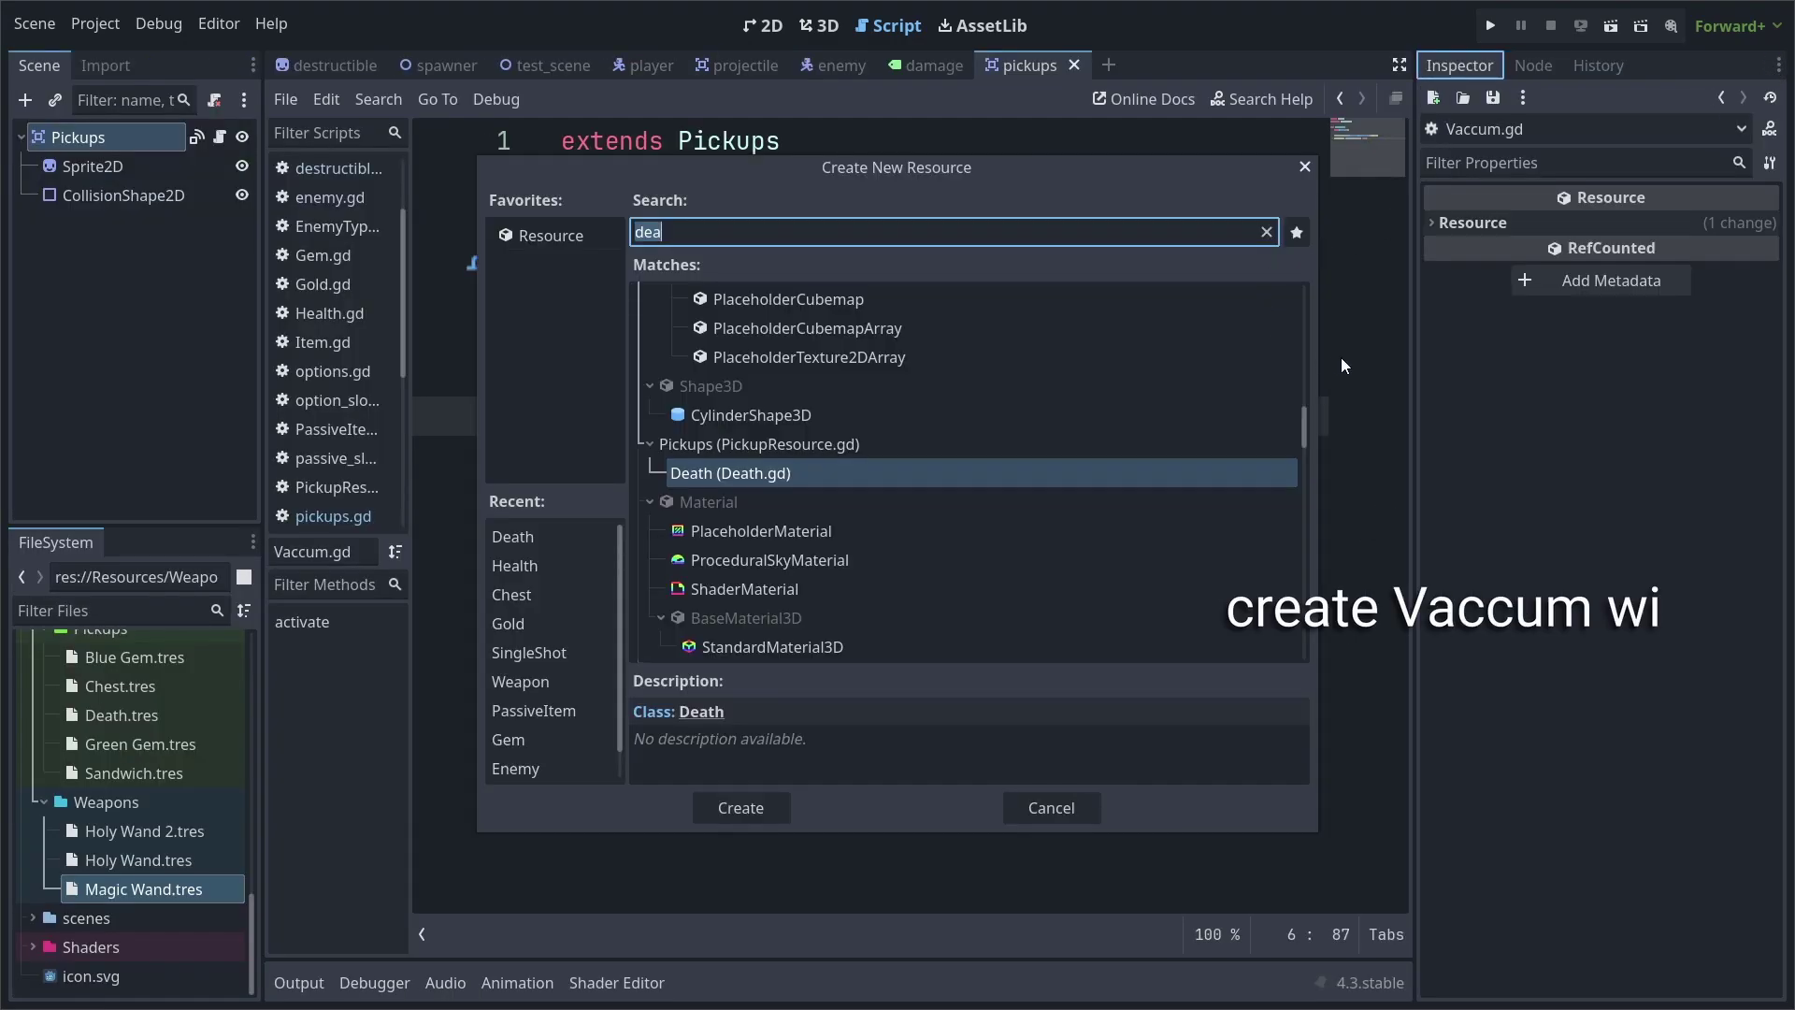
Step: Create a PickupMagnet resource with the purple swirl icon and description 'Gets all the gems.'
key(BackSpace)
key(BackSpace)
key(BackSpace)
text(pickup)
key(Down)
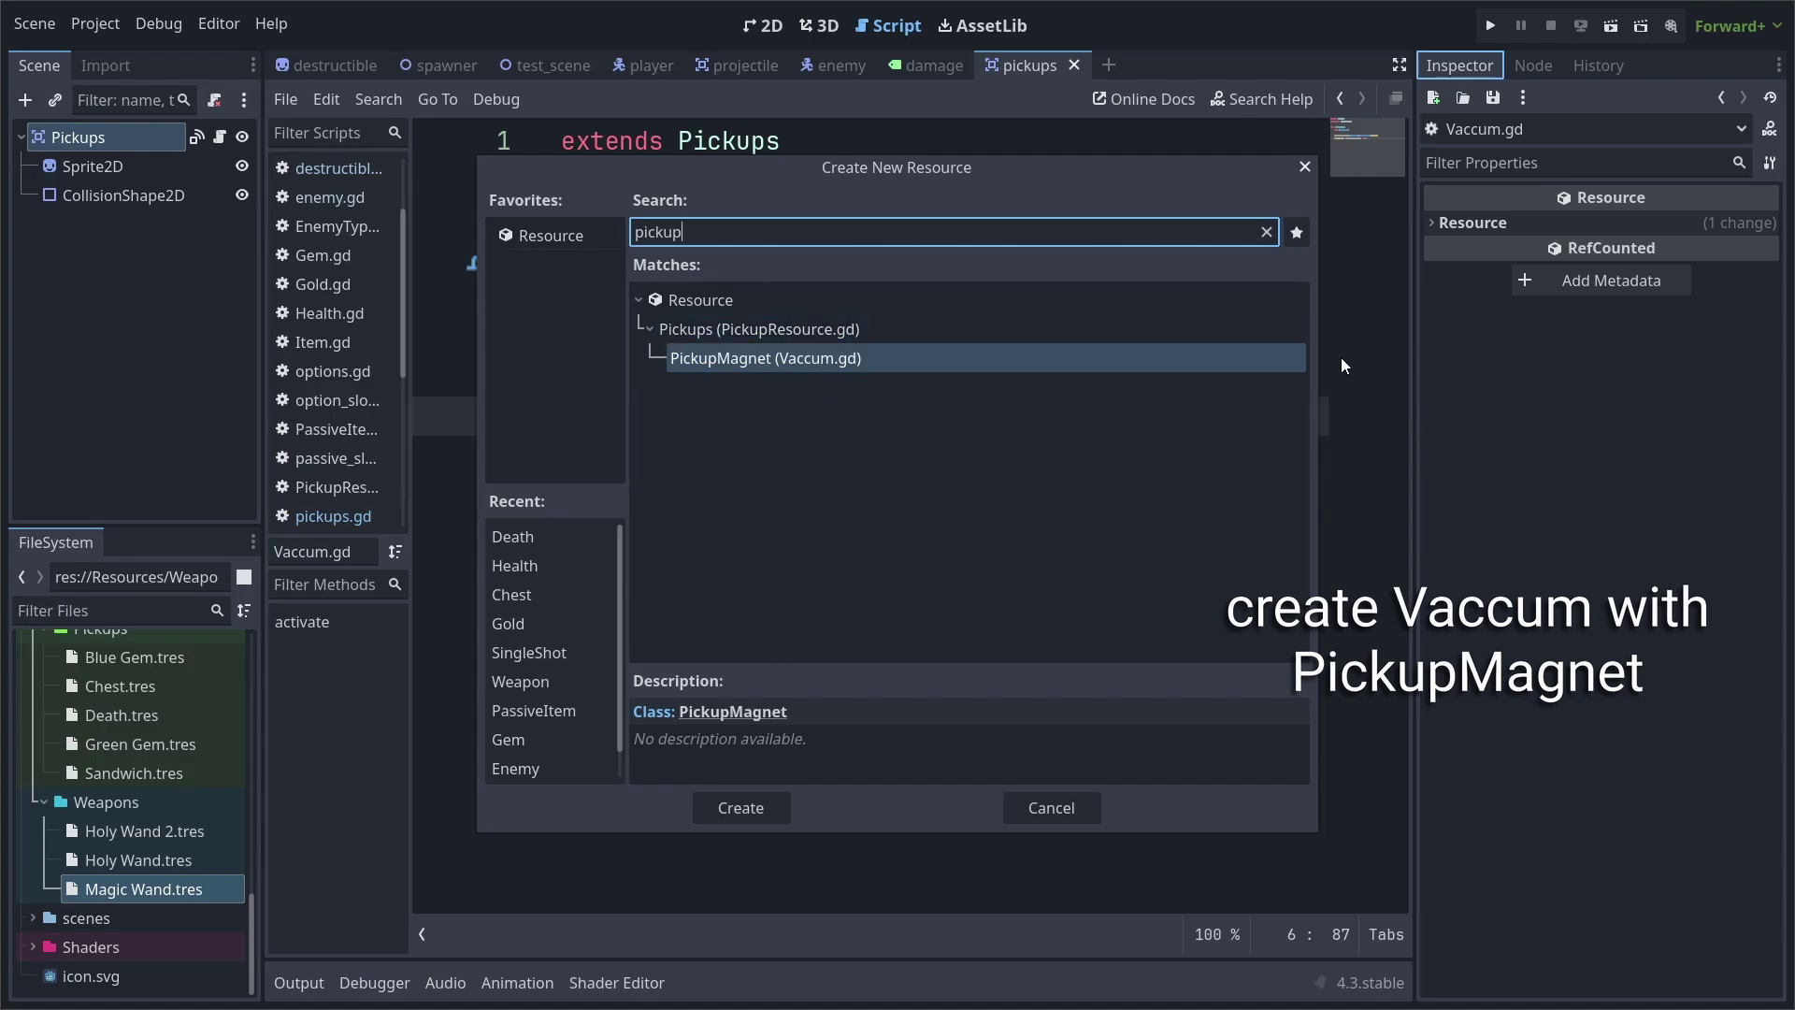
key(Return)
click(1624, 231)
scroll(131, 795, up, 10)
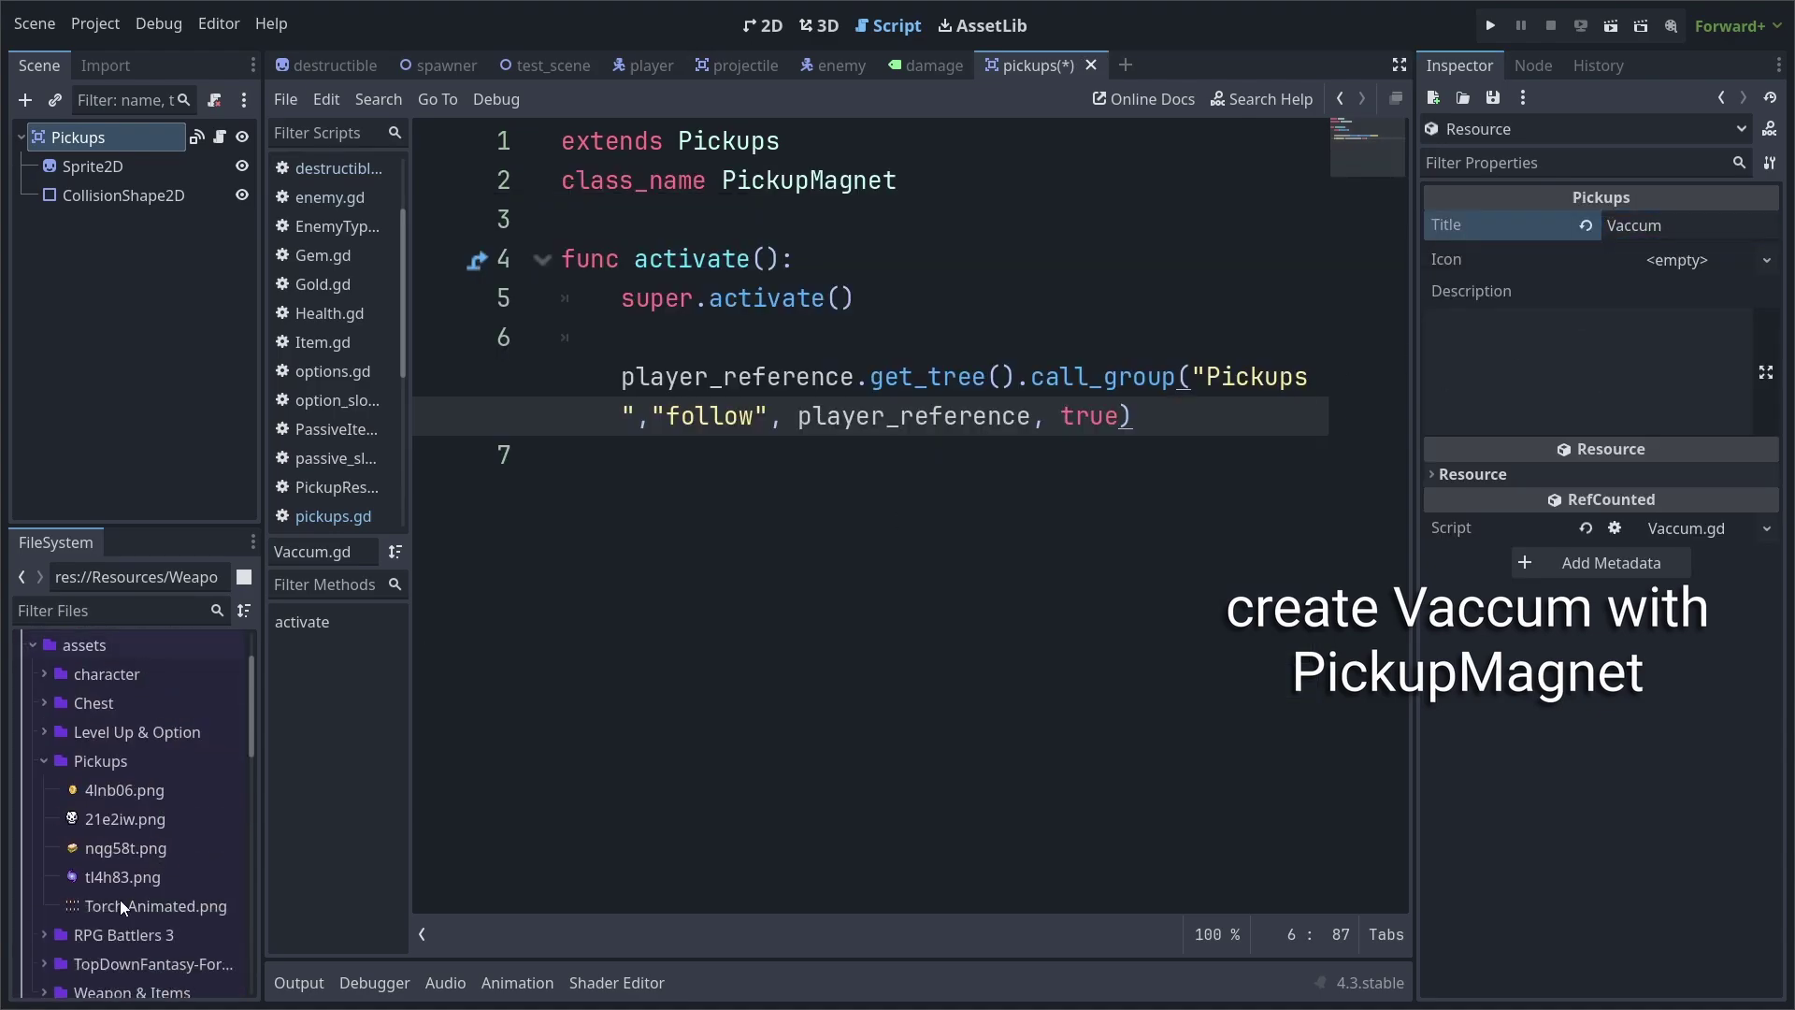
mouse_move(123, 877)
mouse_down()
mouse_move(1593, 315)
mouse_move(1678, 260)
mouse_up()
click(1590, 402)
text(Gets all the ga)
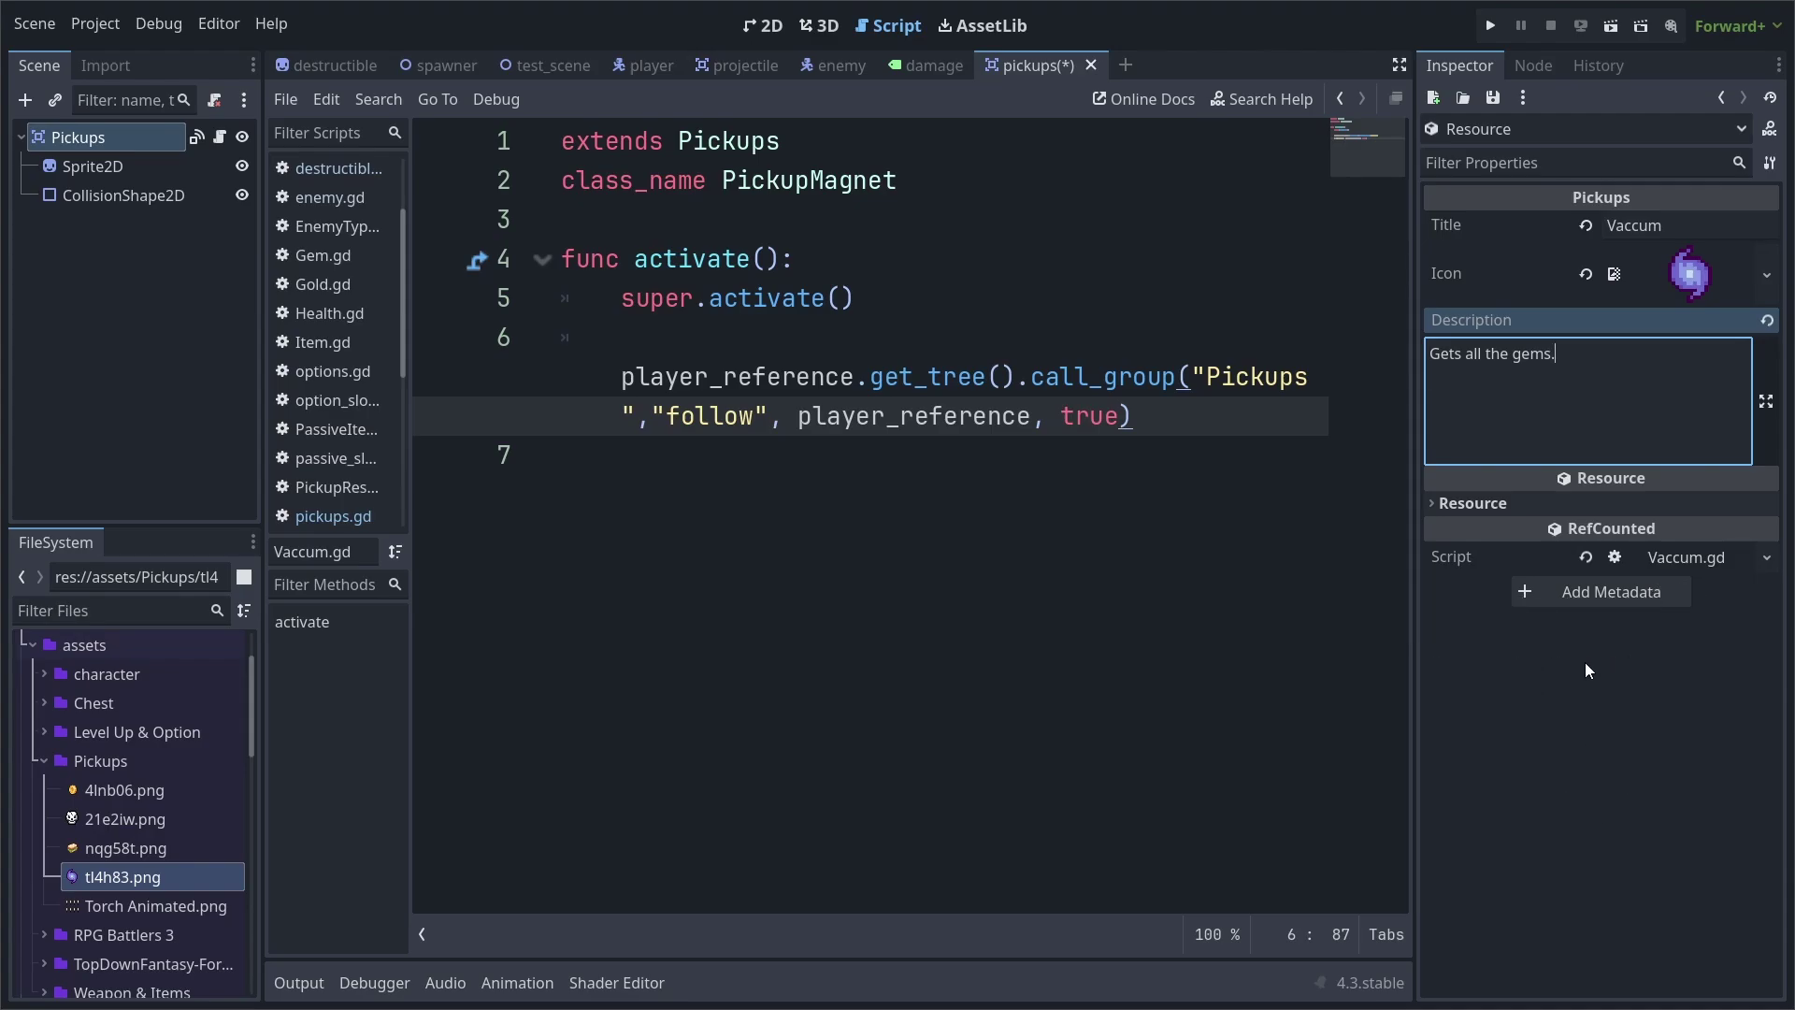
Step: Save the resource as Vaccum.tres in Resources/Pickups
click(1494, 99)
click(1516, 155)
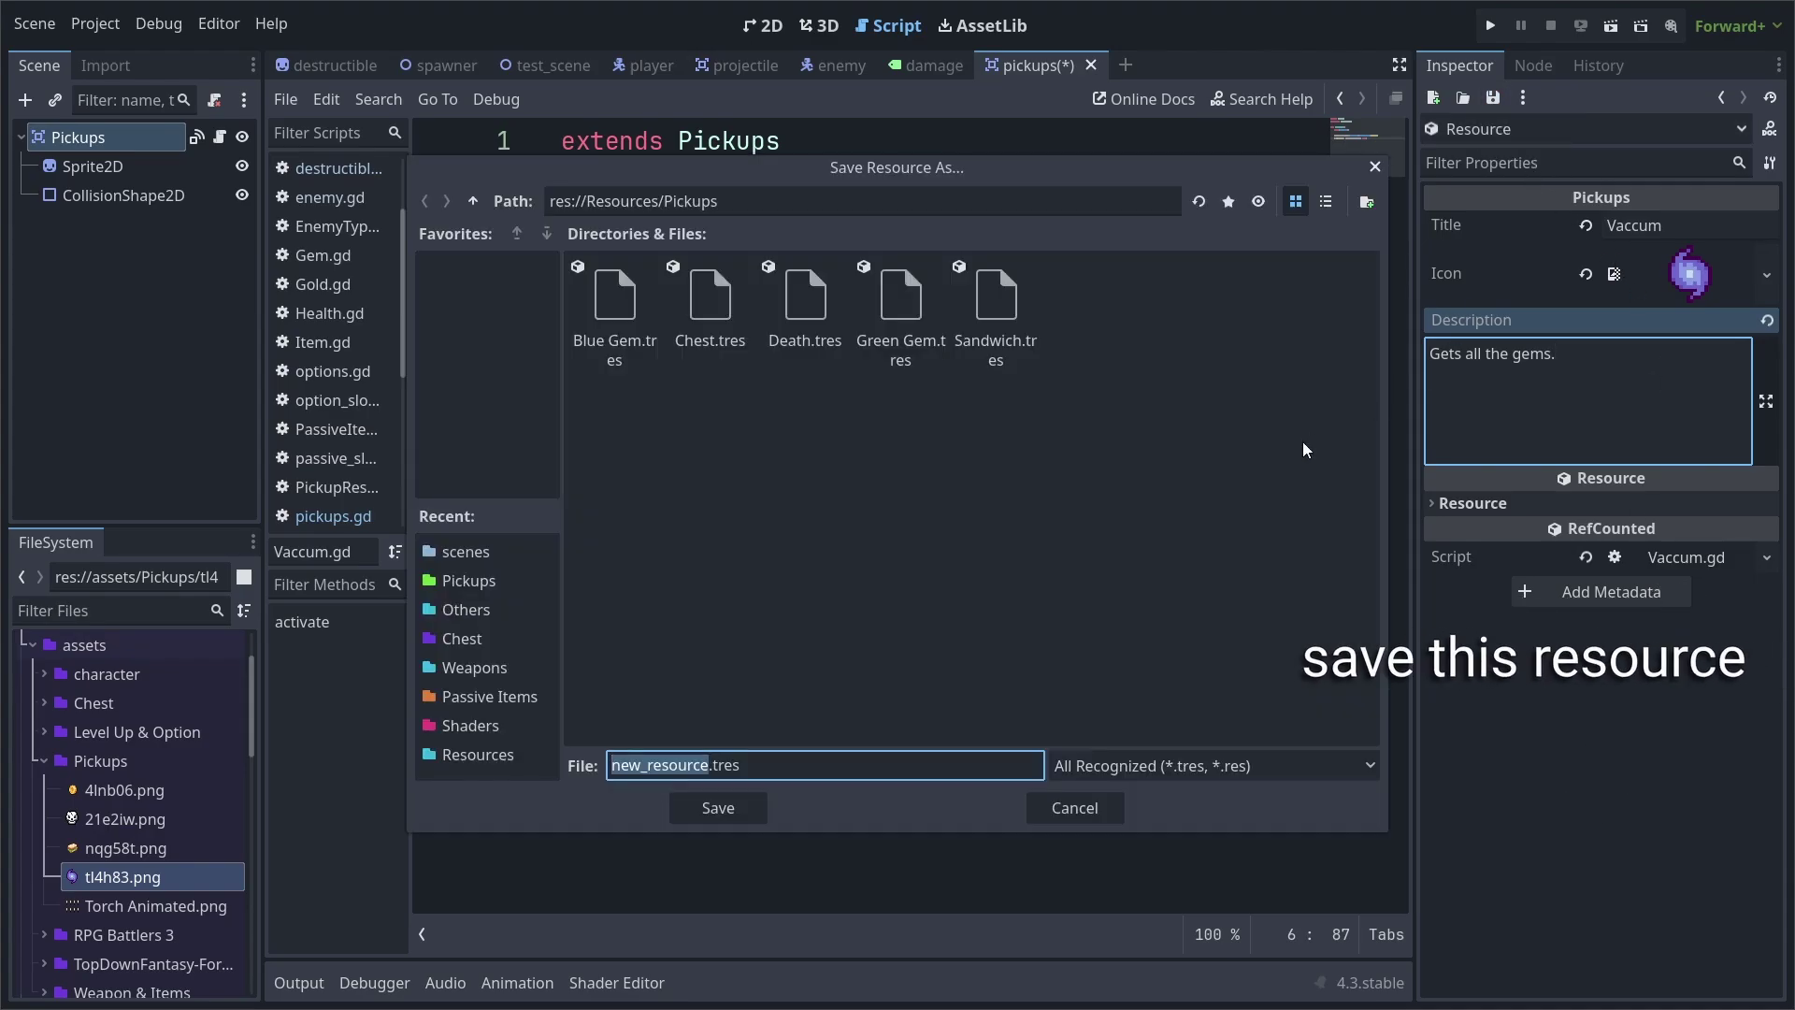
text(m)
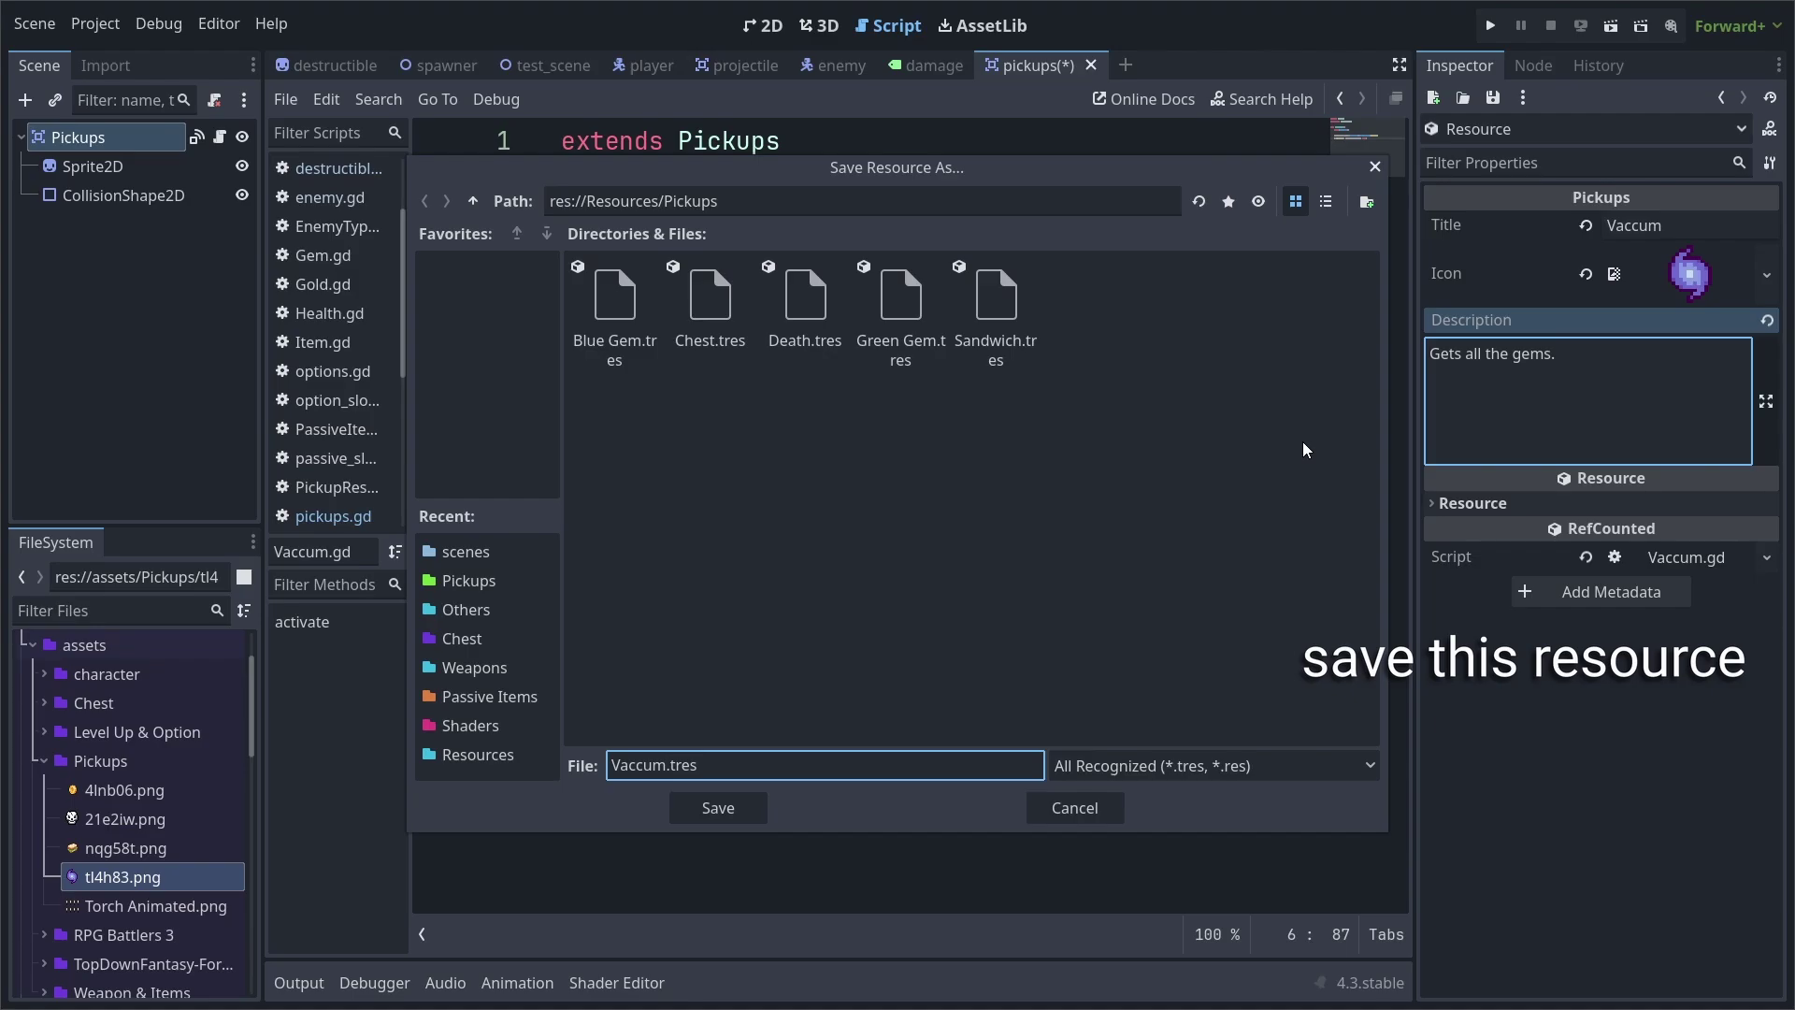
click(698, 813)
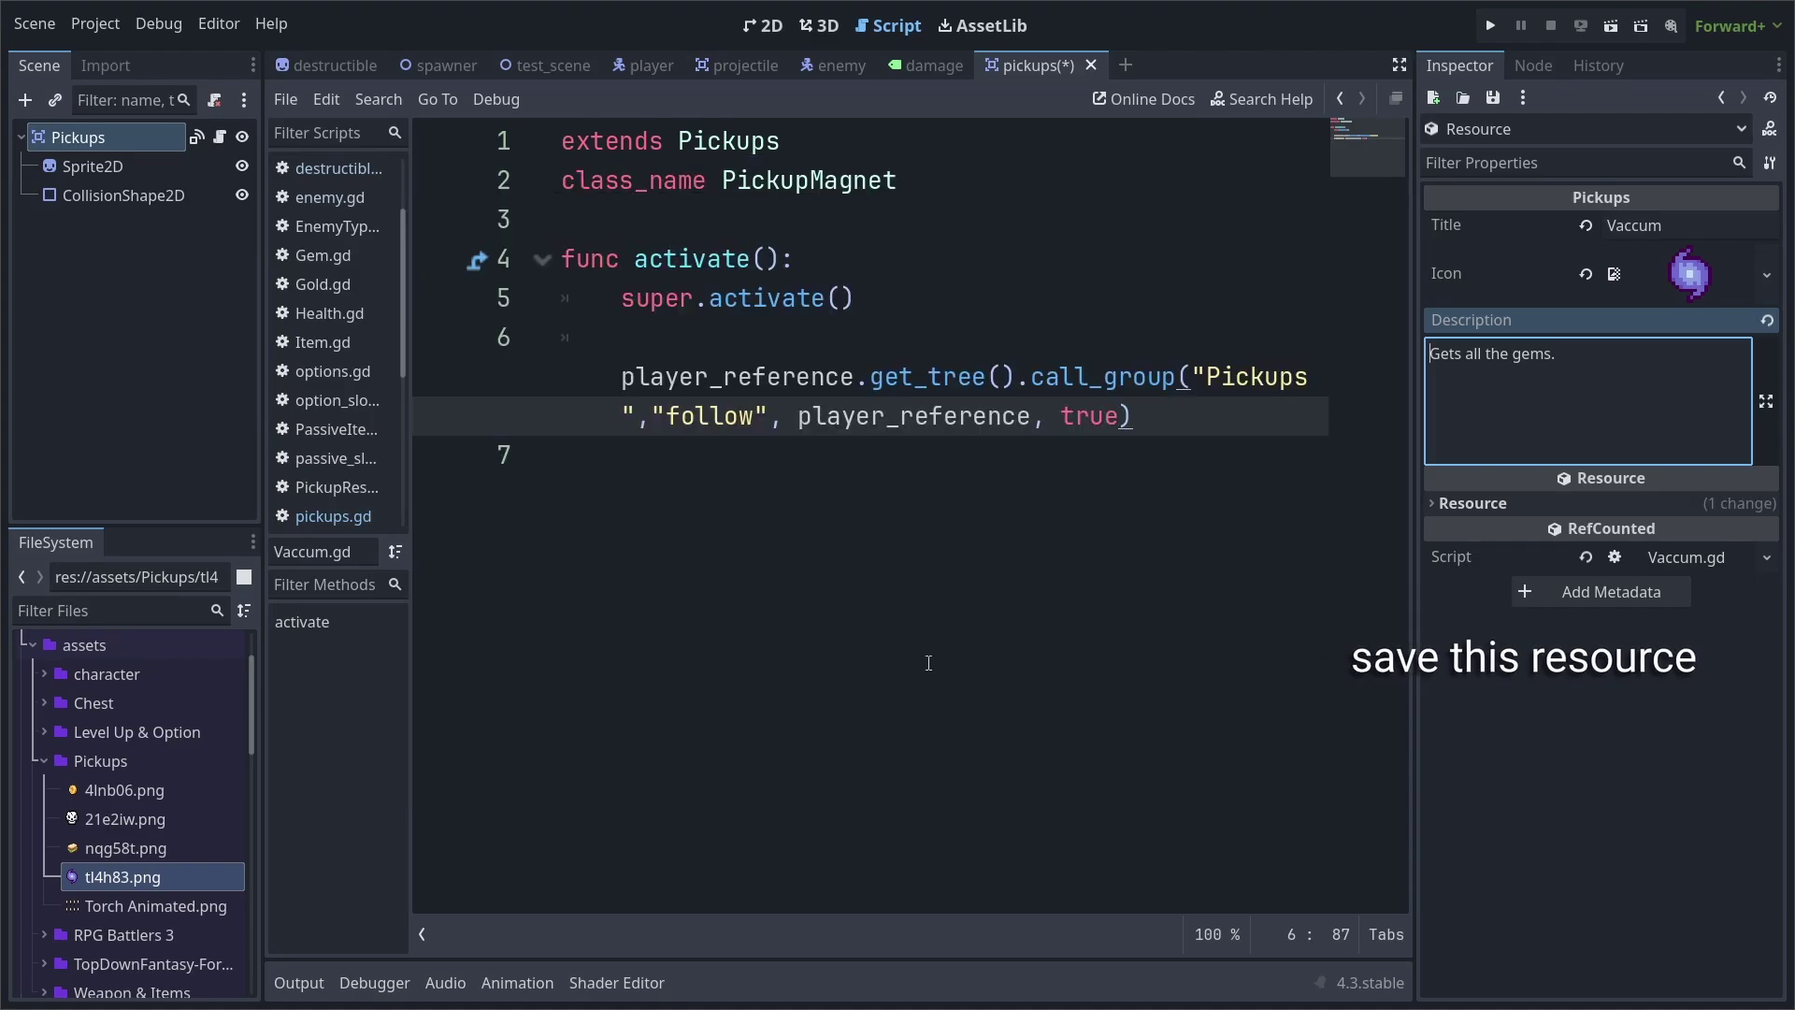
Step: Put Vaccum.tres into the destructible's Drops slot and save the scene
click(334, 66)
scroll(87, 846, down, 5)
scroll(66, 849, down, 5)
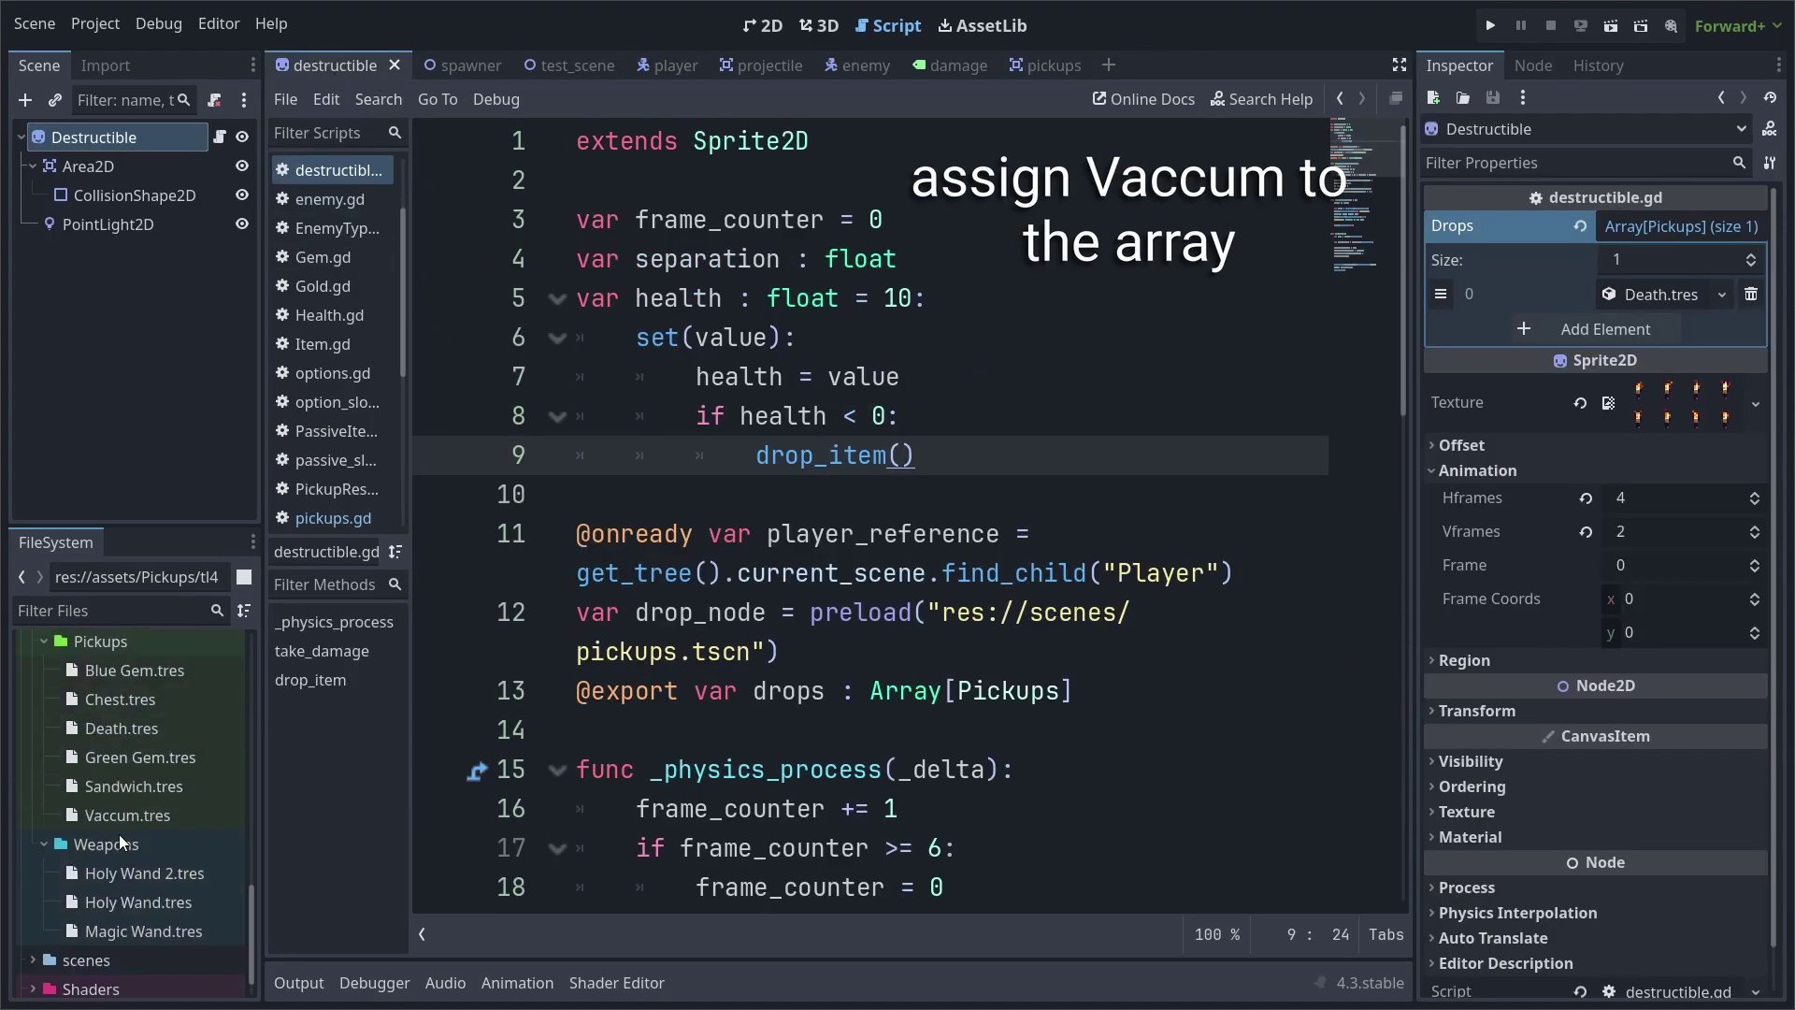
drag(114, 815, 1683, 329)
key(ctrl+s)
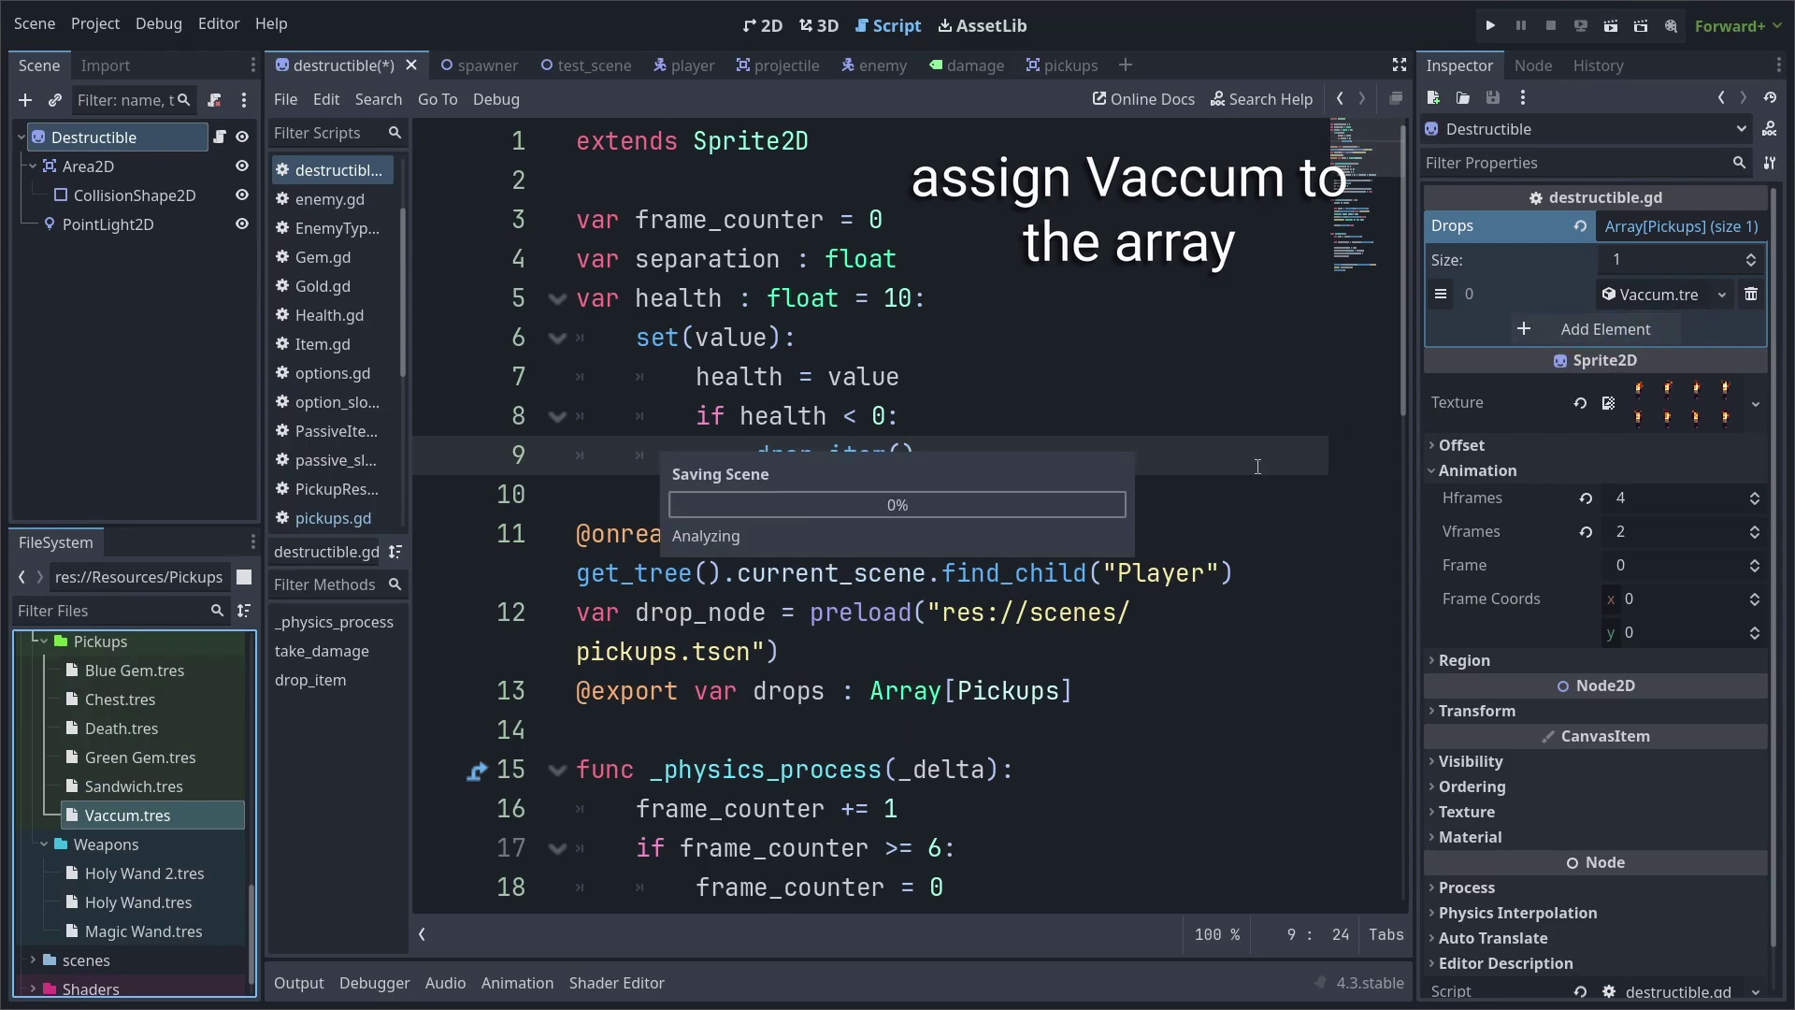
Step: Test-run test_scene and grab the Vaccum pickup to see the gems pulled to the player
click(553, 66)
click(1611, 28)
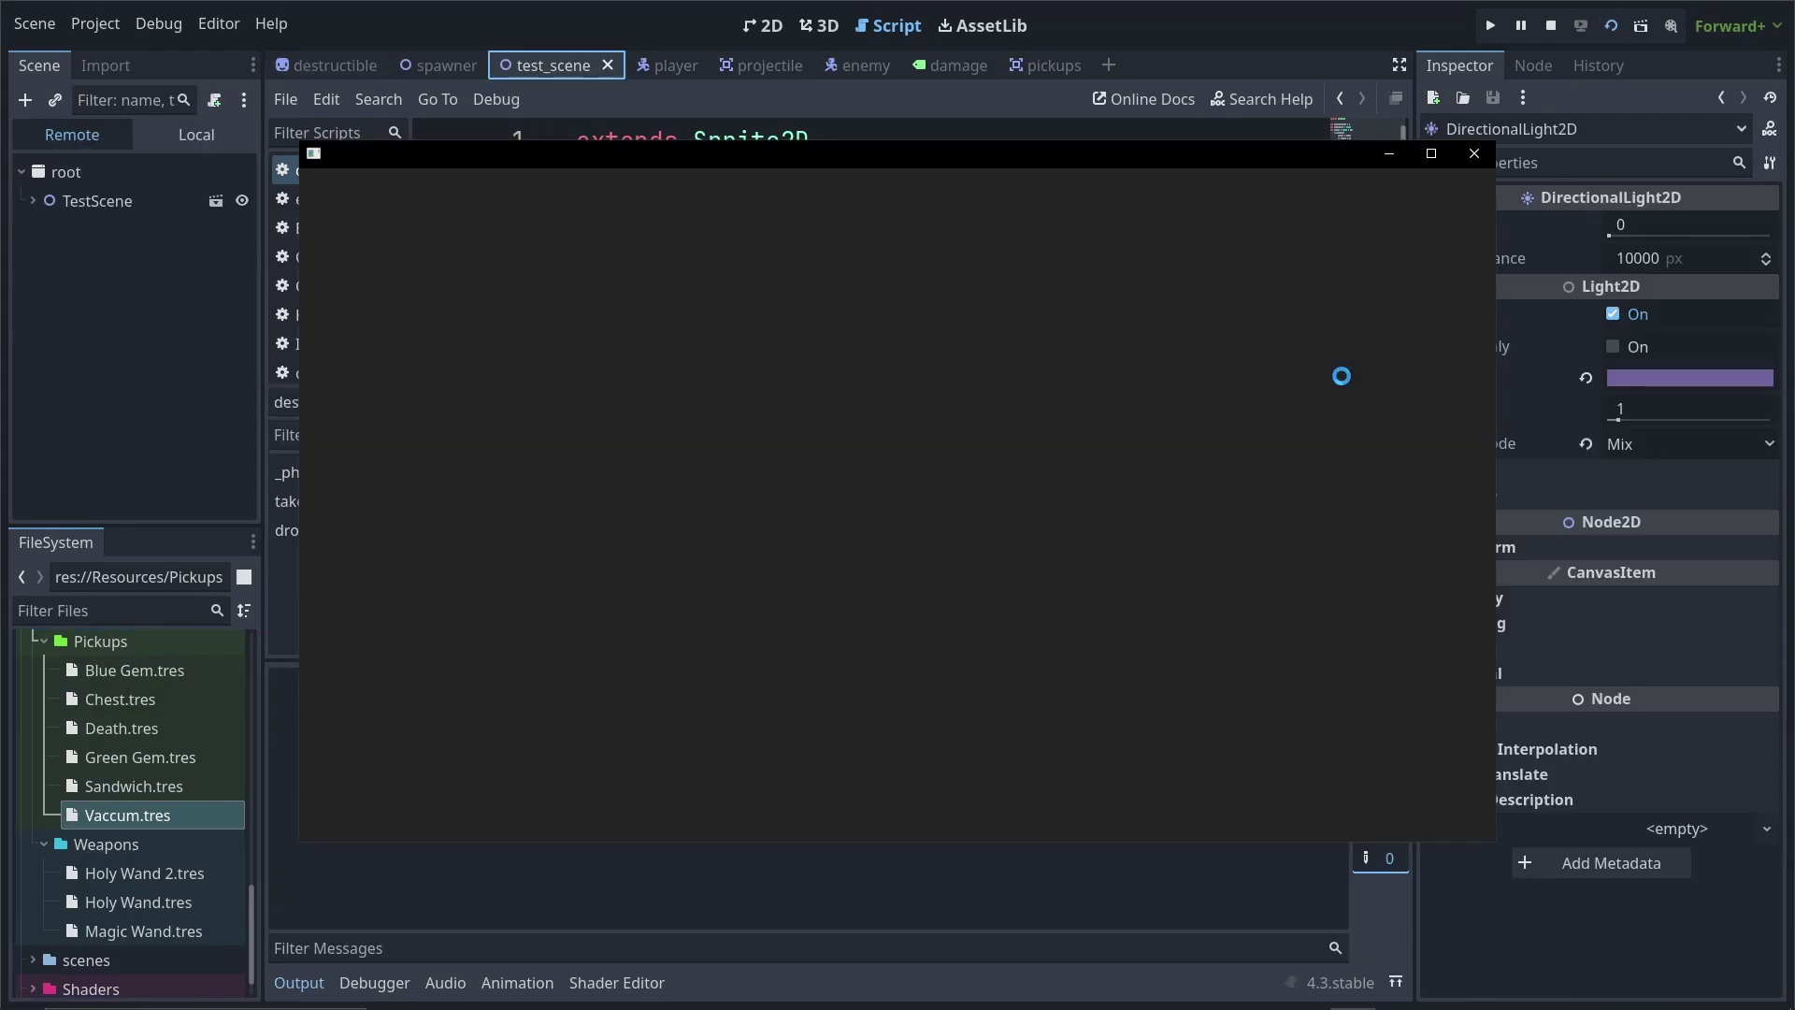
key(w)
key(a)
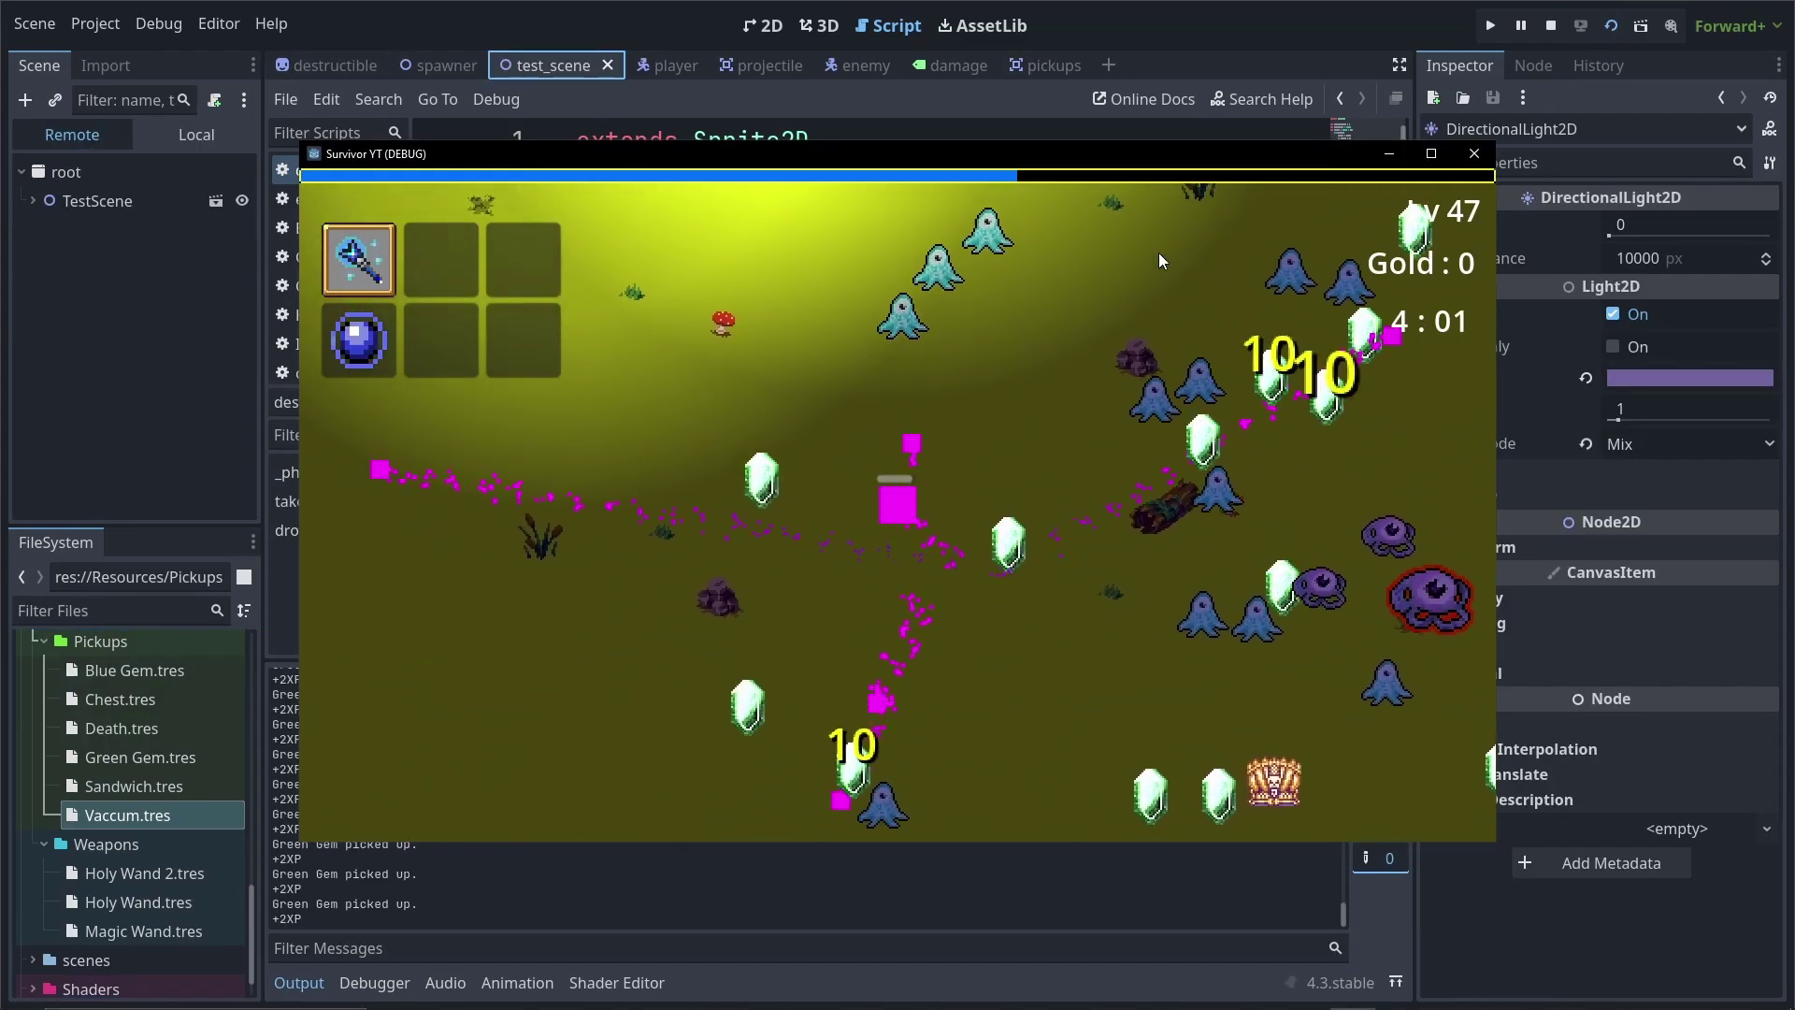
key(a)
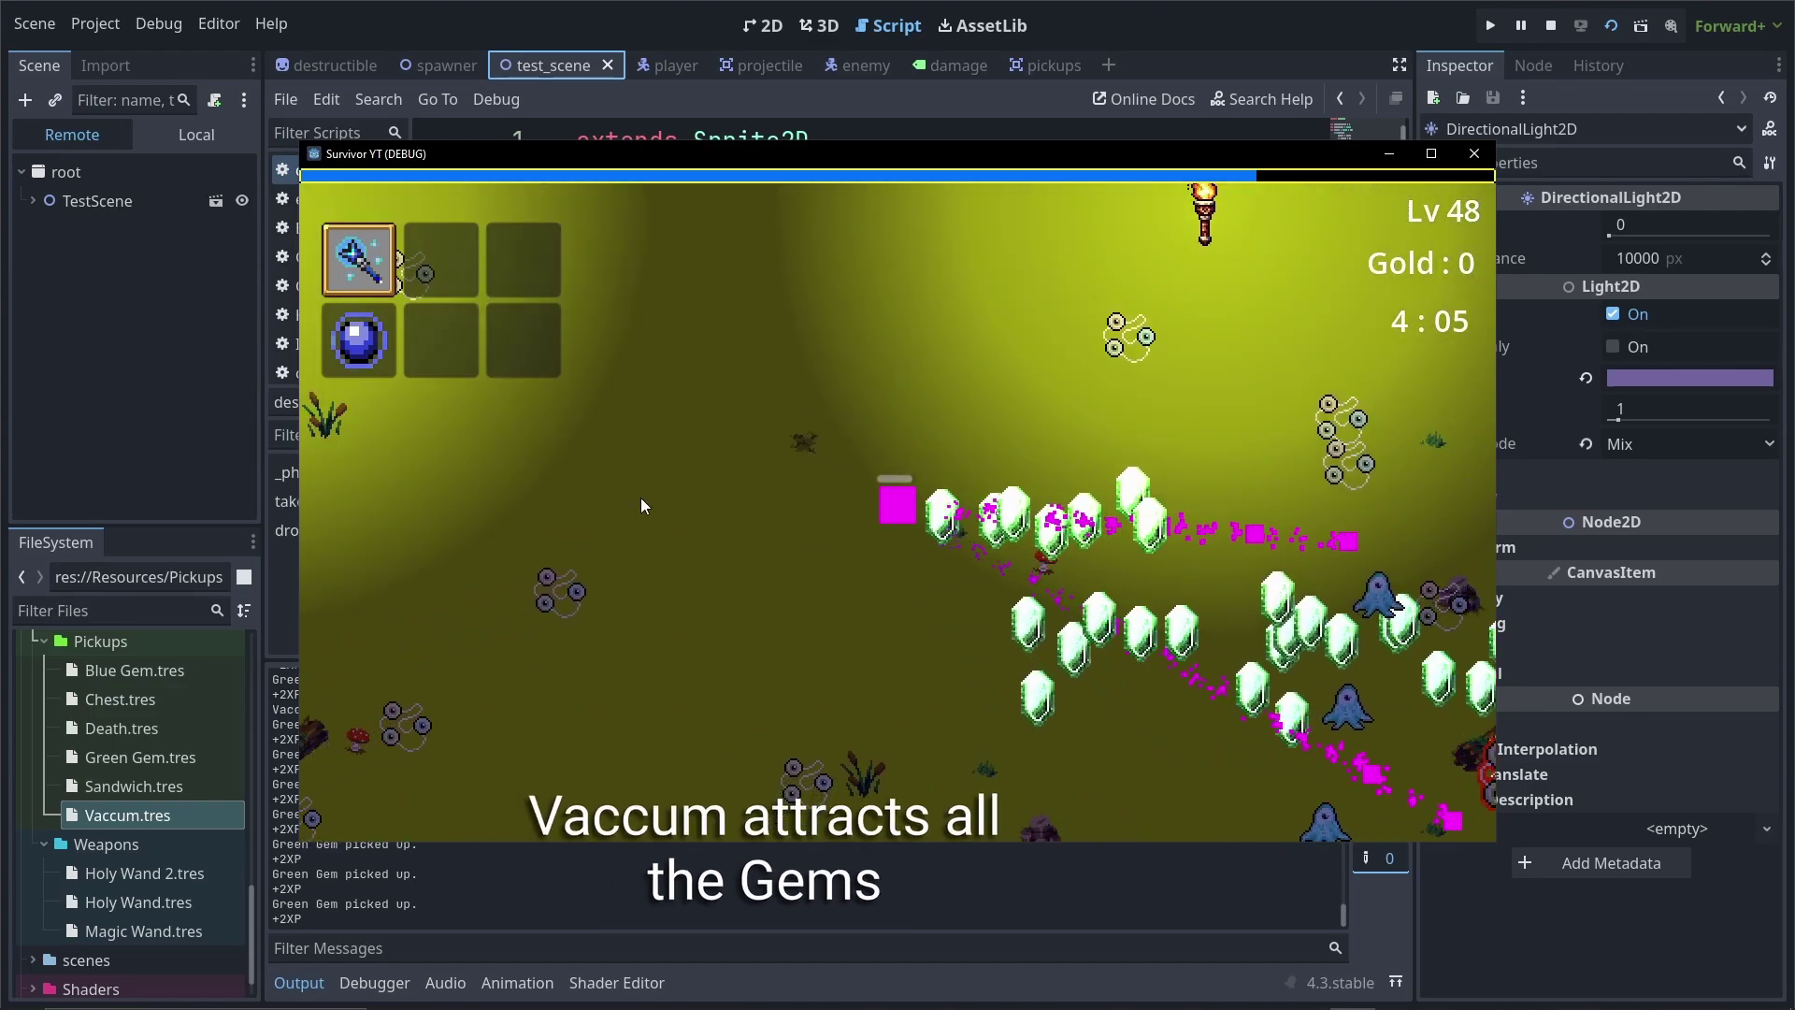
key(w)
key(d)
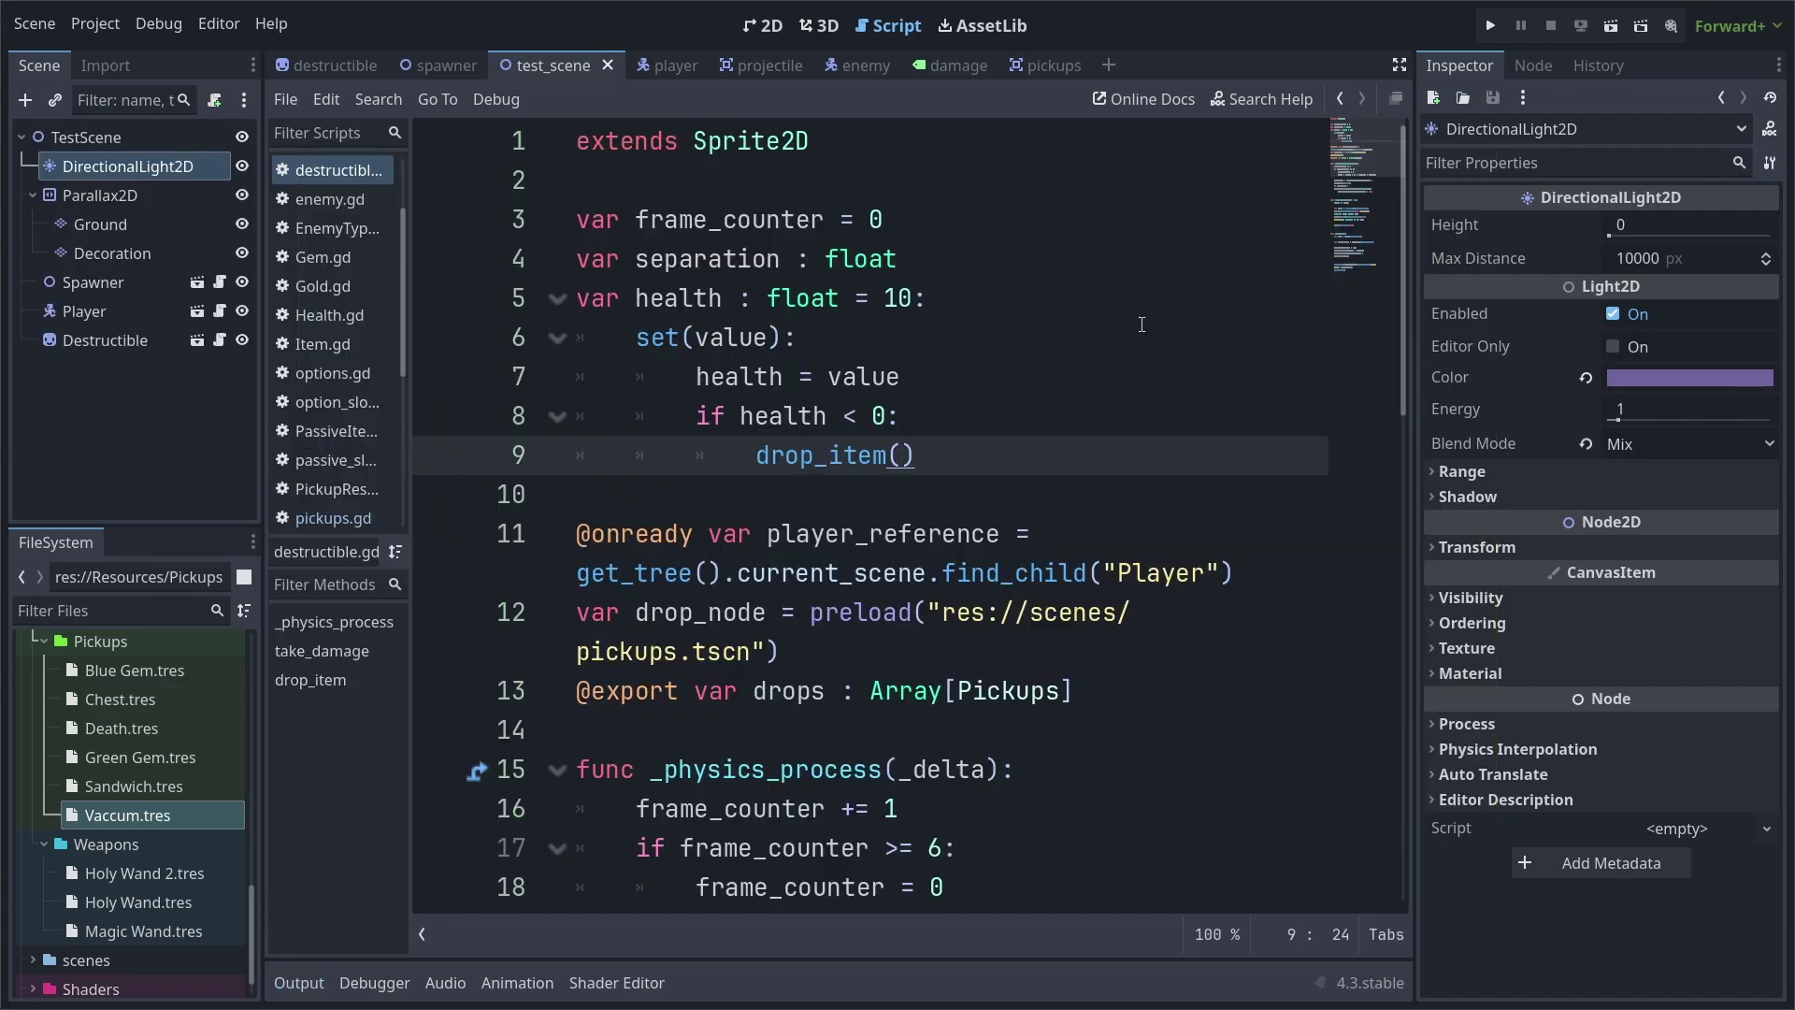
click(332, 286)
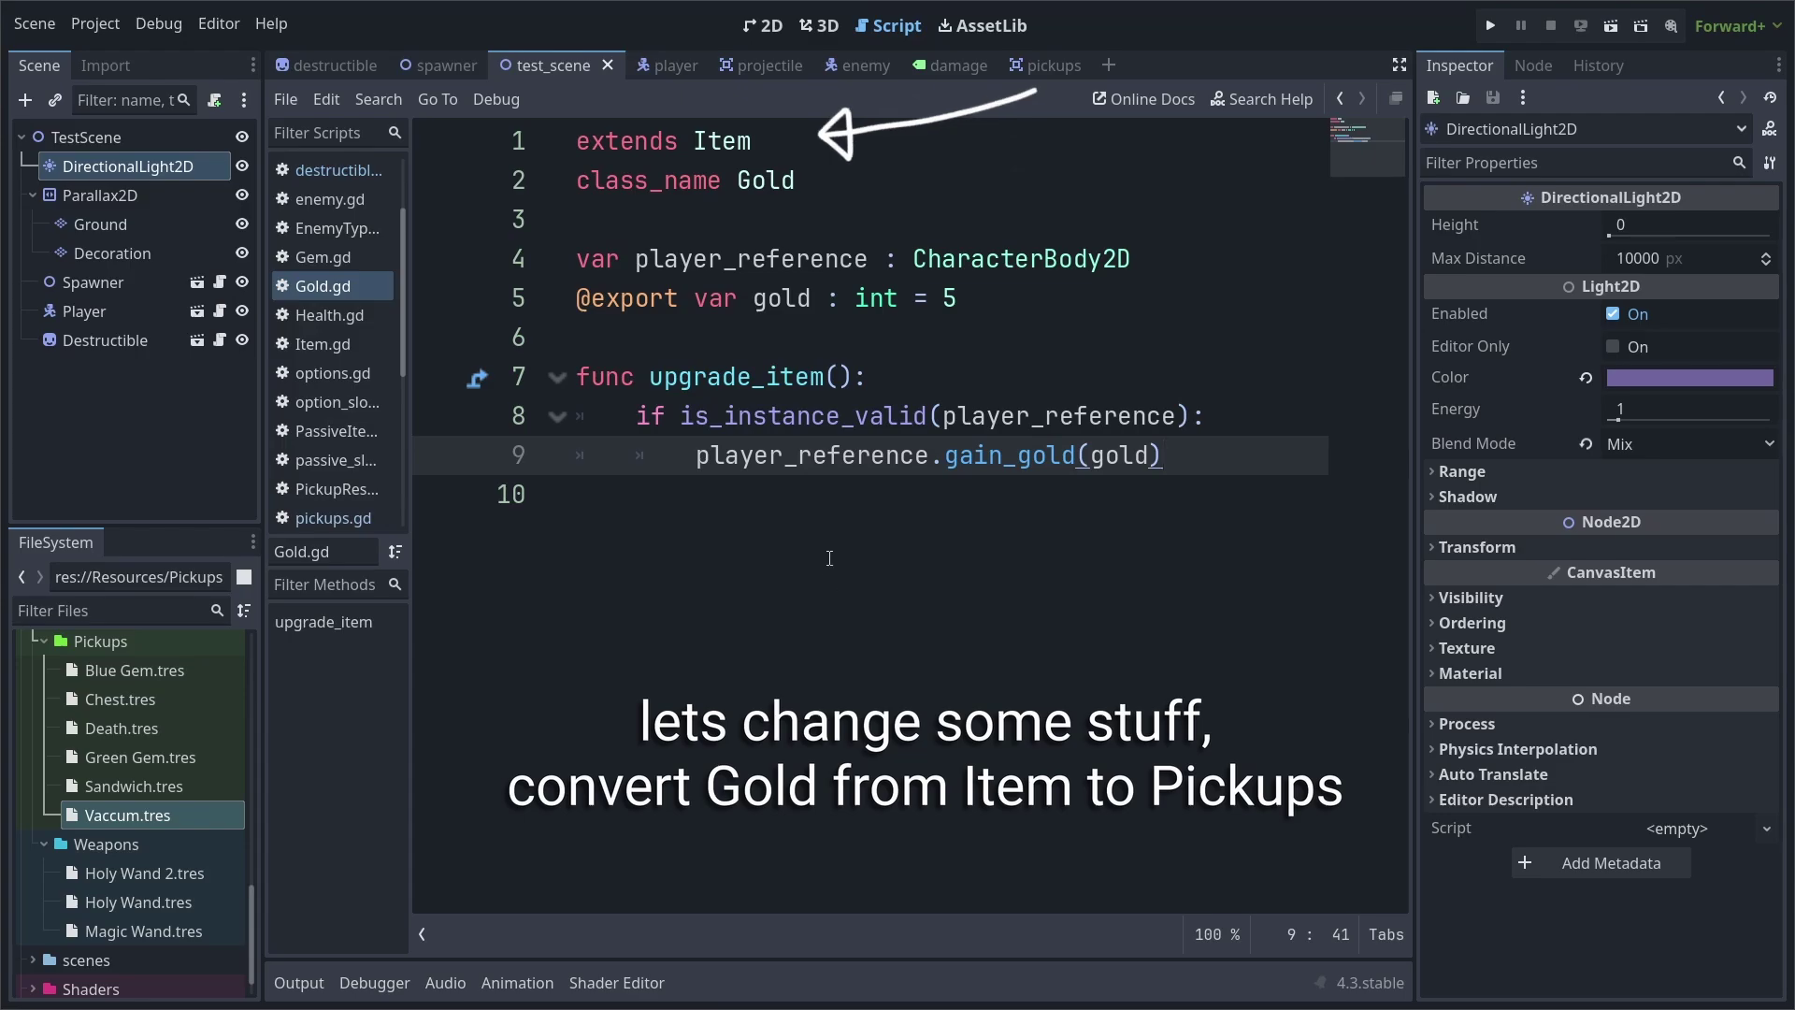
Step: Make Gold.gd extend Pickups, delete the player_reference variable and validity check, and save
click(761, 139)
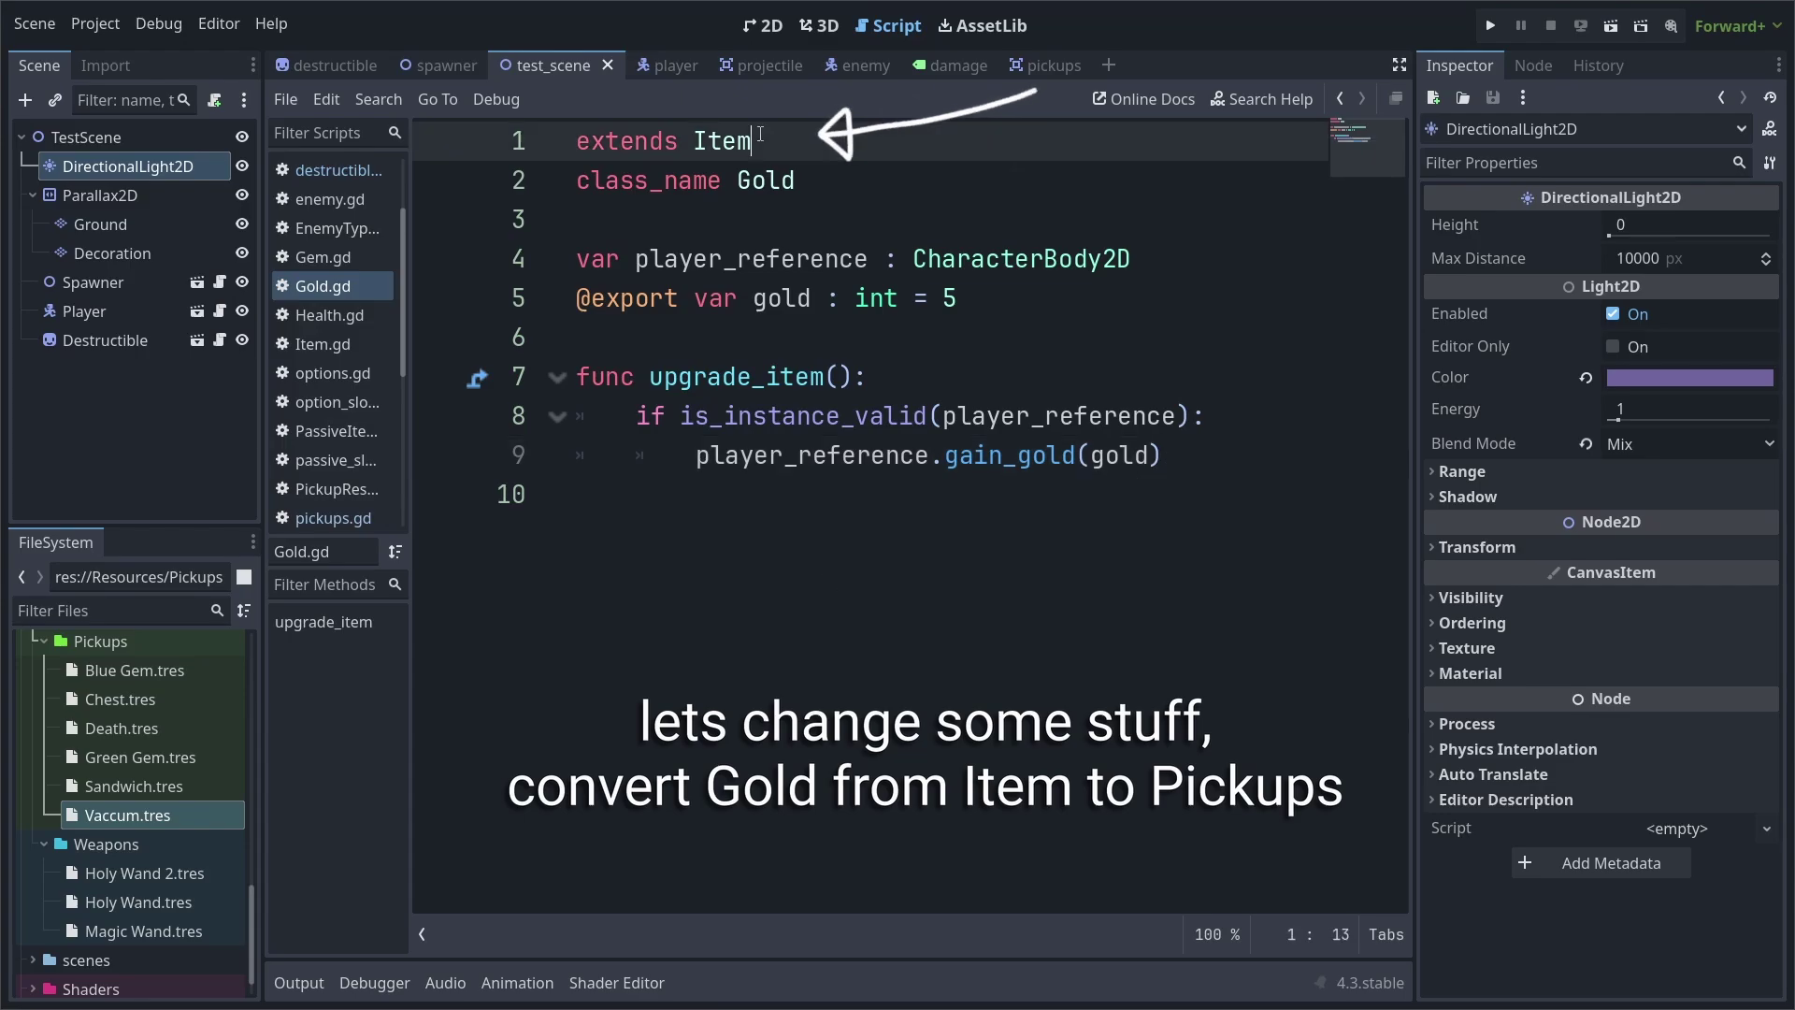
text(Pic)
key(Down)
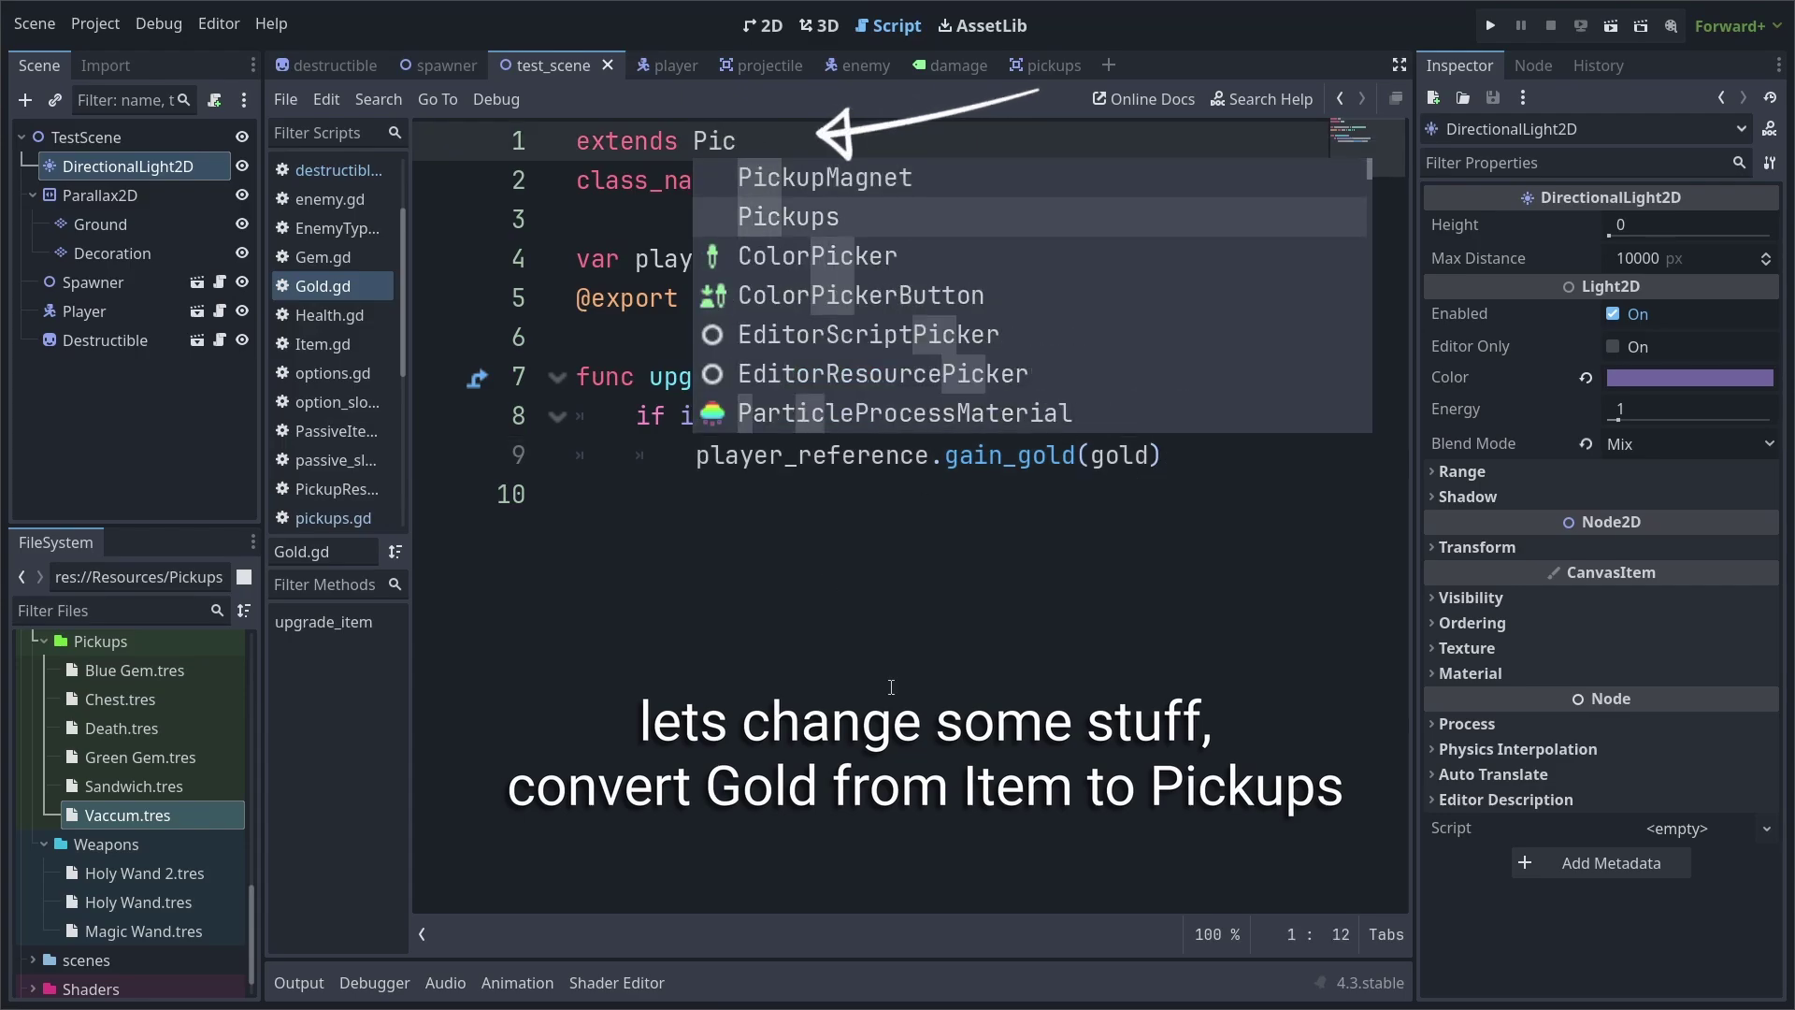
key(Return)
click(1175, 264)
key(ctrl+shift+k)
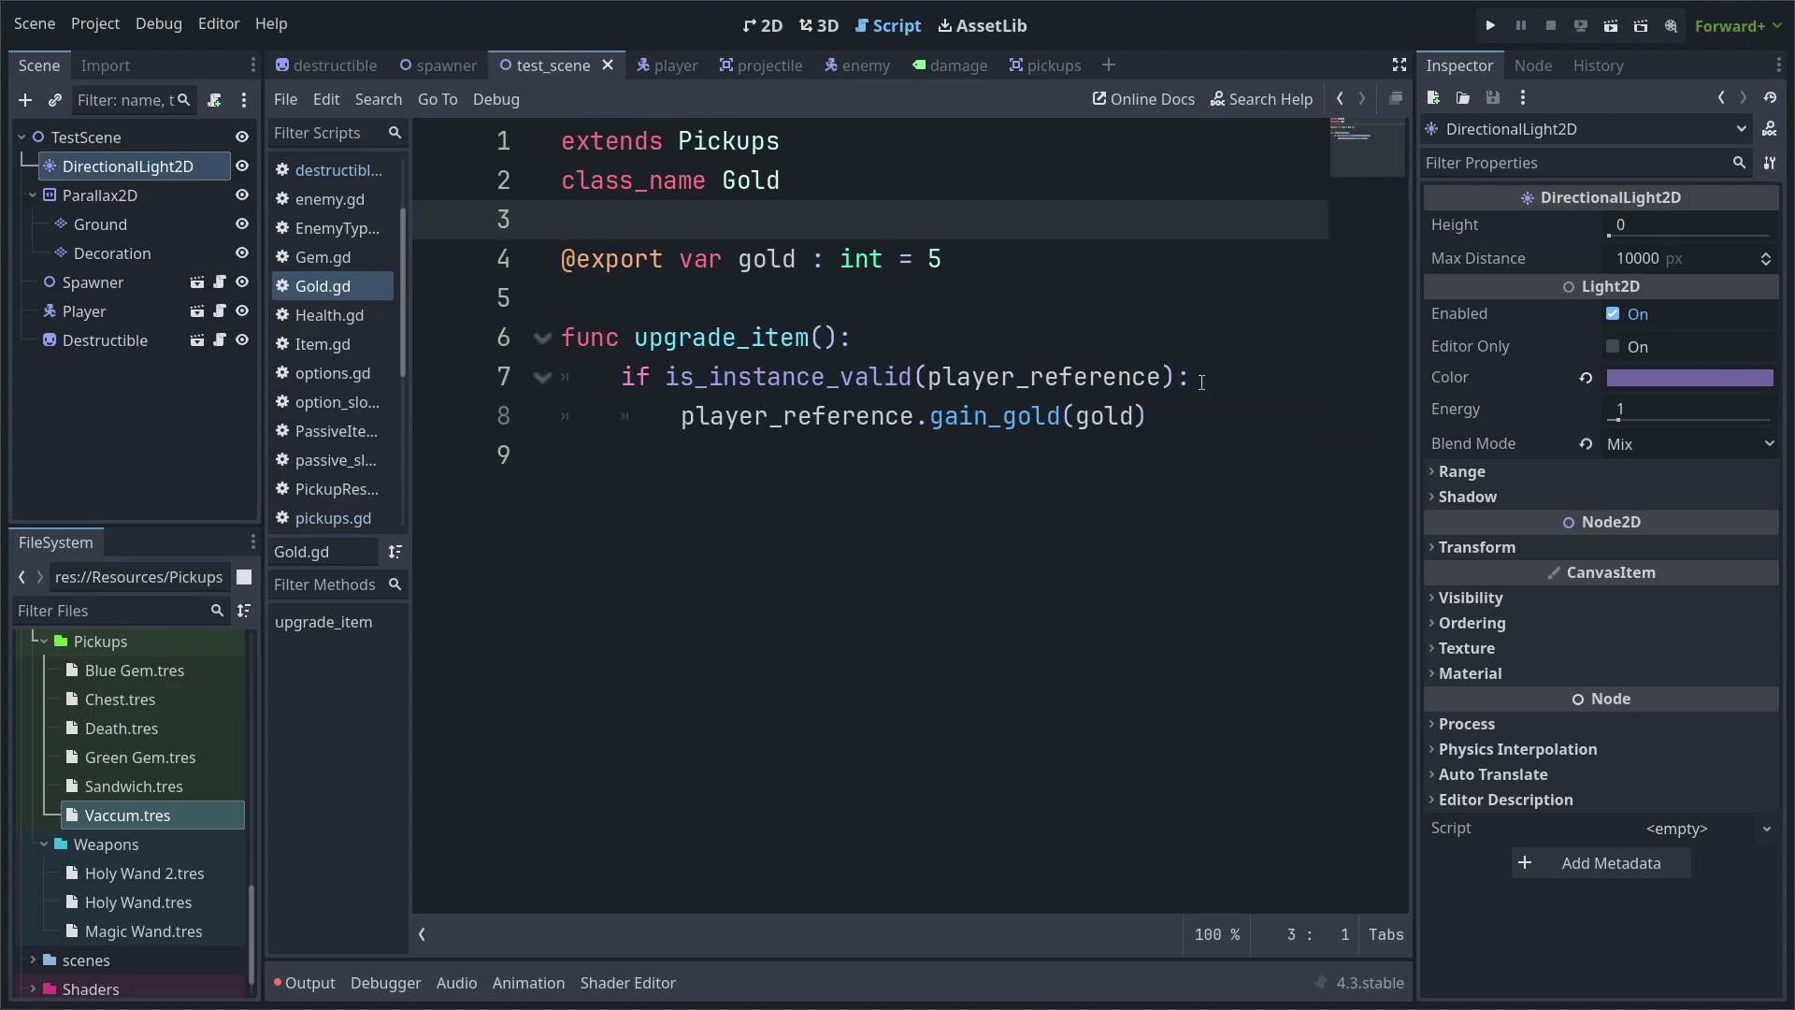
click(1243, 377)
key(shift+Home)
key(BackSpace)
key(BackSpace)
key(BackSpace)
key(BackSpace)
key(ctrl+s)
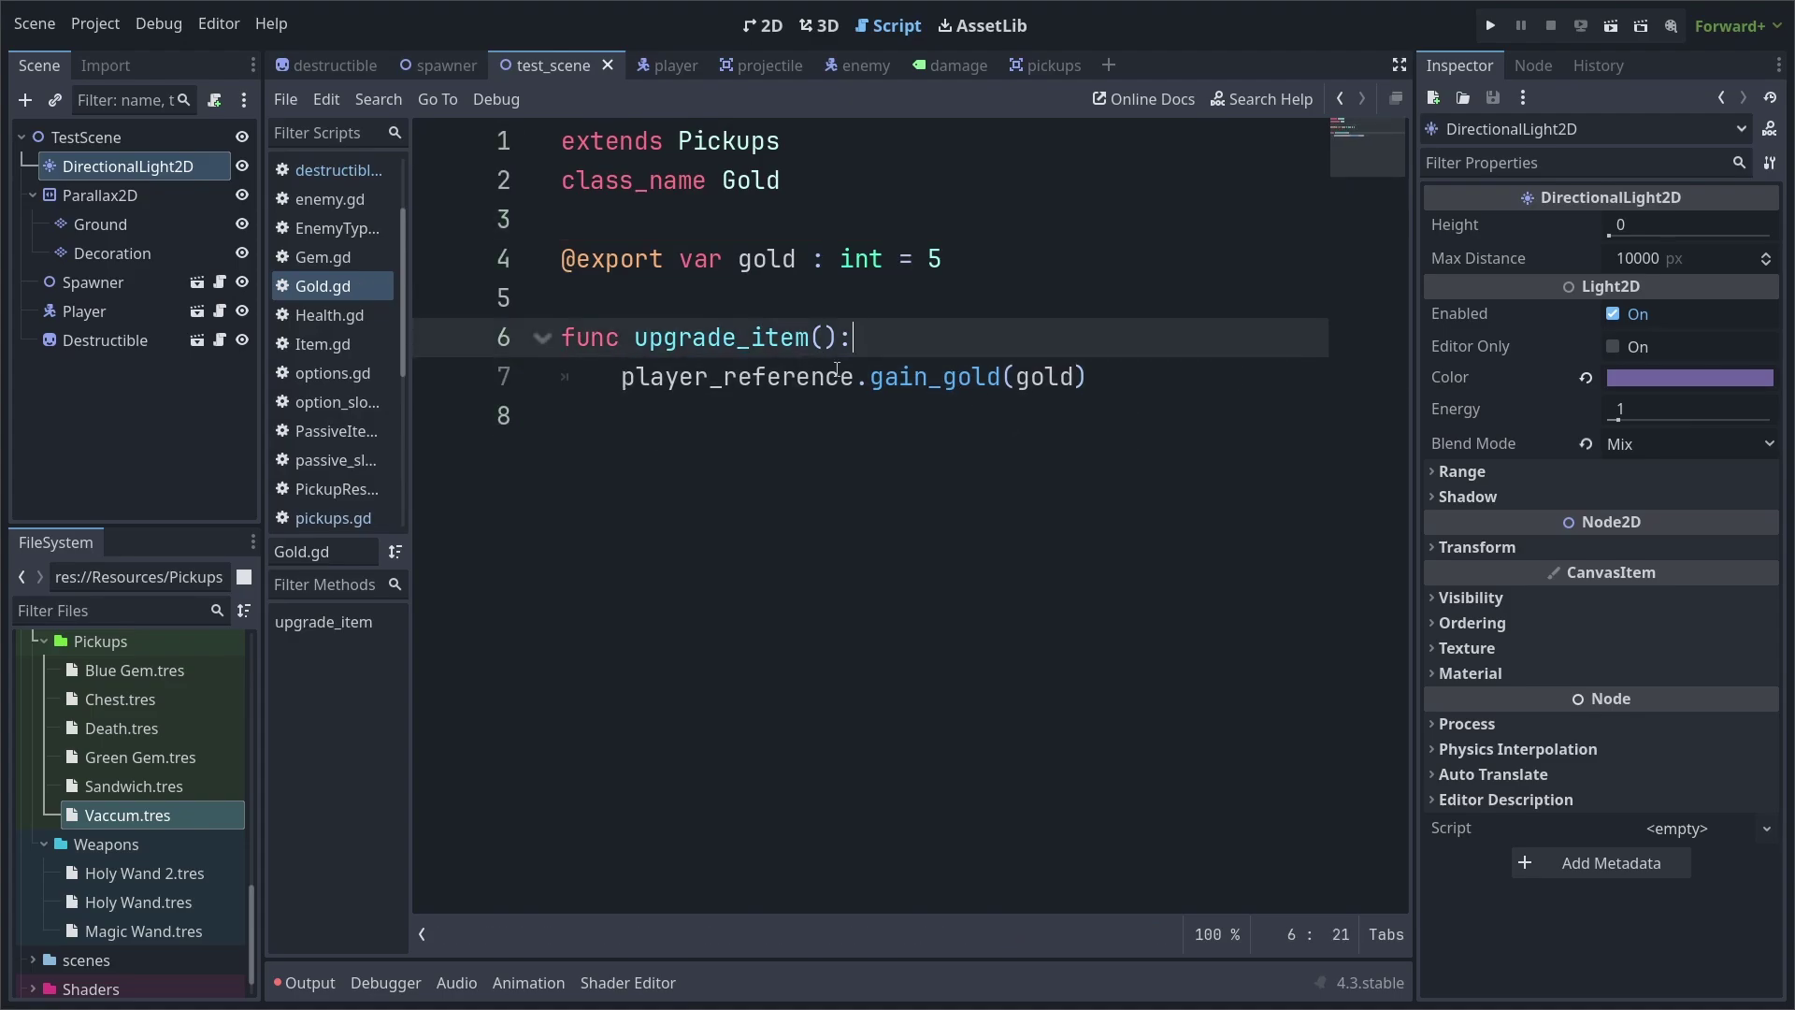
Step: Rename the upgrade_item function to activate
double_click(730, 337)
text(actiu)
key(Down)
key(End)
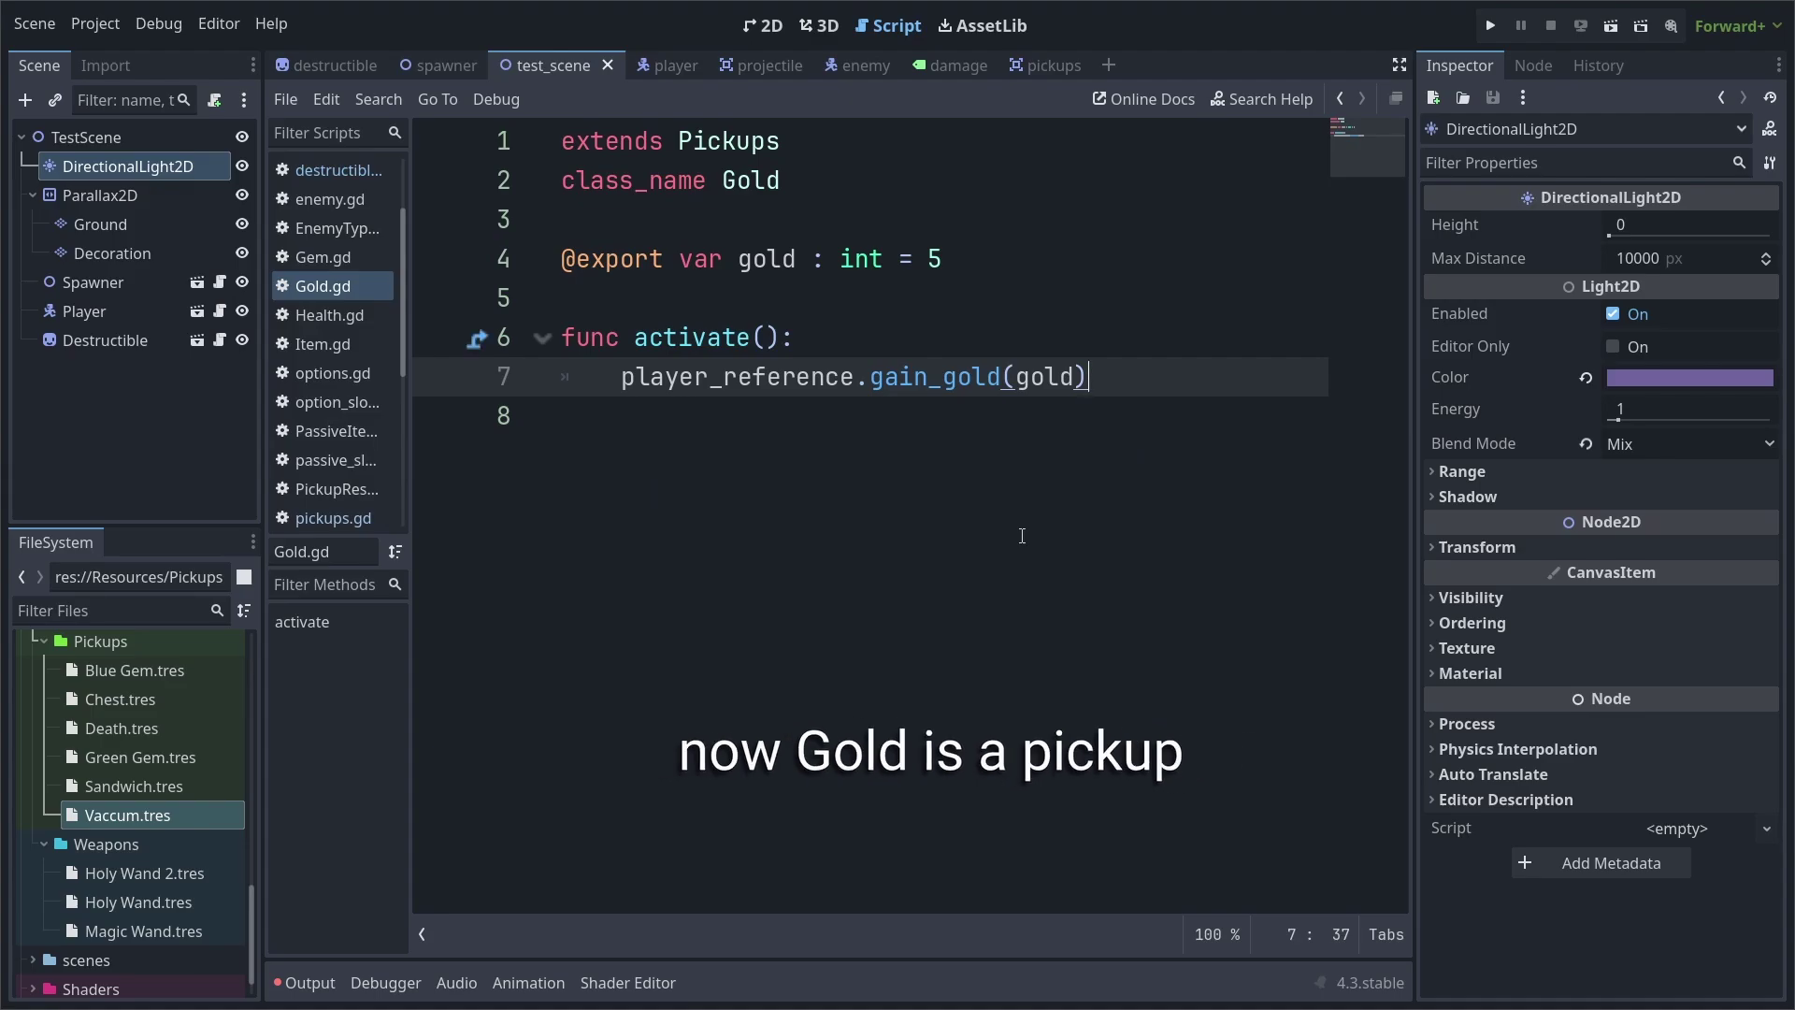
Step: Create a Pickups resource titled Gold with the coin image as its icon
click(1433, 97)
text(pickup)
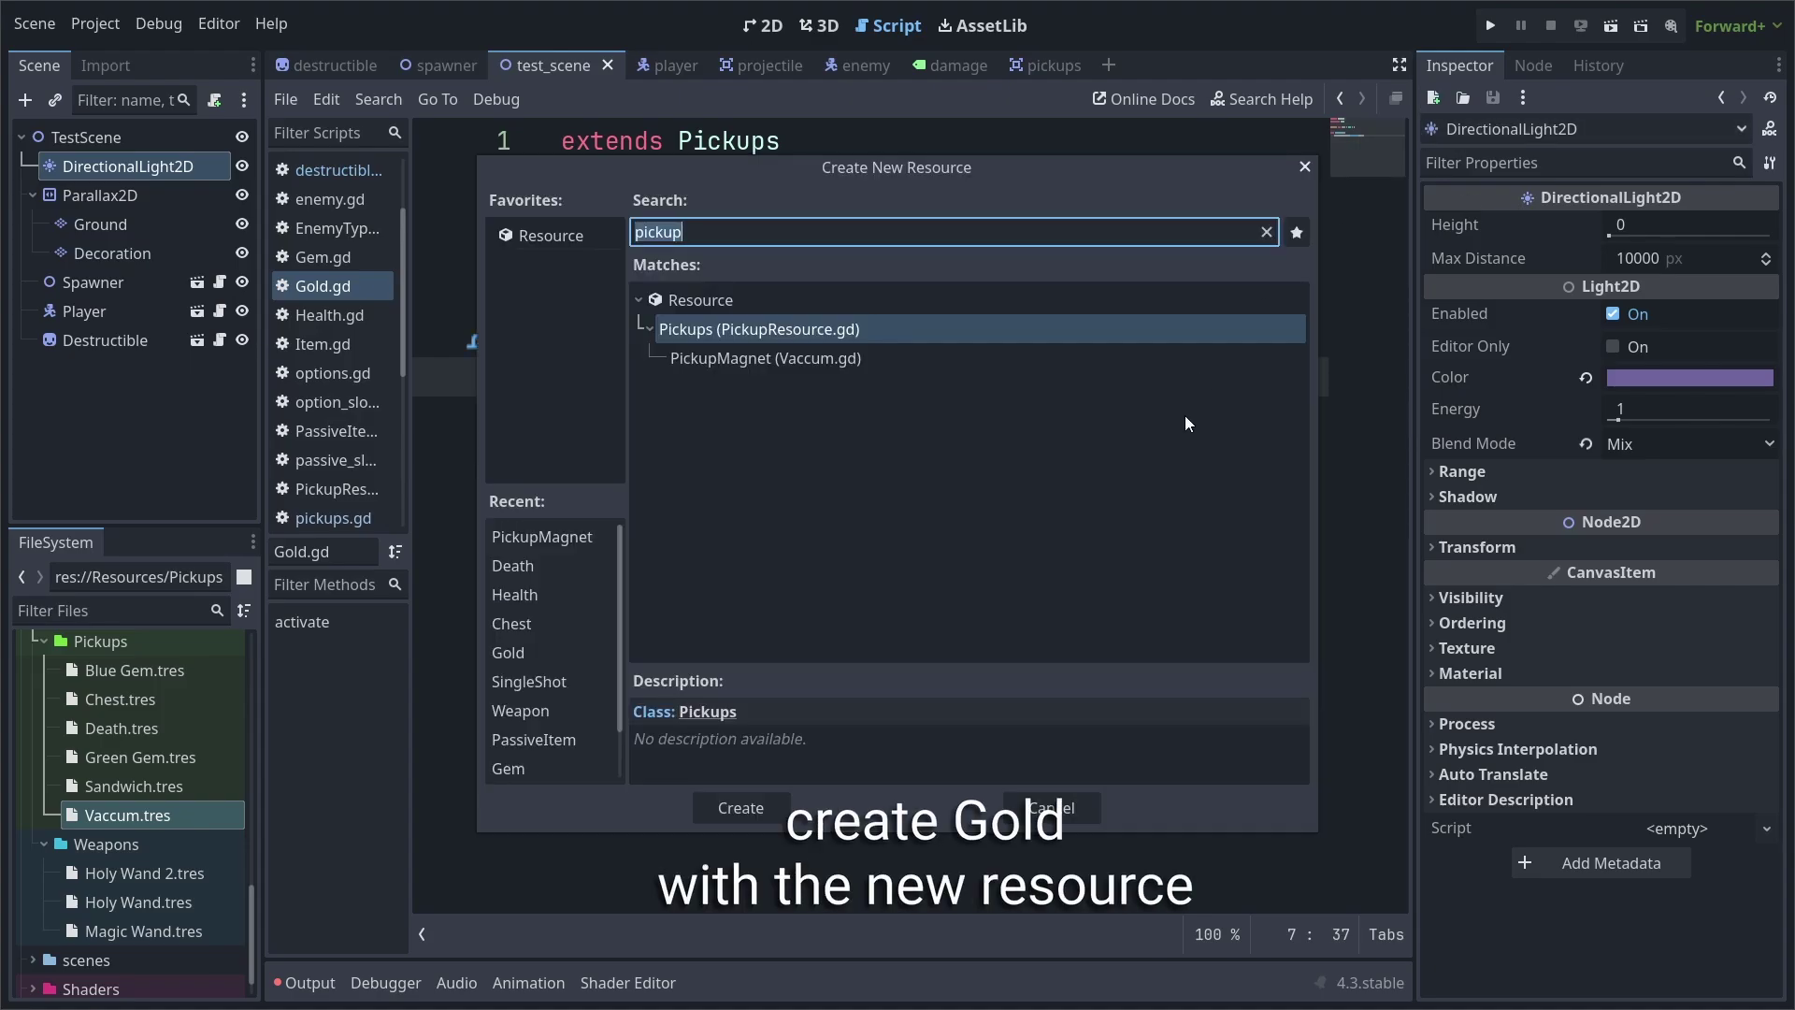
key(Return)
click(1683, 281)
text(Gold)
key(Return)
scroll(131, 748, up, 5)
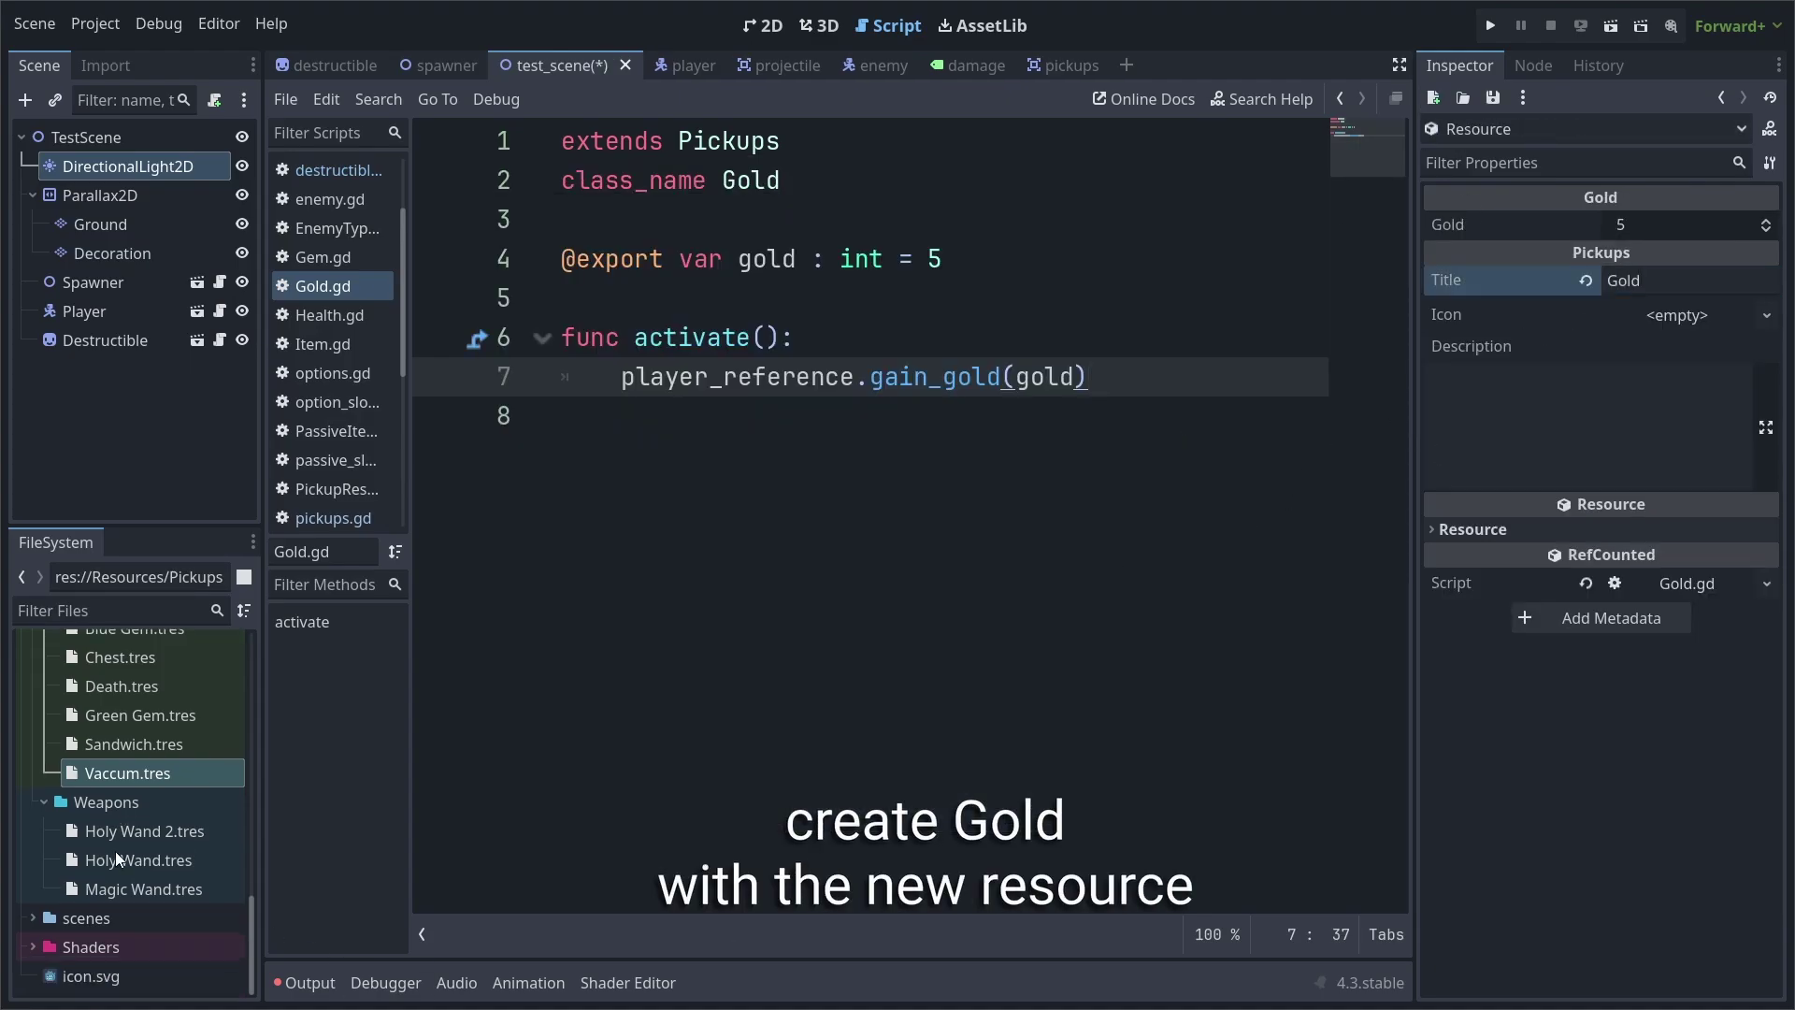
drag(125, 707, 1683, 315)
click(1639, 433)
text(+5 Gold)
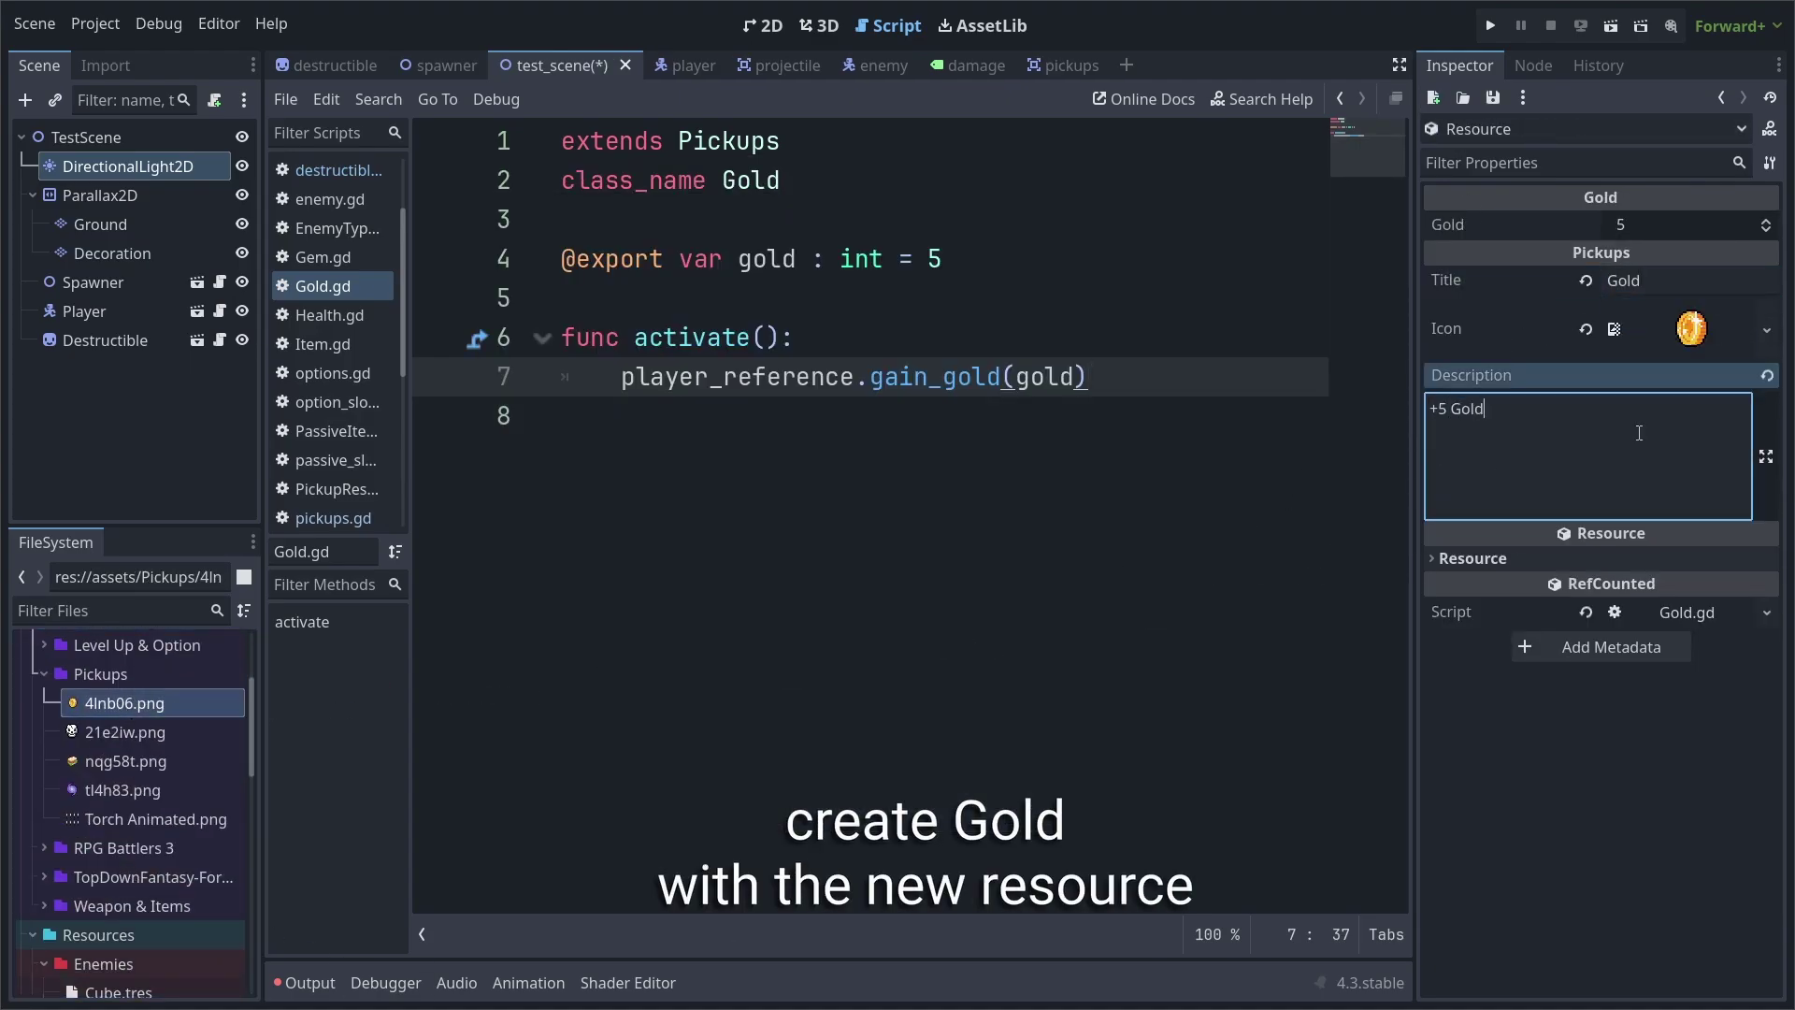
Step: Save the Gold resource as Gold.tres in Resources/Pickups
click(1494, 97)
click(1513, 142)
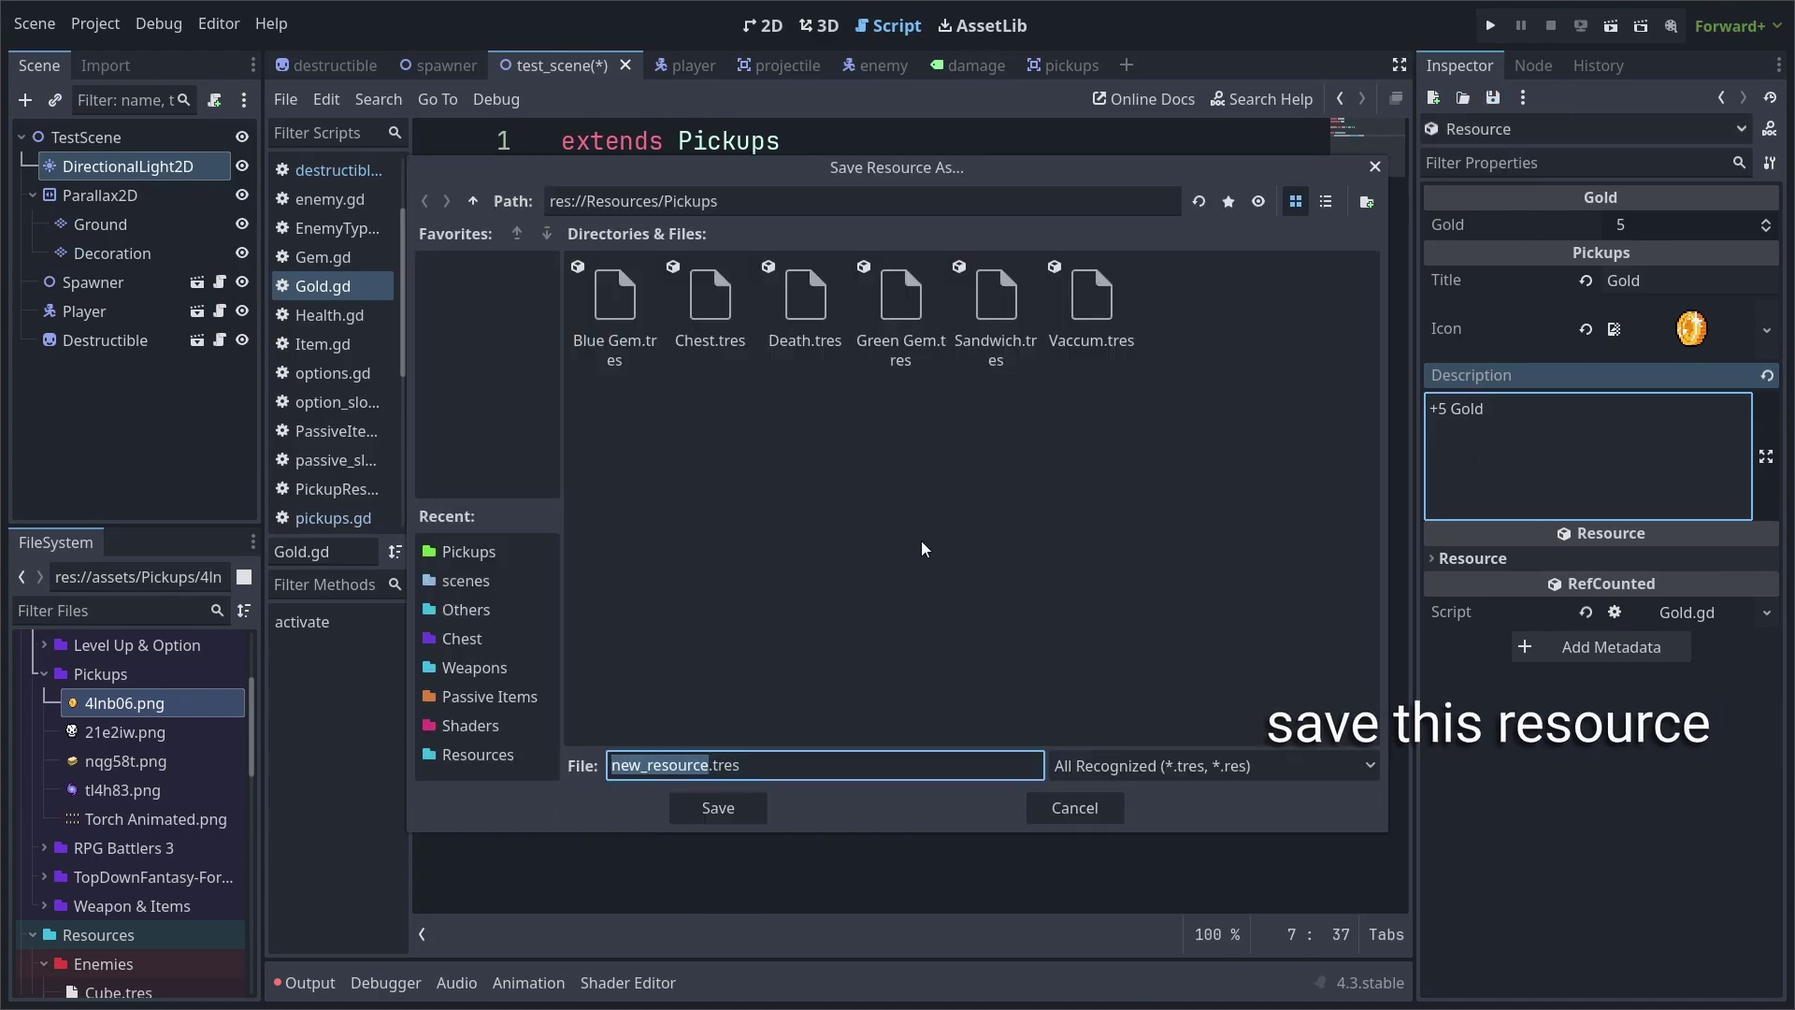
text(Gold)
key(Return)
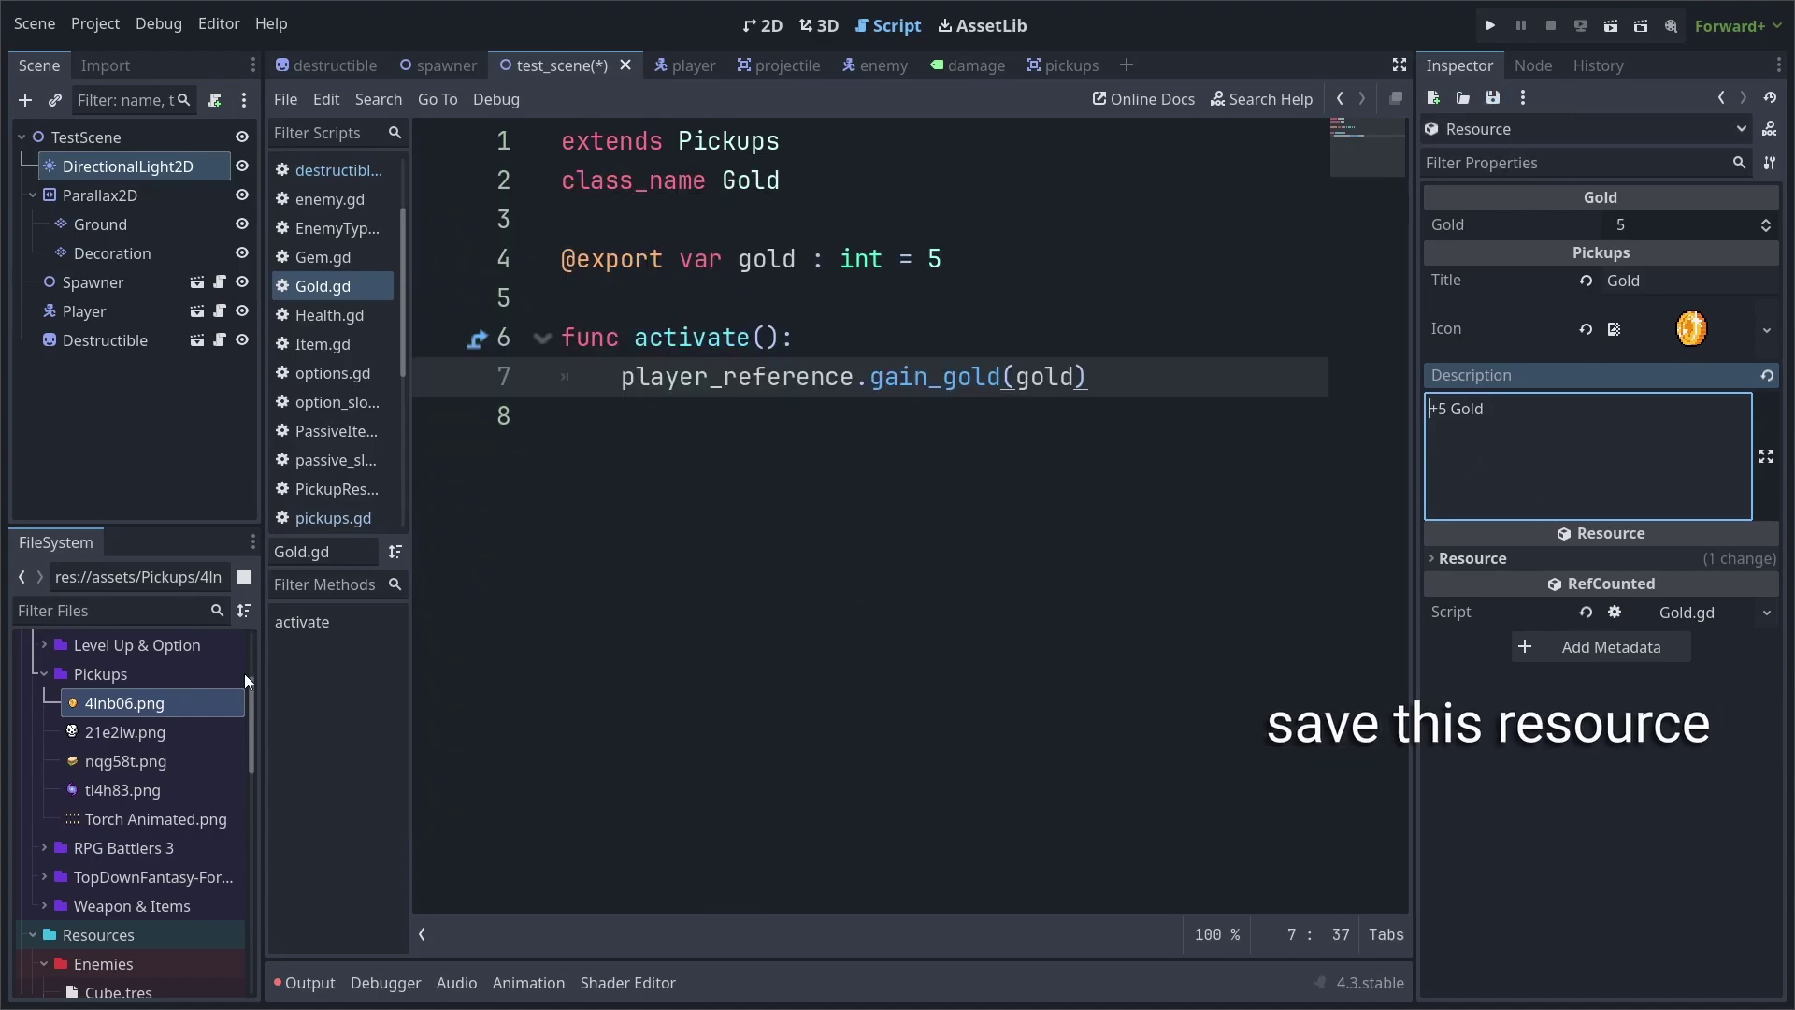
scroll(215, 739, down, 3)
scroll(178, 776, down, 3)
scroll(163, 832, down, 3)
scroll(140, 846, down, 2)
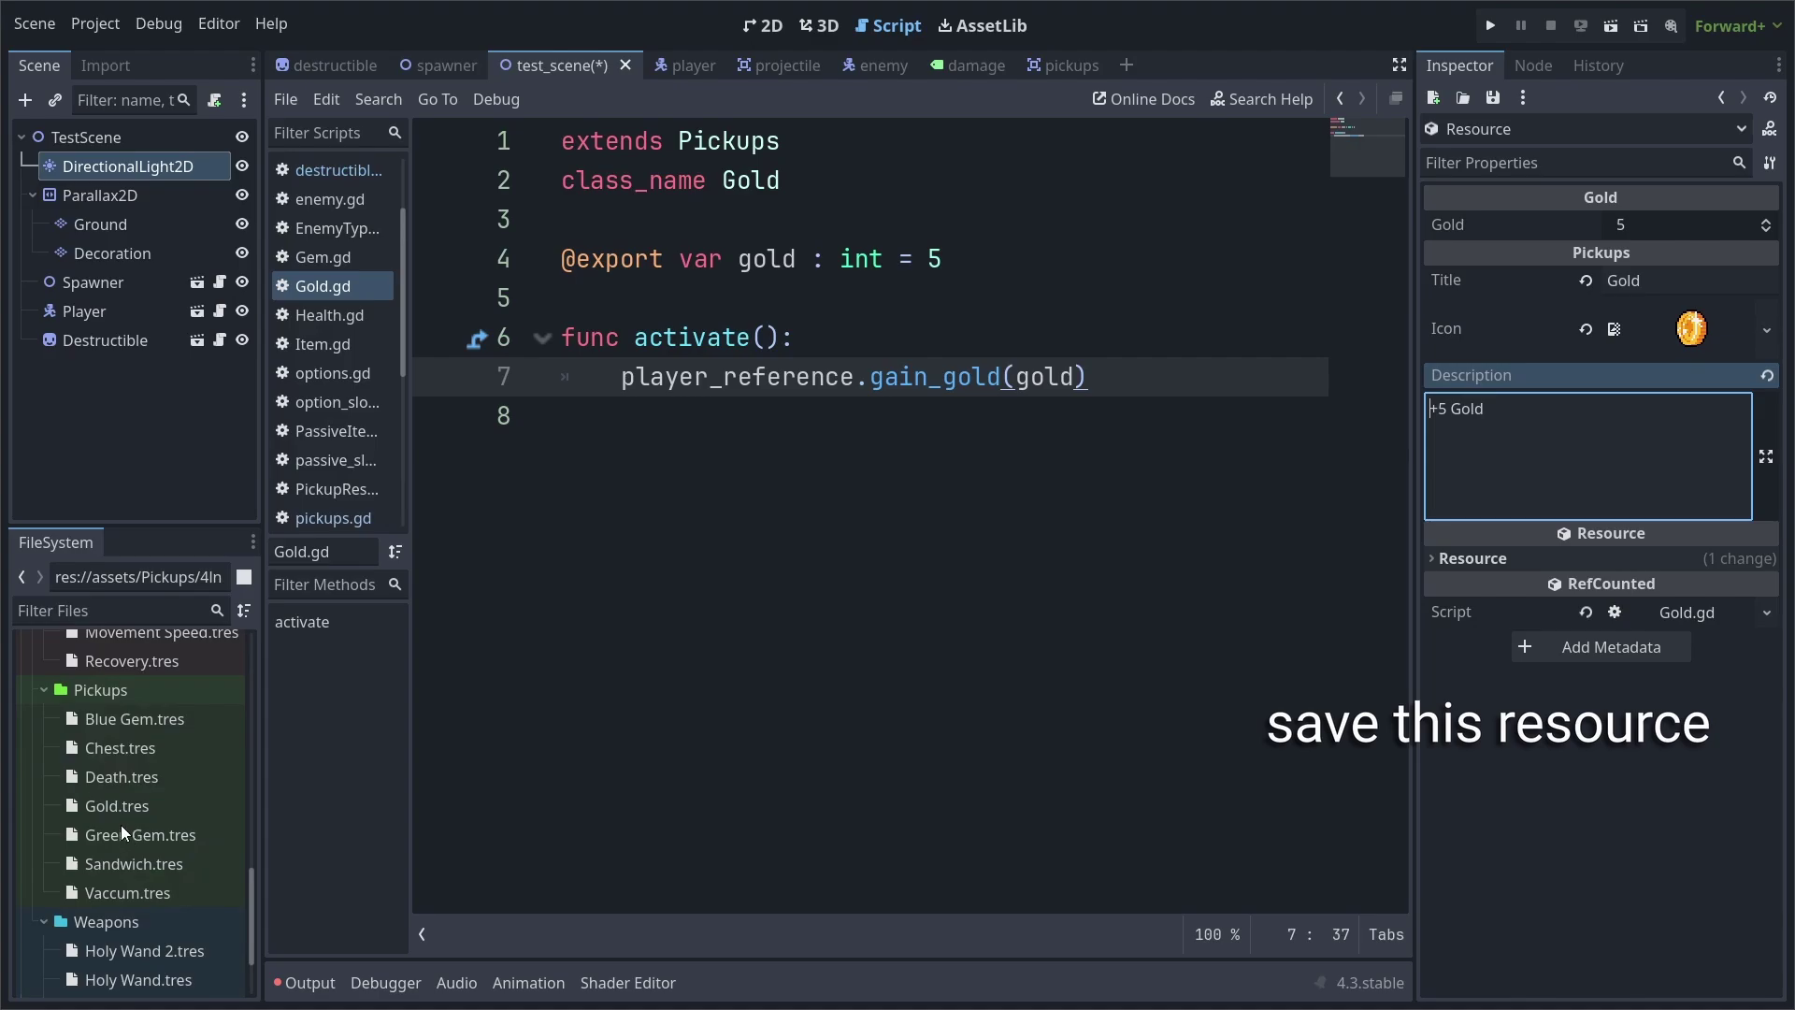
scroll(178, 809, up, 4)
Step: Delete the old Gold.tres from the Others folder
click(131, 761)
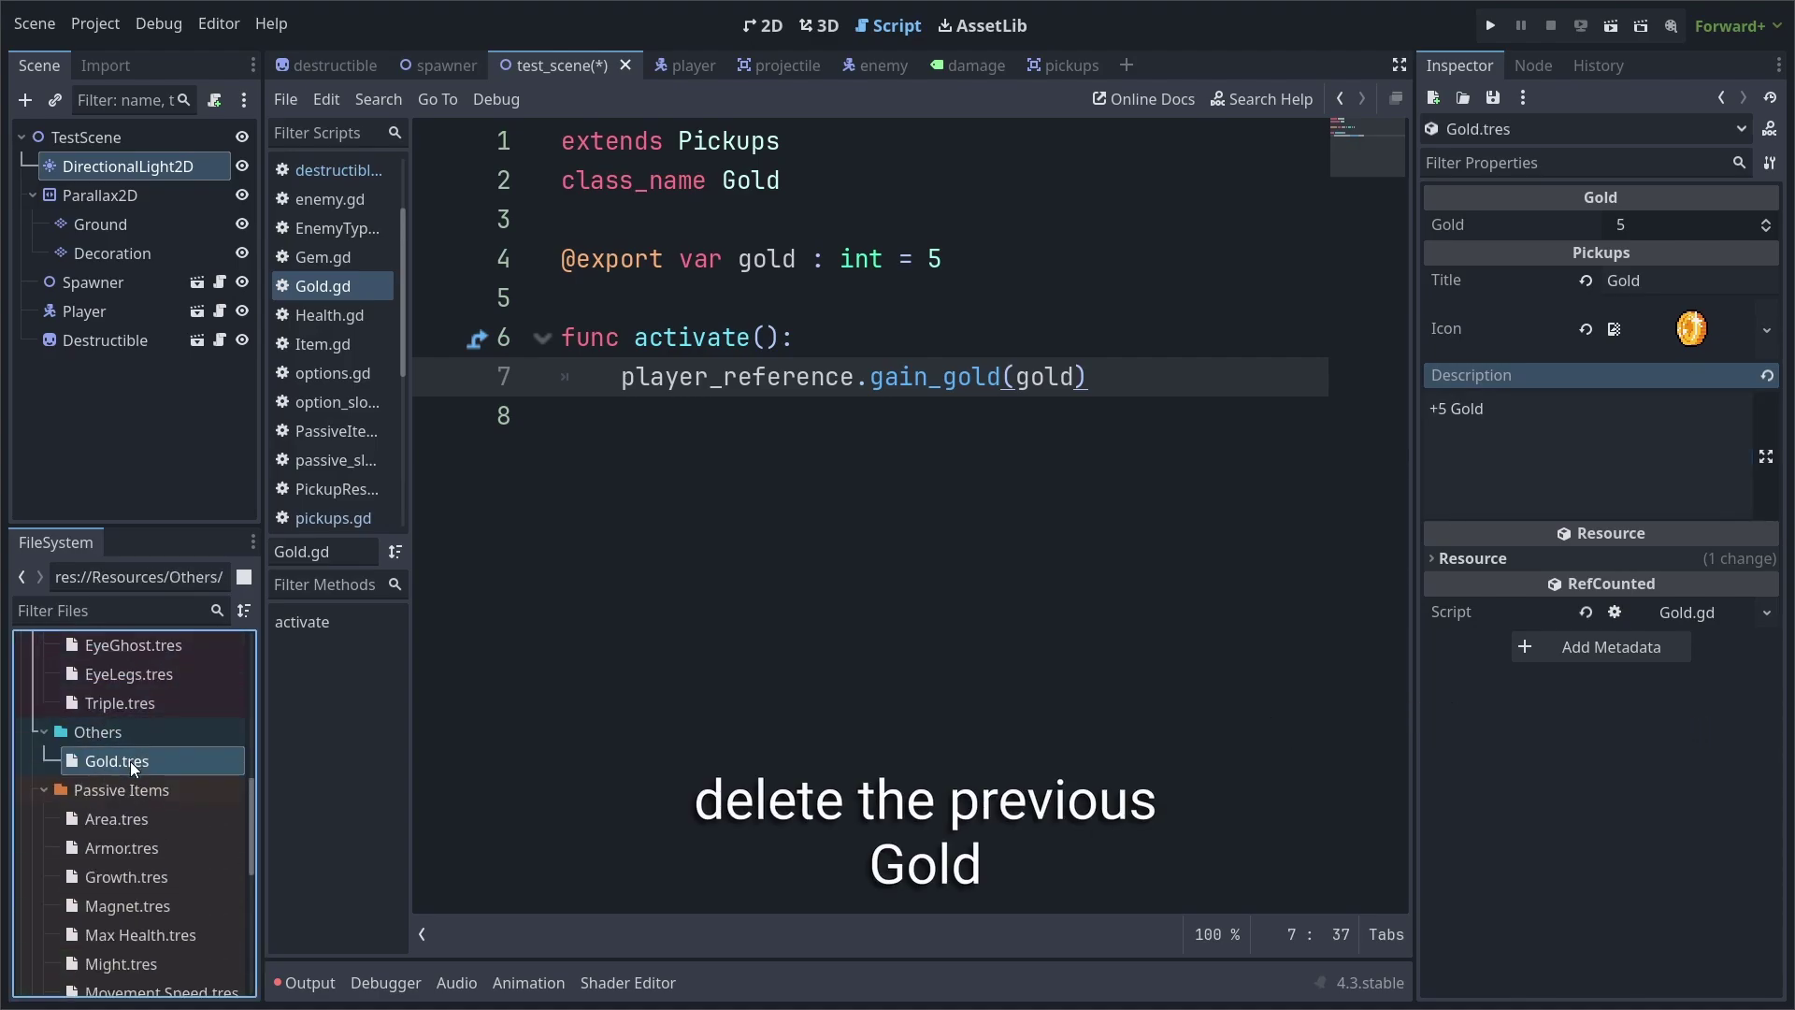
right_click(131, 761)
click(228, 855)
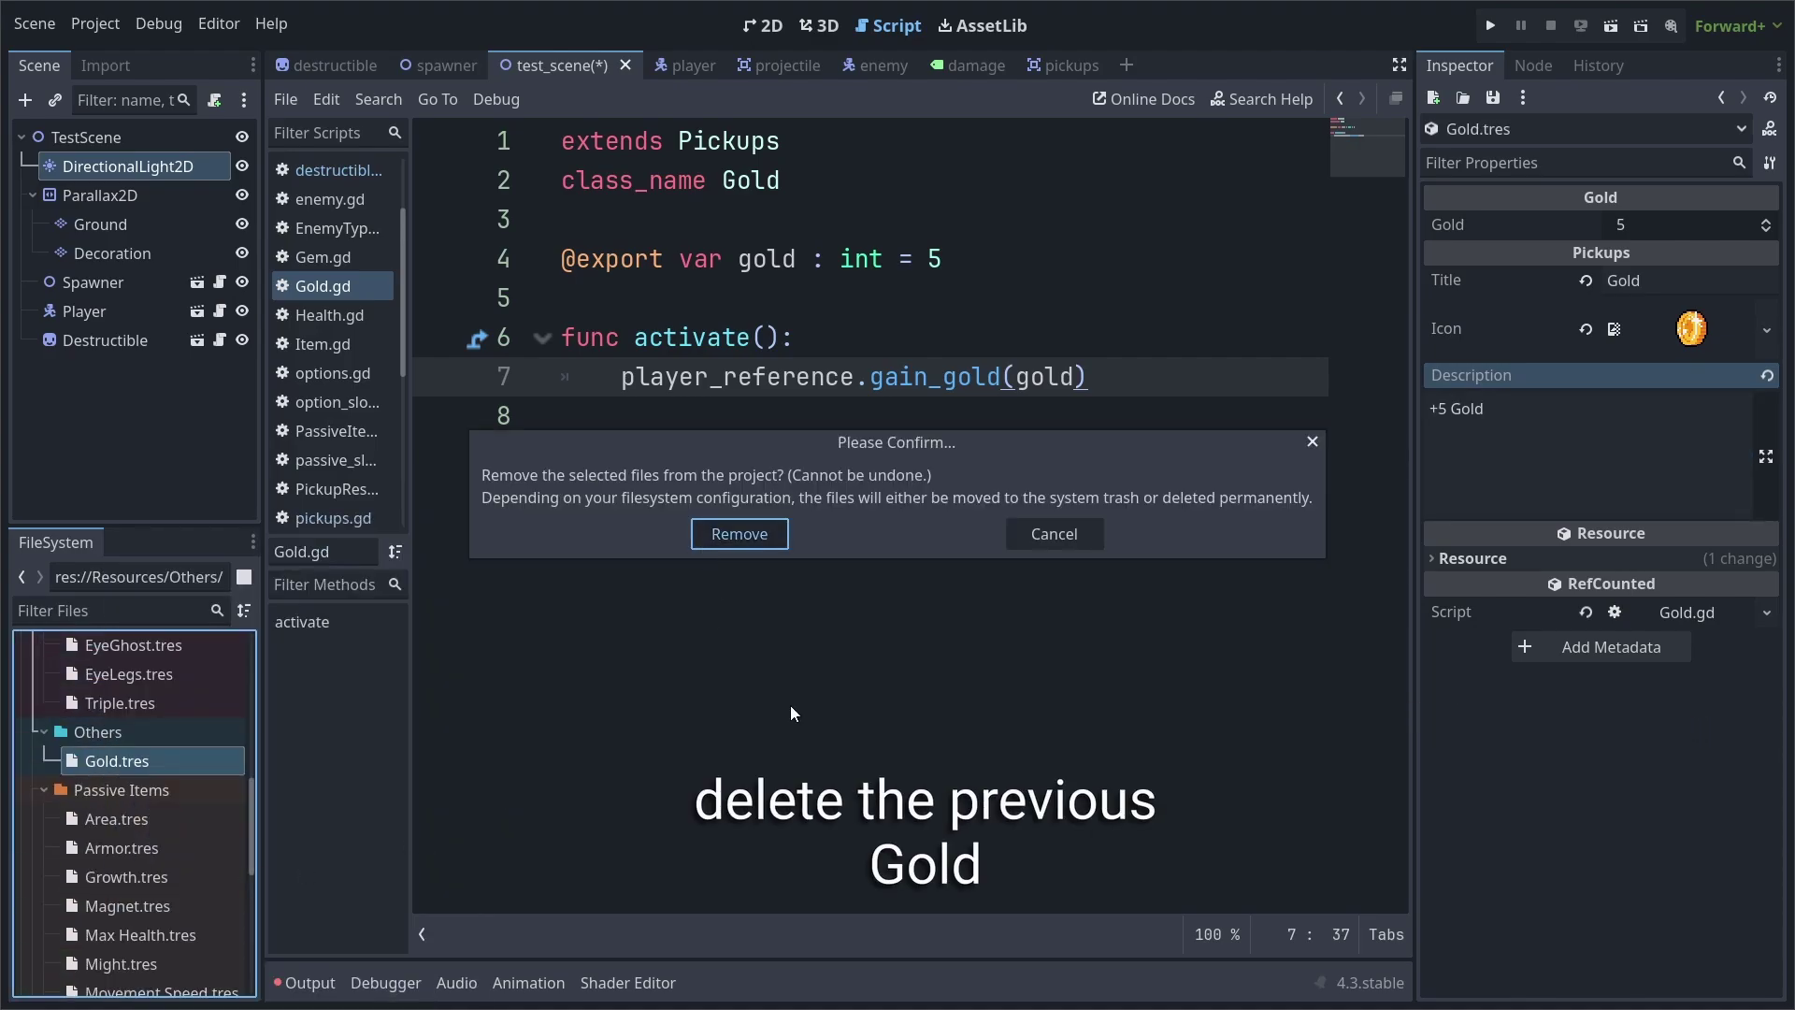
key(Return)
scroll(199, 808, down, 5)
scroll(199, 808, up, 1)
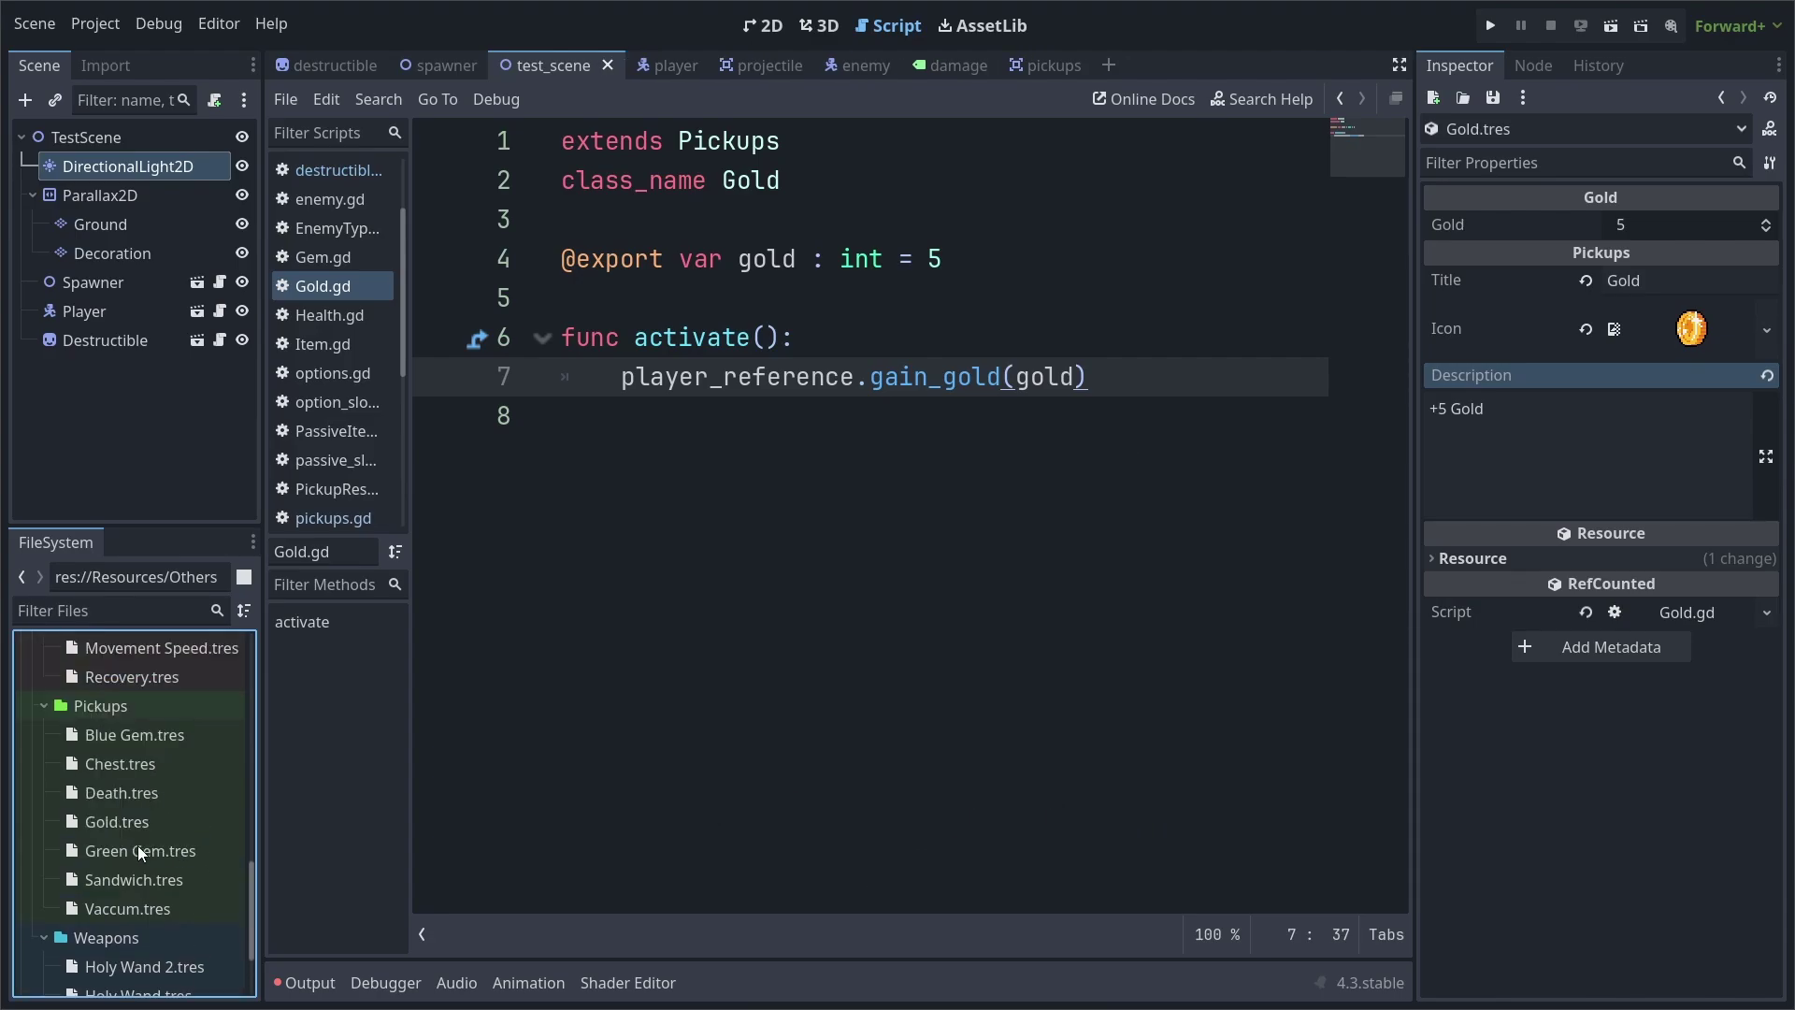
Step: Copy the path of Pickups/Gold.tres and open chest.gd in a widened code view
right_click(116, 823)
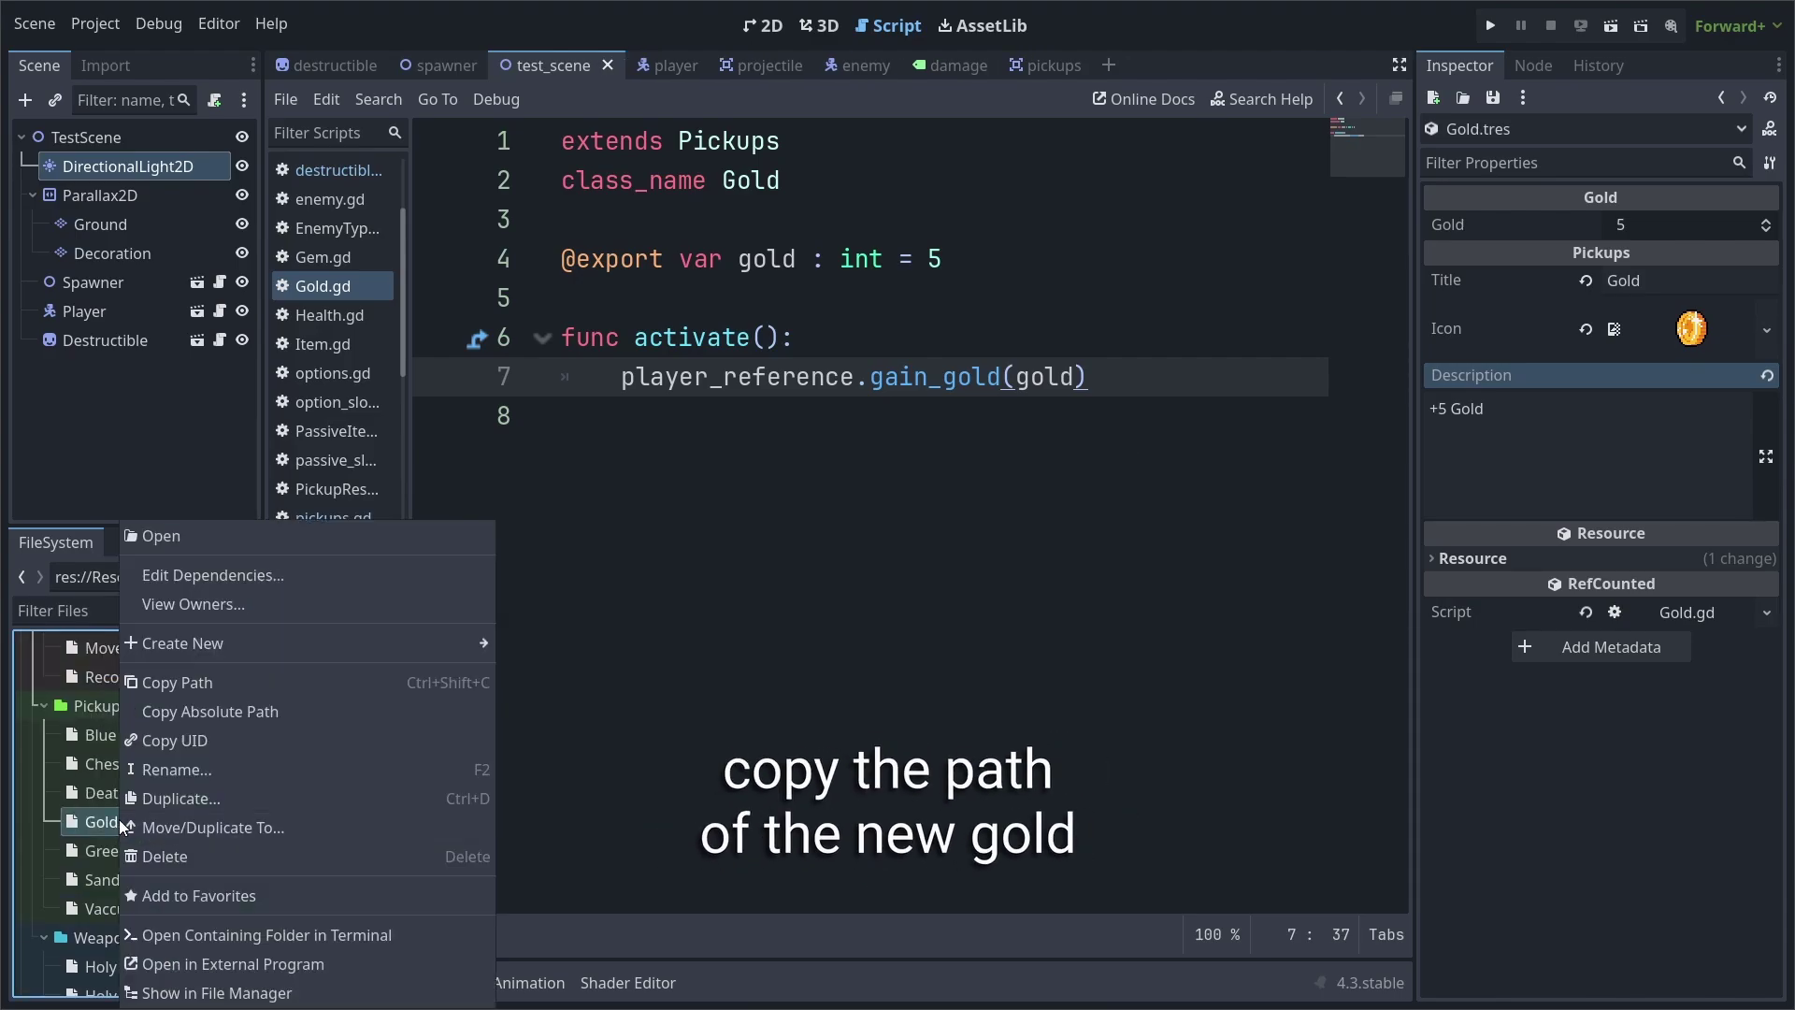
click(199, 682)
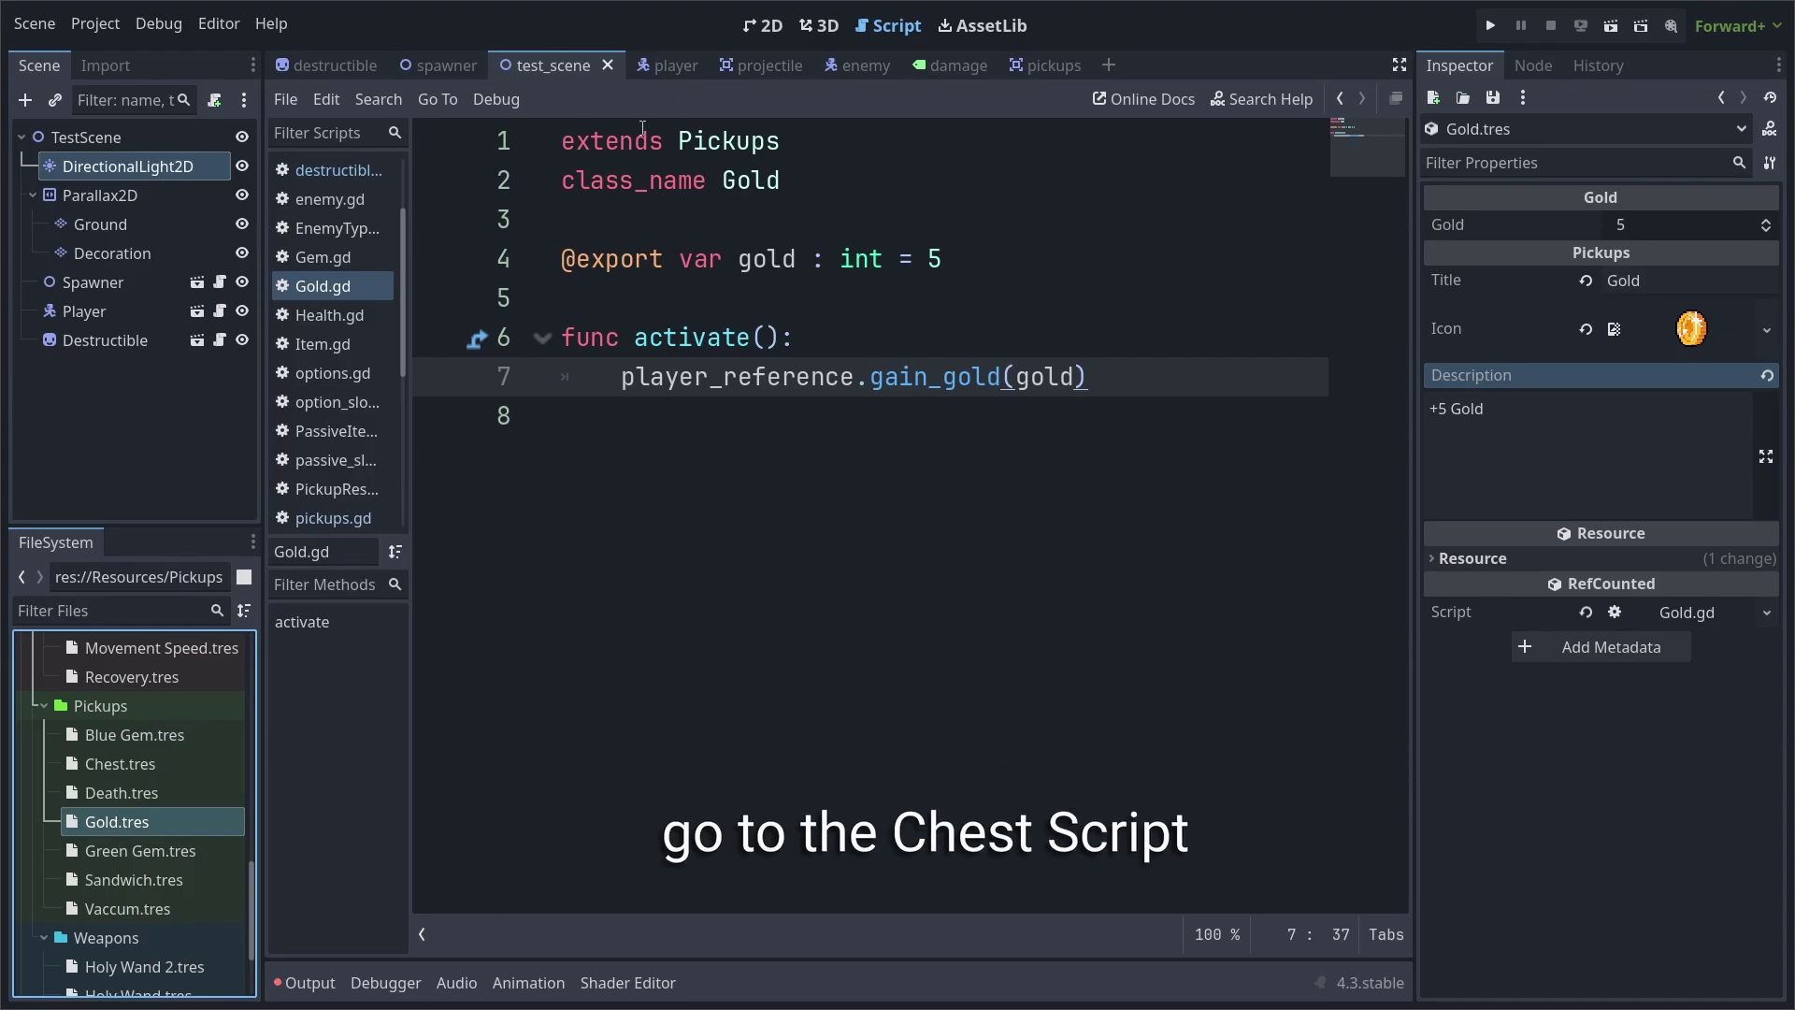
key(ctrl+Tab)
scroll(115, 333, down, 5)
click(212, 236)
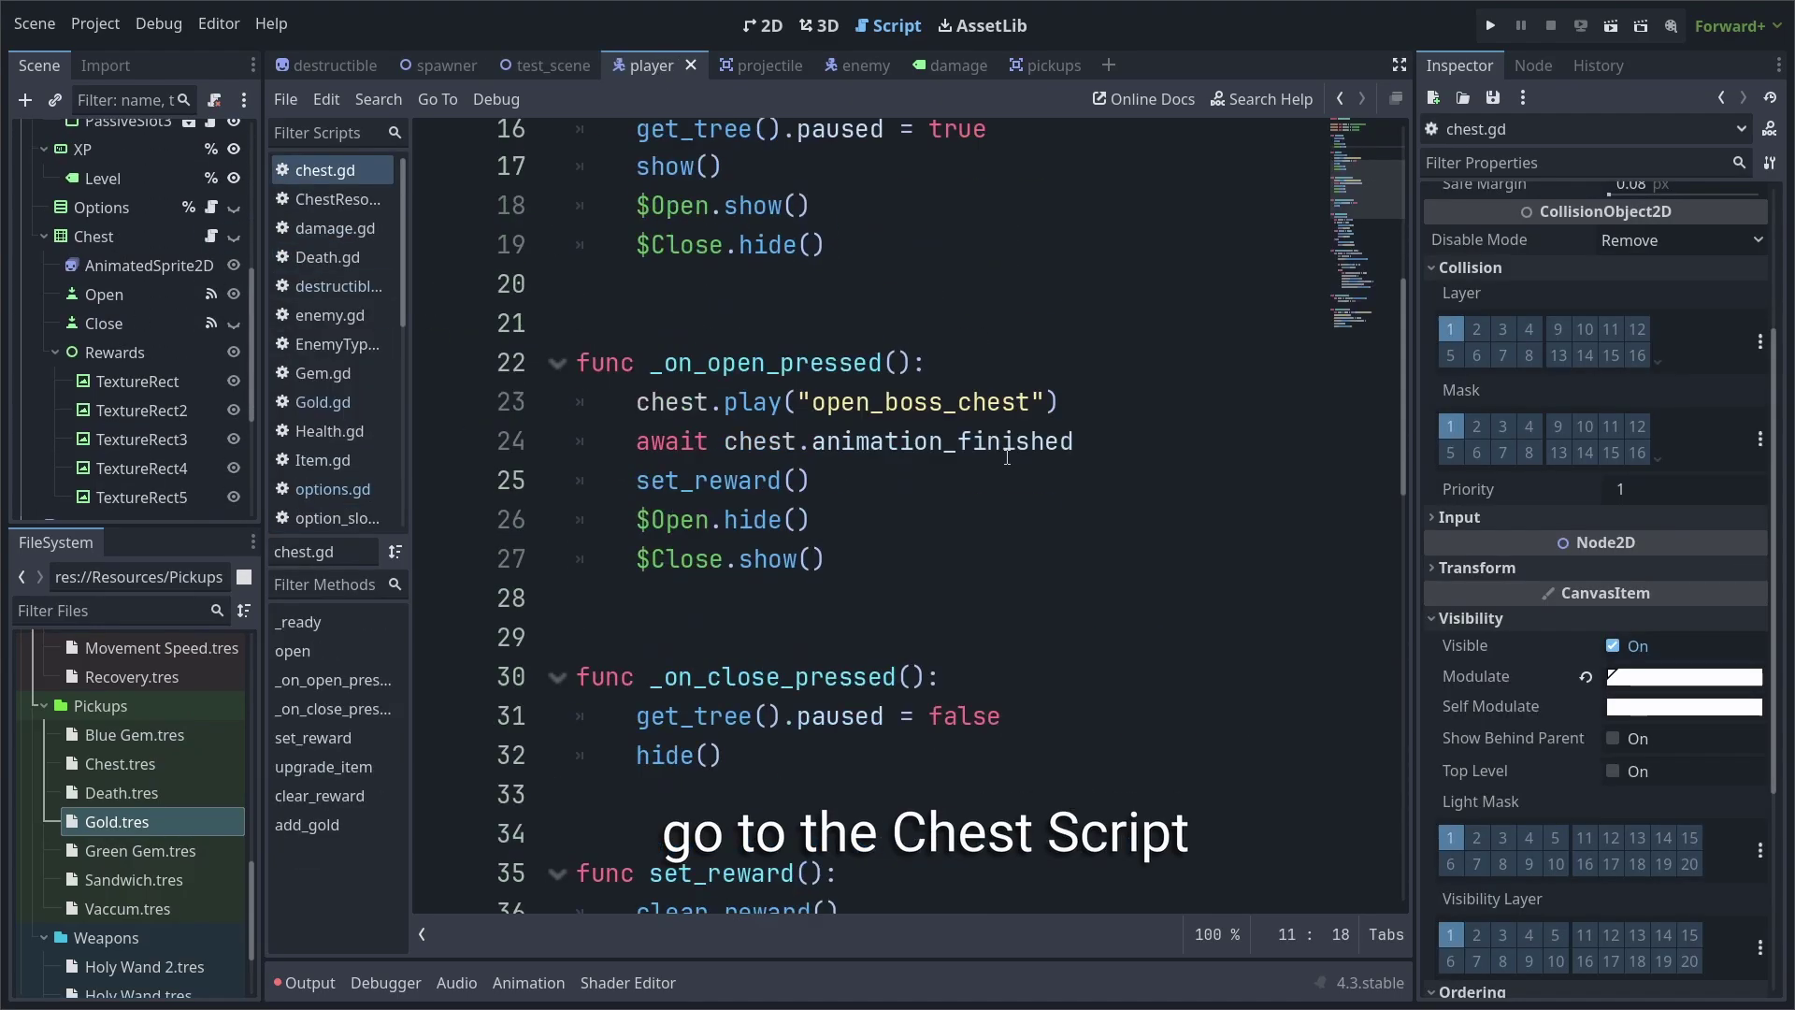
click(1400, 64)
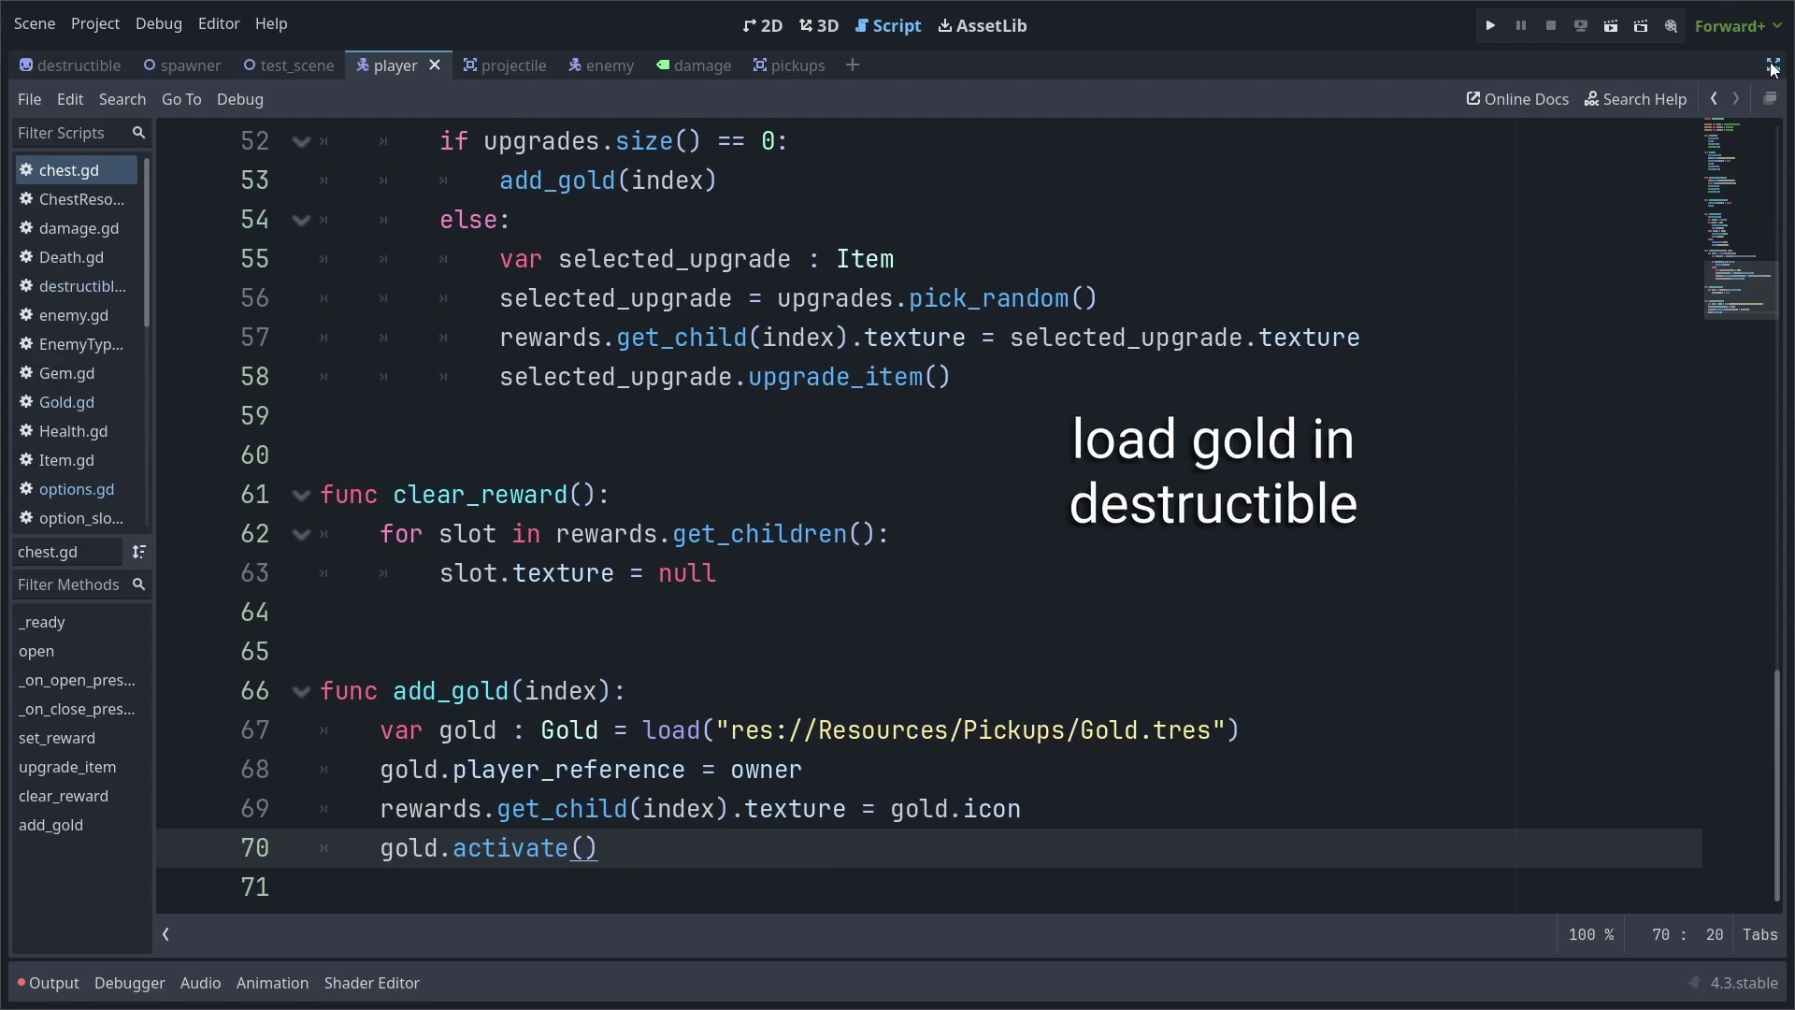
Step: Set the destructible's first drop to the new Gold.tres
click(1773, 66)
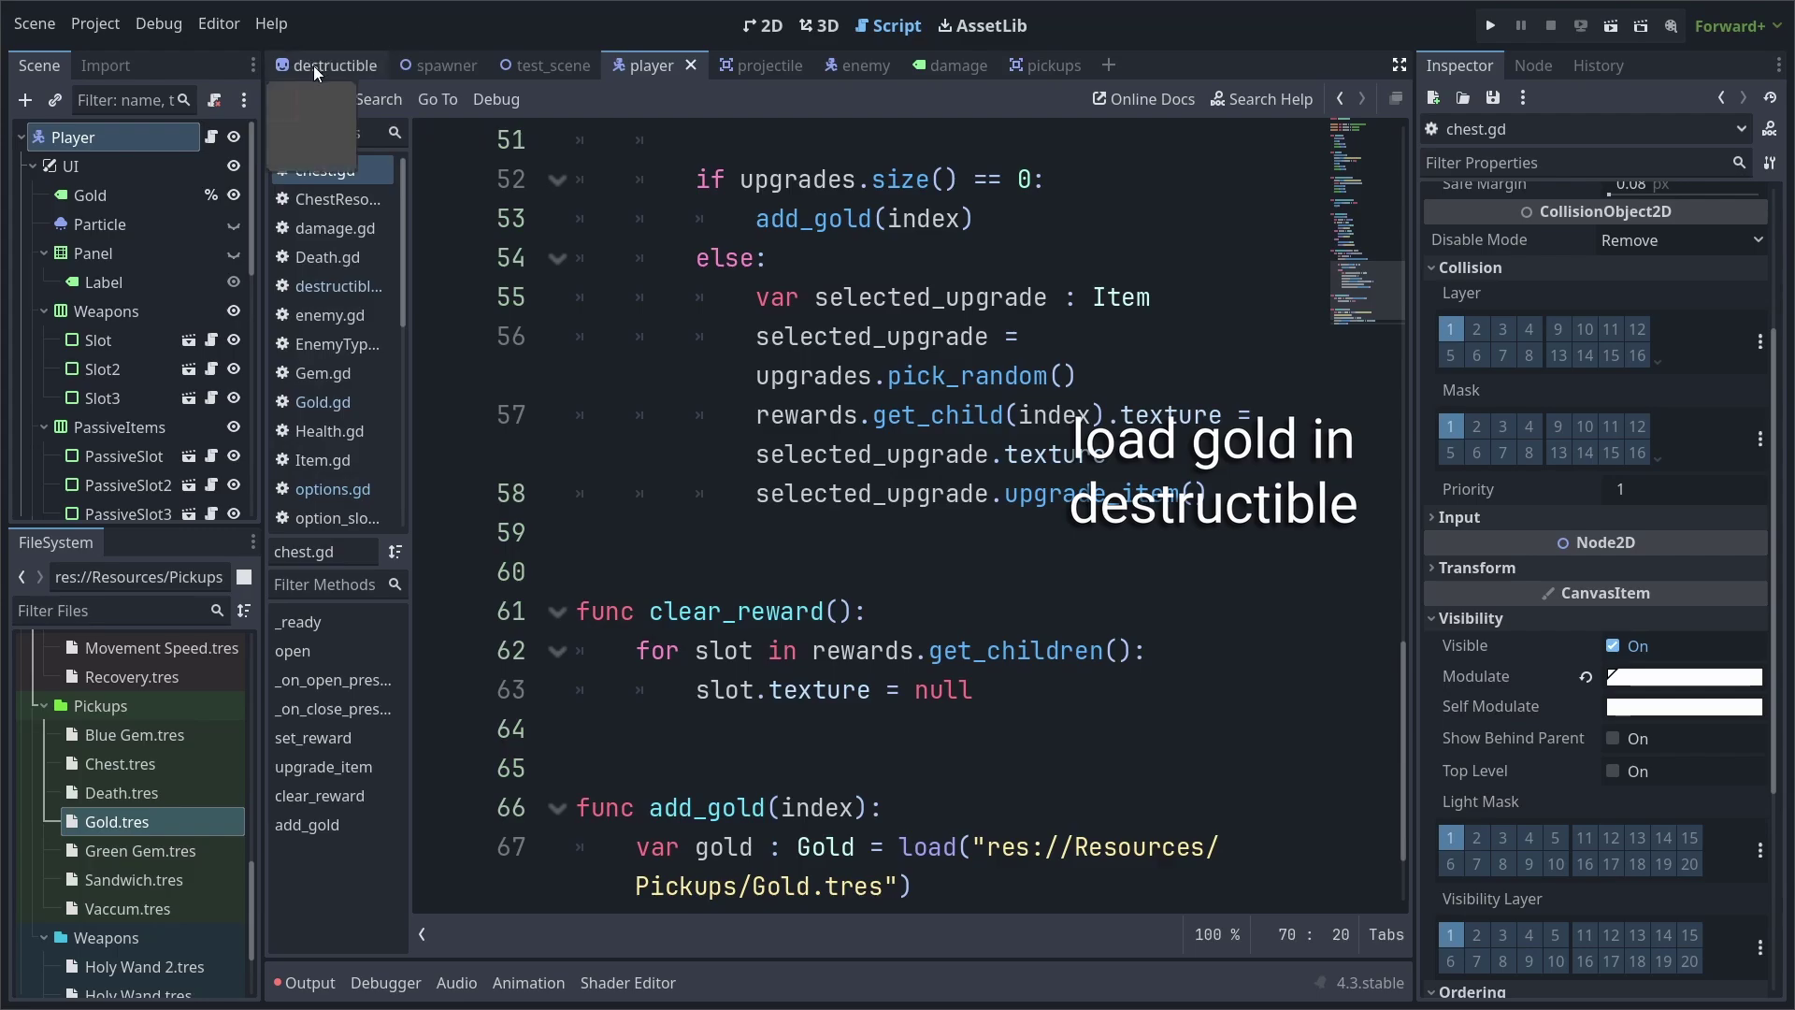
click(313, 66)
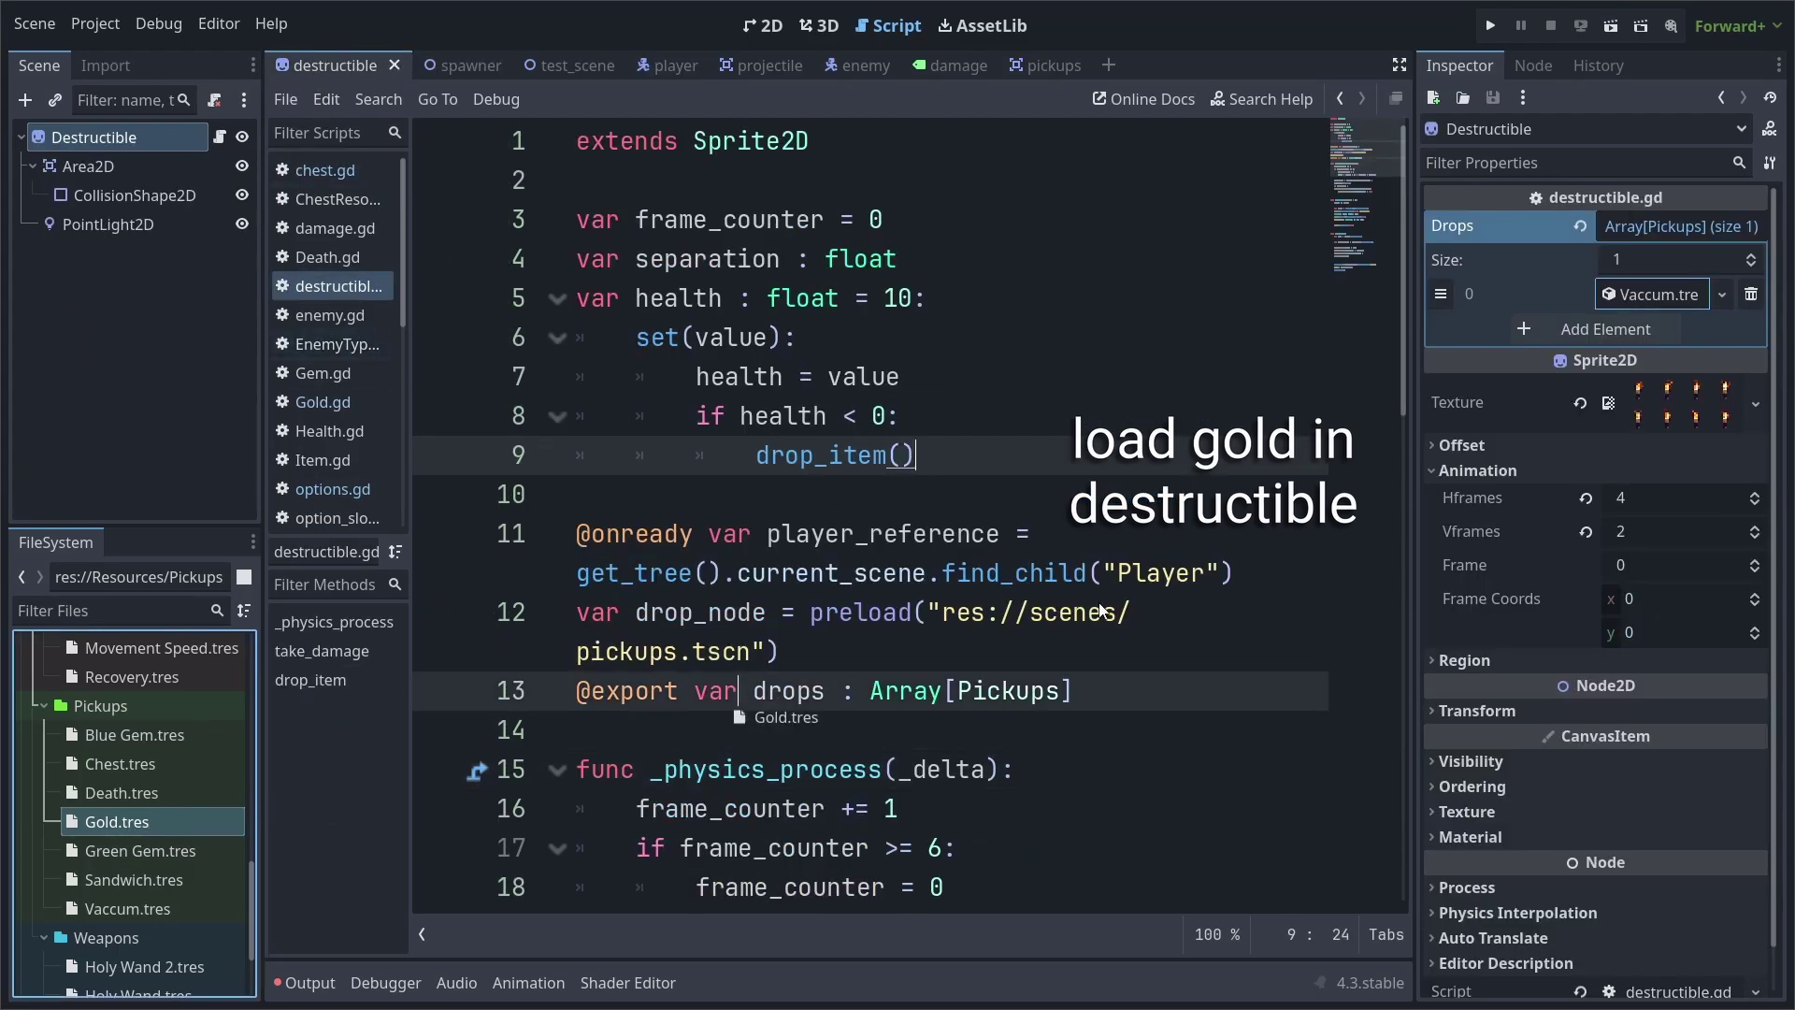
drag(139, 837, 1663, 295)
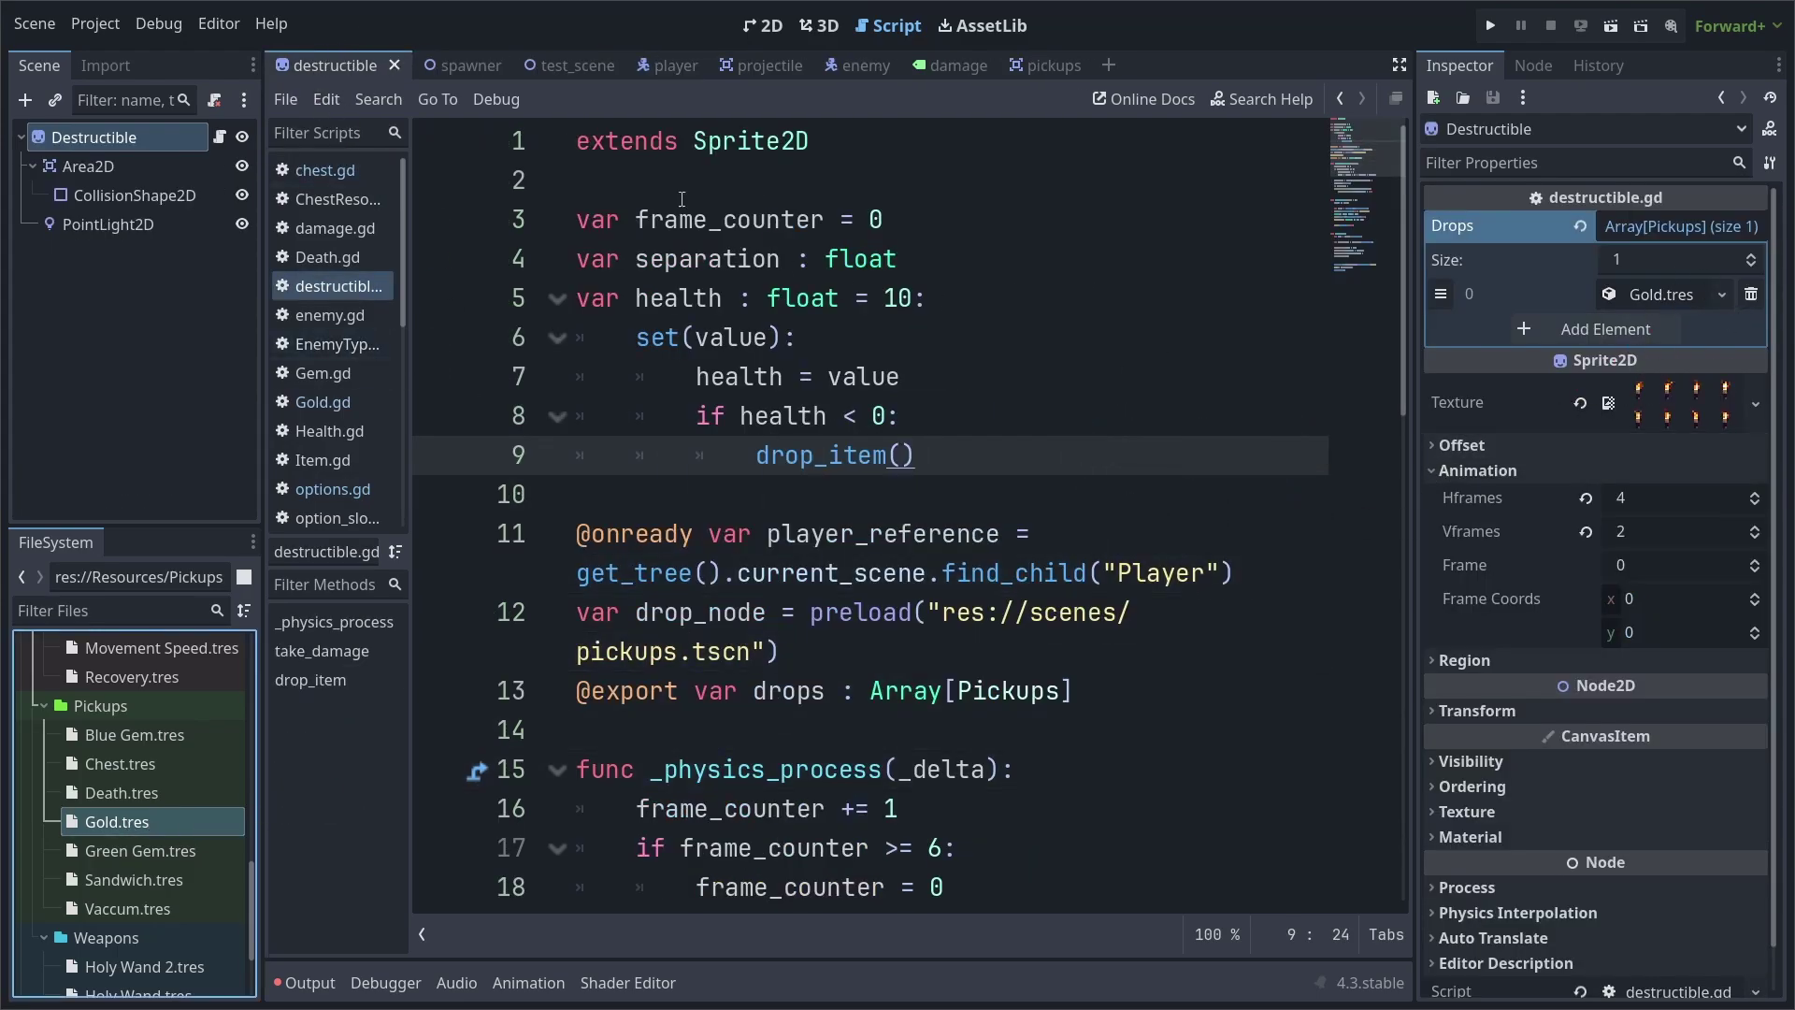
Step: Run the game, collect a gold coin, pick an upgrade, and open a chest for gold
key(F5)
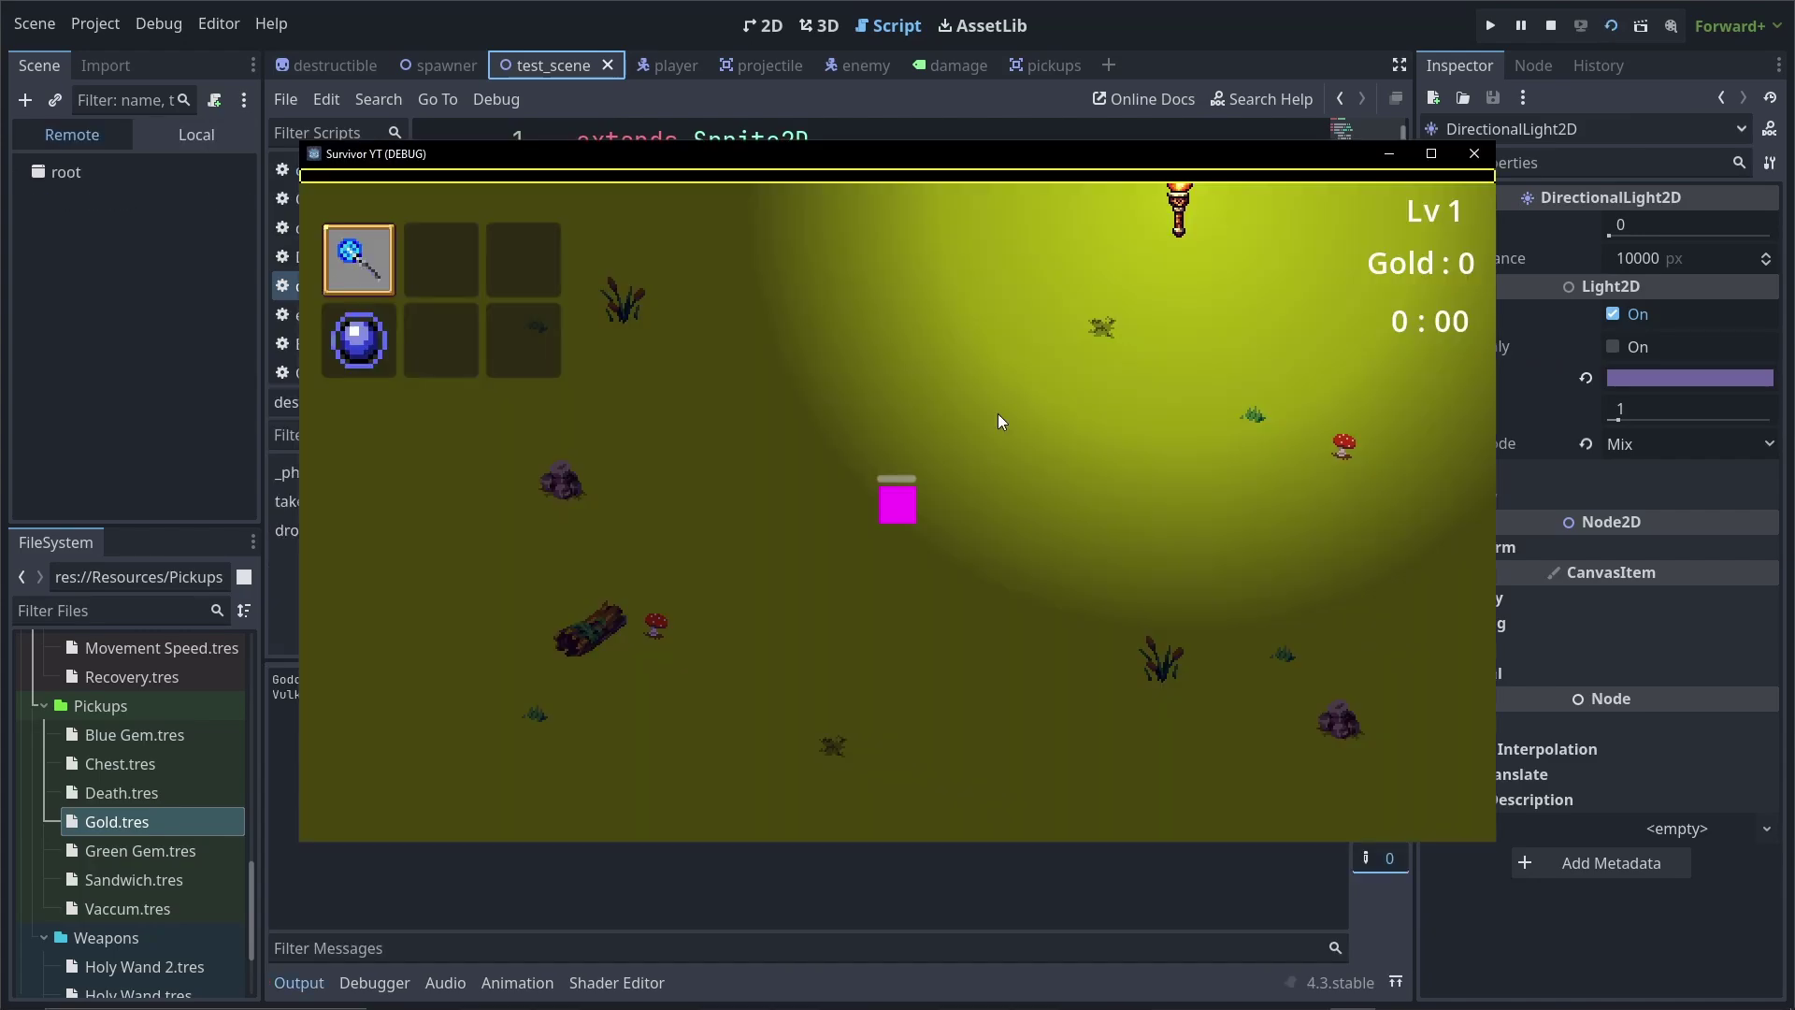
key(Up)
key(Right)
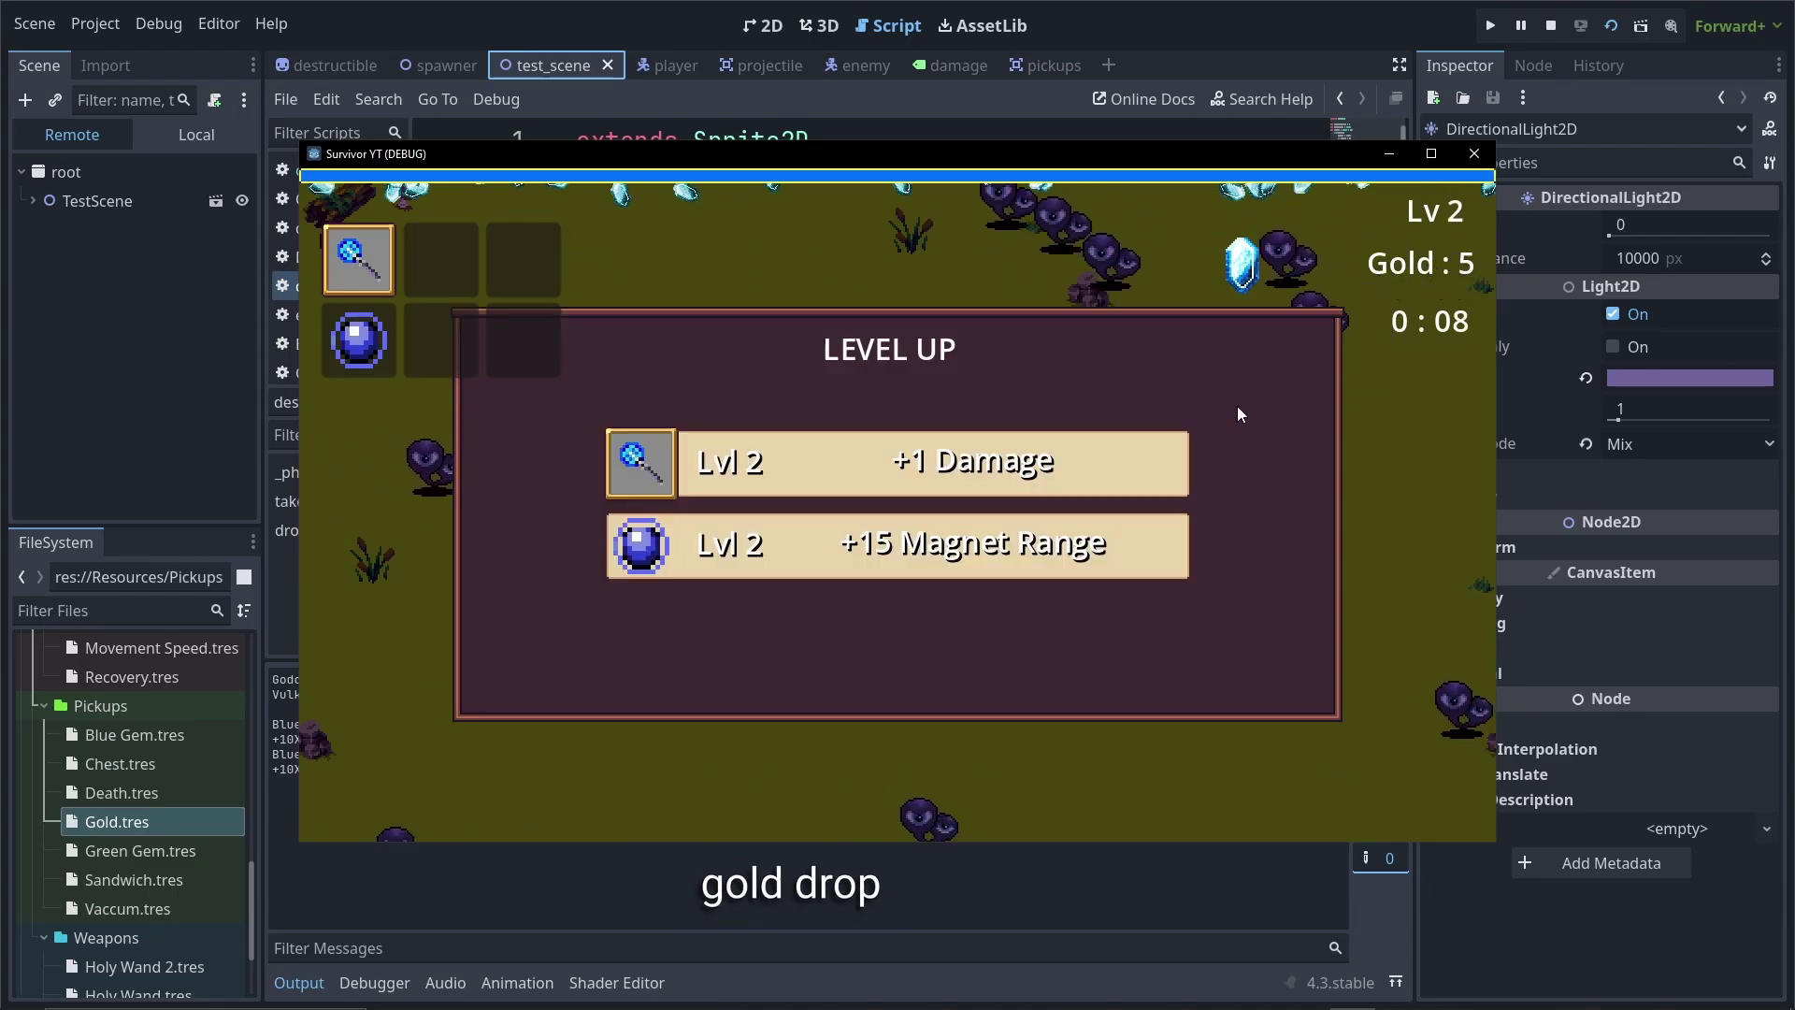
click(1035, 468)
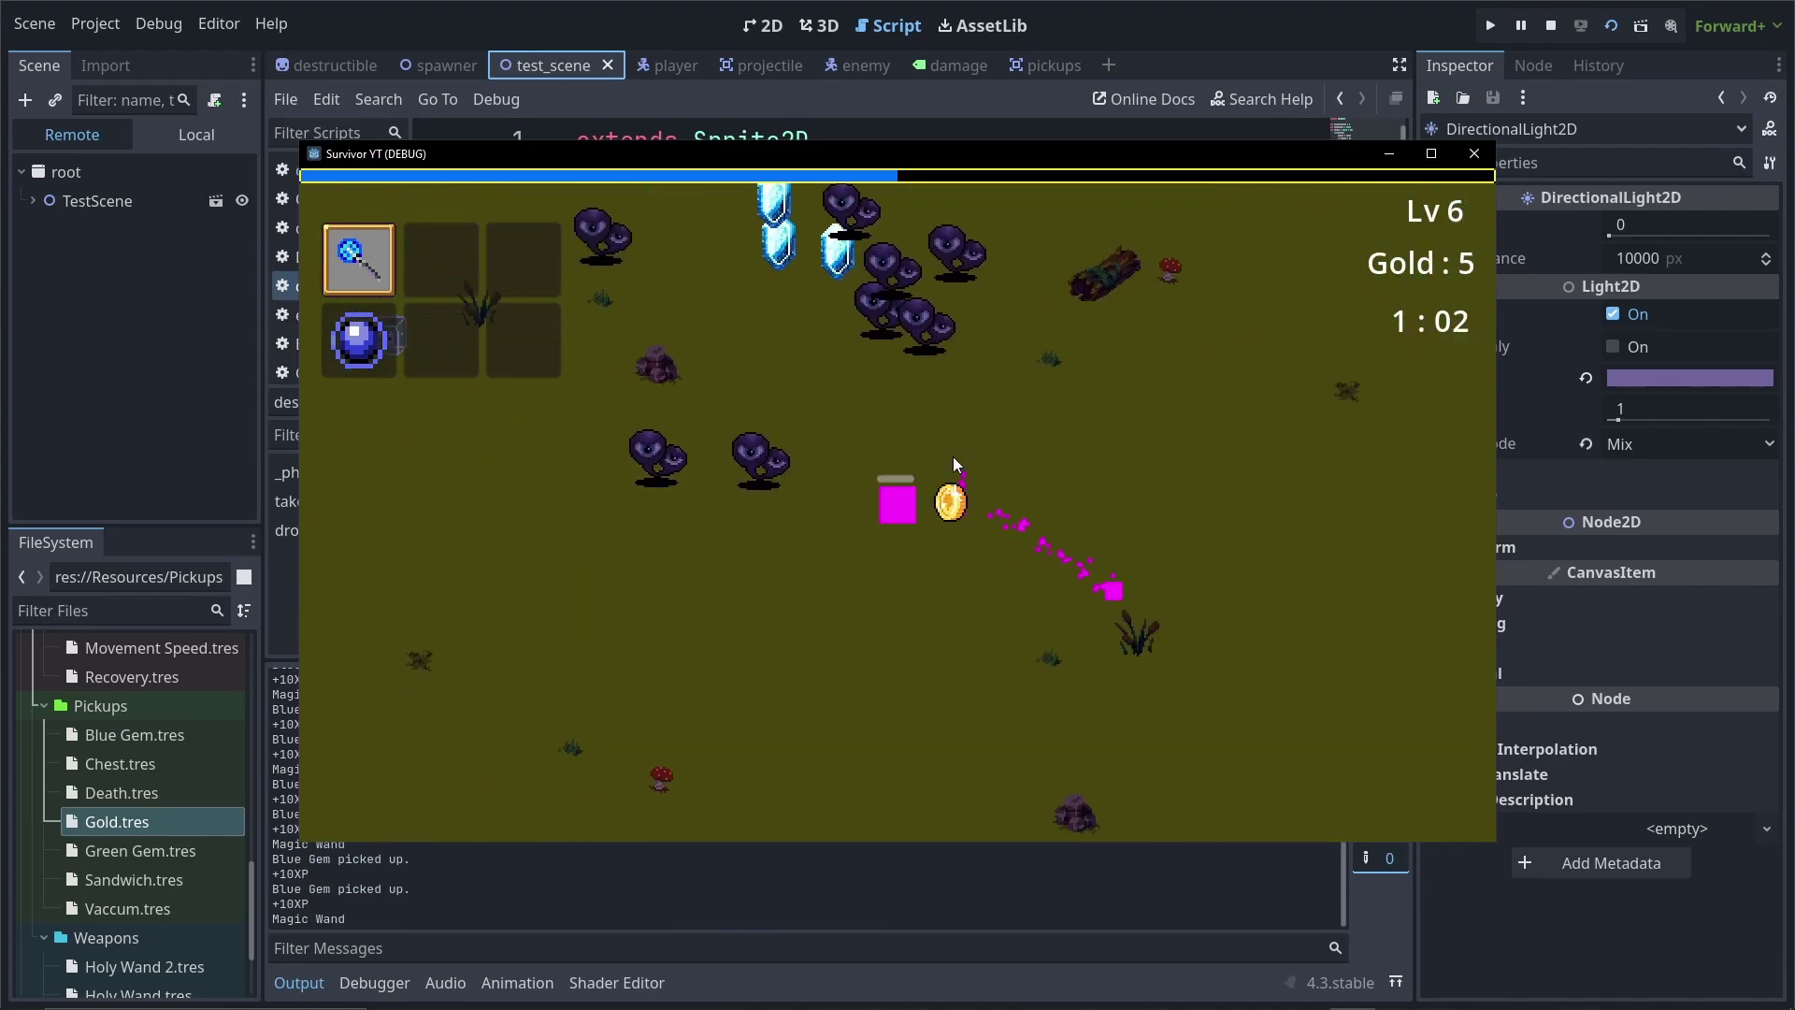
click(911, 516)
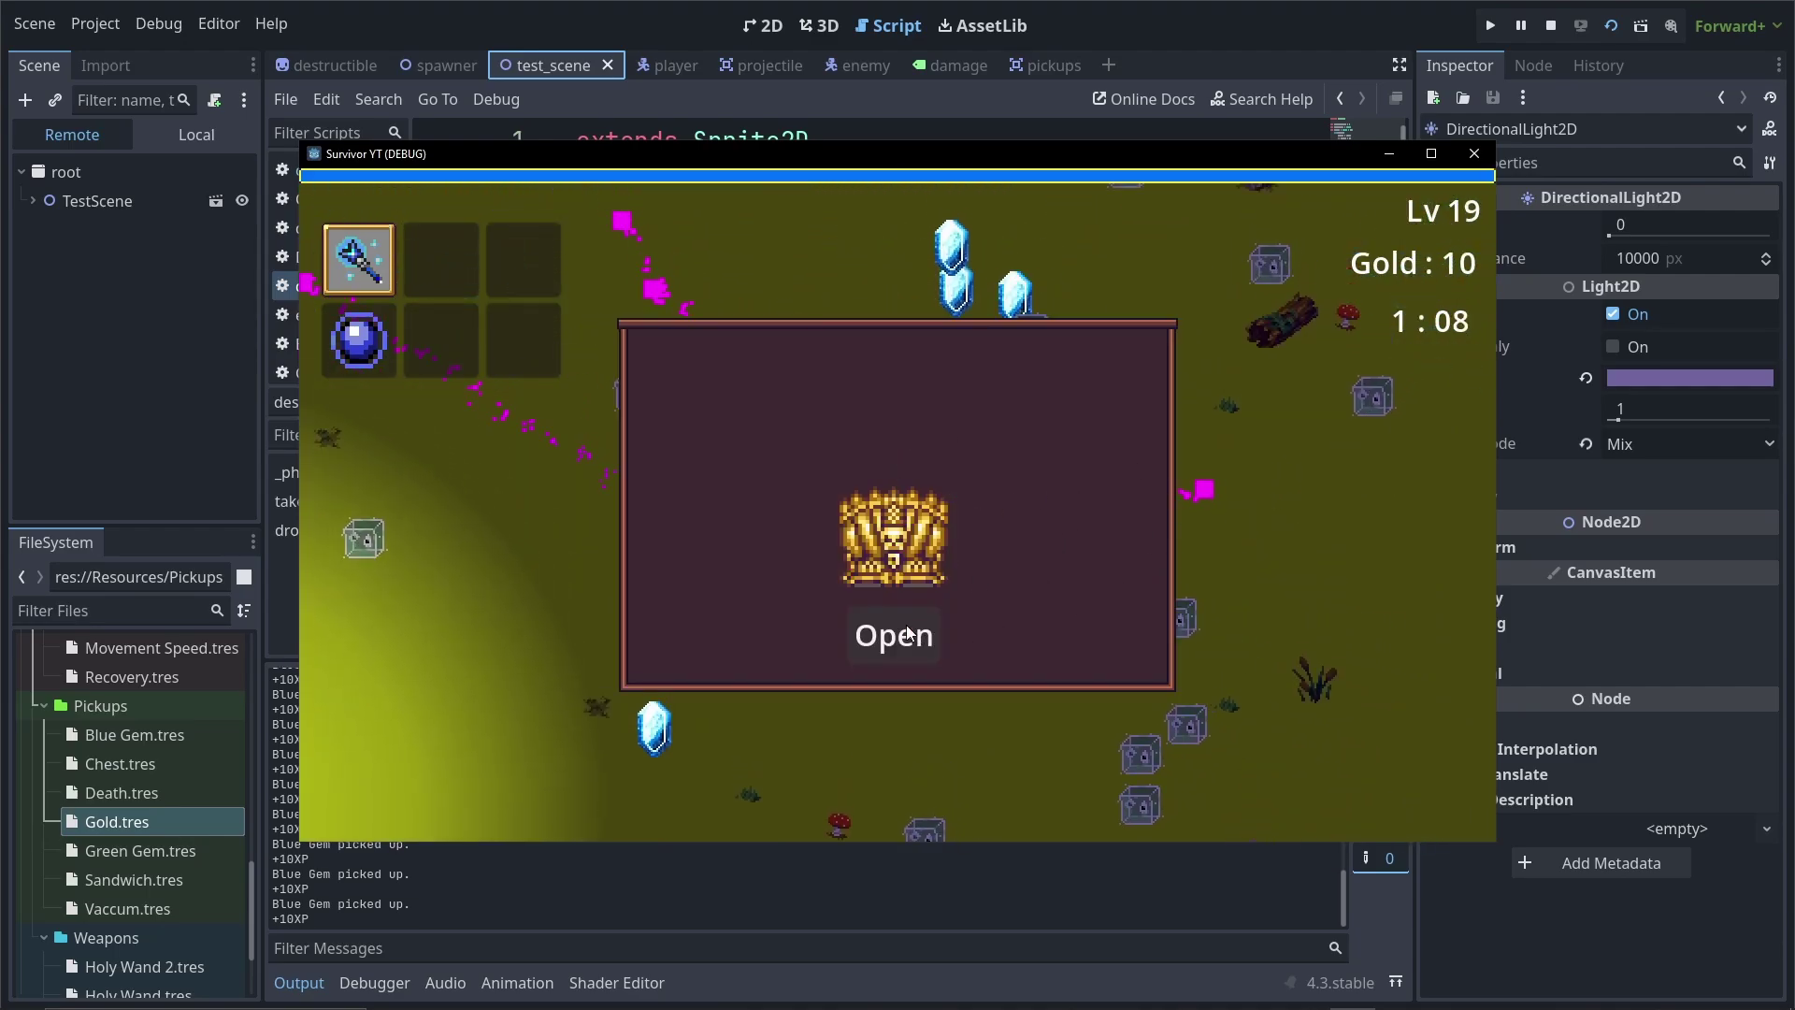
click(906, 627)
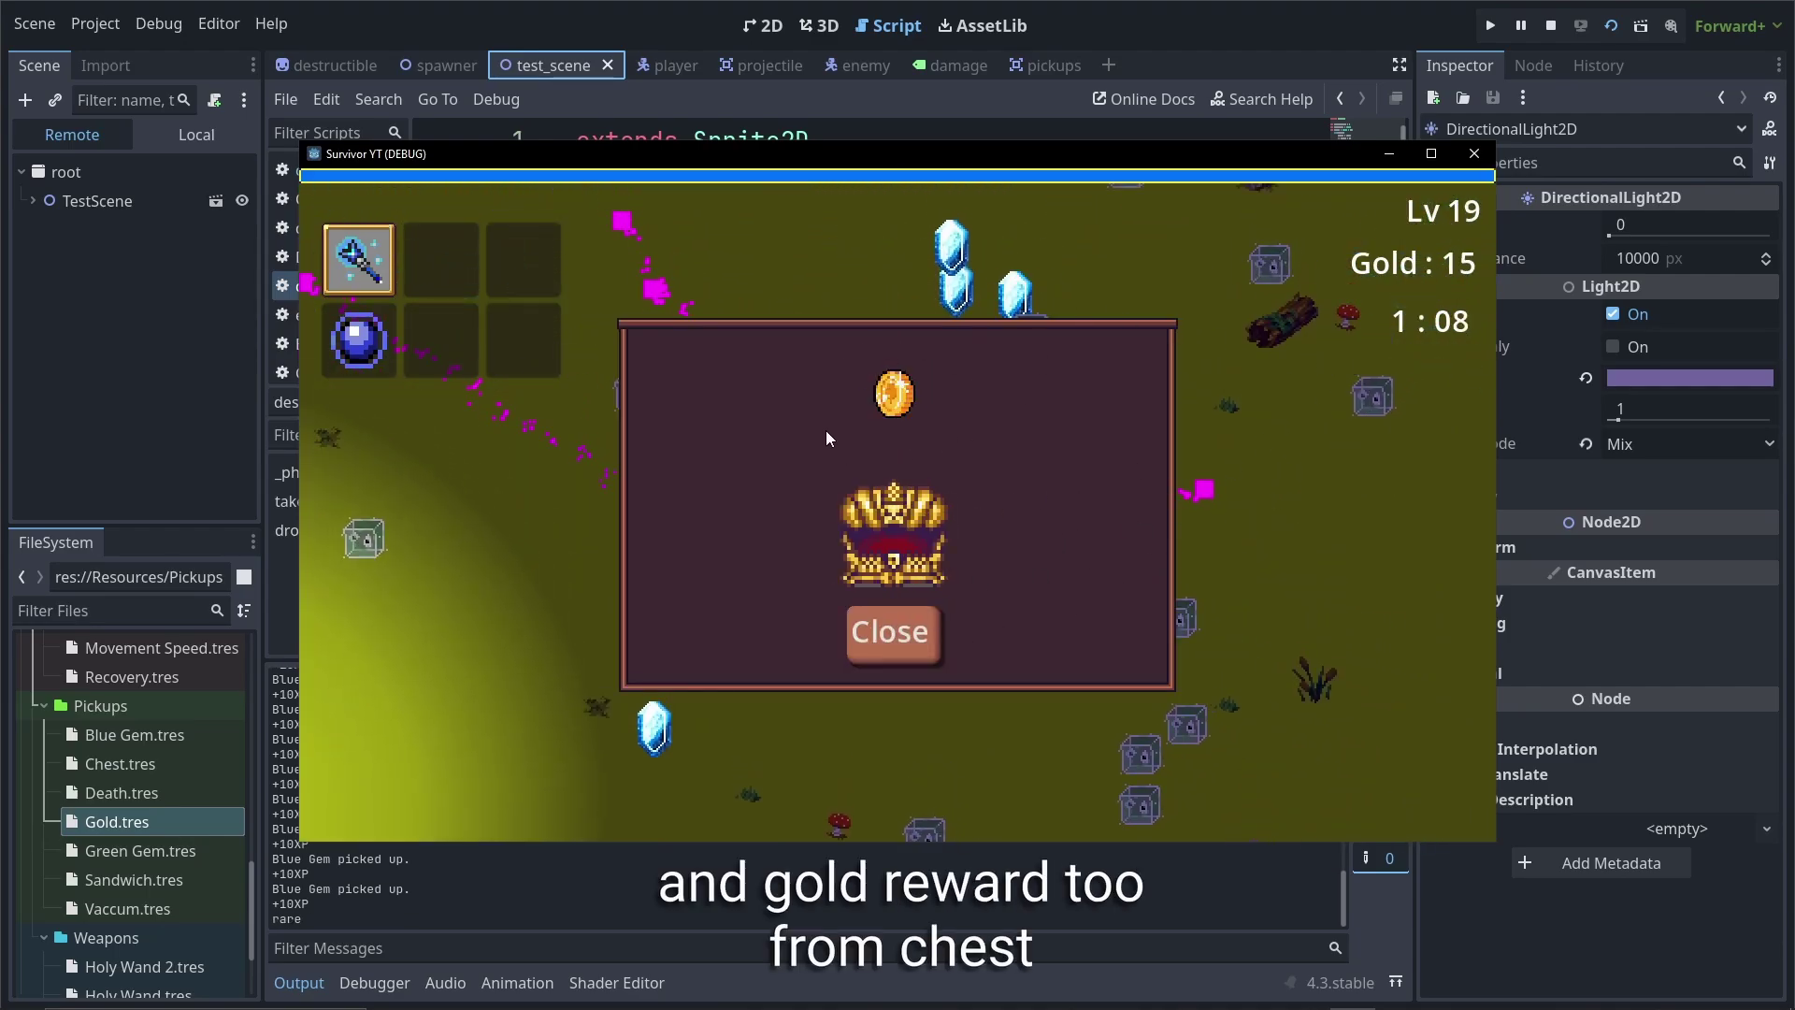
click(905, 634)
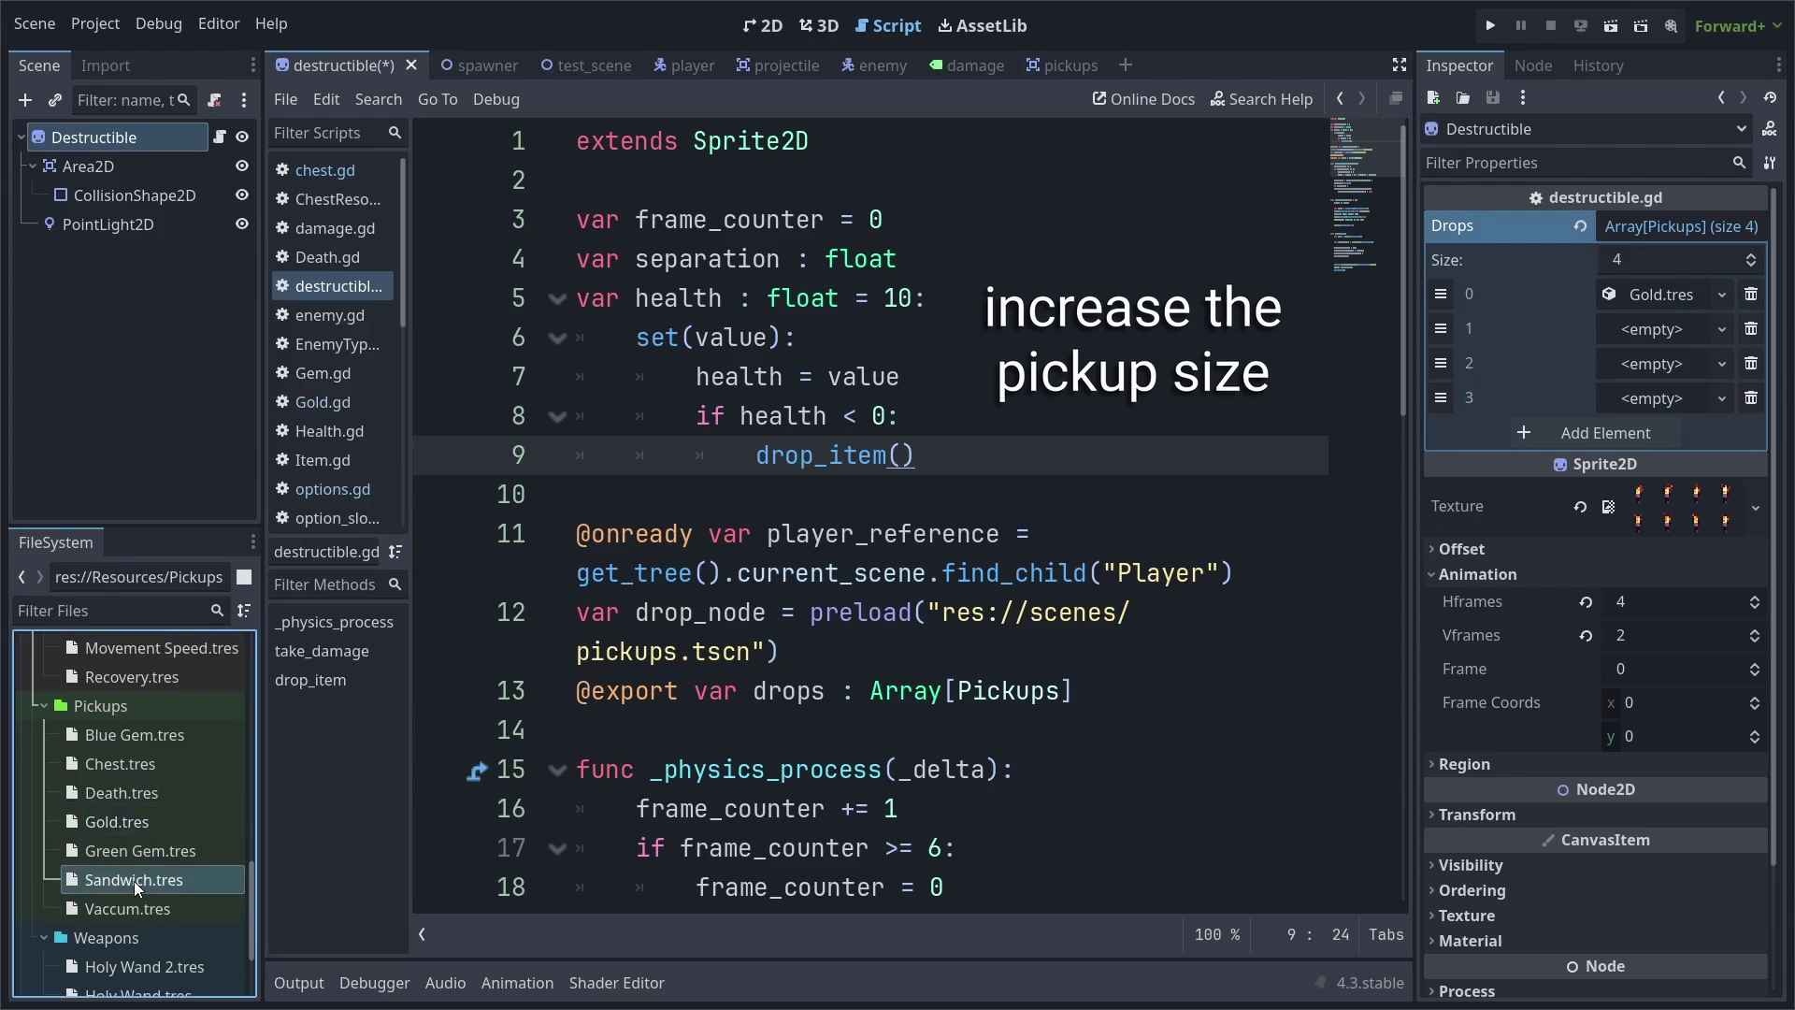
Step: Fill the remaining drop slots with Sandwich.tres, Death.tres and Vaccum.tres
drag(133, 881, 1653, 329)
mouse_move(168, 797)
mouse_down()
mouse_move(1316, 501)
mouse_move(1653, 363)
mouse_up()
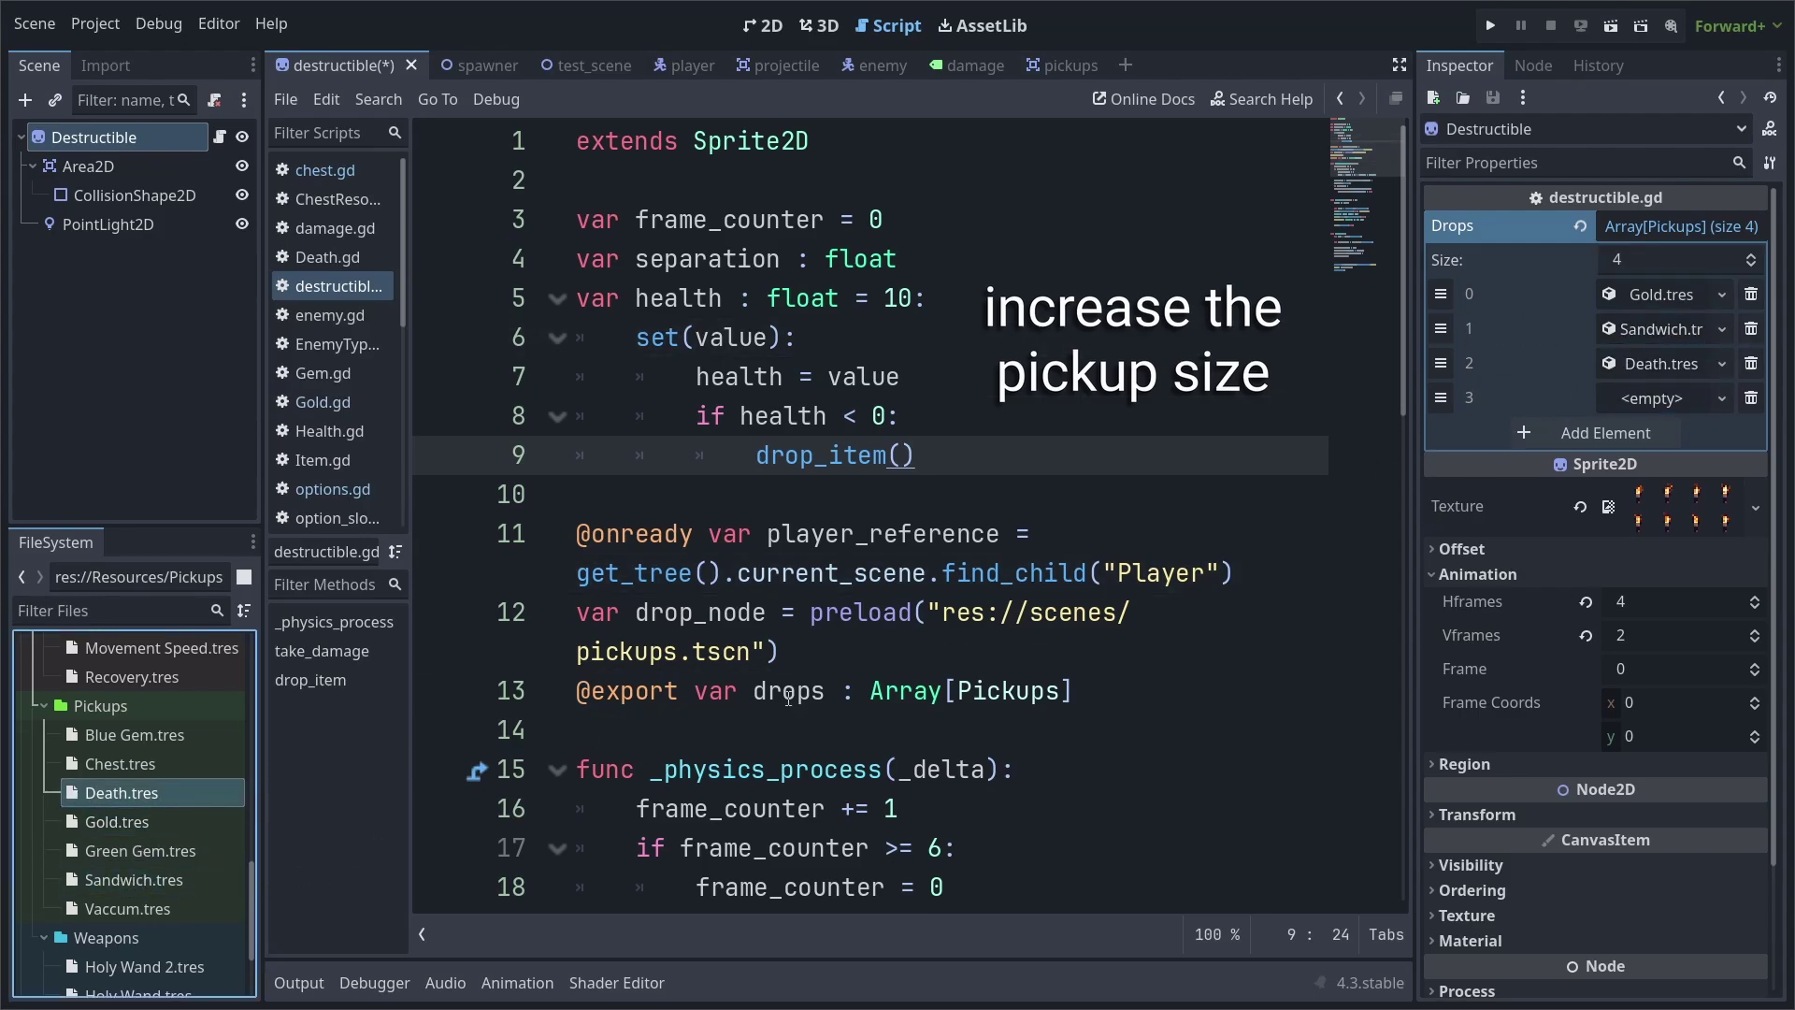
drag(127, 909, 1652, 397)
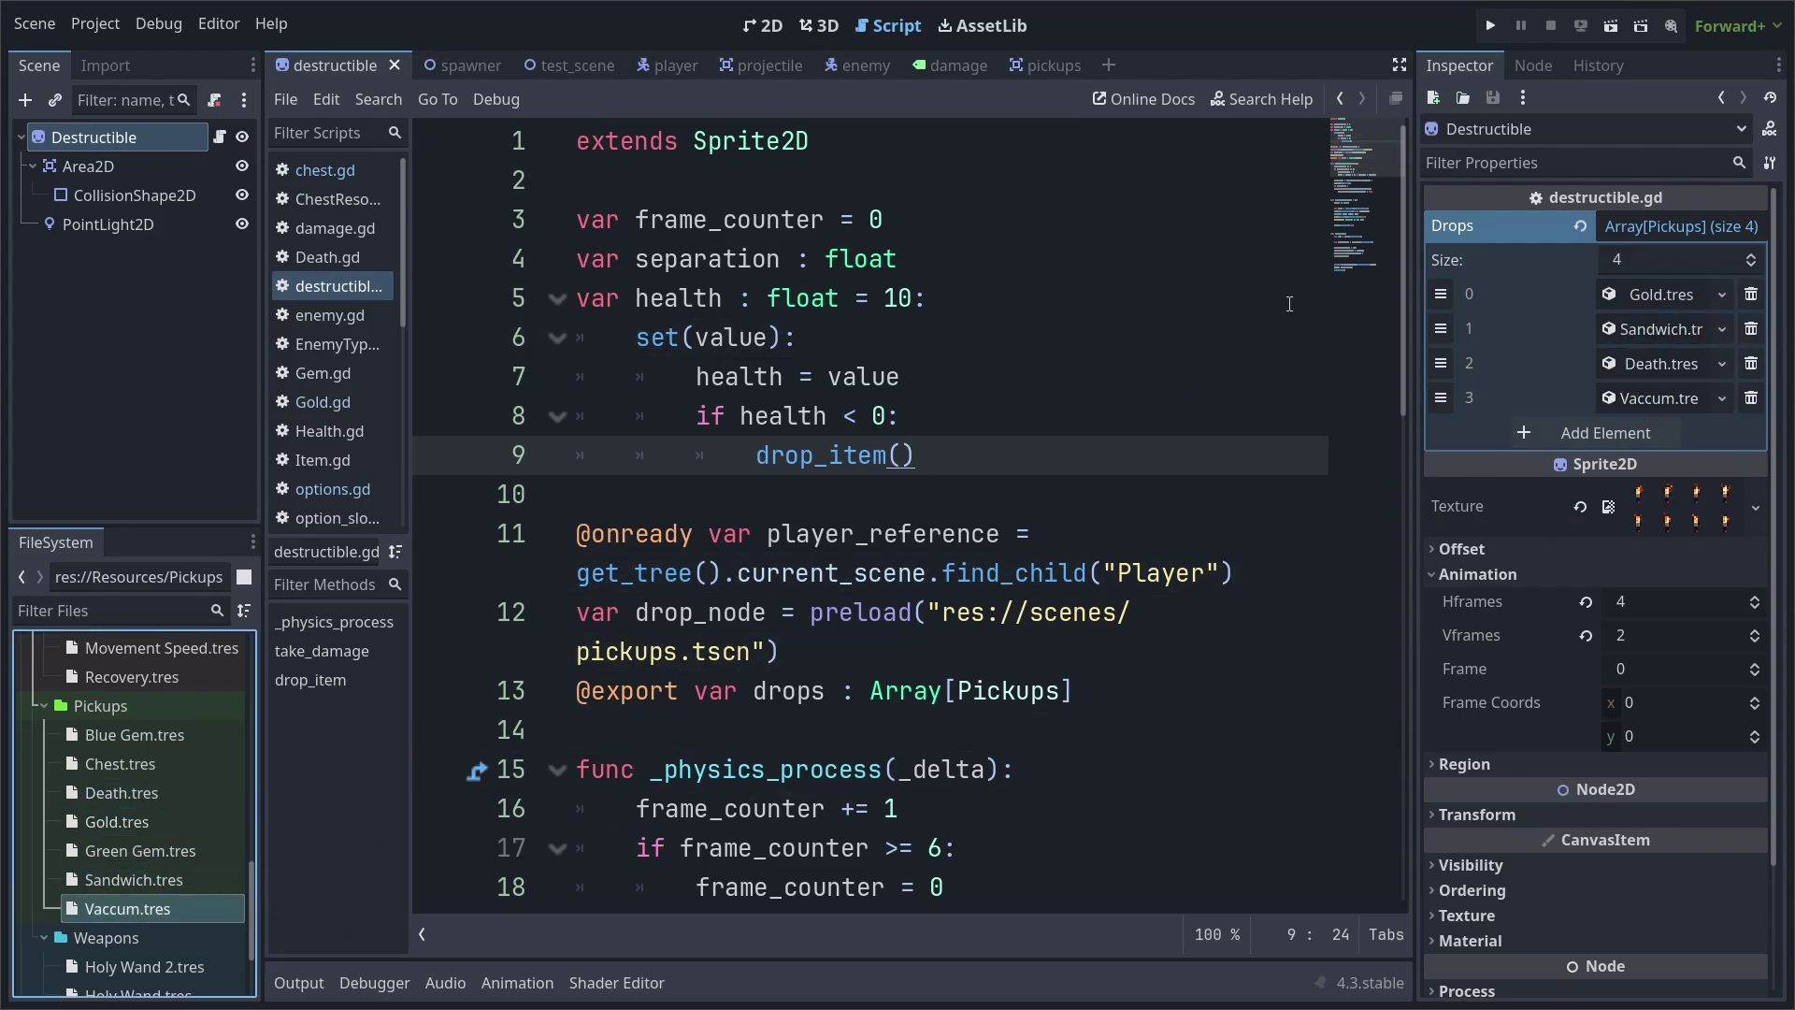
Step: Test-run test_scene and move around the level to check the random drops
click(580, 64)
key(F6)
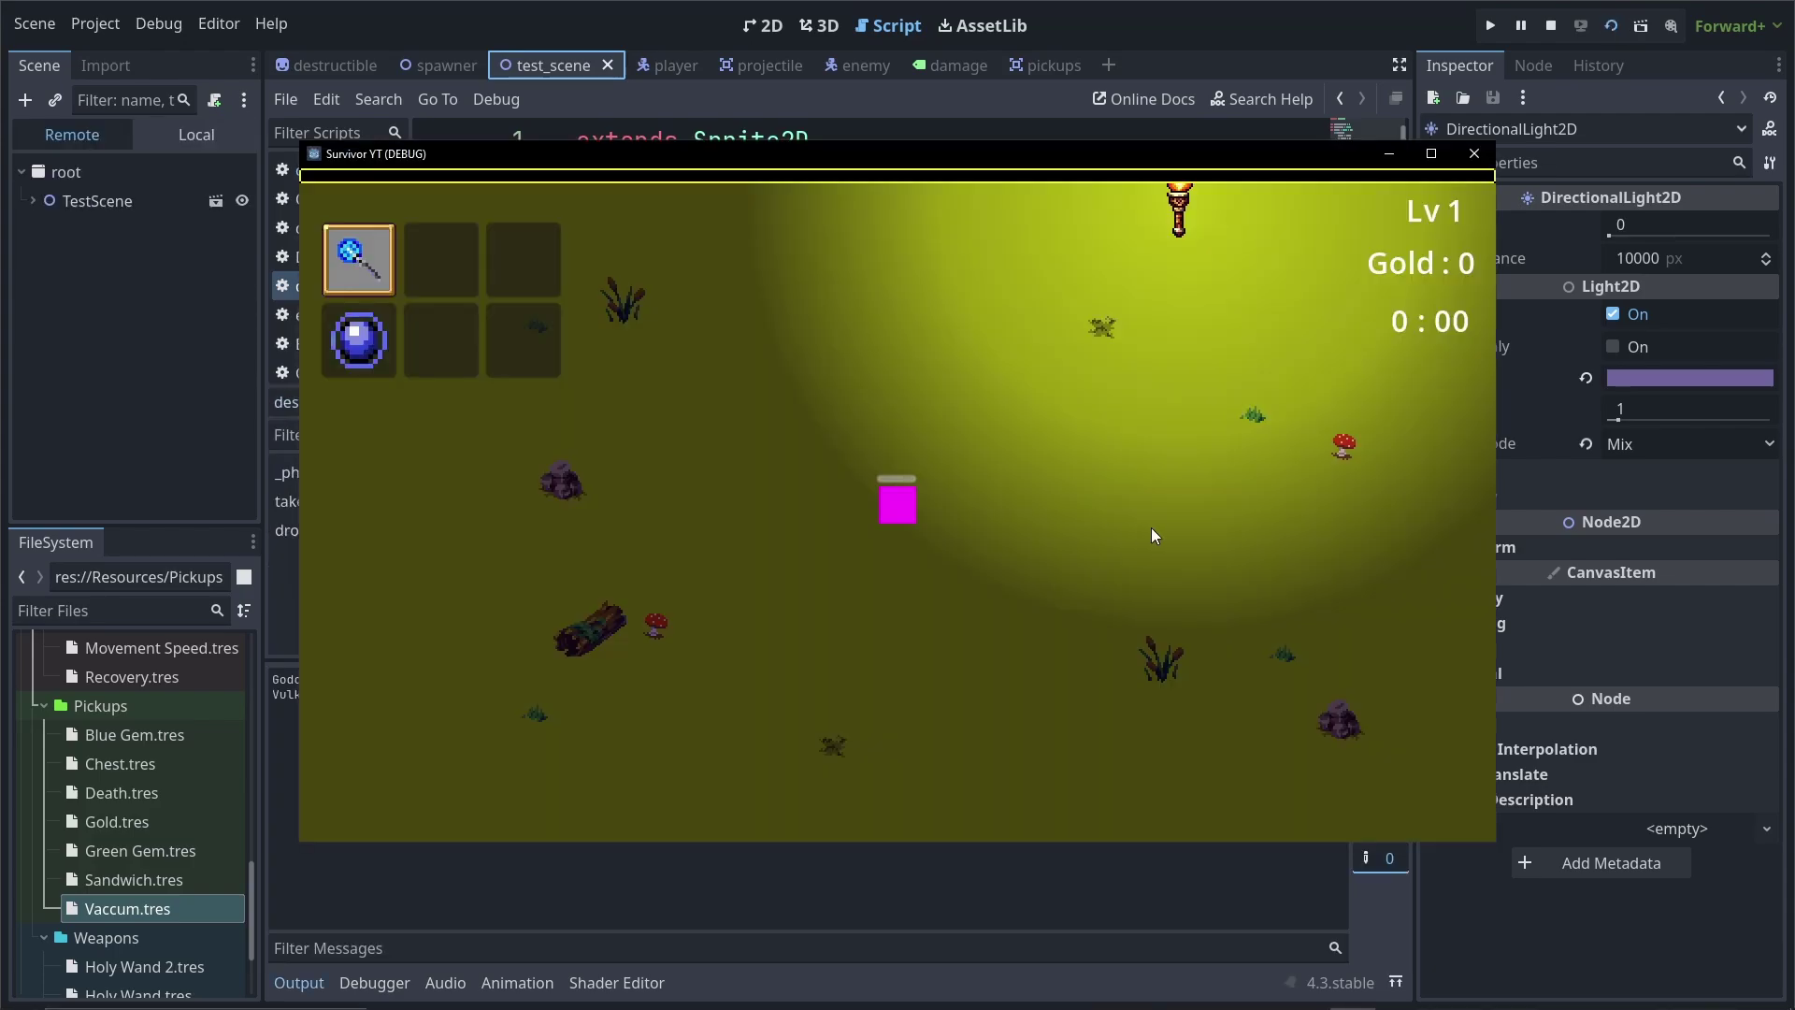
key(Down)
key(Right)
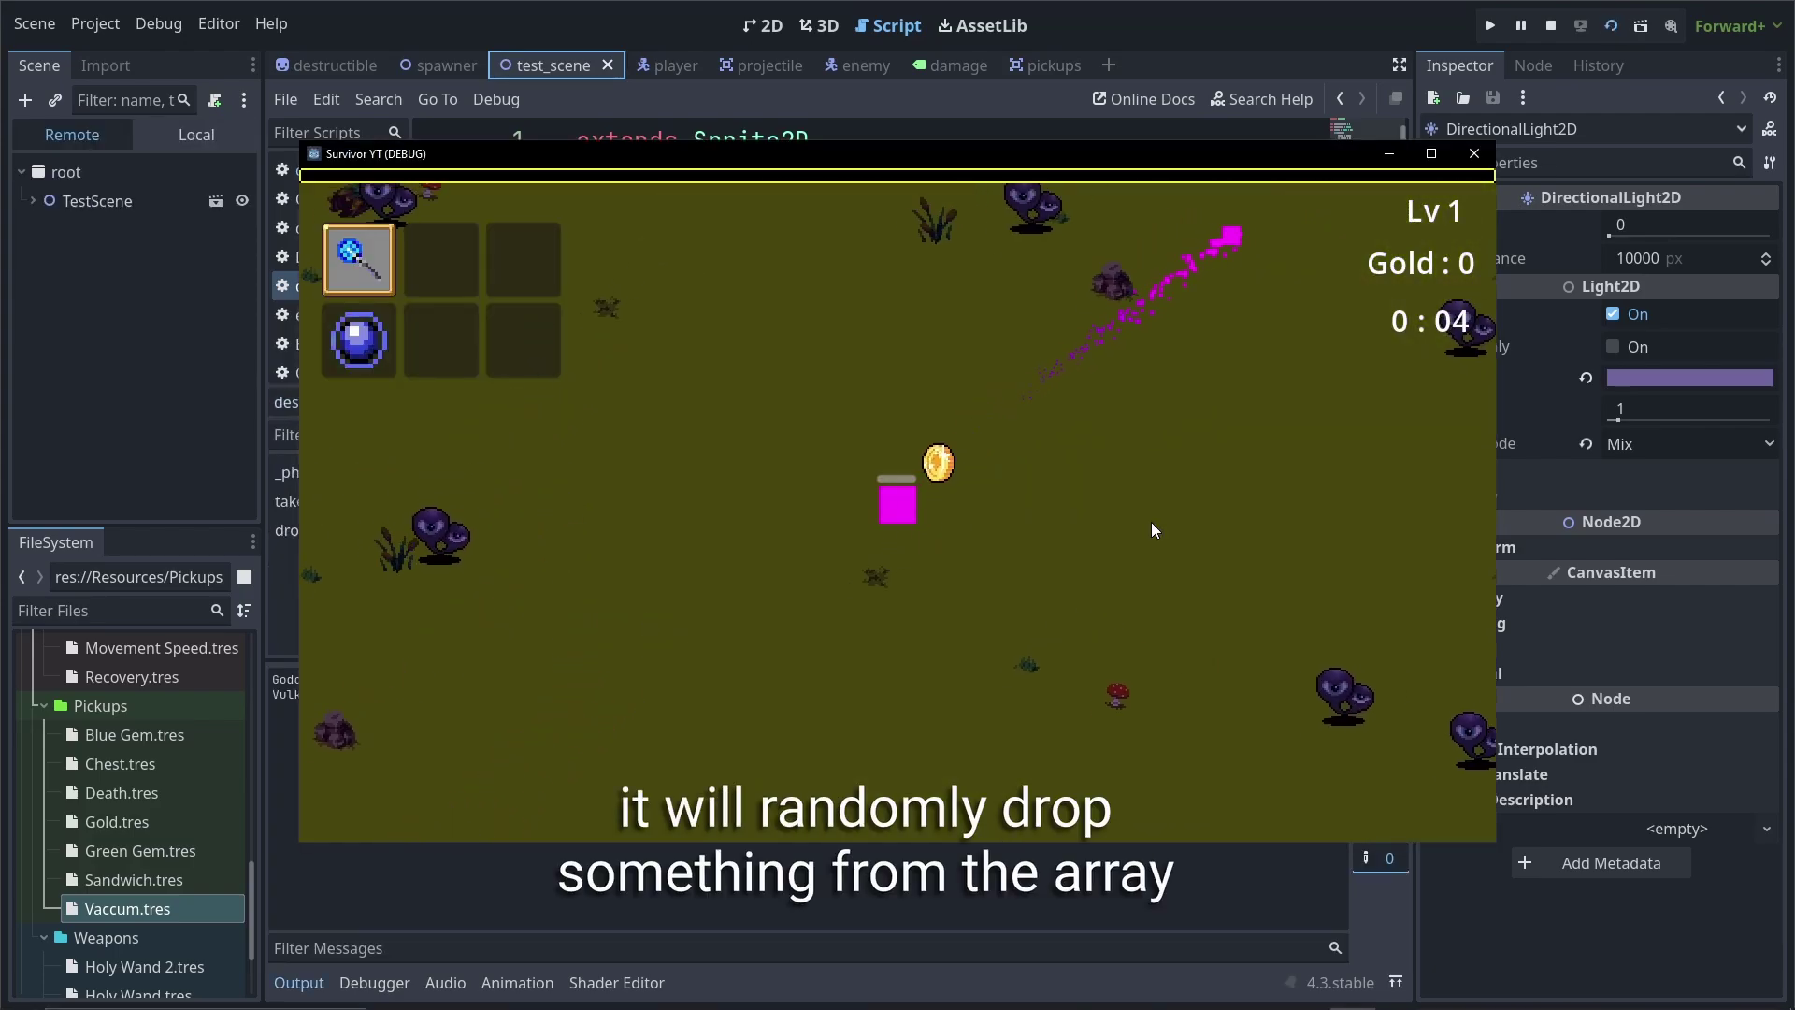
key(Up)
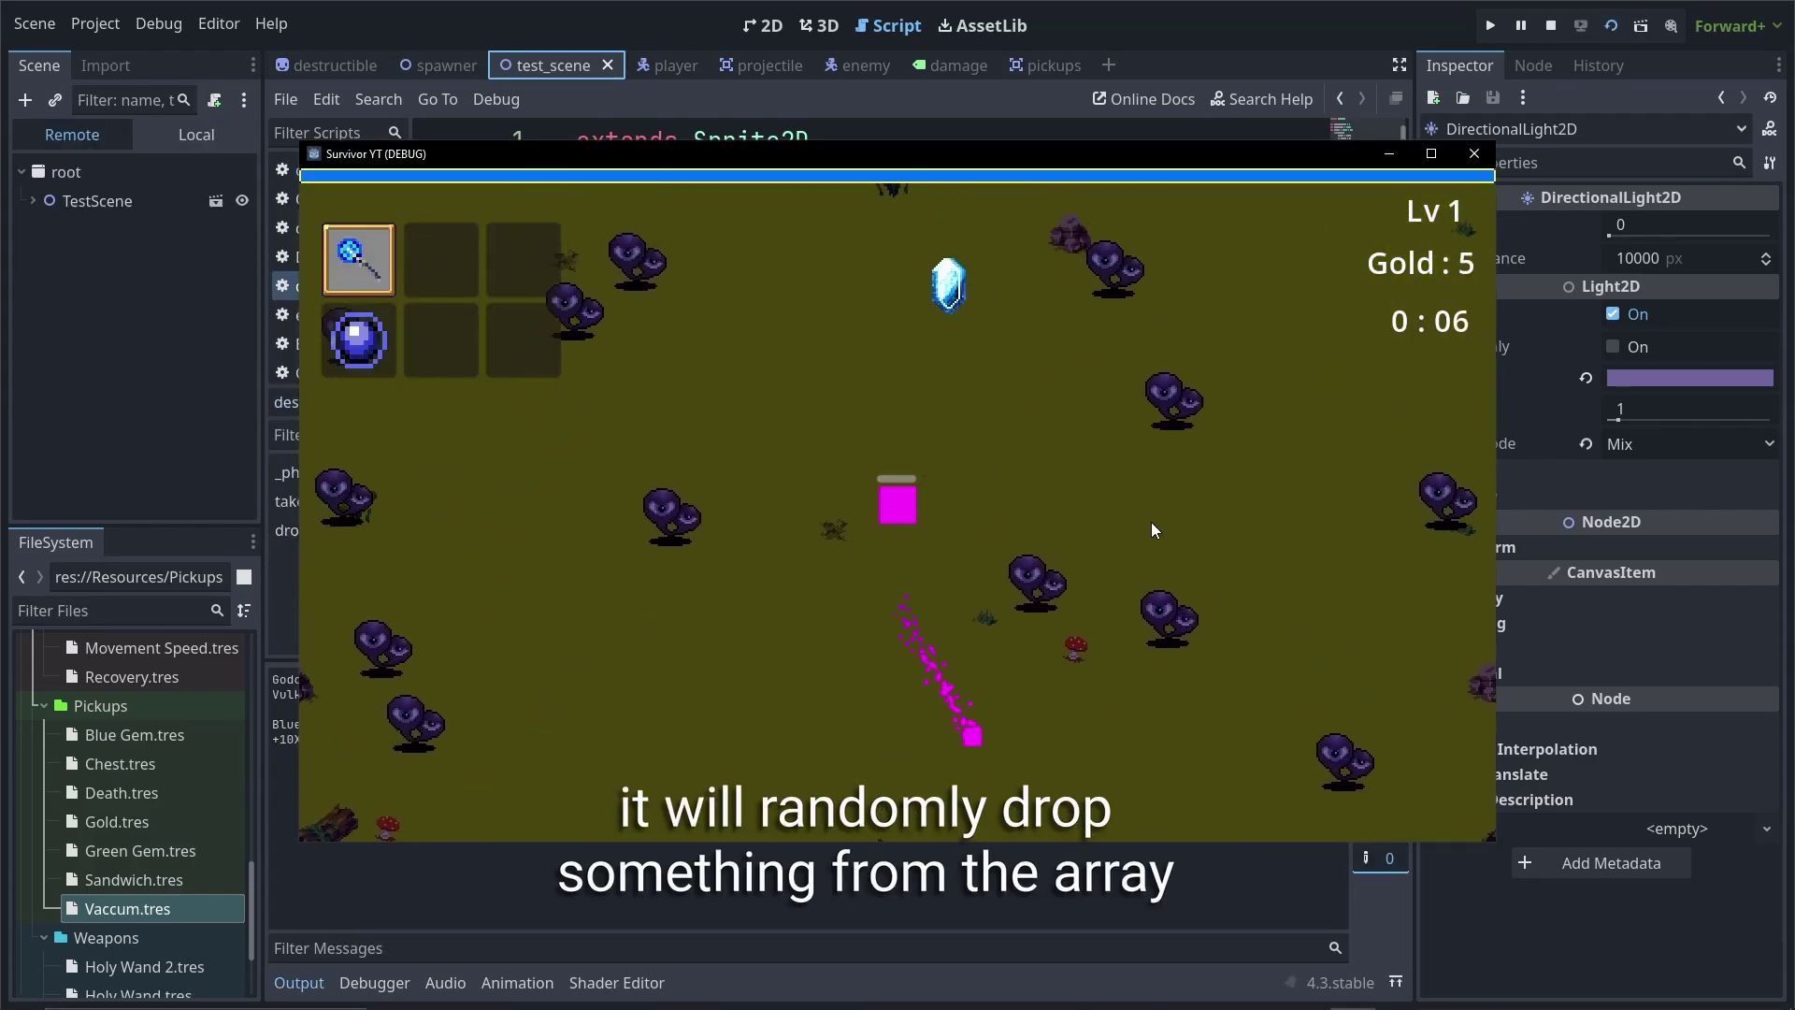
click(1152, 529)
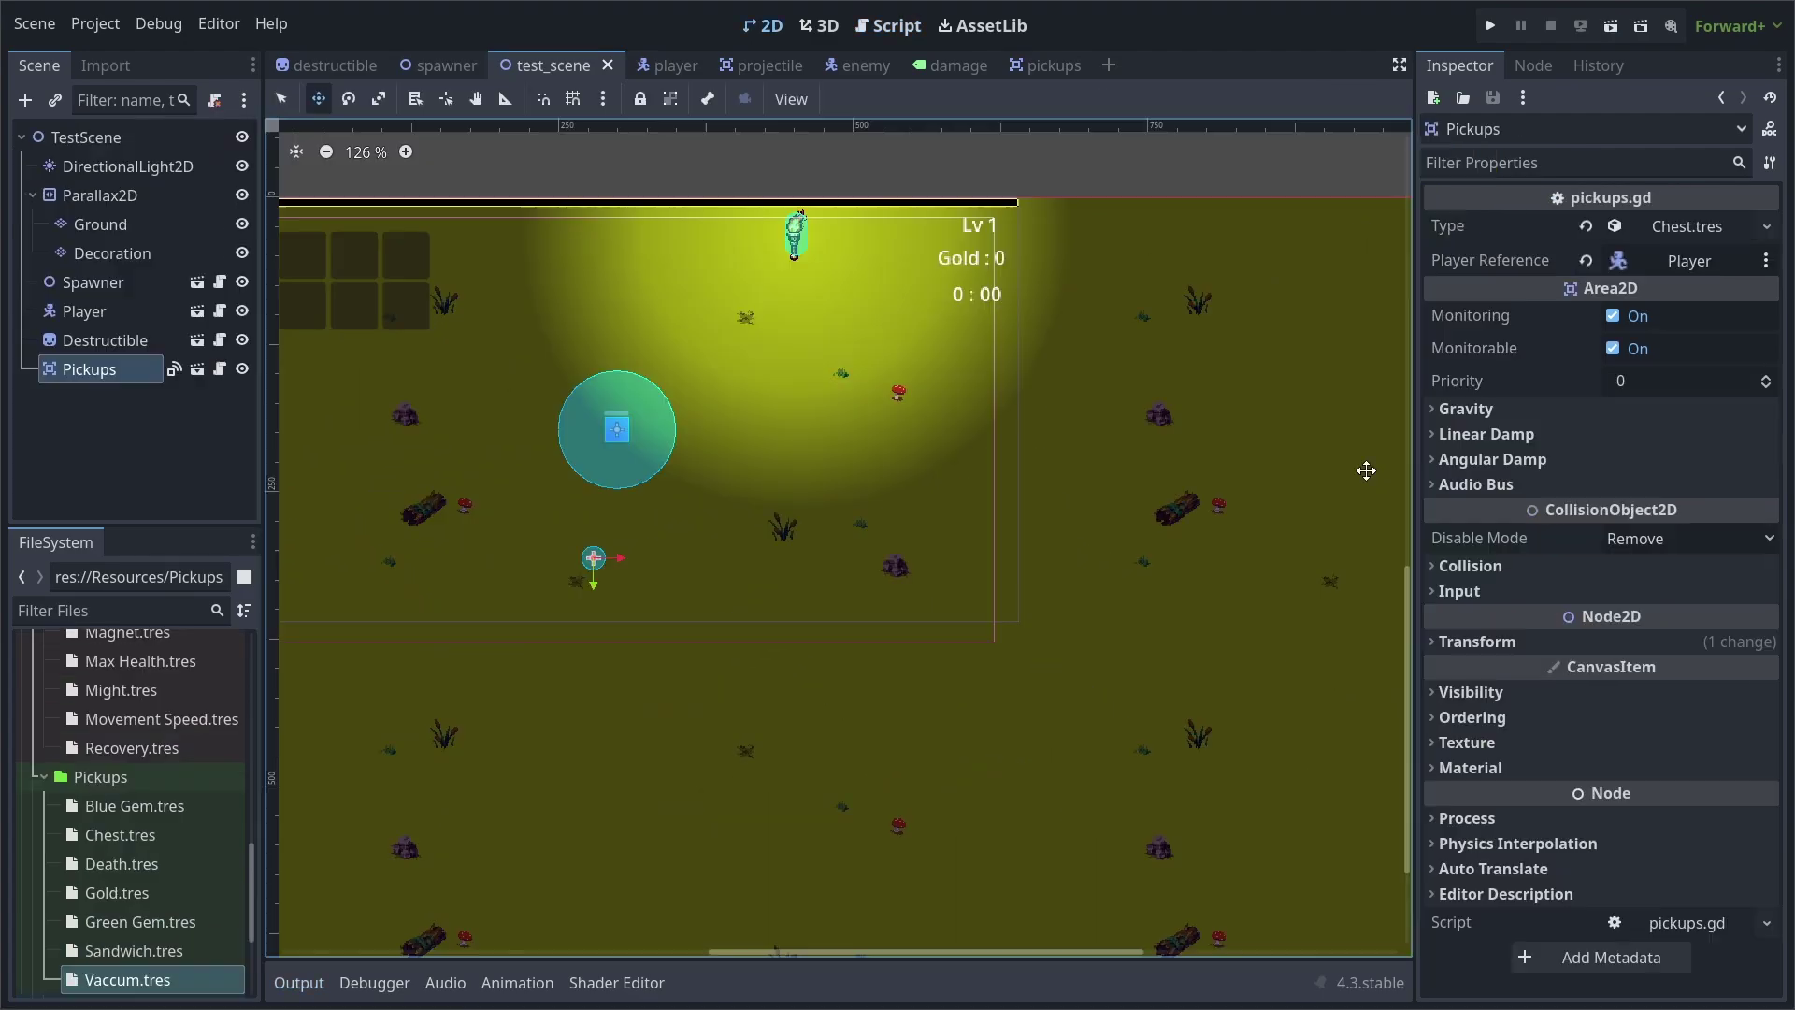
Step: Create a new scene with a 2D root node named SoundManager and attach a new sound_manager.gd script
click(1109, 64)
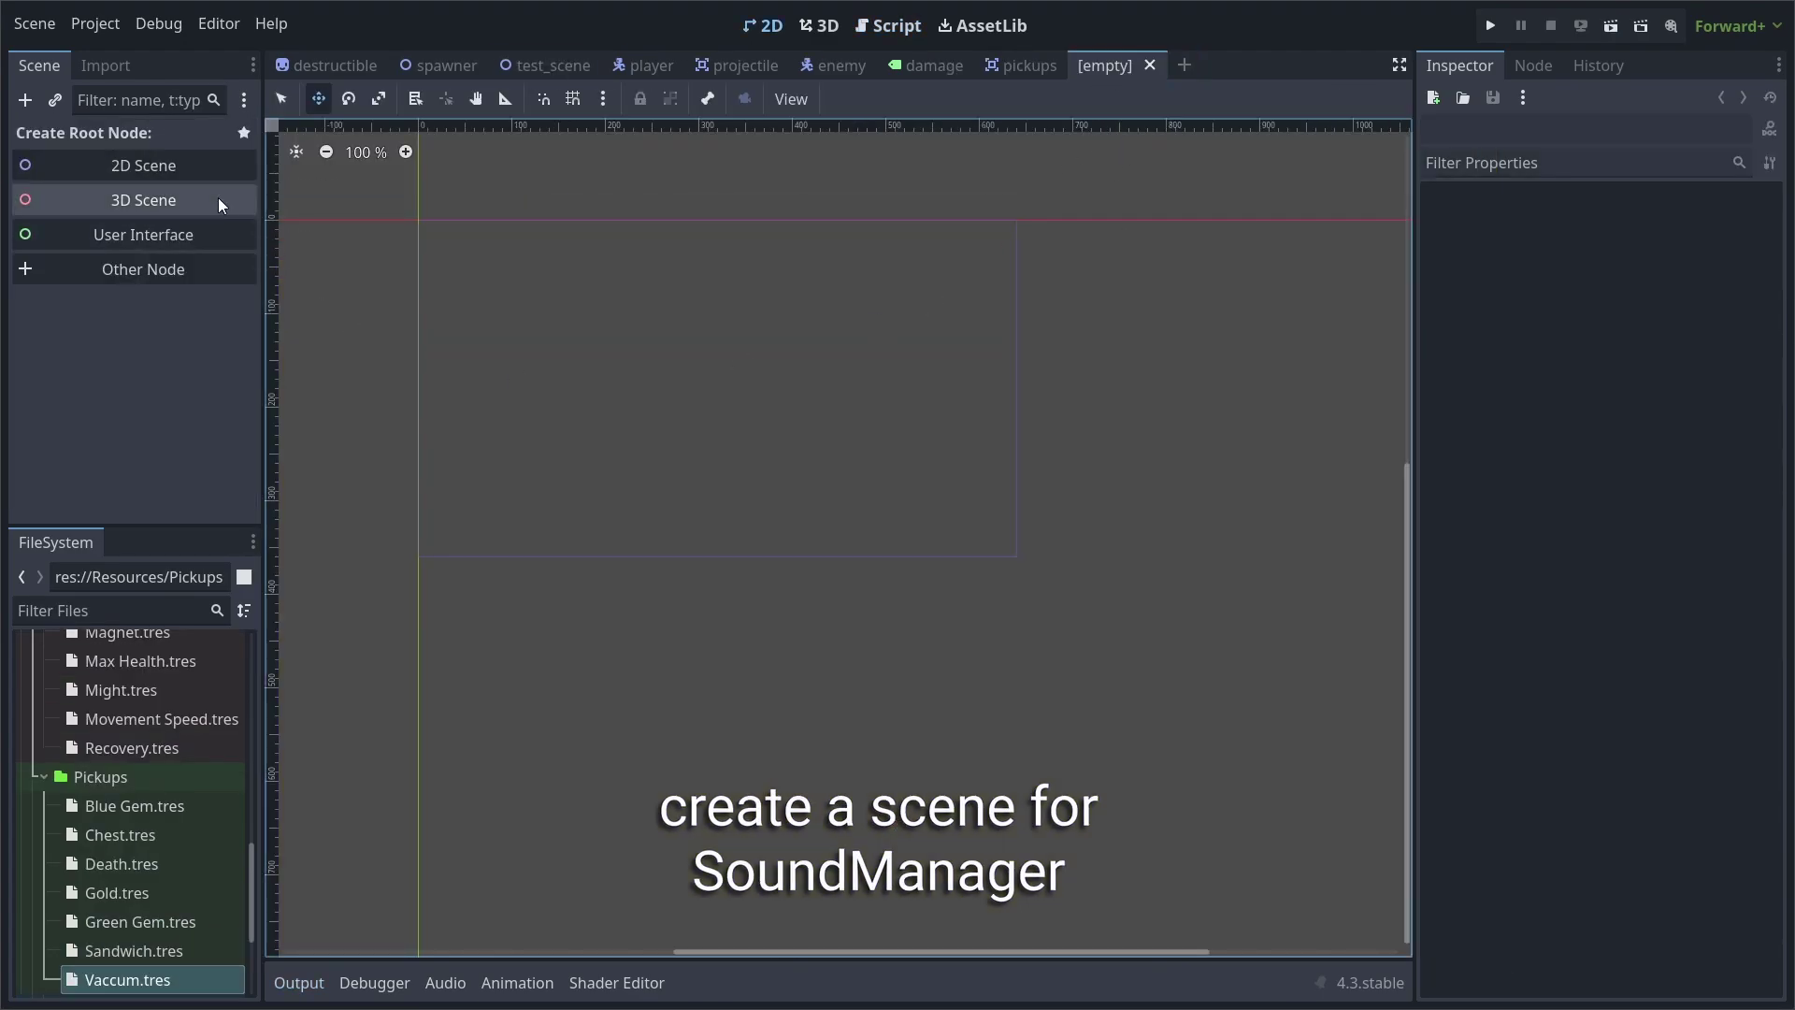
click(131, 166)
text(SoundMana)
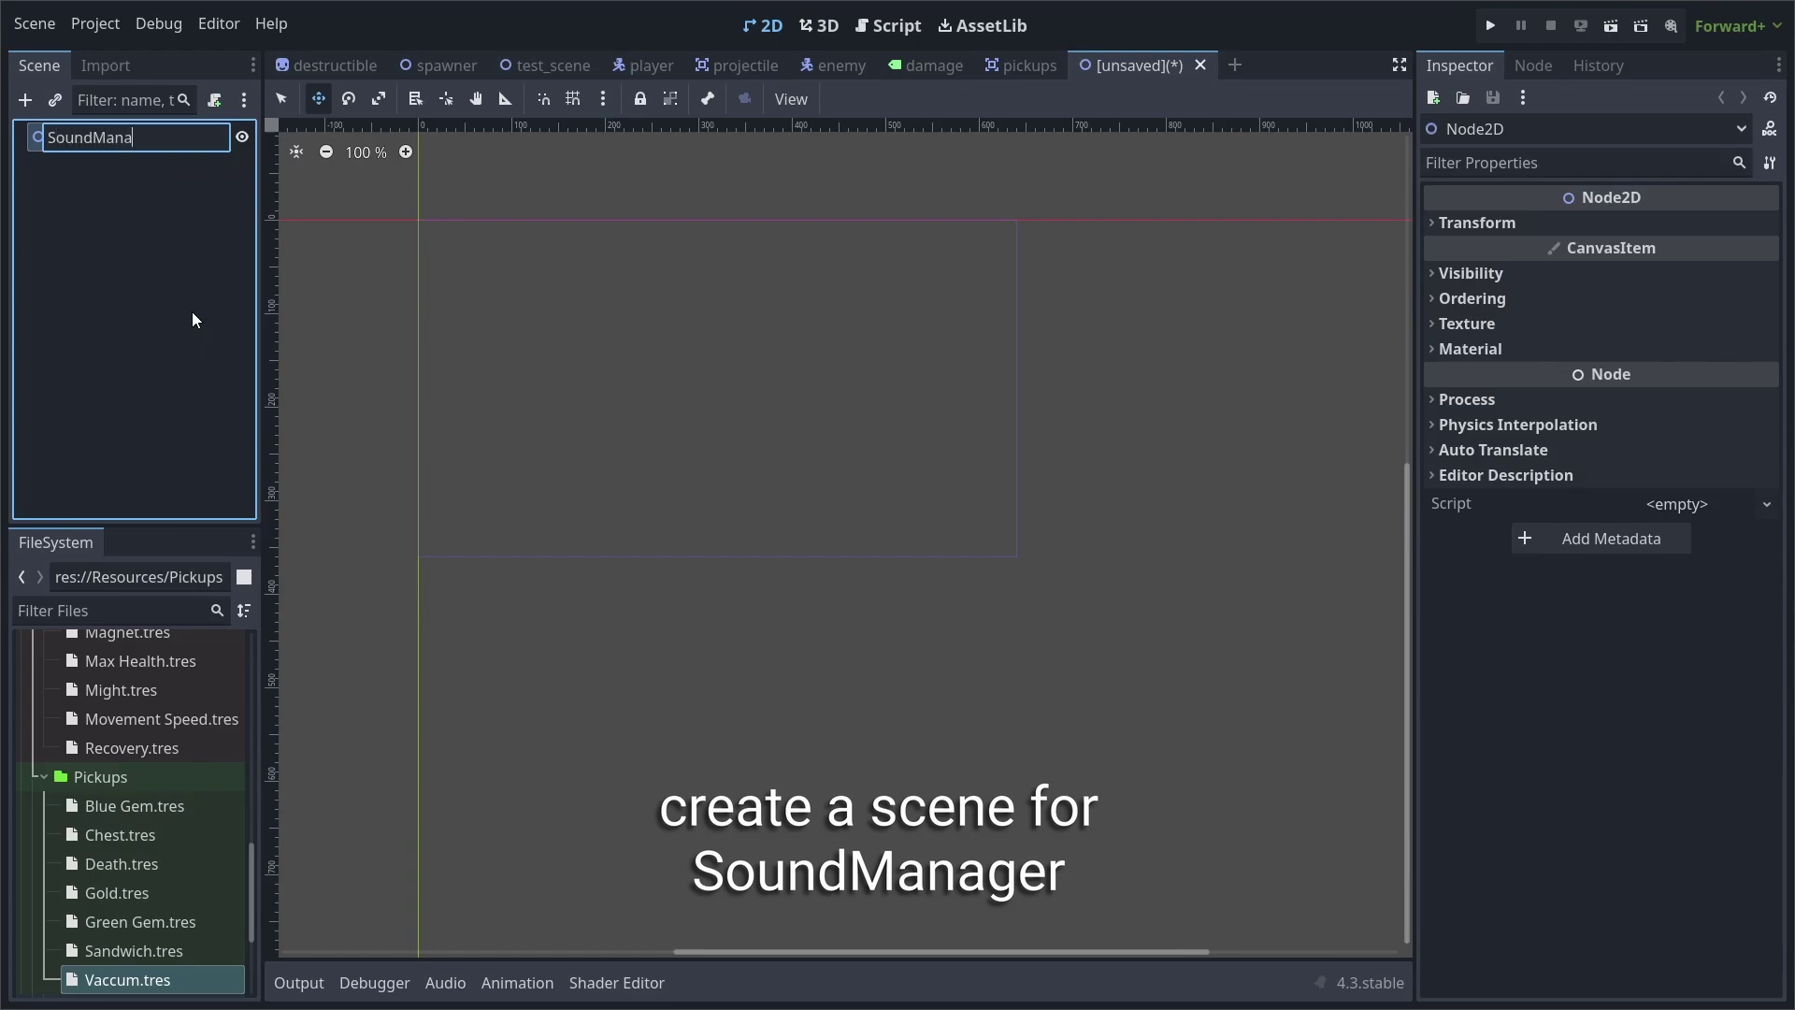
text(ger)
key(Return)
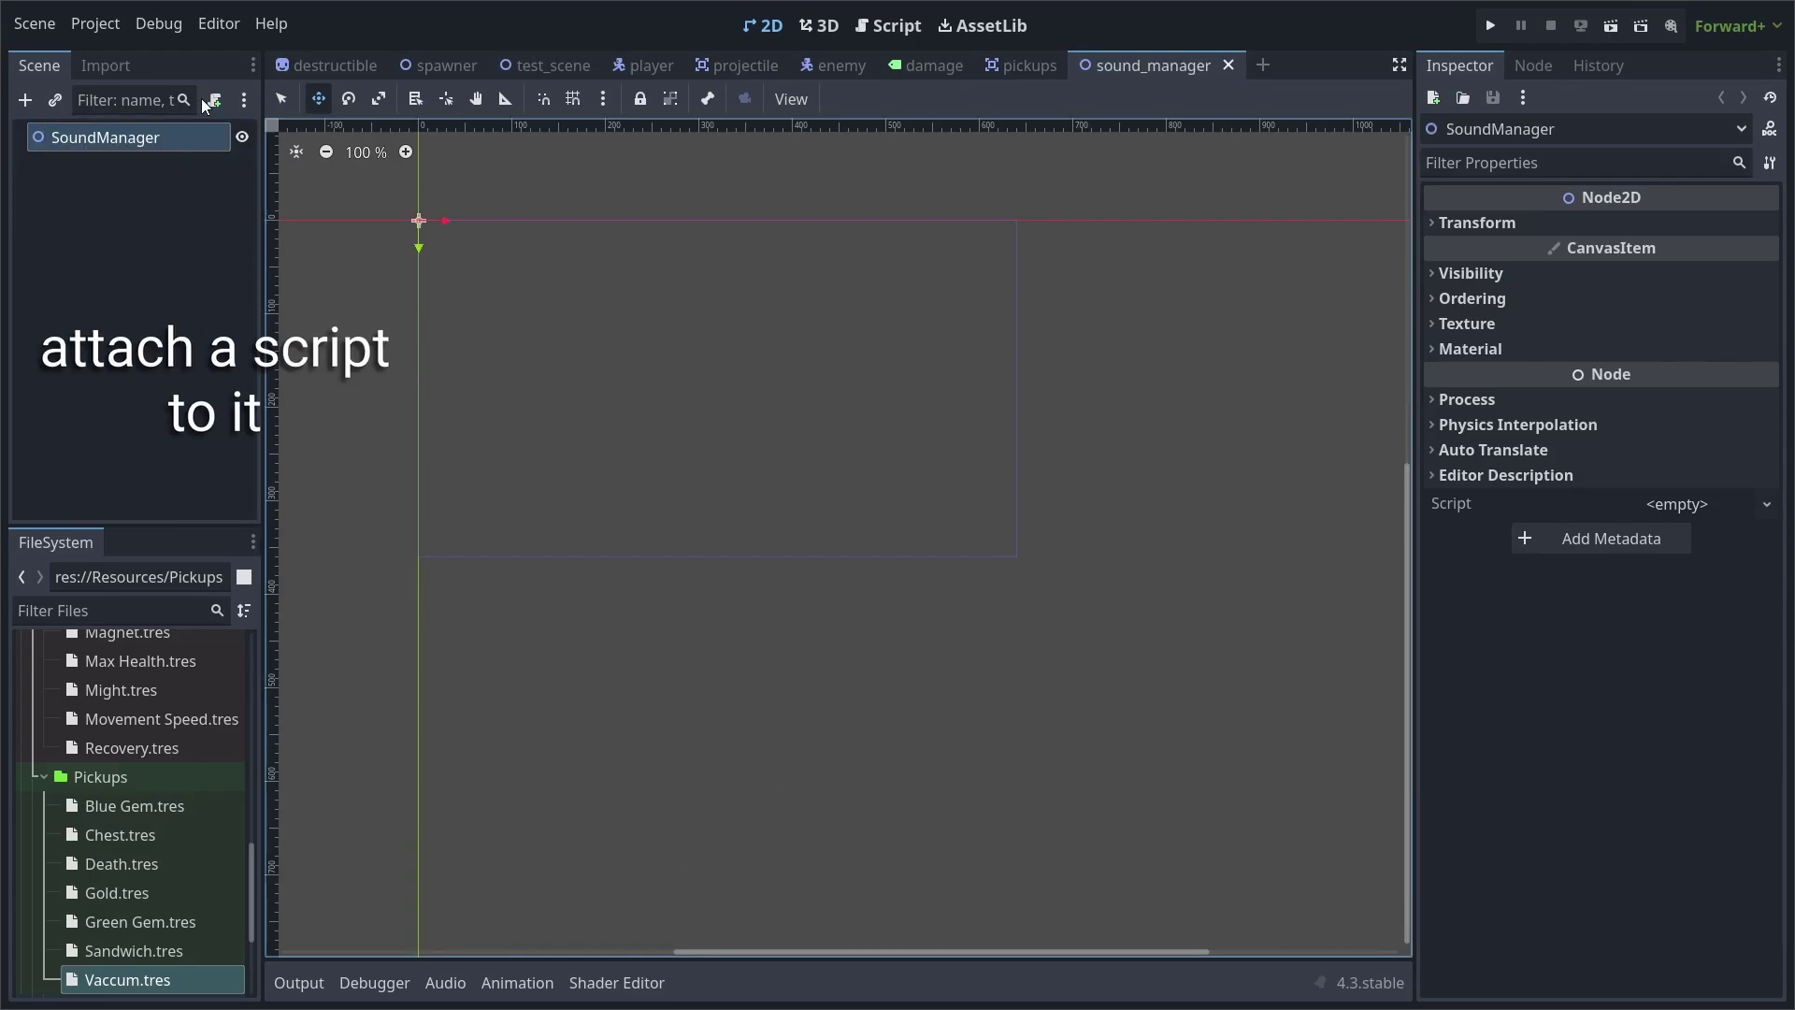
click(208, 101)
click(804, 701)
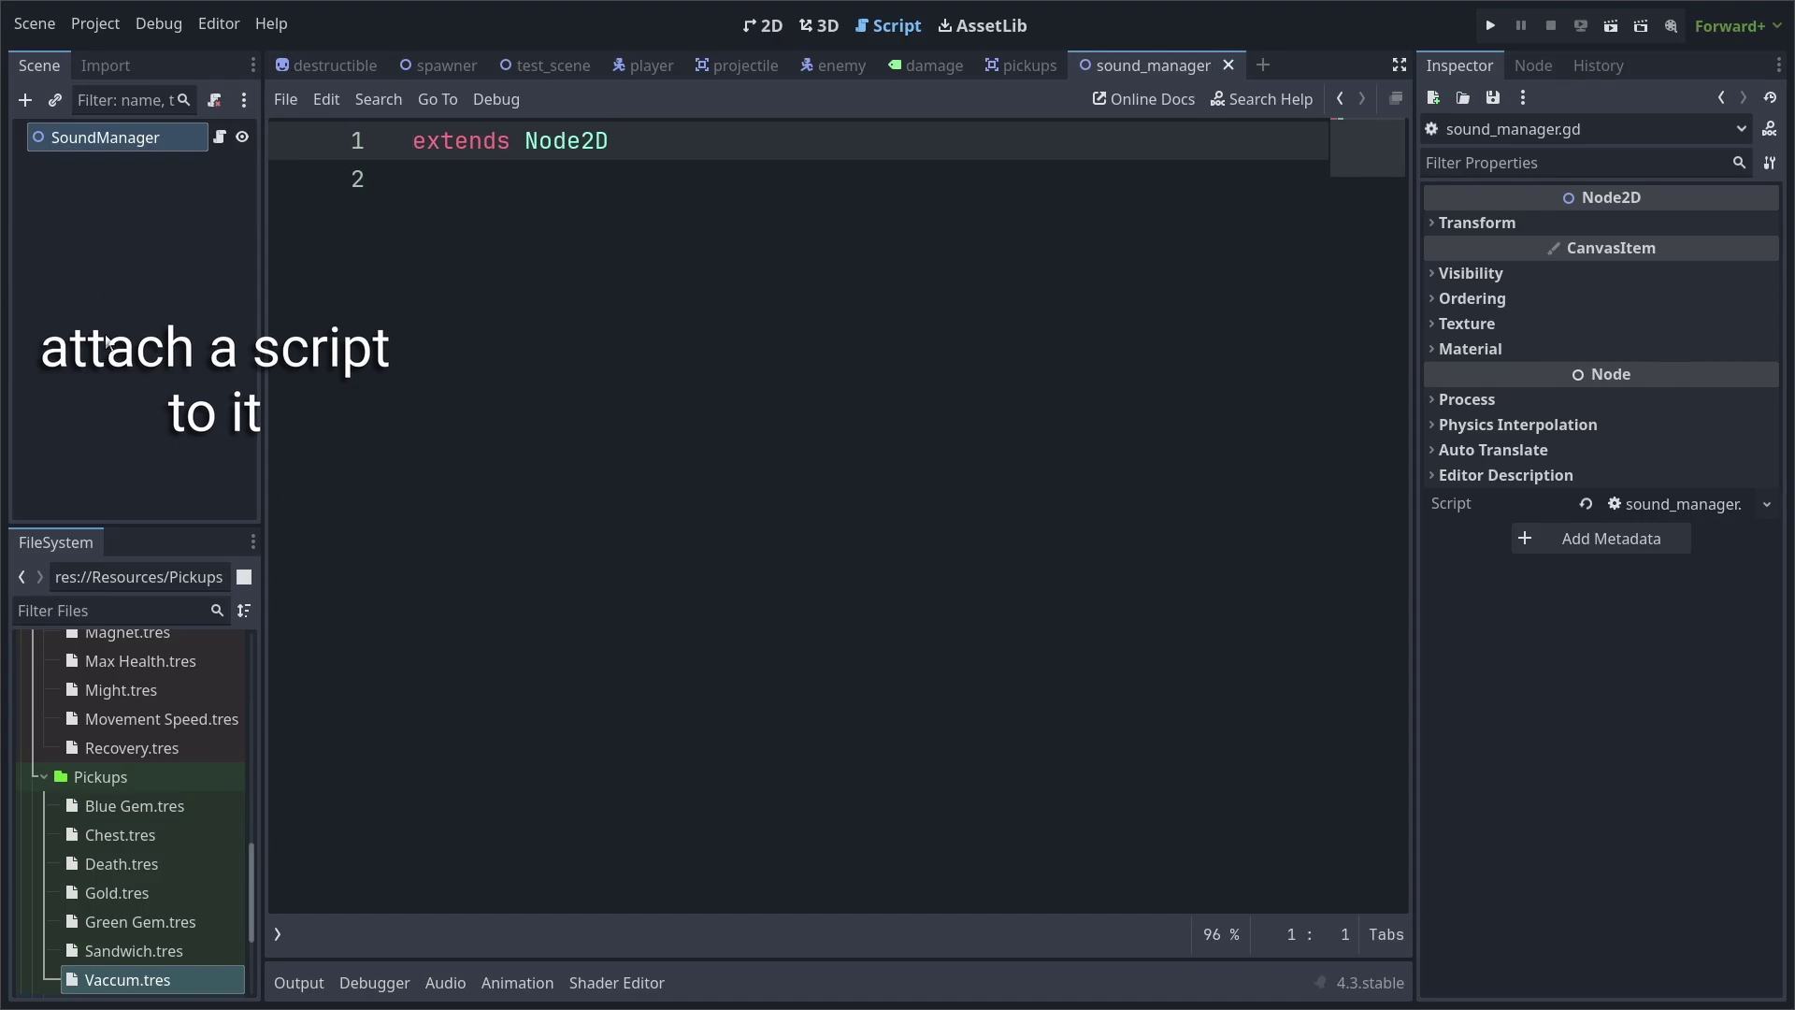
Step: Register scenes/sound_manager.tscn as the SoundManager autoload in Project Settings
click(95, 23)
click(103, 47)
click(654, 201)
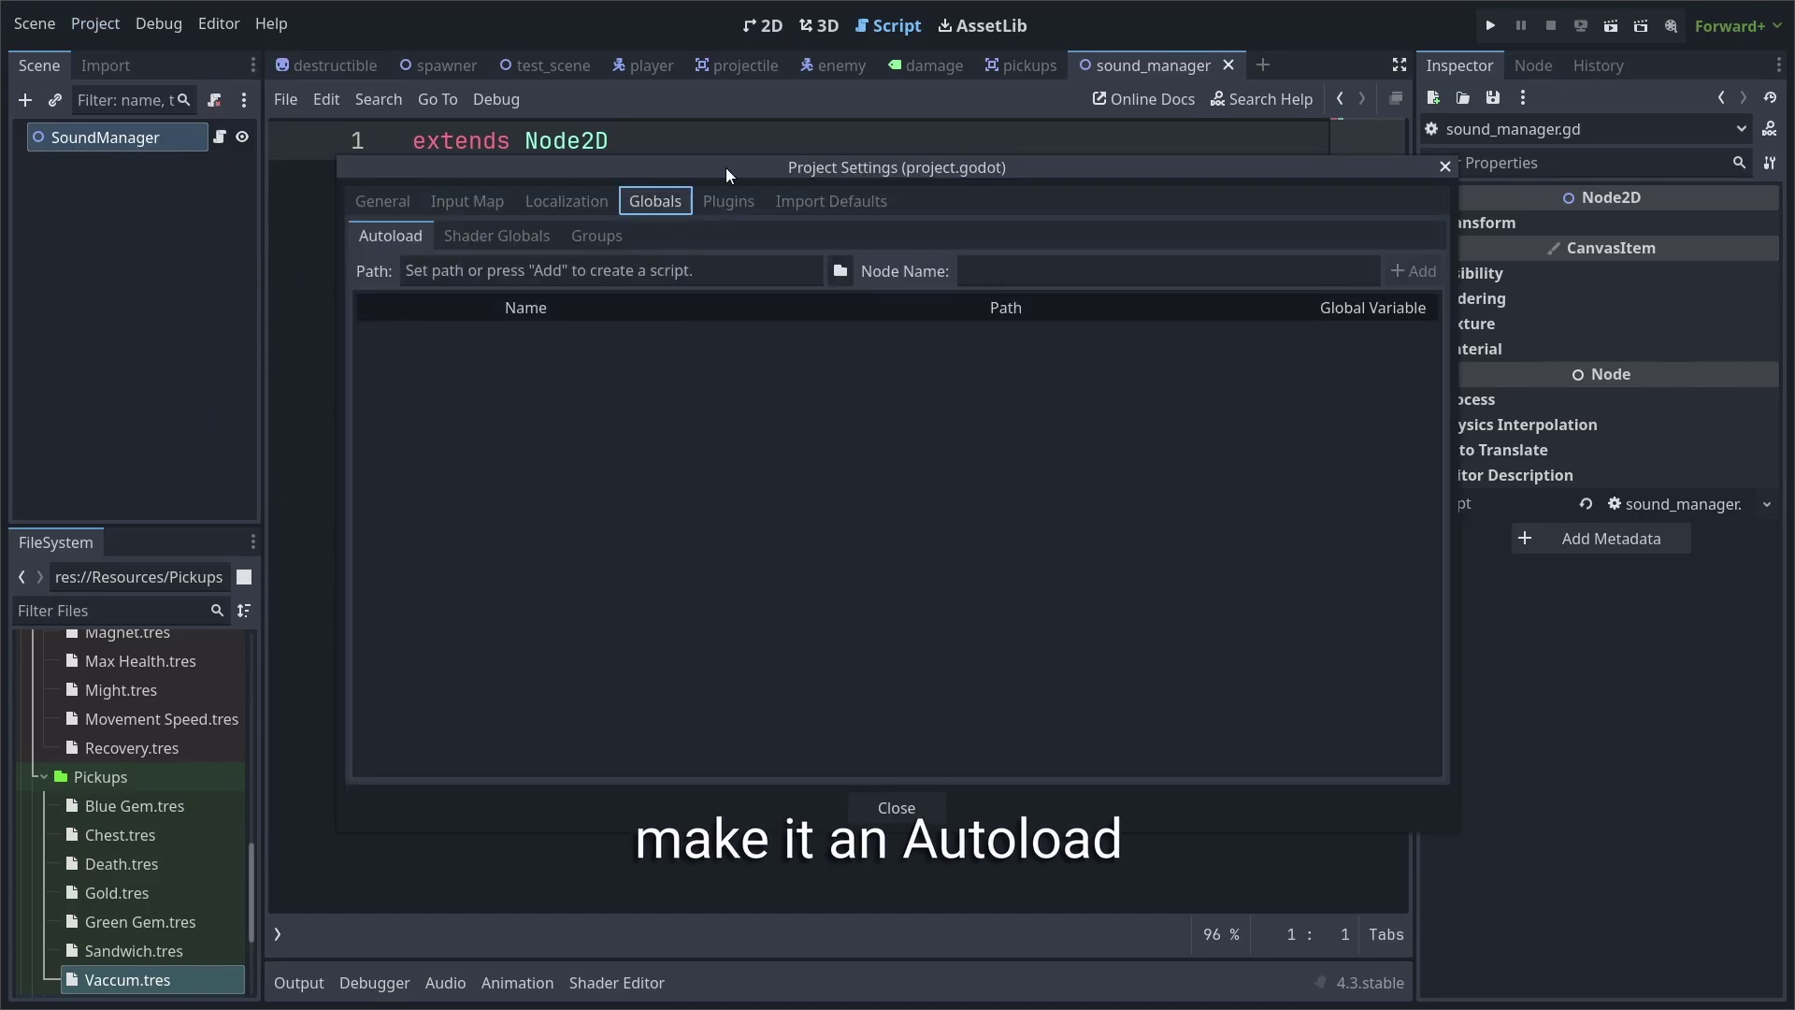
click(839, 270)
double_click(813, 340)
scroll(933, 570, down, 3)
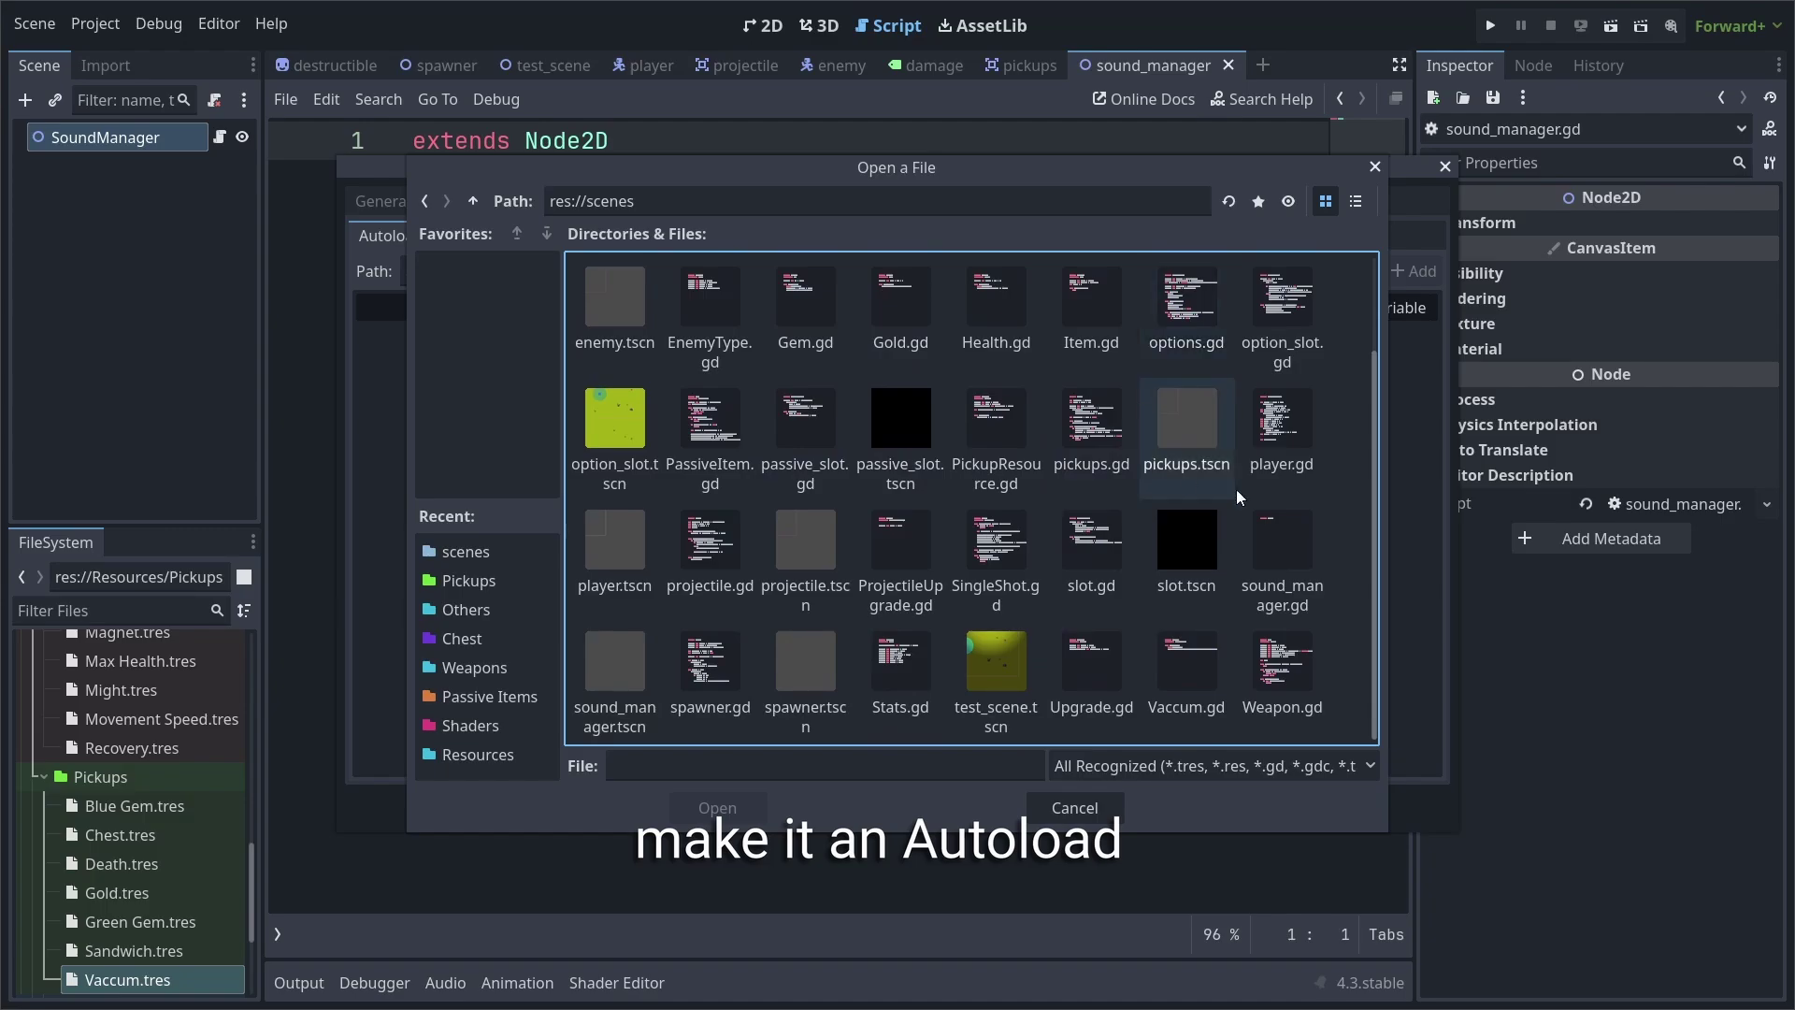
double_click(614, 668)
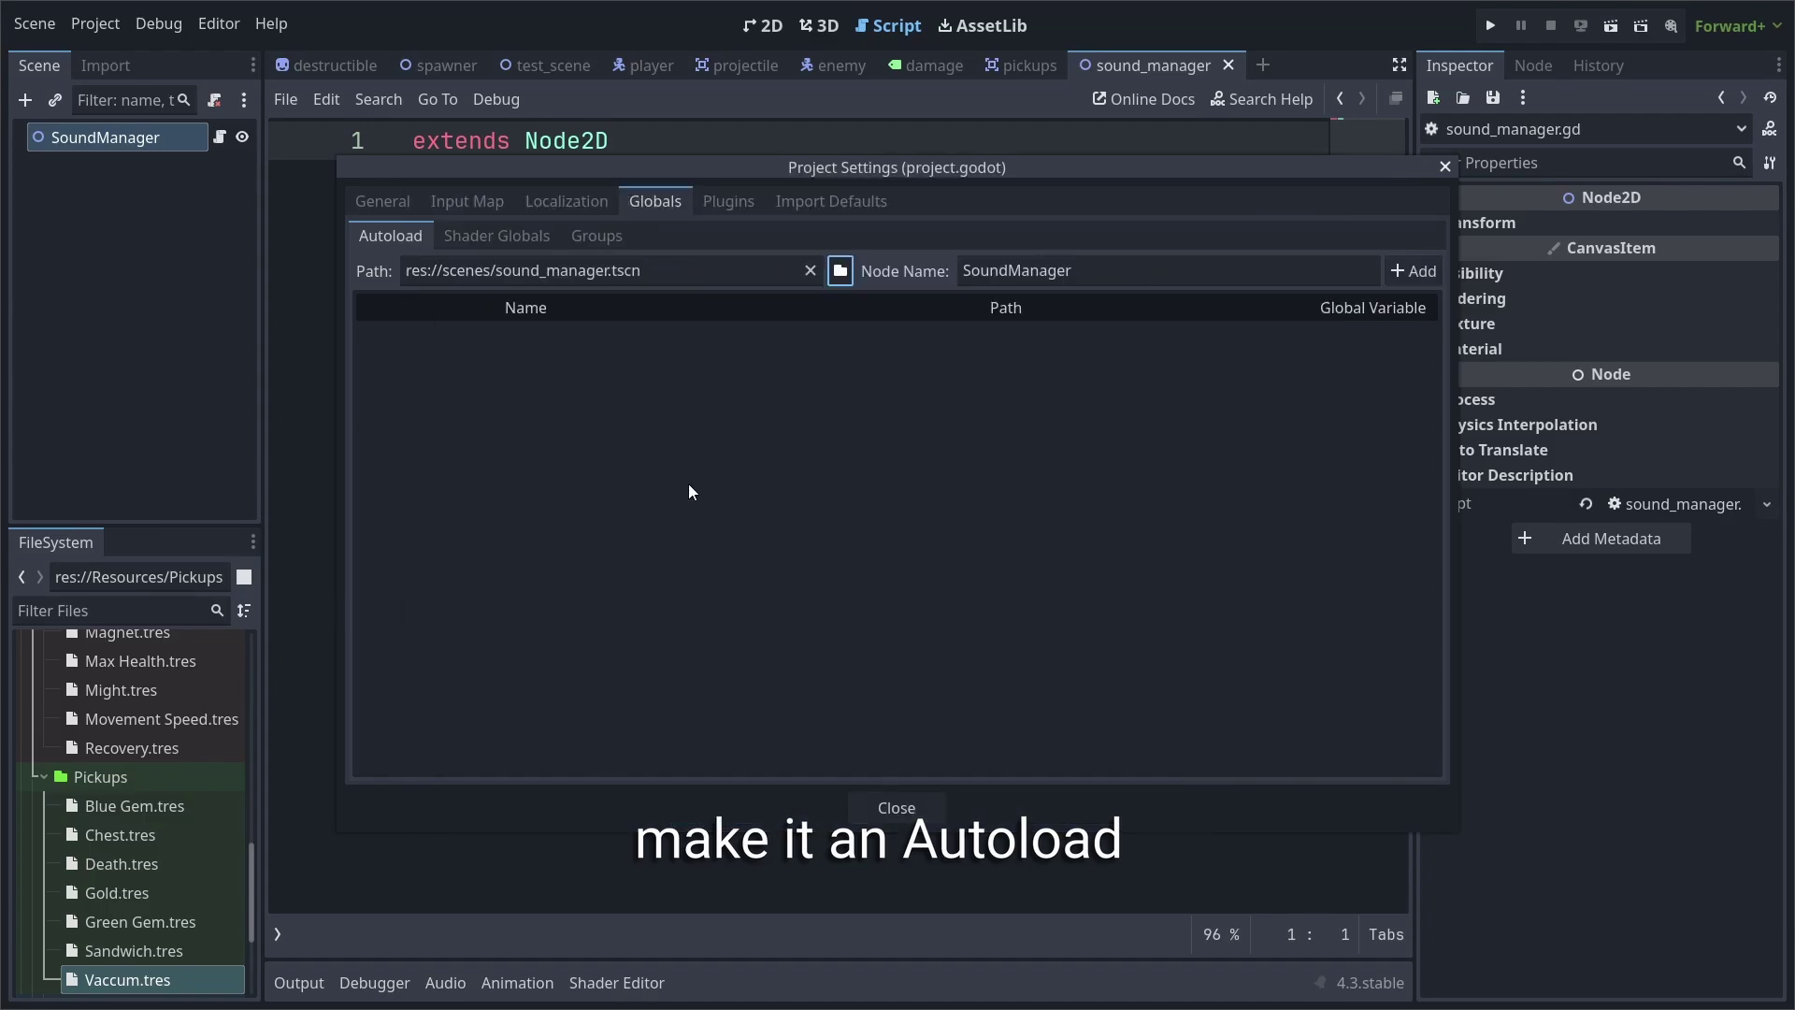
click(1417, 271)
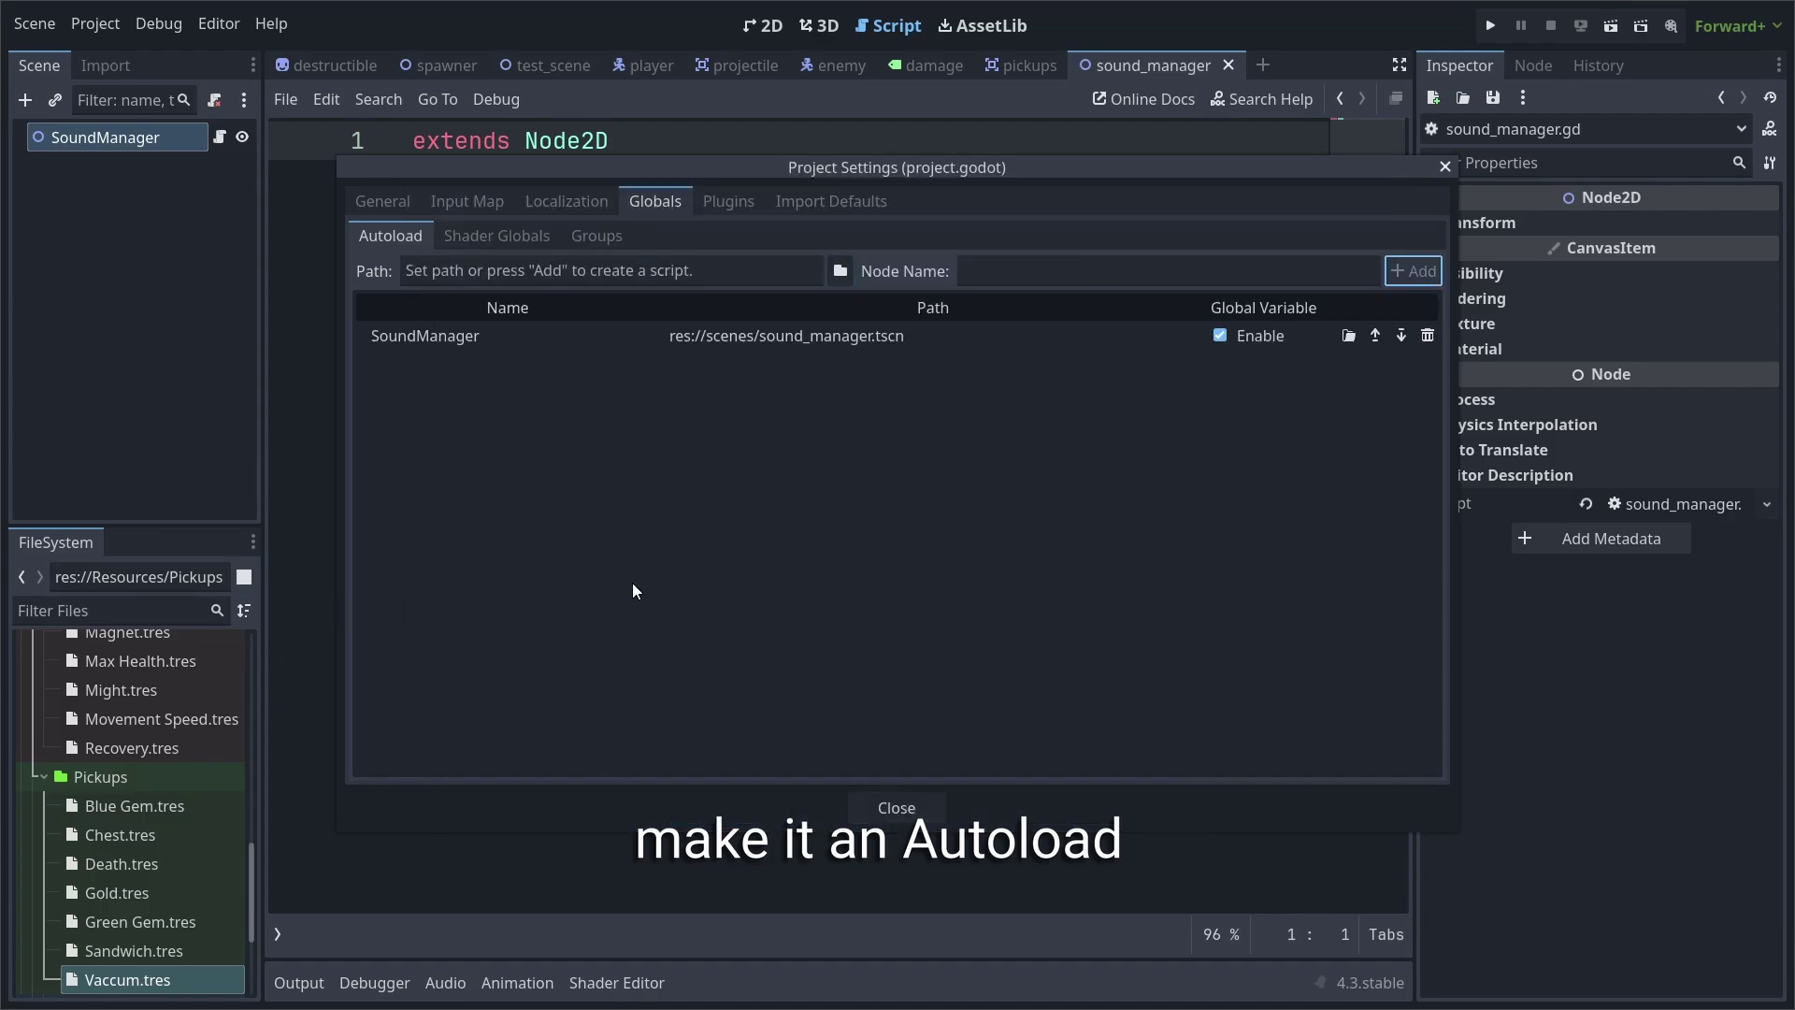
click(885, 816)
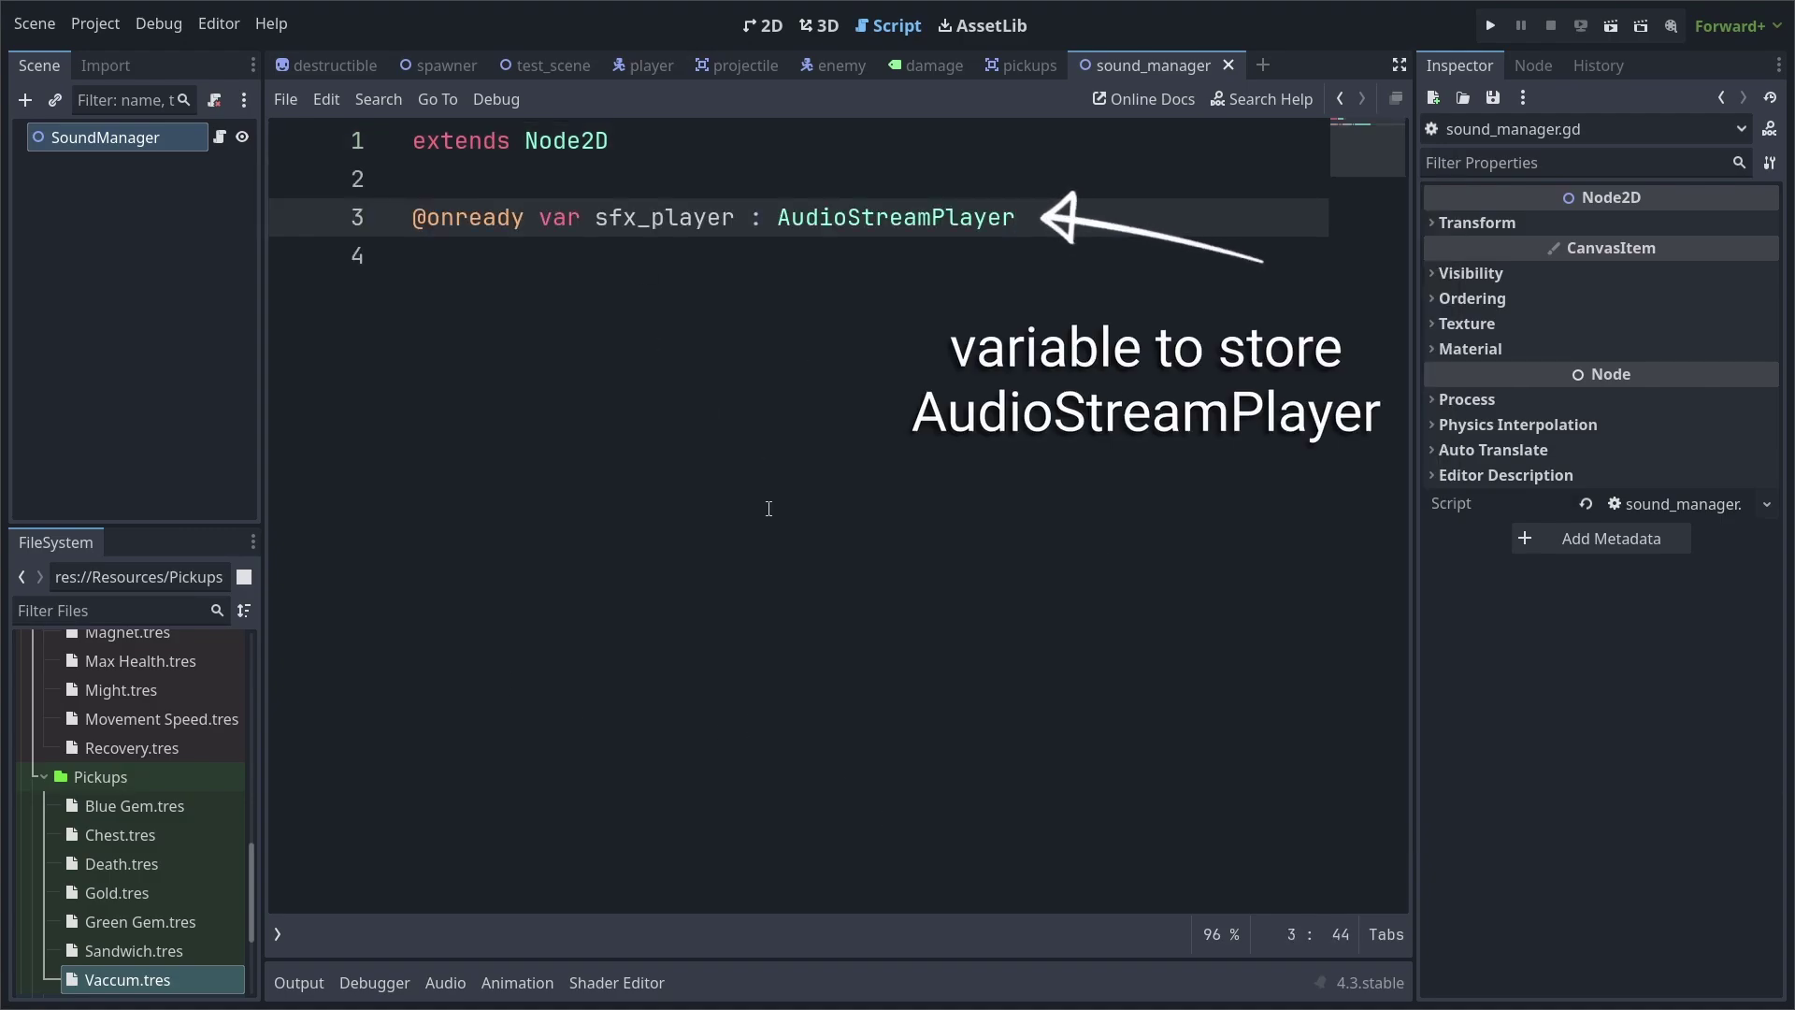
Step: Add blank lines below the sfx_player variable in sound_manager.gd and save the script
key(Return)
key(Return)
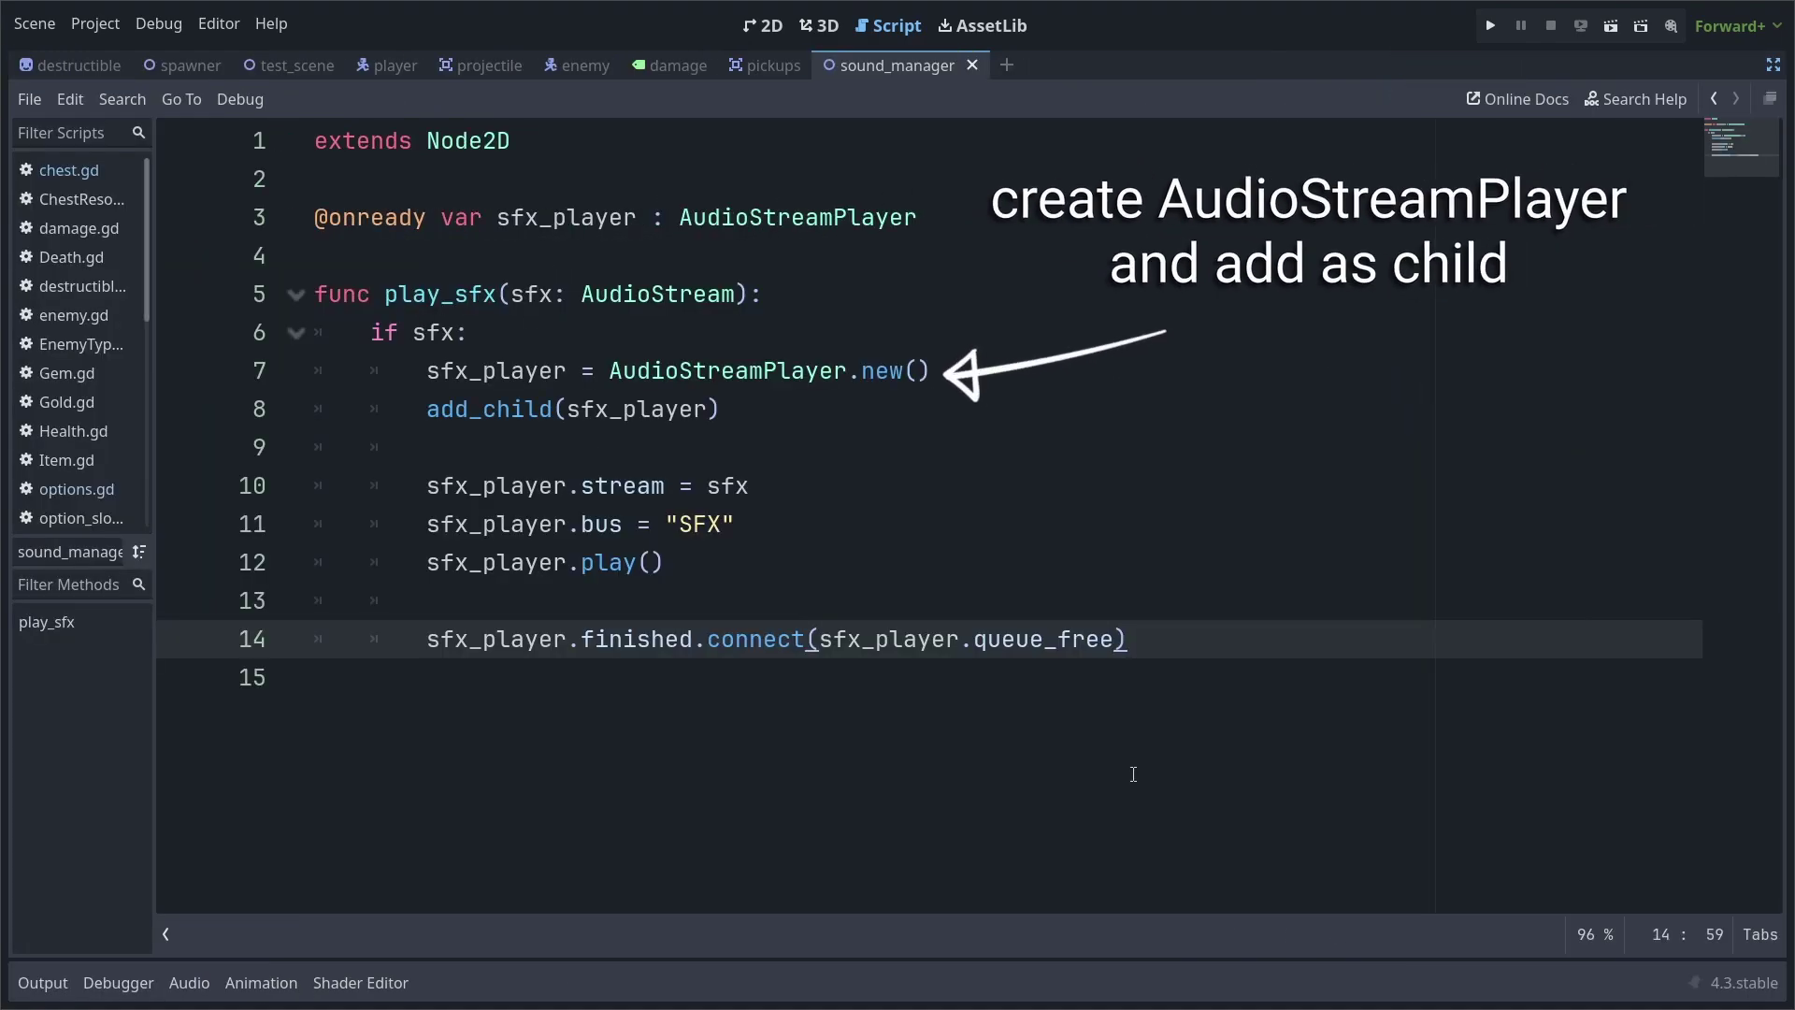
key(ctrl+s)
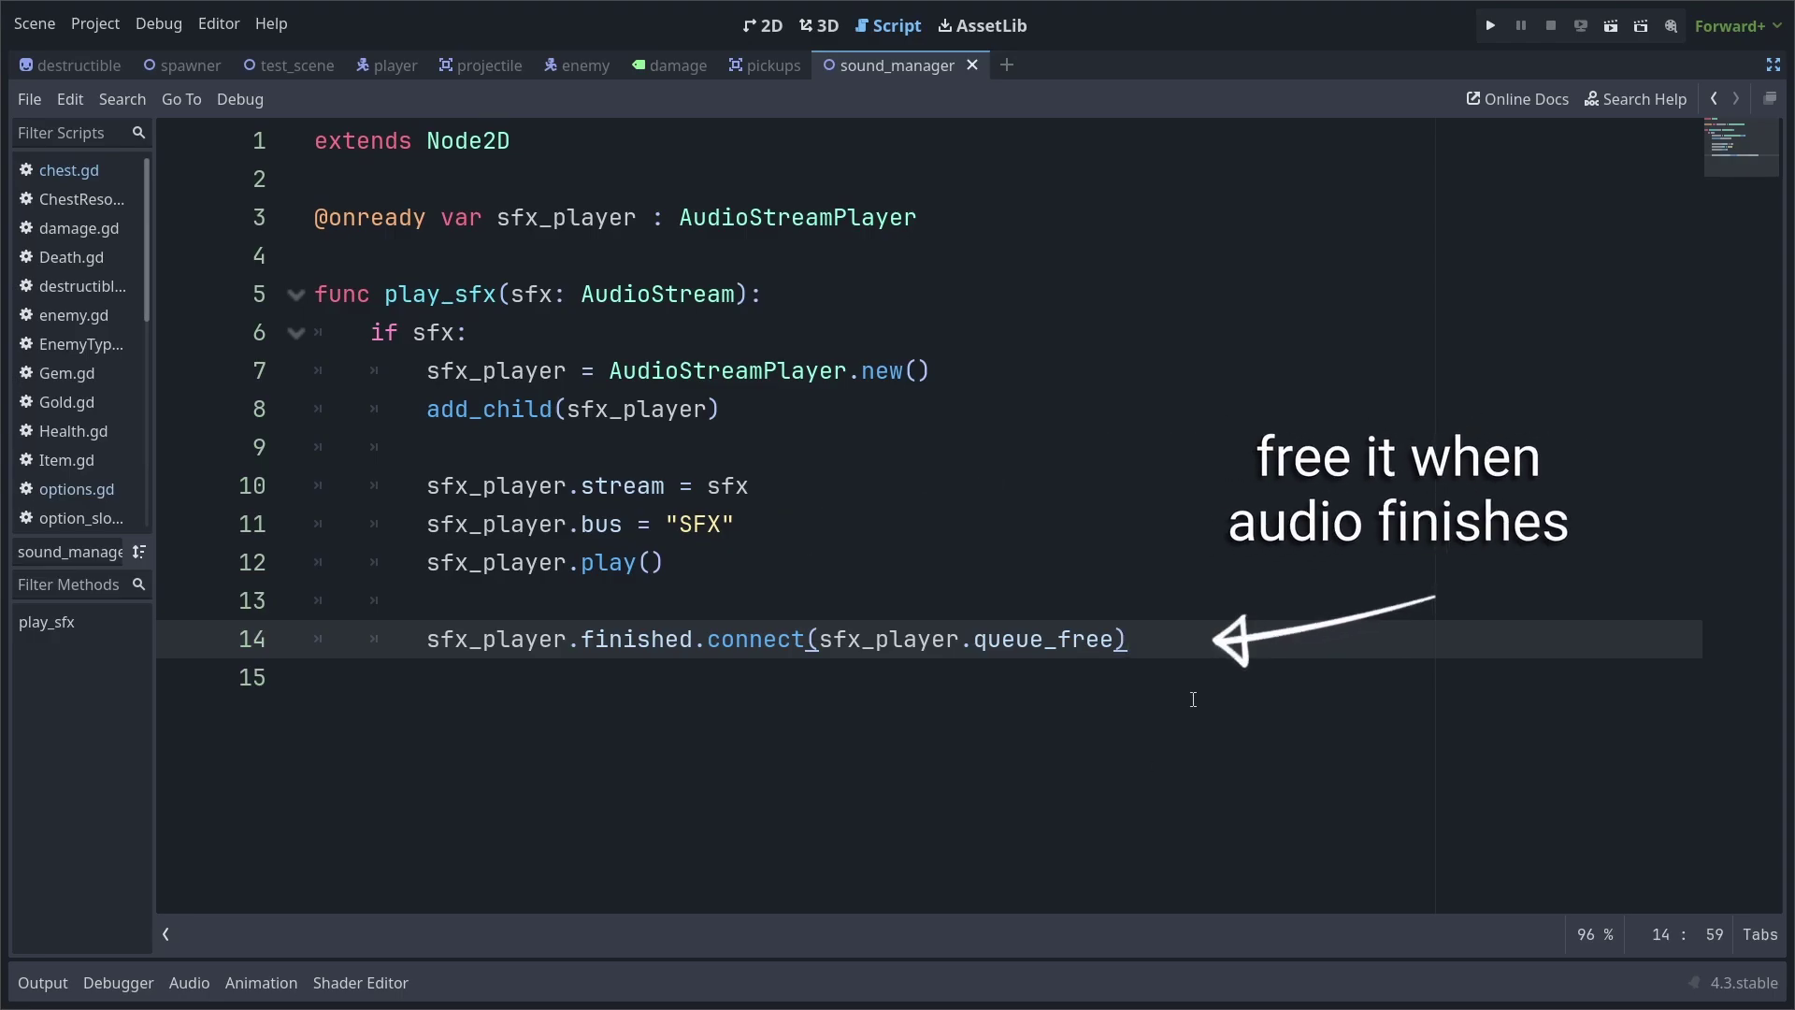
ctrl+scroll(1194, 700, up, 1)
ctrl+scroll(1193, 699, up, 1)
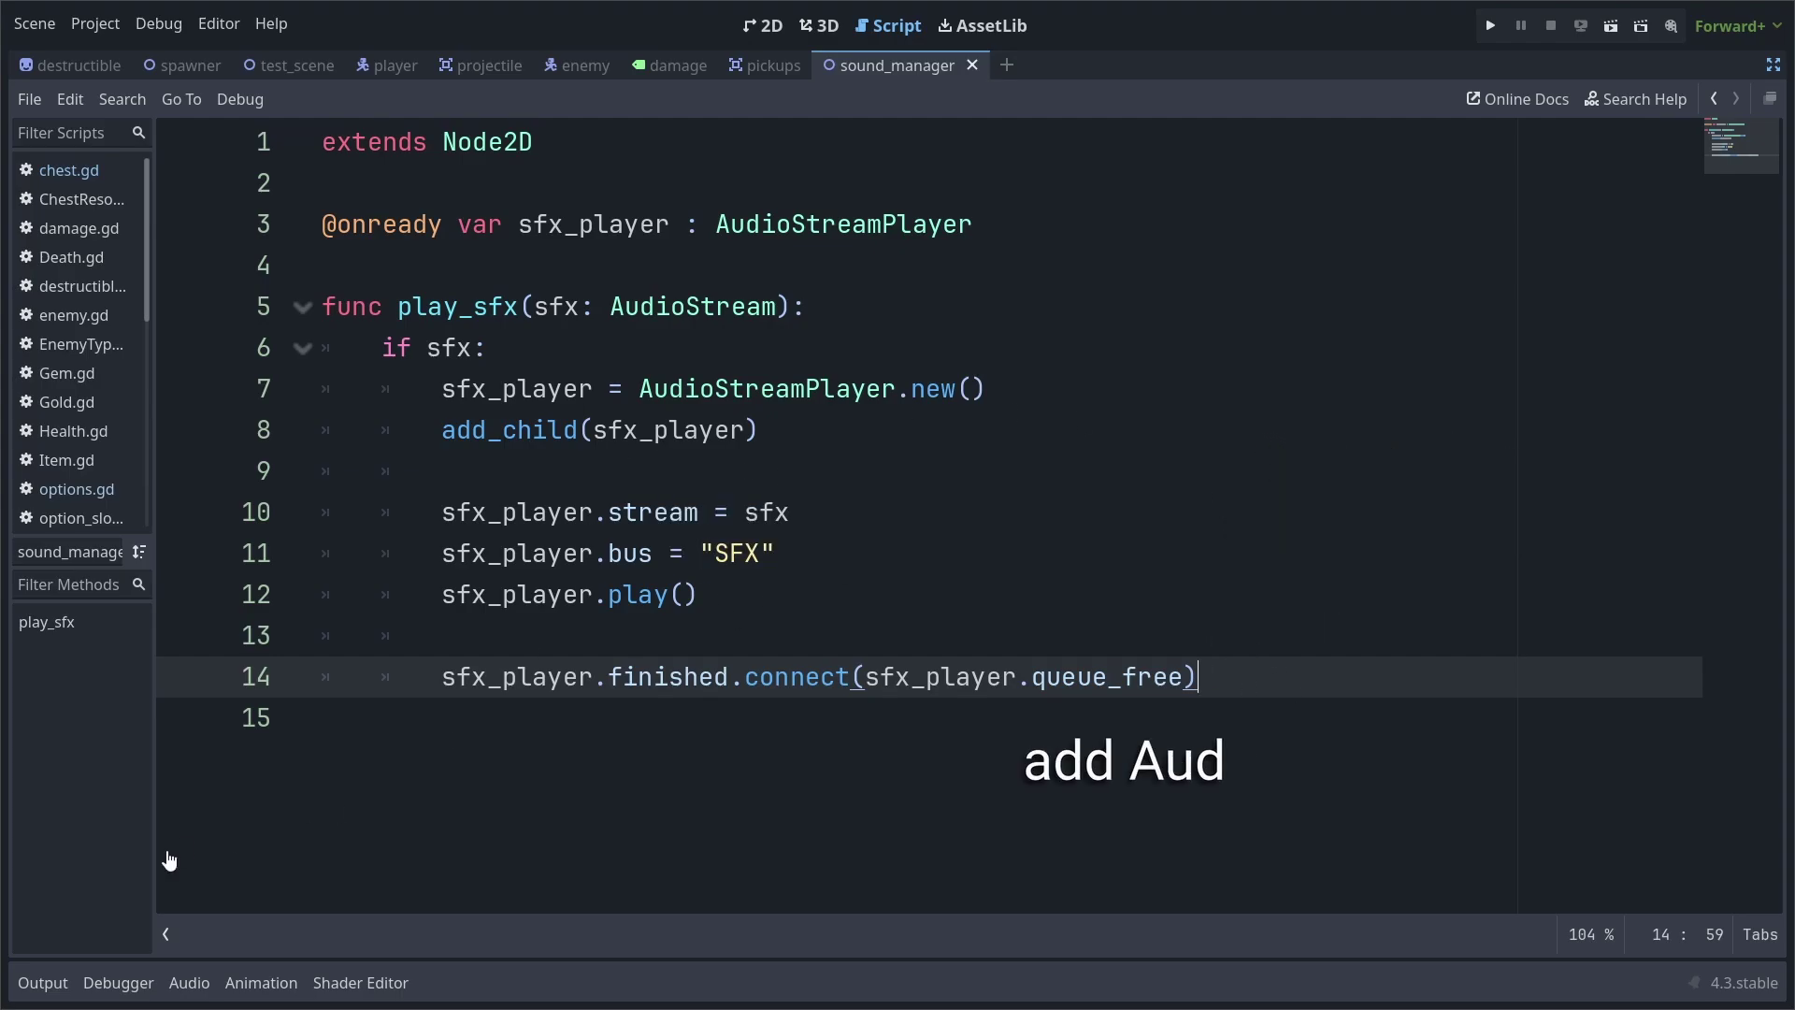
Step: Add two audio buses in the Audio panel, named SFX and Music
click(181, 979)
click(1454, 609)
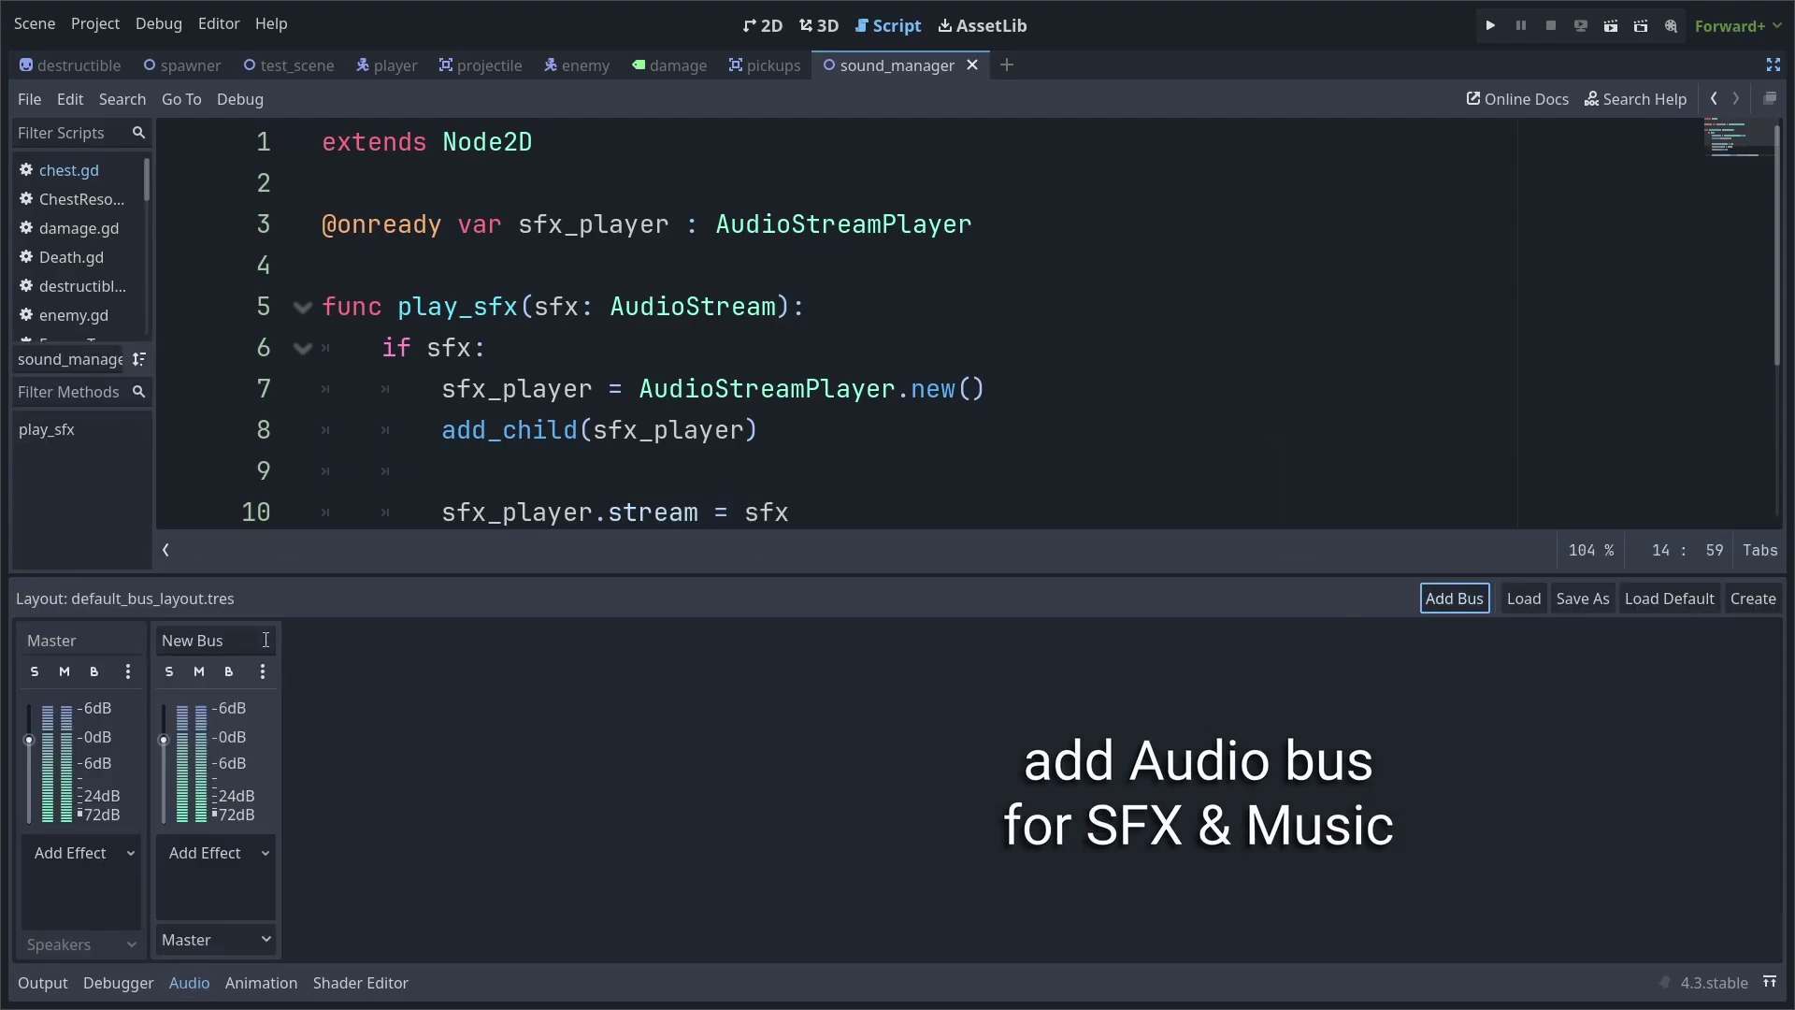
double_click(168, 641)
text(SFX)
key(Return)
click(1454, 599)
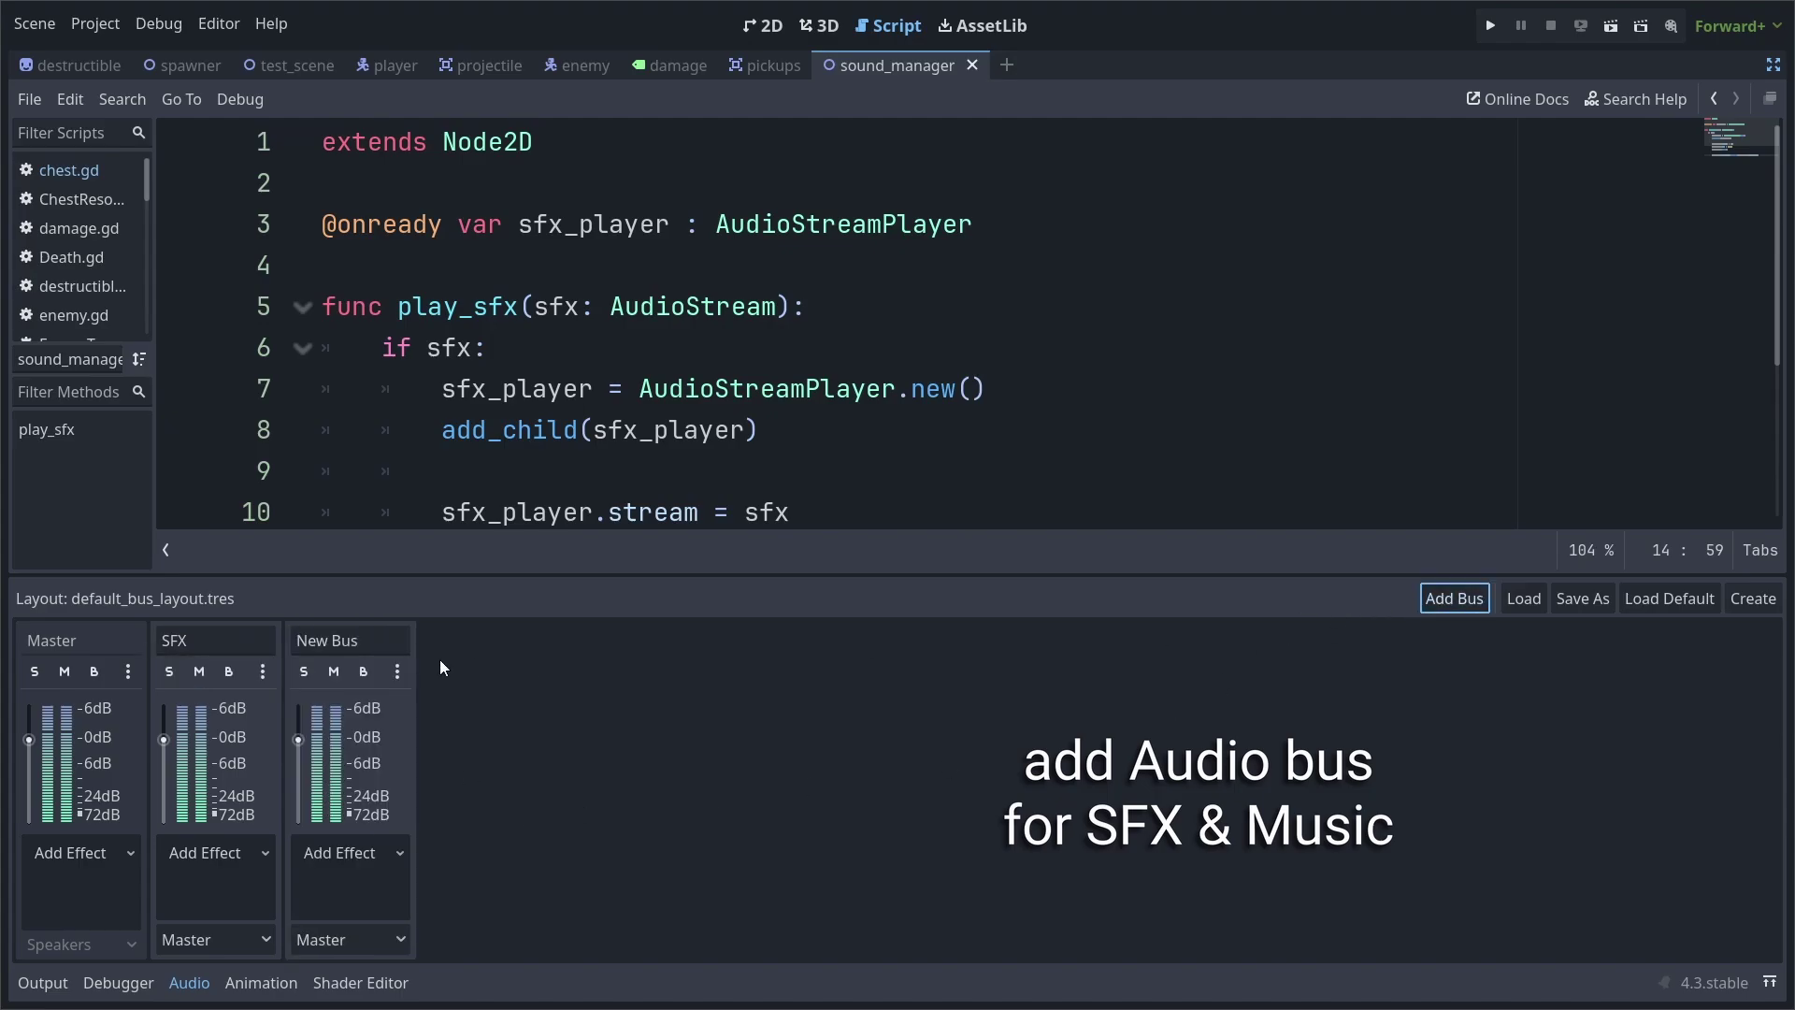
double_click(318, 641)
text(Music)
key(Return)
click(189, 982)
scroll(70, 384, down, 3)
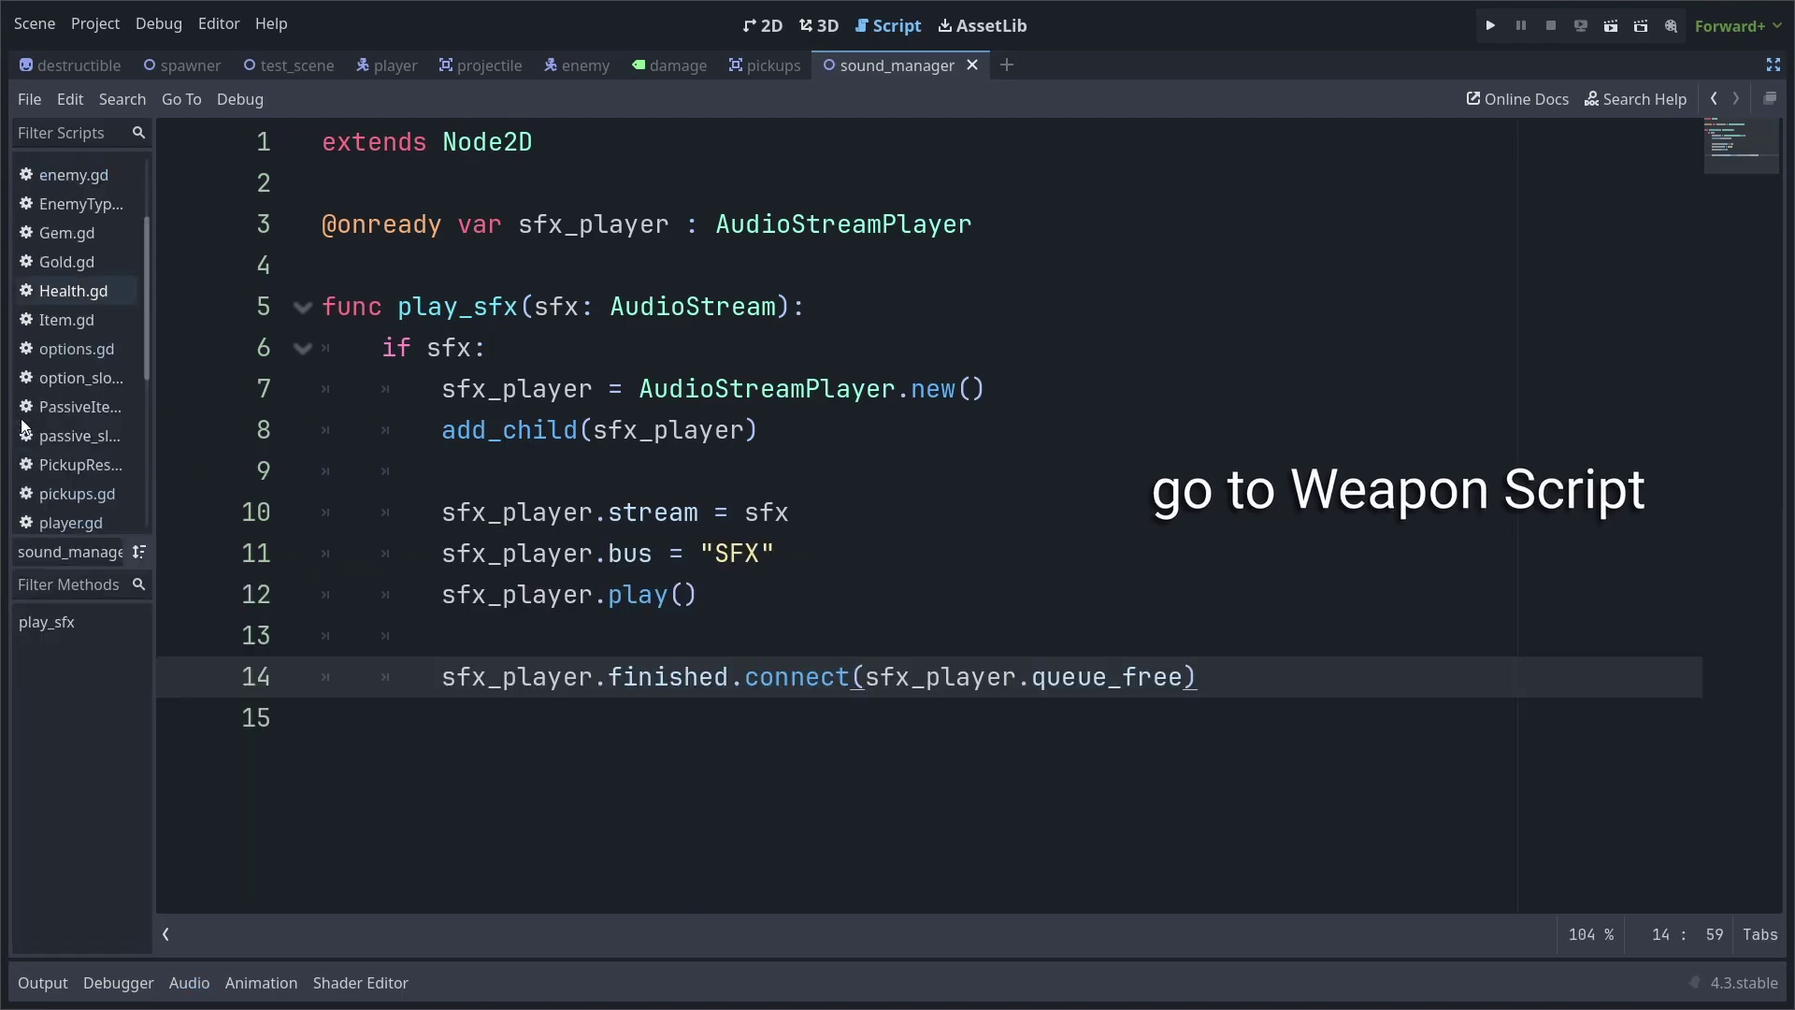
scroll(70, 383, down, 3)
click(73, 458)
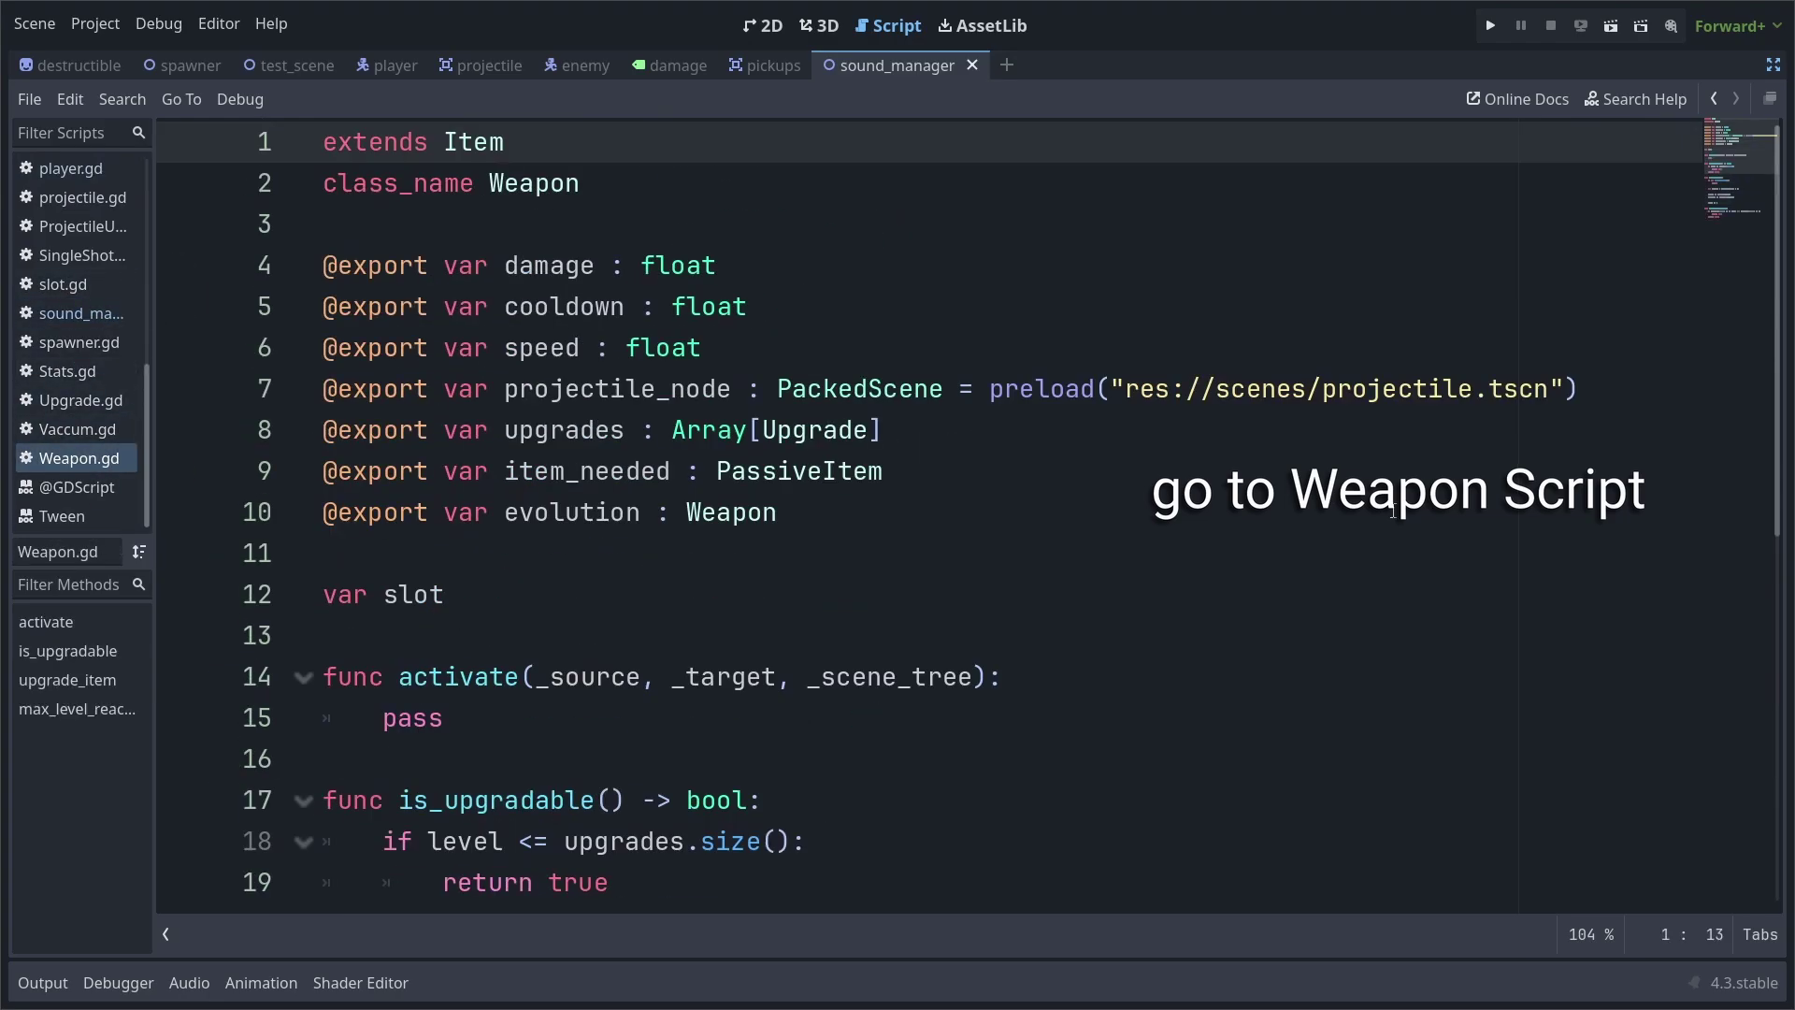
click(818, 516)
key(Return)
text(@export var sound : AudioStream)
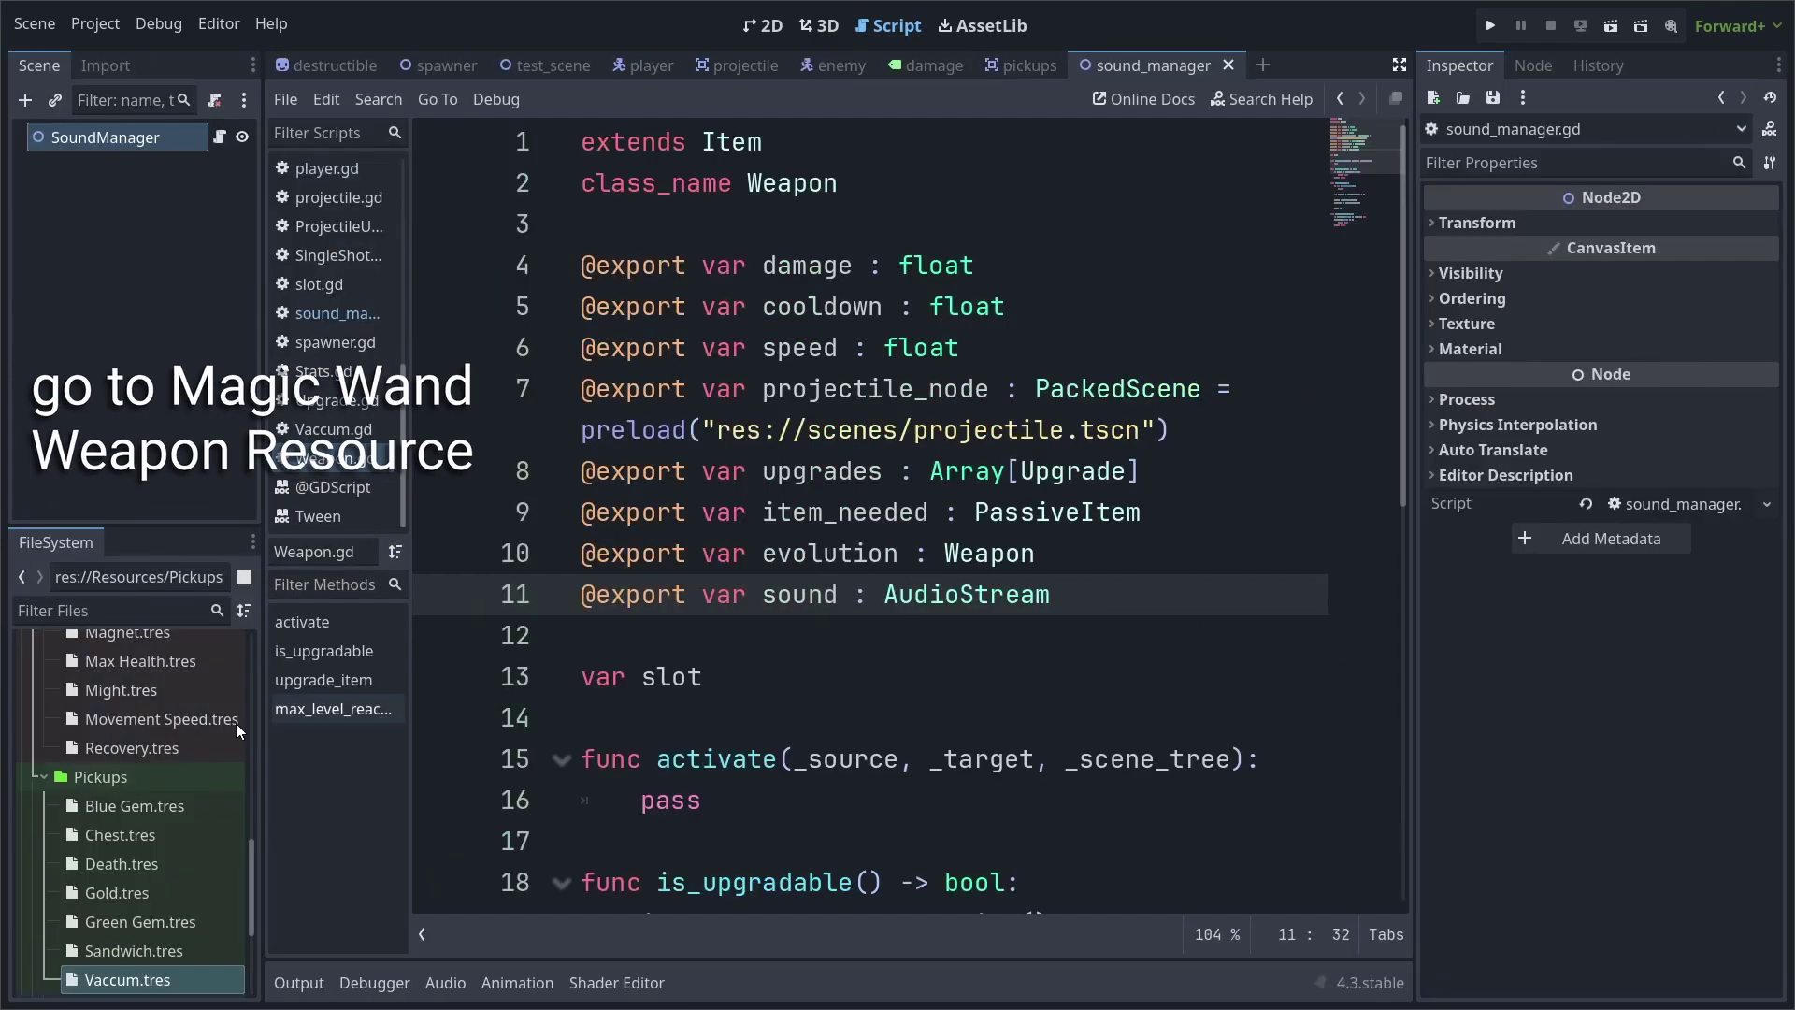
Step: Assign Shoot.wav to the Magic Wand resource's Sound field and expand it to preview
scroll(182, 784, down, 5)
click(135, 859)
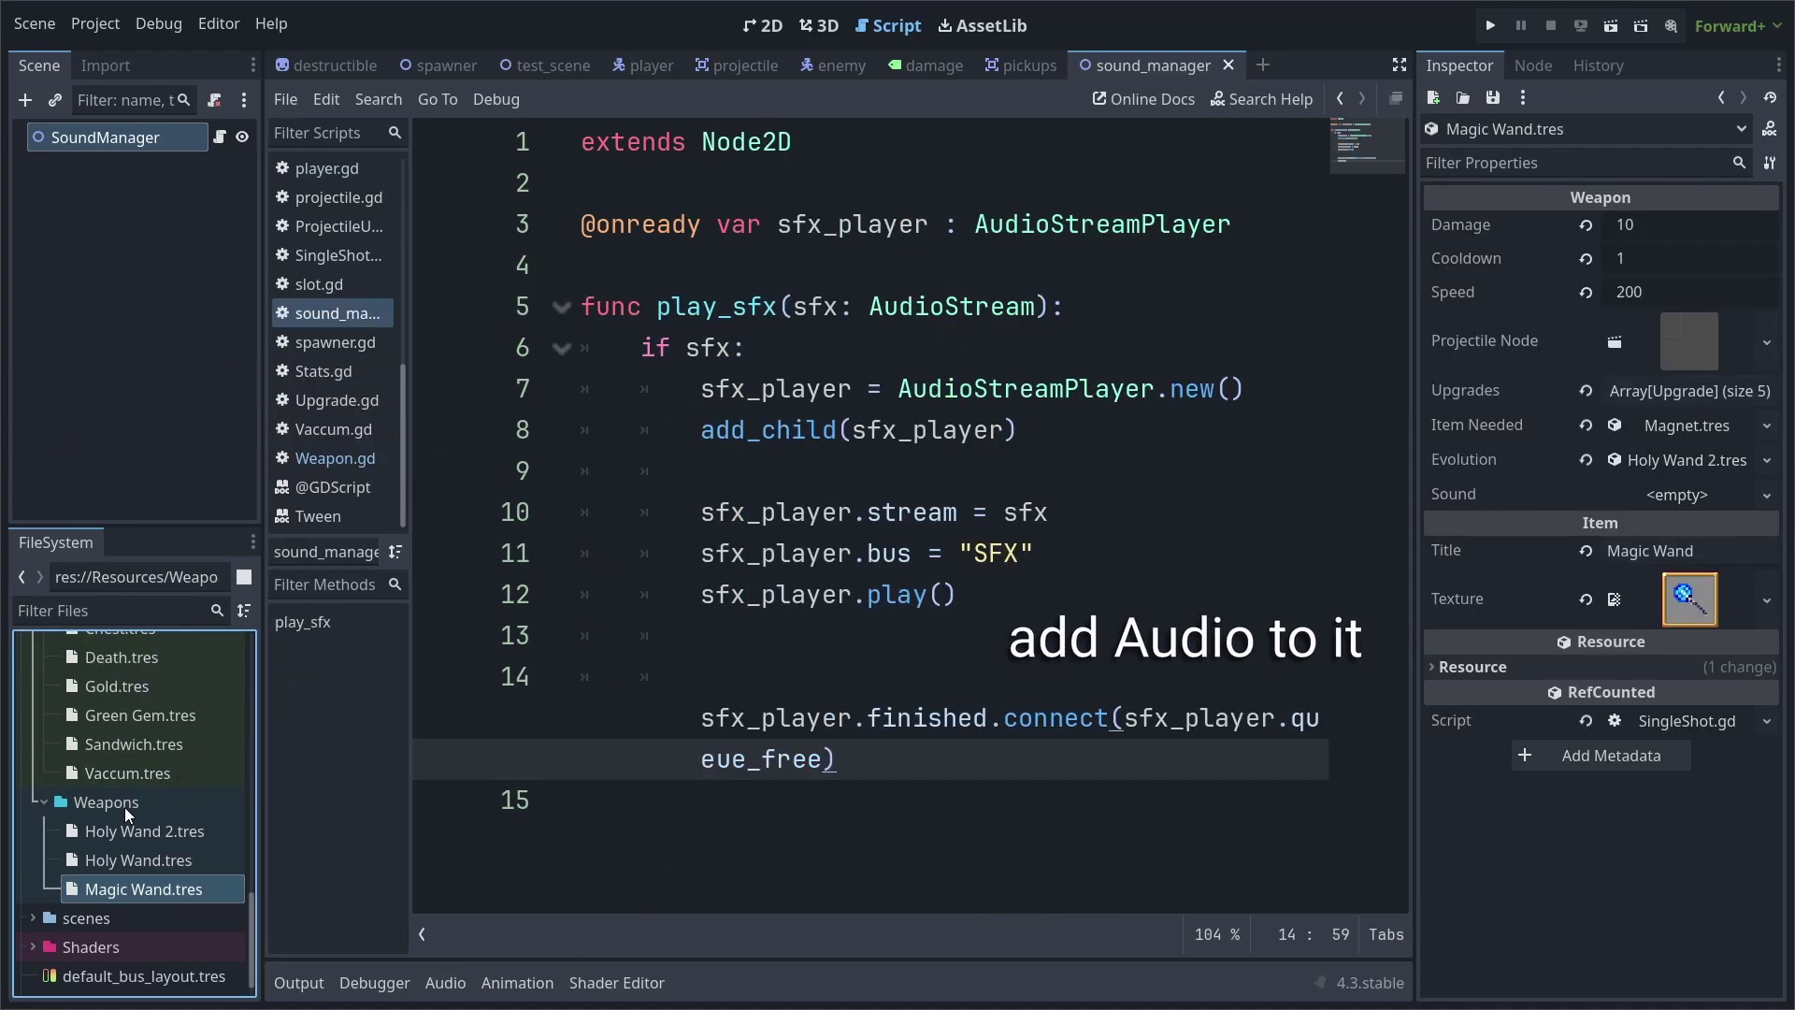
scroll(126, 804, up, 3)
scroll(53, 776, up, 5)
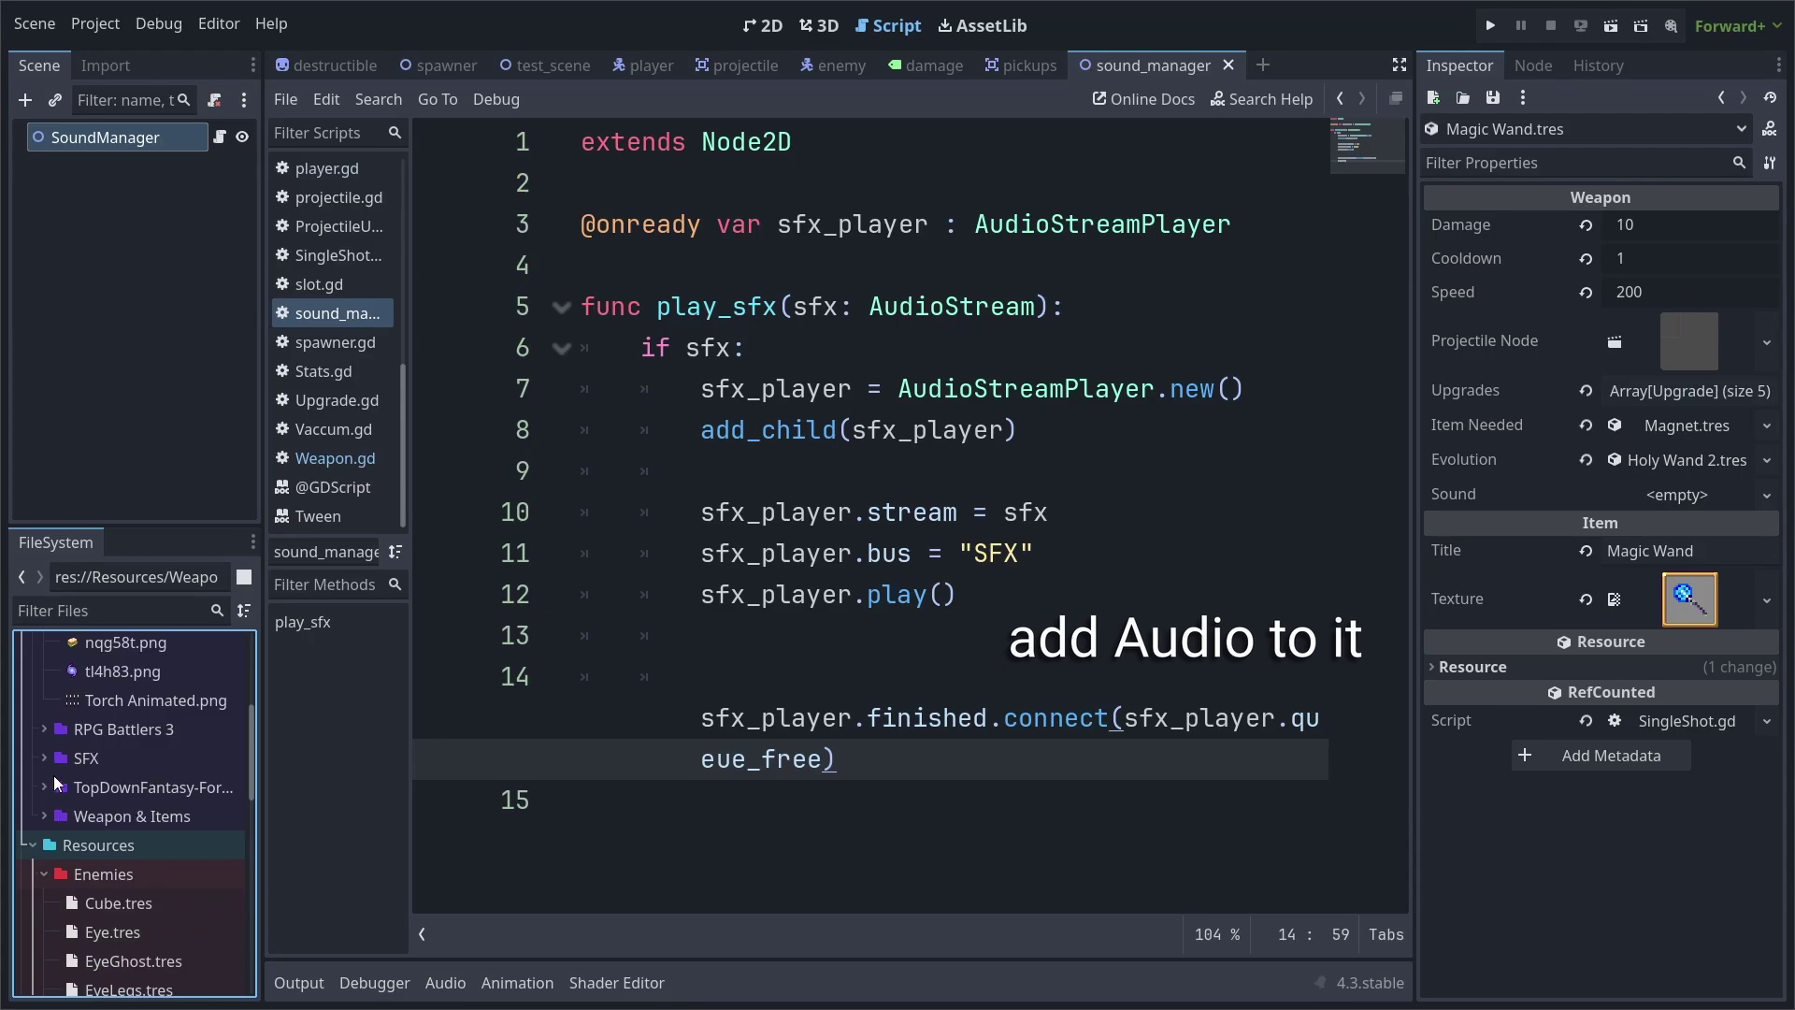
scroll(215, 715, up, 3)
drag(120, 841, 1679, 496)
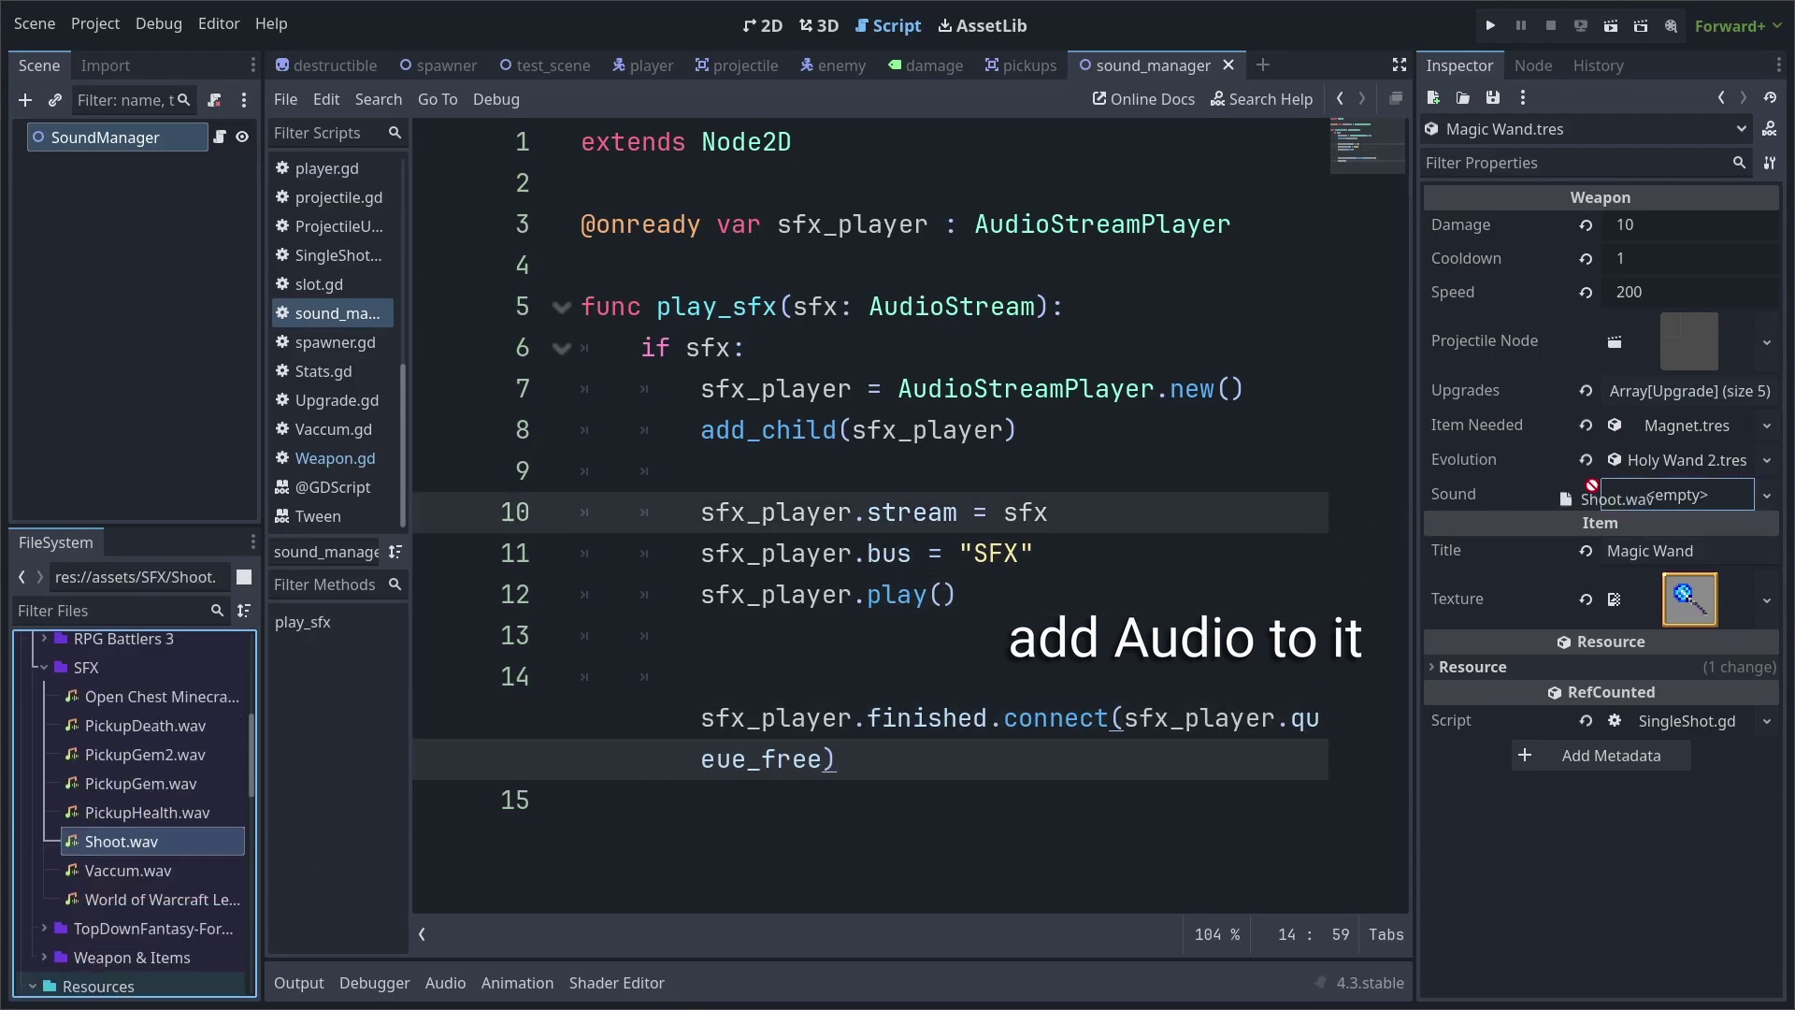
click(1456, 516)
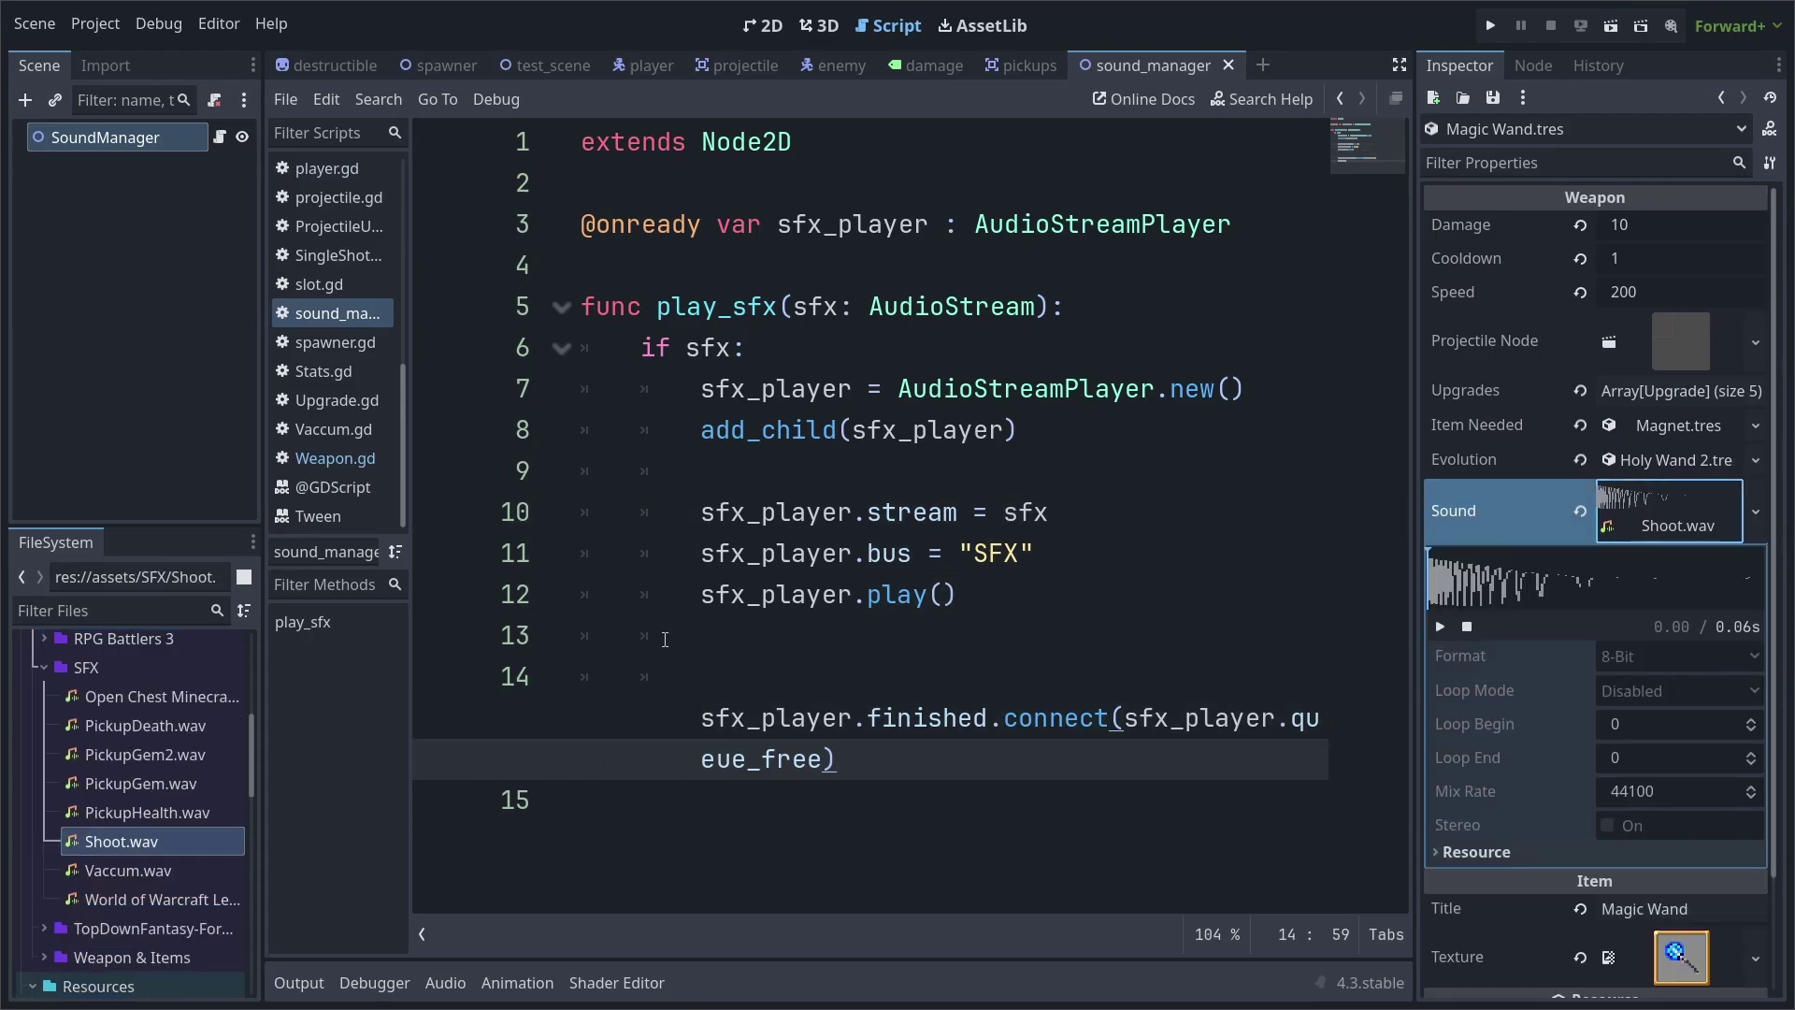
Step: Add SoundManager.play_sfx(sound) to shoot() in SingleShot.gd, then save and run the scene
click(334, 267)
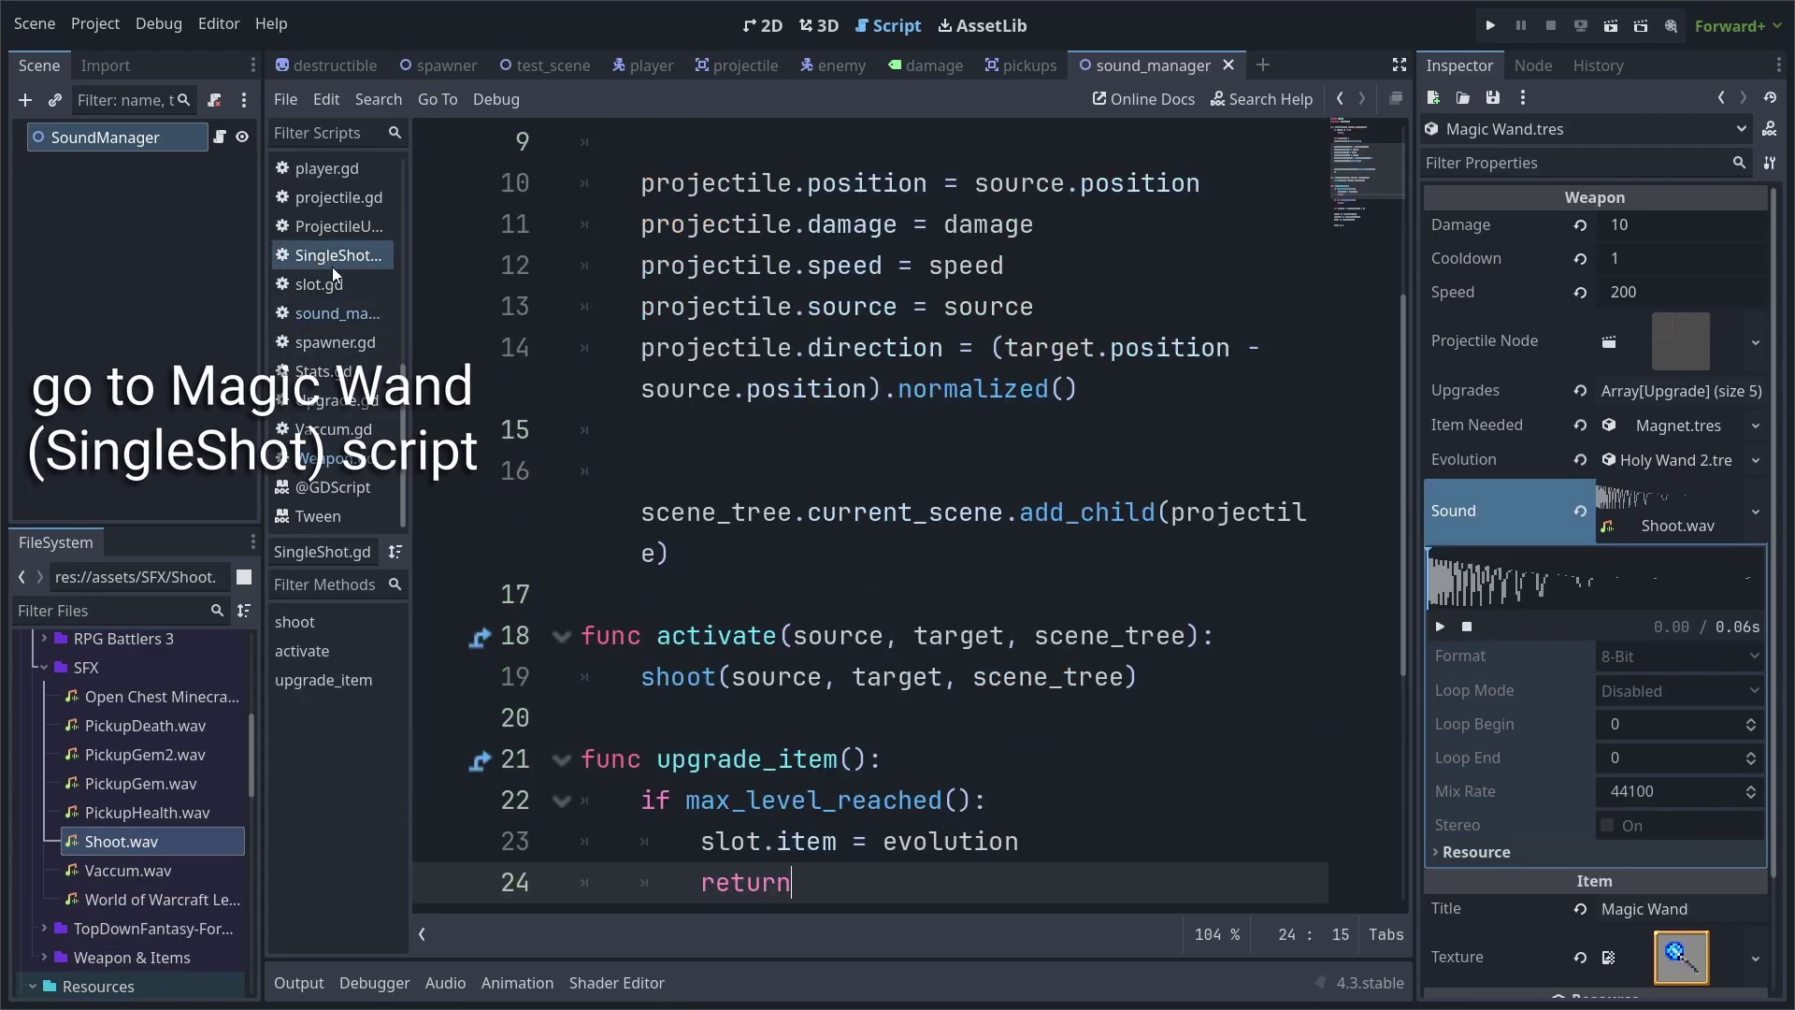
click(1399, 66)
scroll(1082, 540, up, 3)
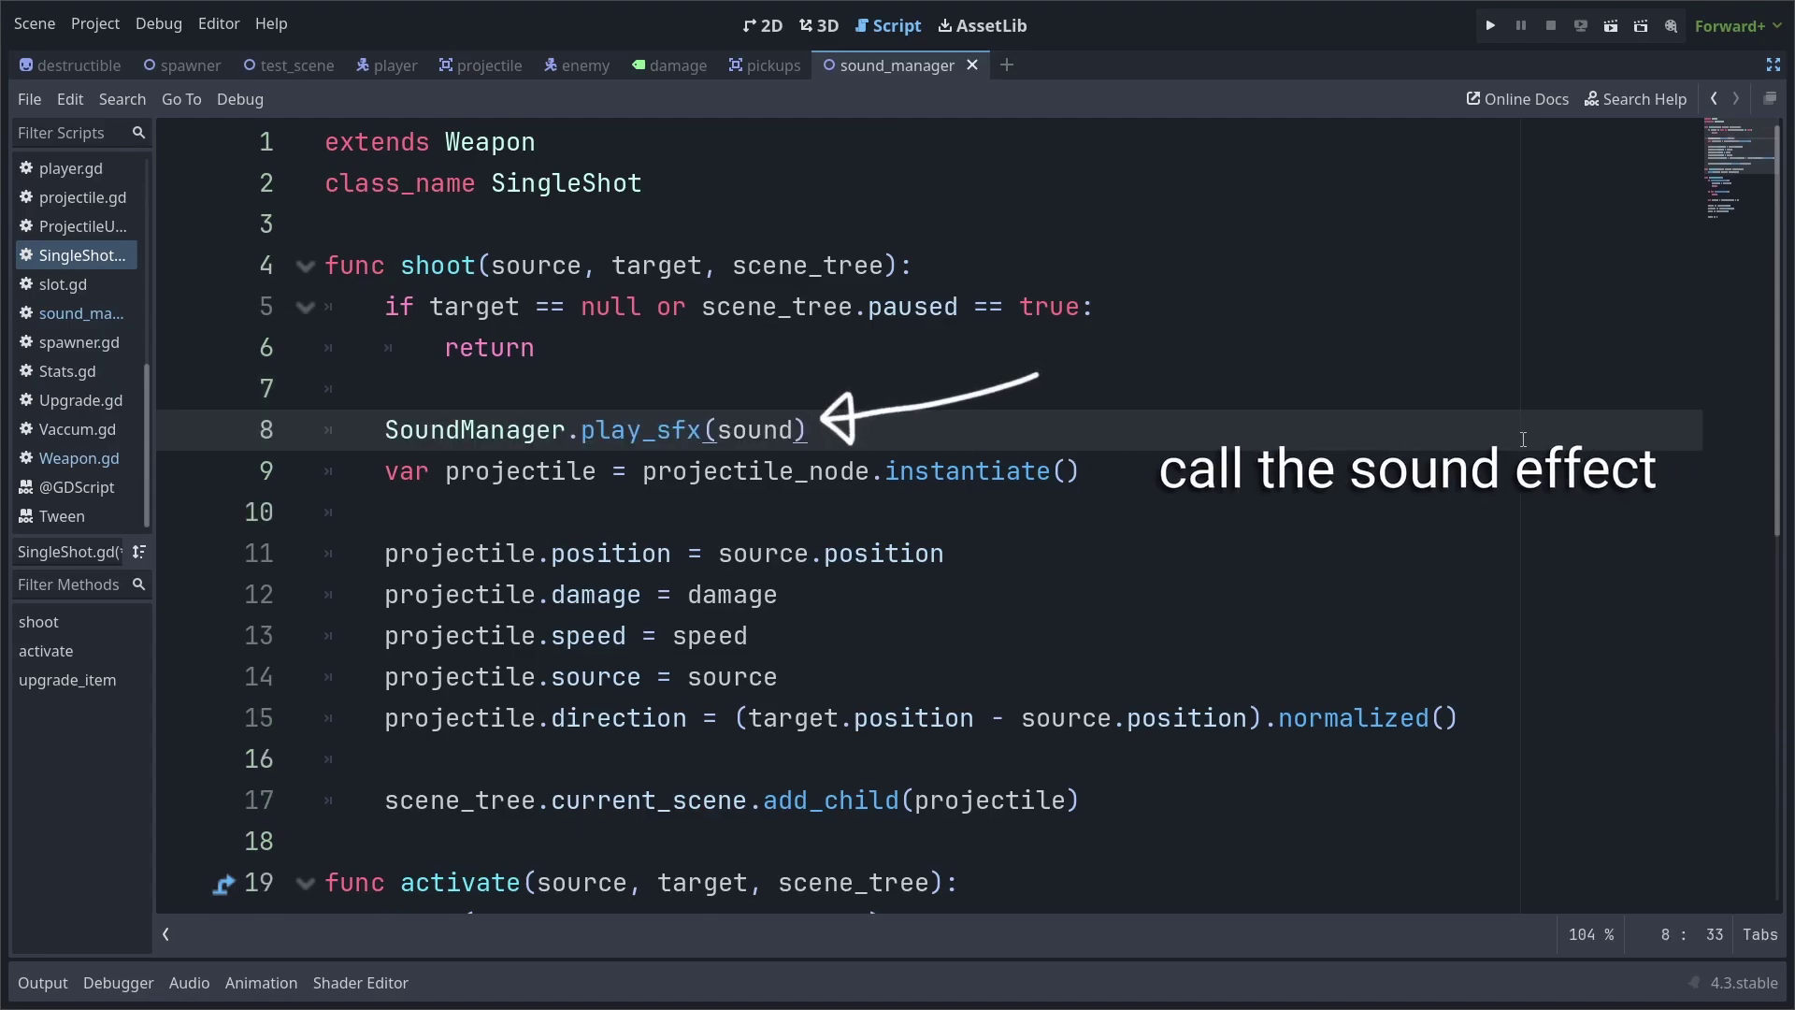
click(1611, 26)
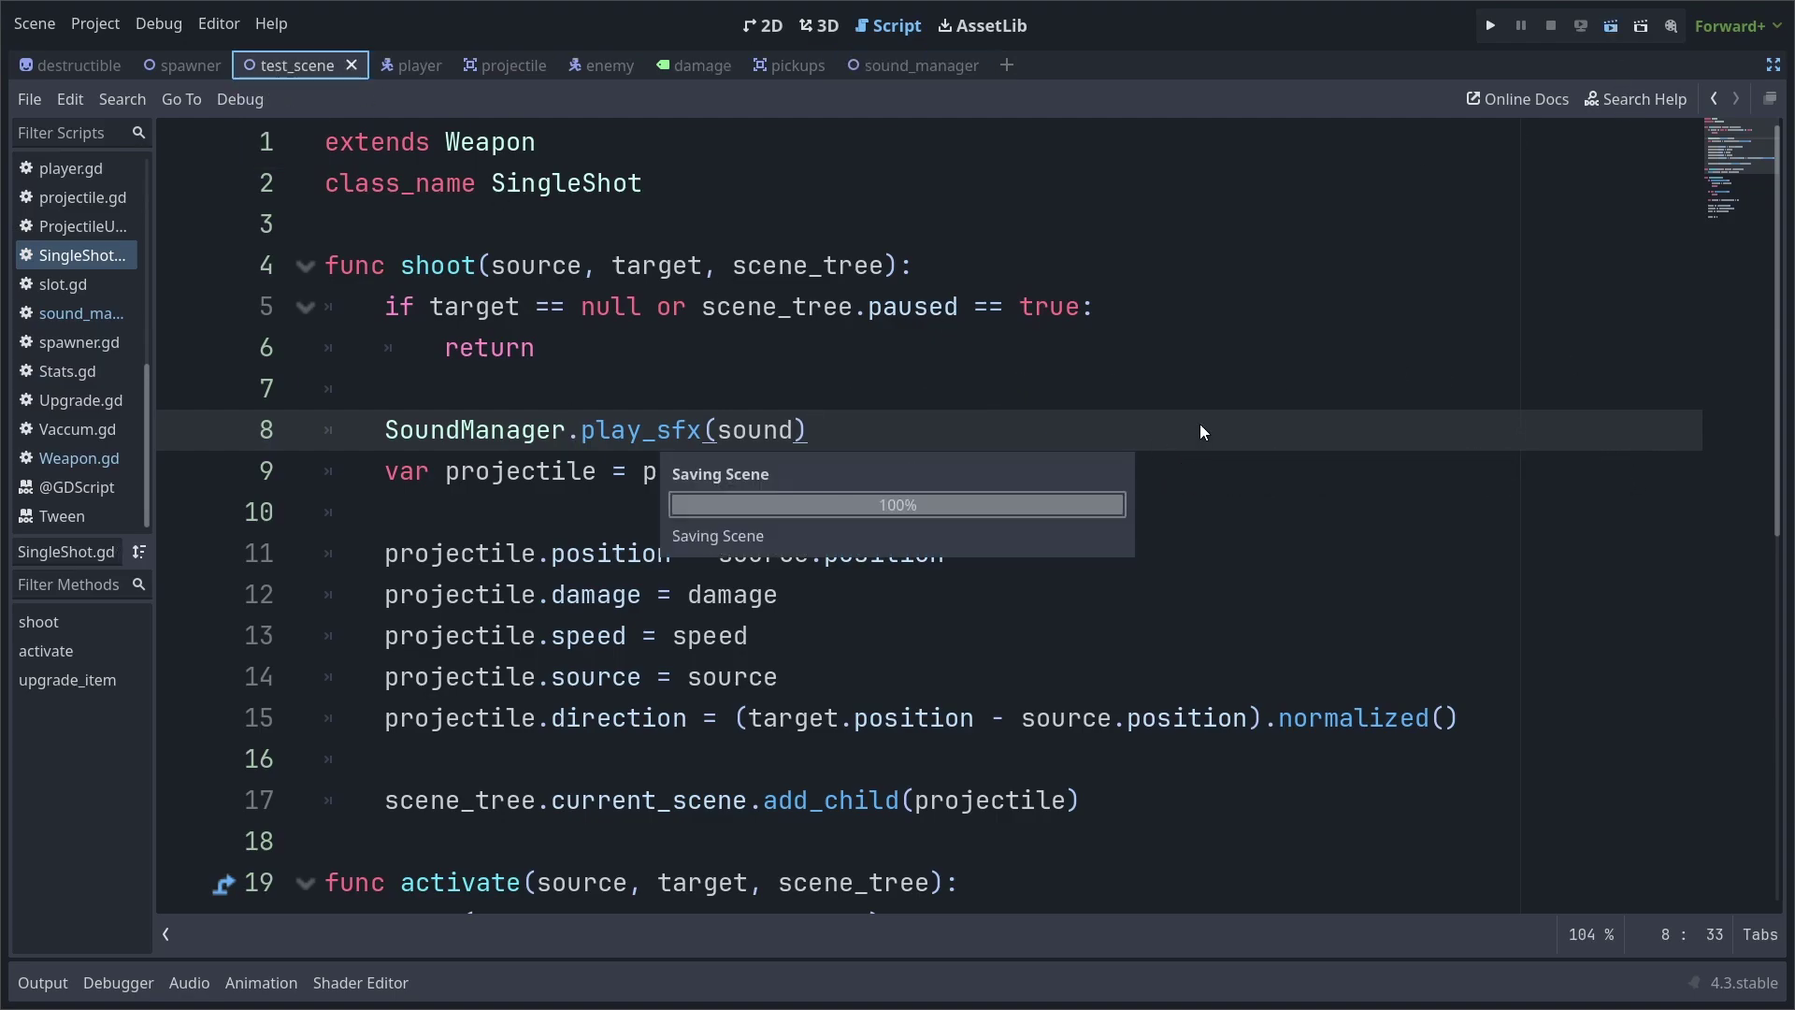
Step: Move the player with D and W, take the +1 Damage upgrade, then stop the game with F8
key(d)
key(w)
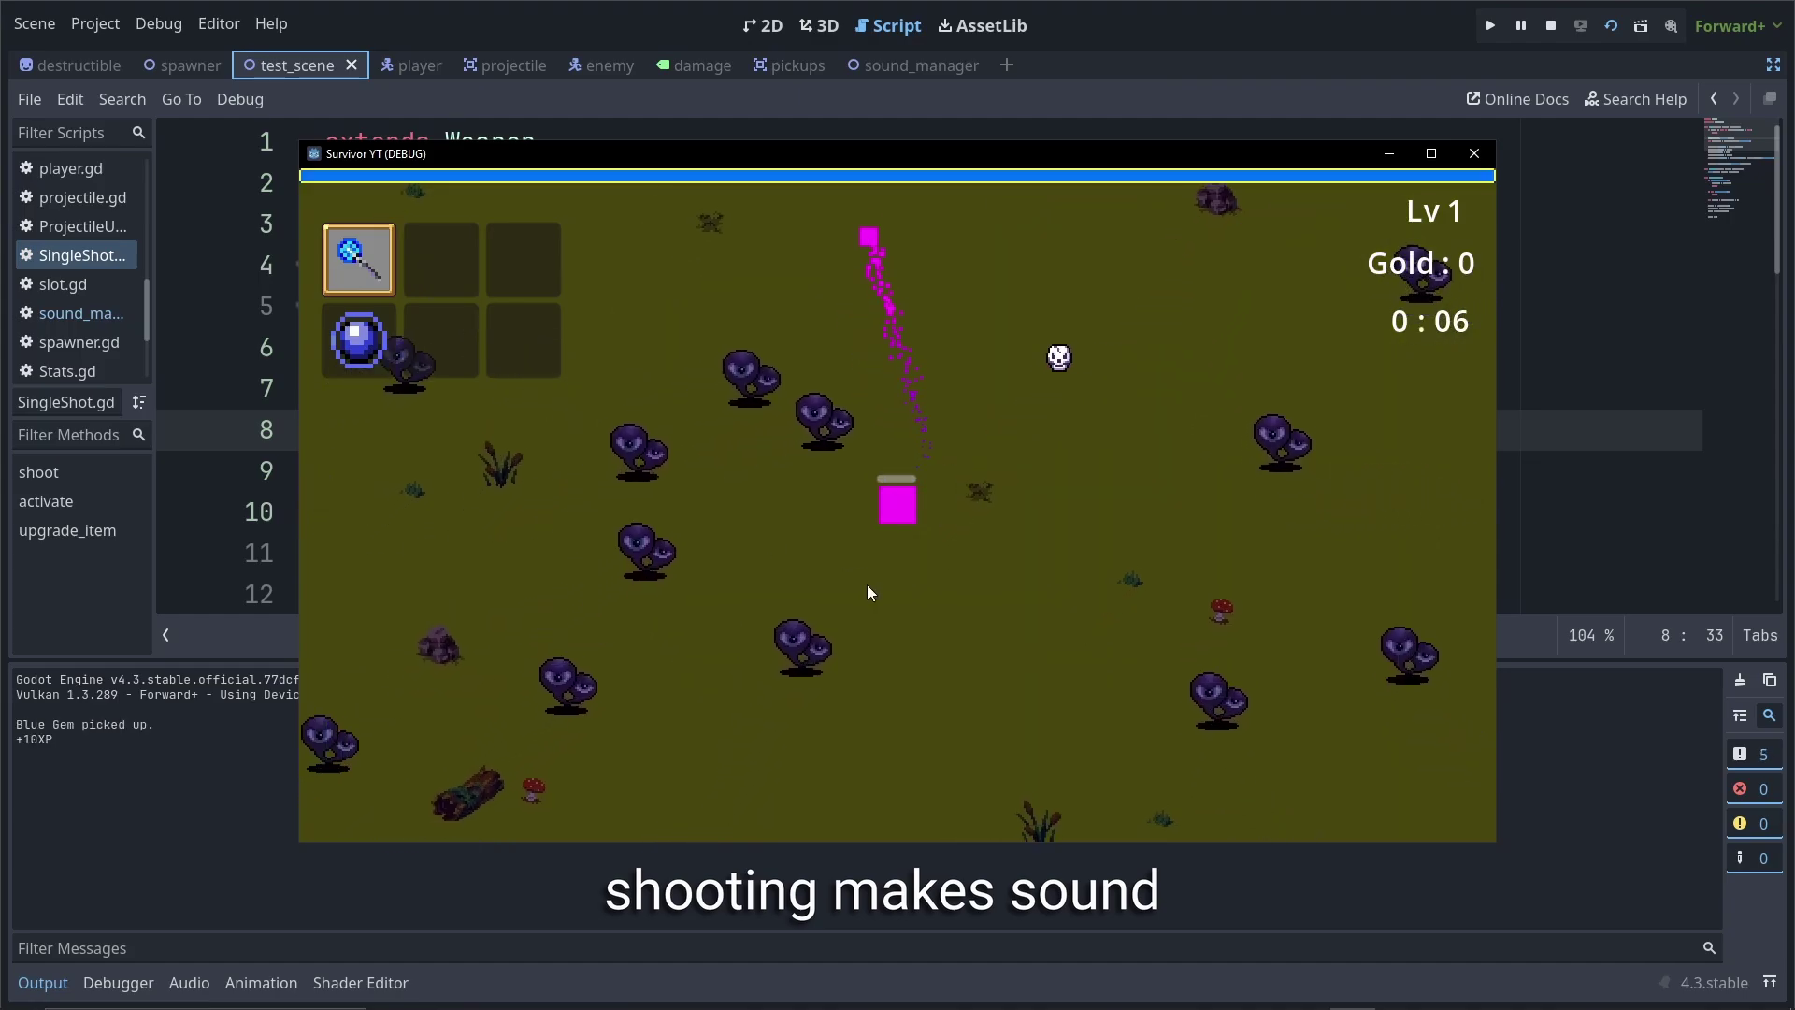
click(929, 470)
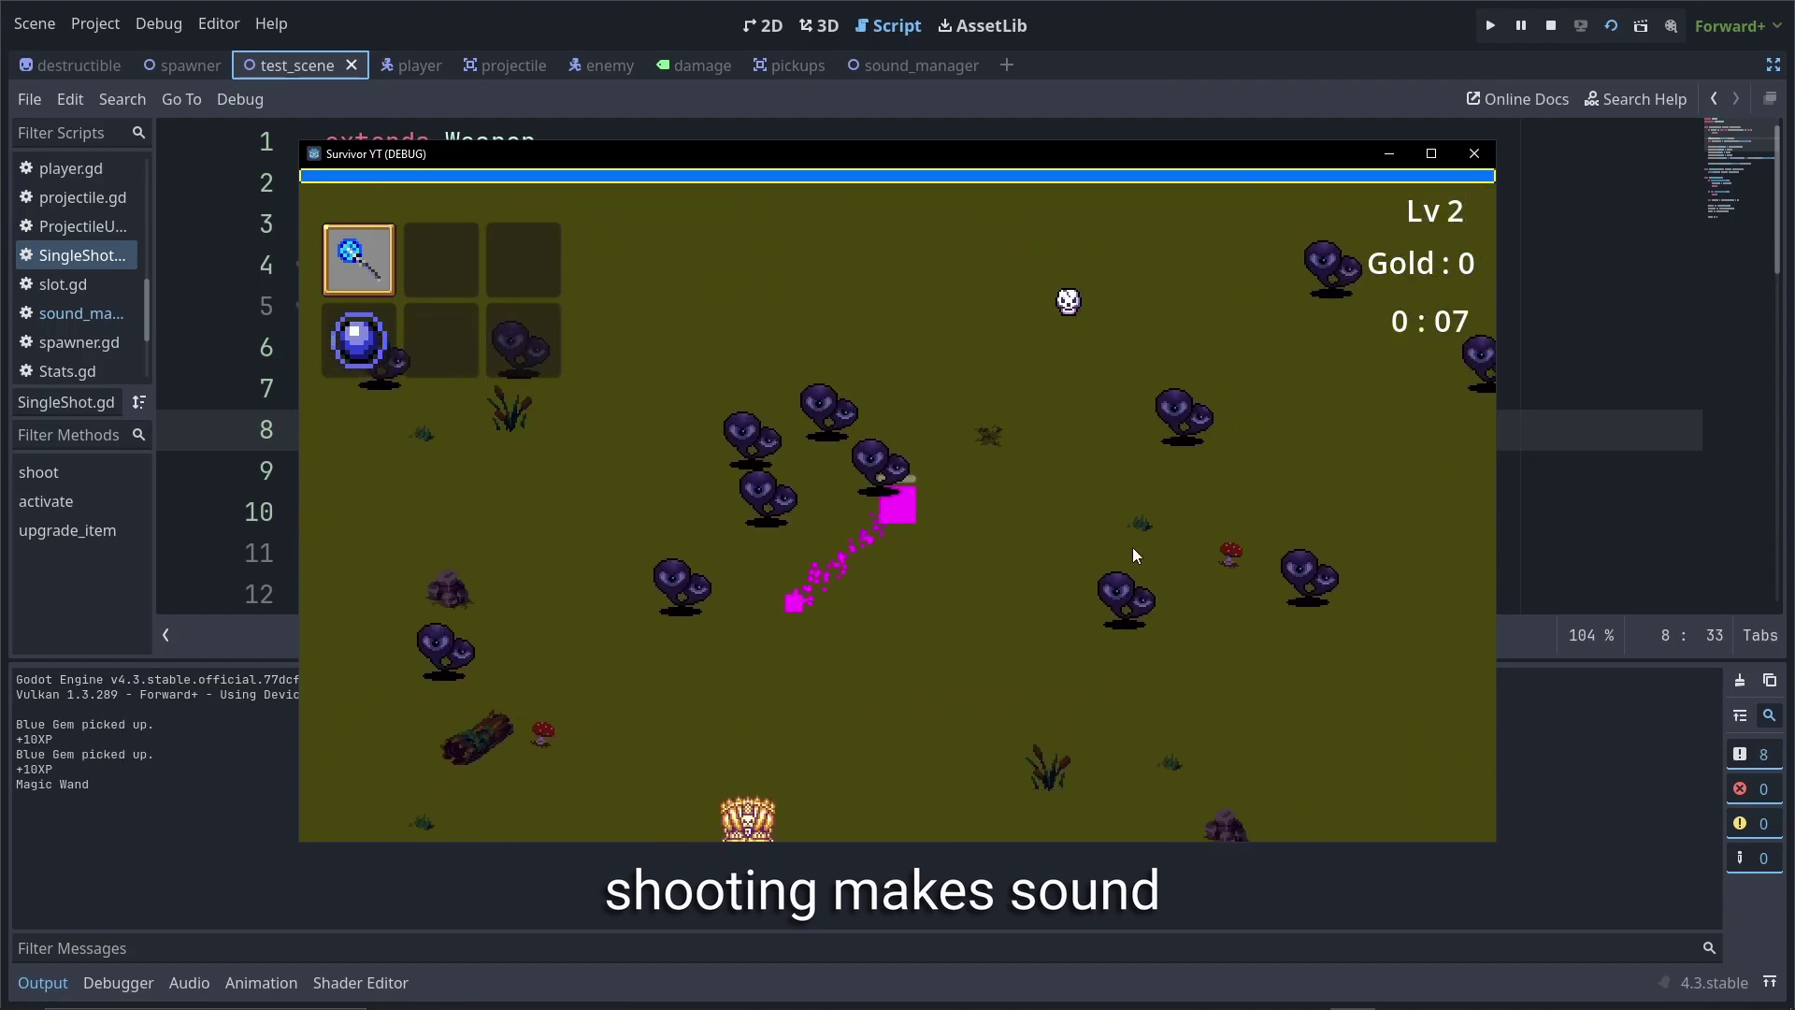
key(F8)
scroll(80, 223, up, 2)
click(75, 233)
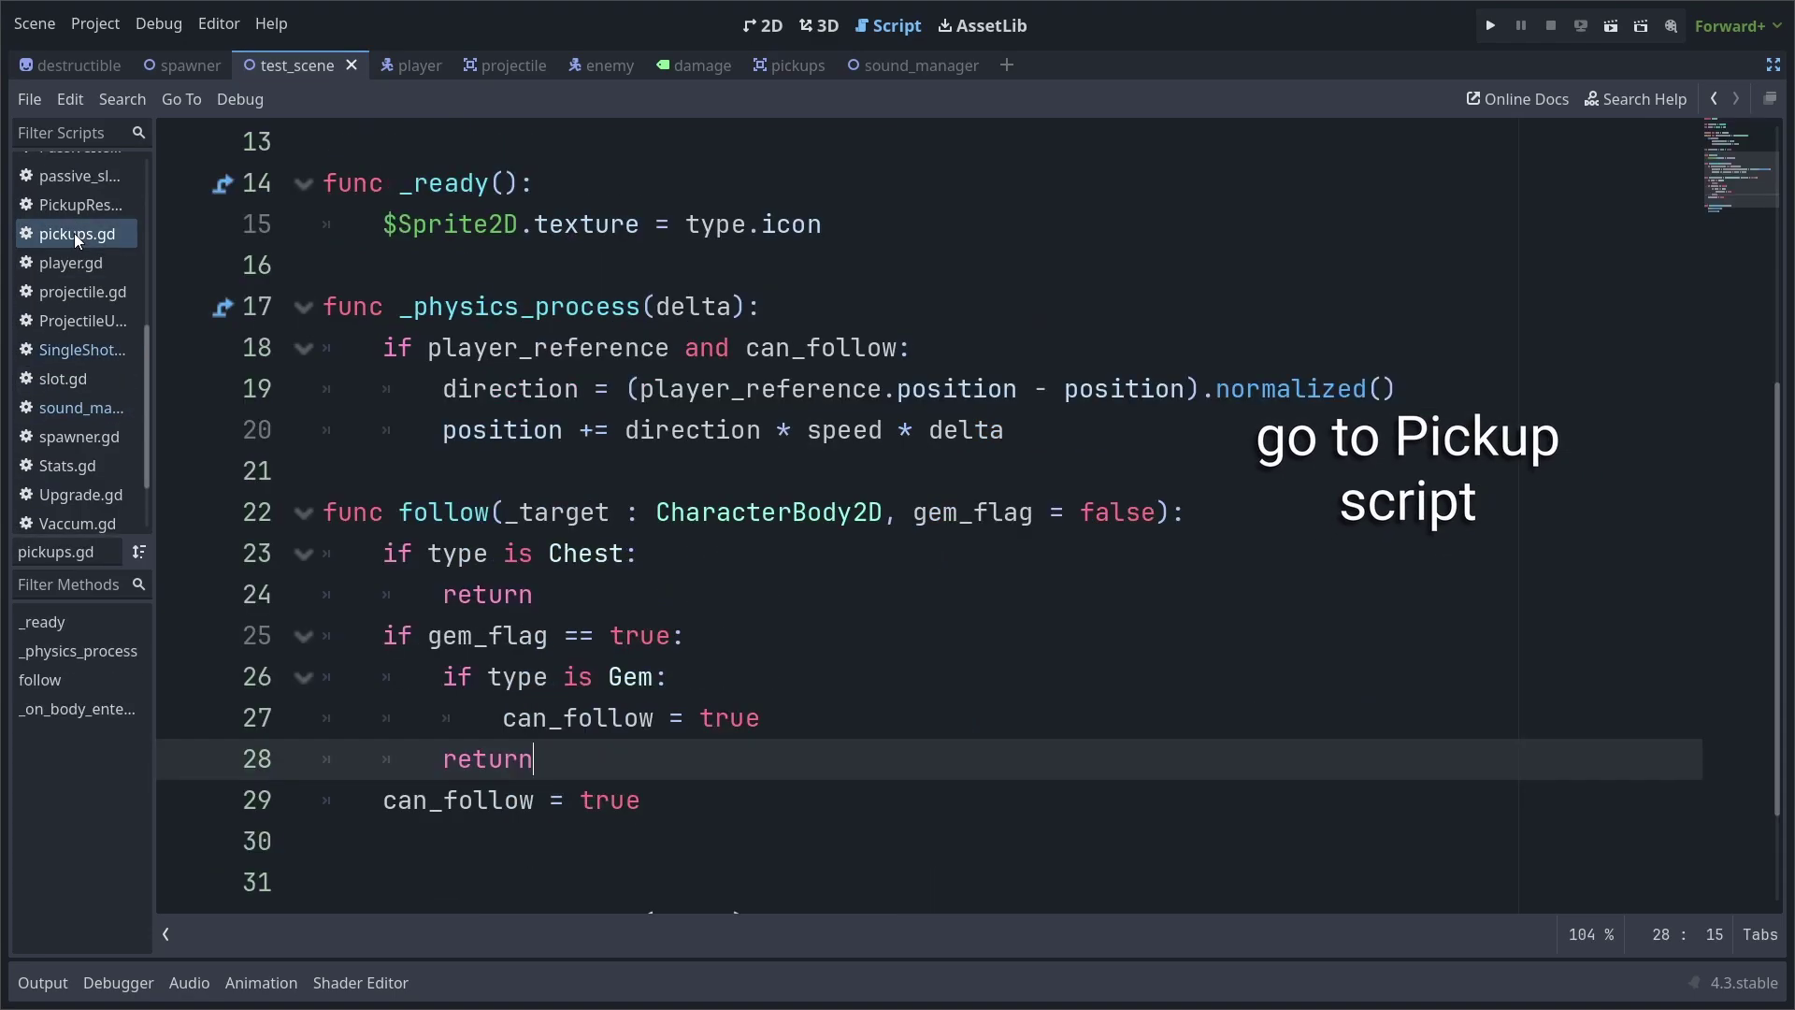
click(77, 205)
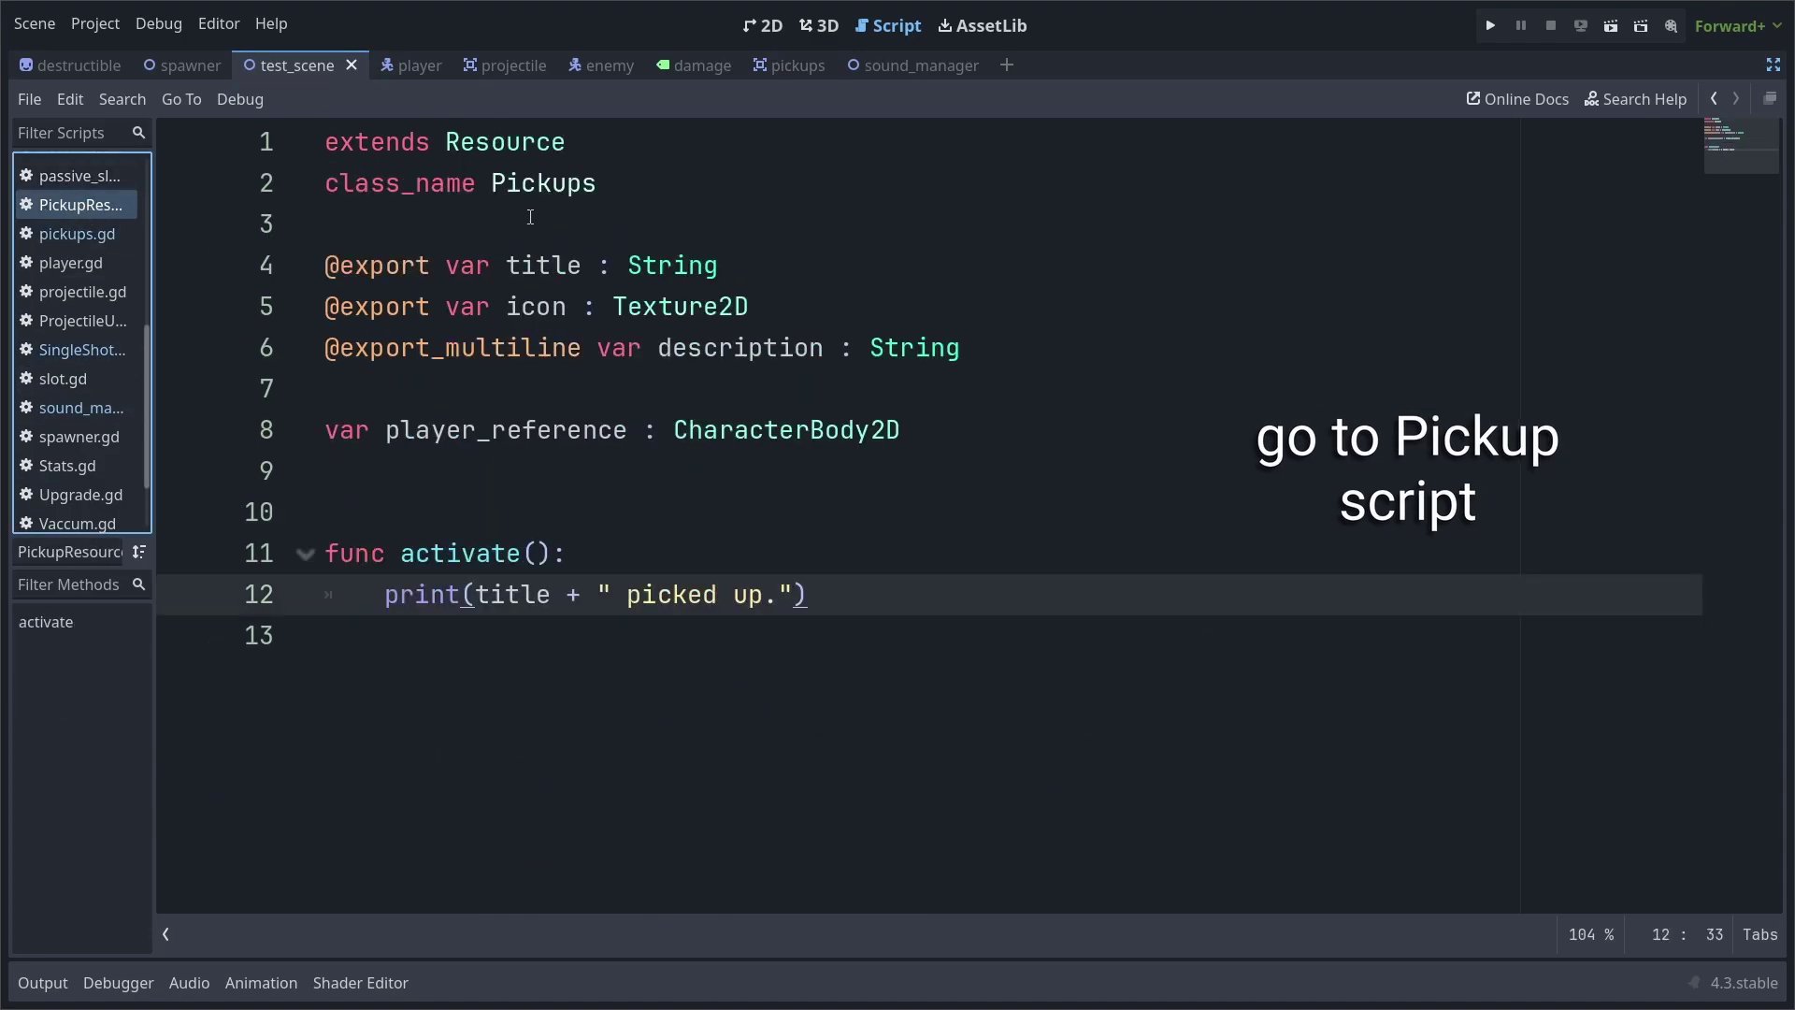
click(474, 384)
key(Return)
text(@export var sound : AudioStream)
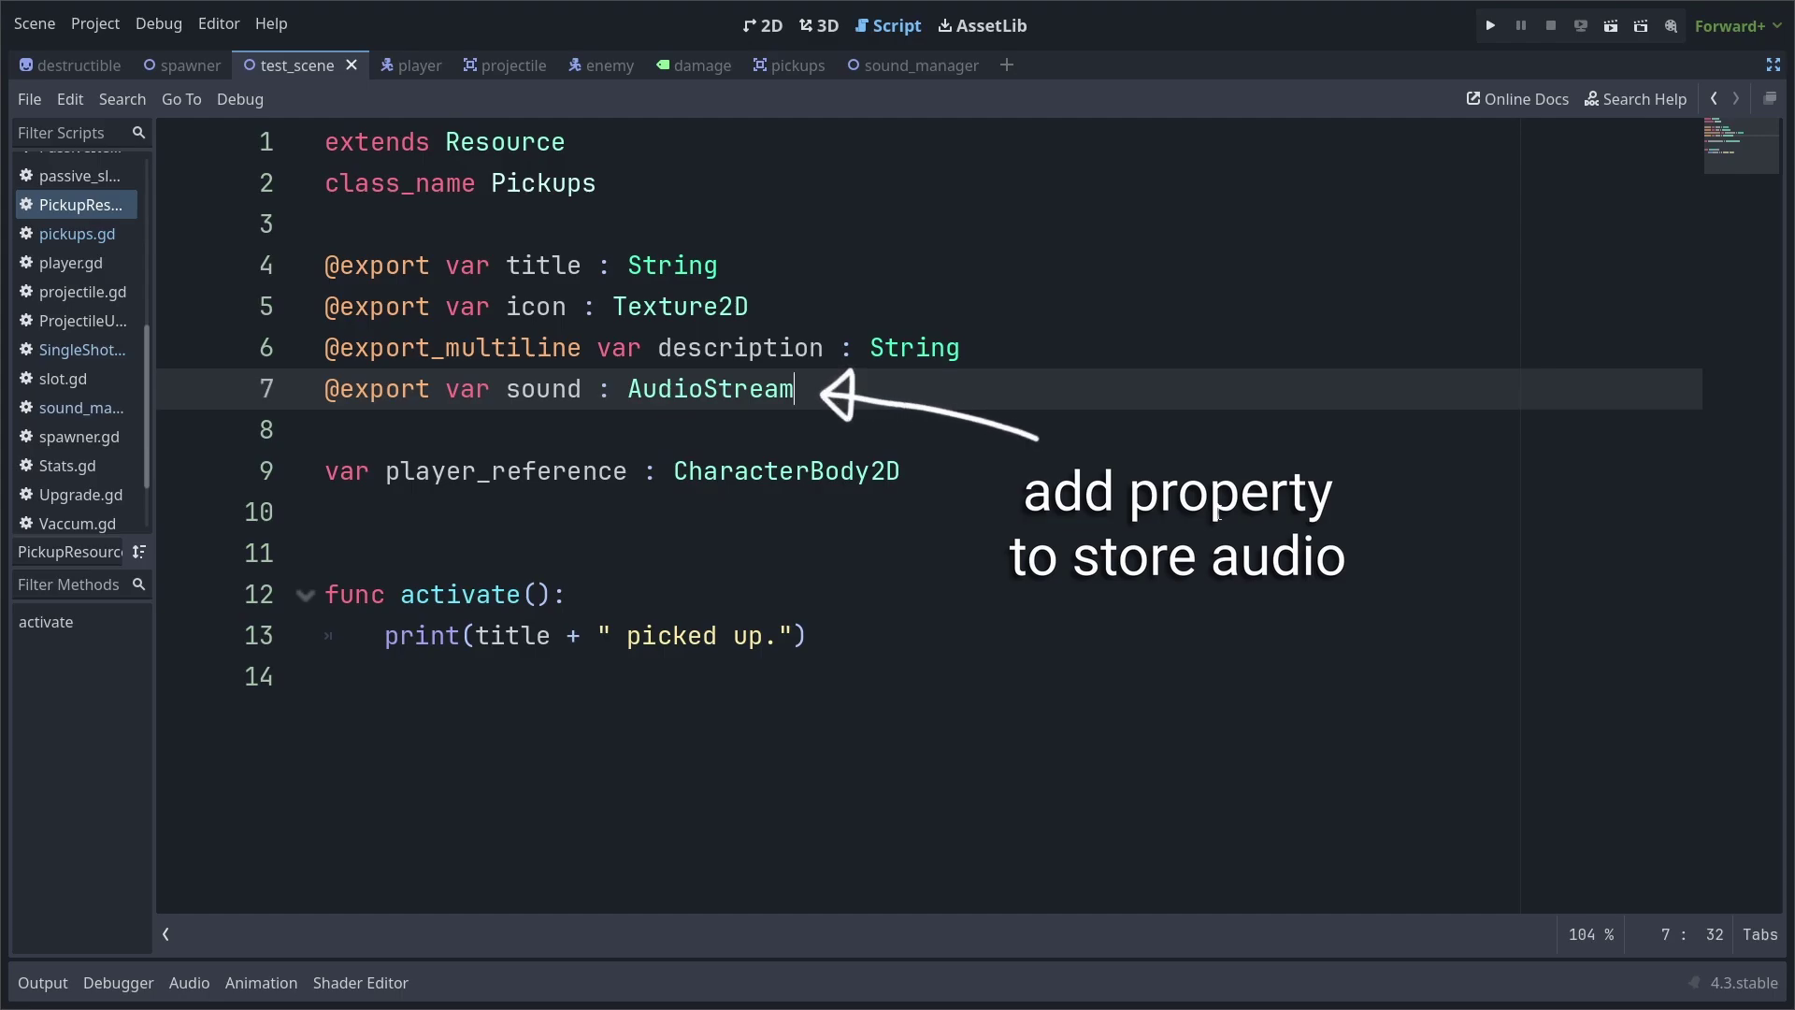
Step: Drag sound files onto the Blue Gem and Chest pickup resources, the Chest getting the open-chest sound
click(1774, 64)
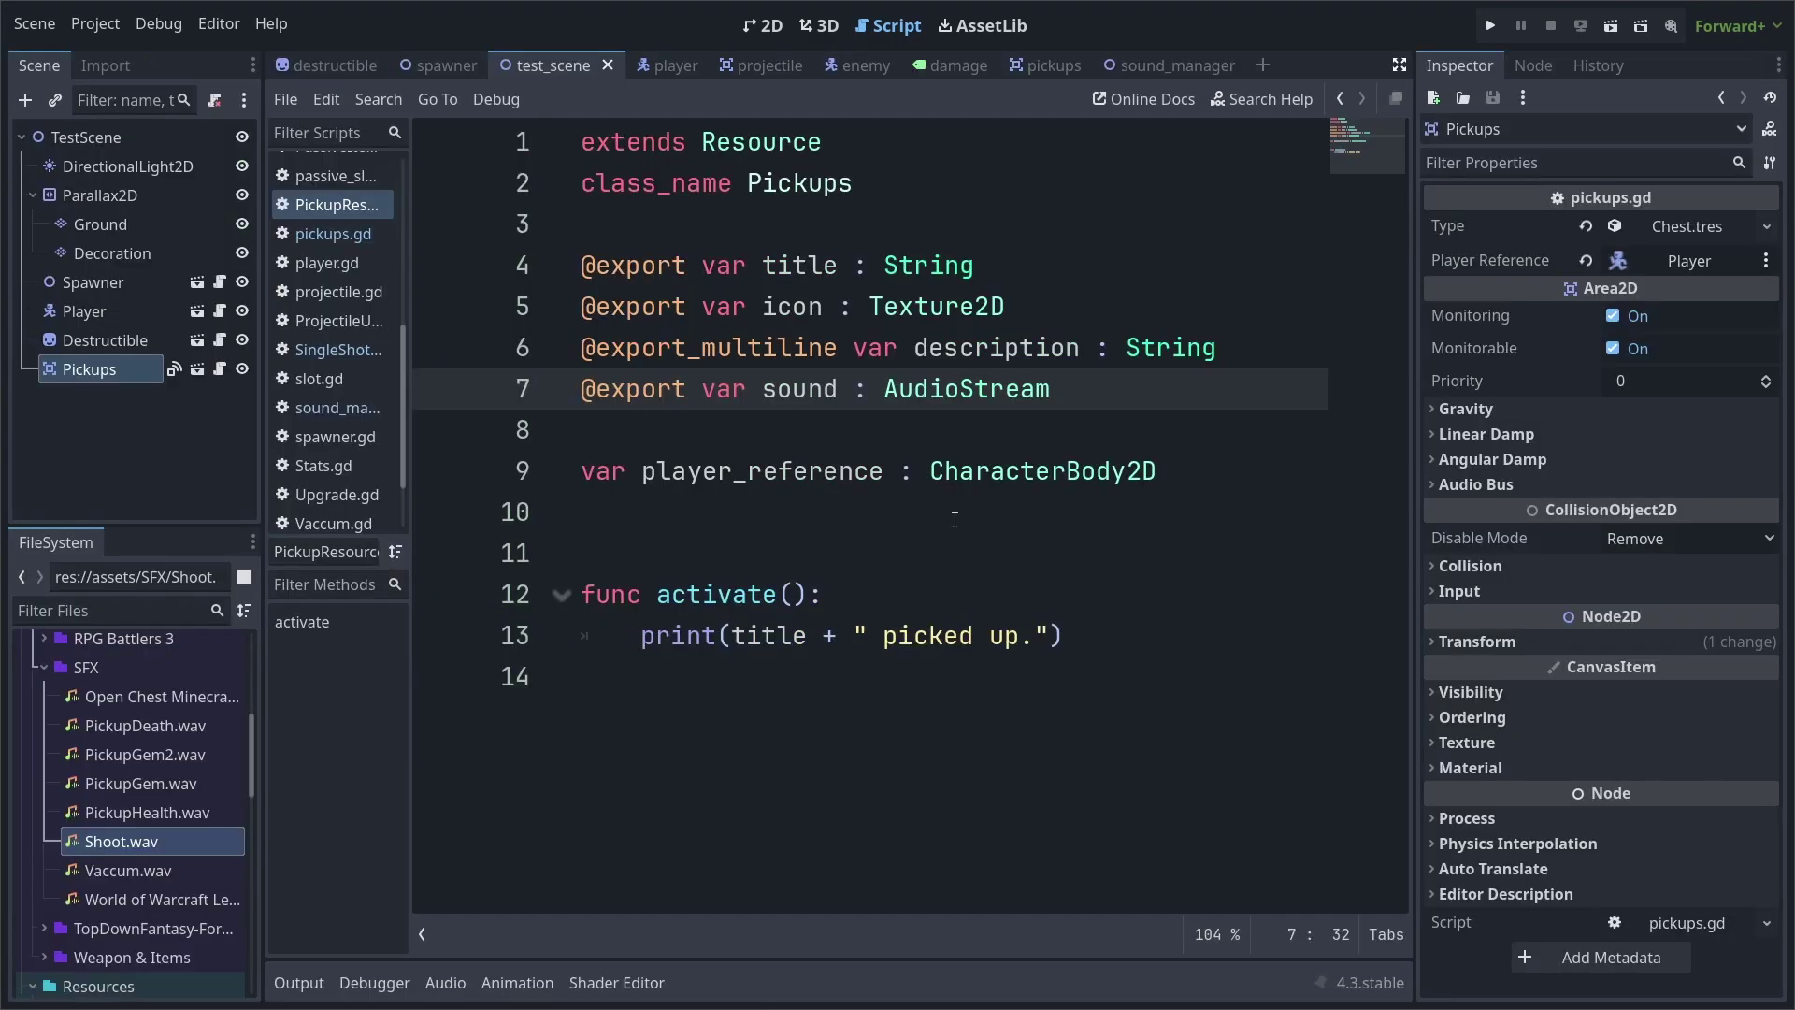
scroll(70, 811, down, 5)
scroll(70, 811, up, 1)
scroll(140, 748, down, 5)
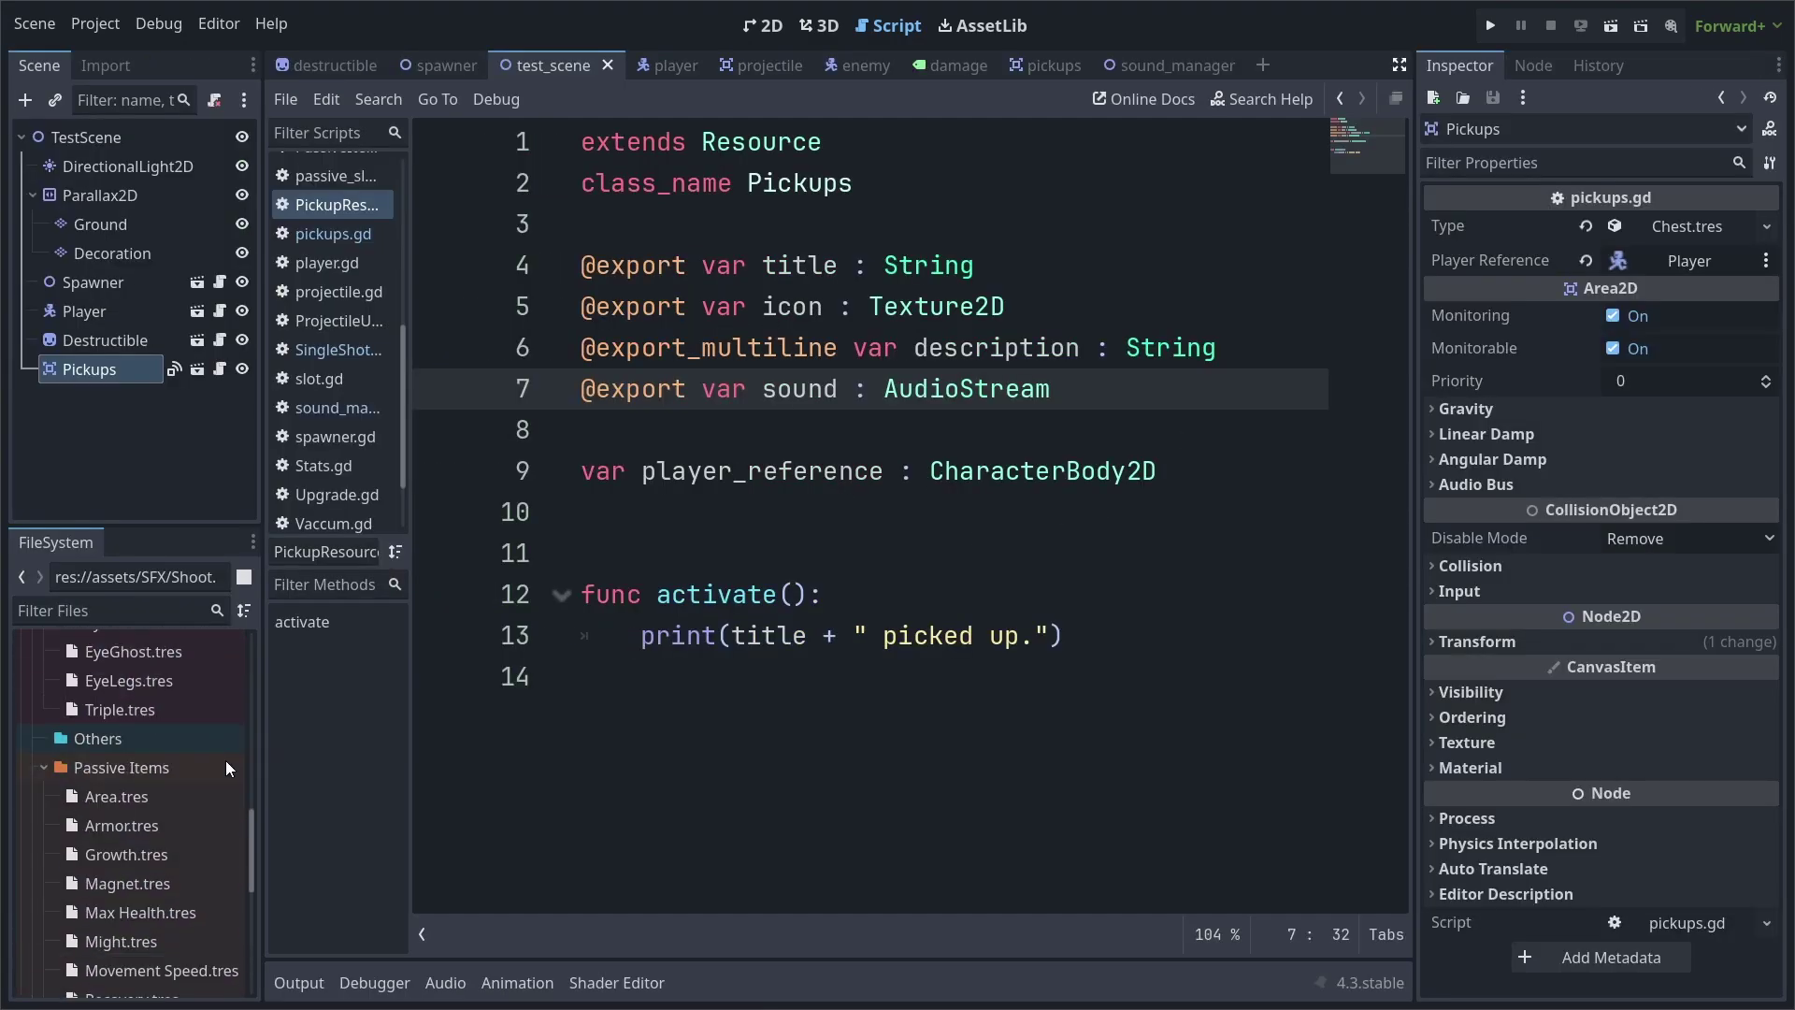
click(133, 698)
scroll(220, 855, up, 8)
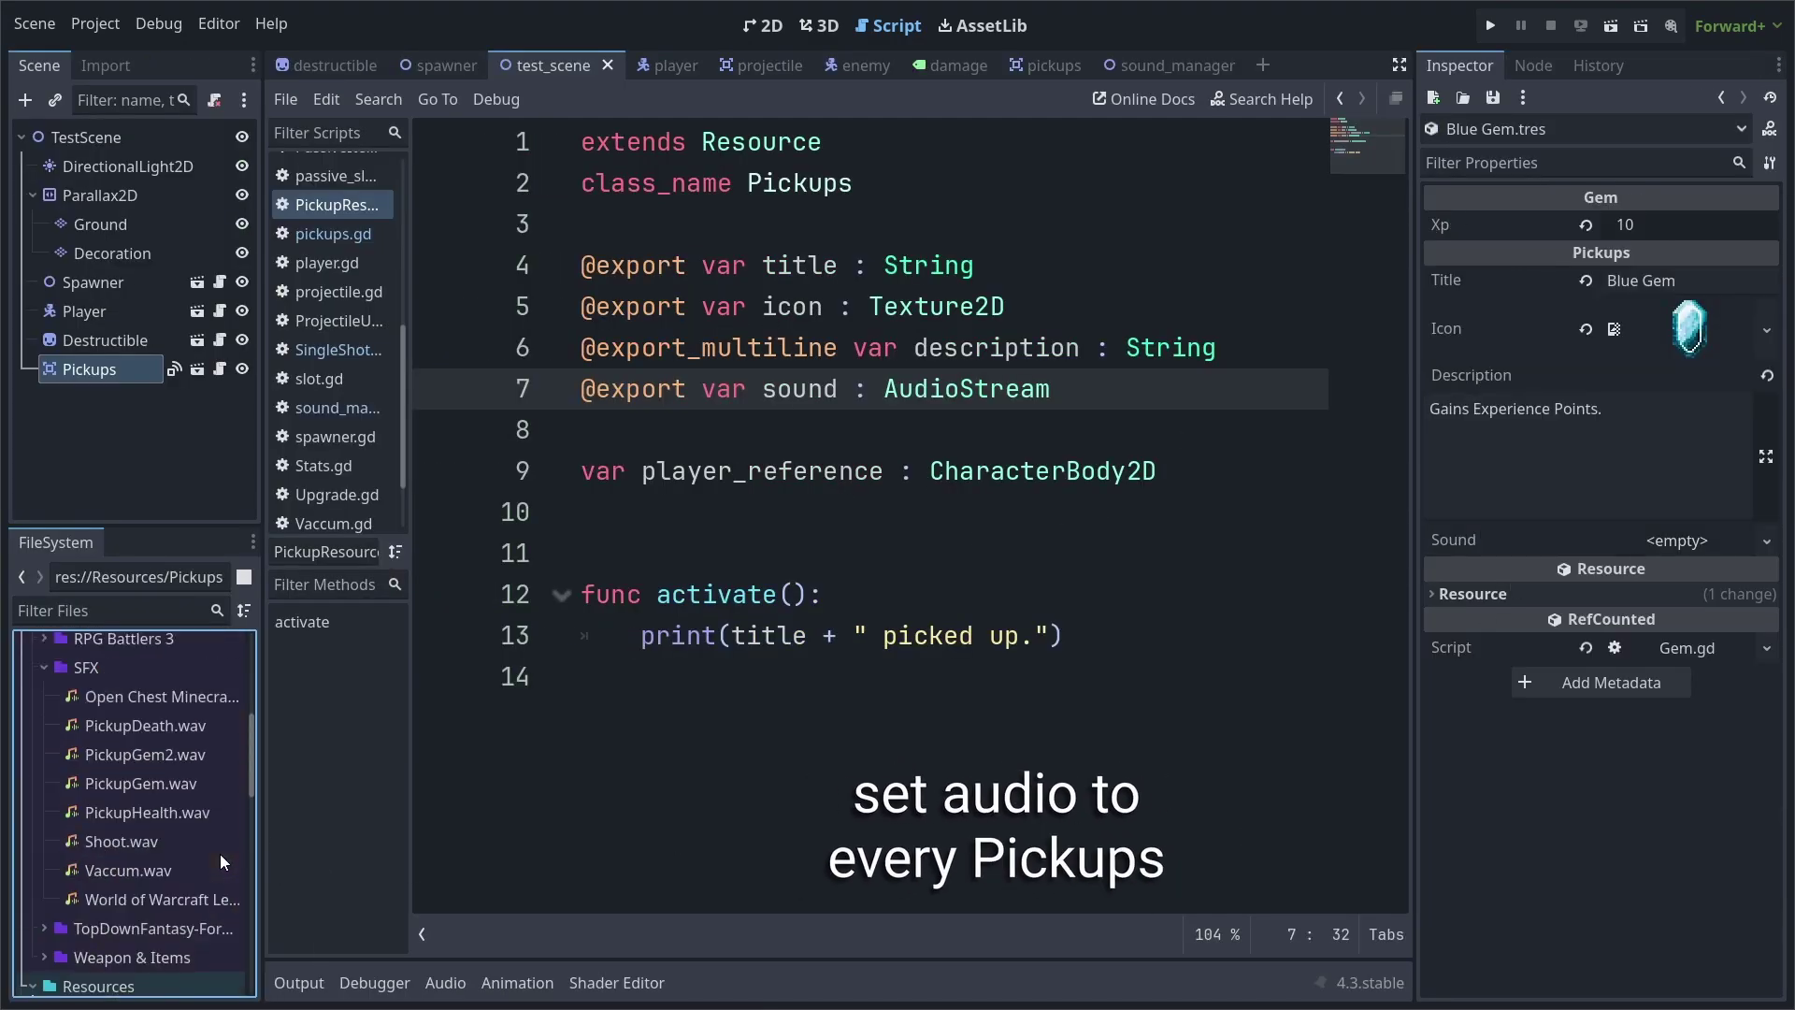
drag(140, 784, 1669, 556)
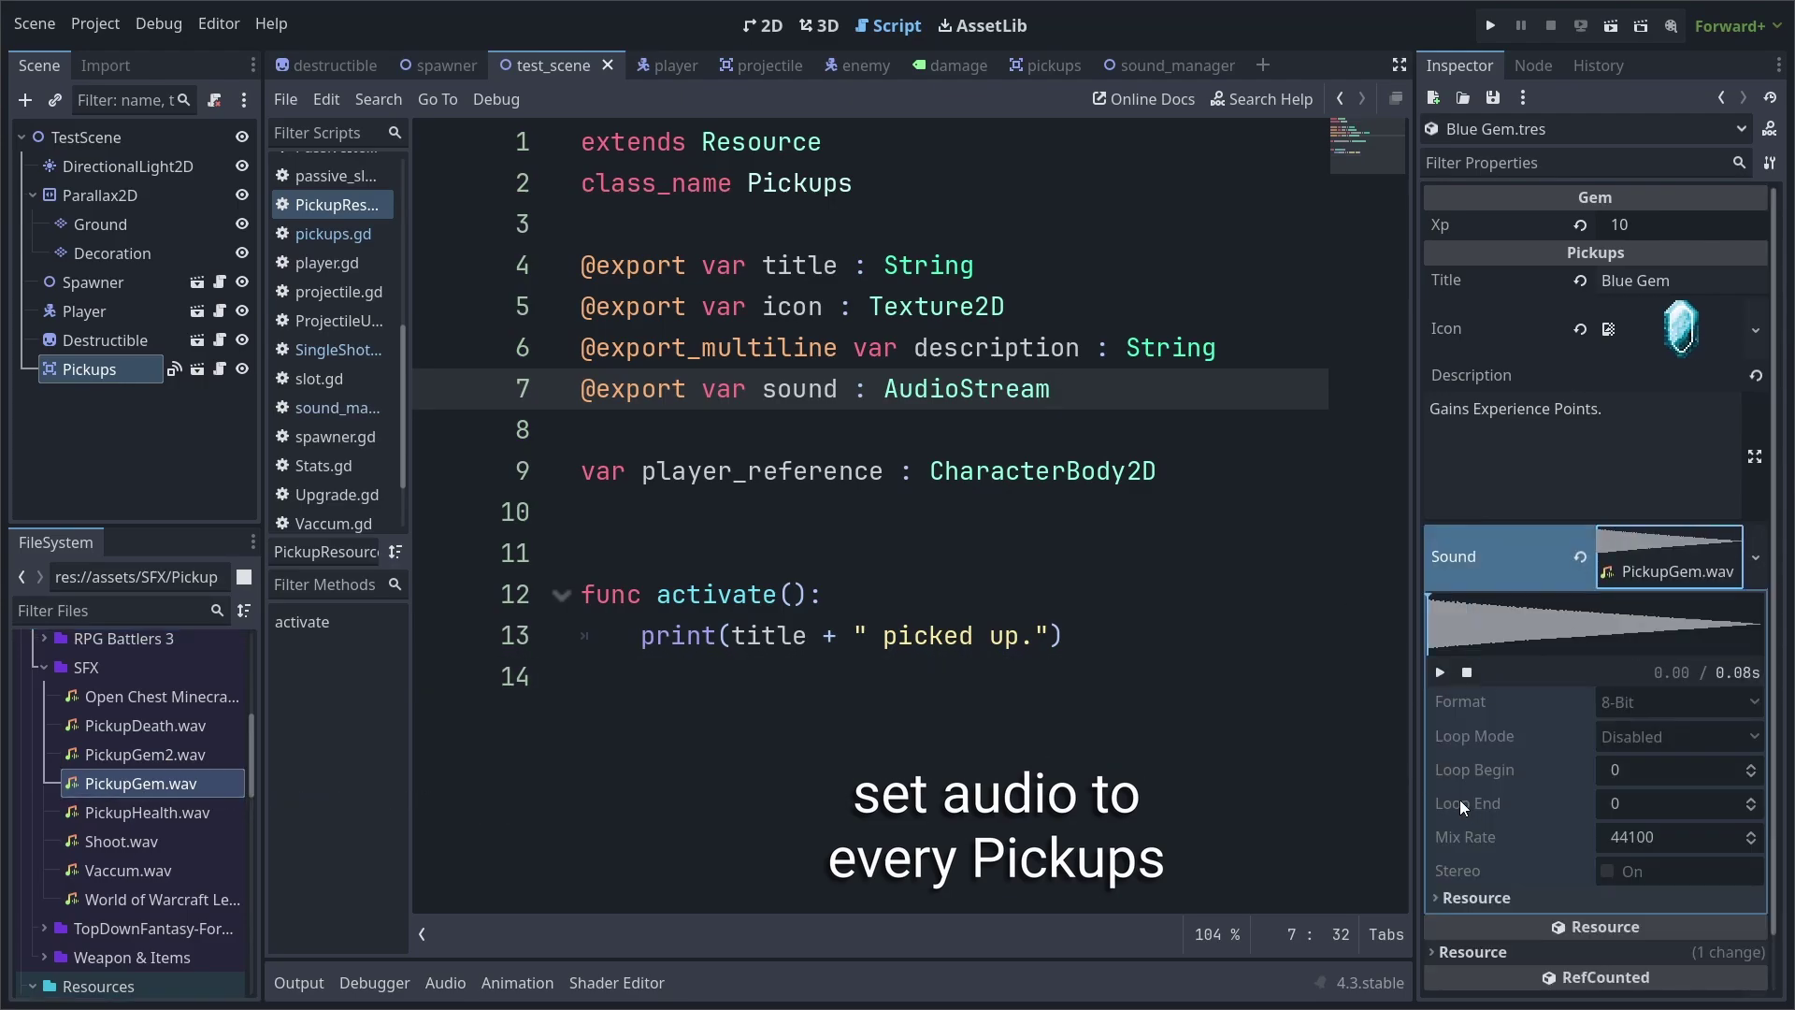
scroll(149, 832, down, 5)
click(132, 823)
scroll(132, 823, up, 5)
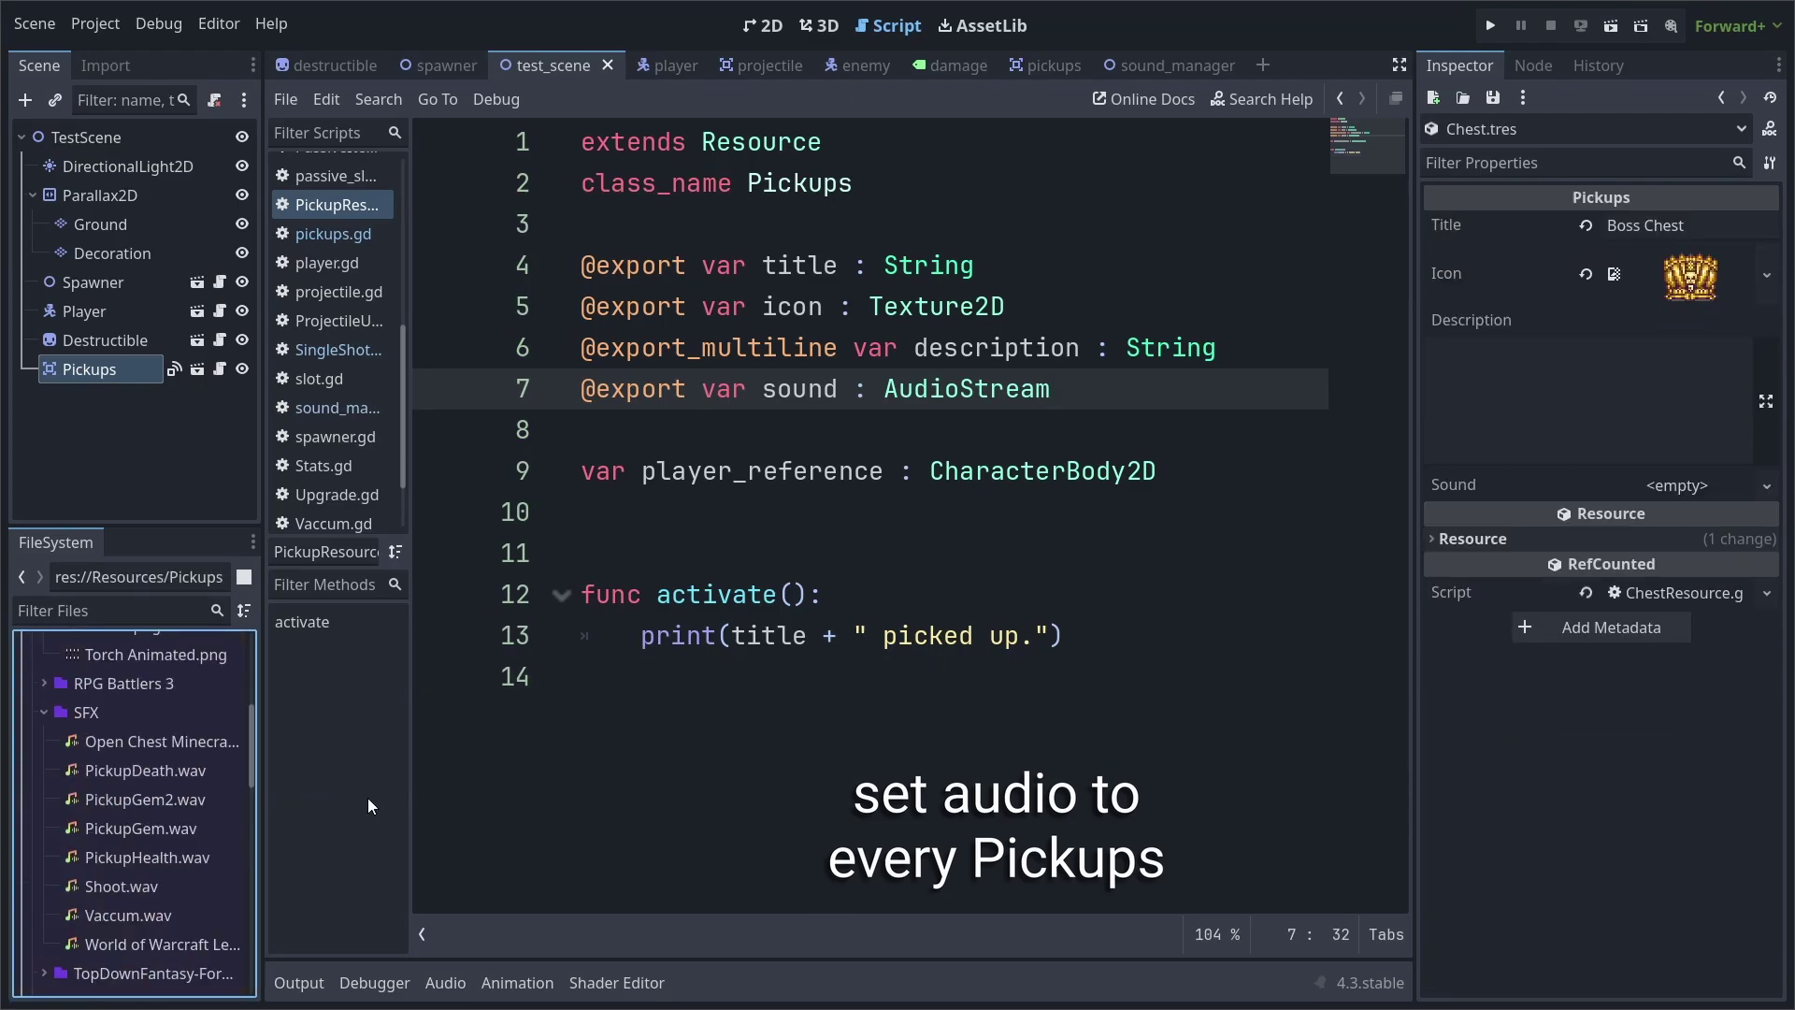
drag(166, 746, 1679, 486)
Step: Give Death PickupDeath.wav, Gold PickupGem2.wav and Green Gem PickupGem.wav as their sounds
scroll(172, 777, down, 5)
click(144, 843)
scroll(165, 828, up, 5)
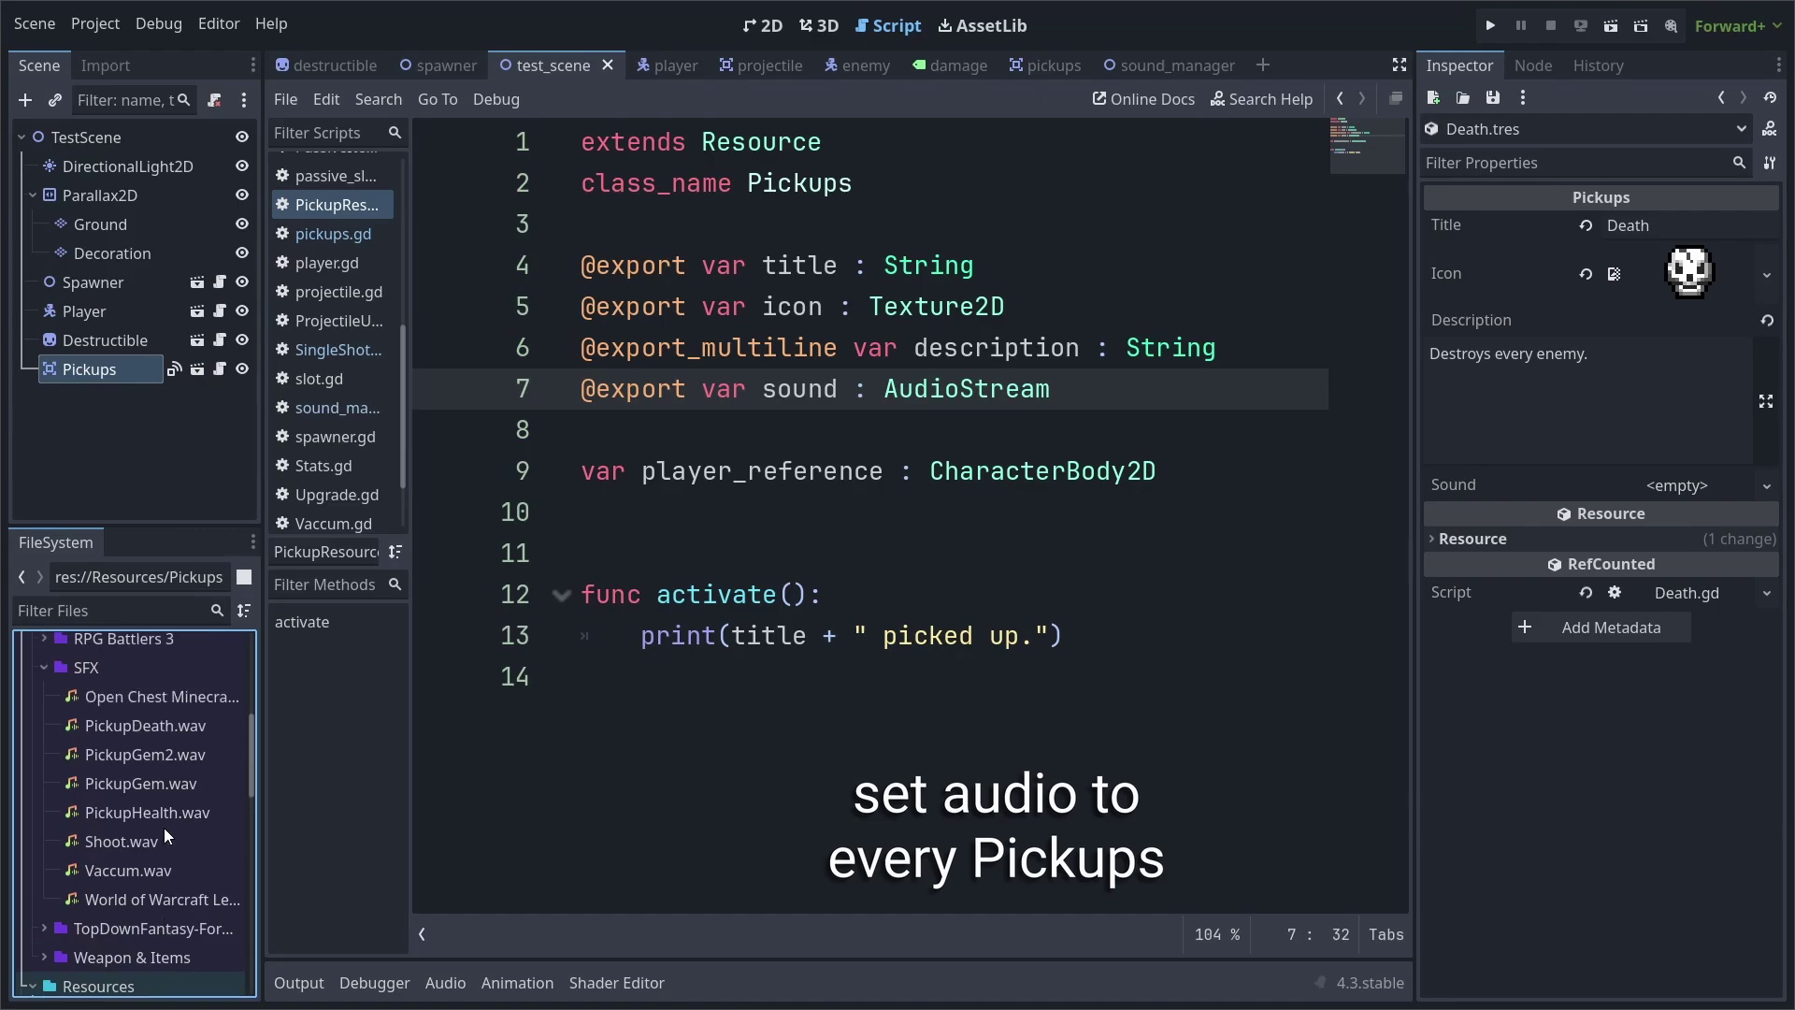
drag(145, 726, 1679, 486)
scroll(132, 799, down, 5)
click(132, 799)
scroll(238, 778, up, 5)
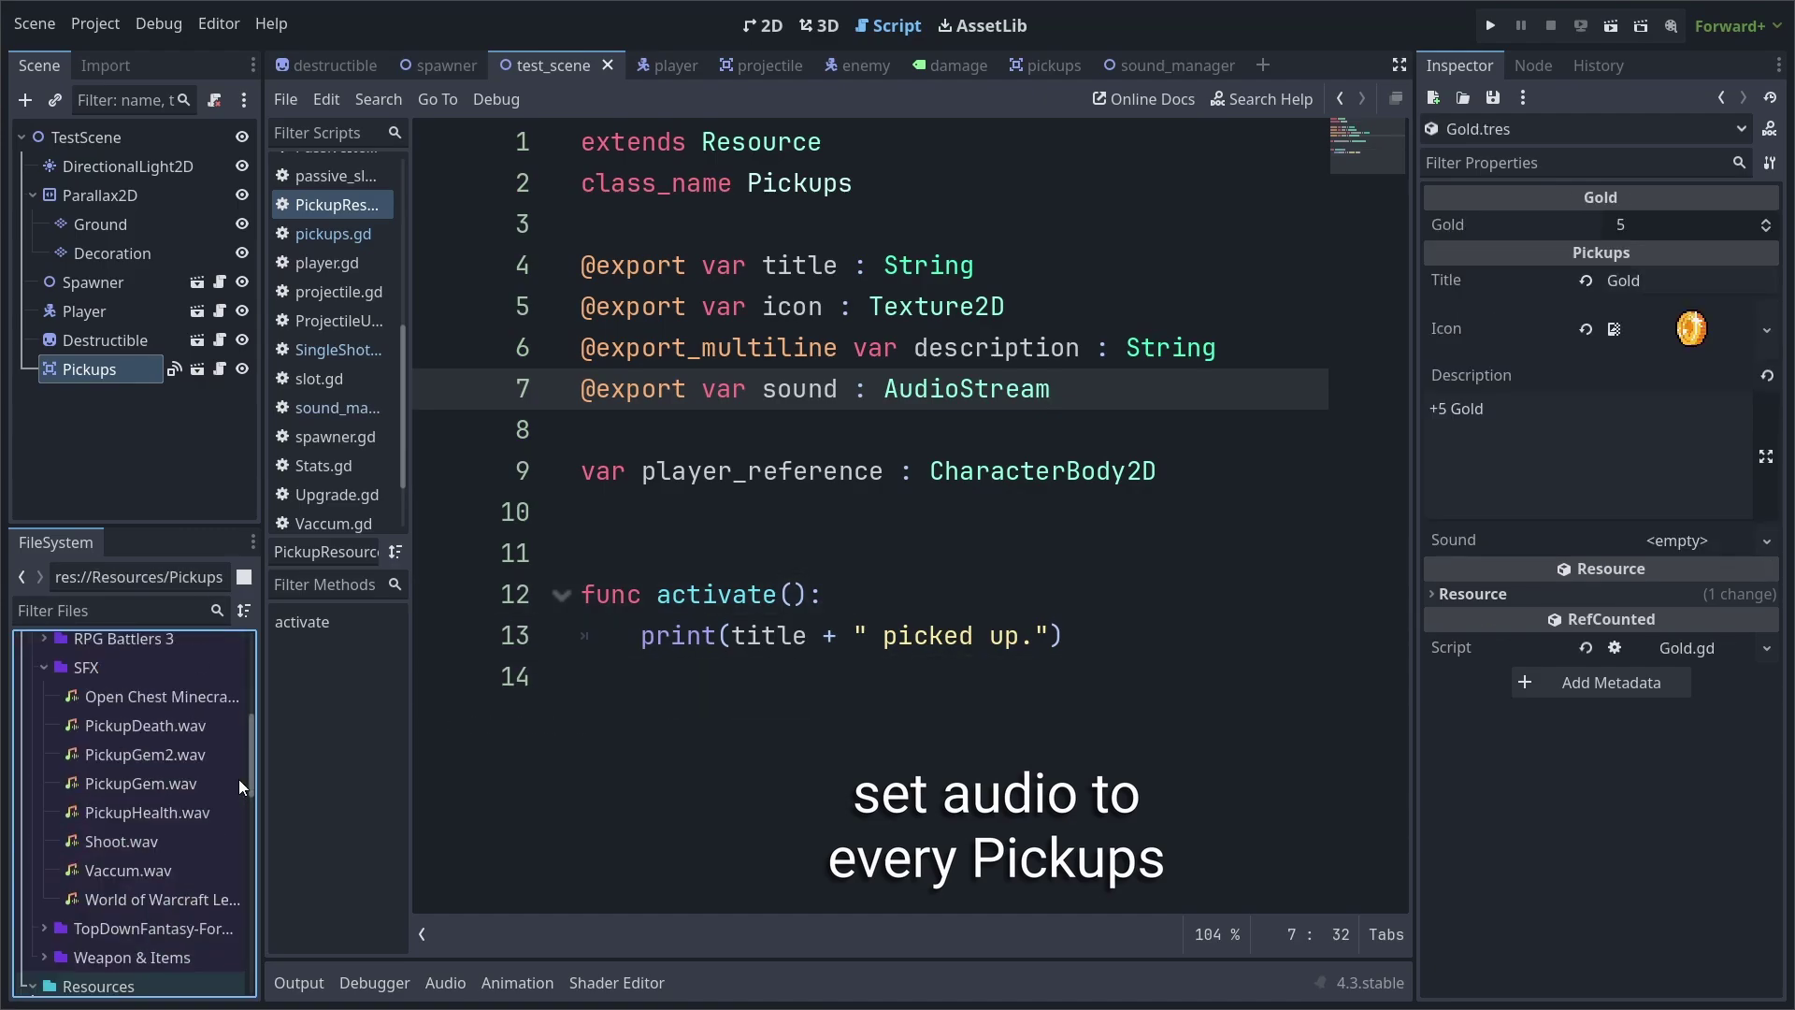
drag(145, 754, 1678, 543)
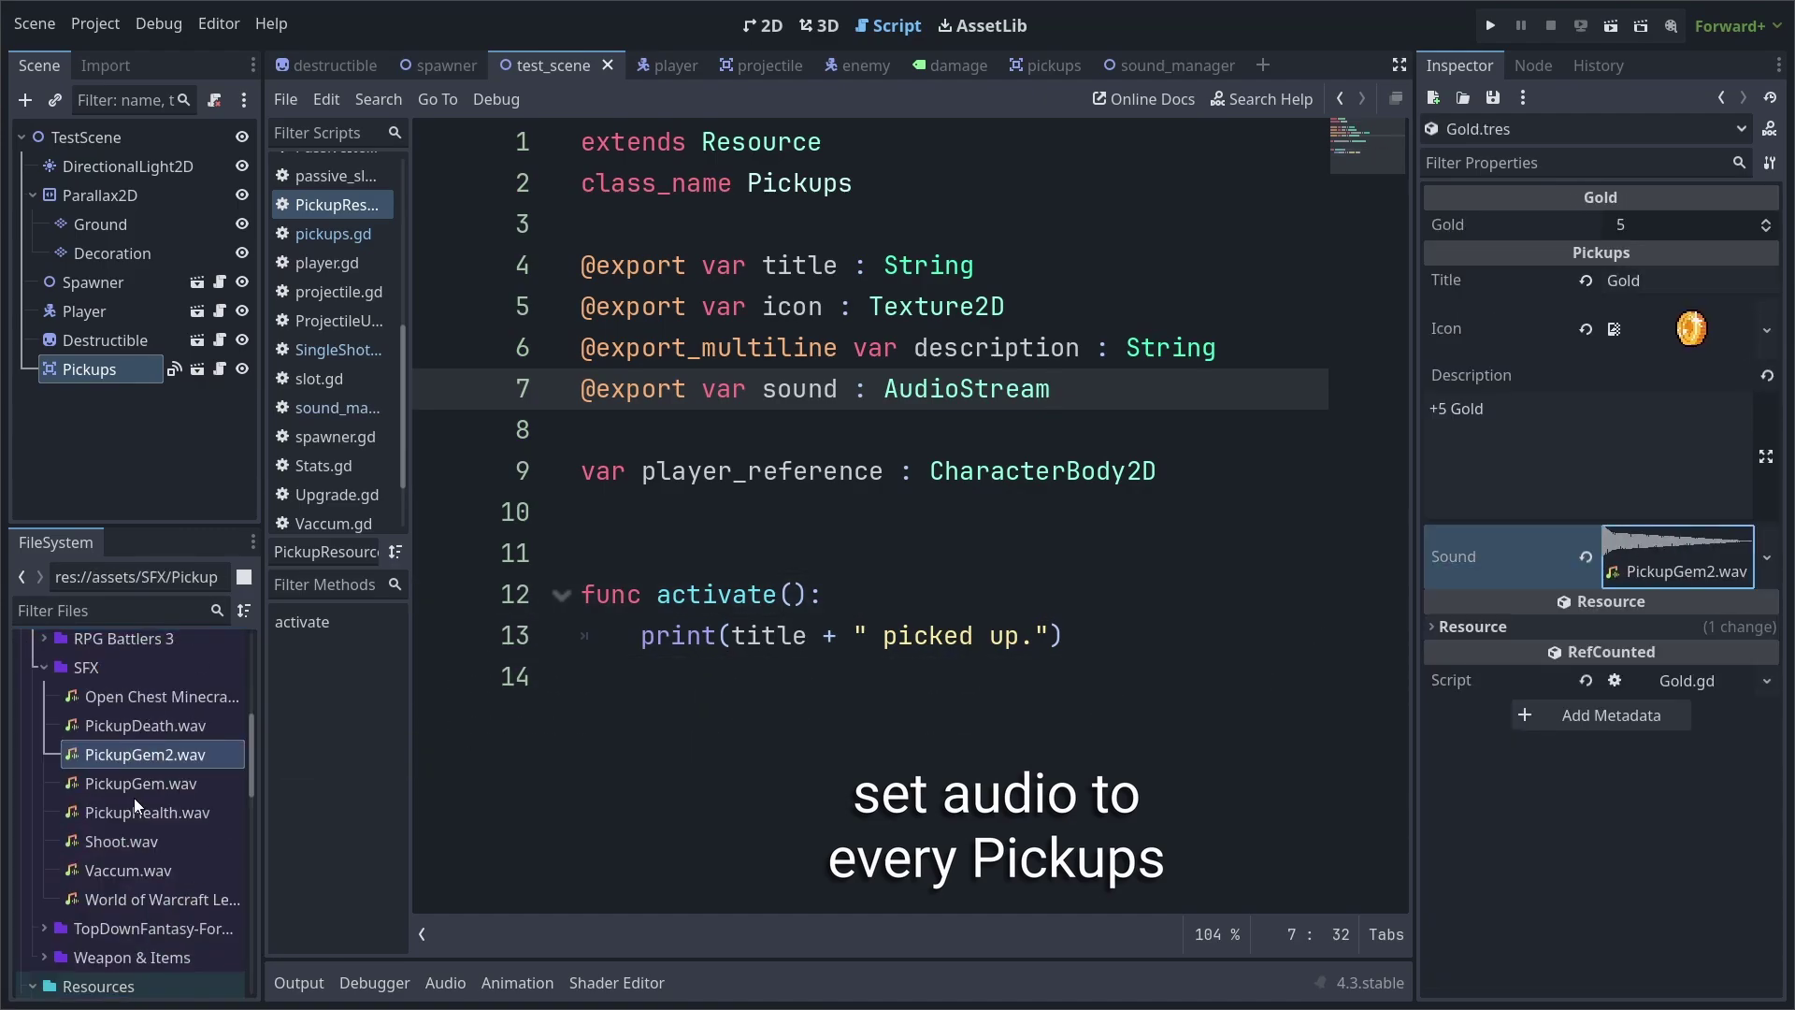
scroll(133, 799, down, 5)
click(137, 902)
scroll(154, 805, up, 5)
drag(150, 811, 1678, 557)
Step: Give Sandwich PickupHealth.wav and Vaccum Vaccum.wav as sounds, previewing the vacuum sound
scroll(148, 776, down, 5)
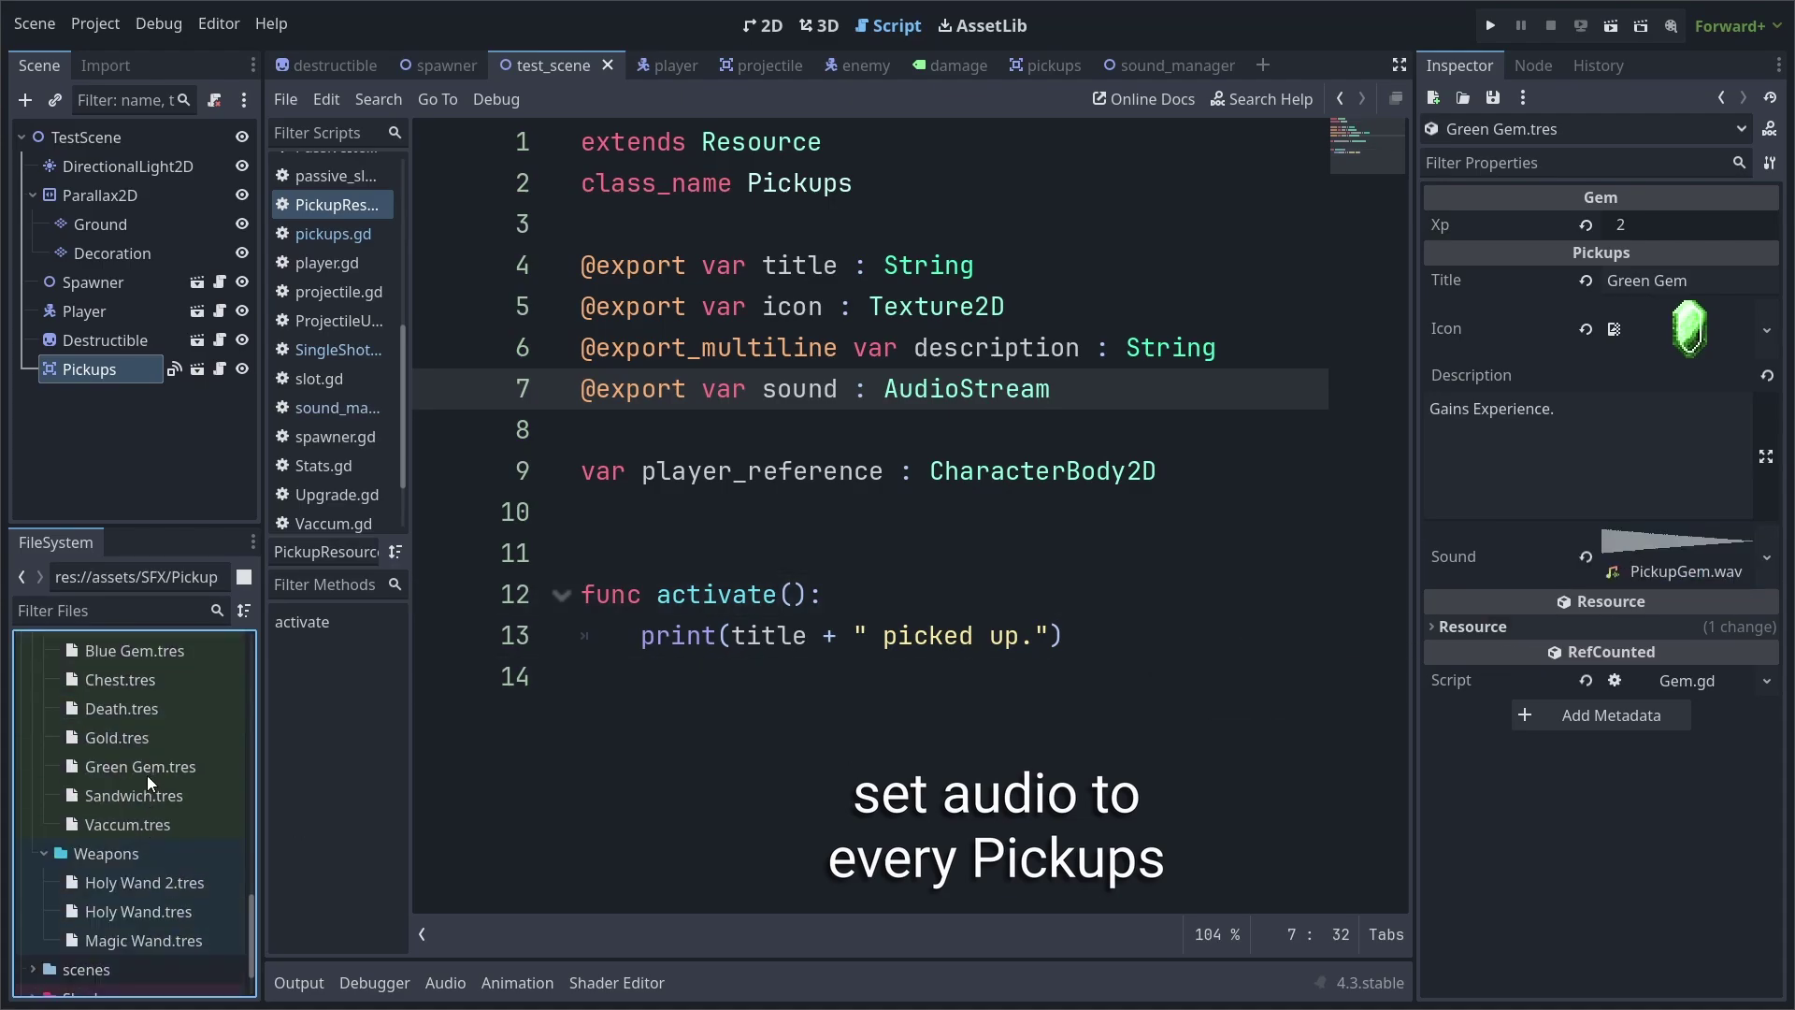
click(140, 794)
scroll(193, 851, up, 5)
drag(148, 812, 1678, 561)
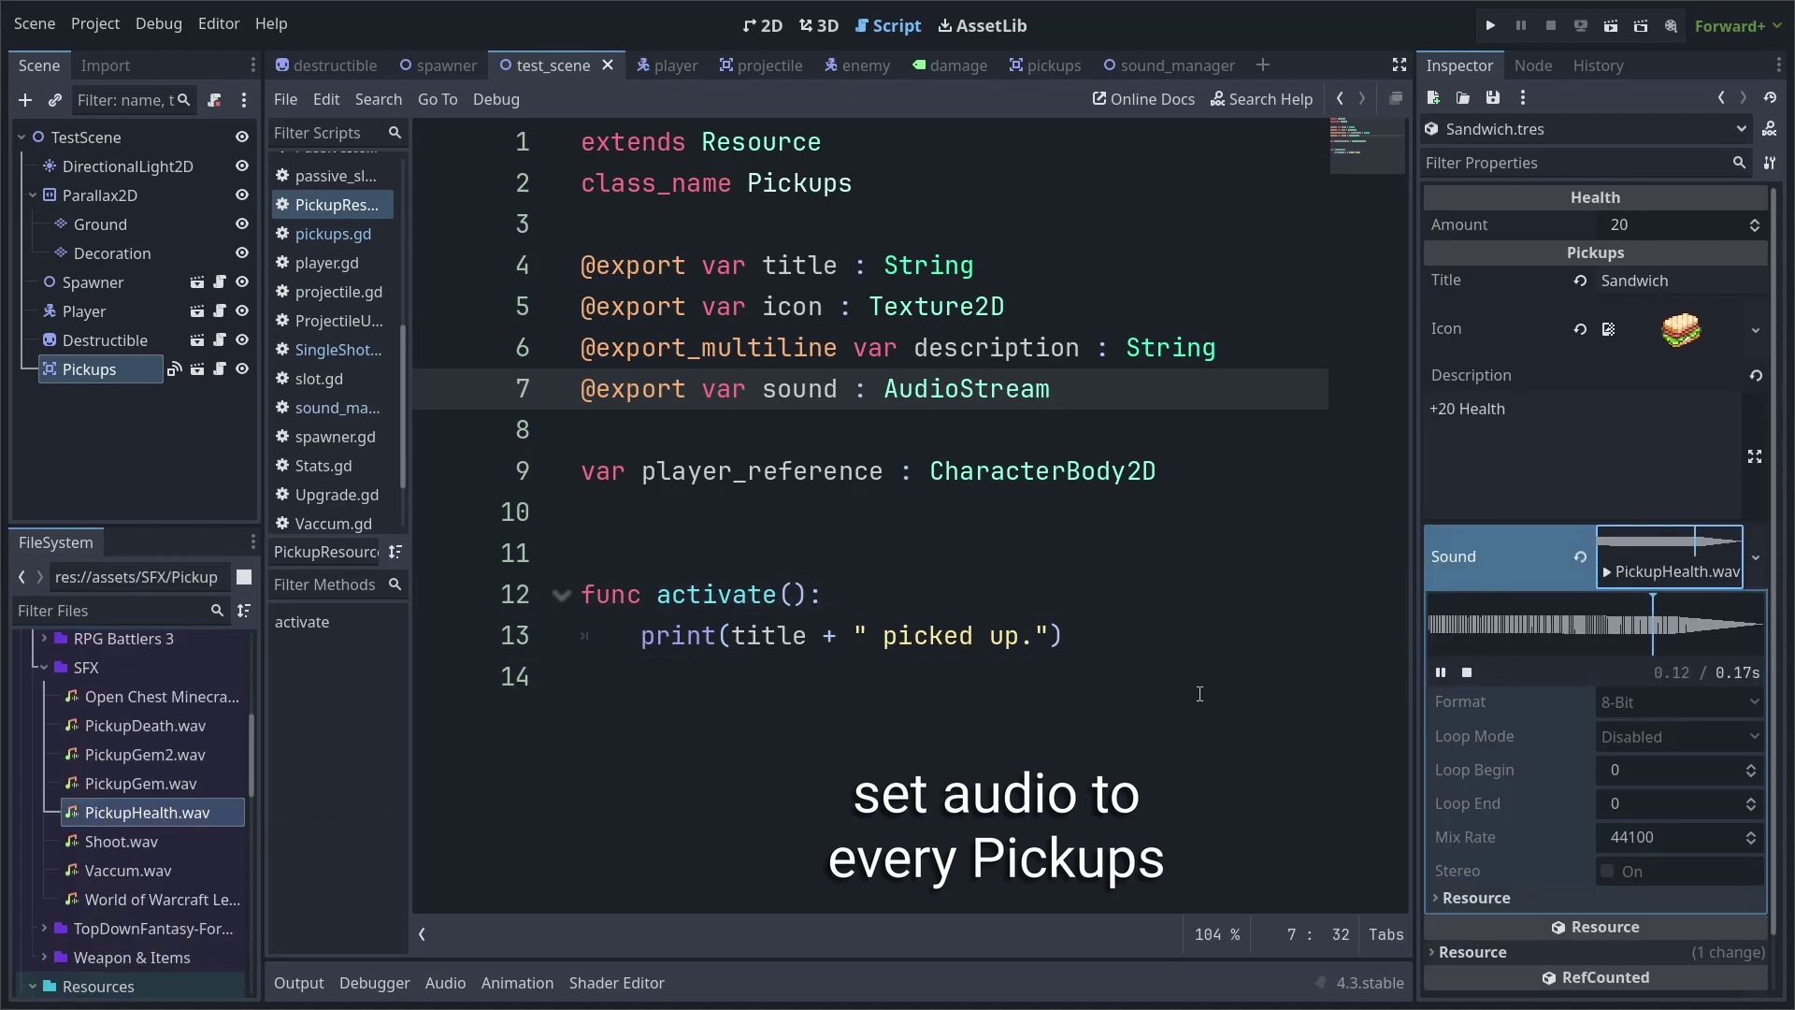
scroll(140, 804, down, 5)
click(141, 907)
scroll(150, 841, up, 5)
click(101, 872)
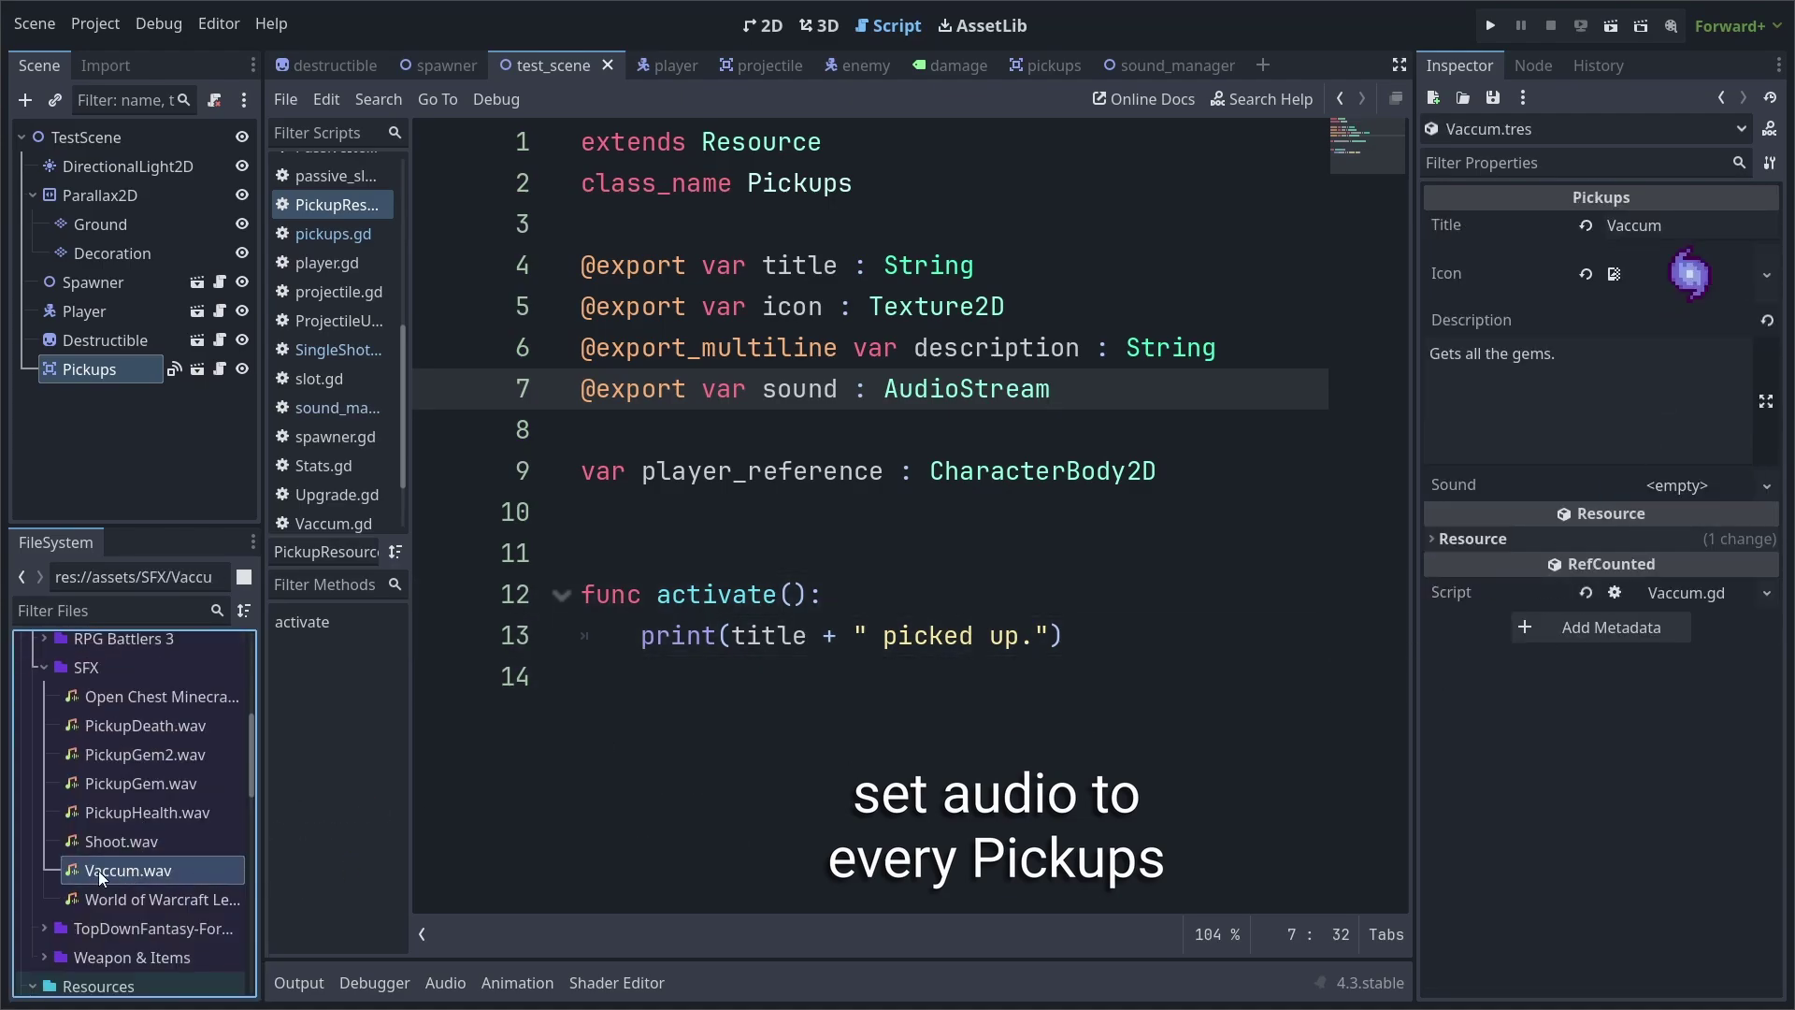
drag(101, 875, 1678, 486)
click(1445, 619)
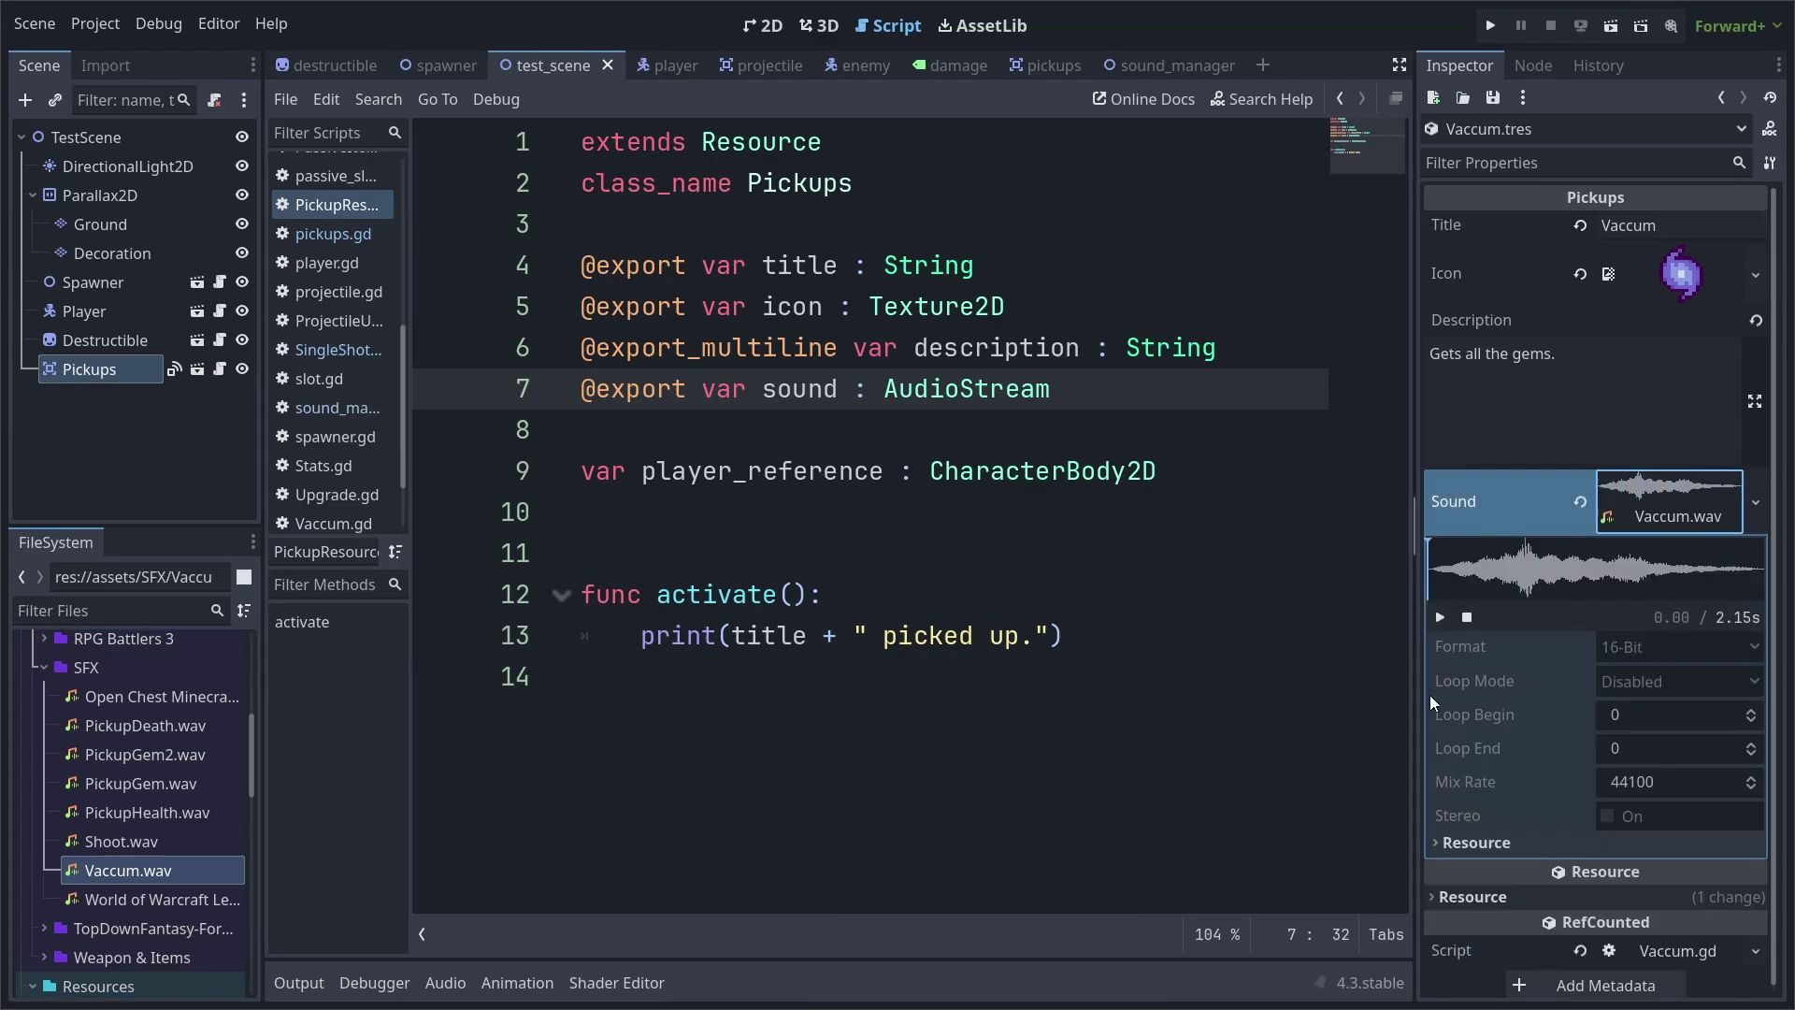
click(1399, 65)
Step: Add SoundManager.play_sfx(sound) inside activate() in pickups.gd
click(654, 594)
key(Return)
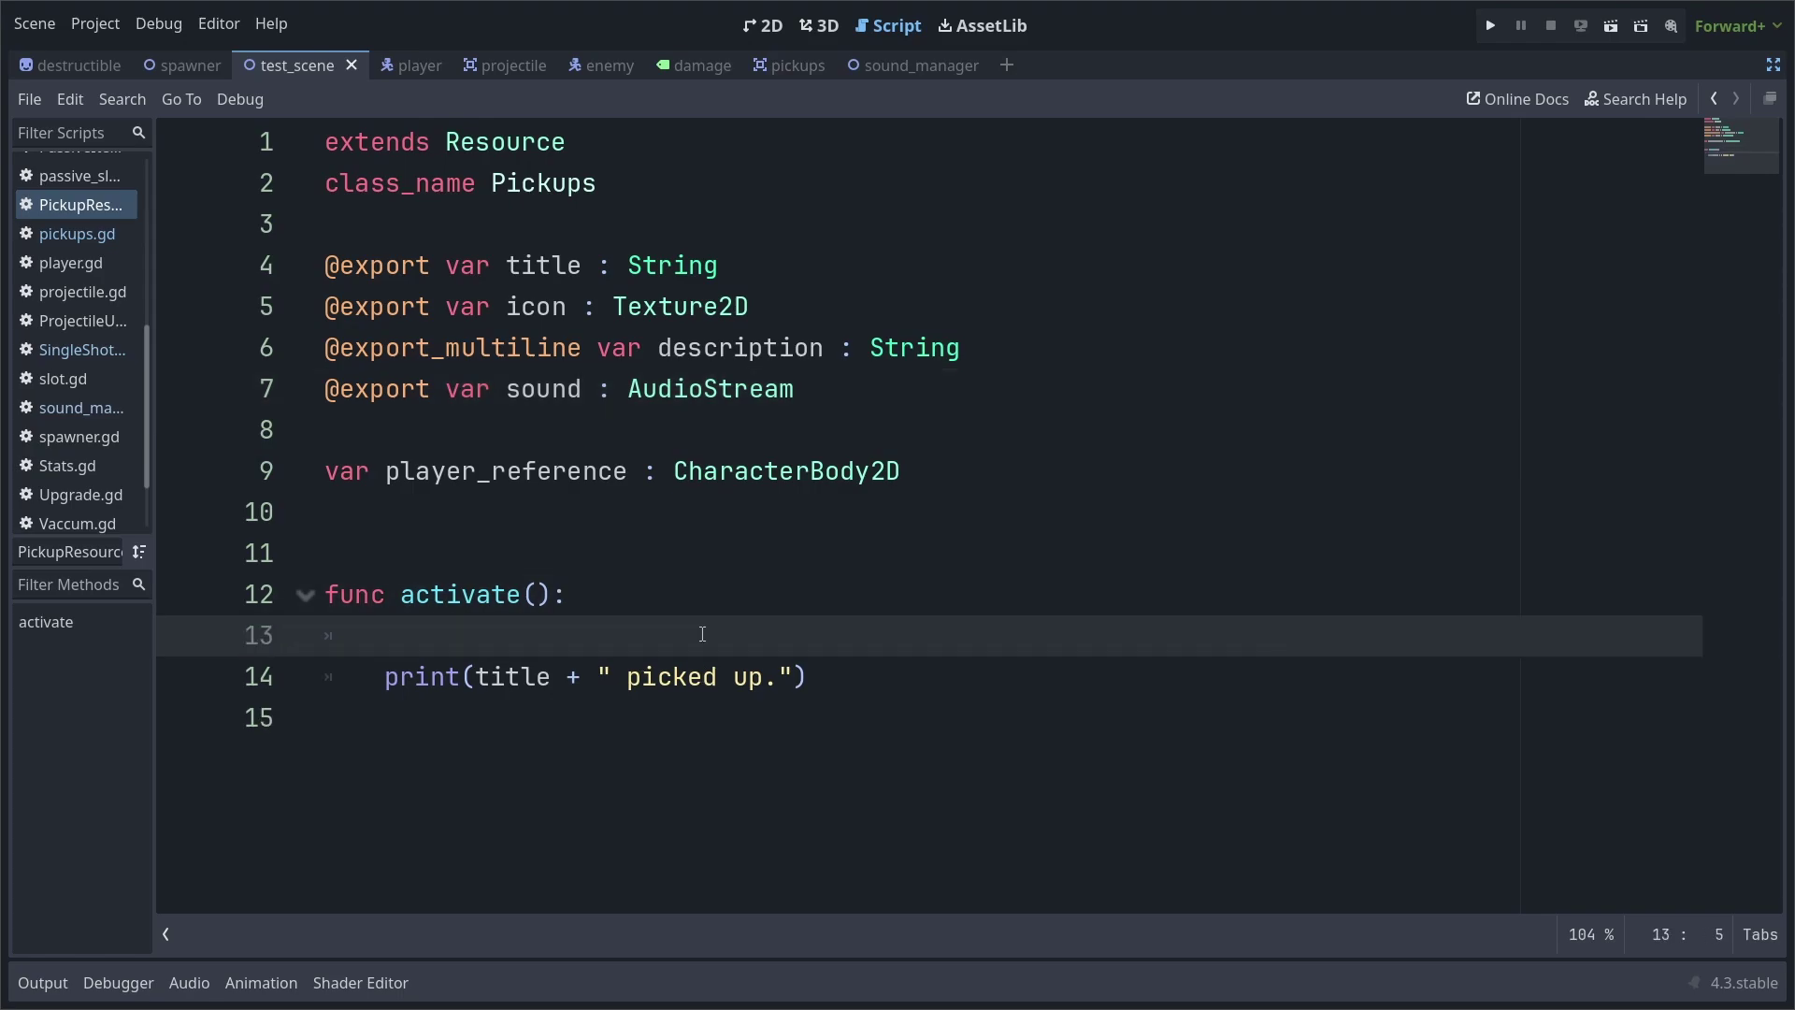
text(SoundManager.play_sfx(sound))
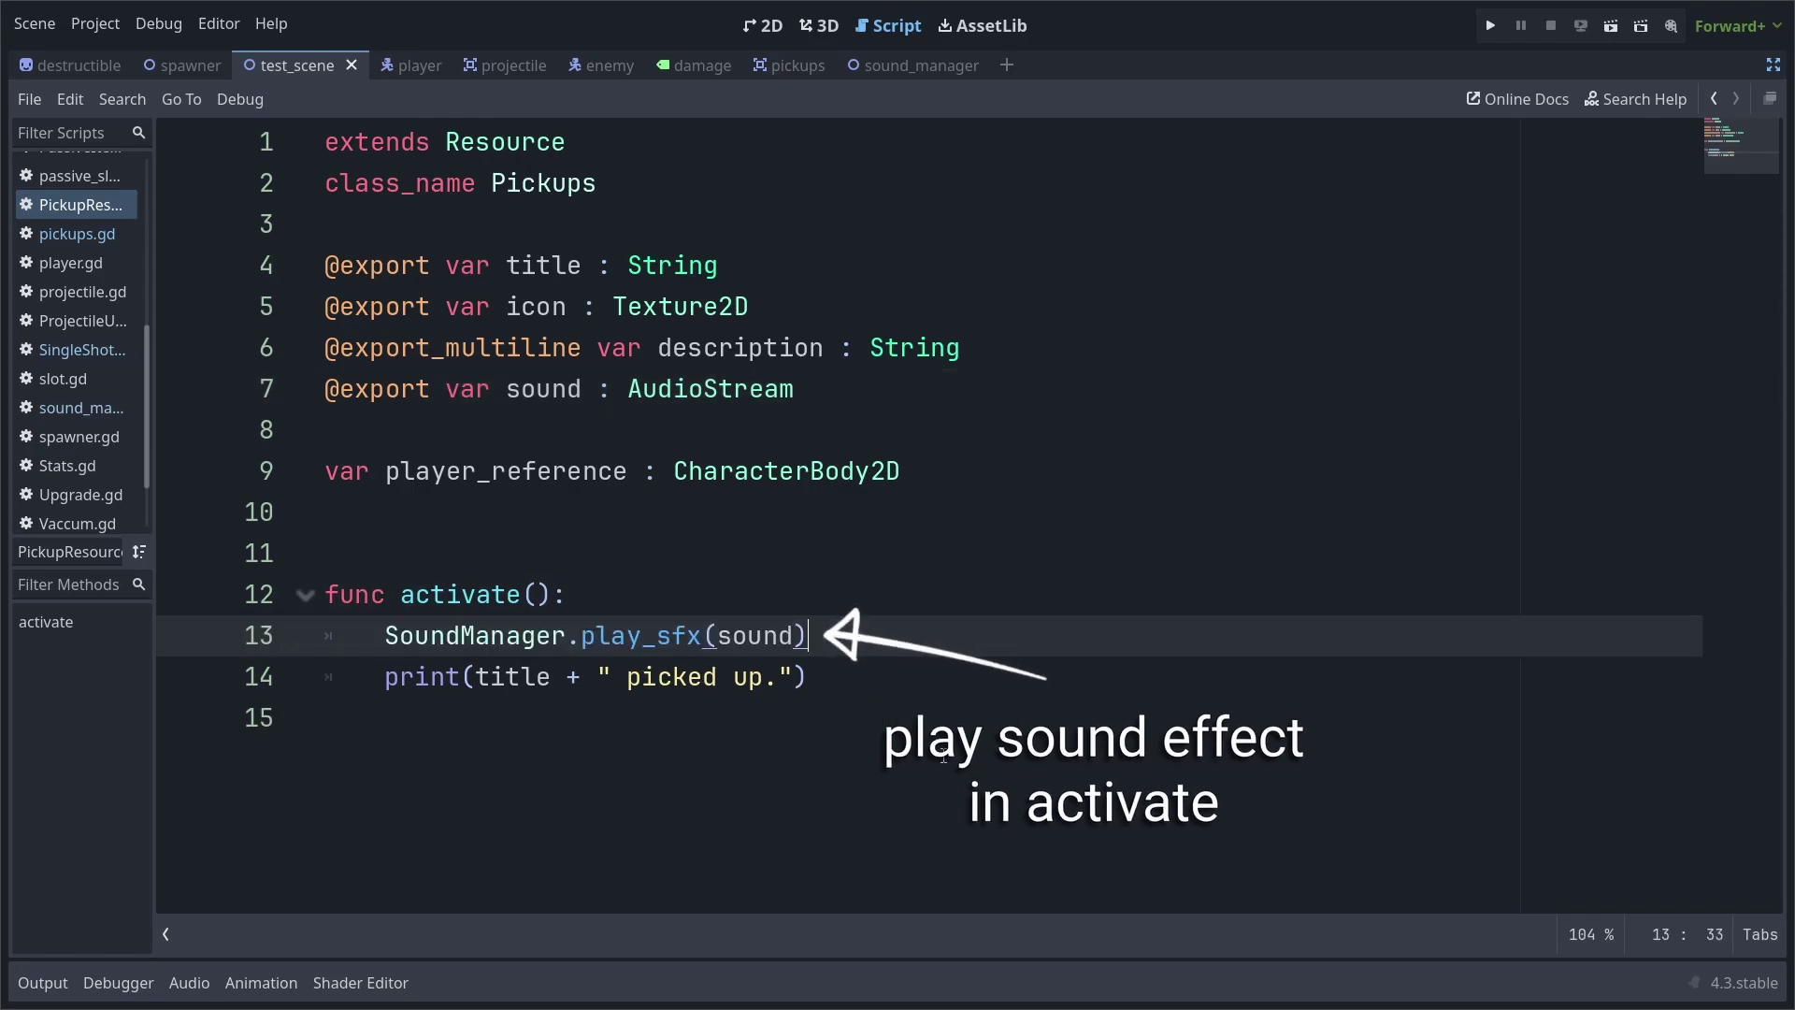
scroll(77, 446, up, 5)
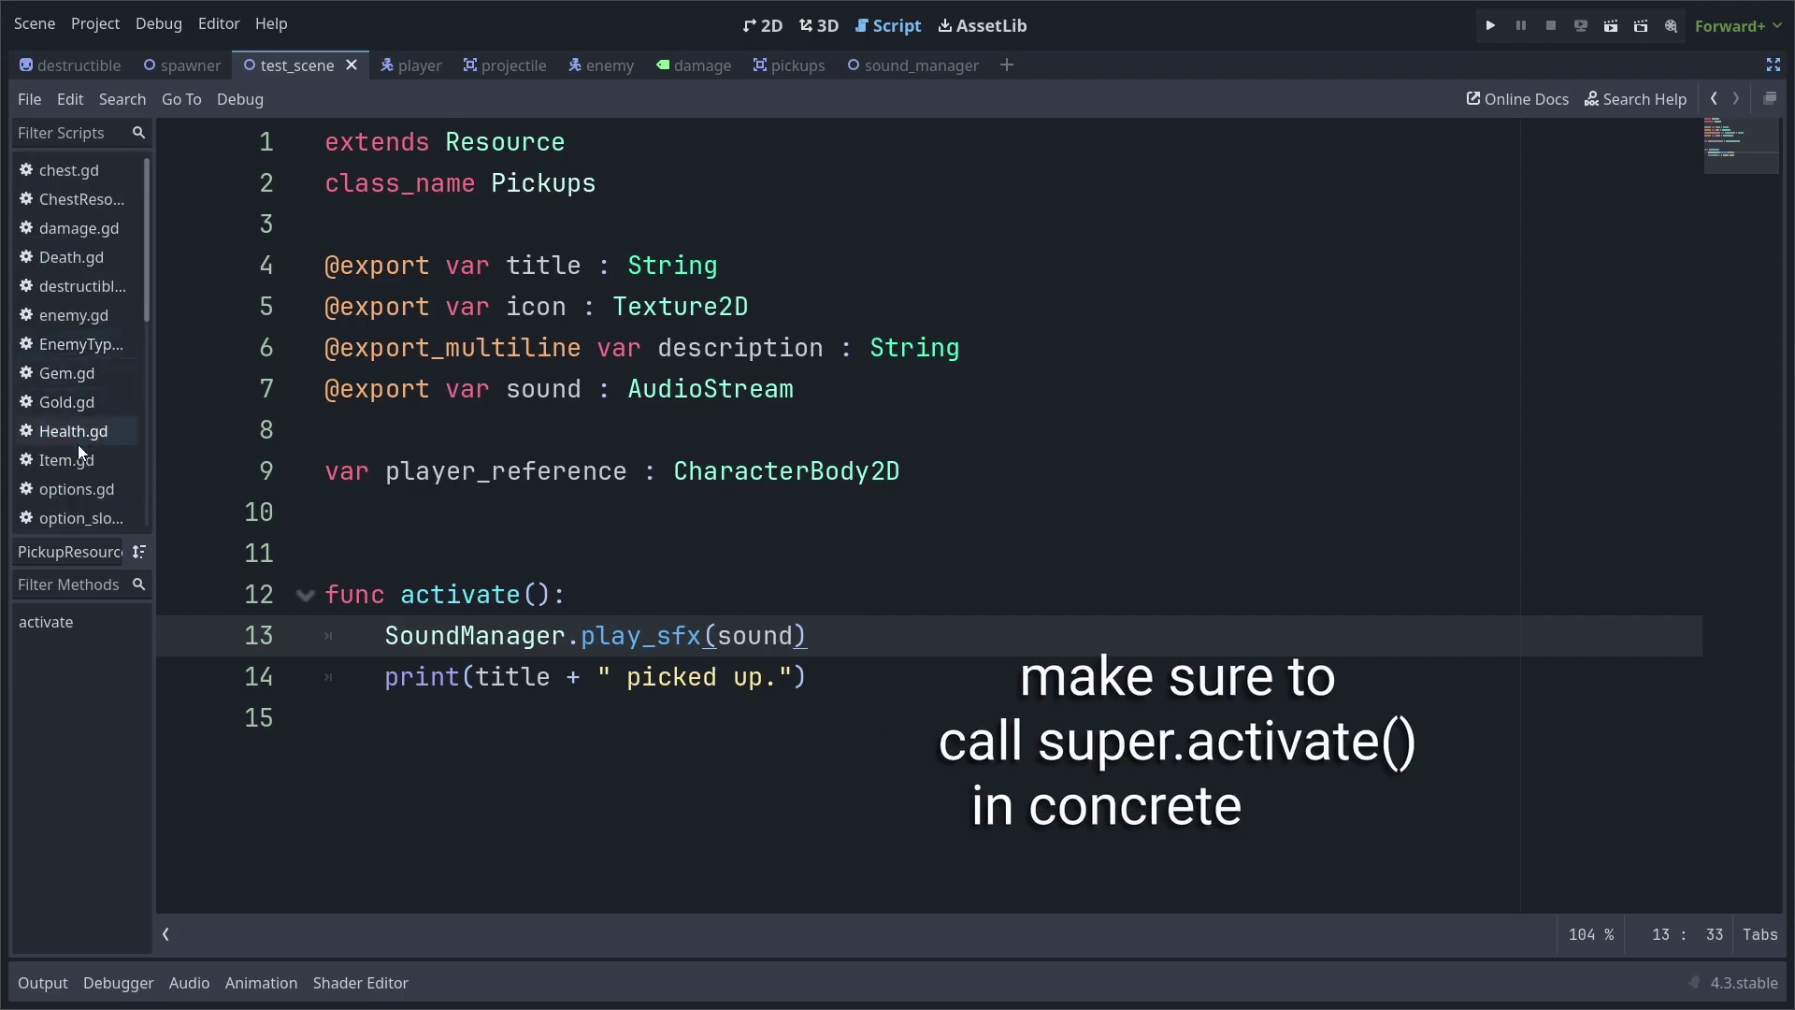
Step: Add a super() call at the start of activate() in the Gold pickup script and other pickup scripts
click(77, 438)
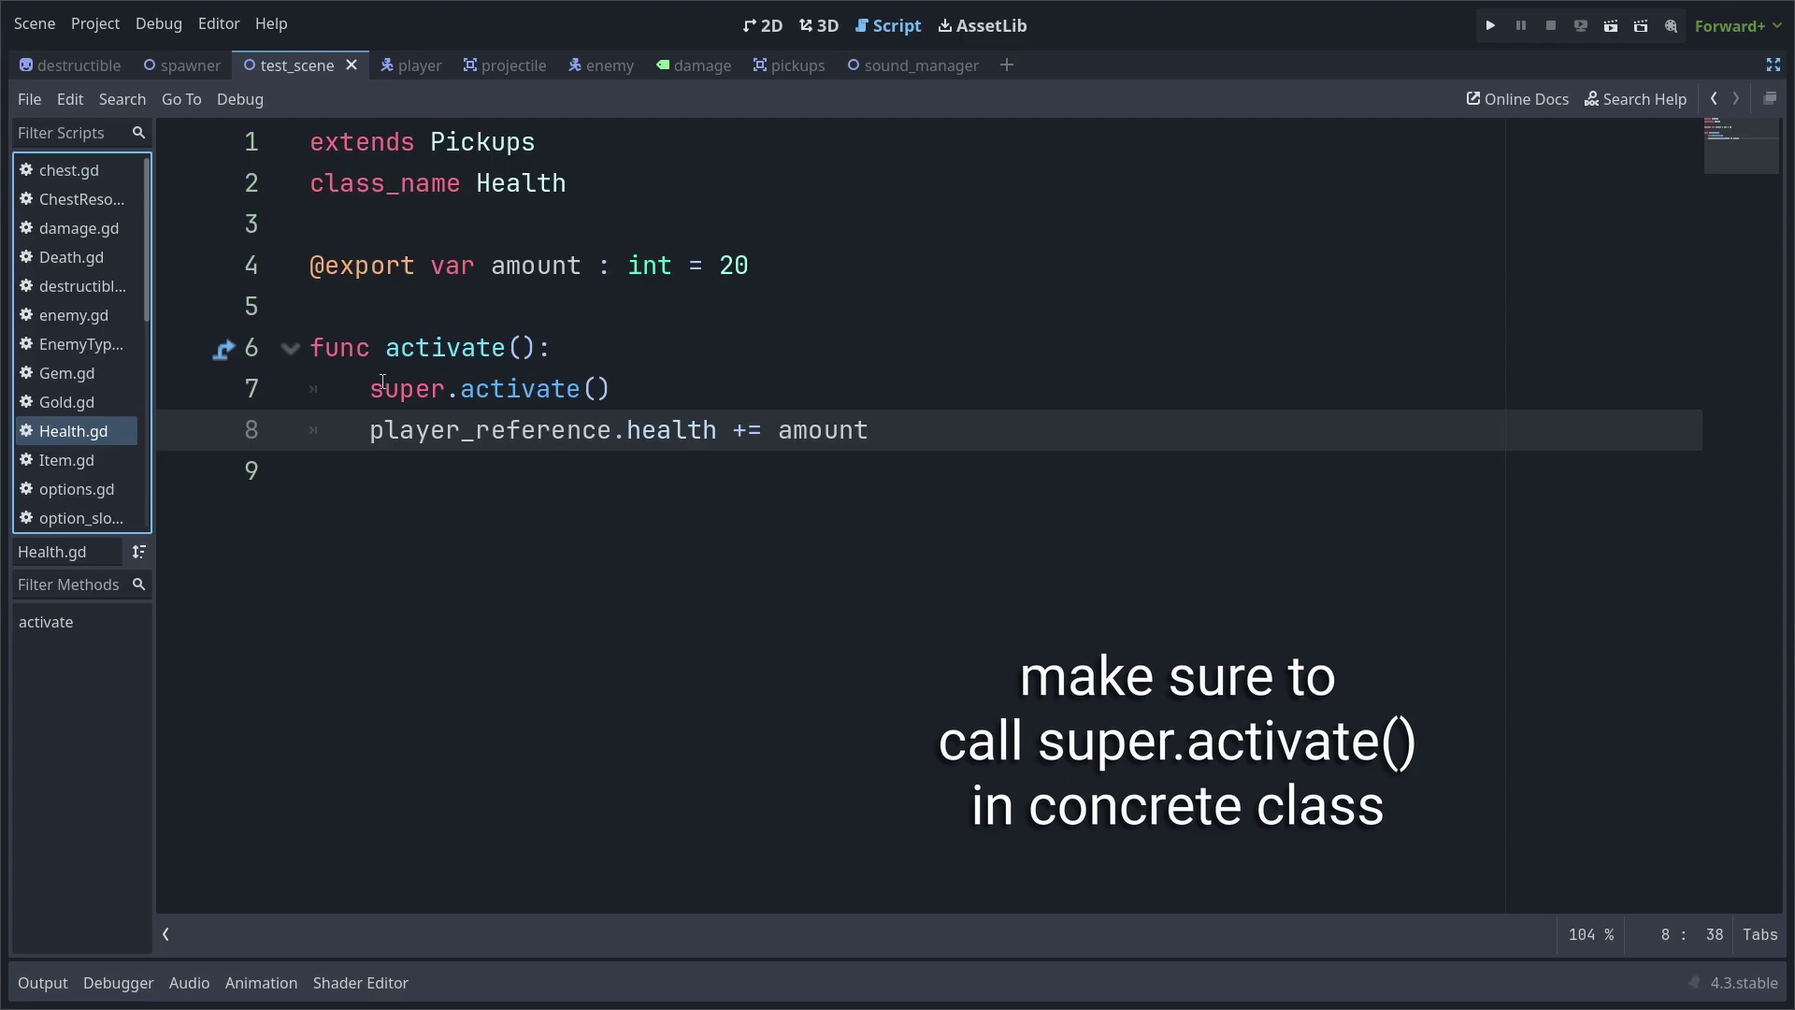
click(66, 402)
key(Up)
key(Return)
text(super)
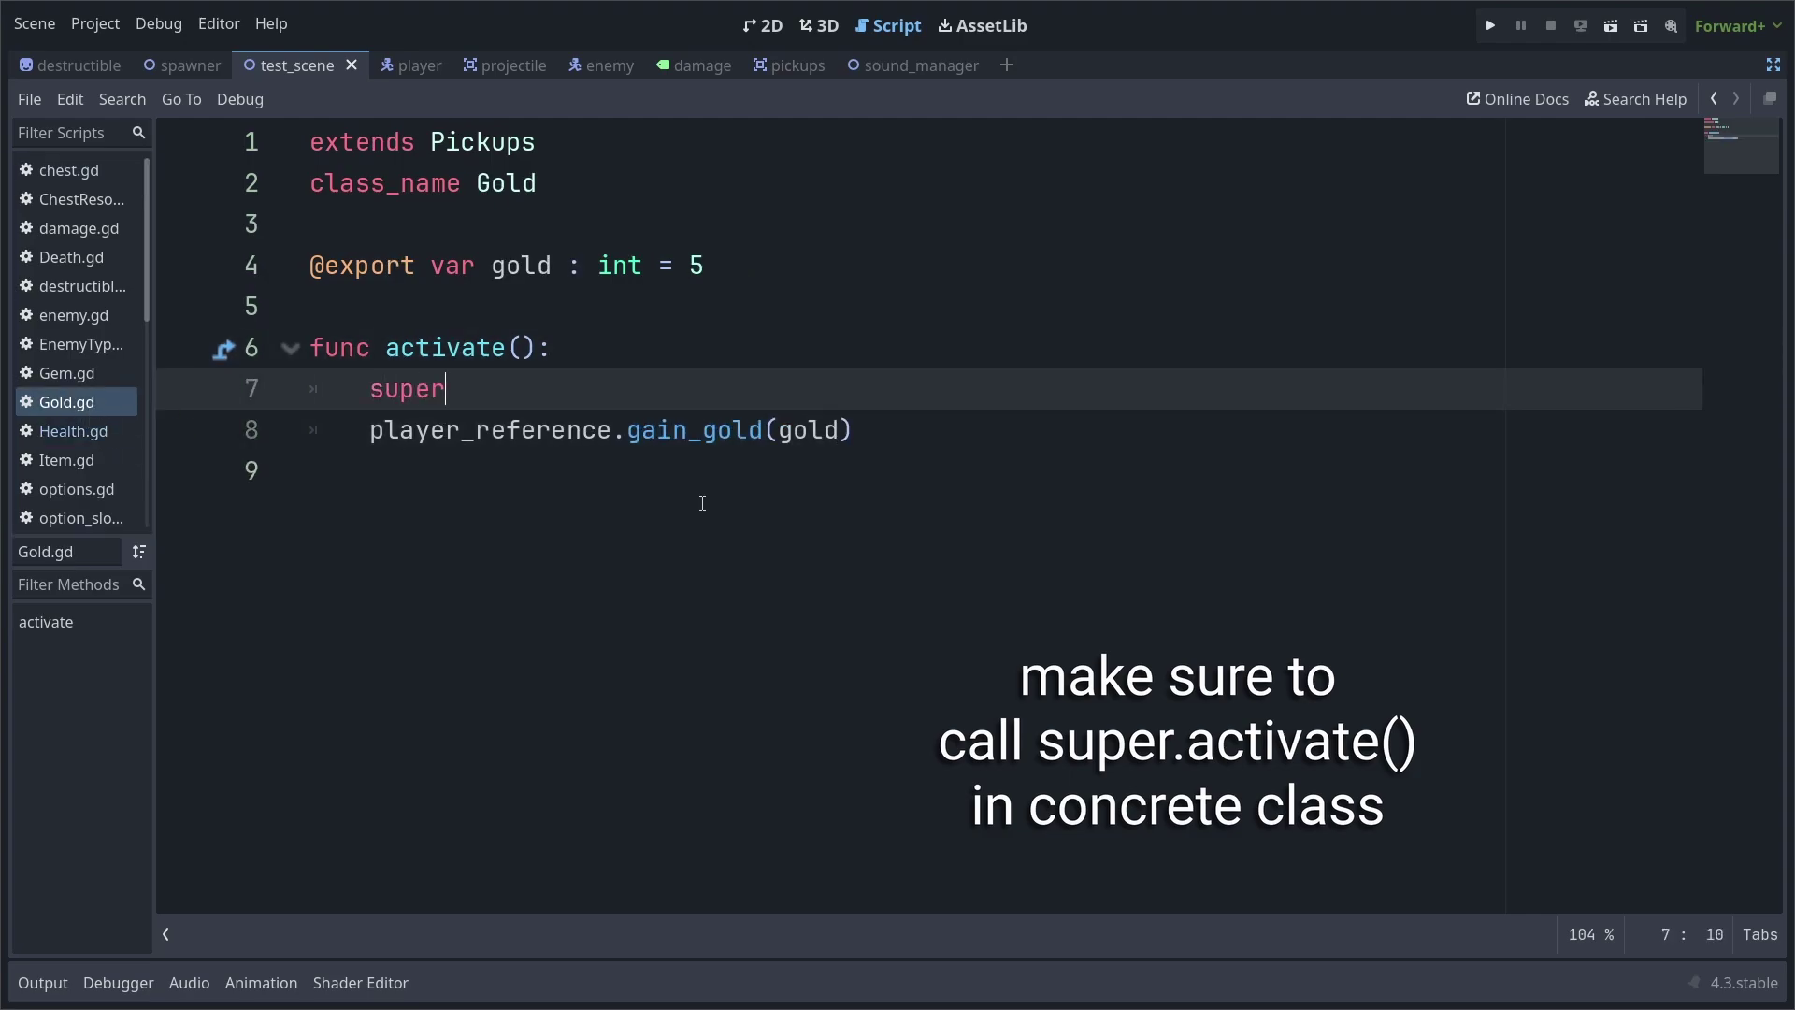
text(())
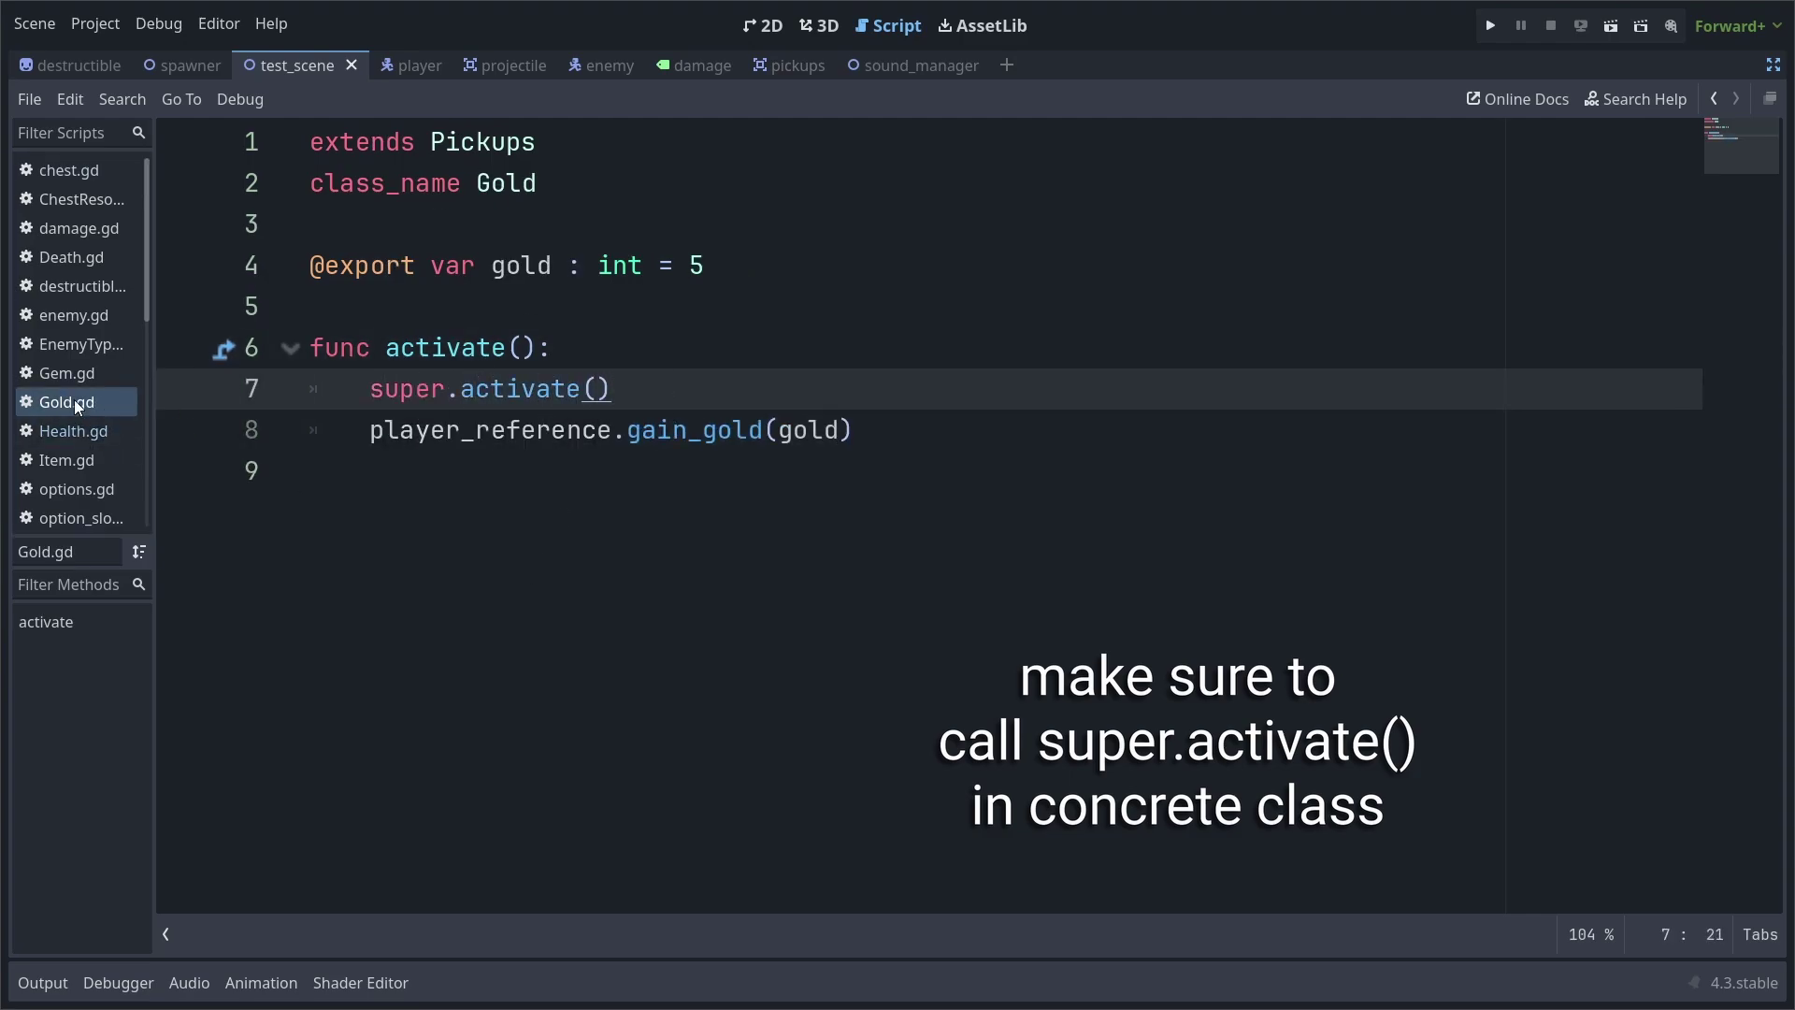
key(alt+Left)
key(alt+Left)
scroll(77, 418, down, 5)
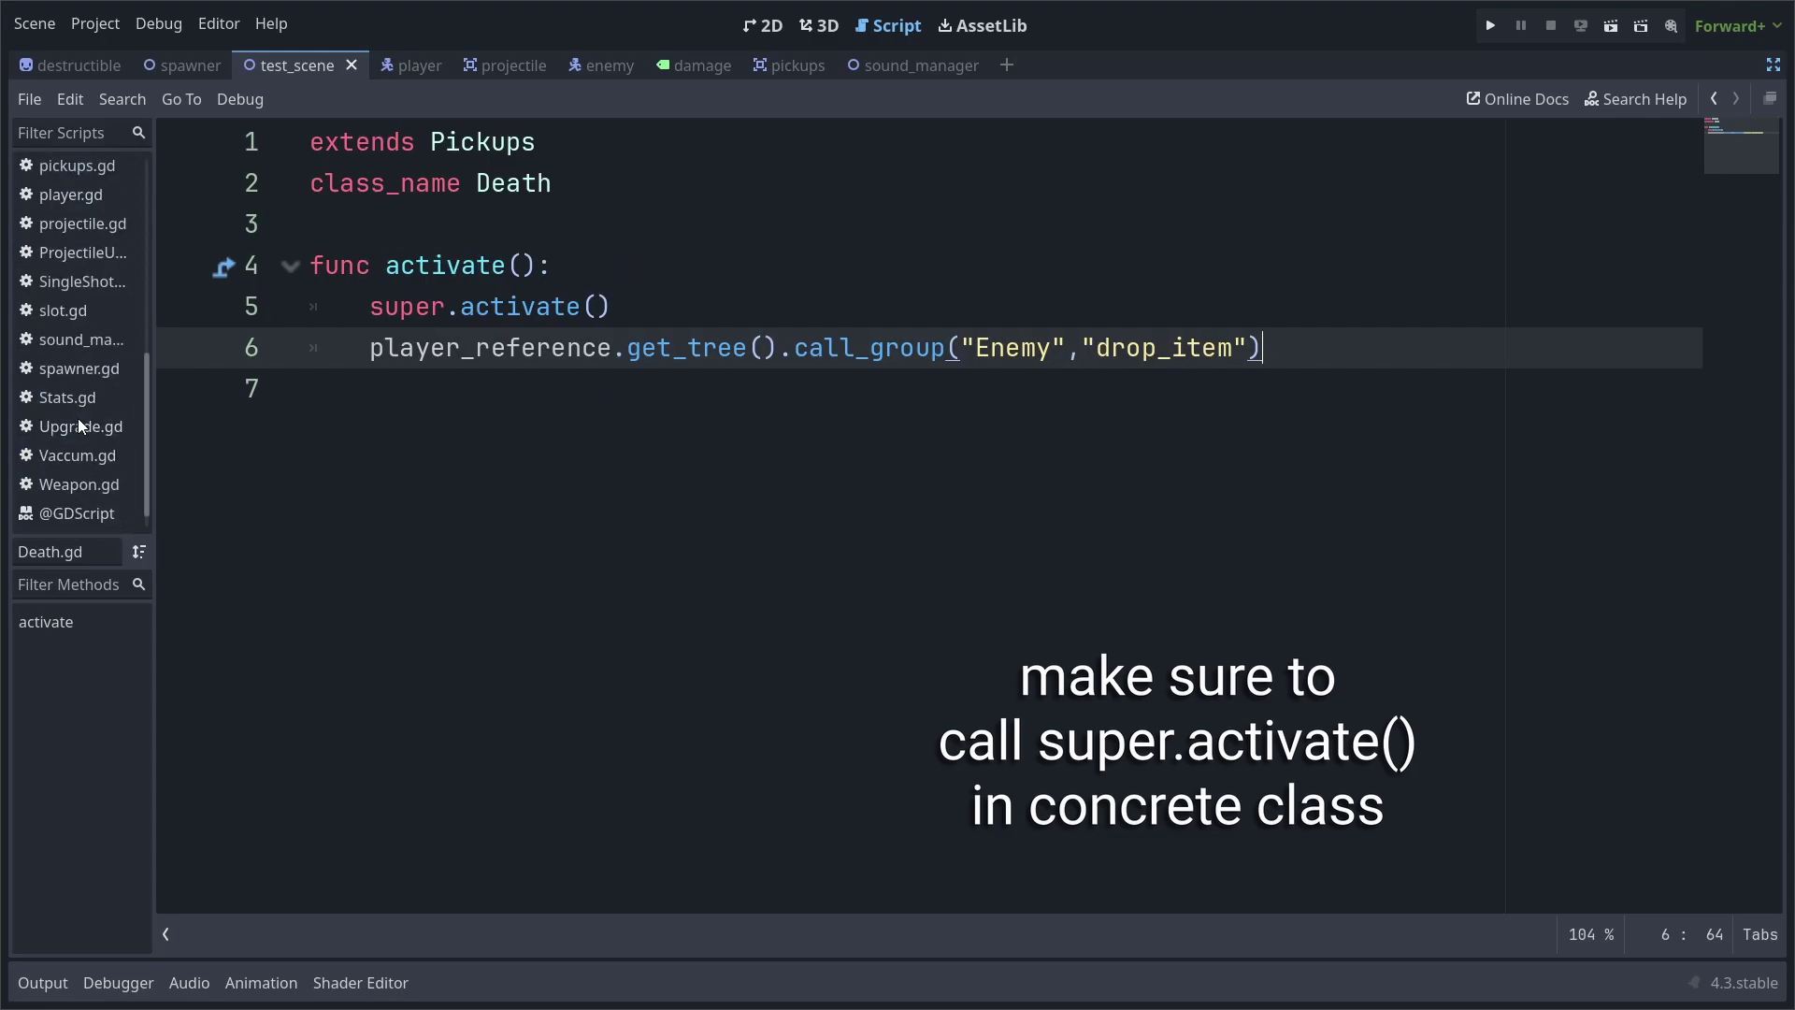
click(77, 455)
Step: Launch the test scene with F6, move with W and A, and take a Magnet Range upgrade
key(F6)
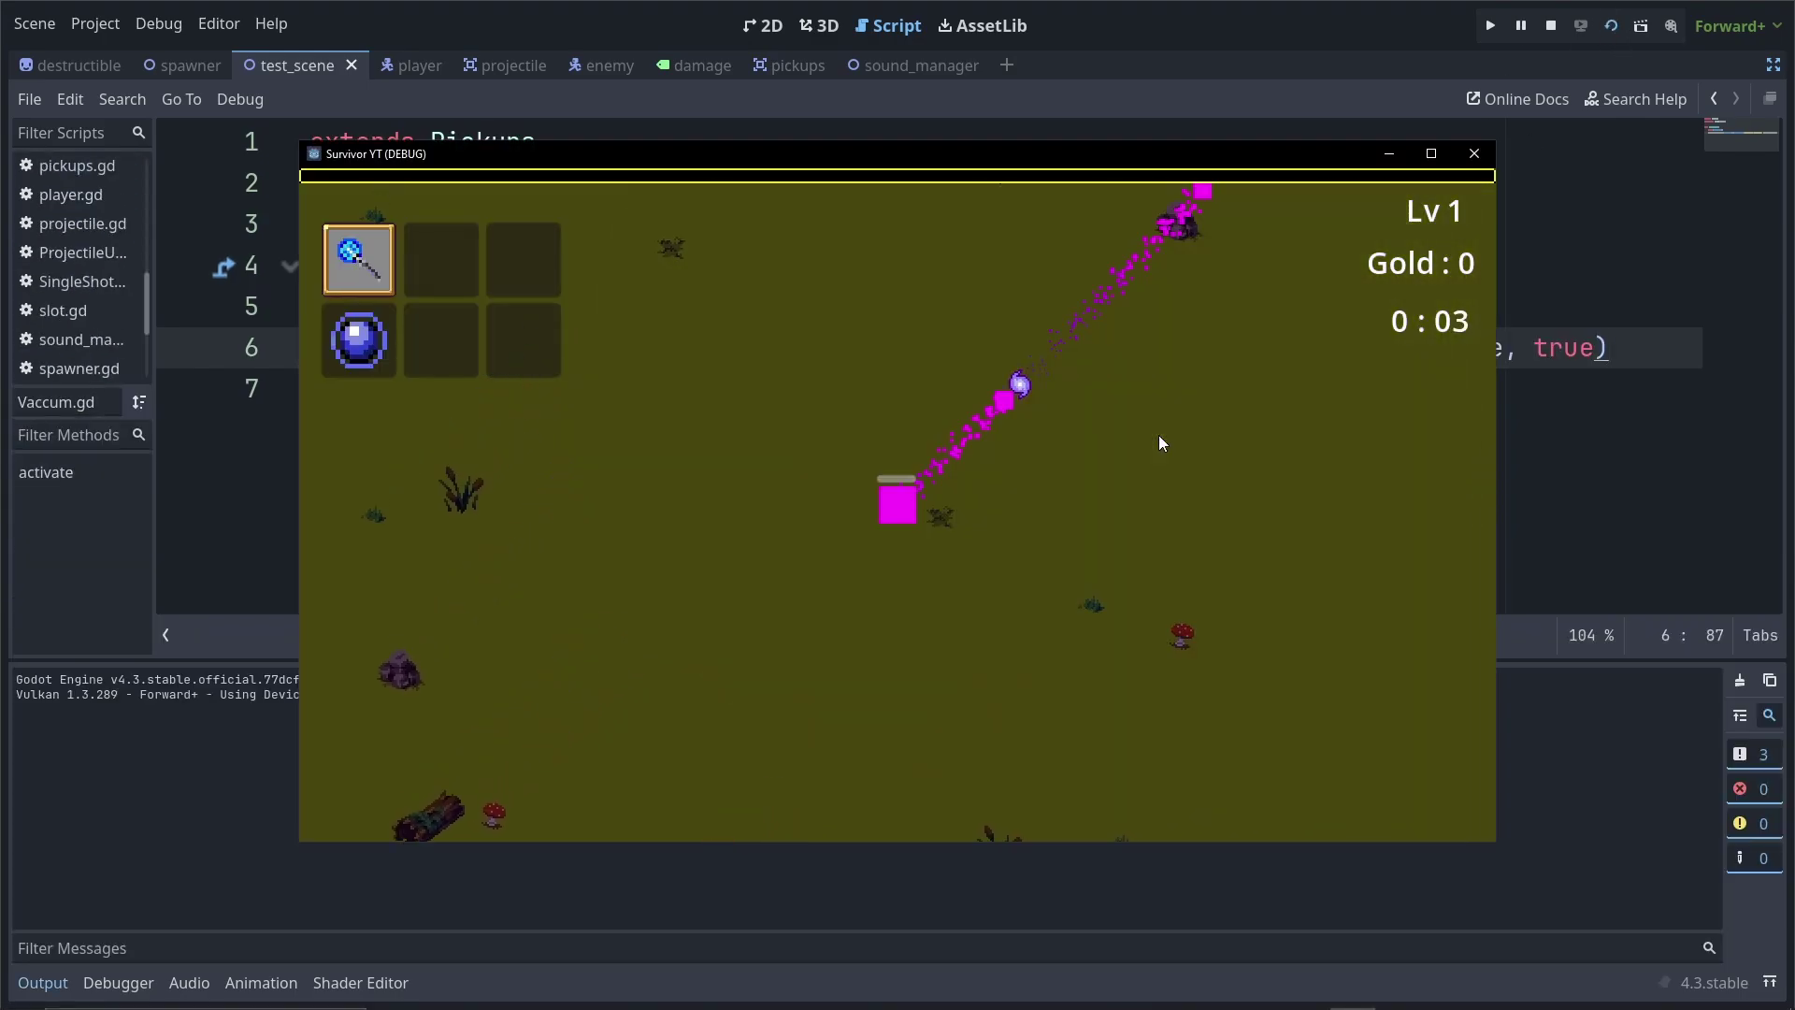
key(w)
key(a)
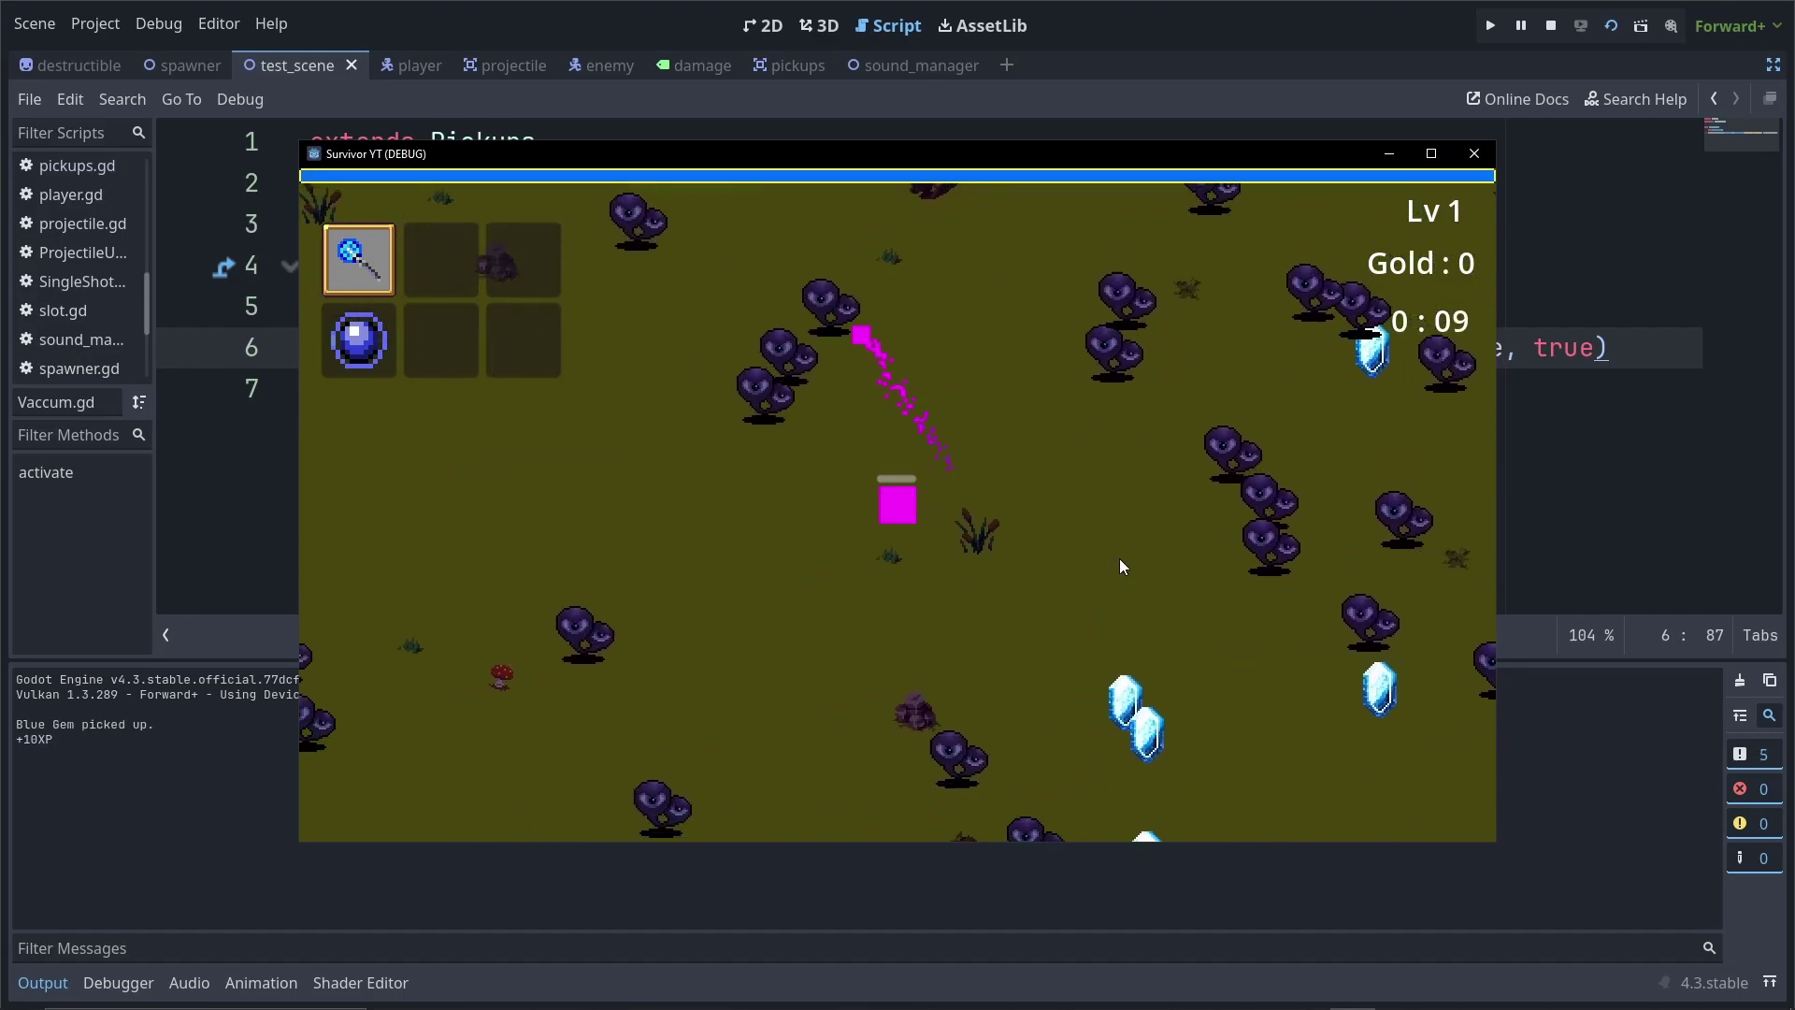
click(927, 513)
click(950, 530)
click(950, 533)
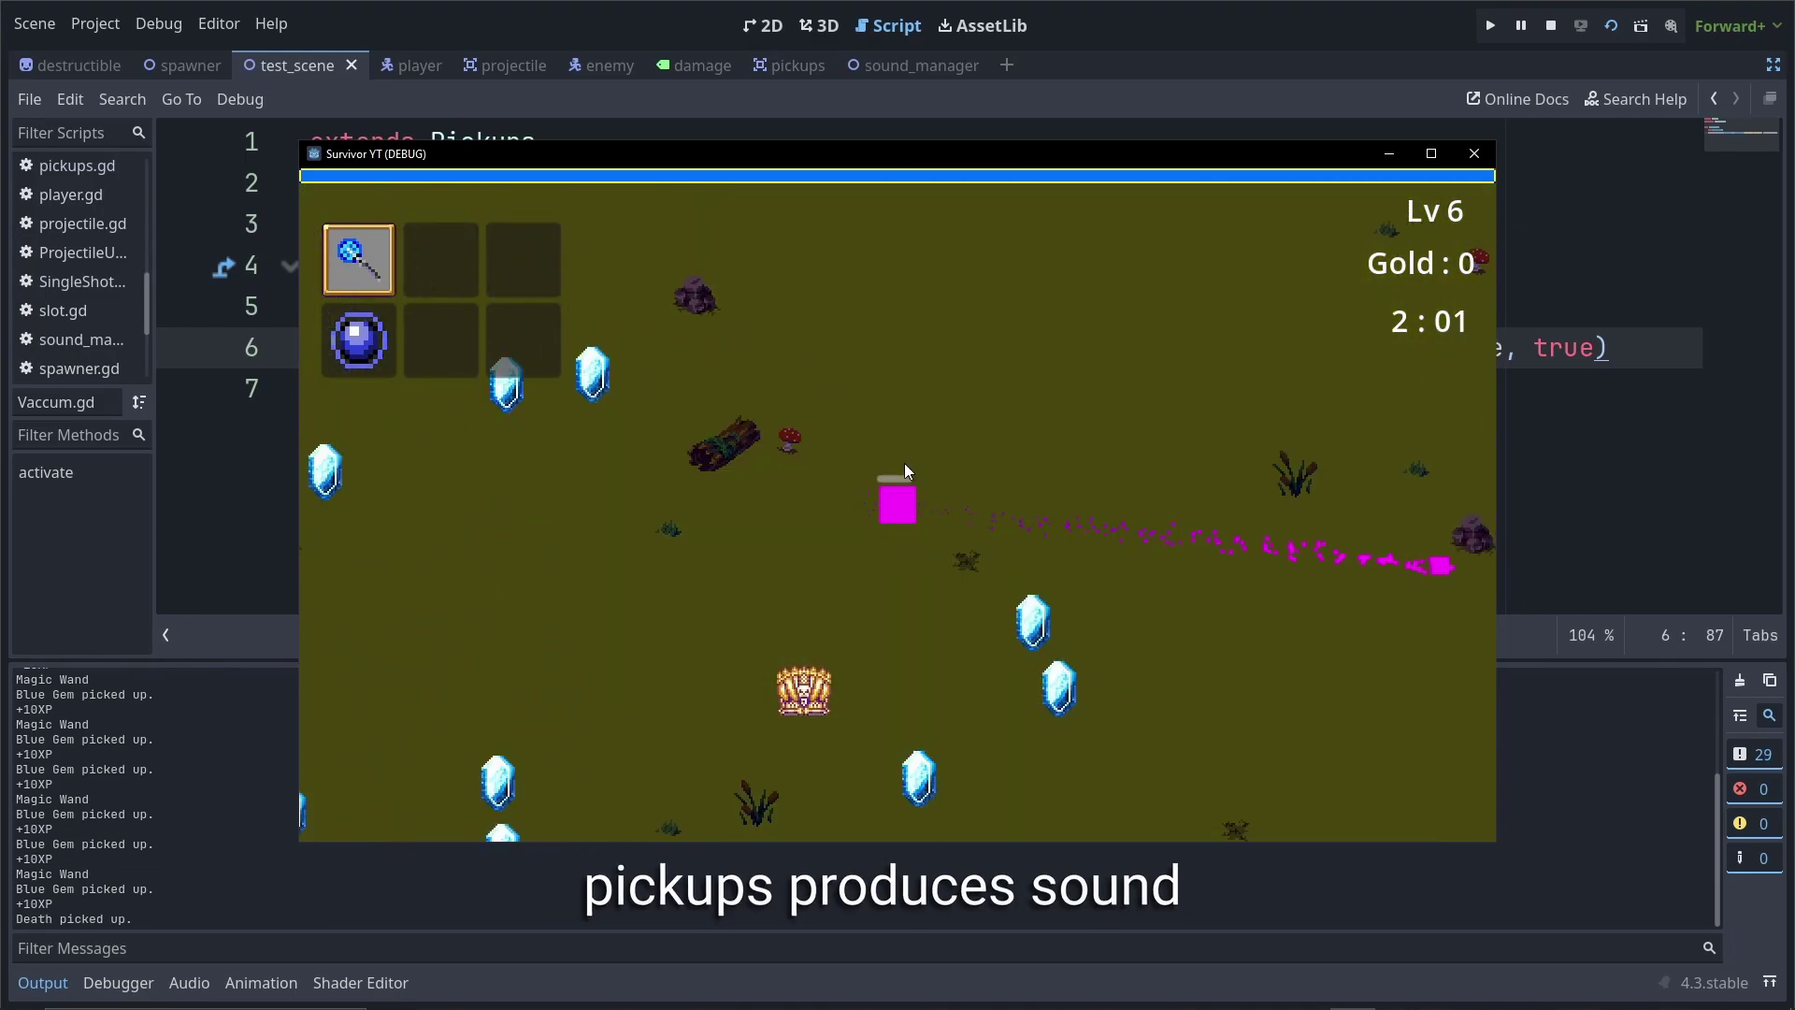
Step: Walk down-left collecting gems and take the +15, +20 and +25 Magnet Range upgrades
key(s)
key(a)
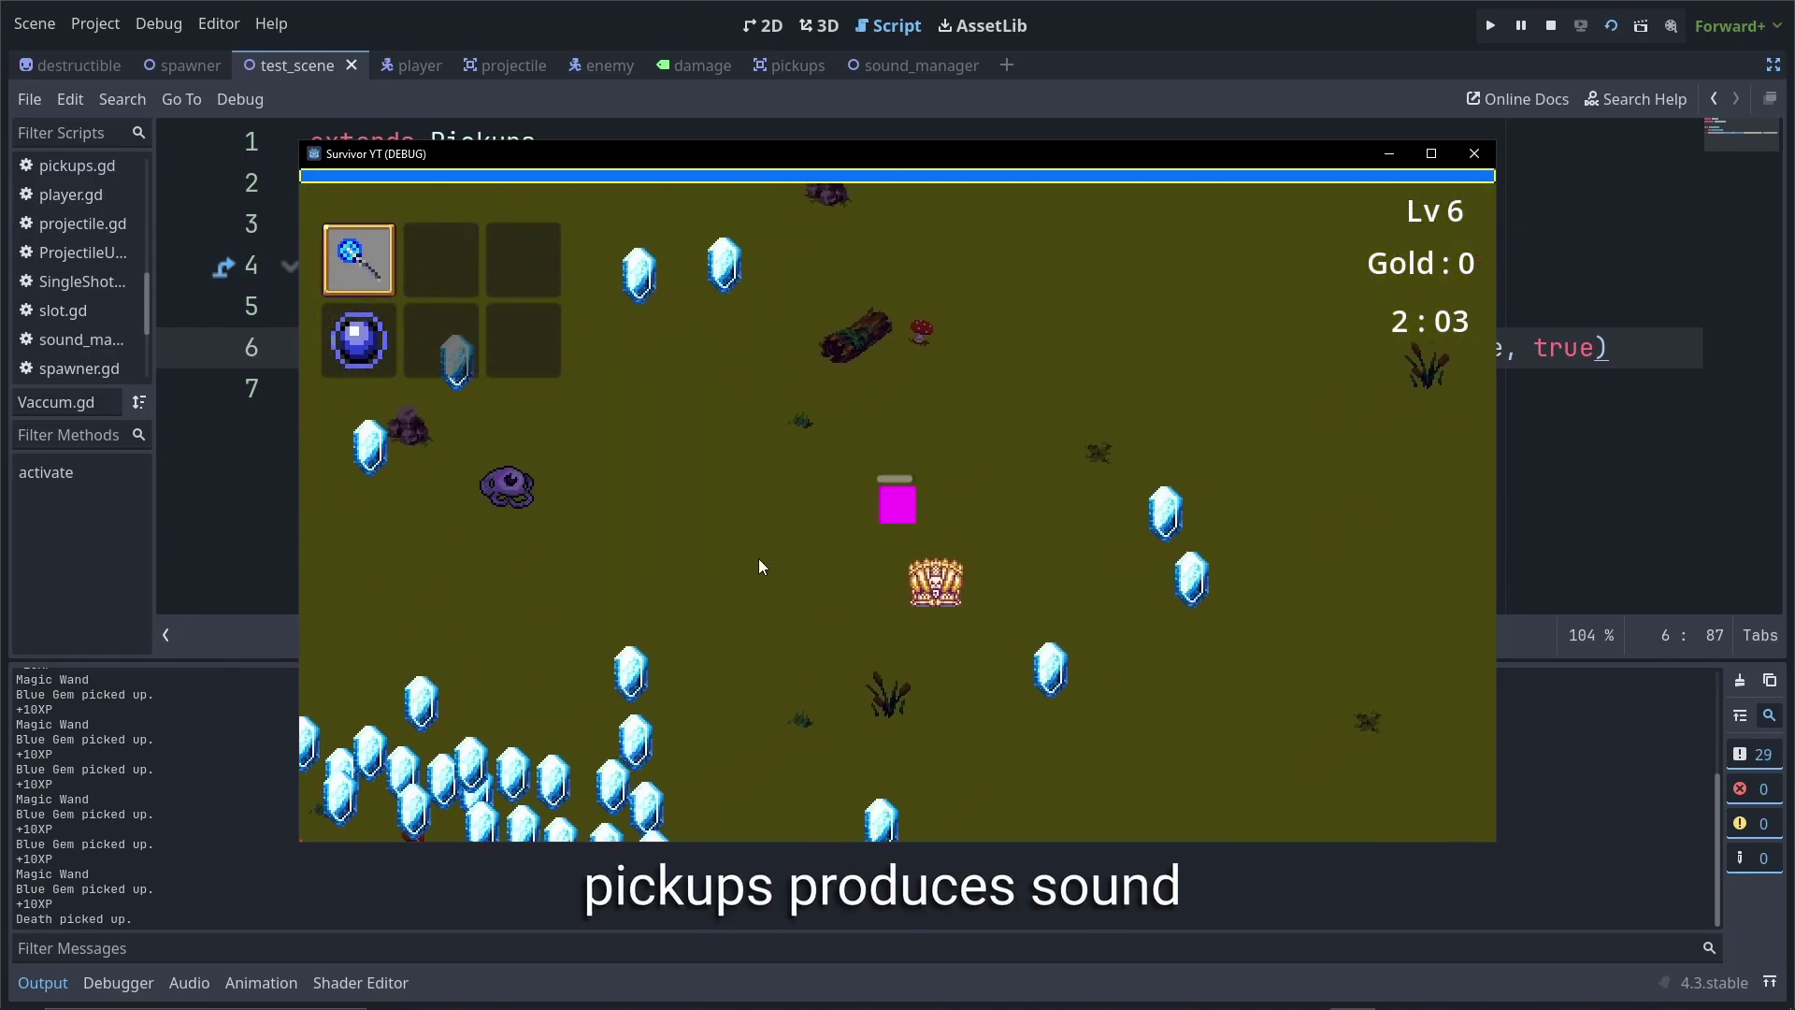
click(800, 519)
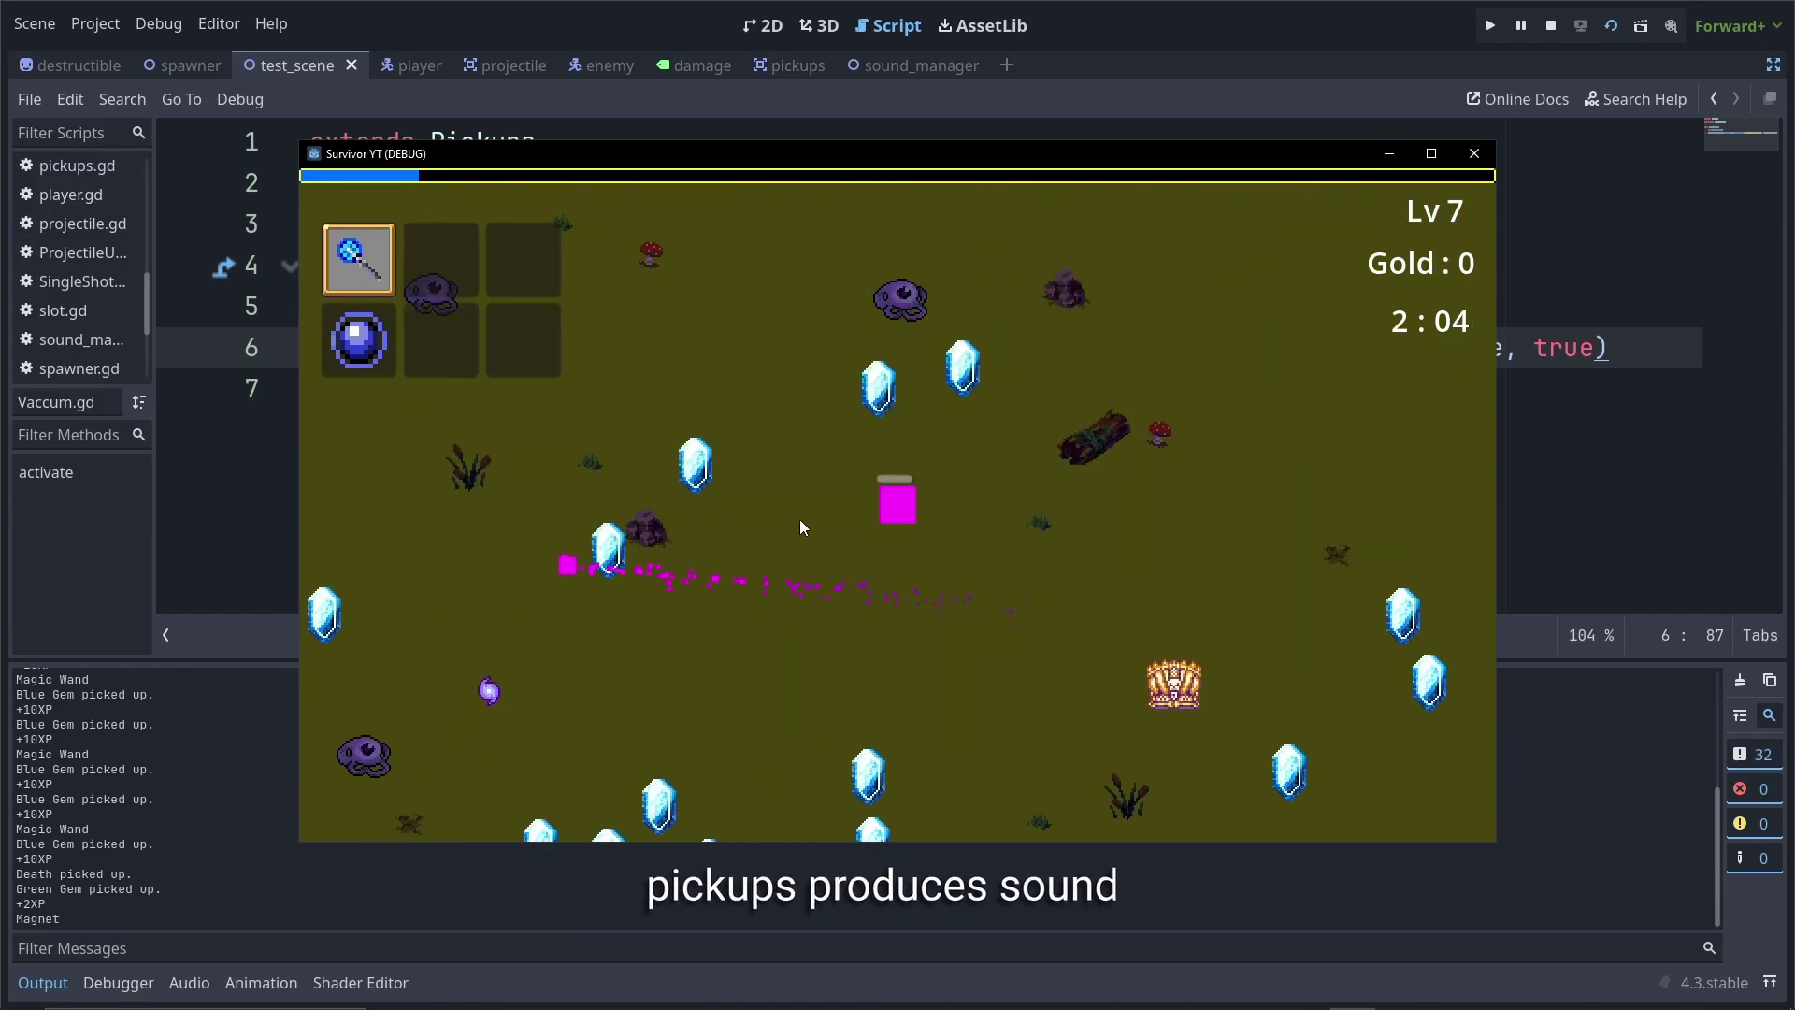
click(843, 519)
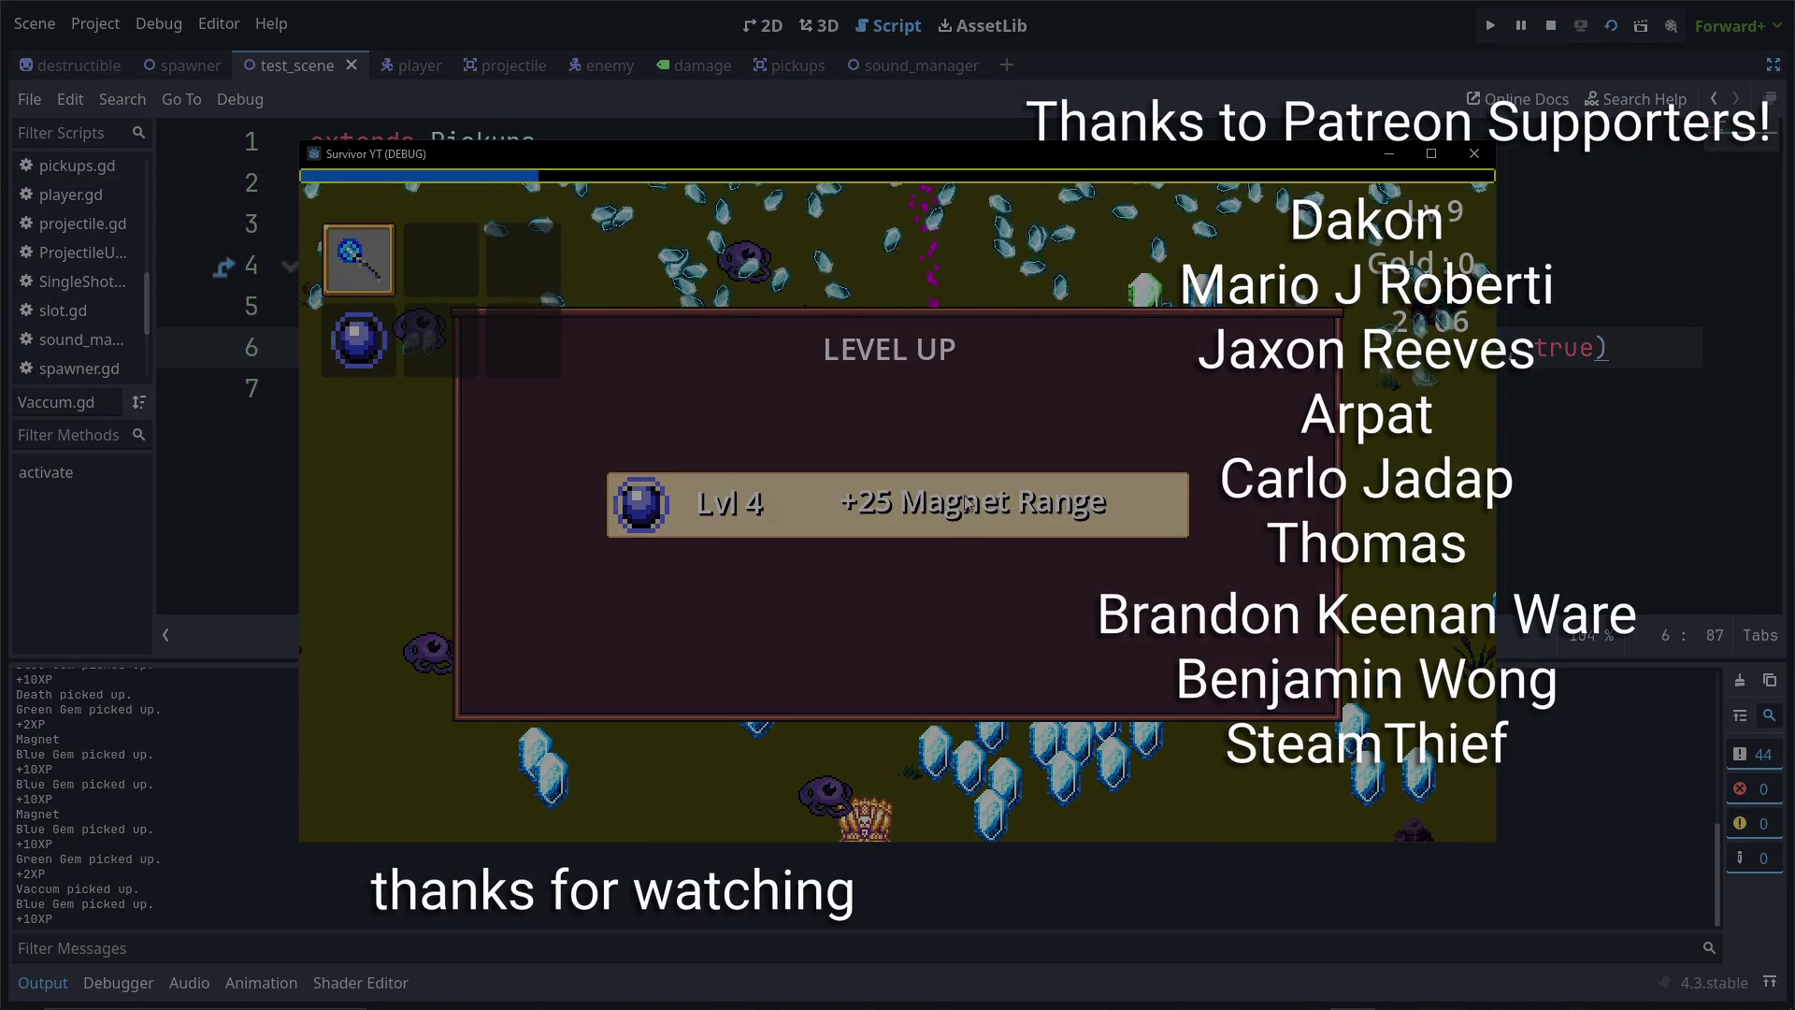
click(969, 514)
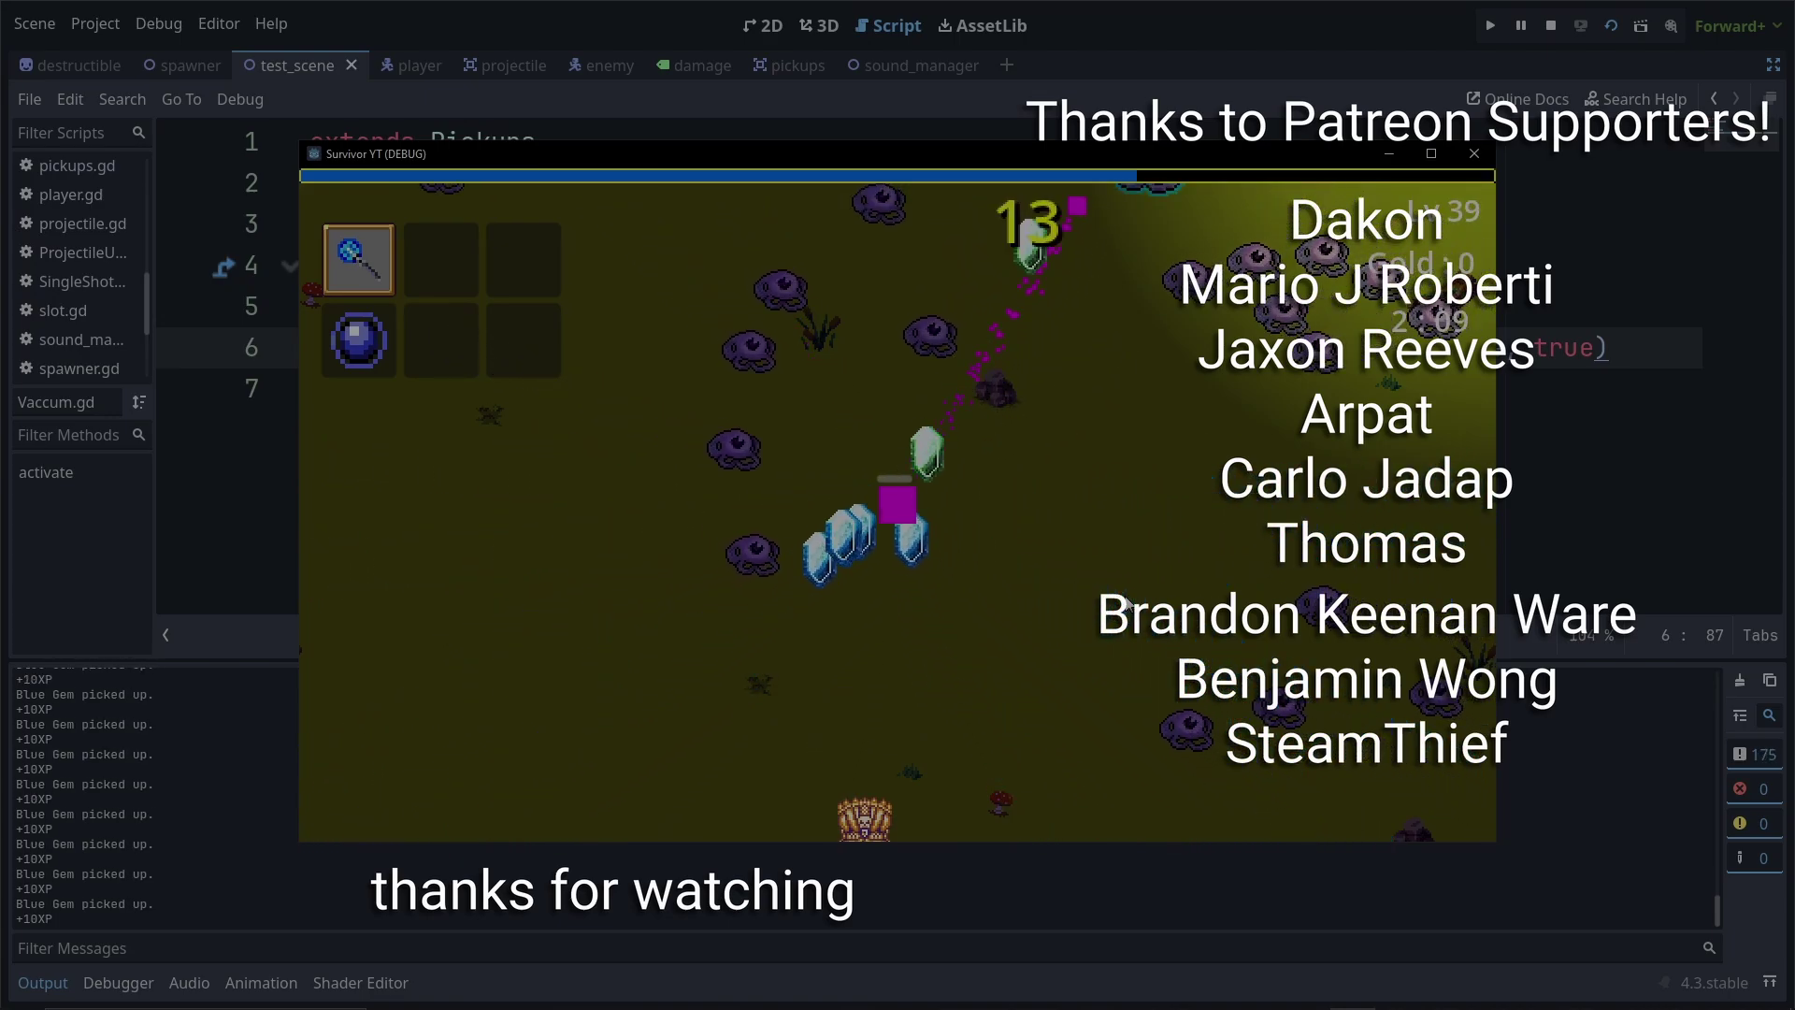
Step: Walk to the chest, open it to claim the new staff, and keep moving to collect gems
key(w)
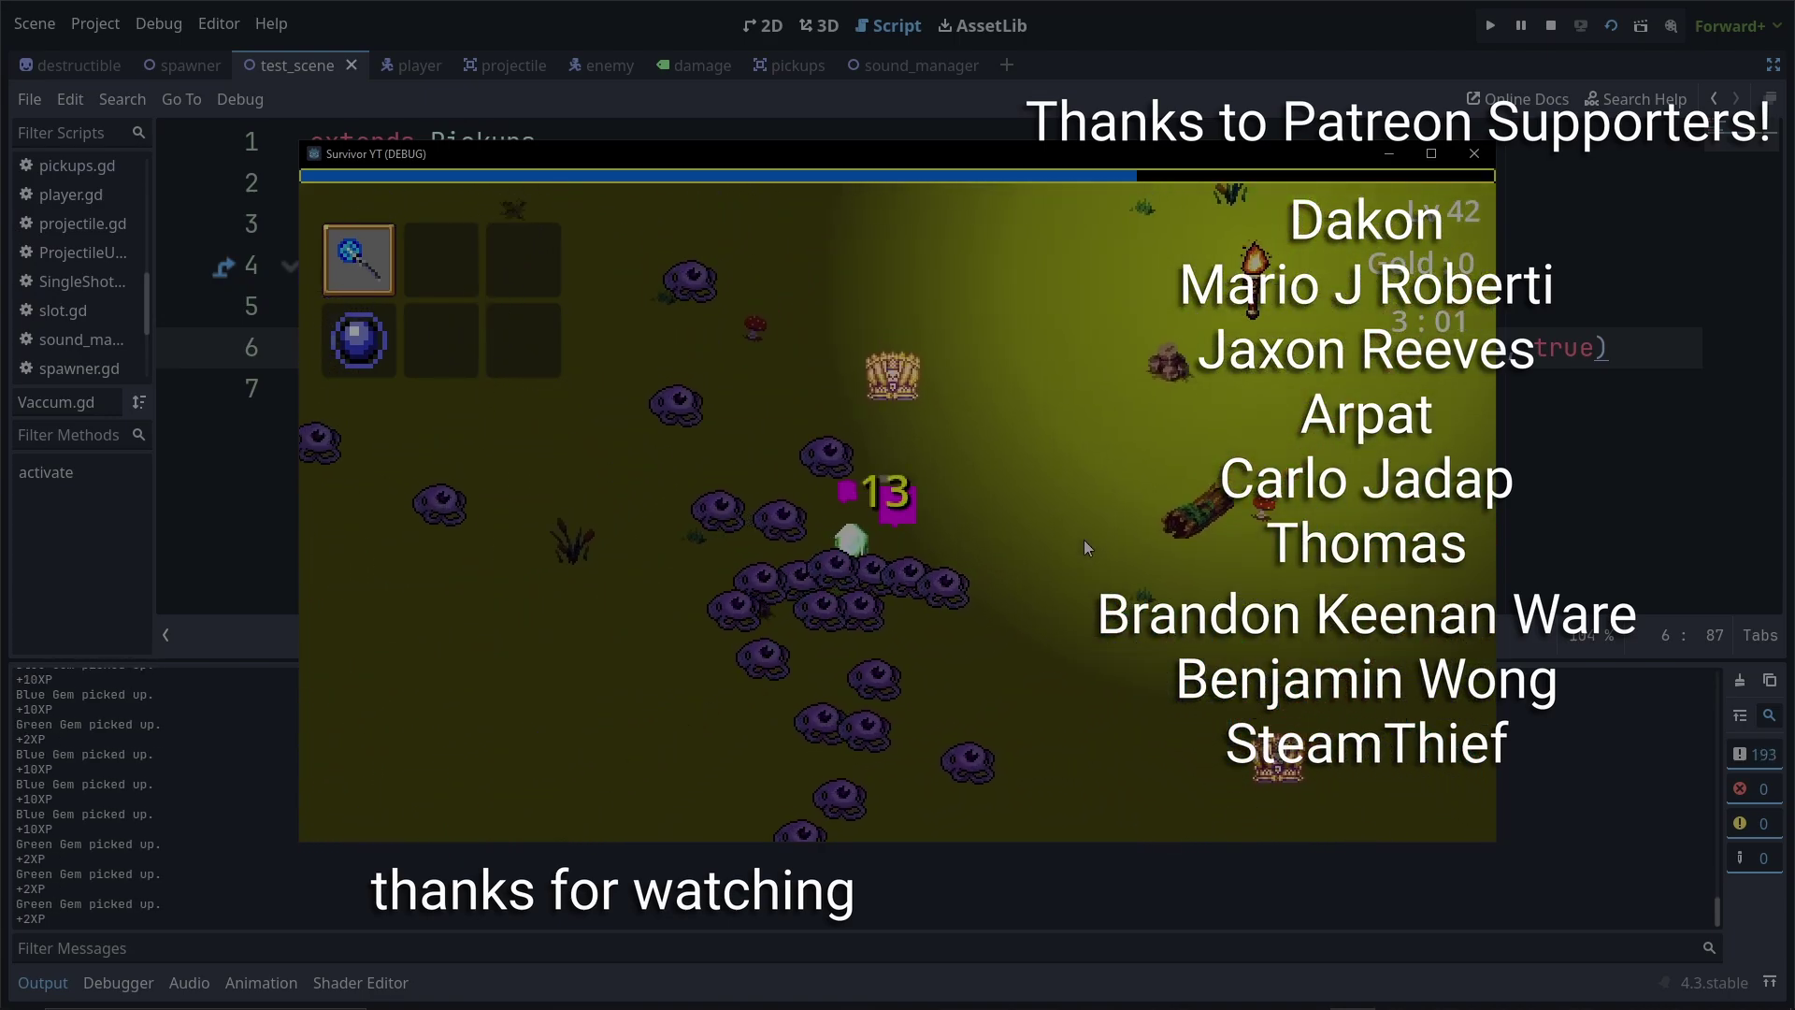
click(895, 637)
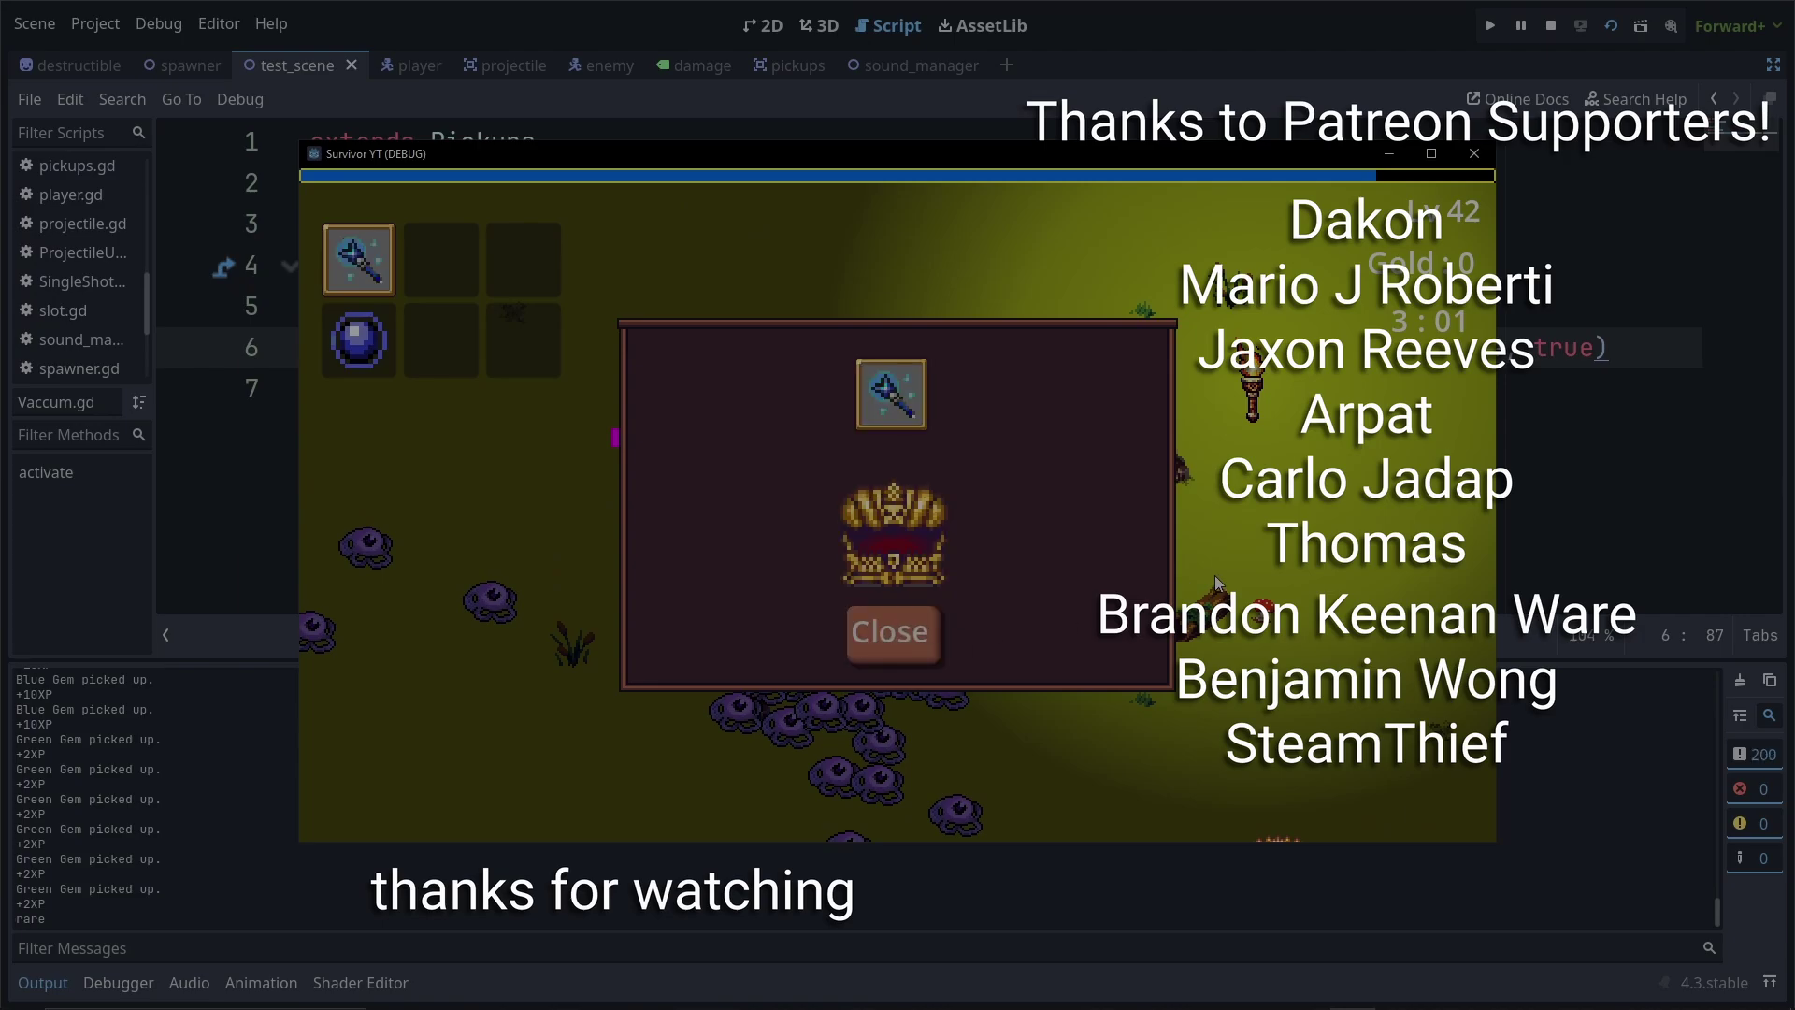
click(912, 642)
key(s)
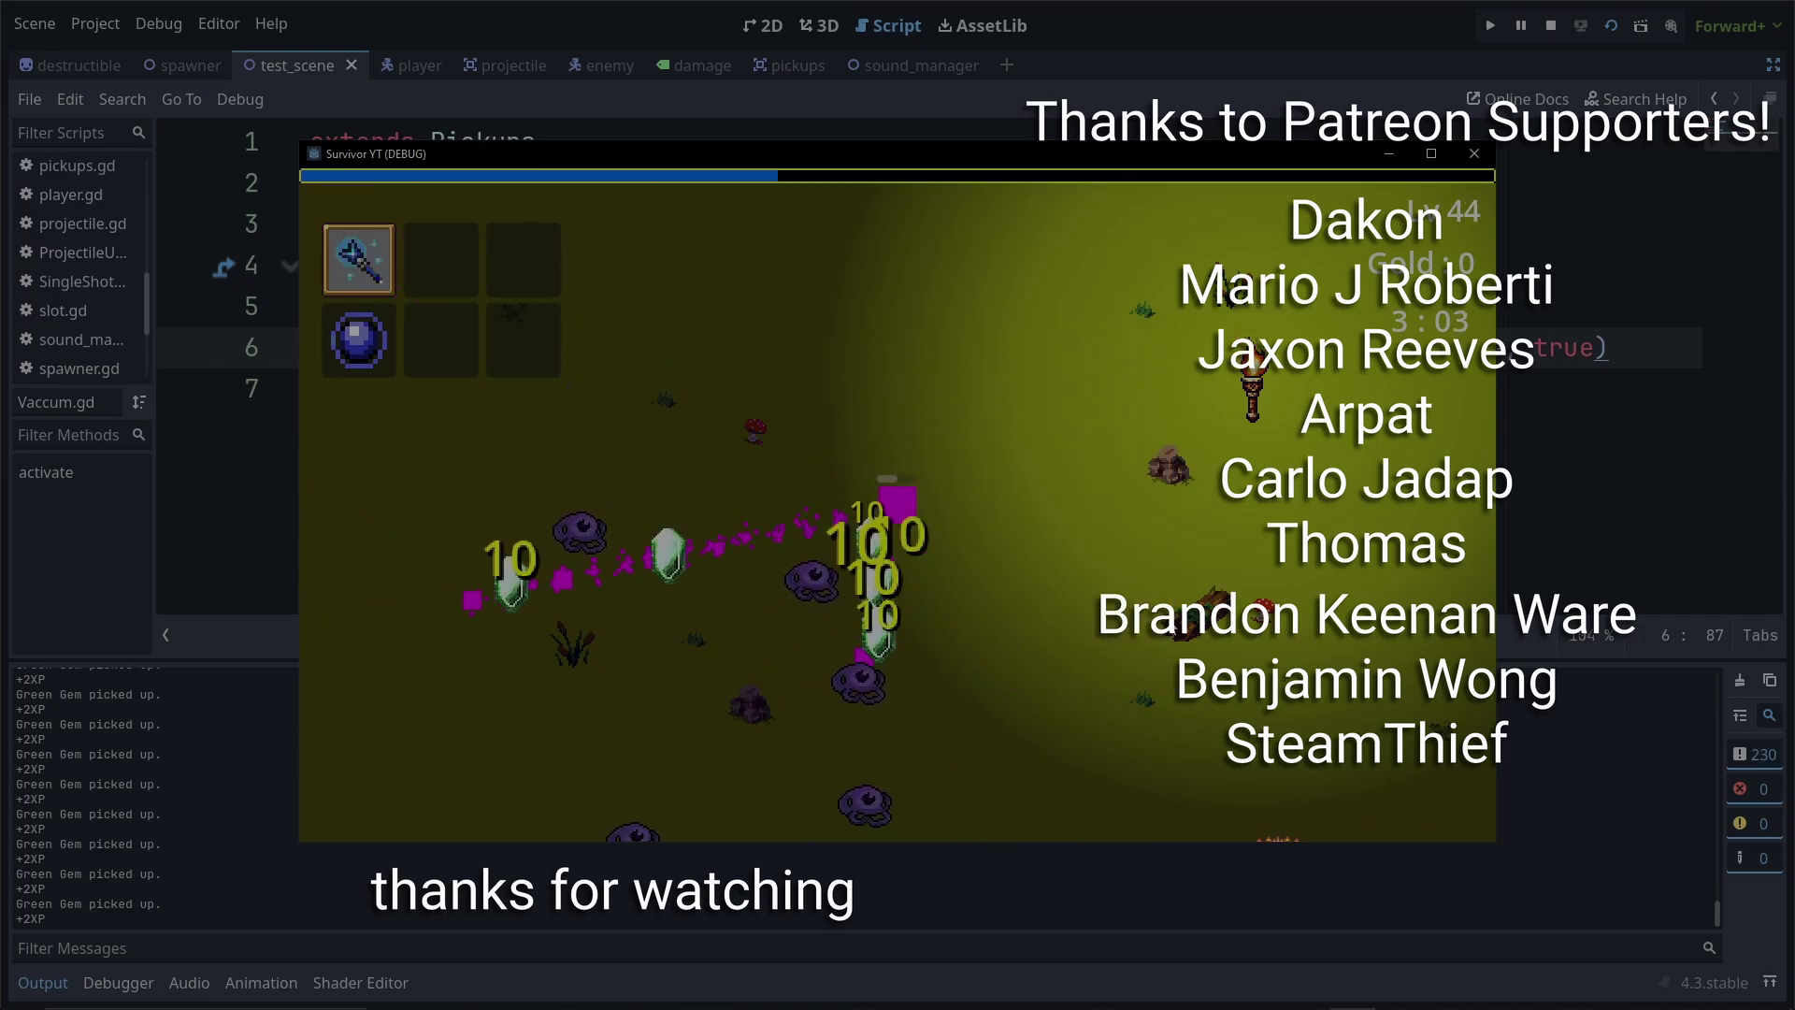
key(d)
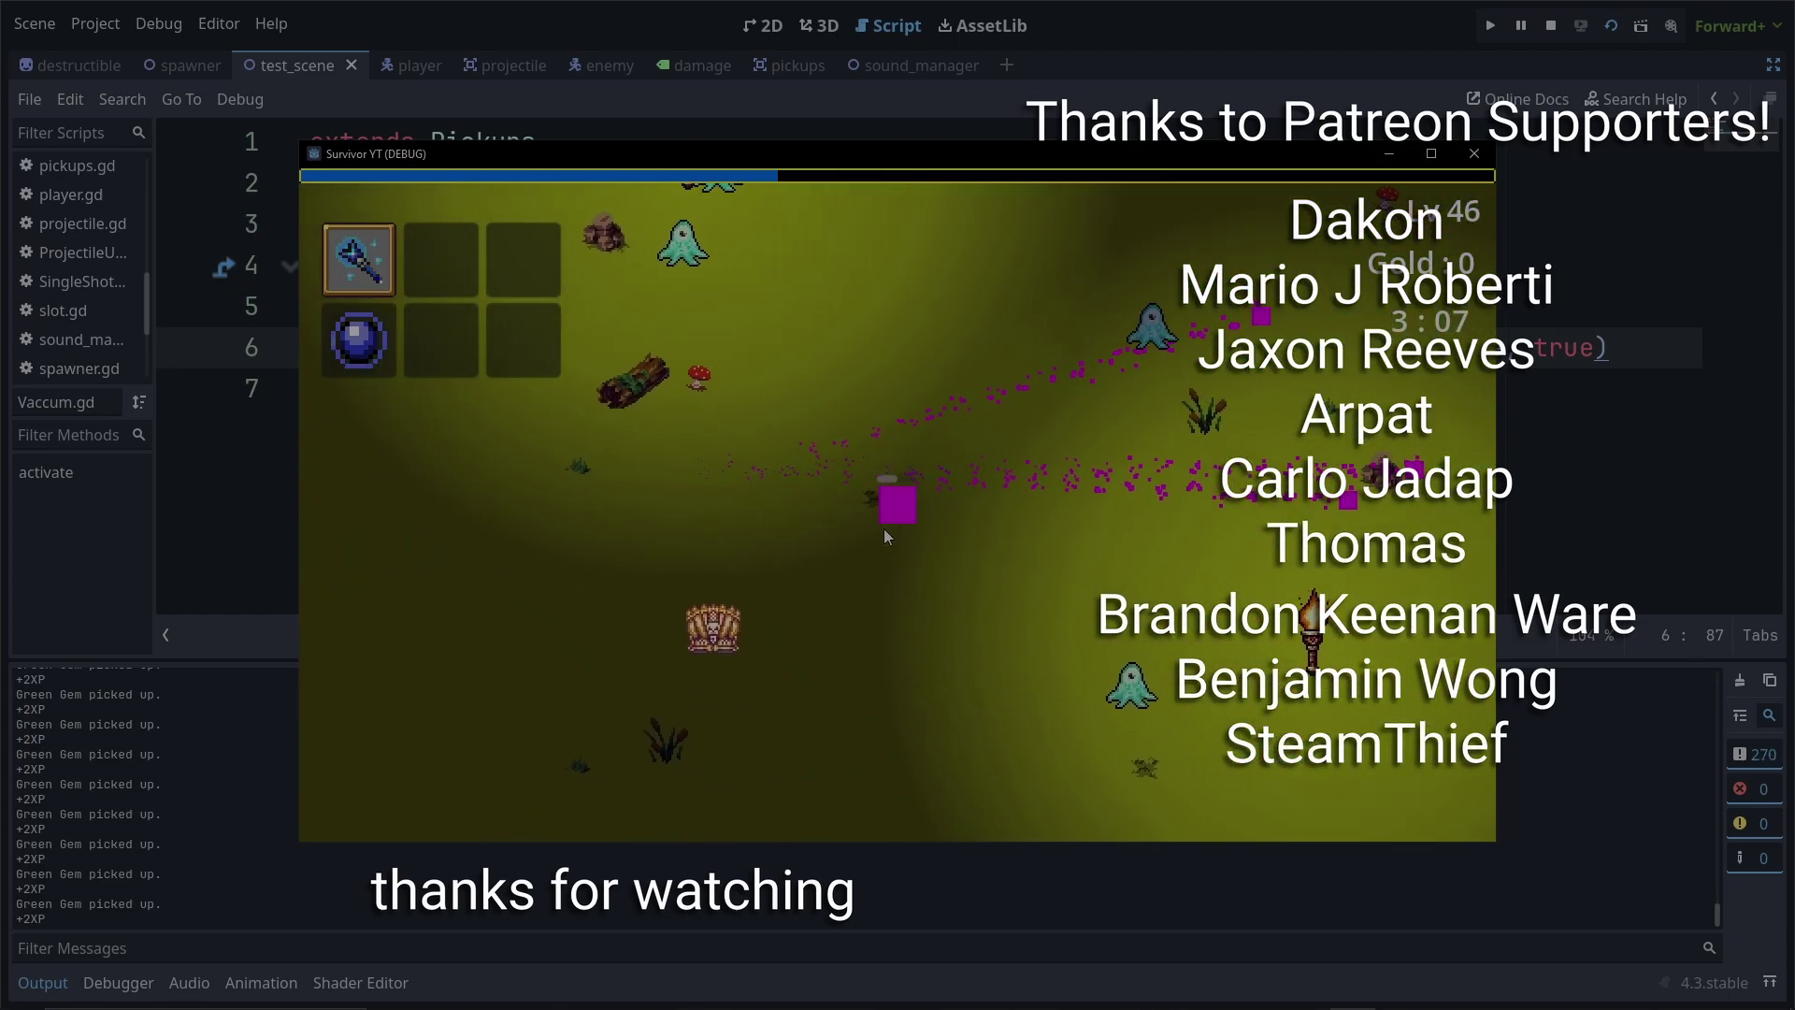
key(s)
key(a)
key(a)
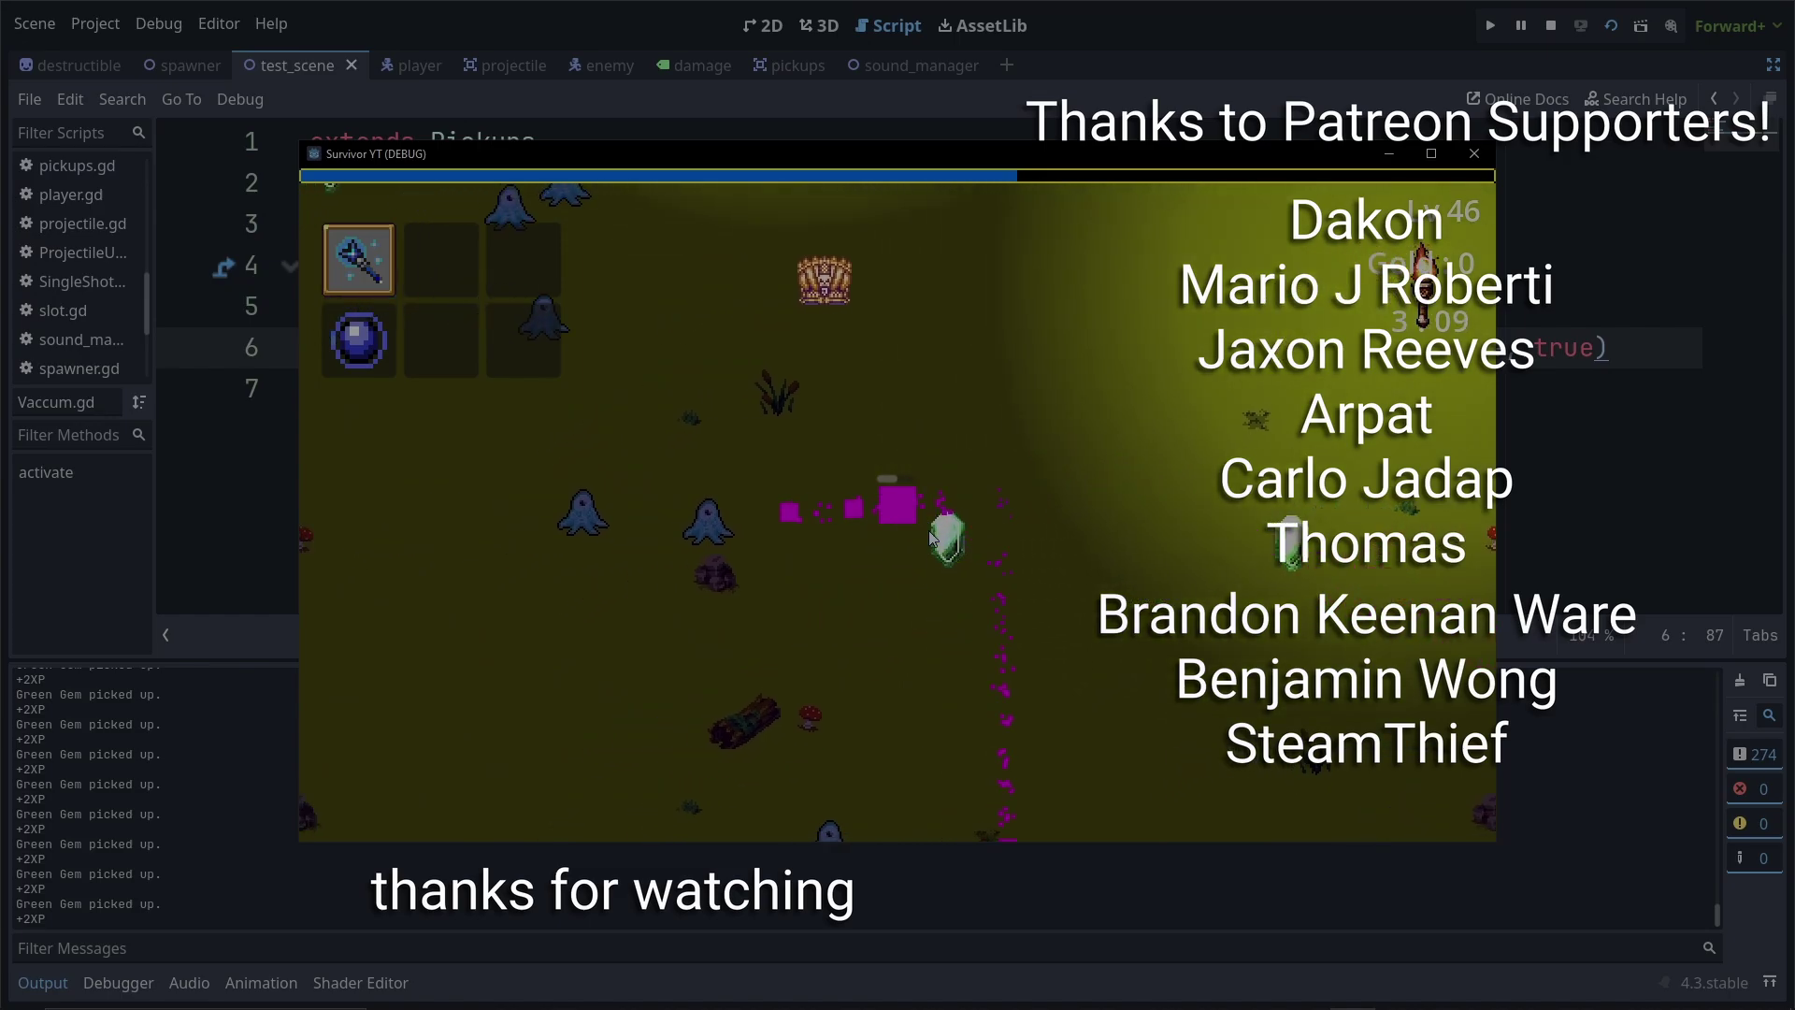